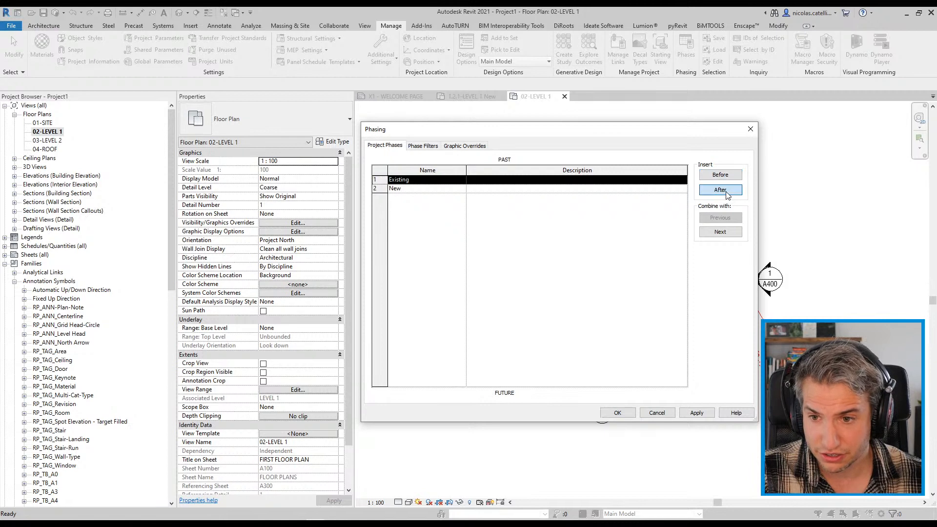
- Insert two phases after the Existing phase and rename the New phase as Phase 3
{"action": "left_click", "coordinate": [724, 194]}
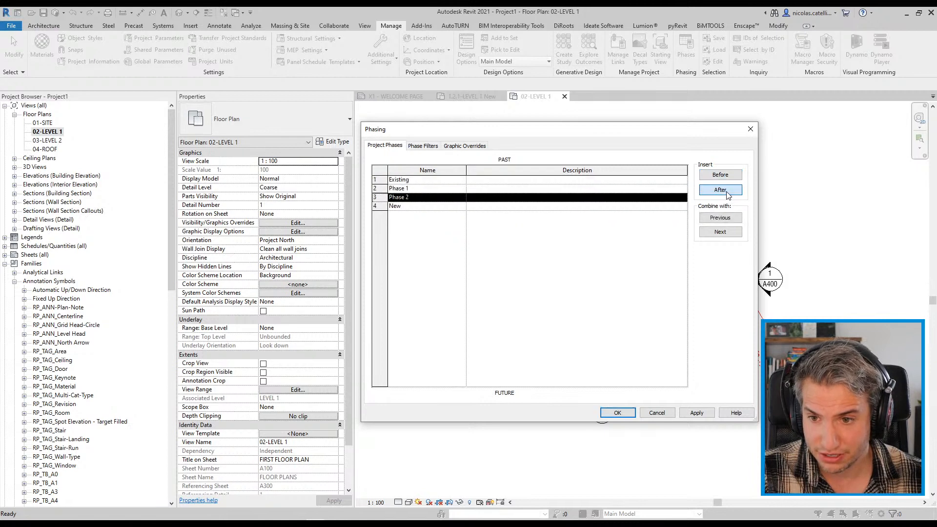
{"action": "left_click", "coordinate": [441, 190]}
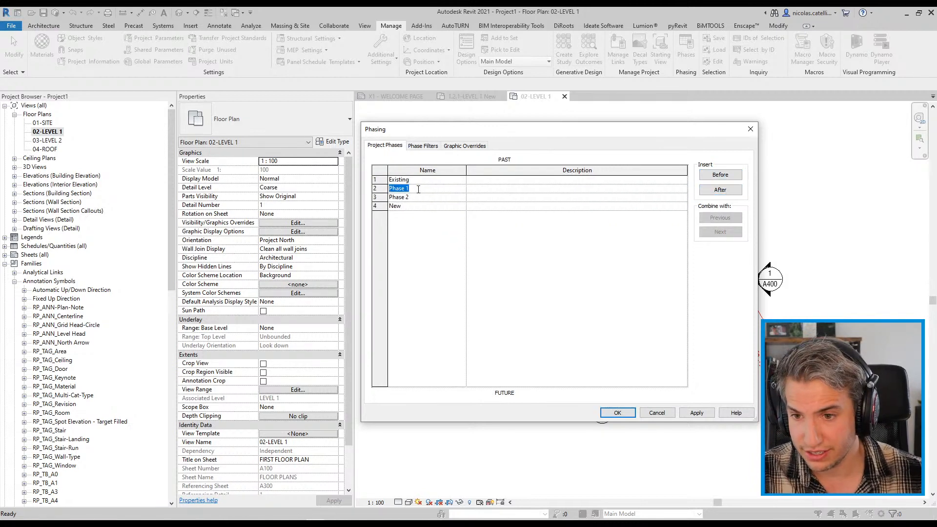
{"action": "left_click", "coordinate": [423, 212]}
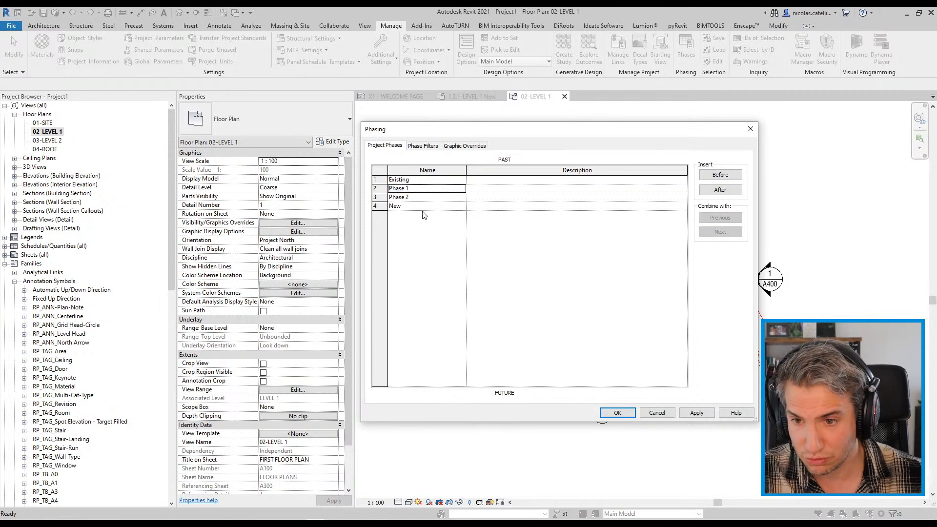
{"action": "left_click", "coordinate": [426, 207]}
{"action": "type", "text": "Phase 3"}
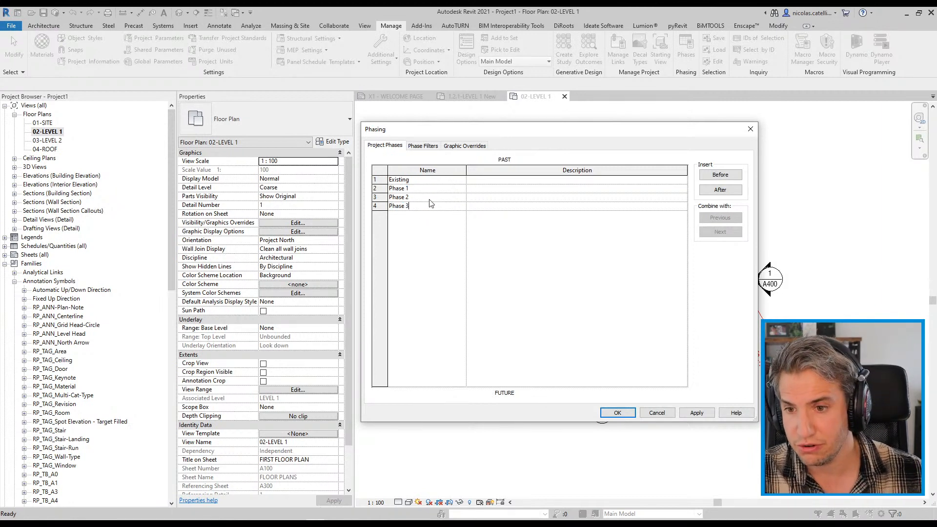
- Describe Phase 1 as East Wing, Phase 2 as West Wing and Phase 3 as Entrance, and discard the phasing edits
{"action": "left_click", "coordinate": [531, 189]}
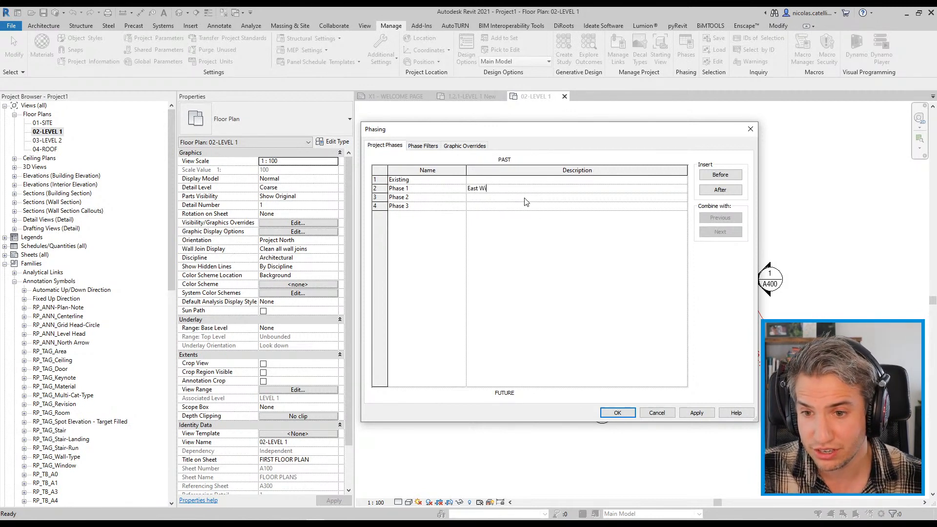
{"action": "left_click", "coordinate": [523, 198]}
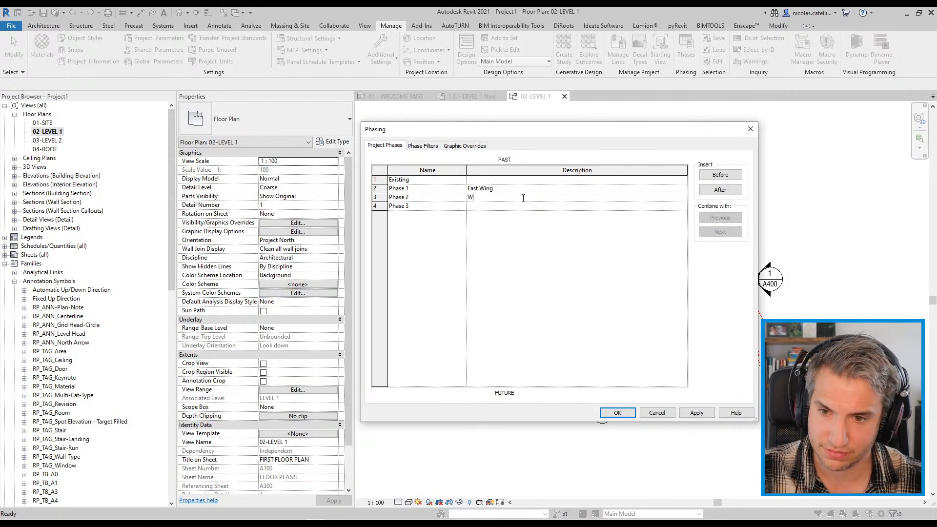
{"action": "type", "text": "West Wing"}
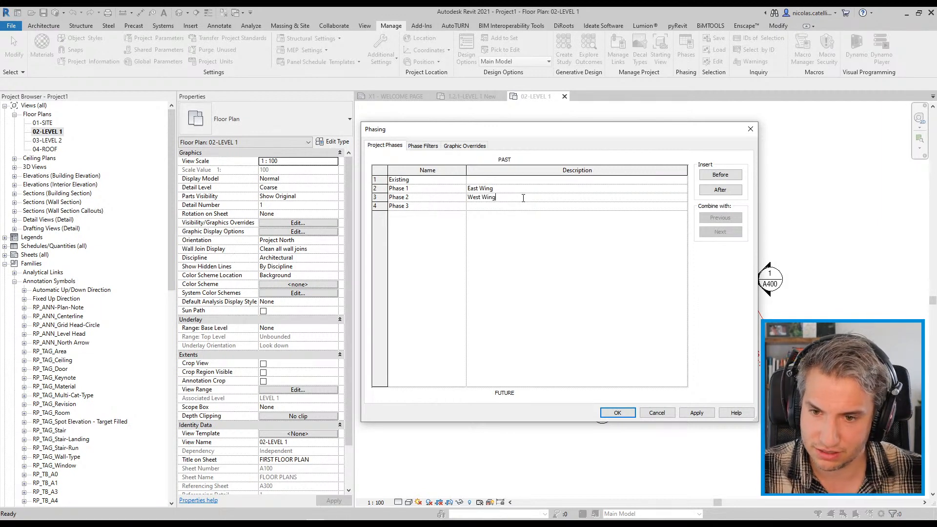
{"action": "left_click", "coordinate": [543, 205]}
{"action": "type", "text": "Entrance"}
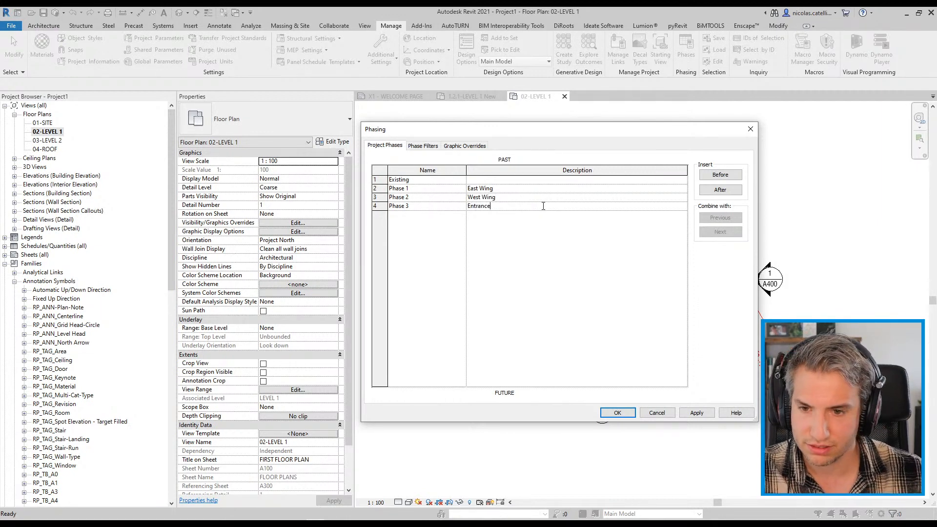
{"action": "left_click", "coordinate": [551, 276]}
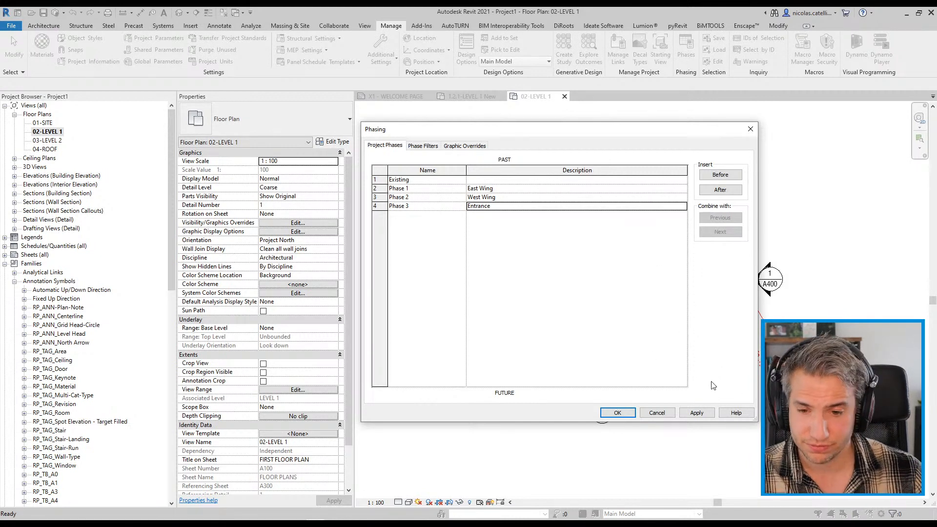
{"action": "left_click", "coordinate": [657, 414]}
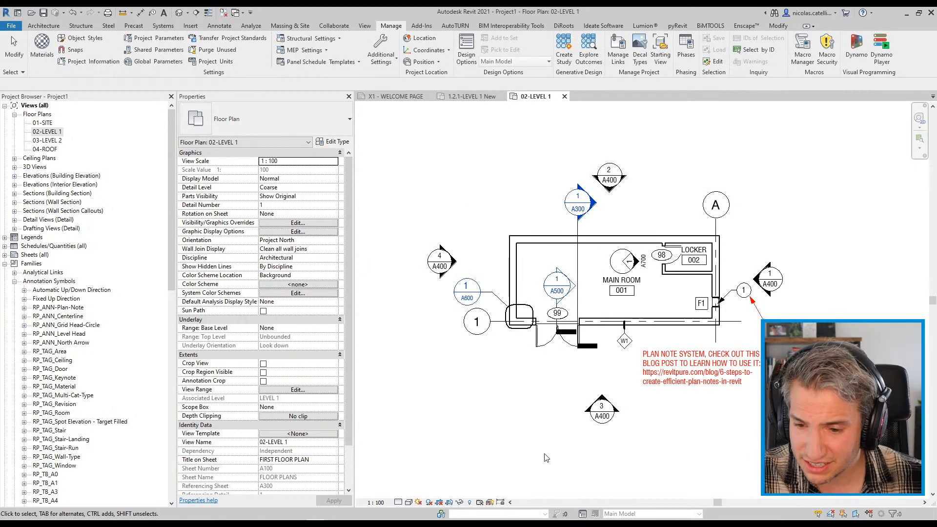
- Switch to RP-LIVE-006-PHASES-Presentation.pdf, review the slides on multiple-phase projects and setting up phases, and return to Revit
{"action": "left_click", "coordinate": [355, 525]}
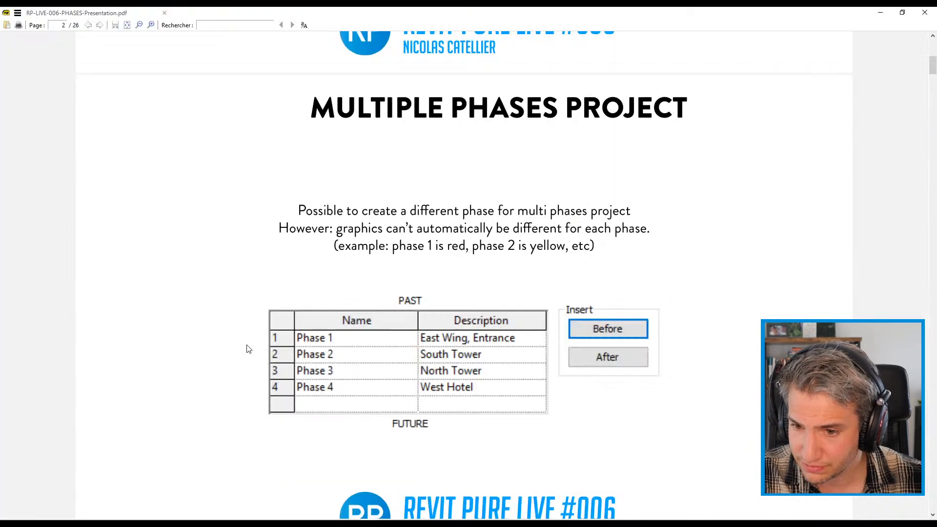
{"action": "scroll", "coordinate": [229, 291], "scroll_direction": "down", "scroll_amount": 3}
{"action": "scroll", "coordinate": [229, 280], "scroll_direction": "down", "scroll_amount": 4}
{"action": "scroll", "coordinate": [227, 278], "scroll_direction": "up", "scroll_amount": 6}
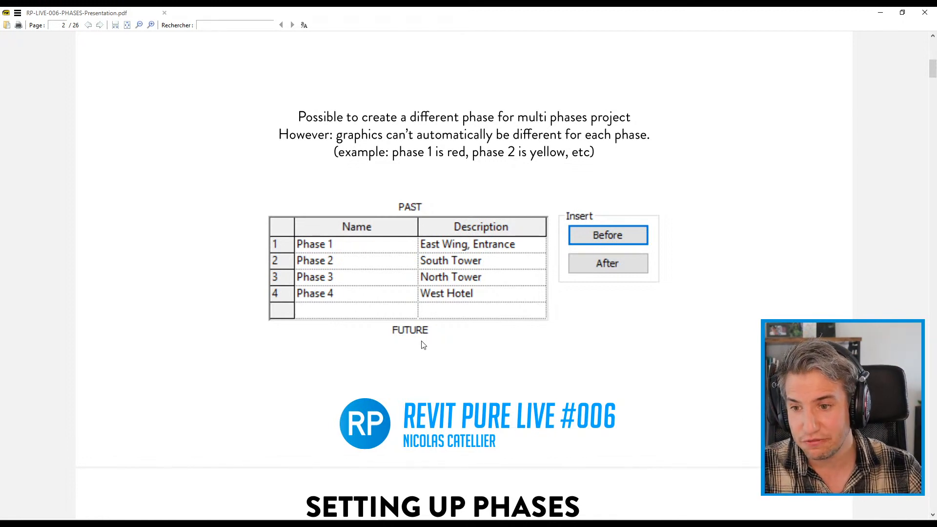
{"action": "scroll", "coordinate": [427, 340], "scroll_direction": "down", "scroll_amount": 6}
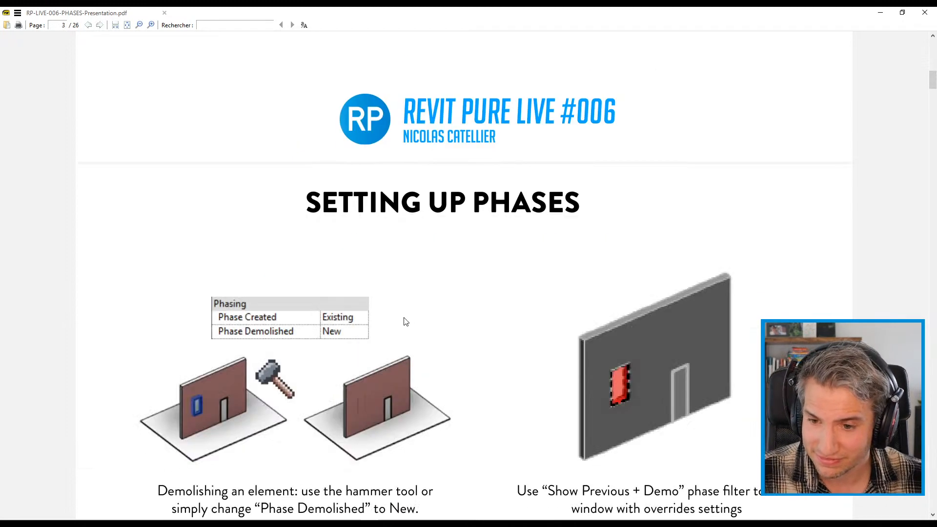
{"action": "scroll", "coordinate": [405, 321], "scroll_direction": "up", "scroll_amount": 1}
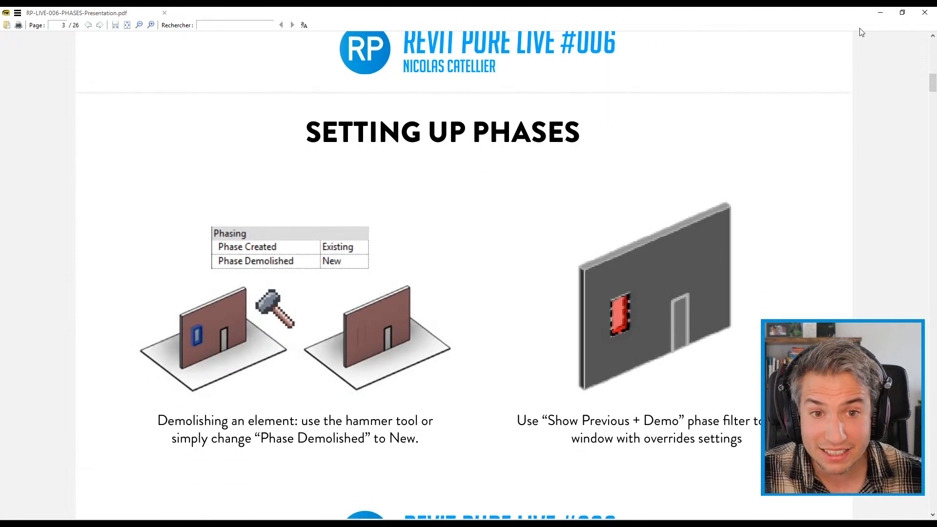
{"action": "left_click", "coordinate": [881, 11]}
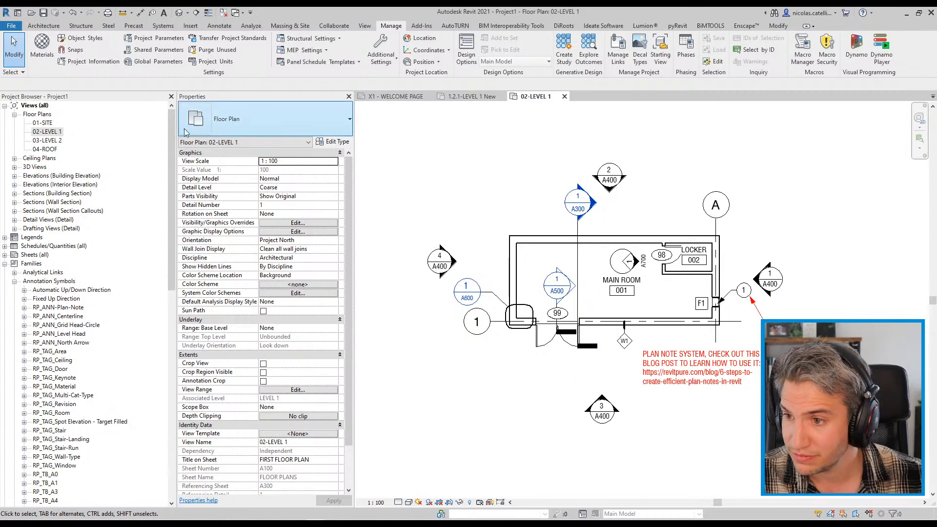
- Set Phase Created to Existing for the west exterior wall of the LEVEL 1 plan
{"action": "left_click", "coordinate": [511, 264]}
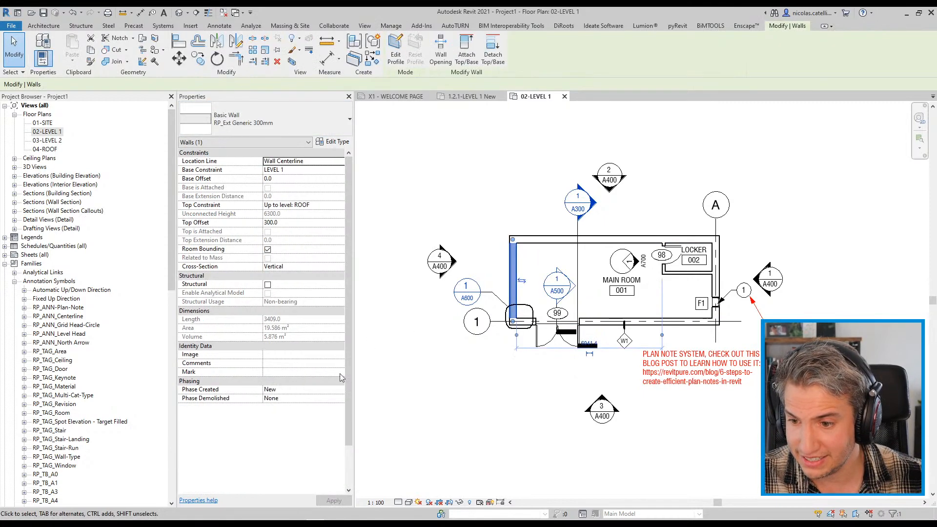
{"action": "left_click", "coordinate": [303, 390]}
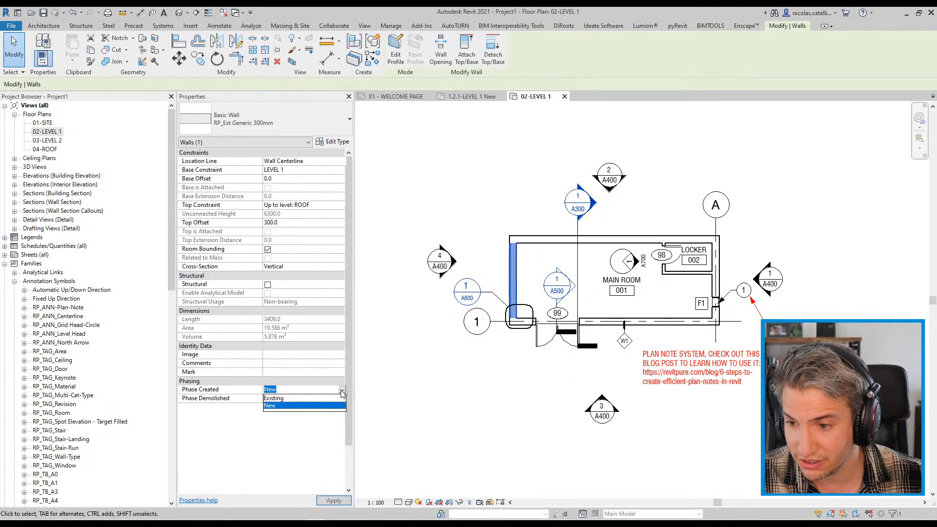
{"action": "left_click", "coordinate": [279, 400]}
{"action": "left_click", "coordinate": [477, 412]}
- Set Phase Created to Existing for the north exterior wall above the main room and locker
{"action": "scroll", "coordinate": [486, 273], "scroll_direction": "up", "scroll_amount": 2}
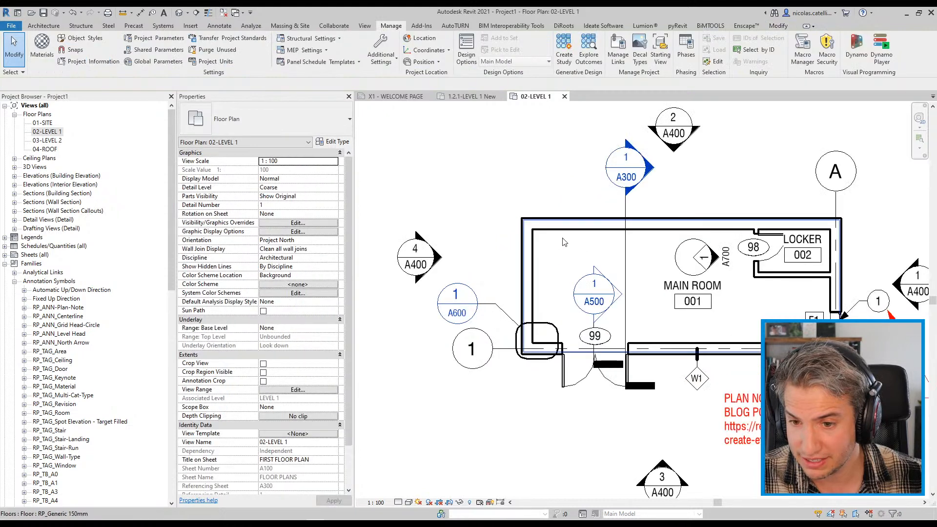
{"action": "left_click", "coordinate": [546, 227]}
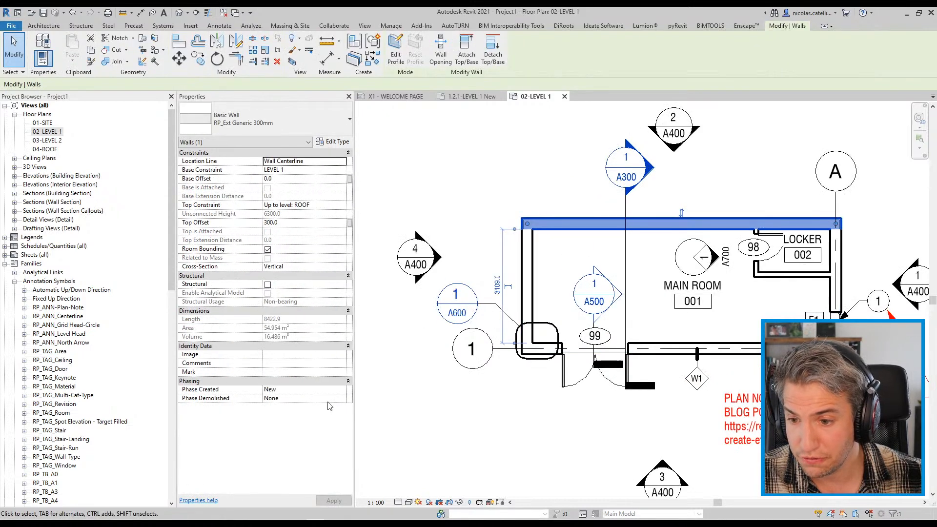
{"action": "left_click", "coordinate": [341, 394]}
{"action": "left_click", "coordinate": [295, 398]}
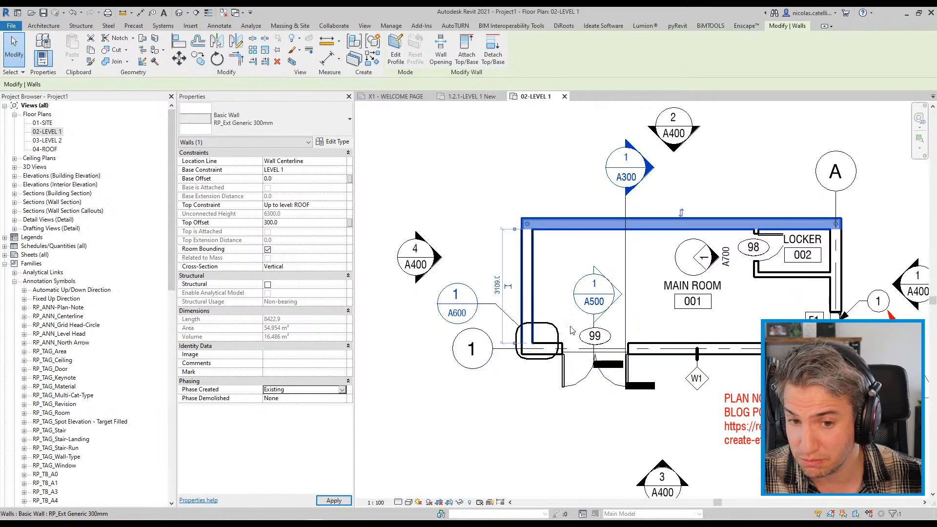
{"action": "left_click", "coordinate": [452, 438]}
{"action": "middle_click_drag", "start_coordinate": [488, 425], "coordinate": [391, 421]}
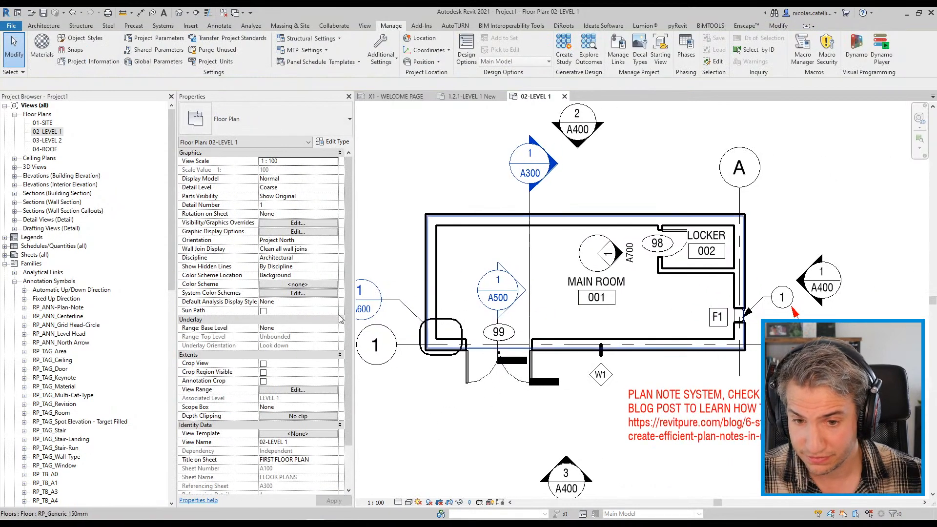
{"action": "scroll", "coordinate": [142, 415], "scroll_direction": "down", "scroll_amount": 1}
{"action": "scroll", "coordinate": [303, 415], "scroll_direction": "down", "scroll_amount": 1}
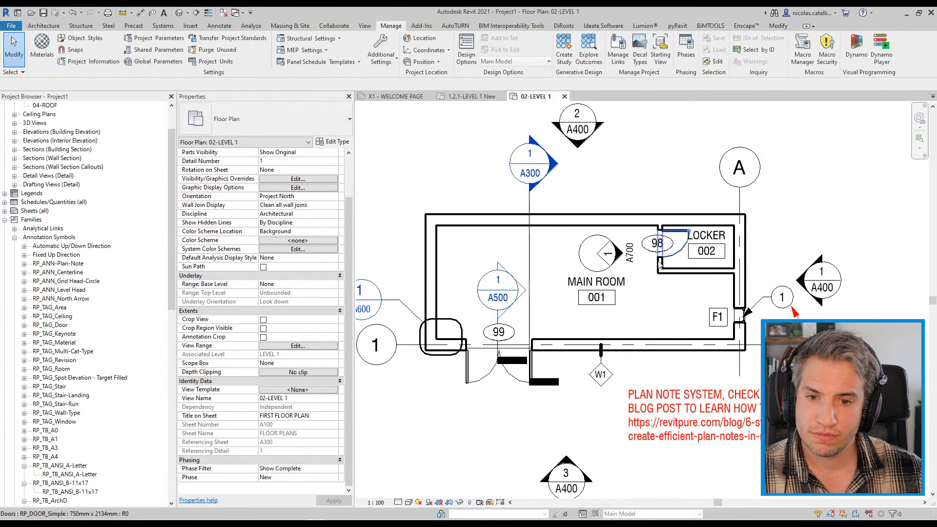
{"action": "left_click", "coordinate": [644, 251]}
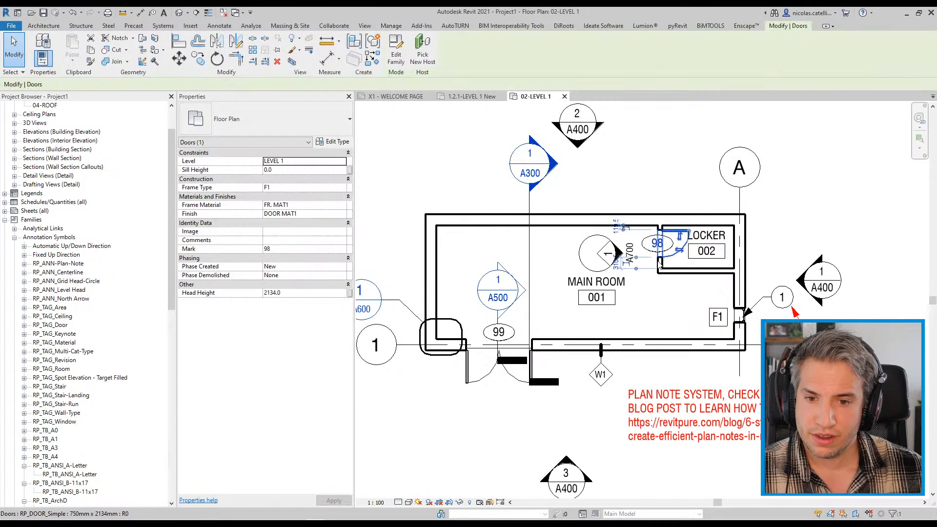
{"action": "left_click", "coordinate": [468, 369], "text": "ctrl"}
{"action": "left_click", "coordinate": [443, 341], "text": "ctrl"}
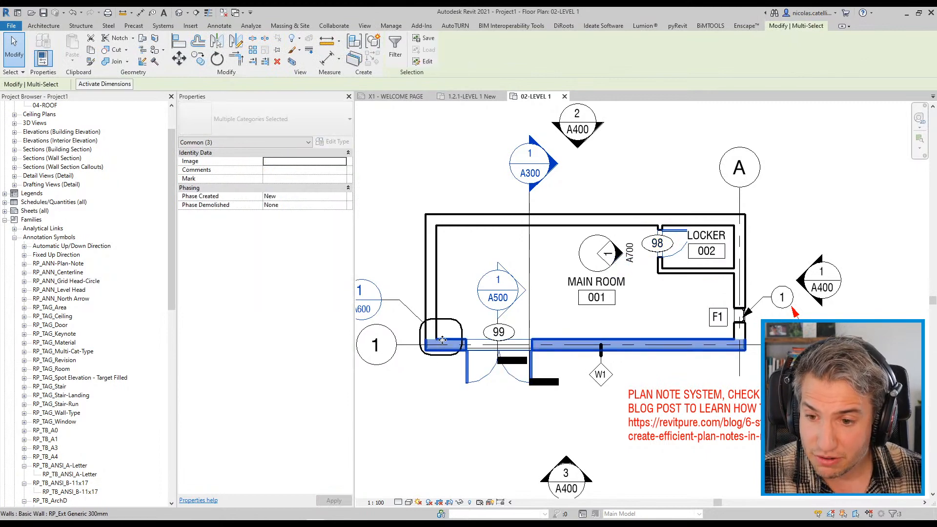
- Set Phase Created to Existing for the south exterior wall along grid 1 that hosts the double door
{"action": "left_click", "coordinate": [570, 337]}
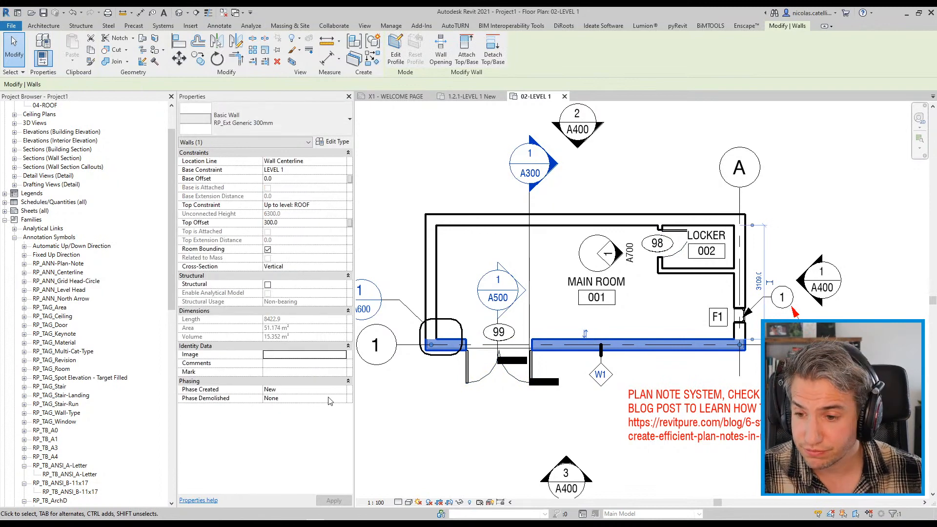
{"action": "left_click", "coordinate": [342, 390]}
{"action": "left_click", "coordinate": [295, 398]}
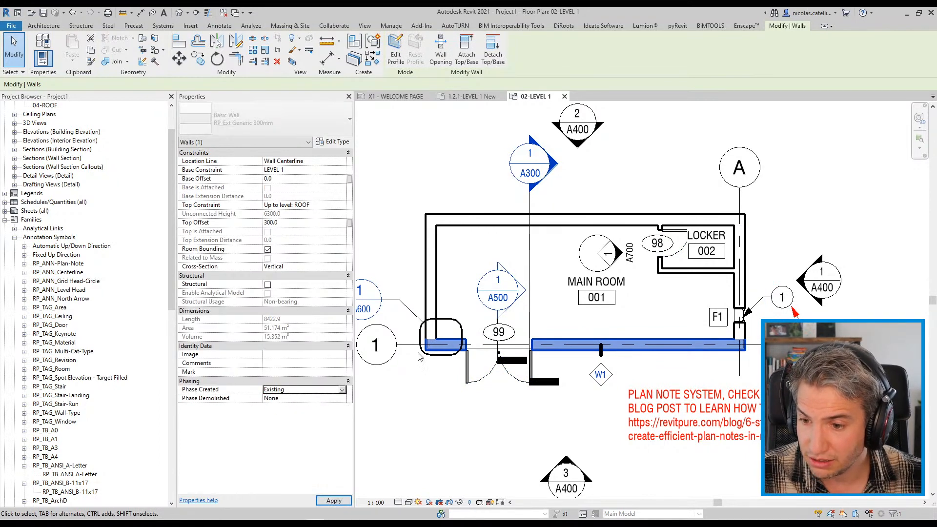
{"action": "left_click", "coordinate": [446, 428]}
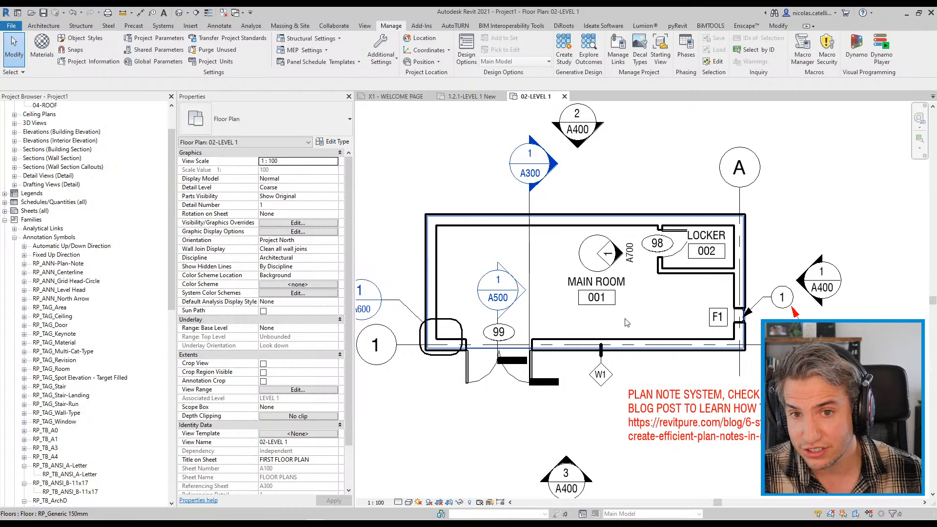
- Set Phase Demolished to New for the south exterior wall along grid 1, accepting the unenclosed room
{"action": "left_click", "coordinate": [576, 343]}
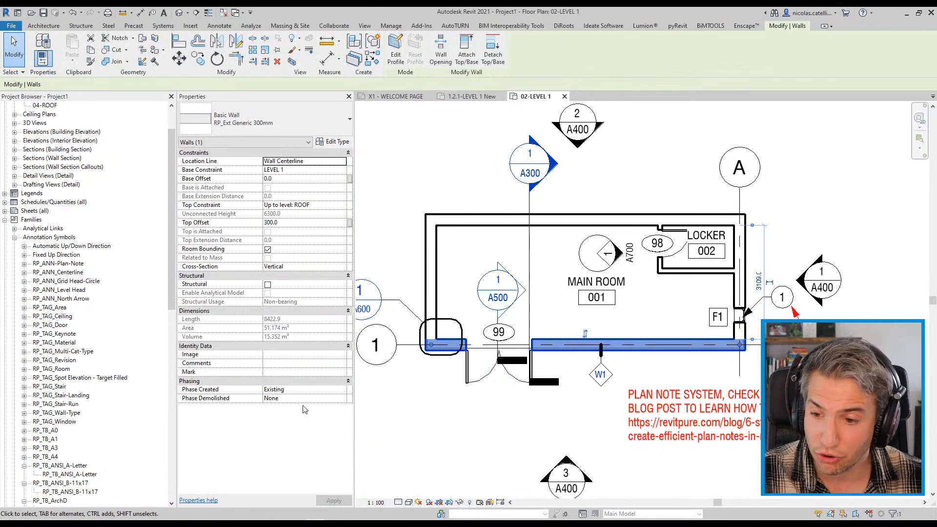
{"action": "left_click", "coordinate": [345, 401]}
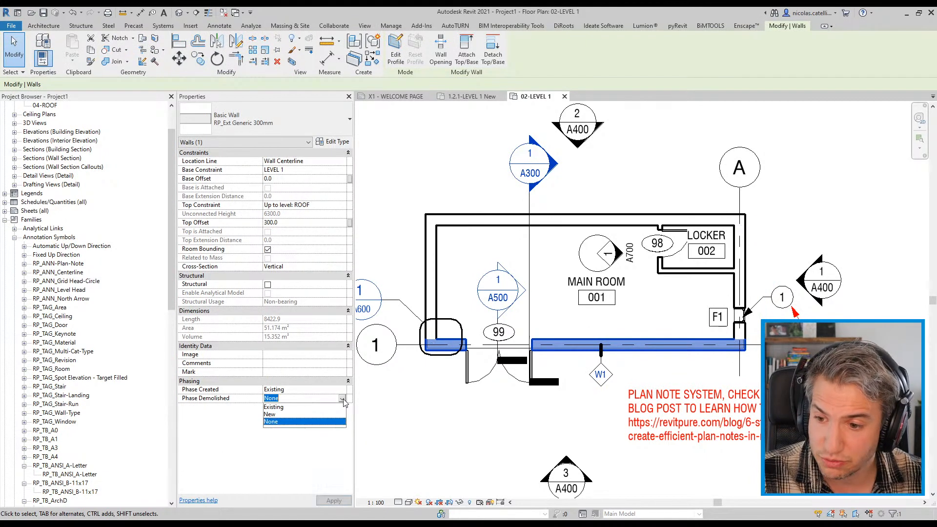
{"action": "left_click", "coordinate": [273, 415]}
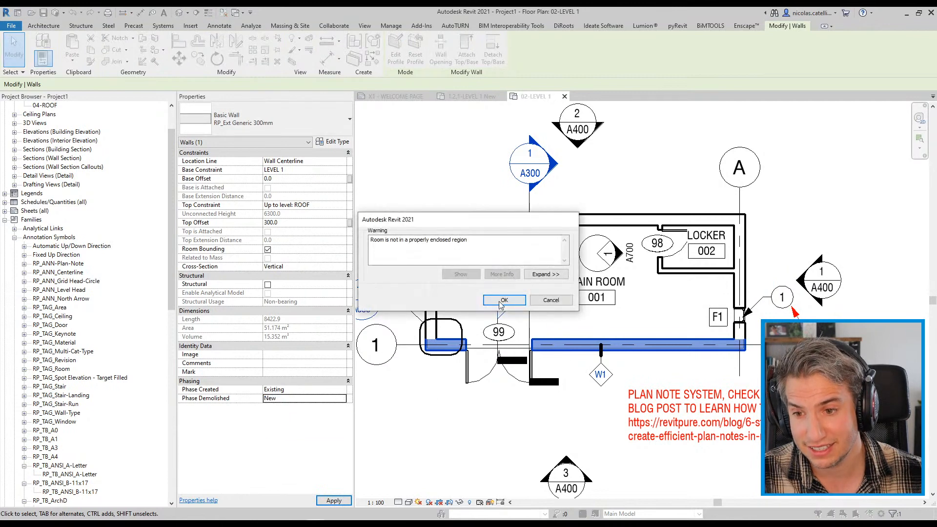
{"action": "left_click", "coordinate": [503, 301]}
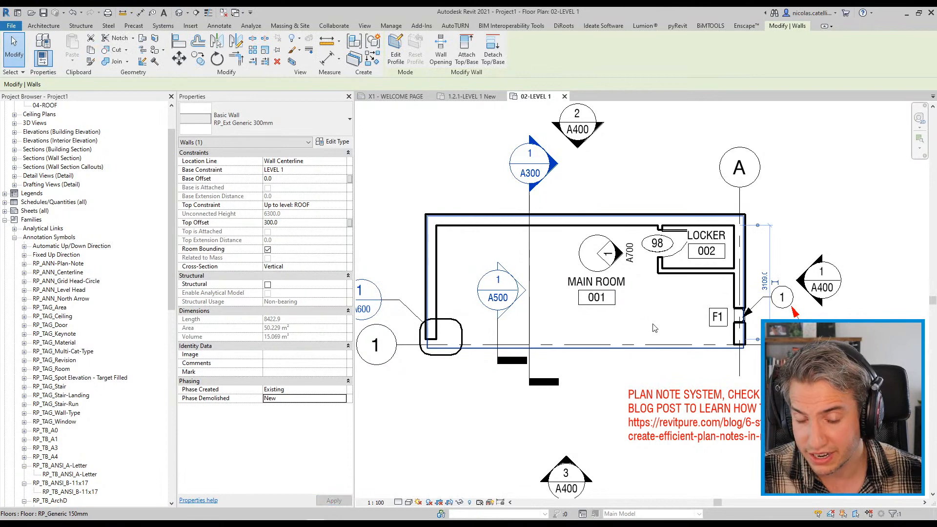
{"action": "key", "text": "Escape"}
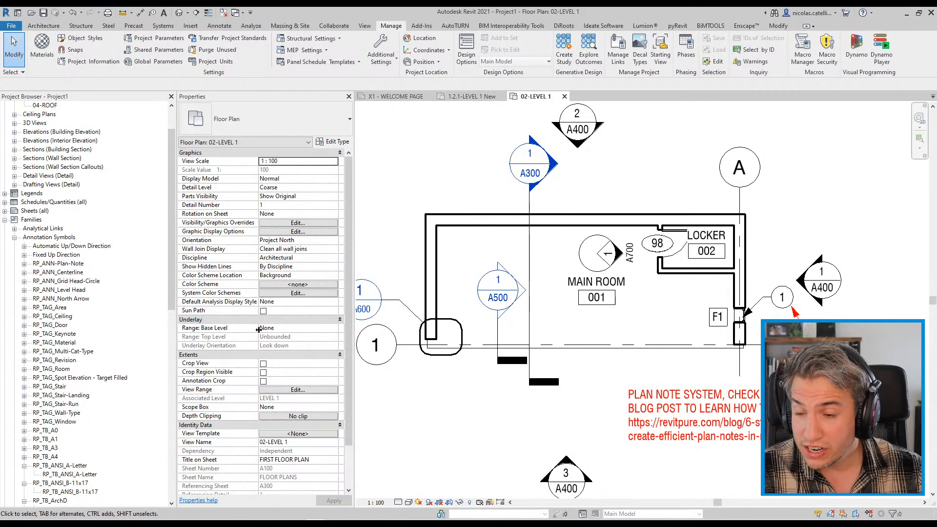
- Set the phase of the 02-LEVEL 1 floor plan view to Existing
{"action": "scroll", "coordinate": [278, 322], "scroll_direction": "down", "scroll_amount": 2}
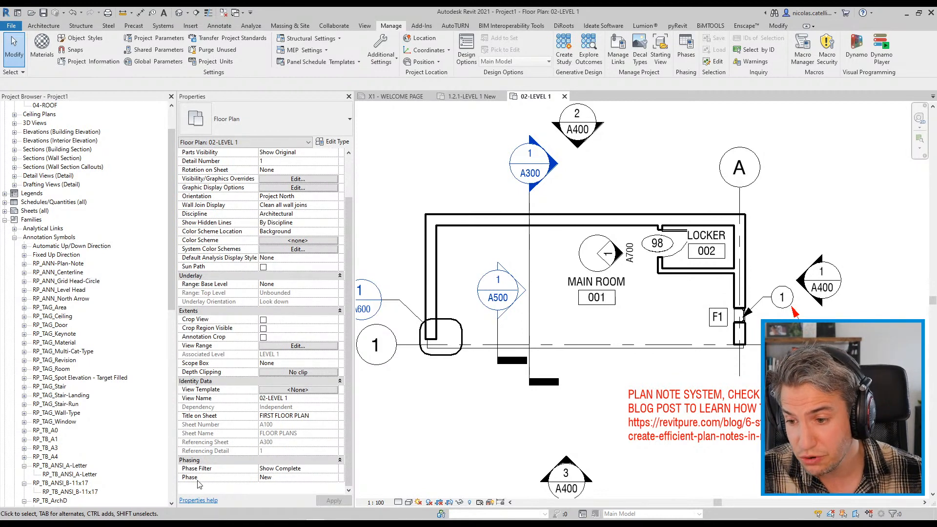
{"action": "left_click", "coordinate": [333, 479]}
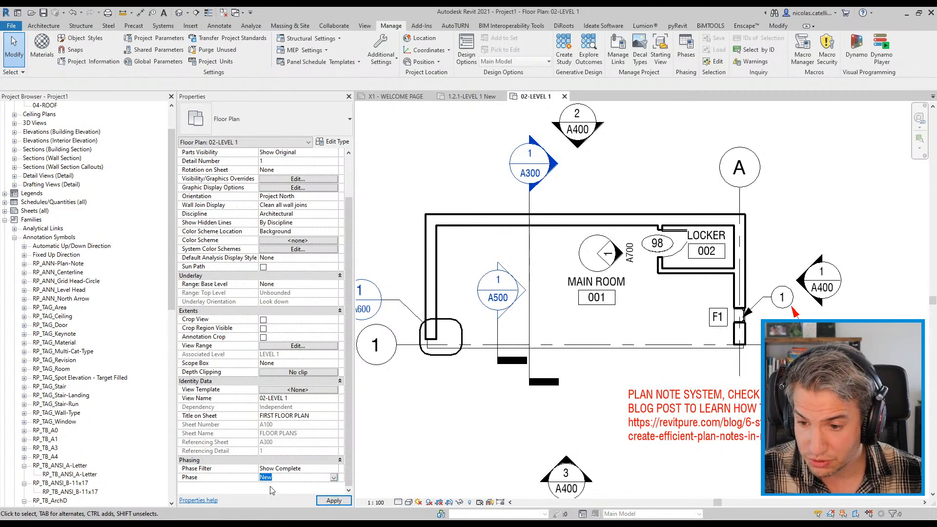
{"action": "left_click", "coordinate": [270, 486]}
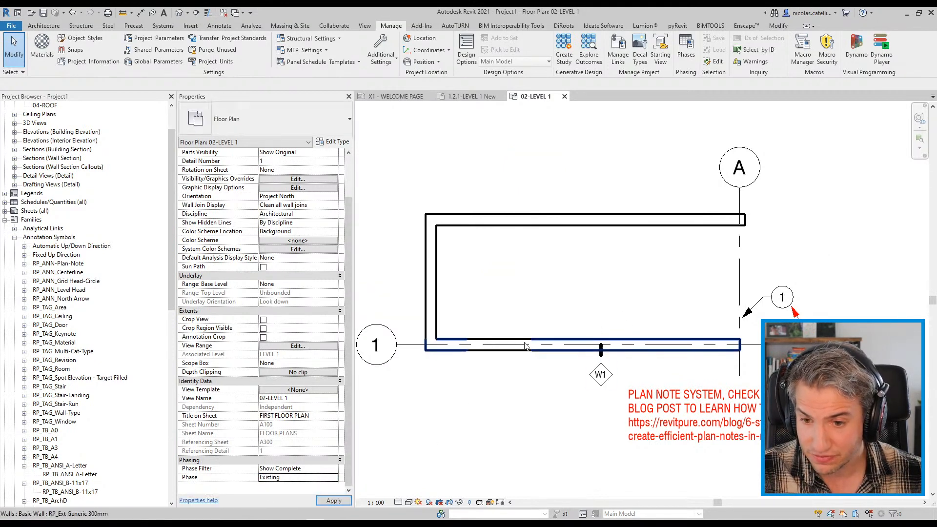
- Set Phase Demolished to None and Phase Created to New for the south exterior wall along grid 1
{"action": "left_click", "coordinate": [429, 275]}
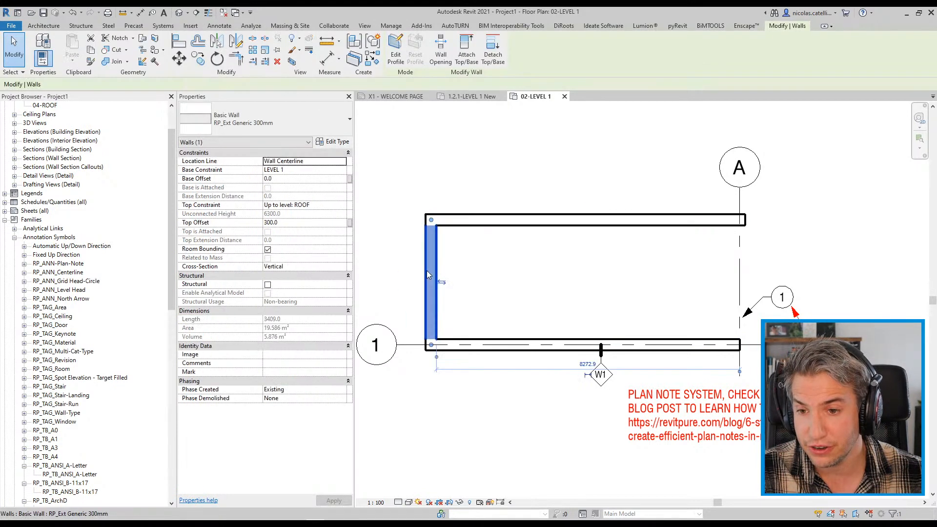
{"action": "left_click", "coordinate": [454, 345]}
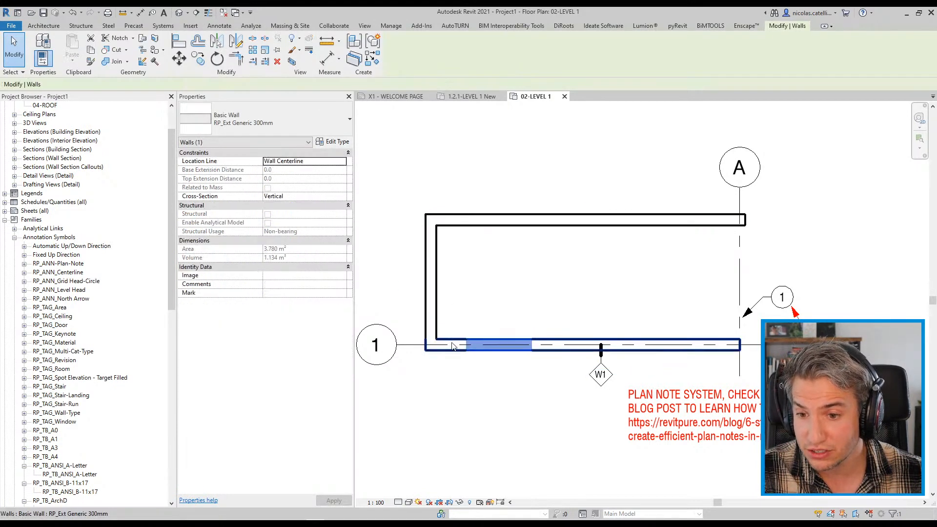
{"action": "left_click", "coordinate": [431, 310]}
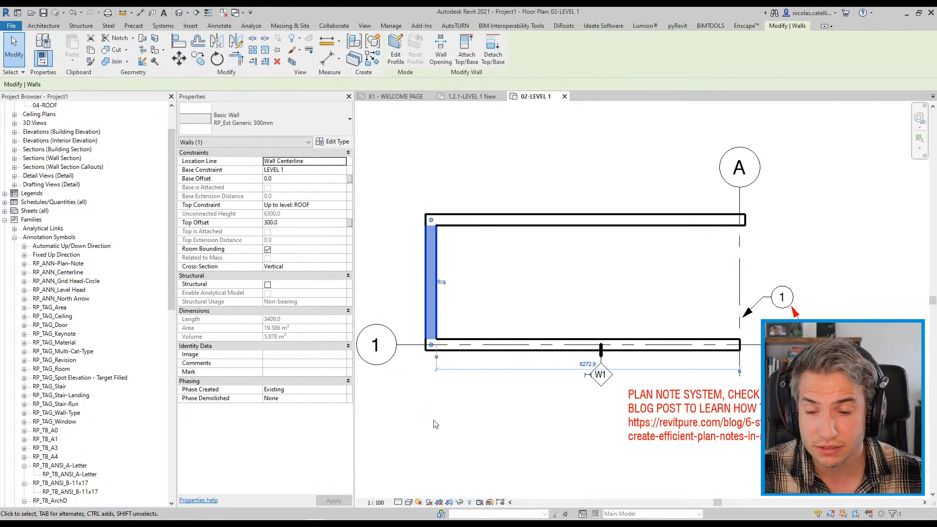
{"action": "left_click", "coordinate": [485, 424]}
{"action": "left_click", "coordinate": [459, 340]}
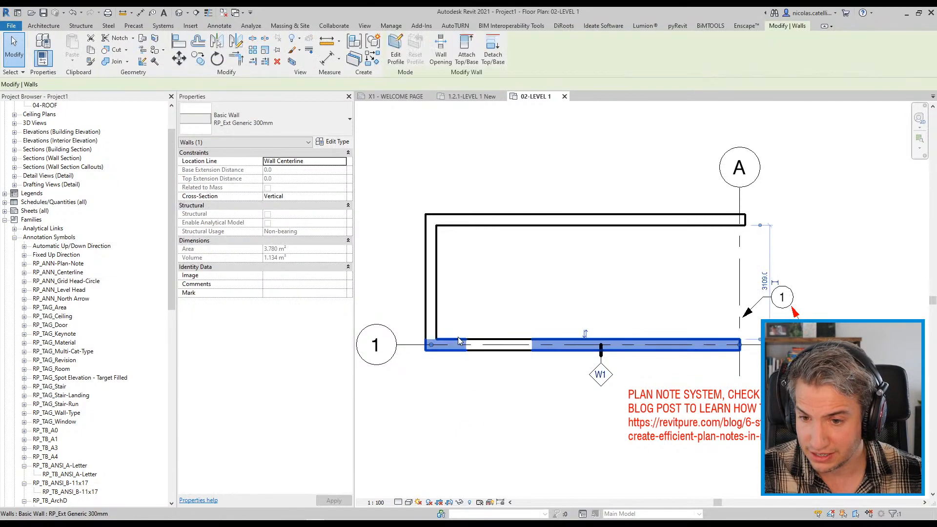
{"action": "left_click", "coordinate": [346, 399]}
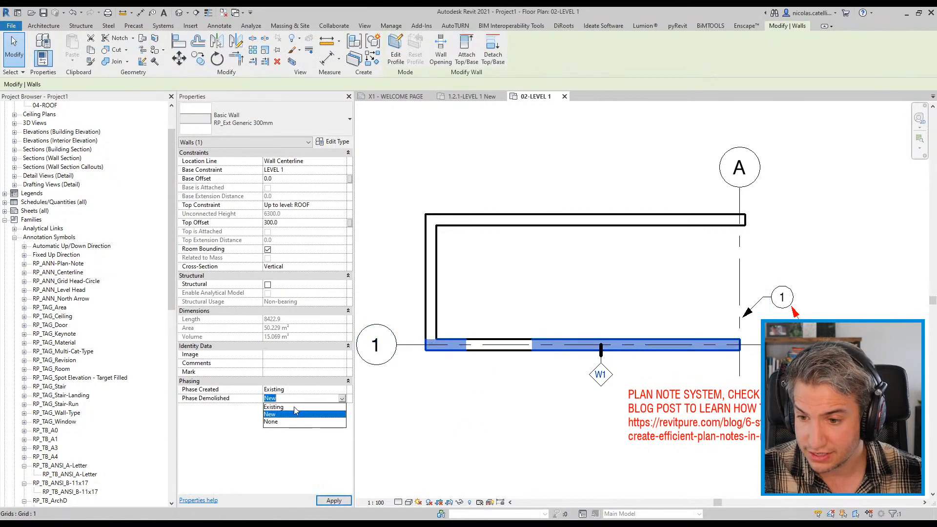
{"action": "left_click", "coordinate": [289, 424]}
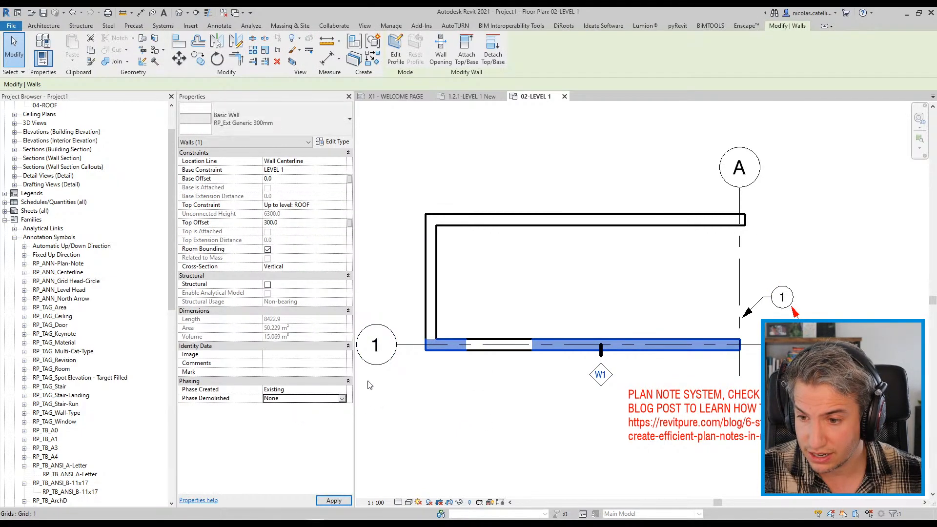
{"action": "left_click", "coordinate": [343, 390]}
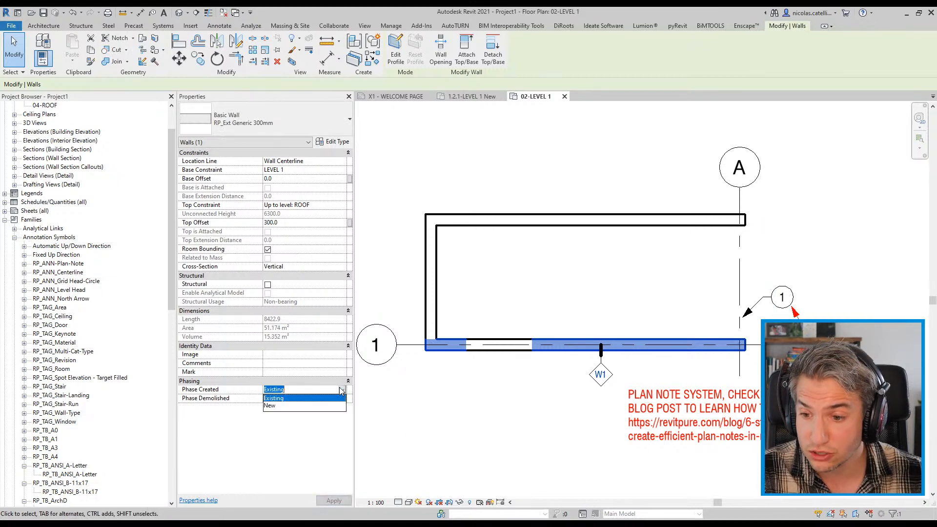
{"action": "left_click", "coordinate": [281, 408]}
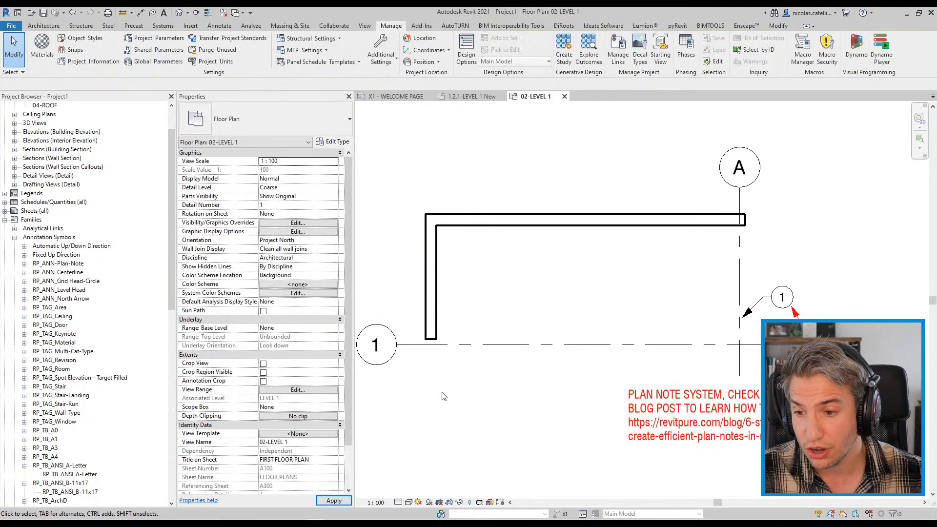
- Switch to RP-LIVE-006-PHASES-Presentation.pdf and read the slides on setting up phases and on what a phase filter is
{"action": "scroll", "coordinate": [333, 438], "scroll_direction": "down", "scroll_amount": 2}
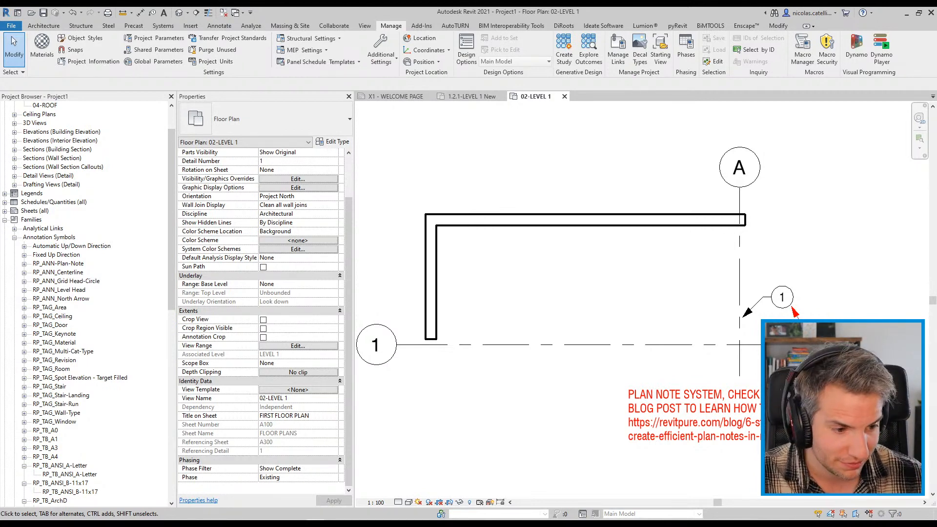
{"action": "key", "text": "alt+Tab"}
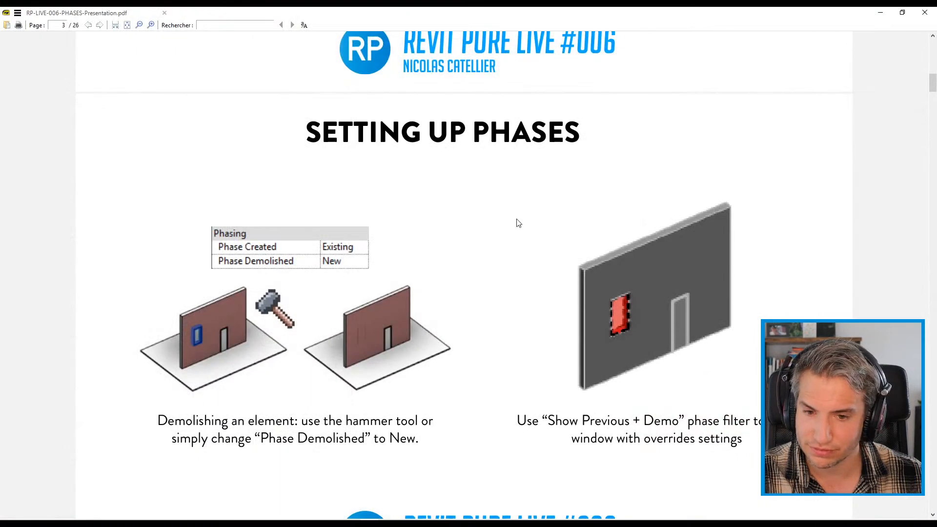
{"action": "scroll", "coordinate": [518, 223], "scroll_direction": "down", "scroll_amount": 2}
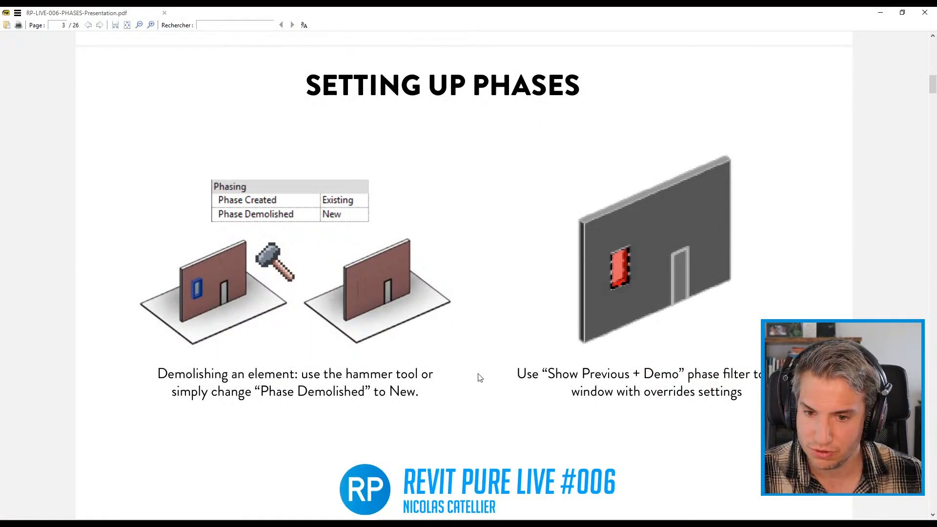
{"action": "scroll", "coordinate": [480, 377], "scroll_direction": "down", "scroll_amount": 8}
{"action": "scroll", "coordinate": [469, 376], "scroll_direction": "up", "scroll_amount": 5}
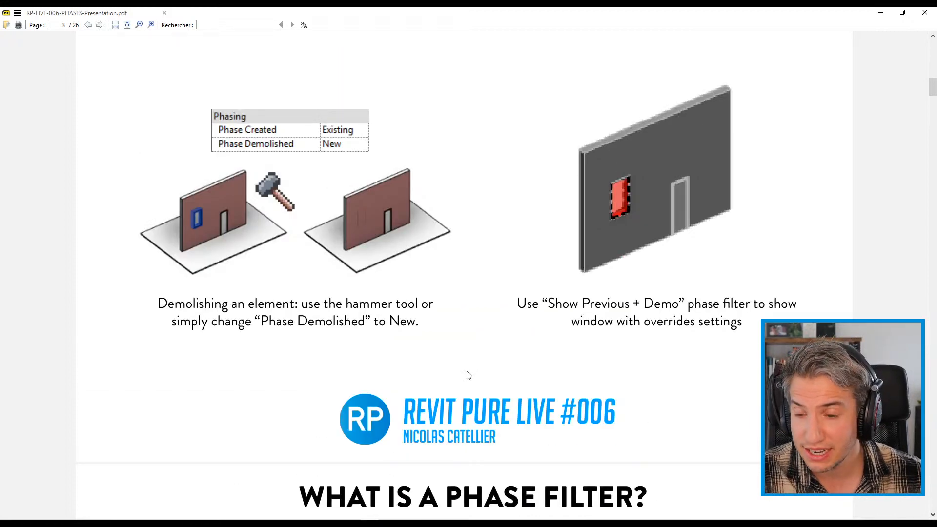
{"action": "scroll", "coordinate": [469, 376], "scroll_direction": "up", "scroll_amount": 1}
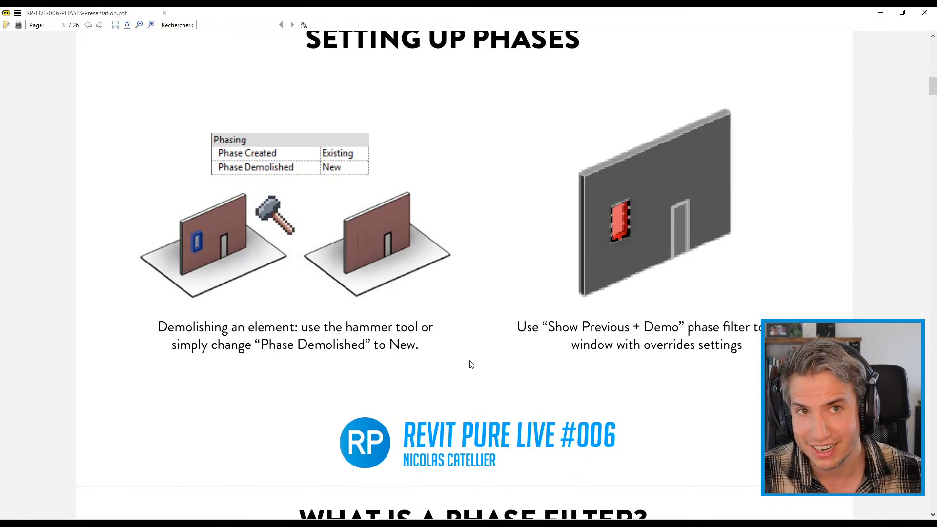
{"action": "scroll", "coordinate": [469, 363], "scroll_direction": "down", "scroll_amount": 15}
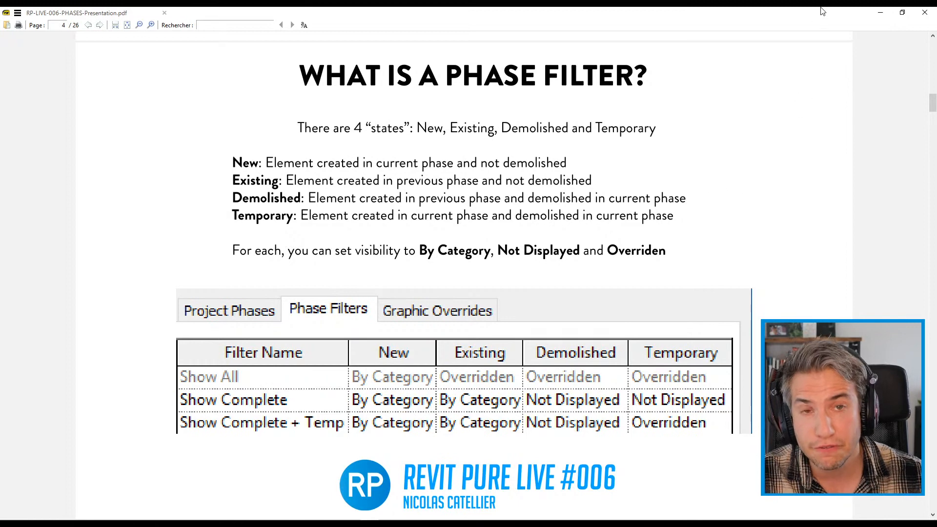
{"action": "left_click", "coordinate": [881, 12]}
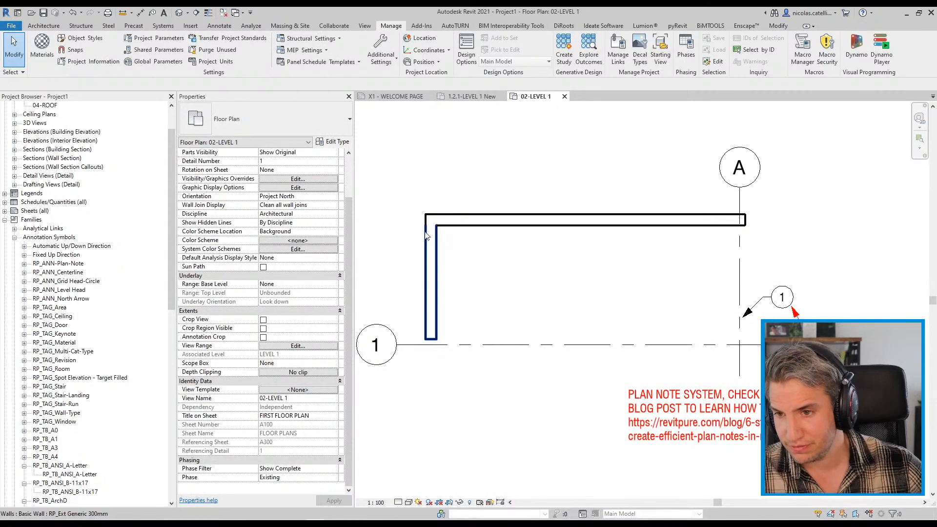
- Set the phase of the 02-LEVEL 1 floor plan view to New
{"action": "middle_click_drag", "start_coordinate": [431, 283], "coordinate": [515, 283]}
{"action": "left_click", "coordinate": [337, 480]}
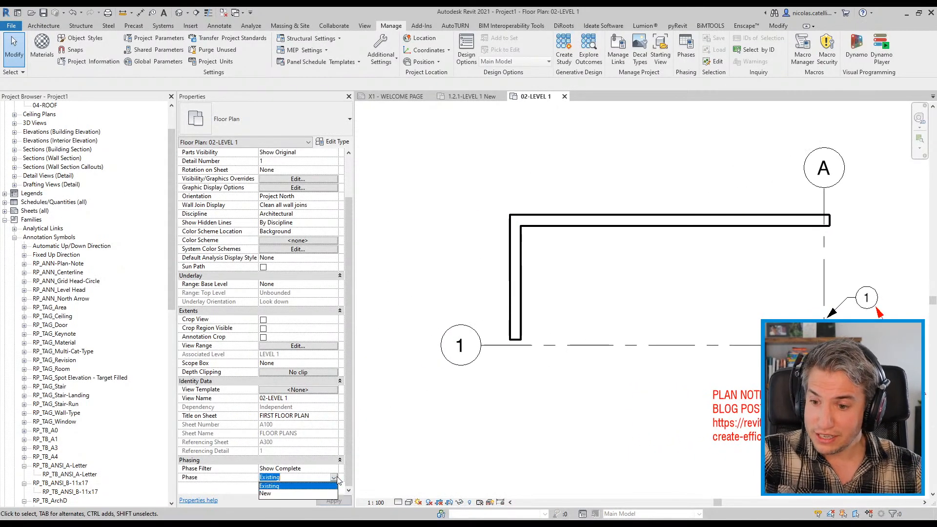
{"action": "left_click", "coordinate": [277, 494]}
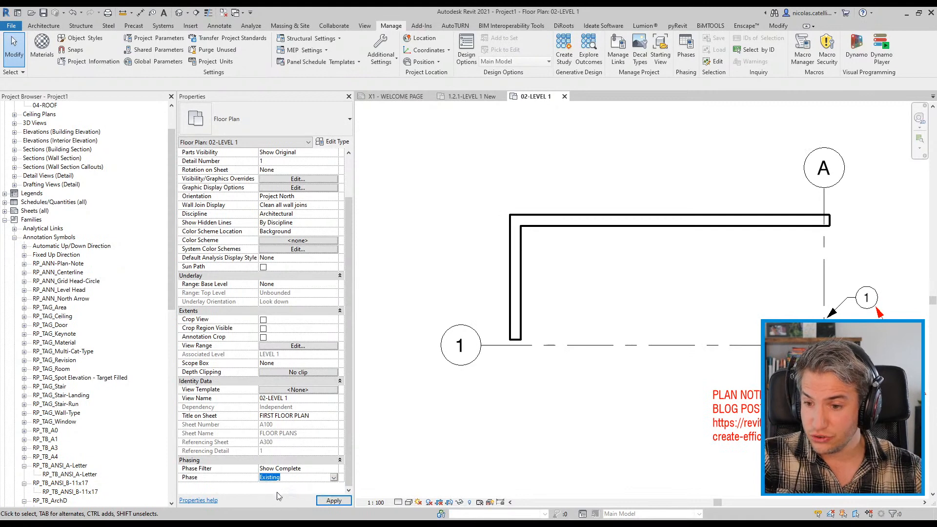
{"action": "middle_click_drag", "start_coordinate": [482, 183], "coordinate": [428, 172]}
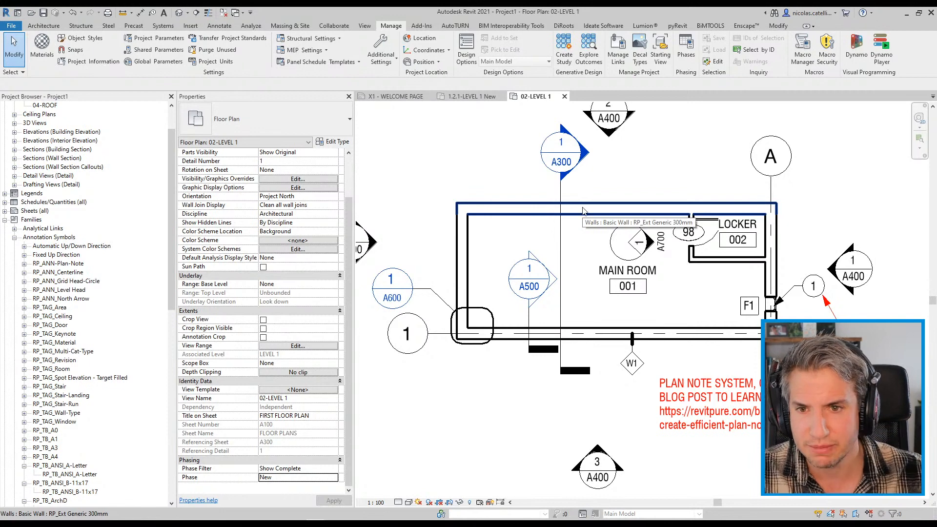
- Create a new phase filter in the project's phasing settings and name it RP LIVE
{"action": "left_click", "coordinate": [684, 49]}
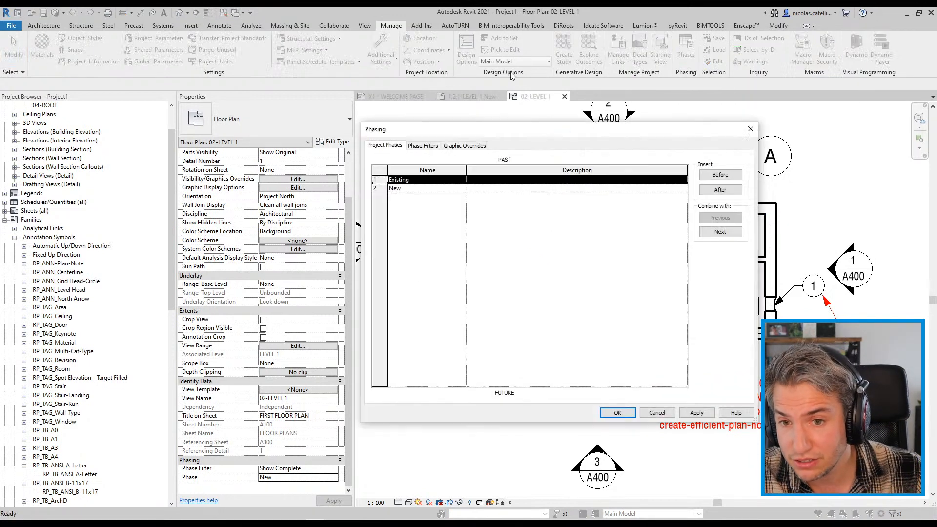
{"action": "left_click", "coordinate": [419, 148]}
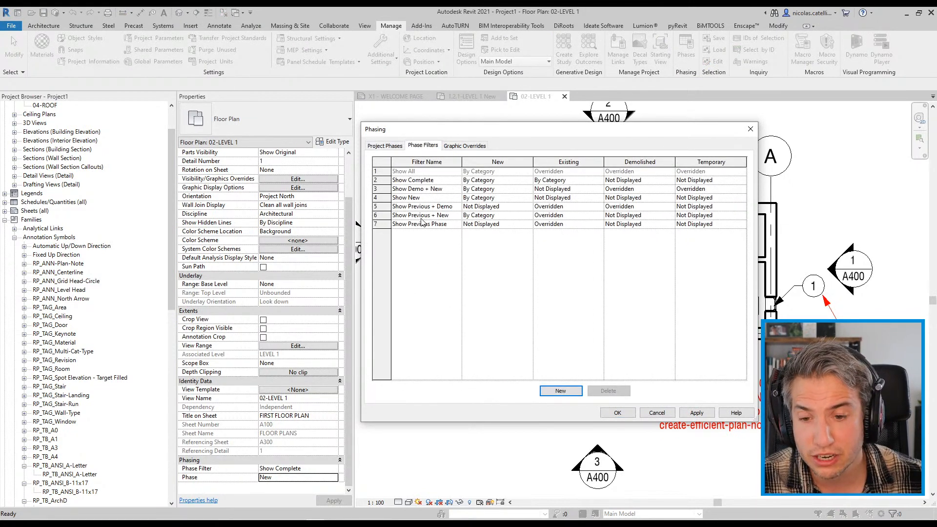
{"action": "left_click", "coordinate": [561, 391]}
{"action": "left_click", "coordinate": [422, 233]}
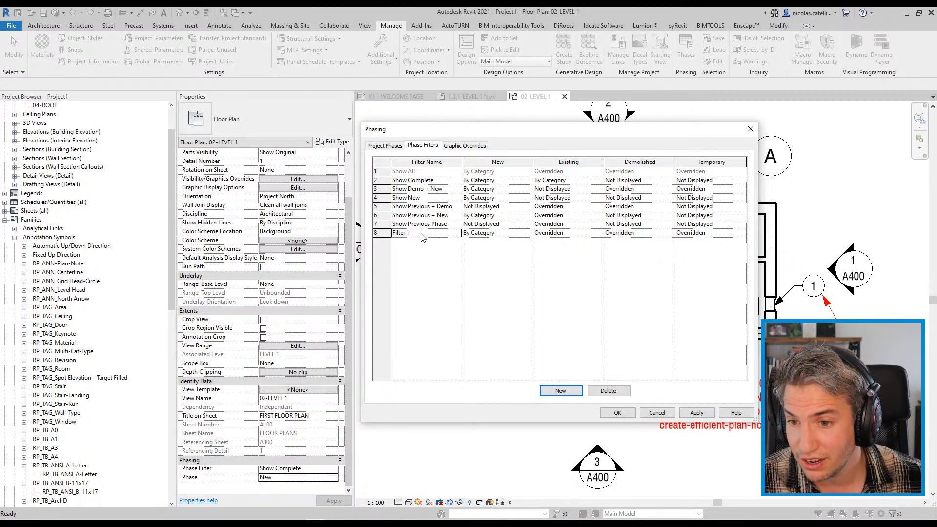
{"action": "type", "text": "RP LIVE"}
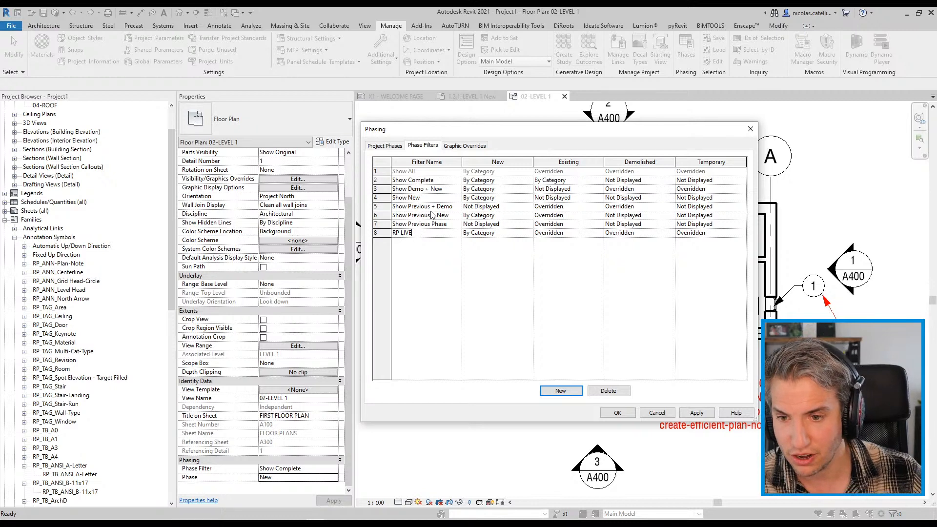
{"action": "key", "text": "Return"}
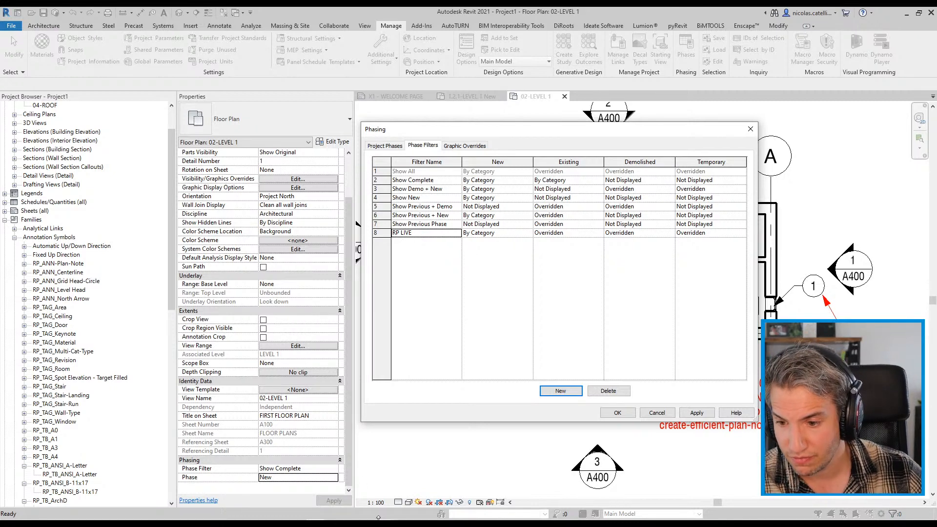
- Switch to the PDF presentation and review the slides on graphic overrides and the four phase filter states
{"action": "key", "text": "alt+Tab"}
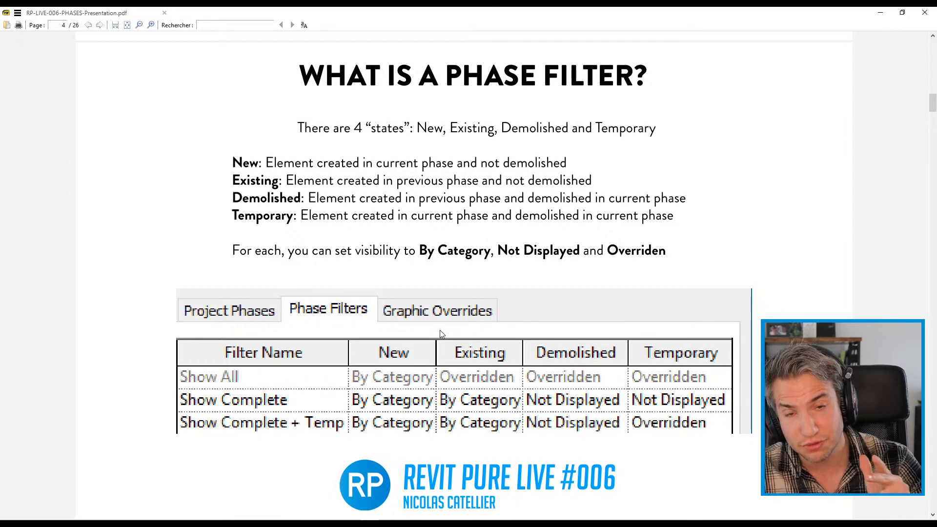
{"action": "scroll", "coordinate": [430, 290], "scroll_direction": "down", "scroll_amount": 7}
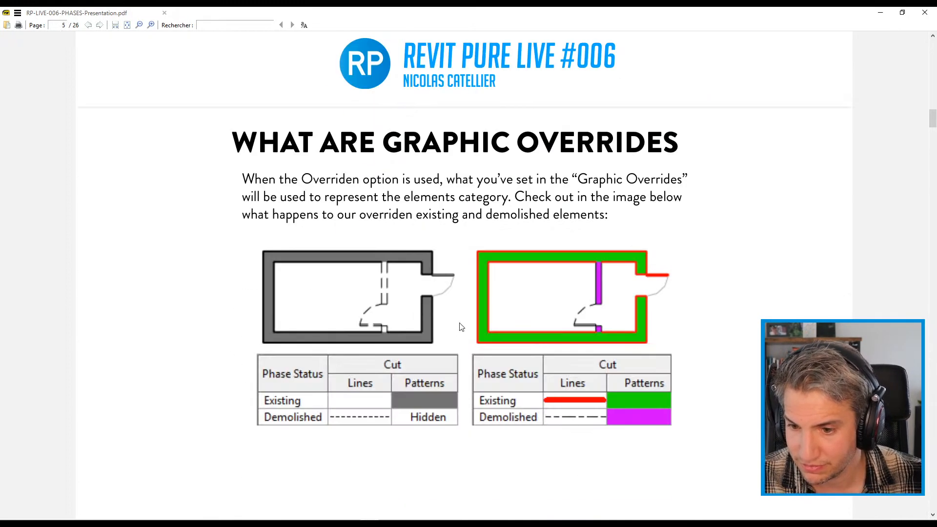
{"action": "scroll", "coordinate": [462, 324], "scroll_direction": "up", "scroll_amount": 5}
{"action": "scroll", "coordinate": [522, 375], "scroll_direction": "up", "scroll_amount": 3}
{"action": "scroll", "coordinate": [521, 375], "scroll_direction": "down", "scroll_amount": 1}
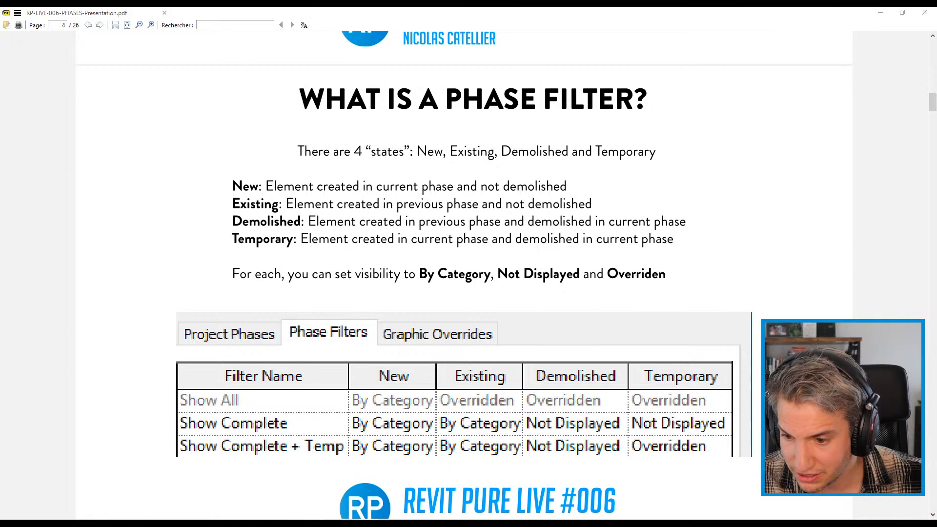
{"action": "key", "text": "alt+Tab"}
- Set Existing, Demolished and Temporary elements to Not Displayed in the RP LIVE phase filter and accept the phasing settings
{"action": "left_click_drag", "start_coordinate": [513, 131], "coordinate": [482, 121]}
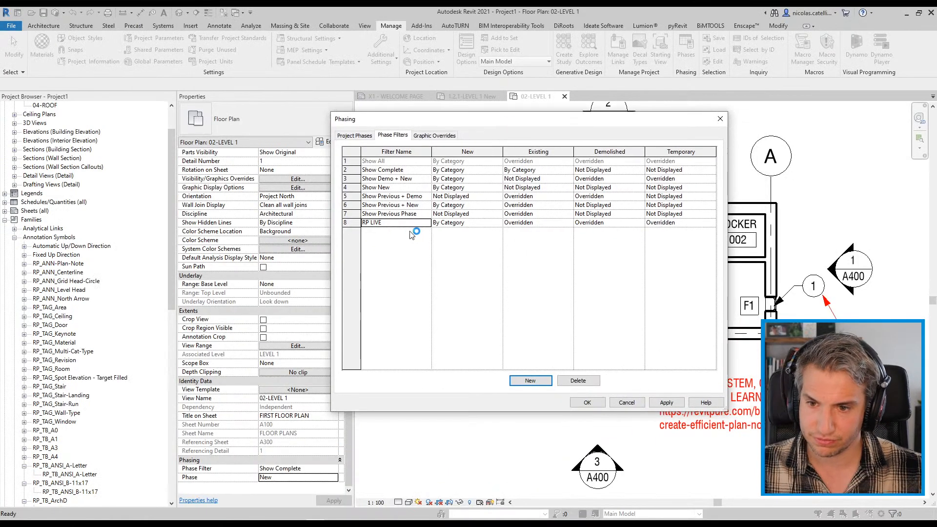
{"action": "left_click", "coordinate": [425, 225]}
{"action": "left_click", "coordinate": [425, 243]}
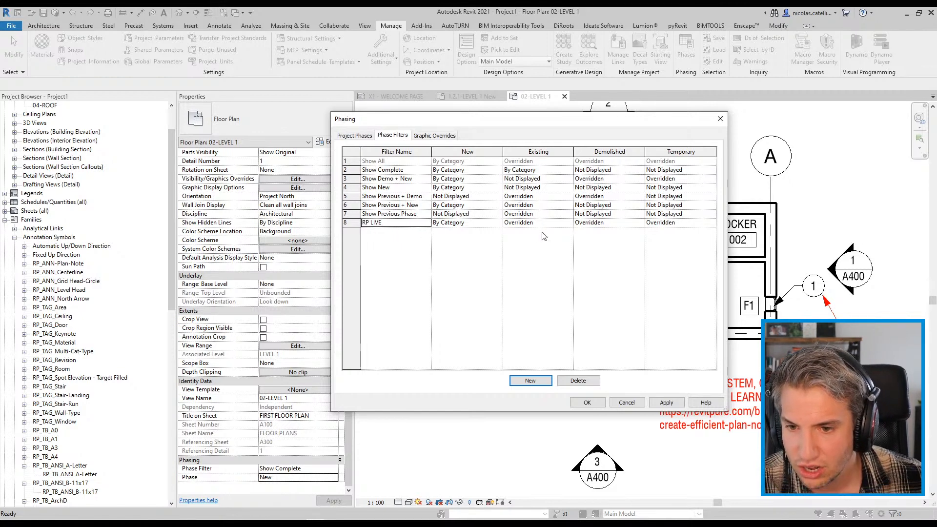
{"action": "left_click", "coordinate": [569, 226]}
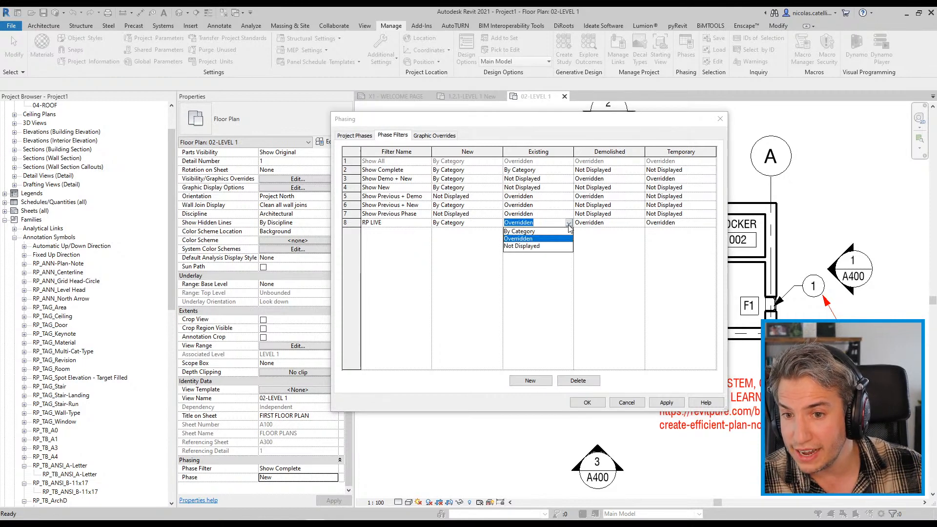
{"action": "left_click", "coordinate": [541, 246]}
{"action": "left_click", "coordinate": [641, 222]}
{"action": "left_click", "coordinate": [619, 246]}
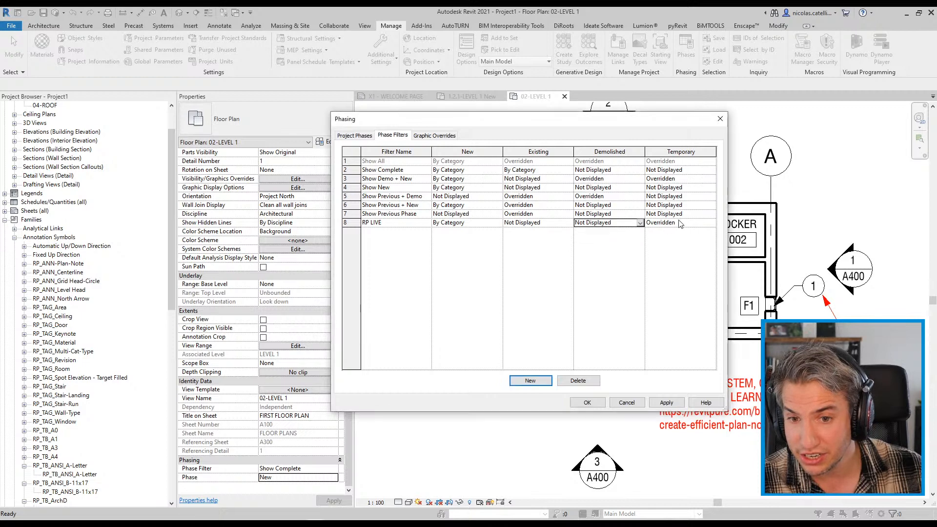
{"action": "left_click", "coordinate": [715, 229]}
{"action": "left_click", "coordinate": [679, 247]}
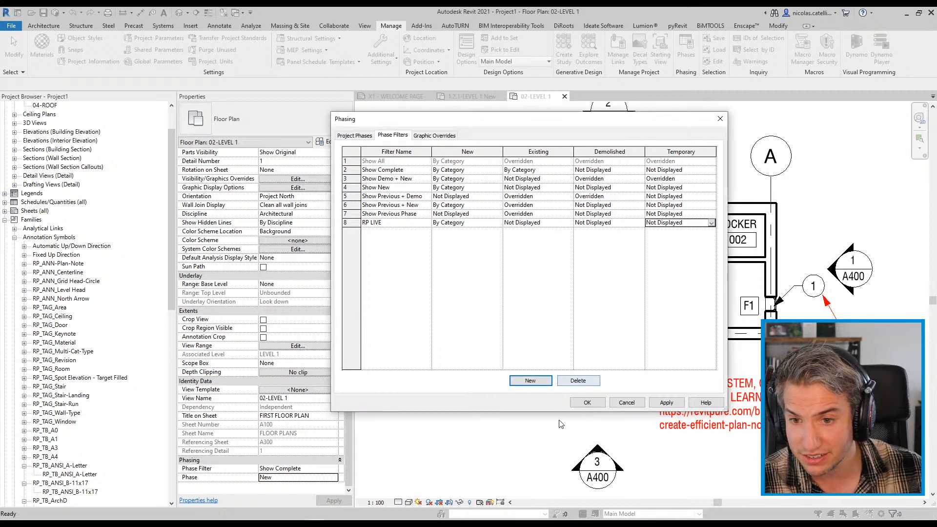
{"action": "left_click", "coordinate": [583, 404]}
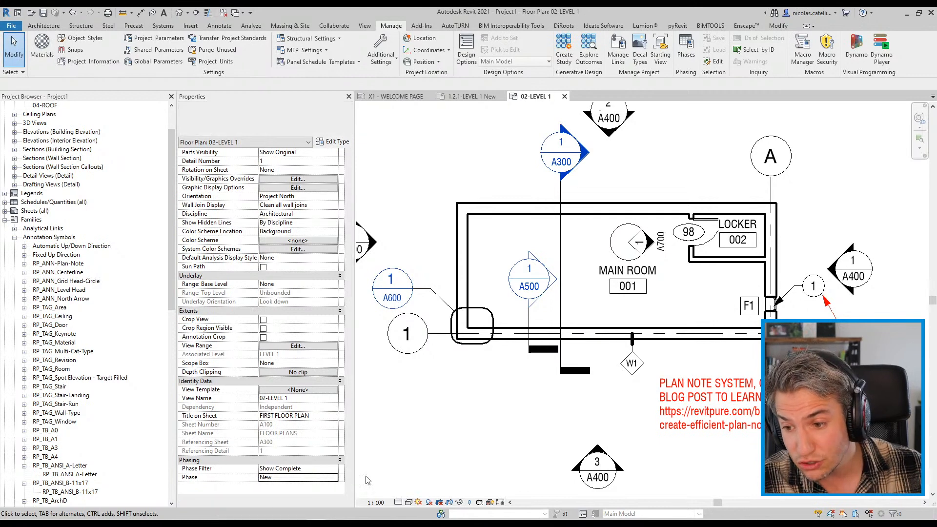
- Apply the RP LIVE phase filter to the 02-LEVEL 1 floor plan view
{"action": "left_click", "coordinate": [334, 469]}
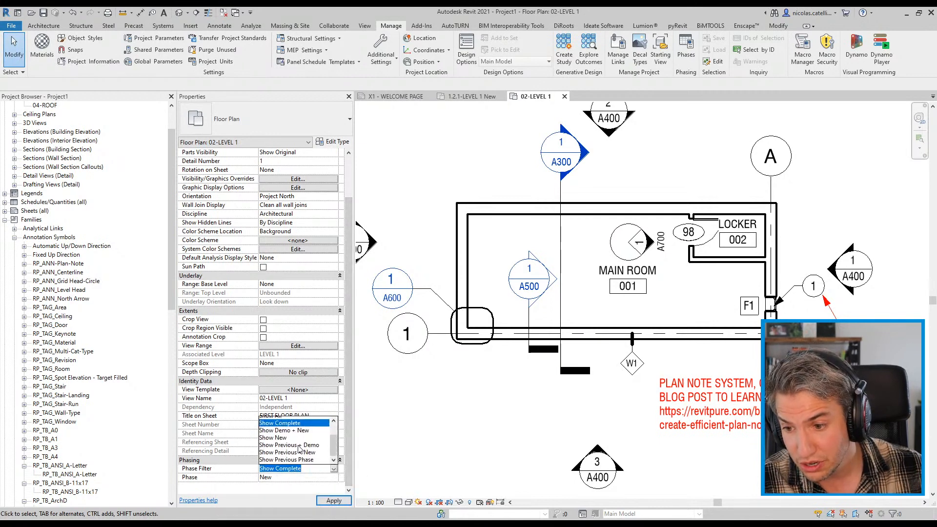
{"action": "scroll", "coordinate": [277, 461], "scroll_direction": "down", "scroll_amount": 3}
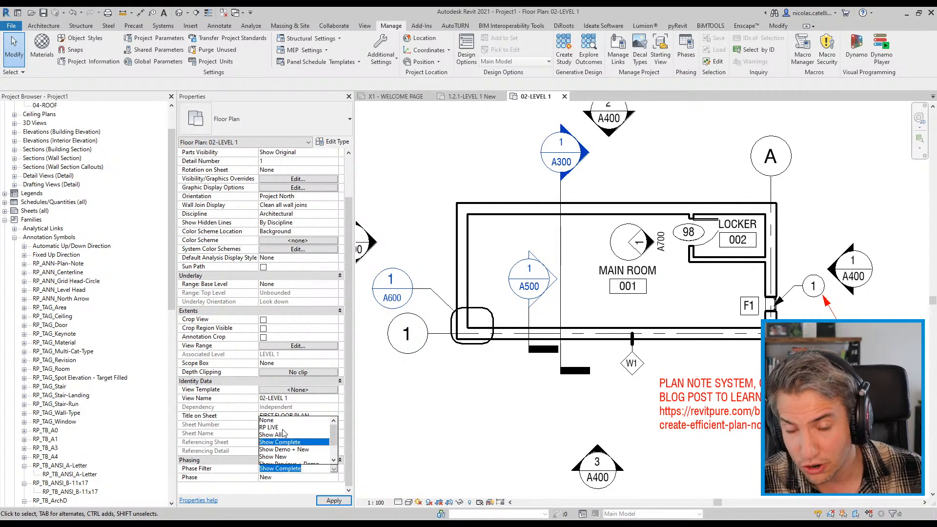
{"action": "left_click", "coordinate": [286, 433]}
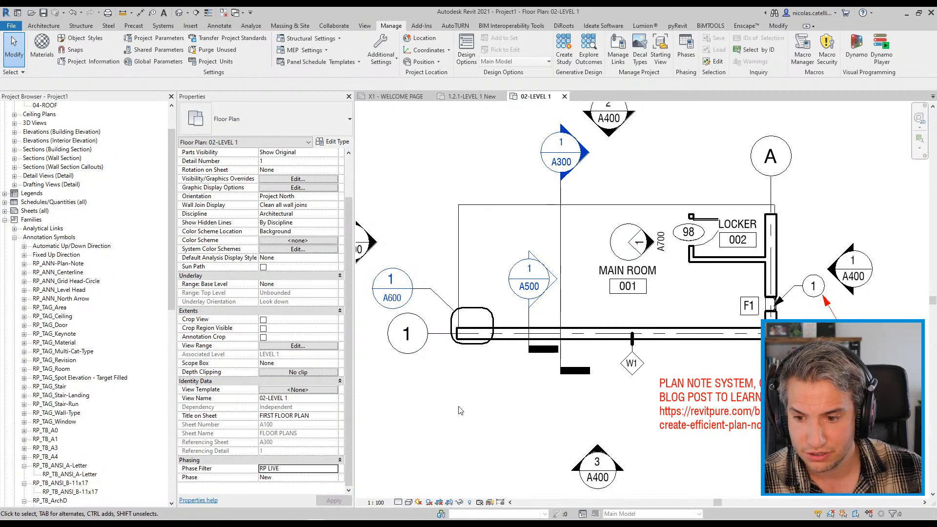
- Set the Phase Created of the horizontal exterior wall along grid 1 to Existing, and return it to New
{"action": "middle_click_drag", "start_coordinate": [582, 277], "coordinate": [554, 290]}
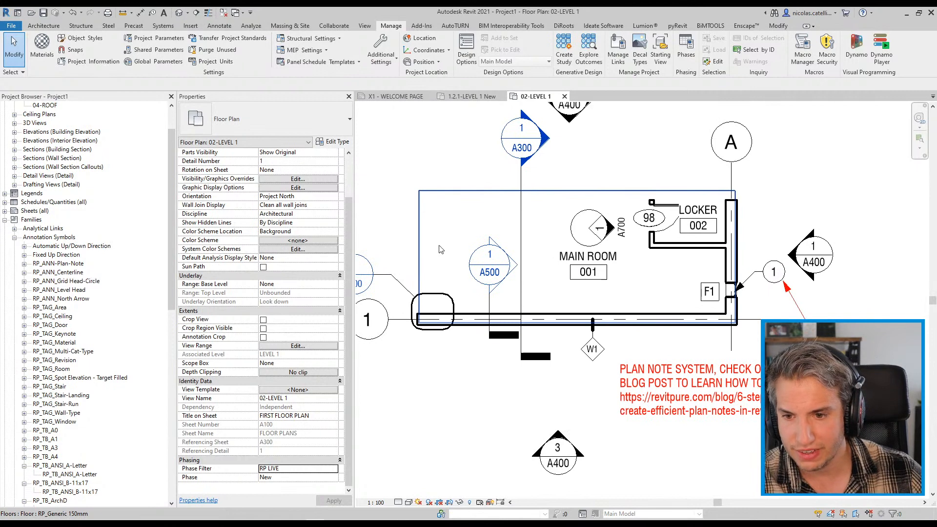
{"action": "left_click", "coordinate": [576, 318]}
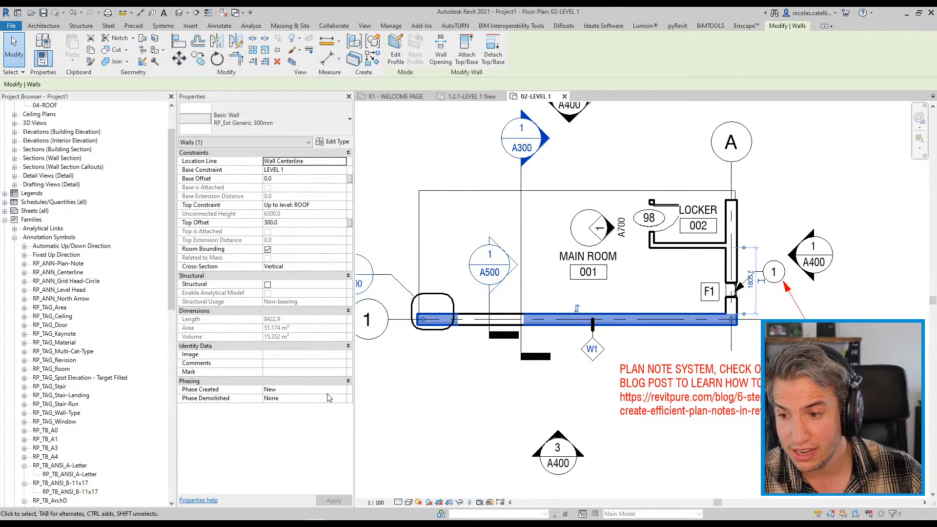
{"action": "left_click", "coordinate": [342, 390]}
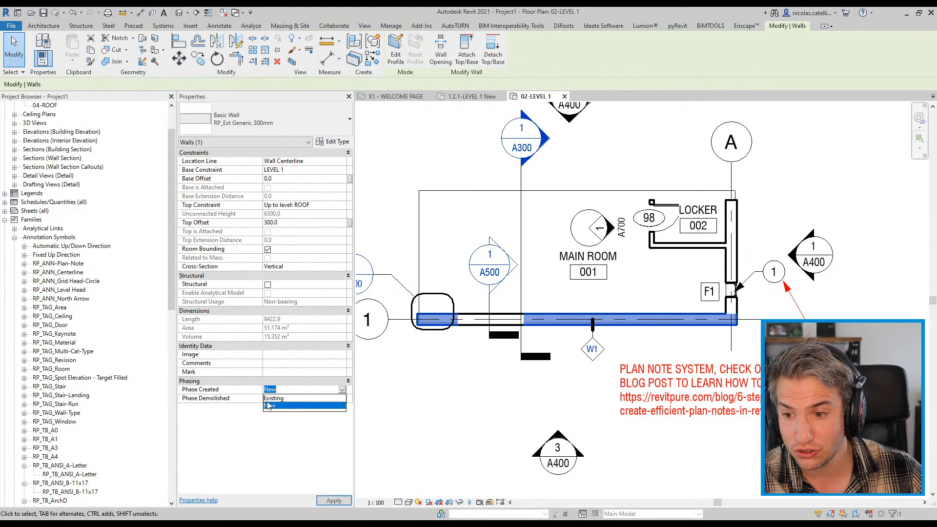
{"action": "left_click", "coordinate": [274, 398]}
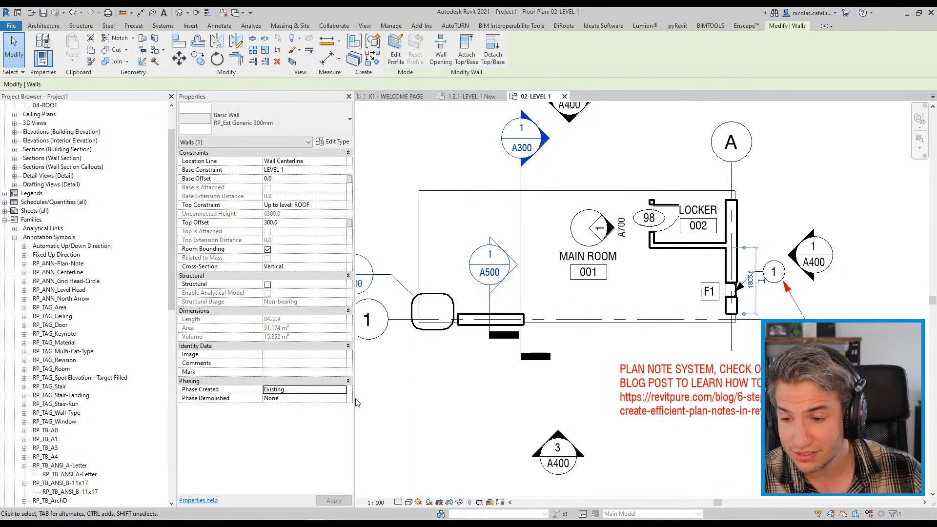
{"action": "left_click", "coordinate": [343, 390]}
{"action": "left_click", "coordinate": [284, 408]}
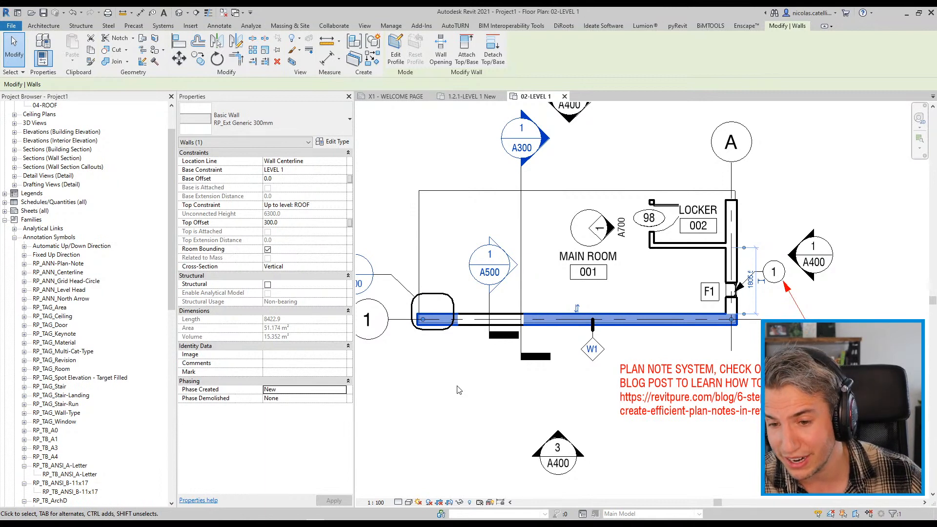
- Set the grid 1 exterior wall's Phase Created to Existing and its Phase Demolished to New, and deselect it
{"action": "left_click", "coordinate": [344, 390]}
{"action": "left_click", "coordinate": [308, 404]}
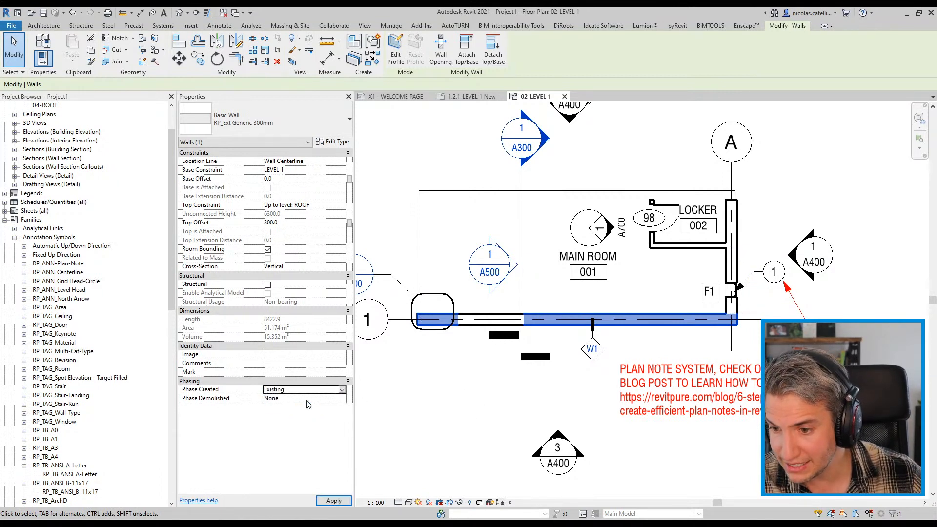
{"action": "left_click", "coordinate": [343, 398]}
{"action": "left_click", "coordinate": [270, 414]}
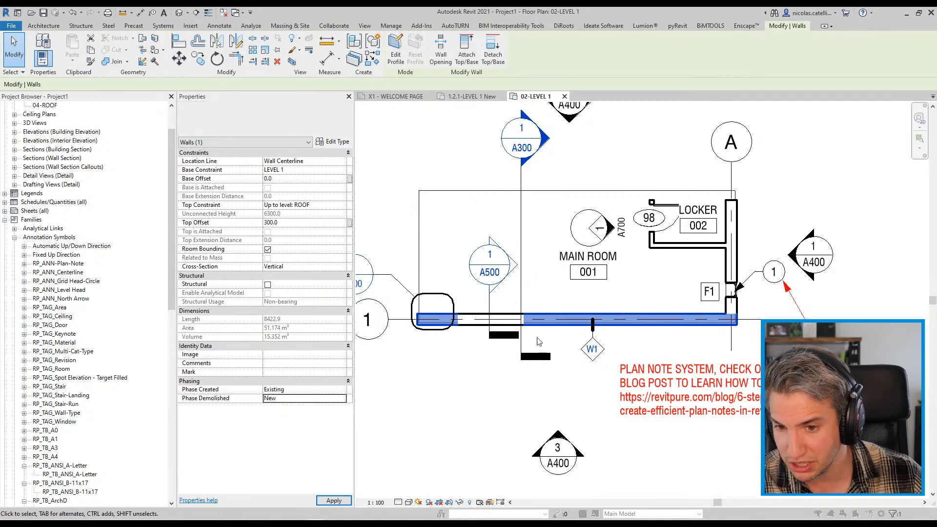
{"action": "left_click", "coordinate": [504, 303]}
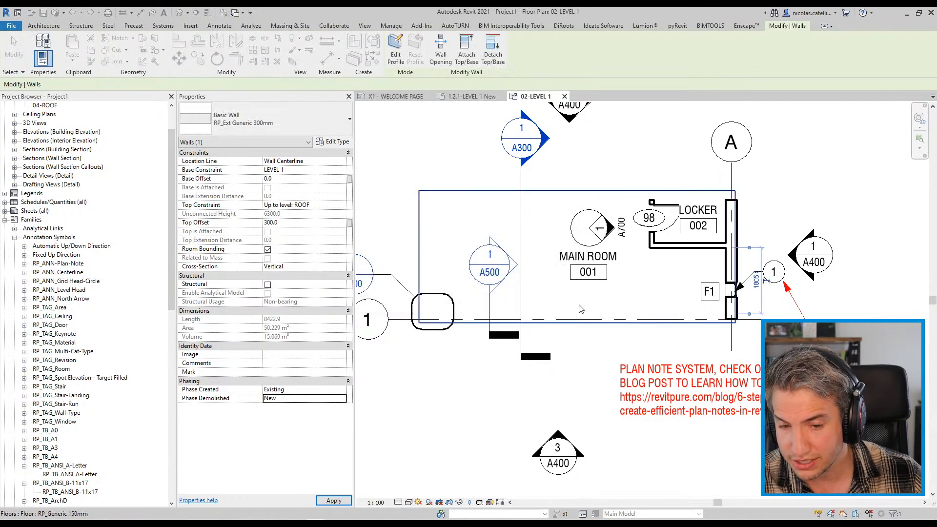
{"action": "key", "text": "Escape"}
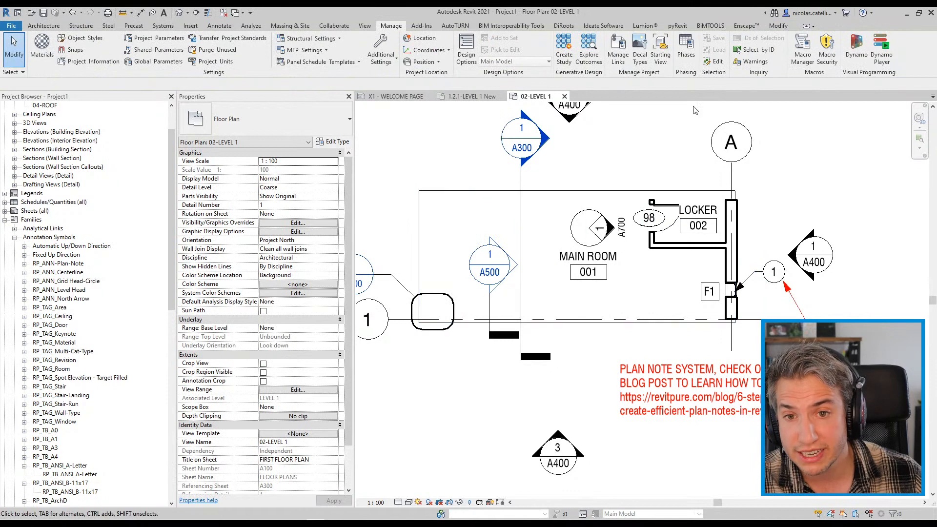
- Set Demolished elements to Overridden in the RP LIVE phase filter and accept the phasing settings
{"action": "left_click", "coordinate": [686, 51]}
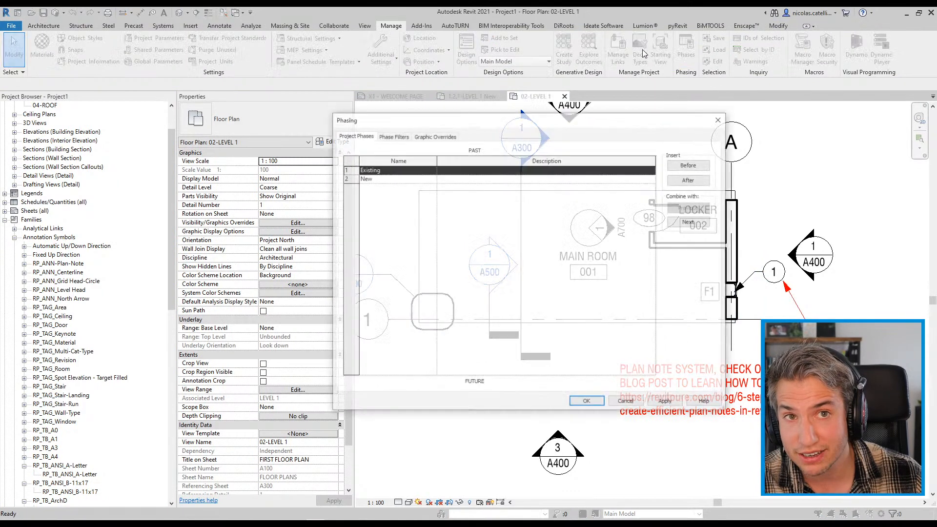
{"action": "left_click", "coordinate": [392, 136]}
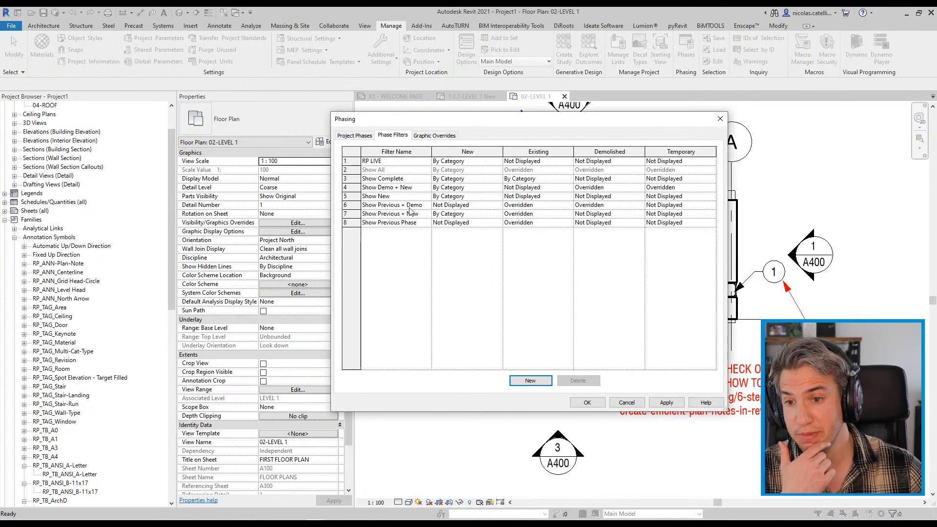
{"action": "left_click", "coordinate": [394, 162]}
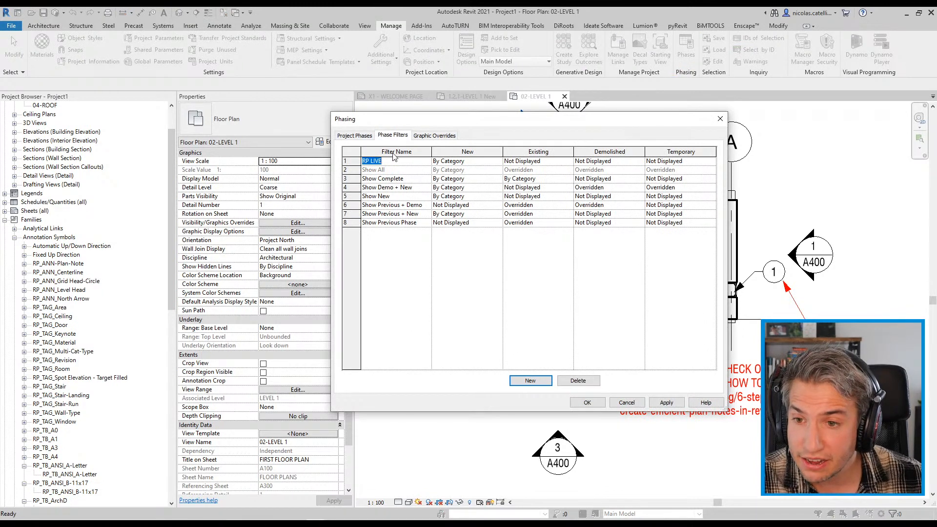
{"action": "left_click", "coordinate": [641, 162]}
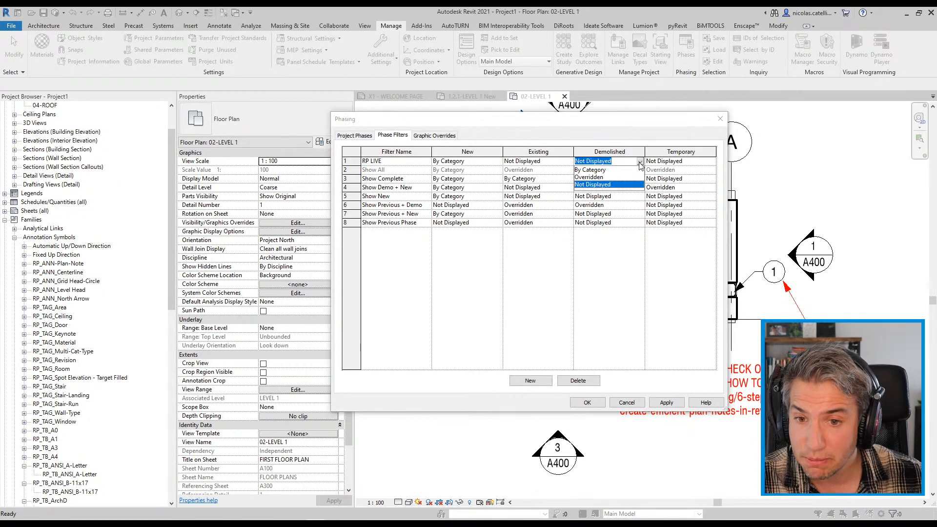
{"action": "left_click", "coordinate": [591, 178]}
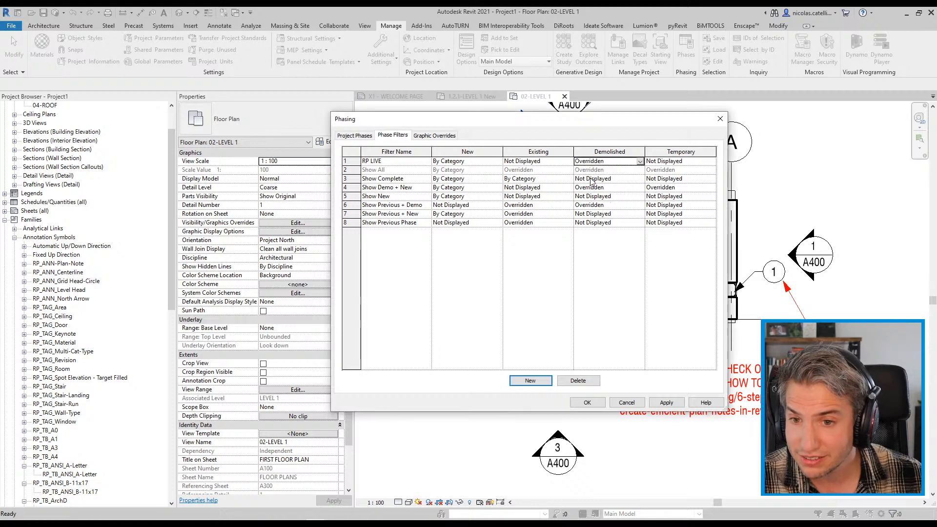
{"action": "left_click", "coordinate": [594, 404]}
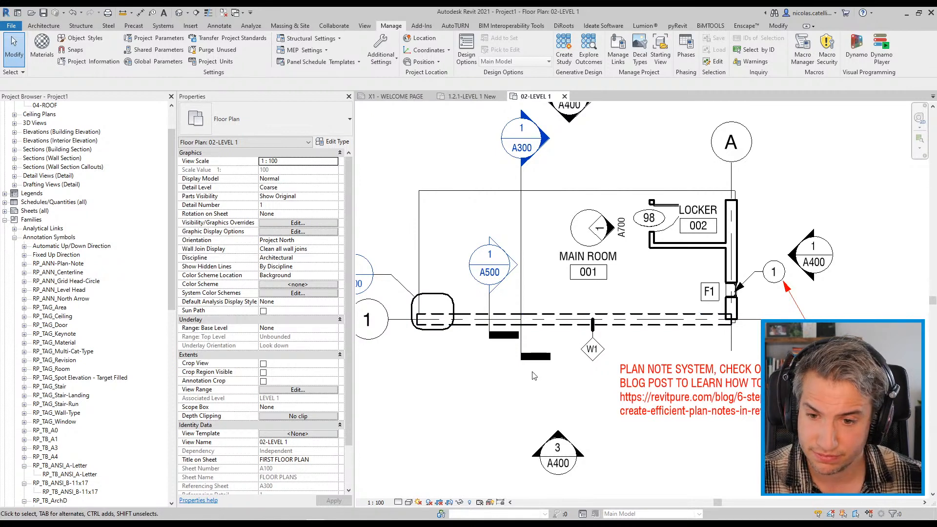
- Set Demolished elements to By Category in the RP LIVE phase filter, accept, and check the demolished wall's phase properties in the plan
{"action": "left_click", "coordinate": [686, 49]}
{"action": "left_click", "coordinate": [409, 136]}
{"action": "left_click", "coordinate": [418, 136]}
{"action": "left_click", "coordinate": [396, 136]}
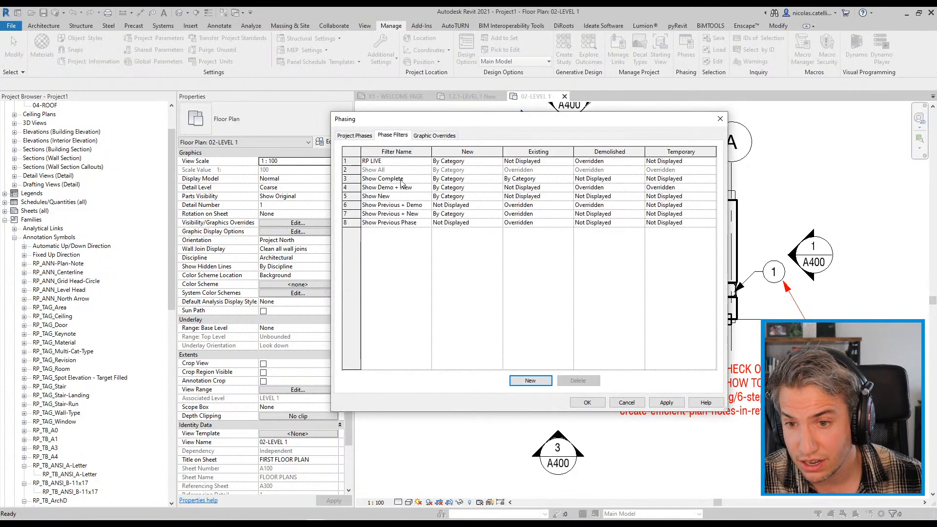
{"action": "left_click", "coordinate": [615, 161]}
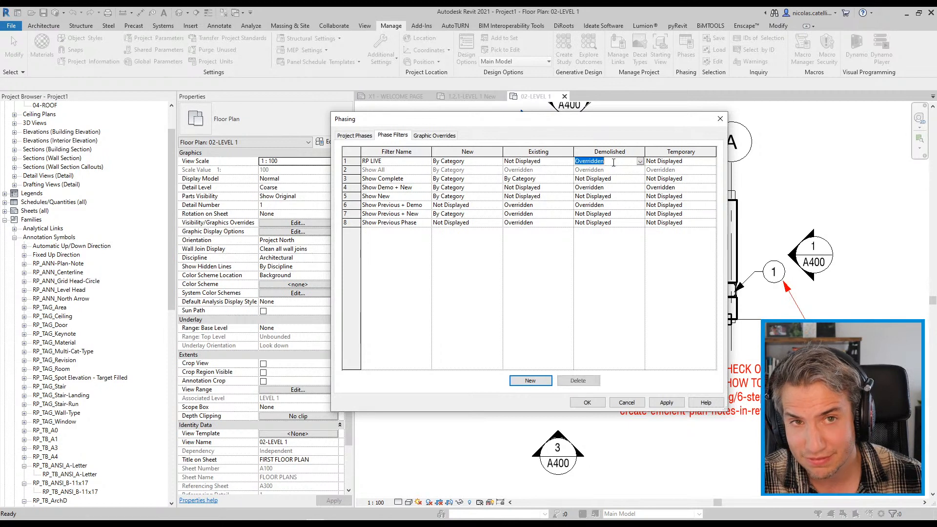
{"action": "left_click", "coordinate": [640, 161]}
{"action": "left_click", "coordinate": [595, 170]}
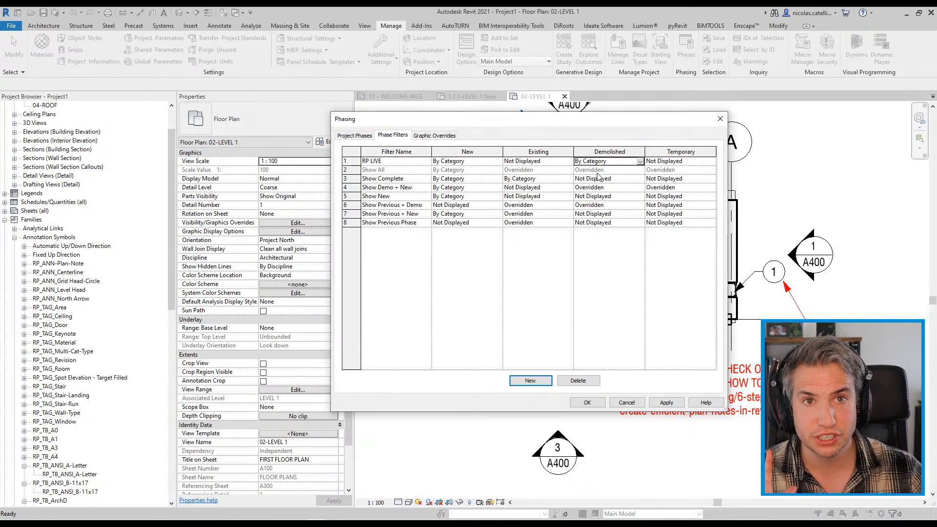
{"action": "left_click", "coordinate": [666, 402]}
{"action": "left_click", "coordinate": [596, 406]}
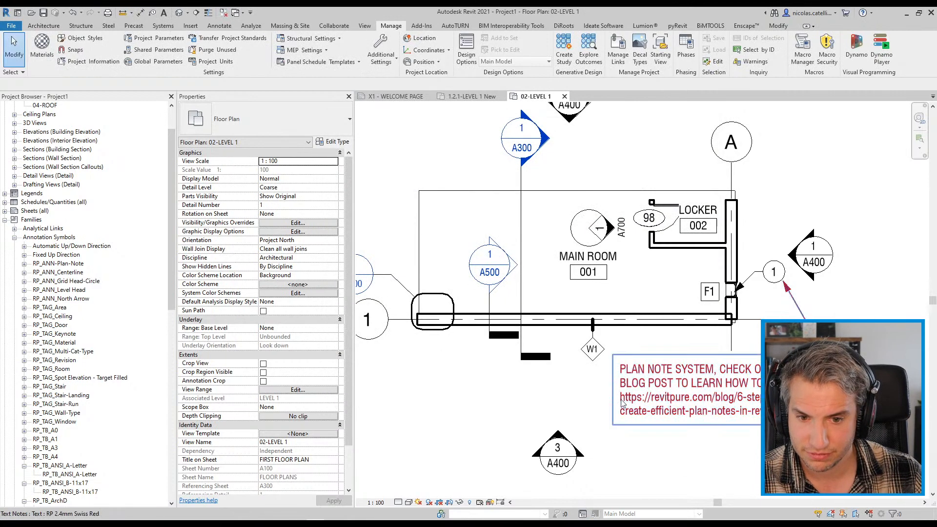
{"action": "left_click", "coordinate": [637, 323]}
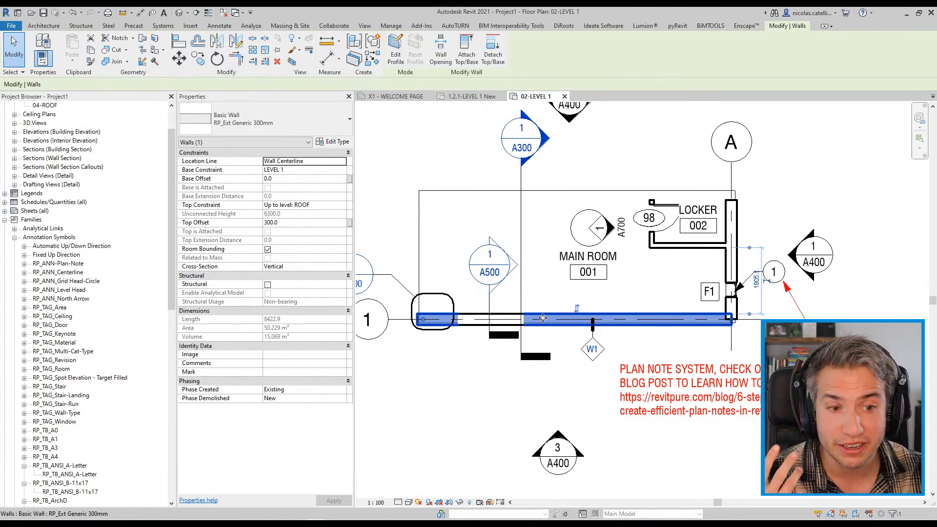
{"action": "key", "text": "Escape"}
- Reopen the project's phase filters and set Demolished elements in the RP LIVE filter back to Overridden
{"action": "left_click", "coordinate": [686, 49]}
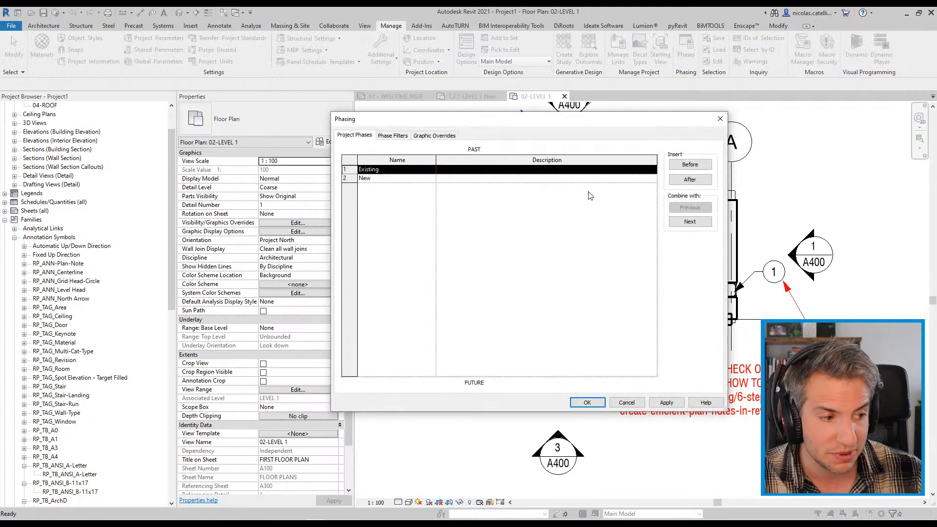
{"action": "left_click", "coordinate": [393, 135]}
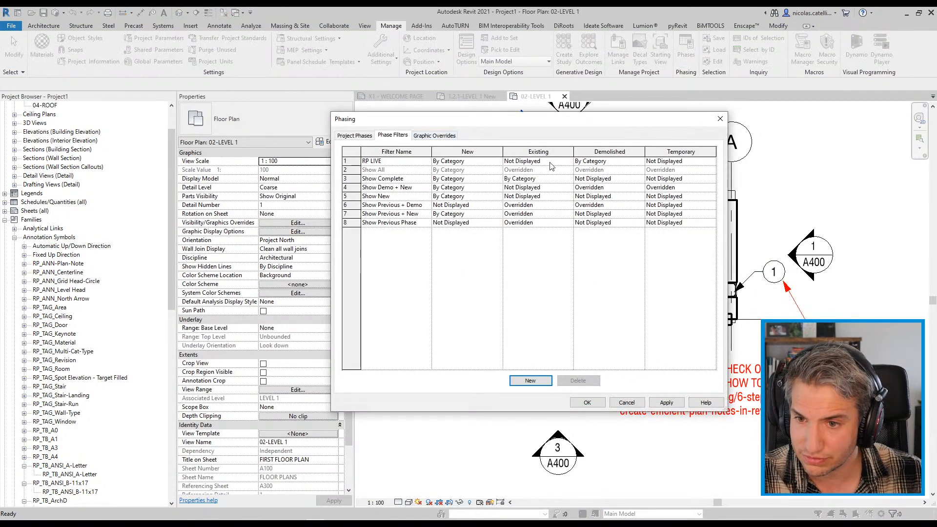
{"action": "left_click", "coordinate": [601, 162]}
{"action": "left_click", "coordinate": [569, 163]}
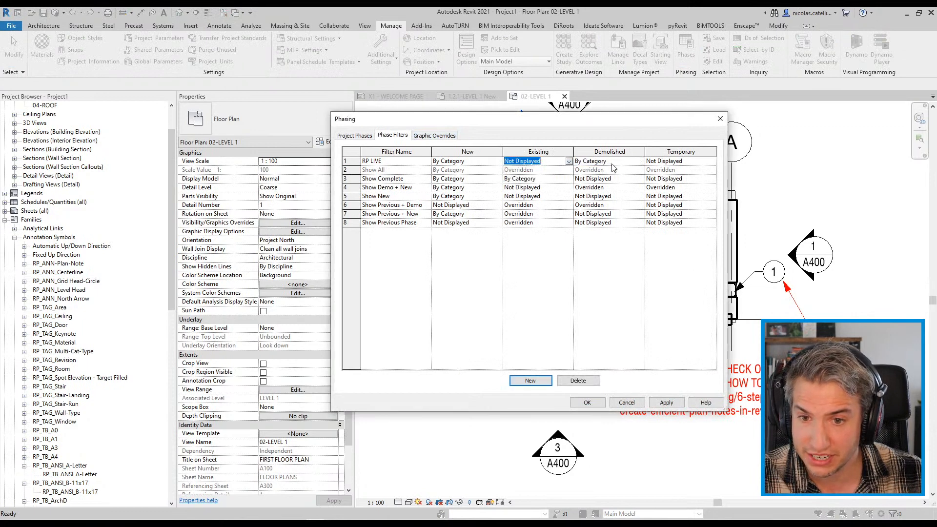
{"action": "left_click", "coordinate": [648, 162]}
{"action": "left_click", "coordinate": [640, 162]}
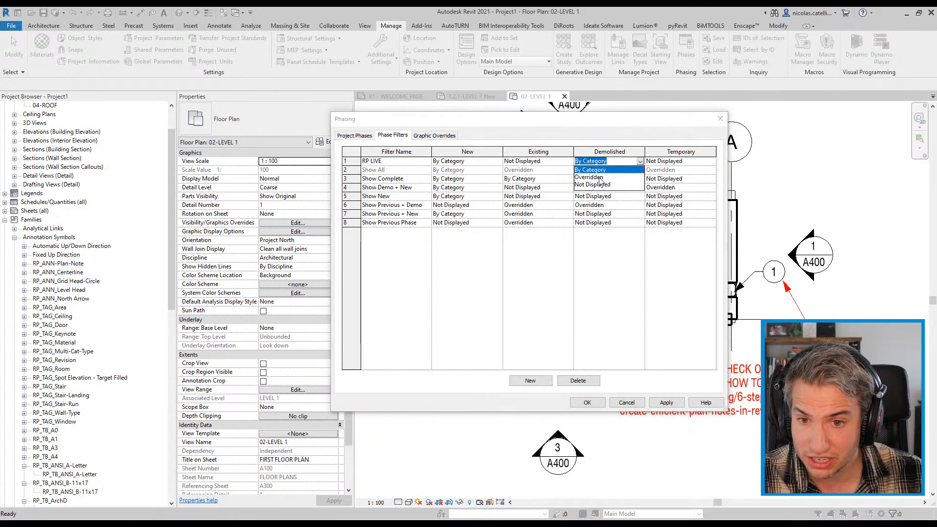
{"action": "left_click", "coordinate": [599, 177]}
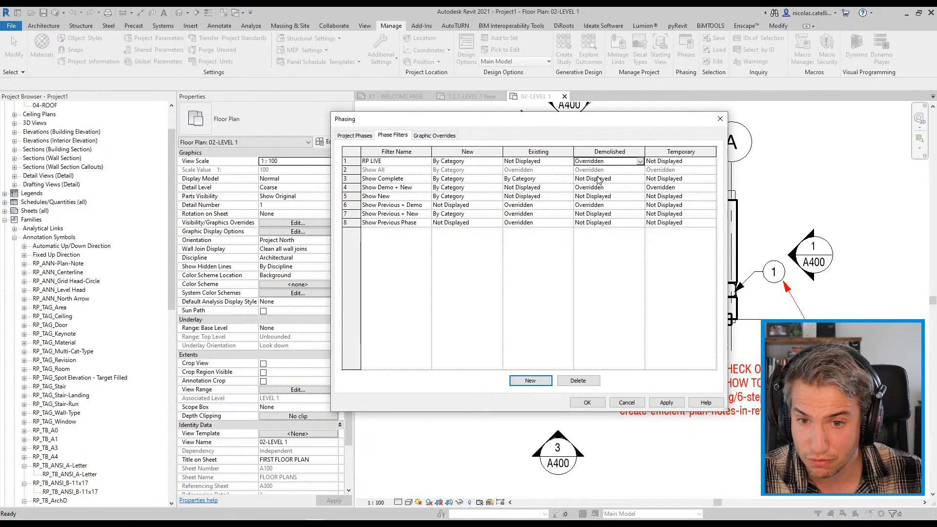
- Set Existing elements to Overridden in the RP LIVE phase filter, and apply and accept the phasing settings
{"action": "left_click", "coordinate": [569, 163]}
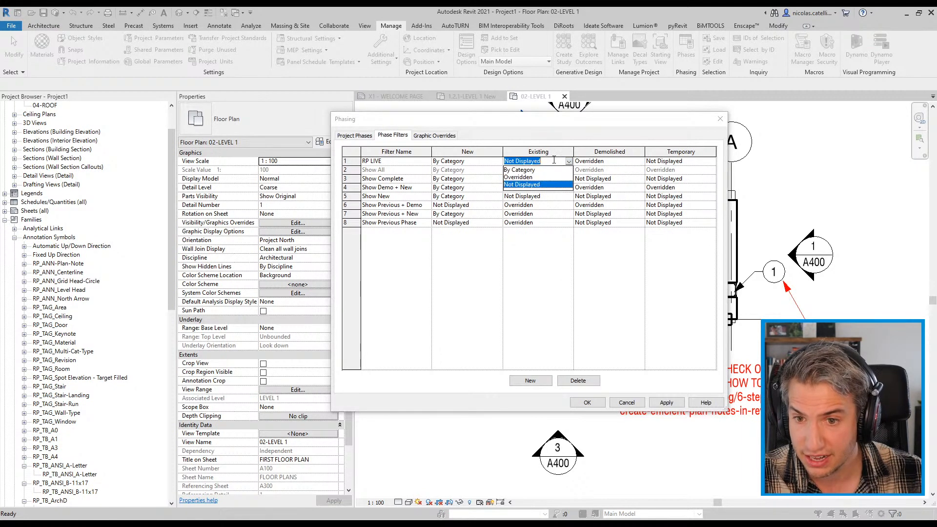
{"action": "left_click", "coordinate": [540, 177]}
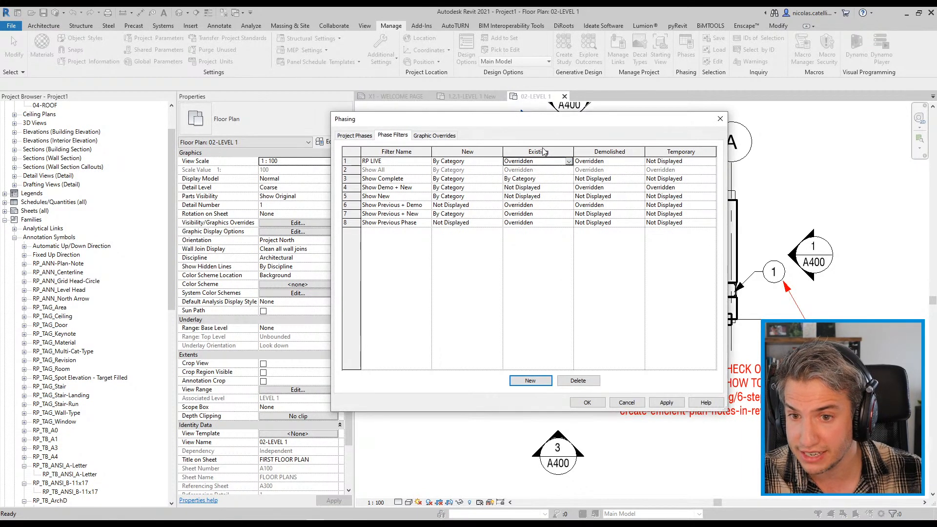
{"action": "left_click", "coordinate": [663, 402]}
{"action": "left_click", "coordinate": [589, 402]}
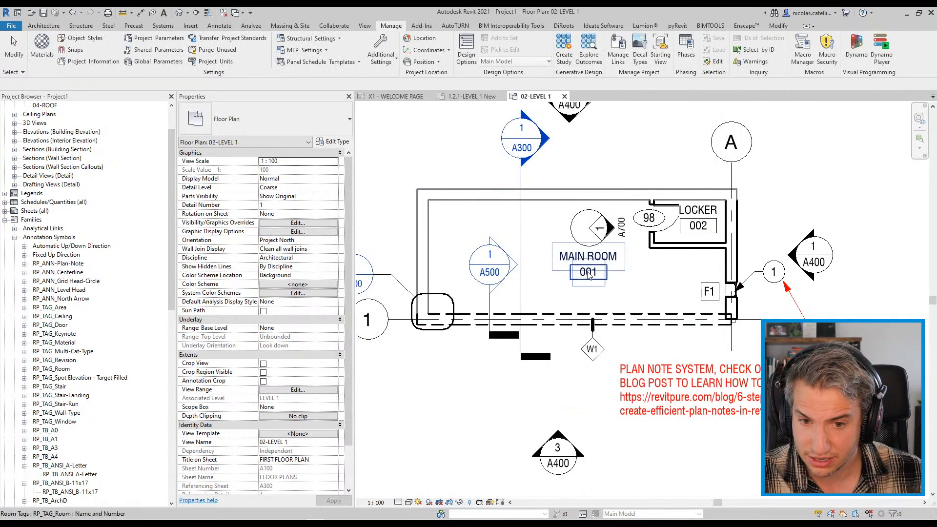
- Examine up close how the demolished wall along grid 1 and the existing exterior walls are displayed in the plan
{"action": "scroll", "coordinate": [493, 336], "scroll_direction": "up", "scroll_amount": 2}
{"action": "scroll", "coordinate": [494, 337], "scroll_direction": "up", "scroll_amount": 3}
{"action": "left_click", "coordinate": [570, 329]}
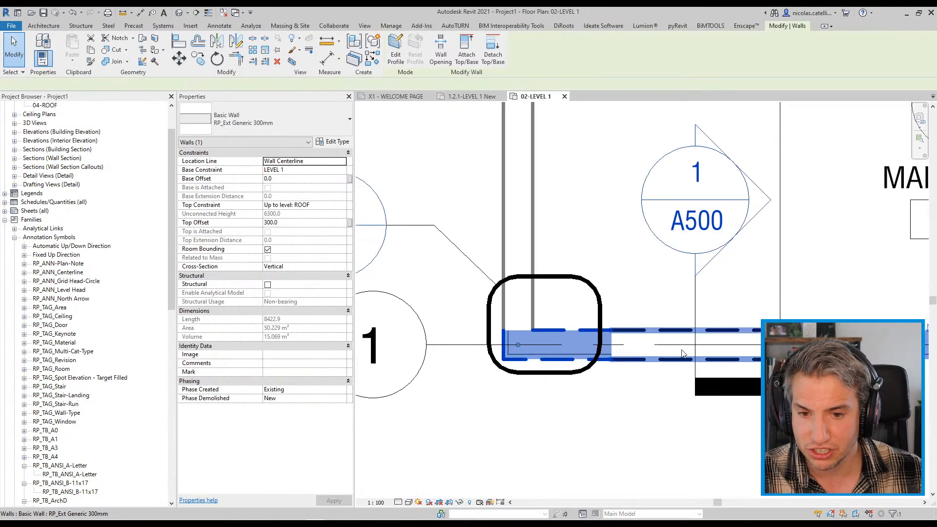
{"action": "middle_click_drag", "start_coordinate": [557, 203], "coordinate": [621, 398]}
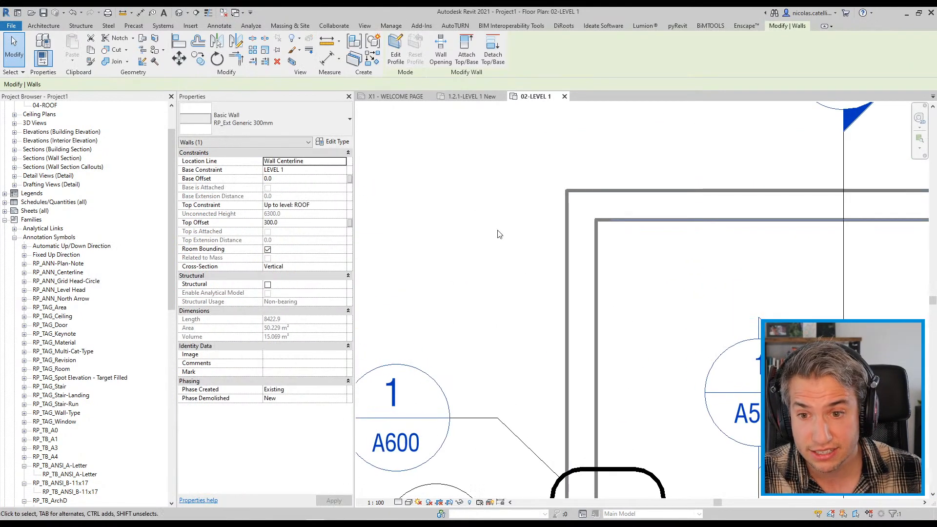
{"action": "left_click", "coordinate": [508, 244]}
{"action": "scroll", "coordinate": [593, 196], "scroll_direction": "up", "scroll_amount": 3}
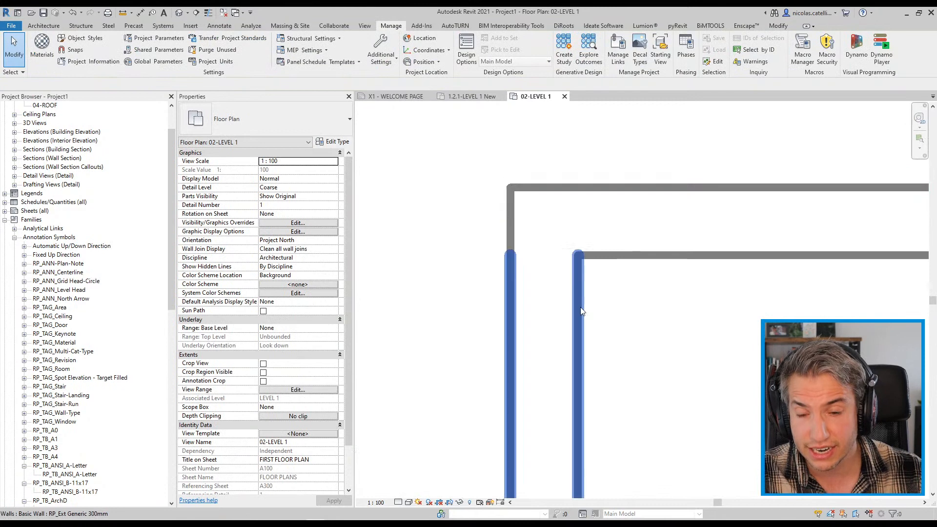
{"action": "scroll", "coordinate": [554, 280], "scroll_direction": "down", "scroll_amount": 5}
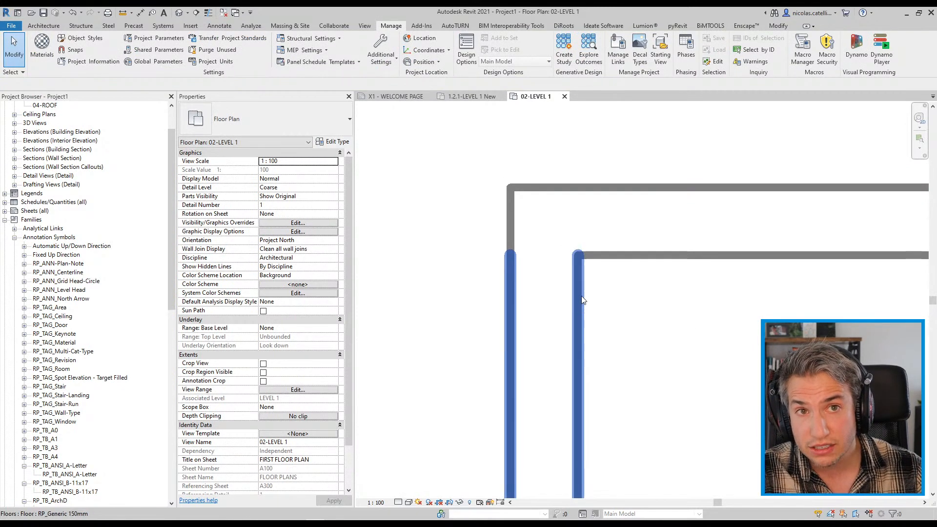
{"action": "scroll", "coordinate": [803, 369], "scroll_direction": "up", "scroll_amount": 2}
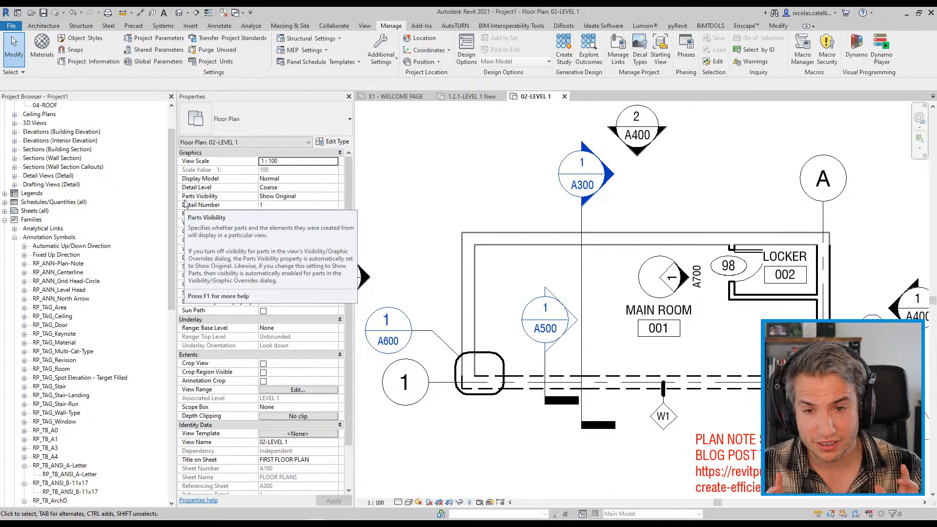
- Open the project's phase graphic overrides and consult the graphic overrides page in the phases presentation PDF
{"action": "left_click", "coordinate": [686, 49]}
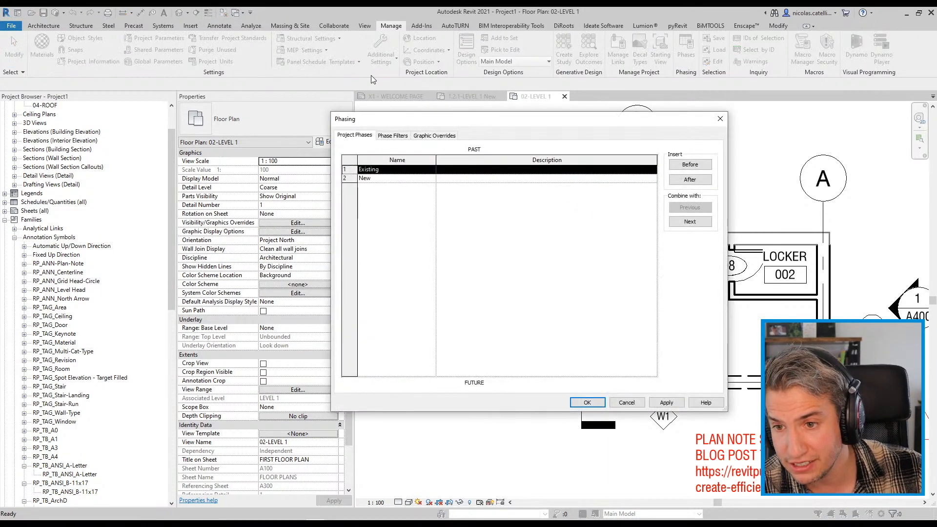
{"action": "left_click", "coordinate": [434, 136]}
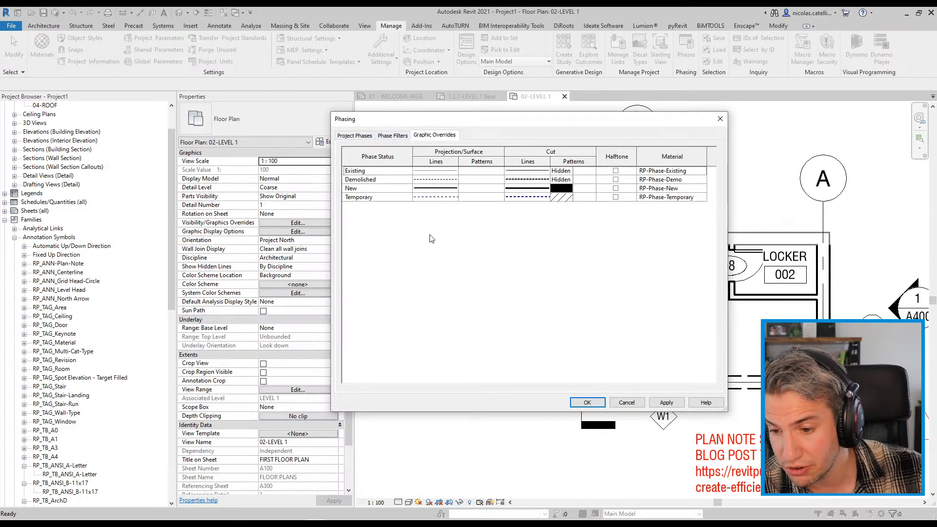
{"action": "key", "text": "alt+Tab"}
{"action": "scroll", "coordinate": [205, 312], "scroll_direction": "down", "scroll_amount": 10}
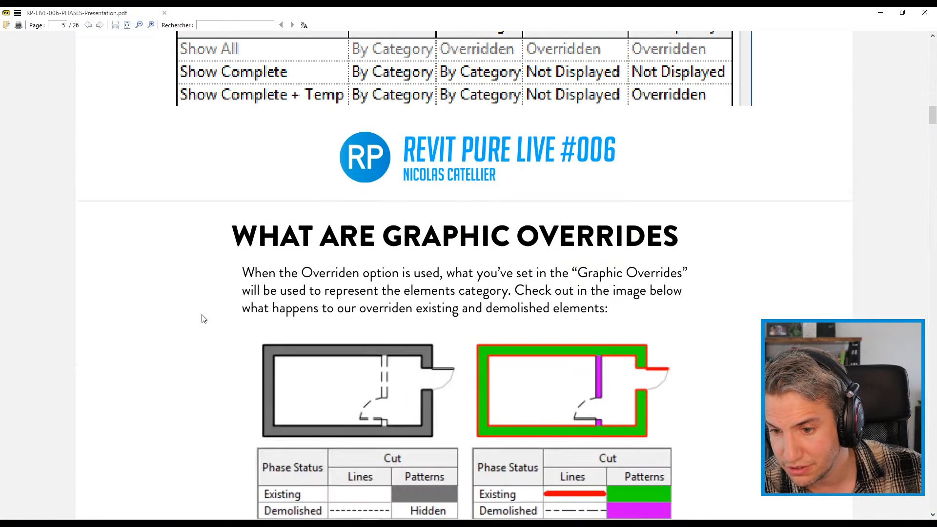
{"action": "scroll", "coordinate": [200, 317], "scroll_direction": "up", "scroll_amount": 2}
{"action": "scroll", "coordinate": [200, 317], "scroll_direction": "down", "scroll_amount": 1}
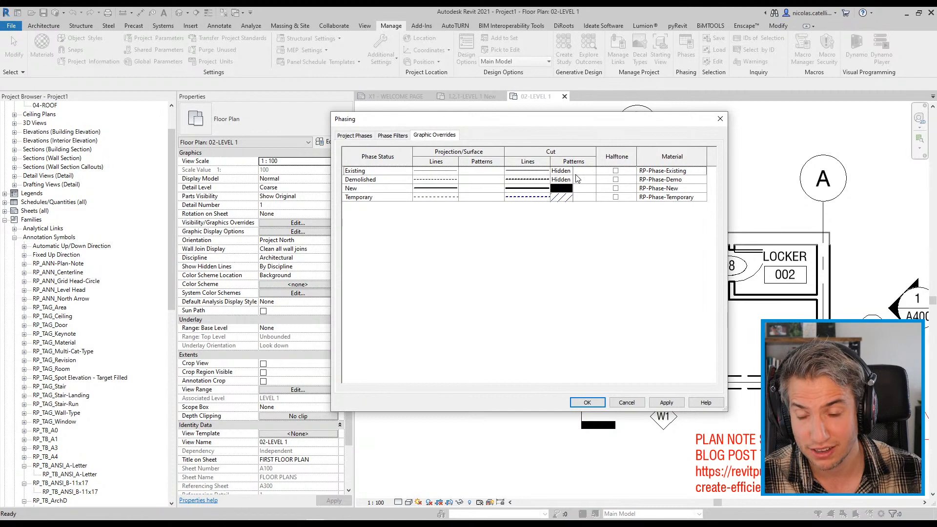
- For the Existing phase status, make the cut foreground pattern visible and override the background with Solid fill in RGB 079-079-079
{"action": "left_click", "coordinate": [379, 173]}
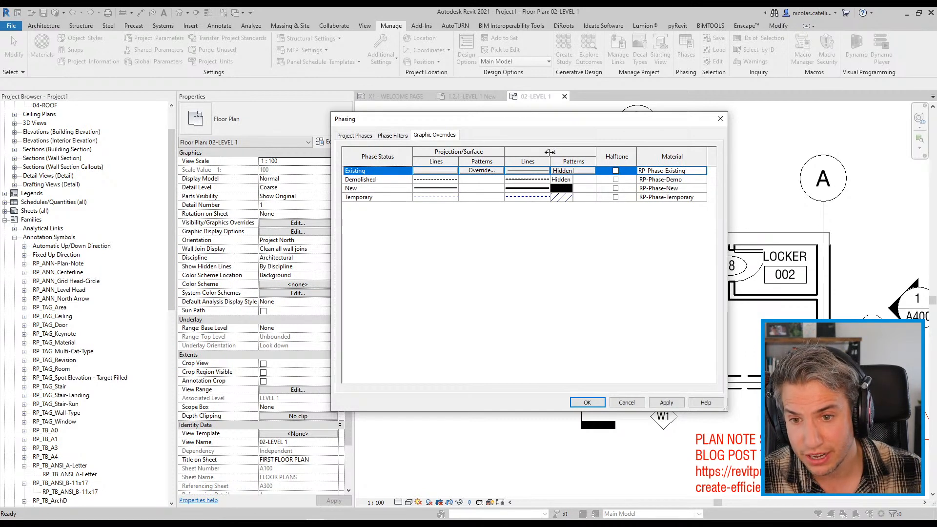
{"action": "left_click", "coordinate": [574, 171]}
{"action": "left_click_drag", "start_coordinate": [667, 289], "coordinate": [586, 244]}
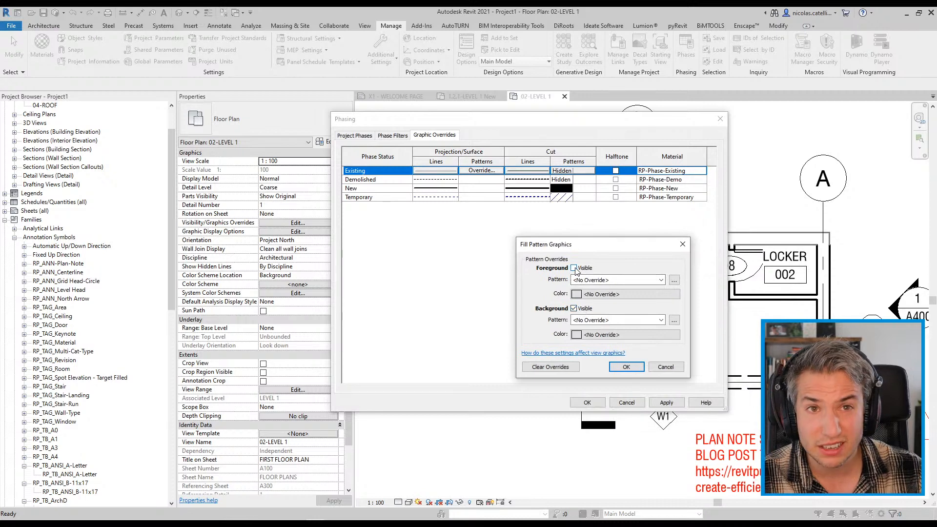
{"action": "left_click", "coordinate": [574, 268]}
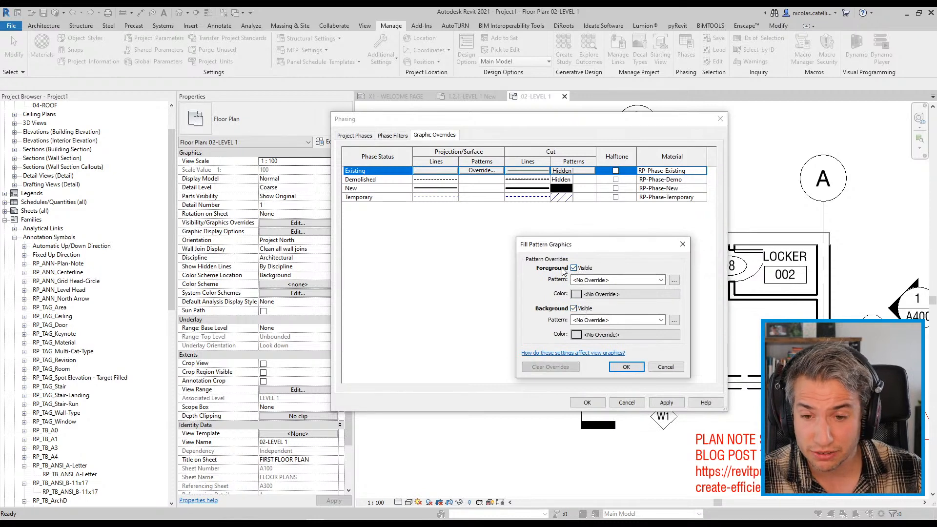
{"action": "left_click", "coordinate": [584, 323]}
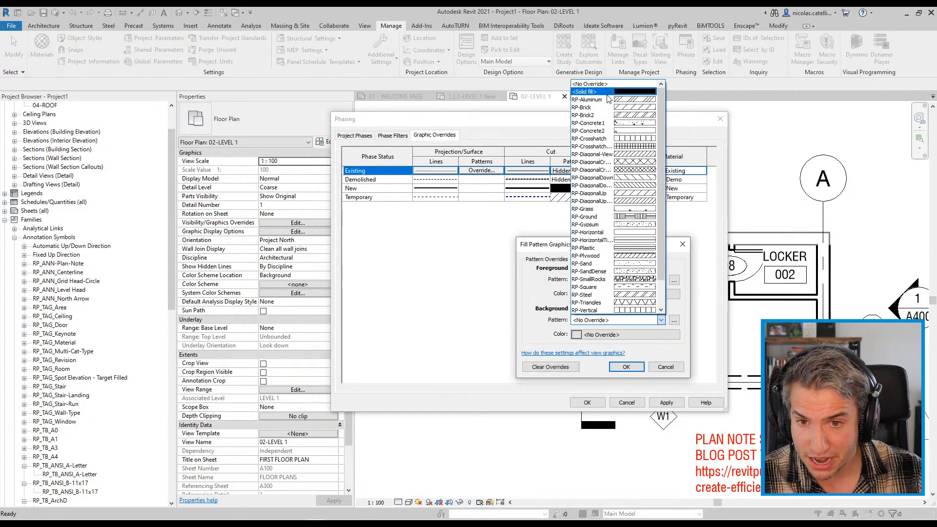
{"action": "left_click", "coordinate": [593, 93]}
{"action": "left_click", "coordinate": [597, 338]}
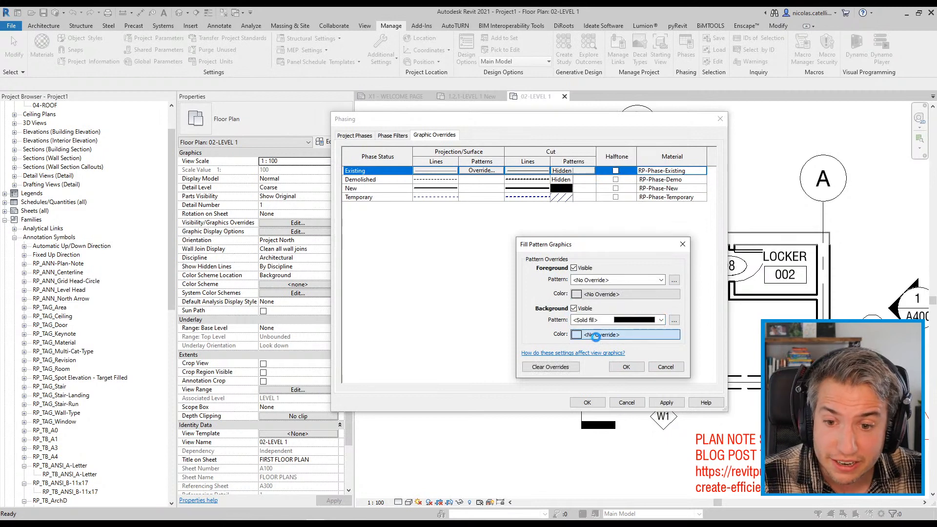
{"action": "left_click_drag", "start_coordinate": [706, 292], "coordinate": [713, 301]}
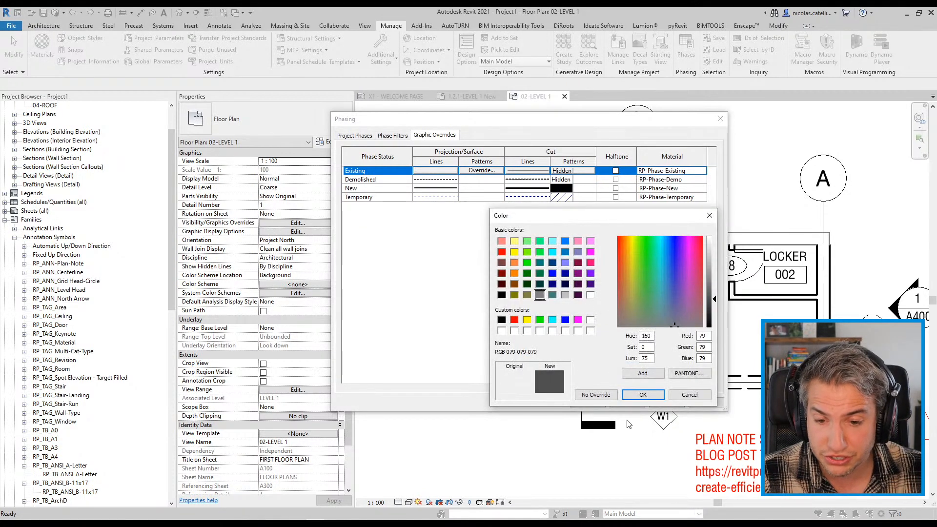
{"action": "left_click", "coordinate": [643, 395]}
{"action": "left_click", "coordinate": [625, 368]}
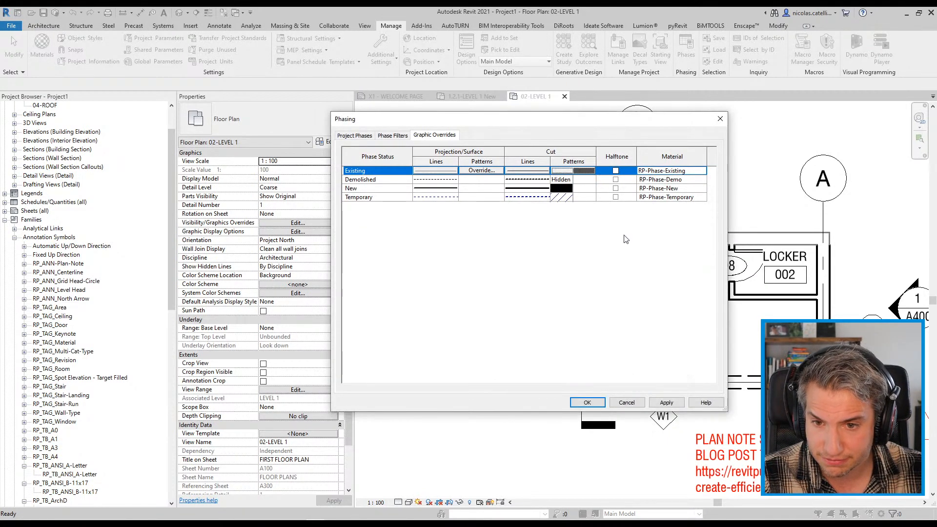
- Clear the cut and projection line overrides of the Existing phase status, and accept the phasing settings
{"action": "left_click", "coordinate": [527, 171]}
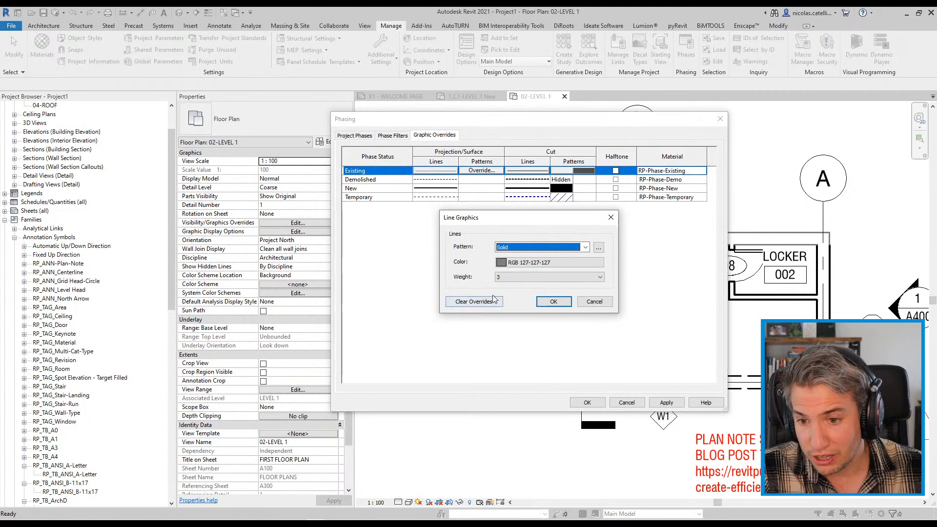
{"action": "left_click", "coordinate": [592, 302]}
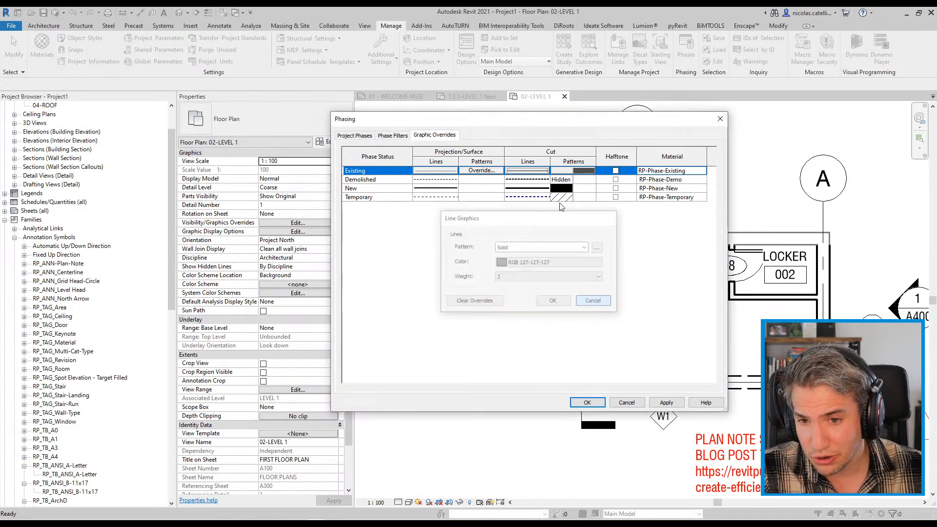
{"action": "left_click", "coordinate": [524, 172]}
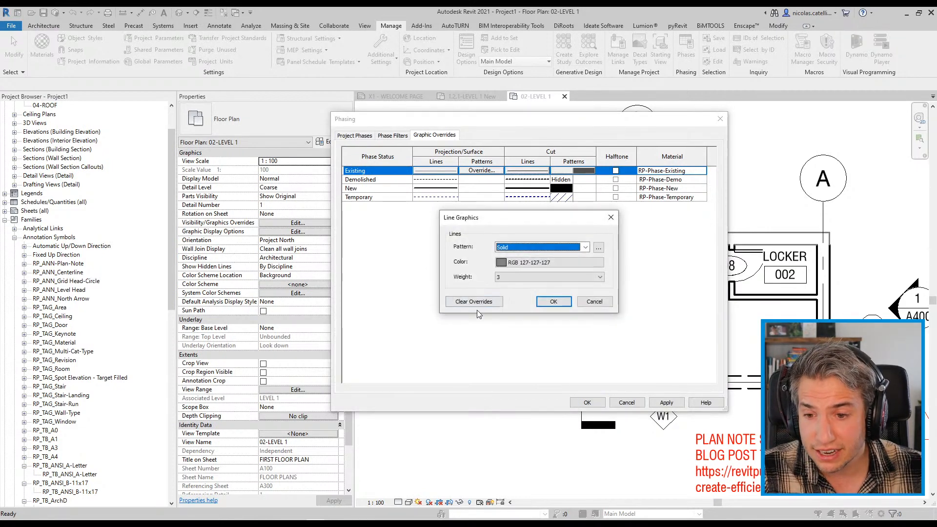
{"action": "left_click", "coordinate": [478, 302]}
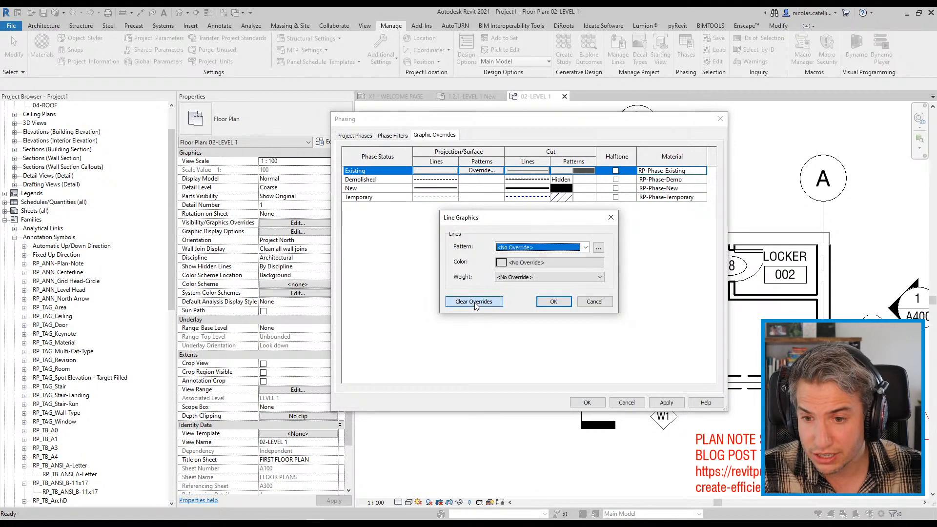
{"action": "key", "text": "Return"}
{"action": "left_click", "coordinate": [436, 171]}
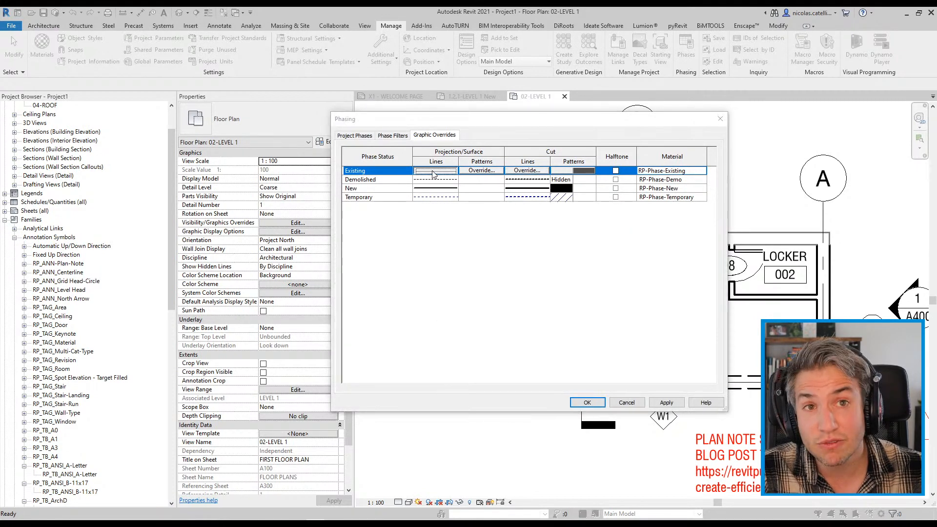
{"action": "left_click", "coordinate": [474, 301]}
{"action": "left_click", "coordinate": [553, 303]}
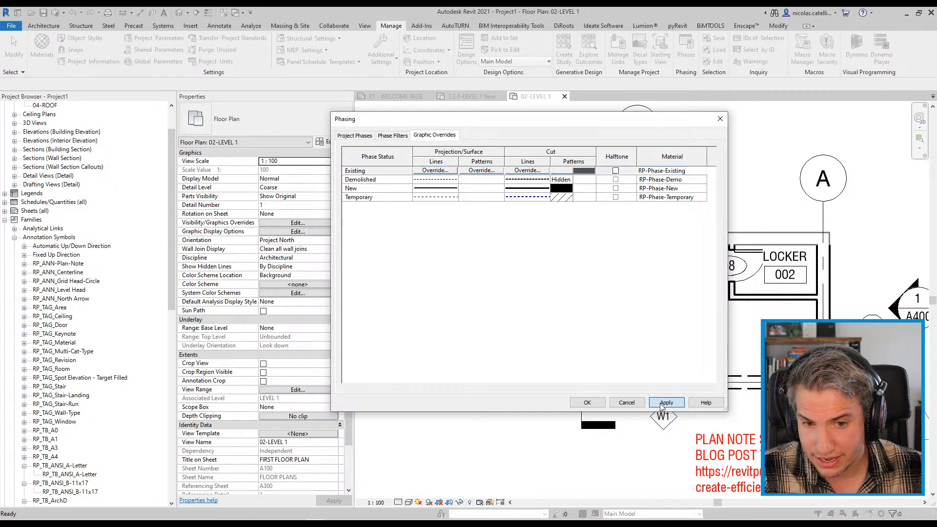
{"action": "left_click", "coordinate": [589, 401]}
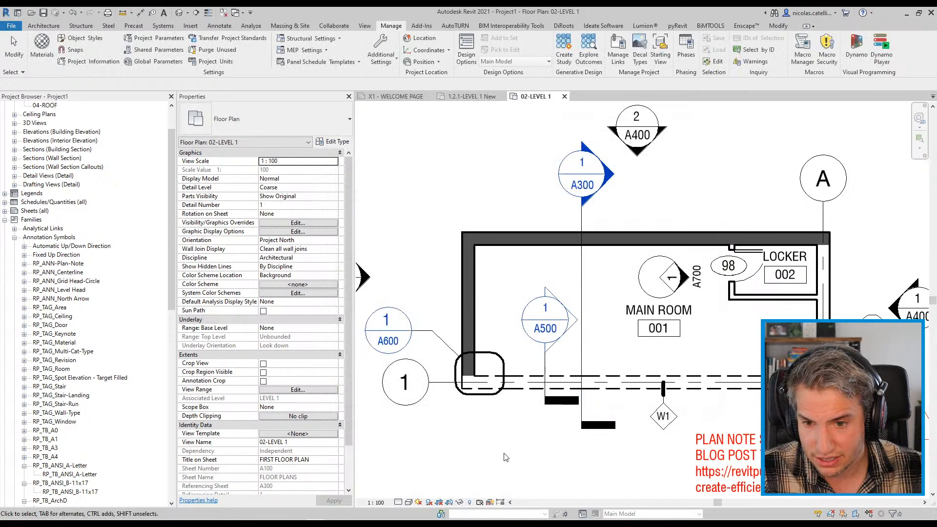
- Check the phases of the exterior walls and set Phase Created of the wall along grid A to Existing
{"action": "middle_click_drag", "start_coordinate": [498, 346], "coordinate": [498, 350]}
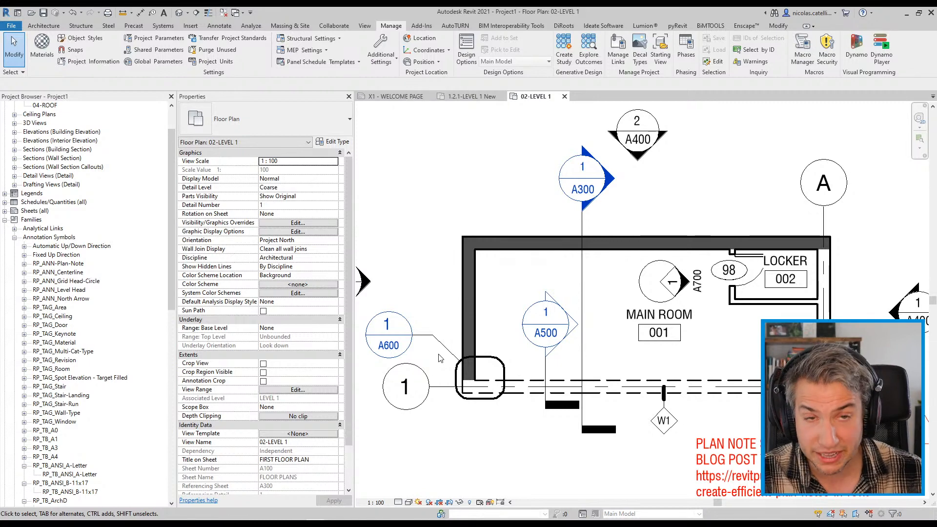
{"action": "left_click", "coordinate": [528, 247]}
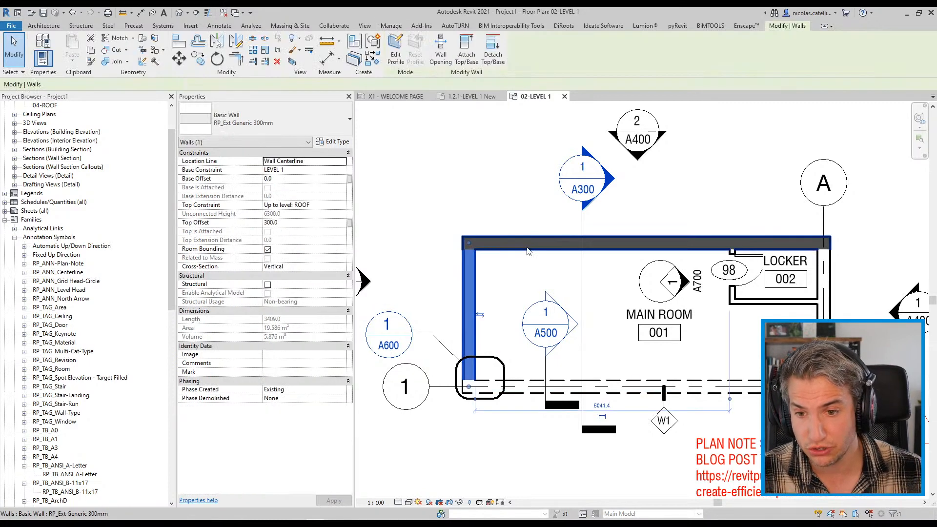
{"action": "left_click", "coordinate": [824, 271]}
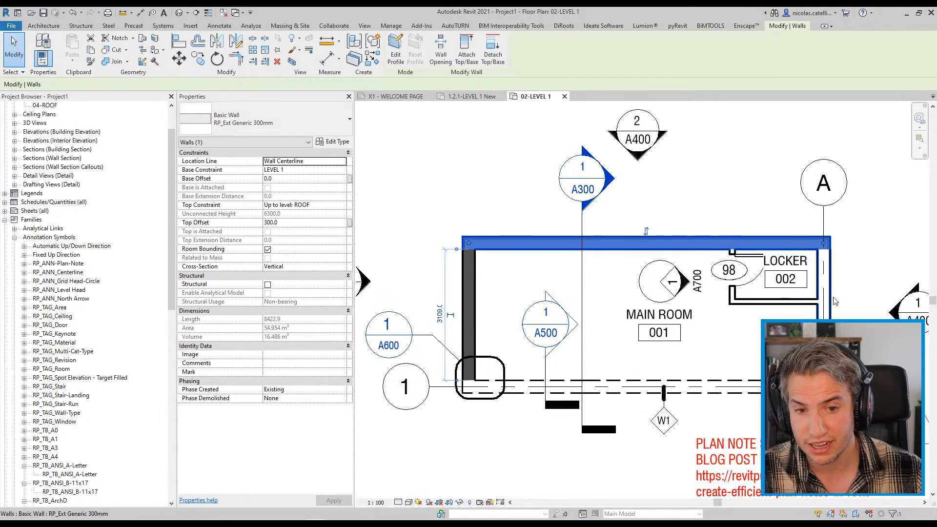
{"action": "scroll", "coordinate": [877, 274], "scroll_direction": "up", "scroll_amount": 1}
{"action": "scroll", "coordinate": [864, 273], "scroll_direction": "up", "scroll_amount": 3}
{"action": "middle_click_drag", "start_coordinate": [823, 269], "coordinate": [734, 155]}
{"action": "middle_click_drag", "start_coordinate": [707, 249], "coordinate": [705, 325]}
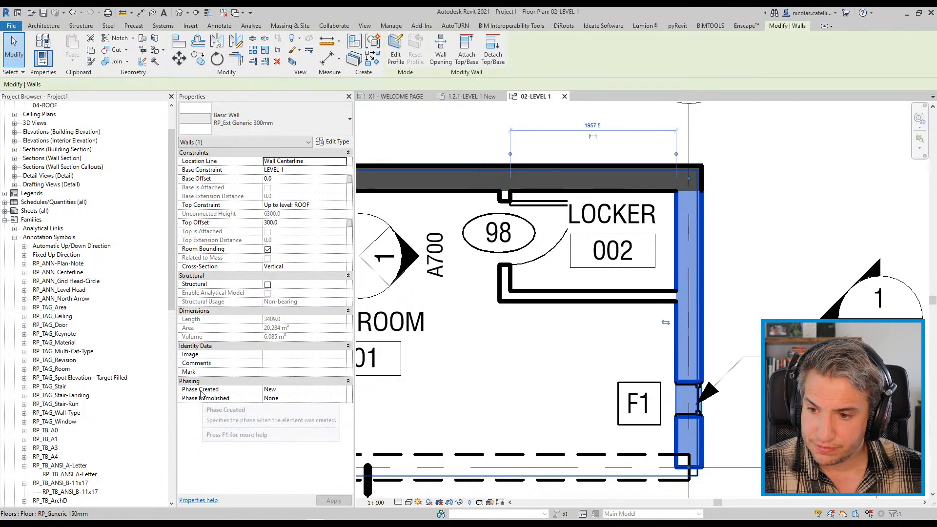
{"action": "left_click", "coordinate": [347, 390]}
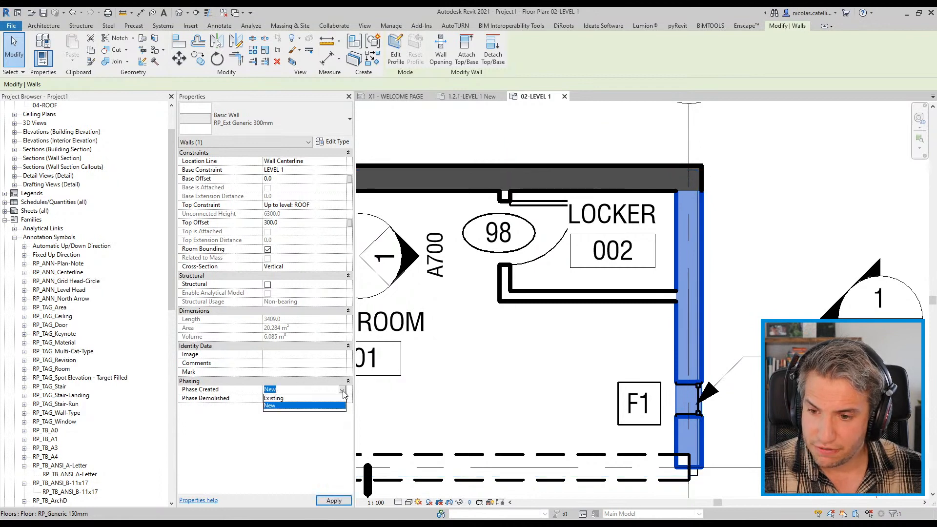
{"action": "left_click", "coordinate": [293, 398]}
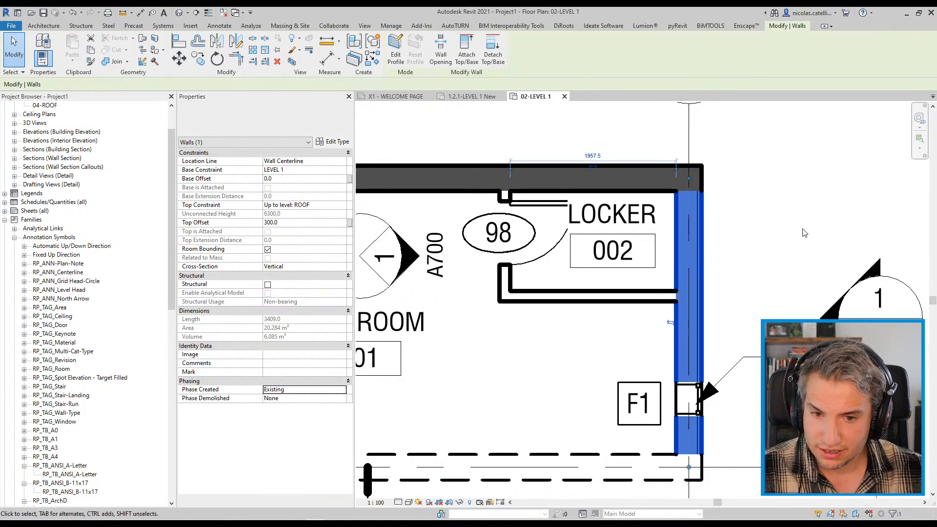
{"action": "key", "text": "Escape"}
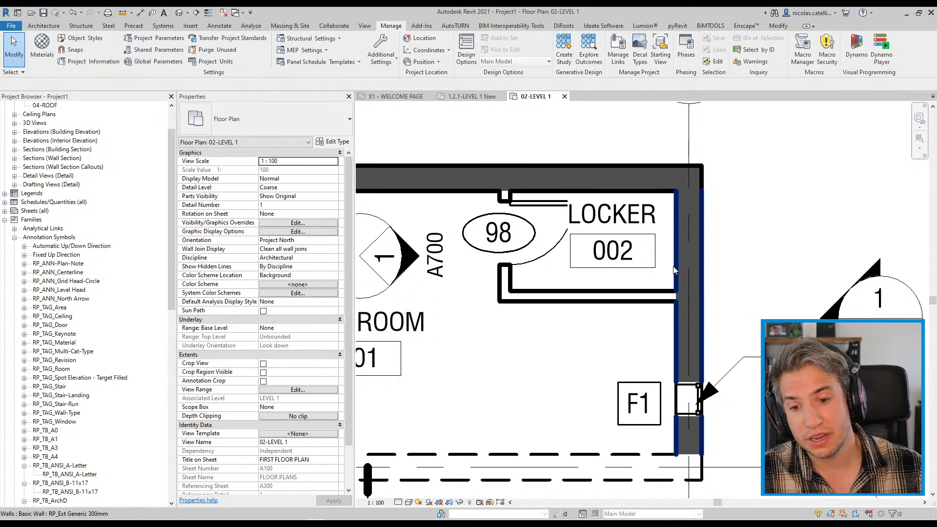
- Duplicate the 02-LEVEL 1 floor plan view without detailing
{"action": "scroll", "coordinate": [675, 261], "scroll_direction": "down", "scroll_amount": 3}
{"action": "middle_click_drag", "start_coordinate": [657, 249], "coordinate": [752, 267]}
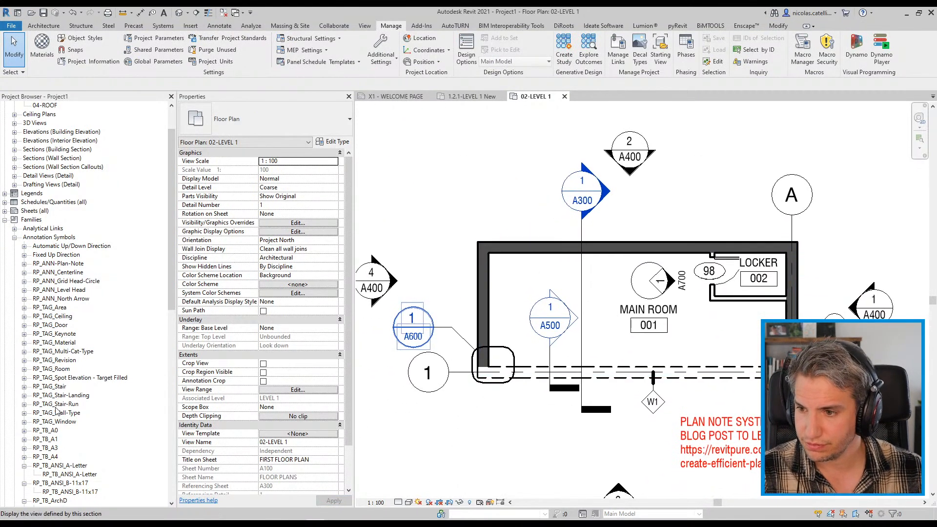
{"action": "scroll", "coordinate": [57, 410], "scroll_direction": "up", "scroll_amount": 2}
{"action": "left_click_drag", "start_coordinate": [173, 296], "coordinate": [166, 195]}
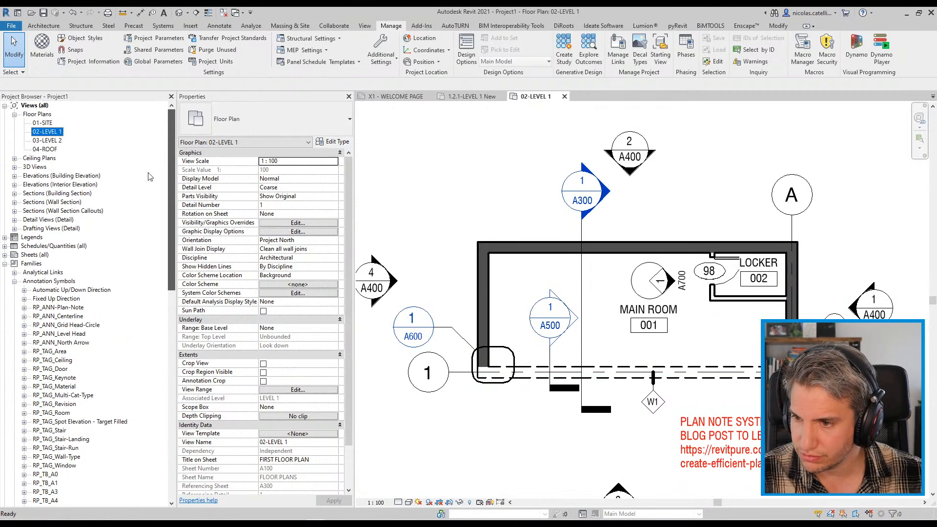
{"action": "right_click", "coordinate": [43, 135]}
{"action": "mouse_move", "coordinate": [136, 210]}
{"action": "left_click", "coordinate": [201, 210]}
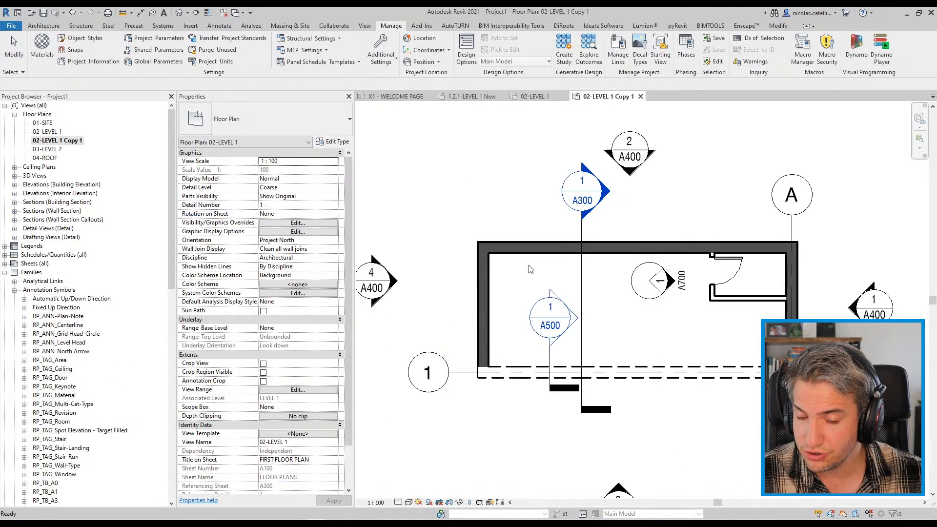
- Try the Show All phase filter on the 02-LEVEL 1 Copy 1 view, and set the filter to Show Complete
{"action": "left_click", "coordinate": [73, 141]}
{"action": "scroll", "coordinate": [306, 416], "scroll_direction": "down", "scroll_amount": 1}
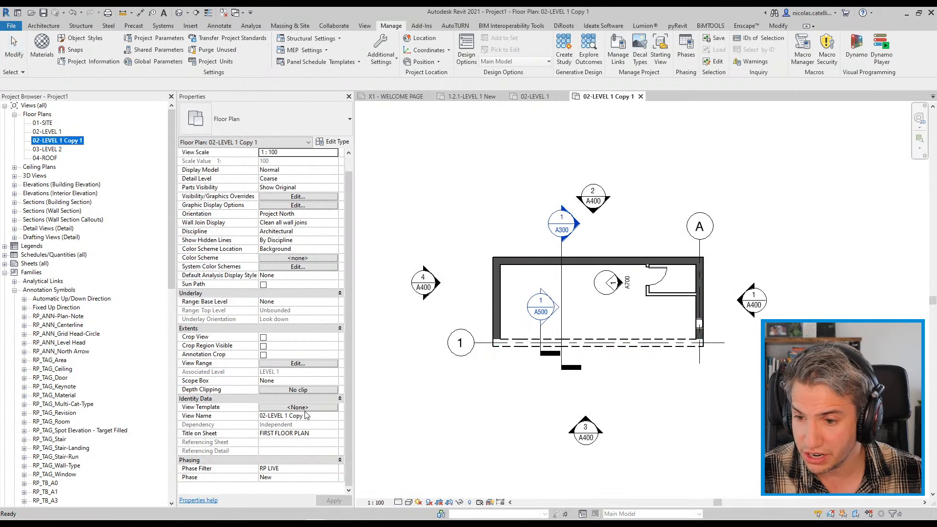
{"action": "left_click", "coordinate": [335, 470]}
{"action": "left_click", "coordinate": [287, 436]}
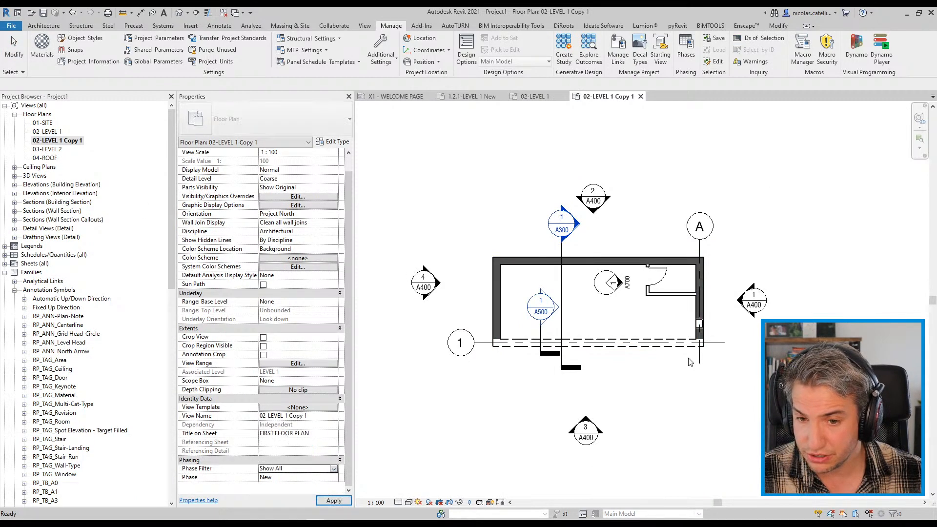
{"action": "left_click", "coordinate": [328, 470]}
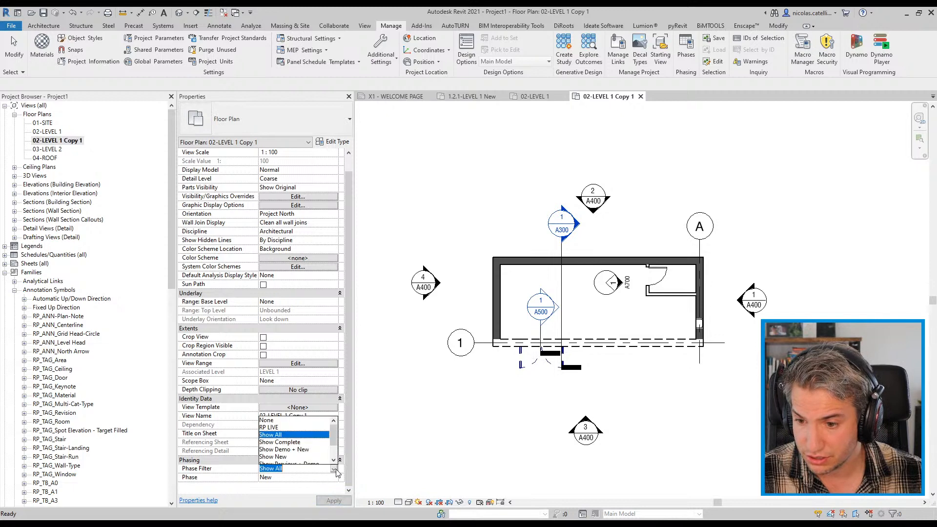
{"action": "left_click", "coordinate": [293, 446]}
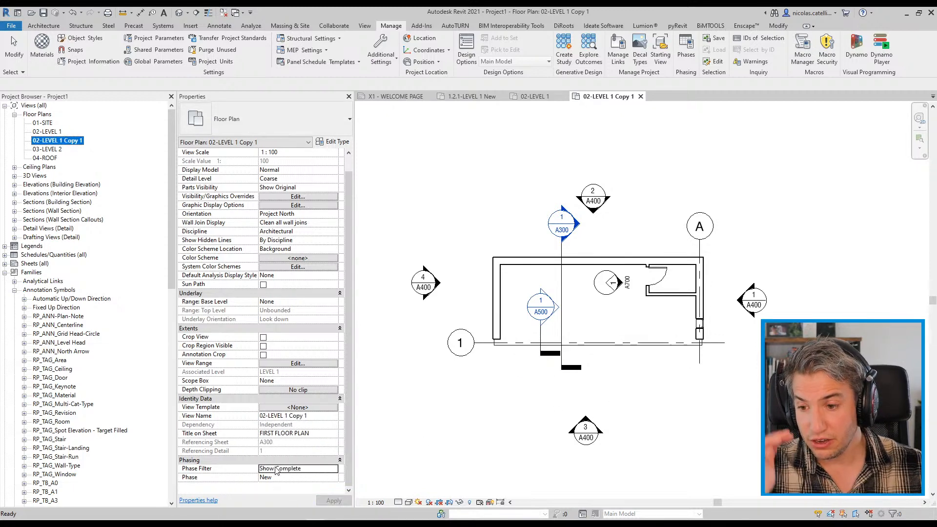
- Check the phase properties of the grid A wall, the locker partition and the floor in the copied plan
{"action": "left_click", "coordinate": [703, 297]}
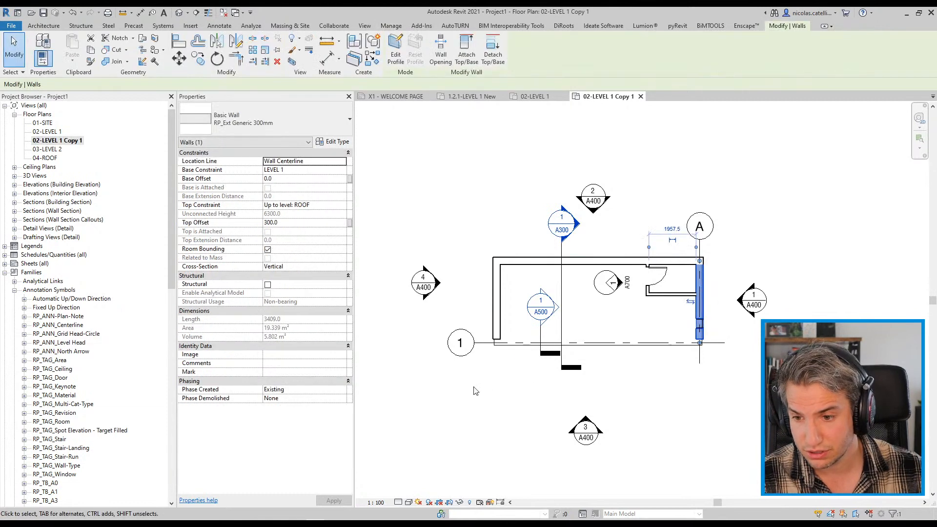
{"action": "left_click", "coordinate": [484, 391]}
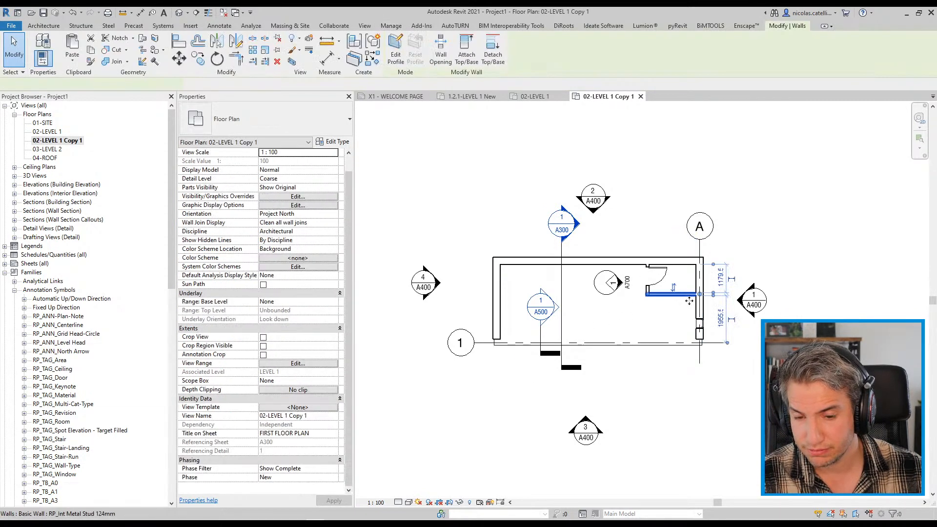
{"action": "scroll", "coordinate": [689, 301], "scroll_direction": "up", "scroll_amount": 2}
{"action": "scroll", "coordinate": [613, 324], "scroll_direction": "down", "scroll_amount": 1}
{"action": "left_click", "coordinate": [642, 345]}
{"action": "scroll", "coordinate": [642, 345], "scroll_direction": "down", "scroll_amount": 2}
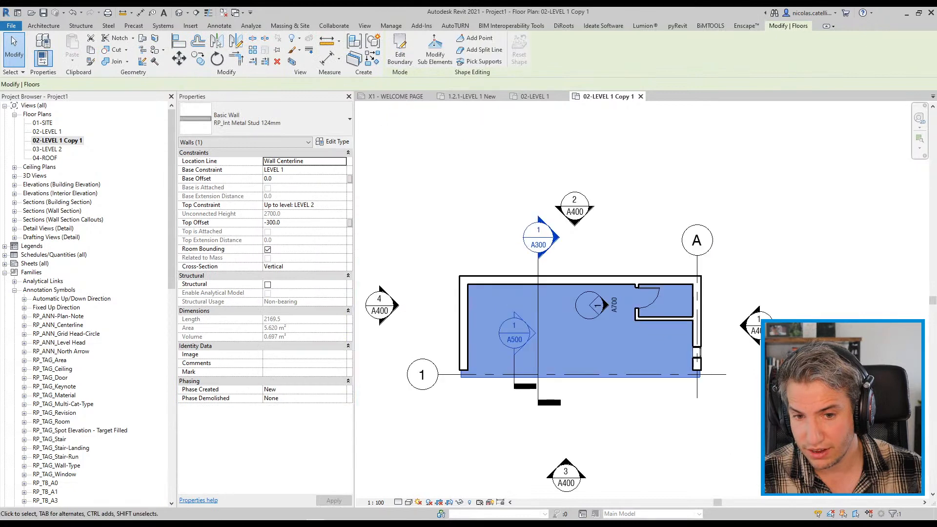
- Review the phase graphic overrides and the phase filter settings of the project
{"action": "key", "text": "Escape"}
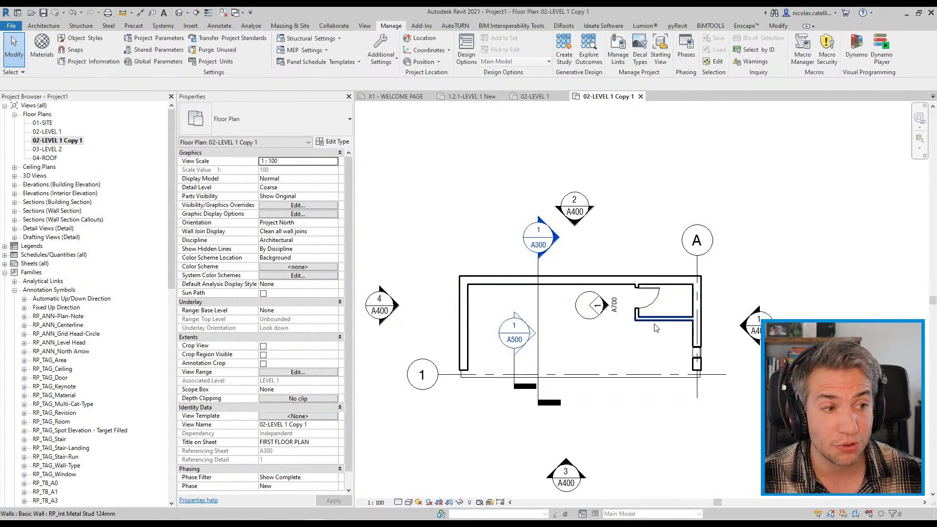
{"action": "left_click", "coordinate": [686, 51]}
{"action": "left_click", "coordinate": [429, 139]}
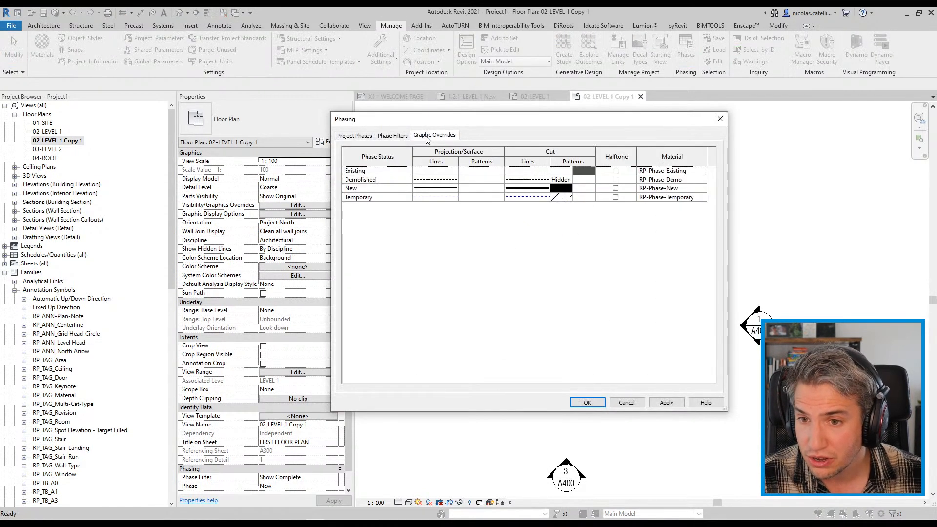
{"action": "left_click", "coordinate": [394, 135]}
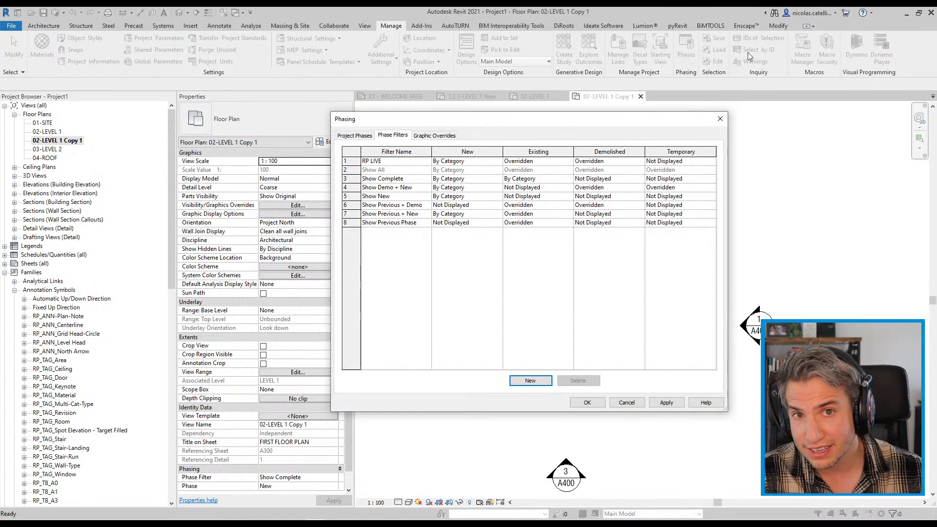
{"action": "left_click", "coordinate": [720, 120]}
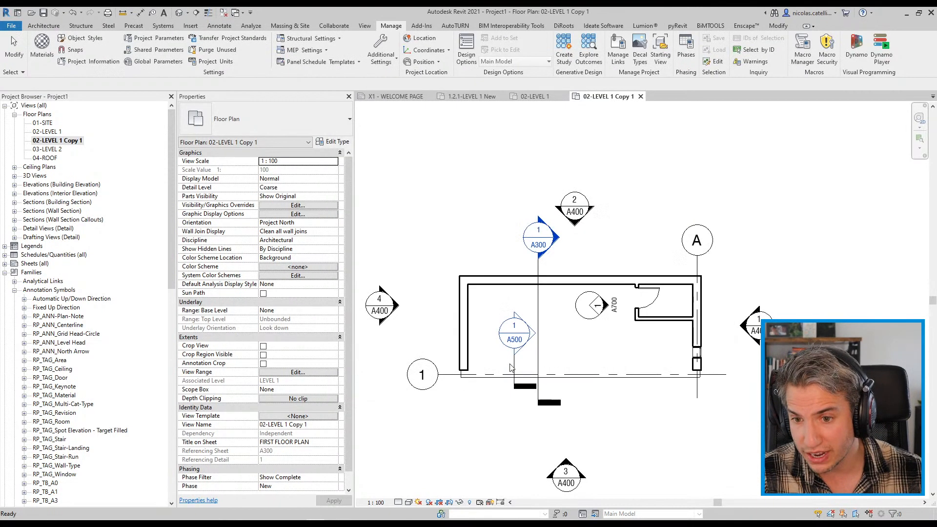
- Check the phase properties of the exterior wall beside grid bubble 1 in 02-LEVEL 1 Copy 1 and again in 02-LEVEL 1
{"action": "left_click", "coordinate": [463, 318]}
{"action": "scroll", "coordinate": [462, 318], "scroll_direction": "up", "scroll_amount": 3}
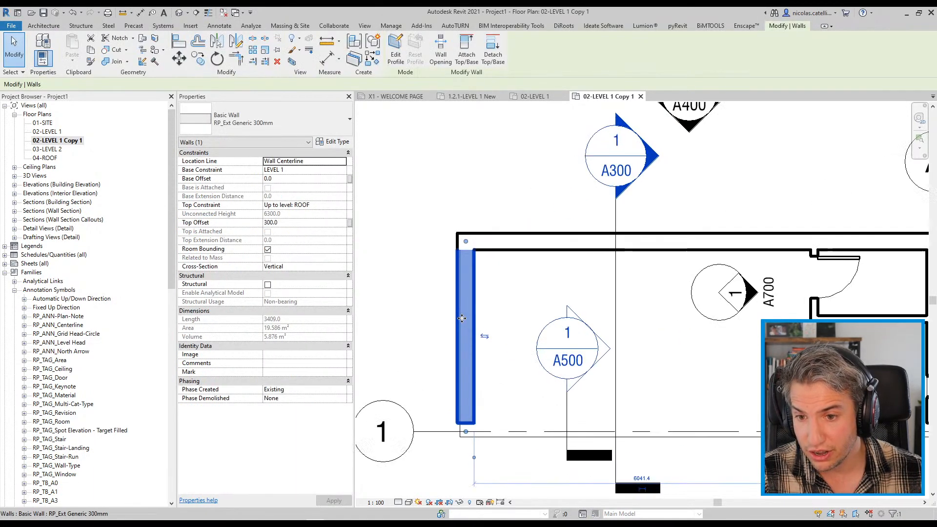
{"action": "key", "text": "Escape"}
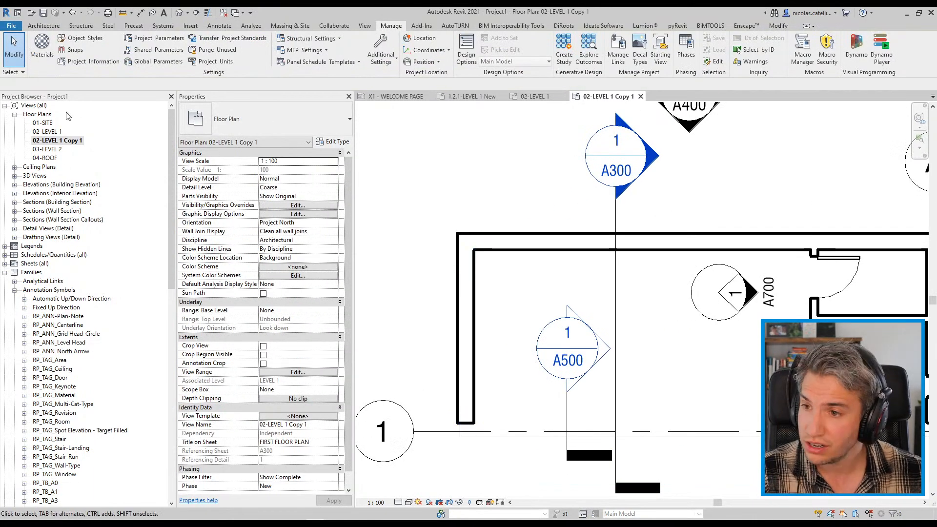
{"action": "double_click", "coordinate": [47, 131]}
{"action": "scroll", "coordinate": [290, 424], "scroll_direction": "down", "scroll_amount": 2}
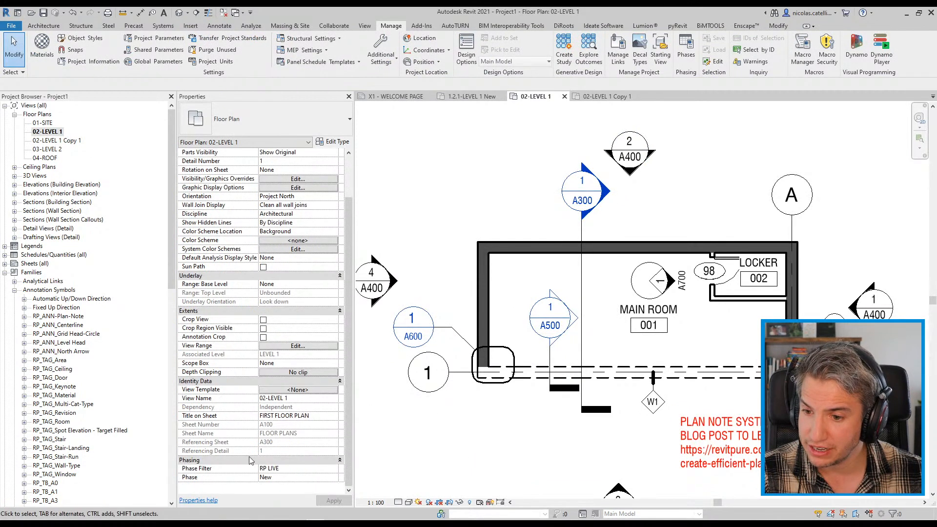
{"action": "left_click", "coordinate": [488, 295]}
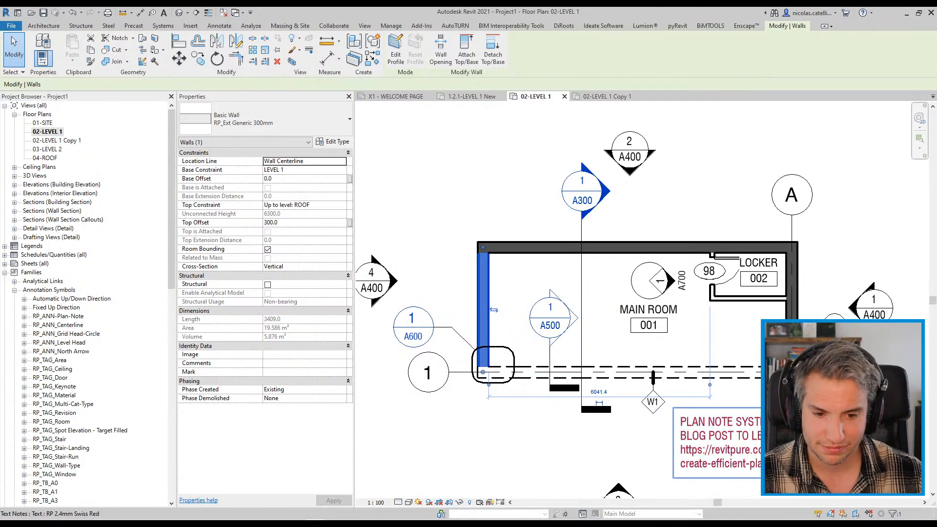
- Switch to the browser, view the Revit Pure Live #006 show notes PDF from the live page, and close it
{"action": "key", "text": "alt+Tab"}
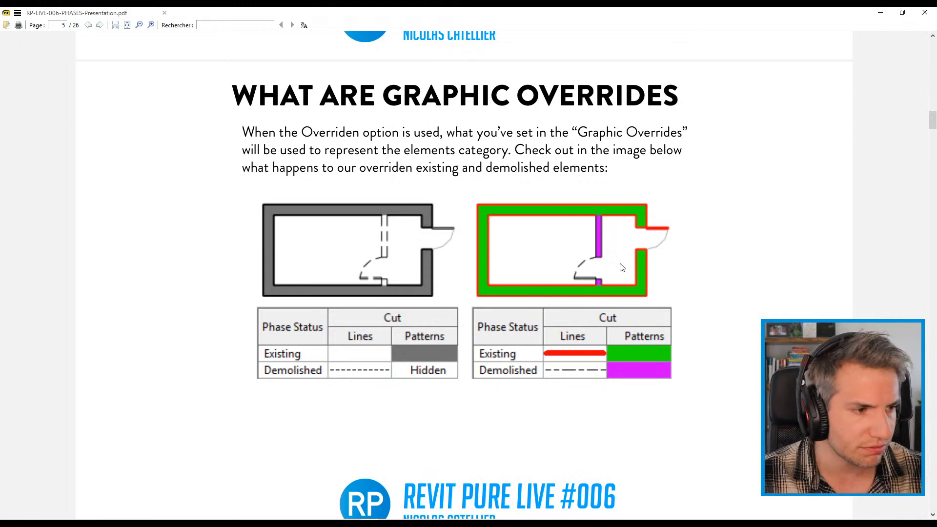
{"action": "key", "text": "alt+Tab"}
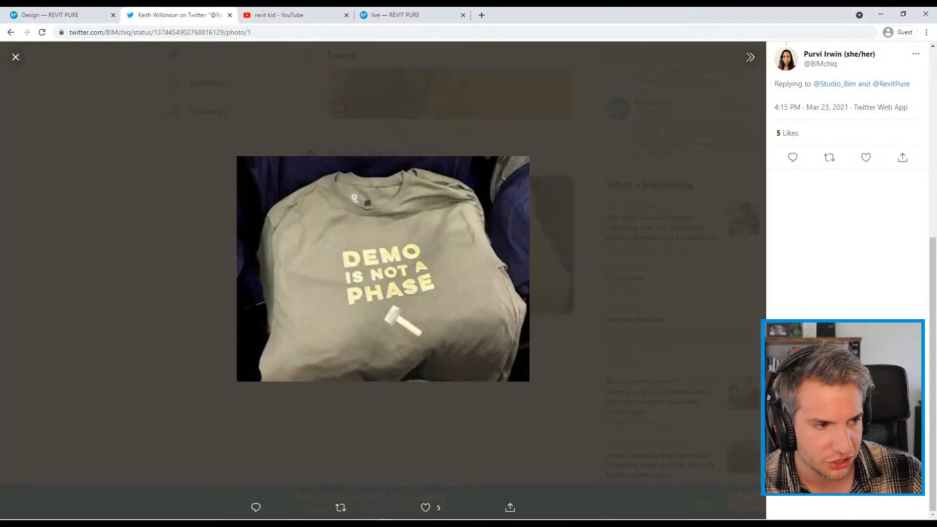
{"action": "left_click", "coordinate": [403, 14]}
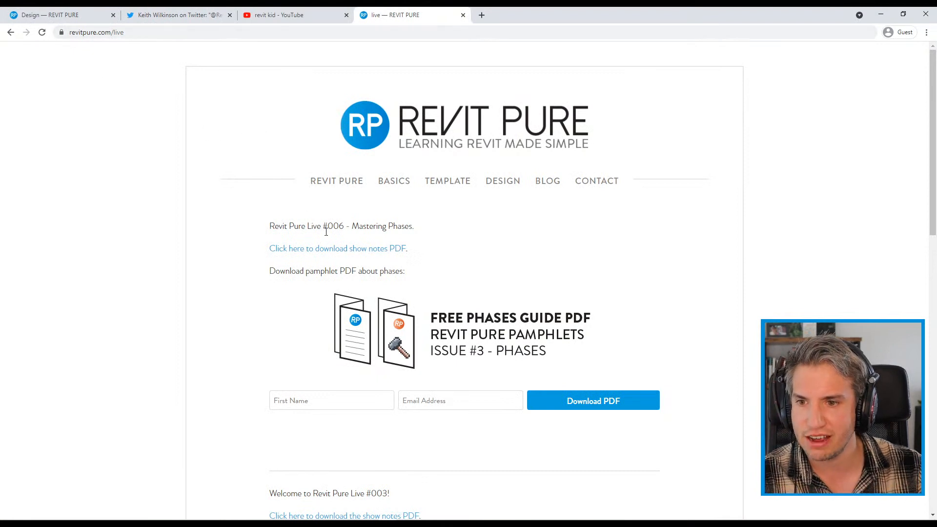
{"action": "left_click_drag", "start_coordinate": [279, 222], "coordinate": [425, 222]}
{"action": "left_click", "coordinate": [439, 231]}
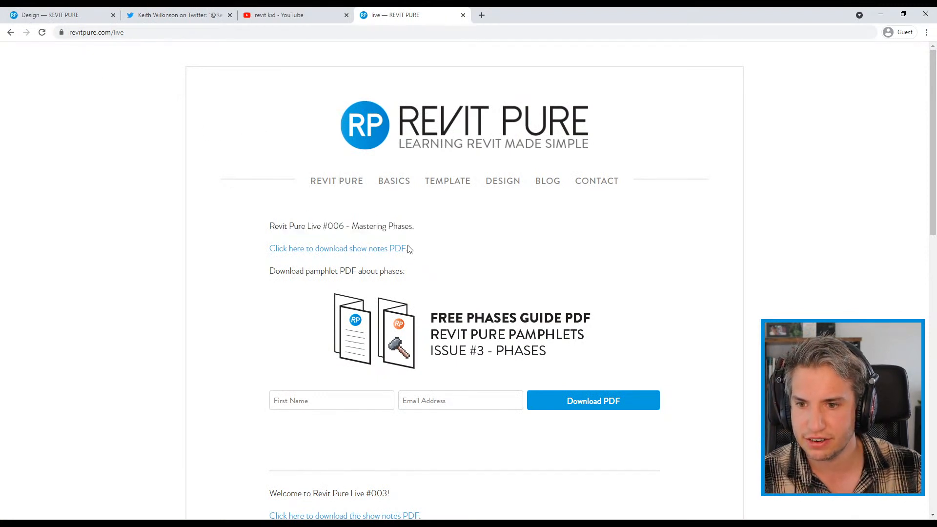
{"action": "left_click", "coordinate": [318, 250]}
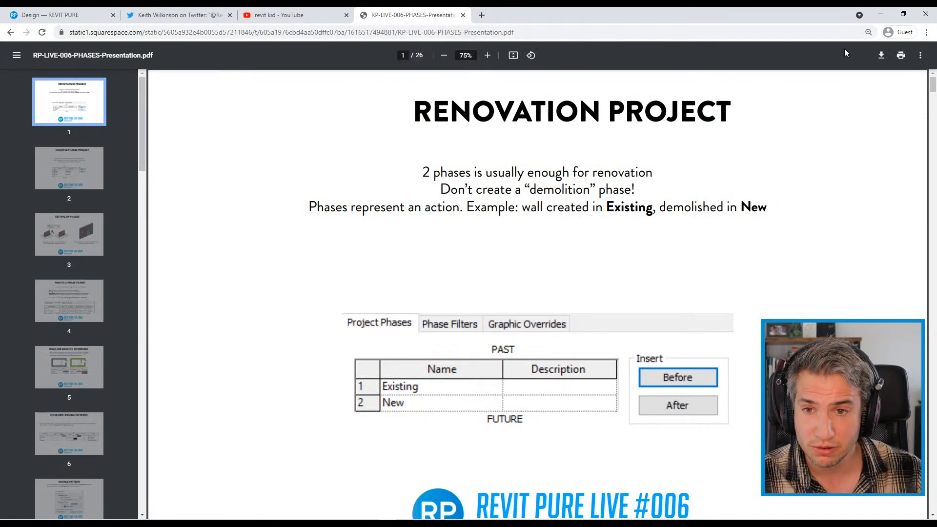
{"action": "left_click", "coordinate": [464, 15]}
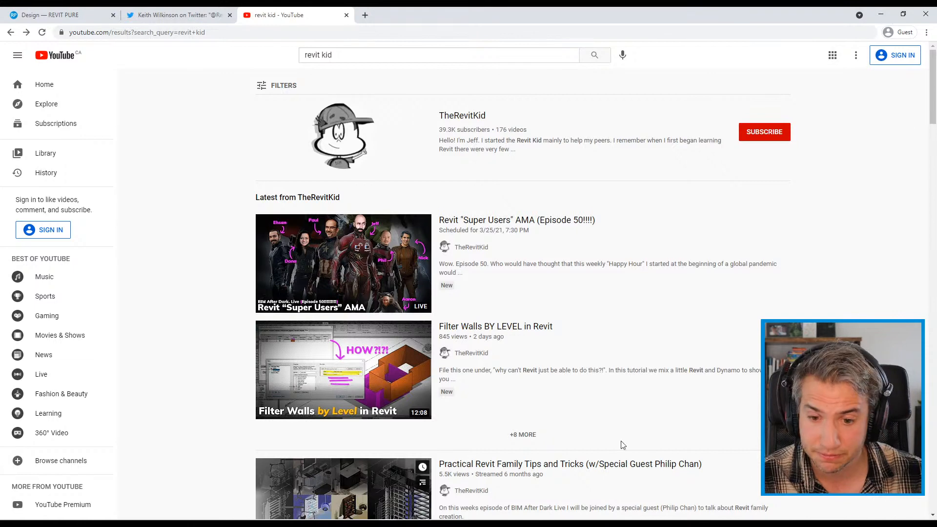
- Switch to RP-LIVE-006-PHASES-Presentation.pdf and read the slides on foreground and background double patterns
{"action": "key", "text": "alt+Tab"}
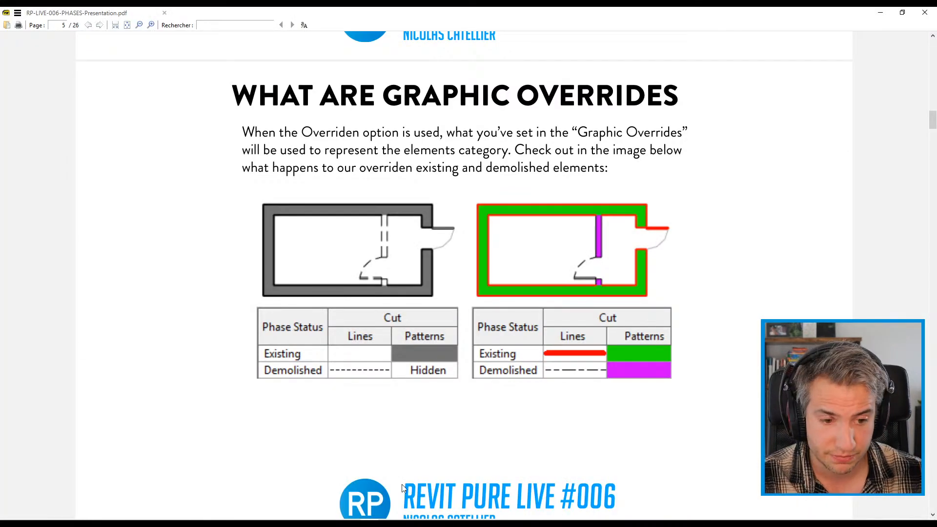
{"action": "scroll", "coordinate": [350, 336], "scroll_direction": "down", "scroll_amount": 10}
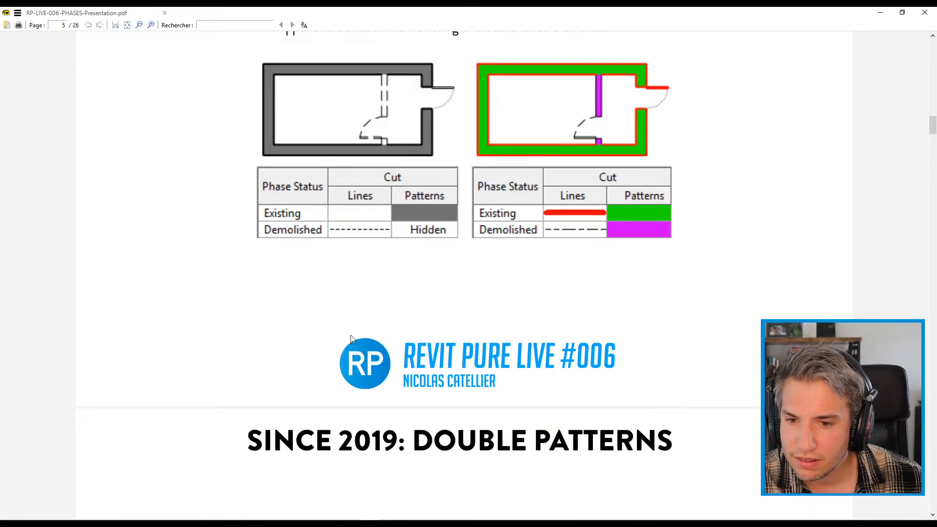
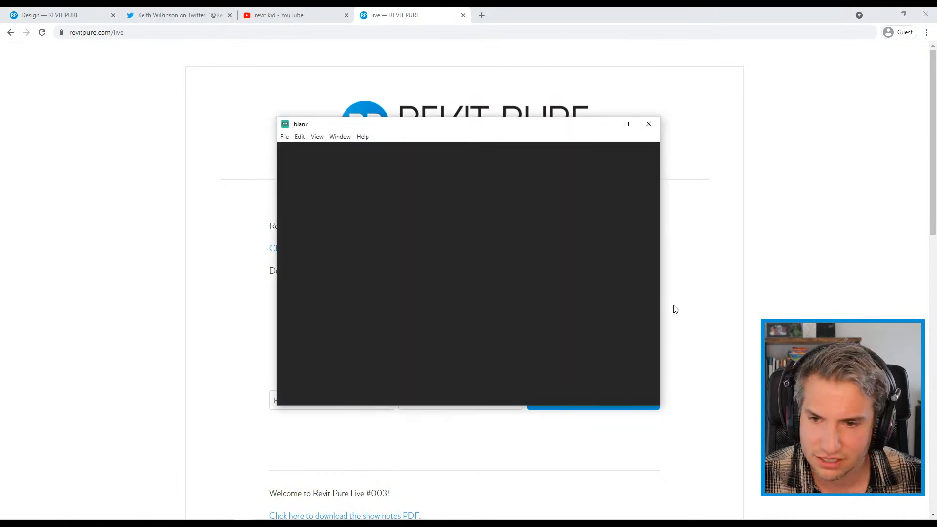
{"action": "left_click", "coordinate": [648, 125]}
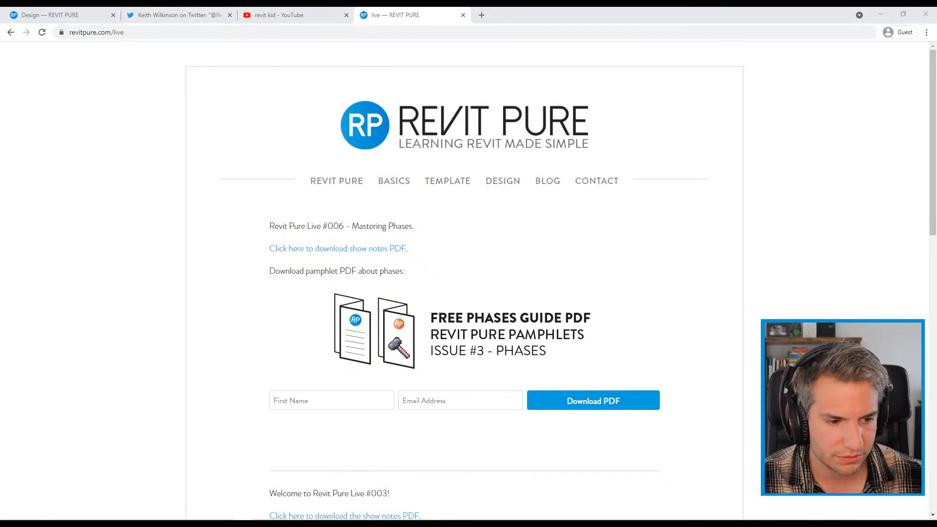
{"action": "key", "text": "alt+Tab"}
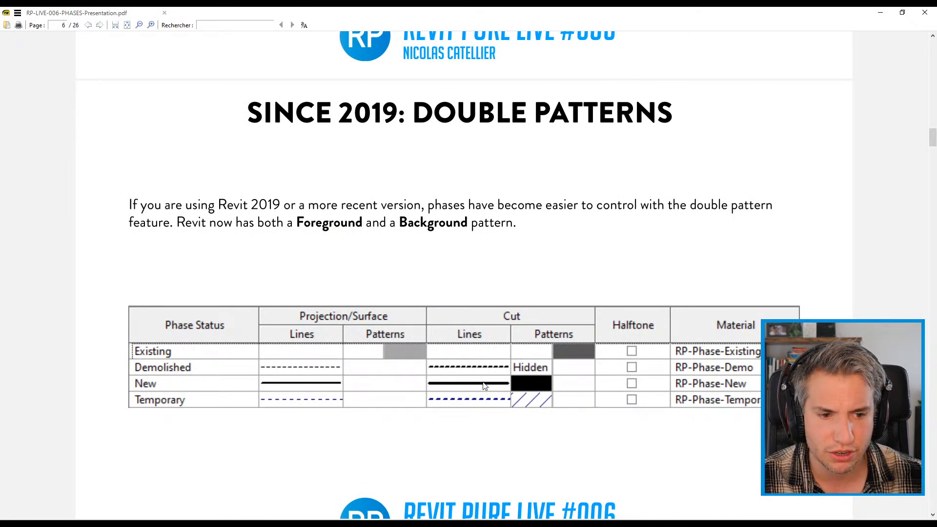
{"action": "scroll", "coordinate": [473, 370], "scroll_direction": "down", "scroll_amount": 5}
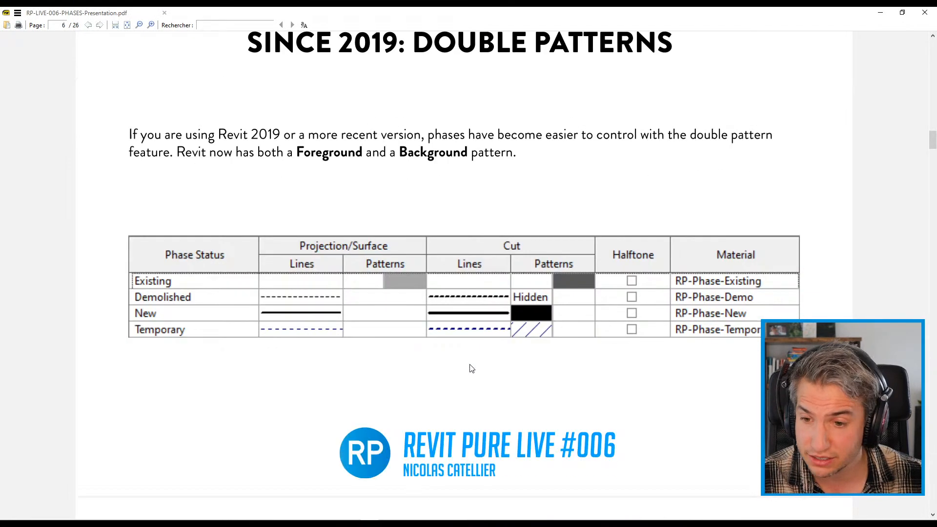
{"action": "scroll", "coordinate": [473, 345], "scroll_direction": "down", "scroll_amount": 5}
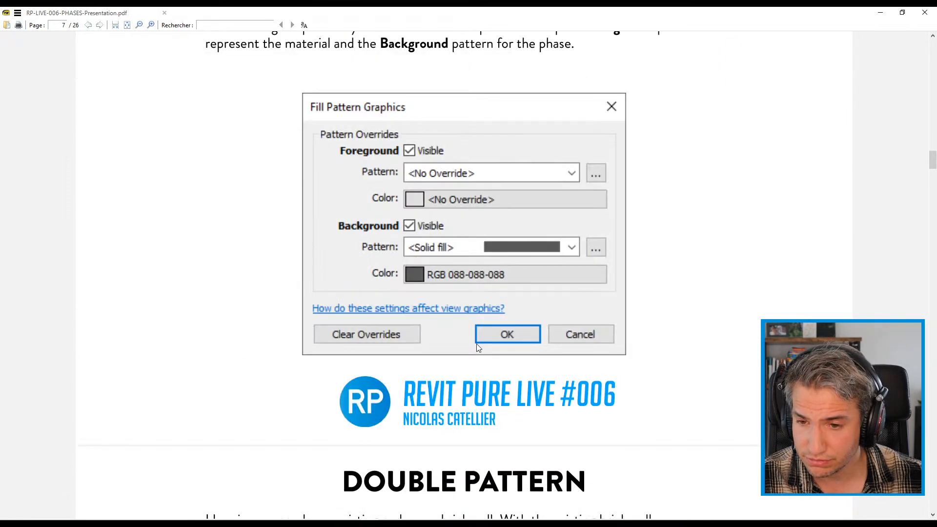
{"action": "scroll", "coordinate": [476, 344], "scroll_direction": "up", "scroll_amount": 2}
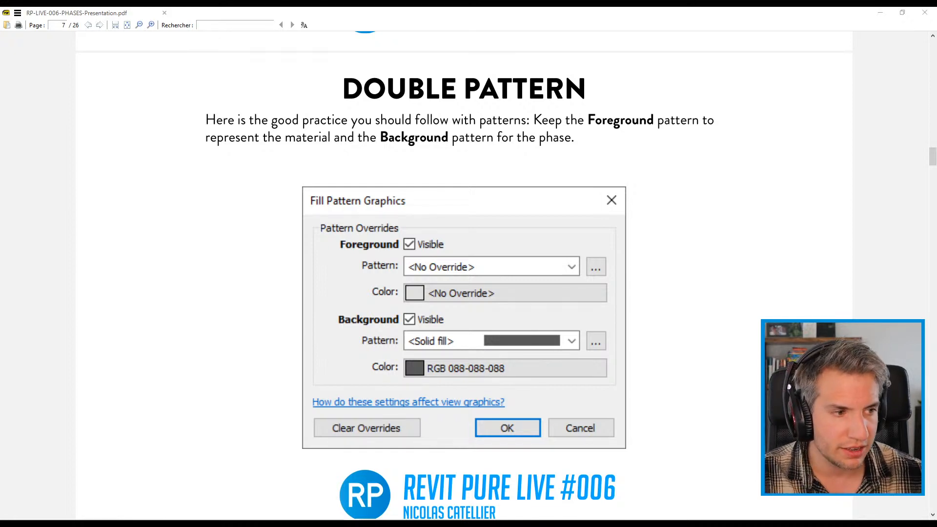
- Switch to Revit and draw a horizontal RP_Ext Generic 300mm wall about 4960 mm long in the empty area above the building in 02-LEVEL 1
{"action": "key", "text": "alt+Tab"}
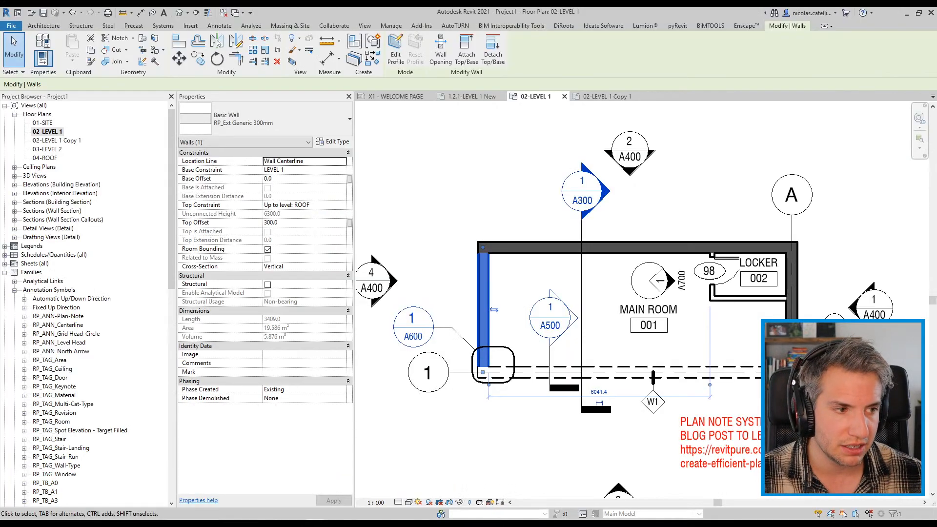
{"action": "scroll", "coordinate": [507, 258], "scroll_direction": "down", "scroll_amount": 3}
{"action": "key", "text": "w"}
{"action": "key", "text": "a"}
{"action": "left_click", "coordinate": [528, 226]}
{"action": "left_click", "coordinate": [443, 217]}
{"action": "scroll", "coordinate": [430, 224], "scroll_direction": "up", "scroll_amount": 4}
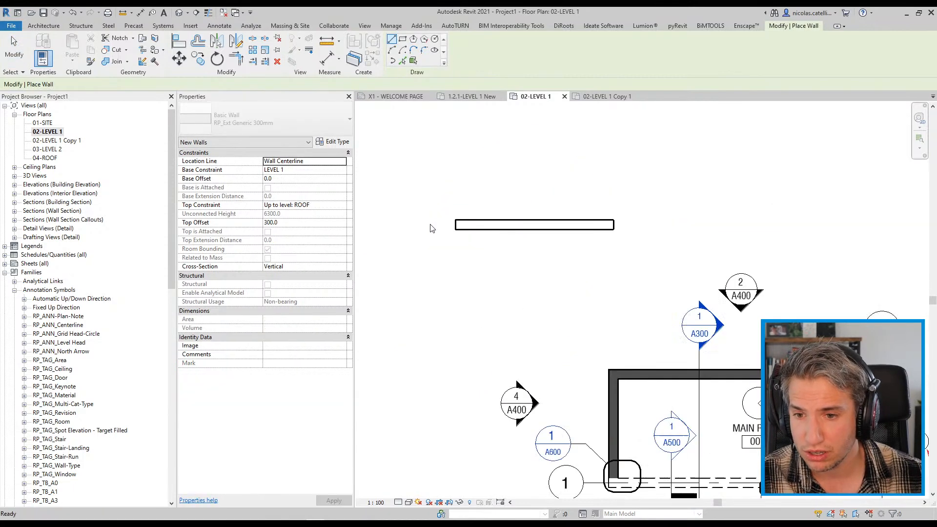
{"action": "key", "text": "Escape"}
{"action": "key", "text": "Escape"}
- Change the type of the freestanding wall above the building to RP_Ext Brick Wall 314mm
{"action": "left_click", "coordinate": [519, 233]}
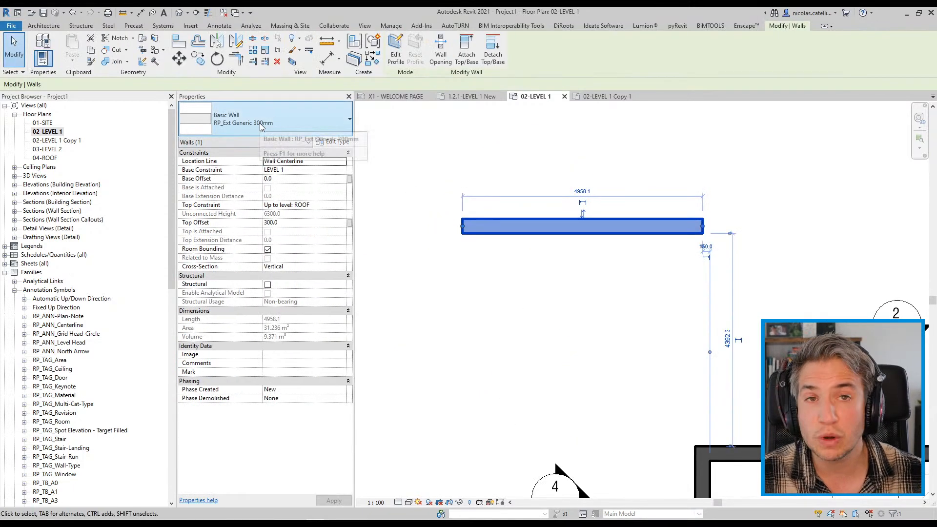
{"action": "left_click", "coordinate": [260, 126]}
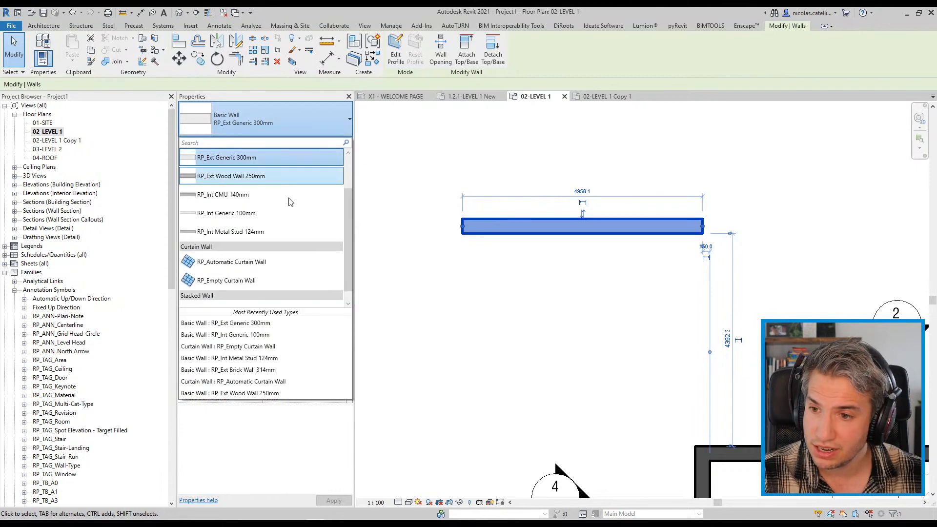
{"action": "left_click", "coordinate": [251, 184]}
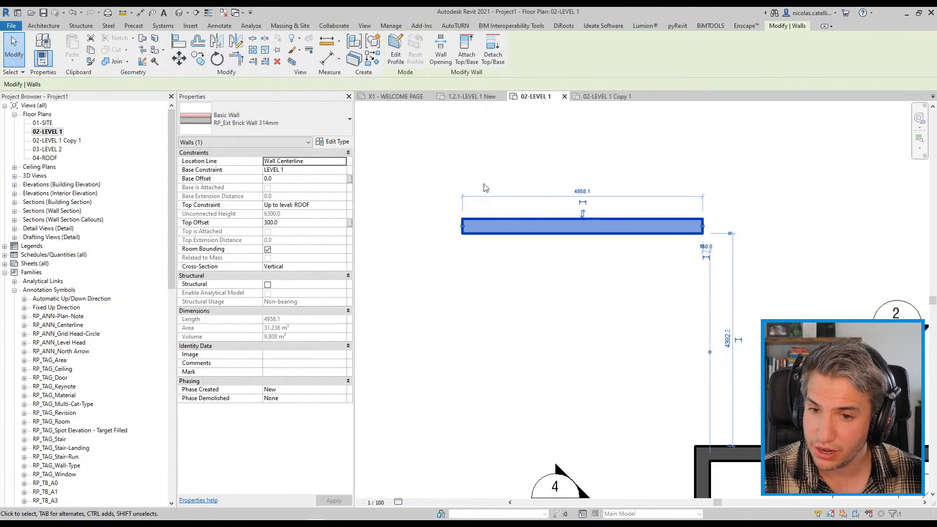
{"action": "left_click", "coordinate": [488, 161]}
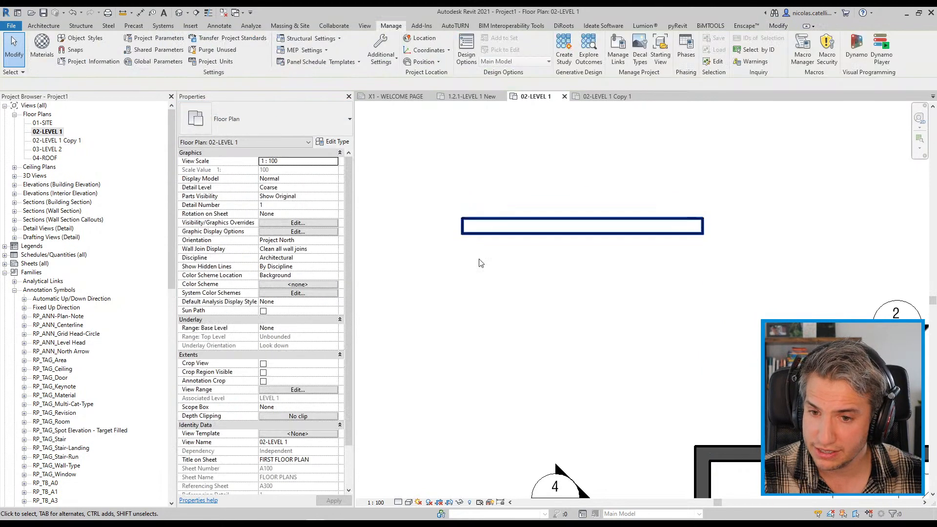
- Set the detail level of the 02-LEVEL 1 view to Fine
{"action": "left_click", "coordinate": [403, 503]}
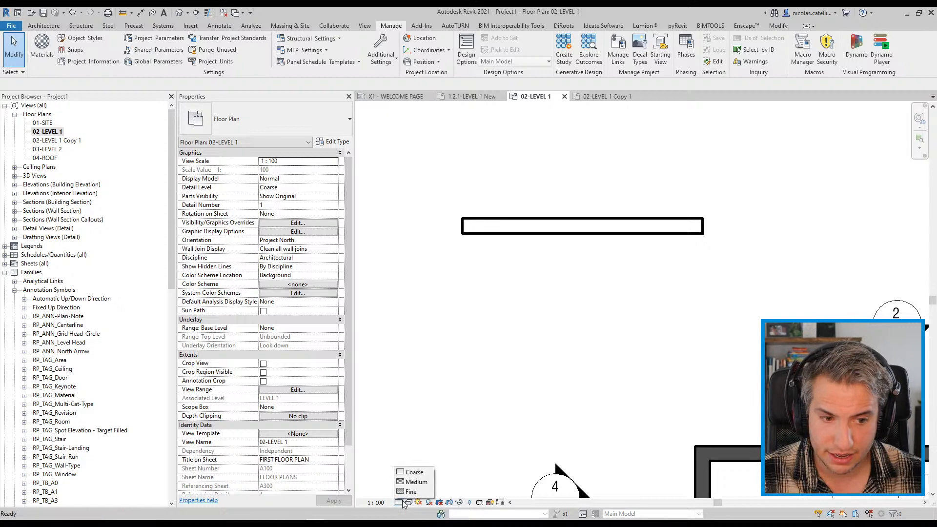
{"action": "left_click", "coordinate": [412, 492]}
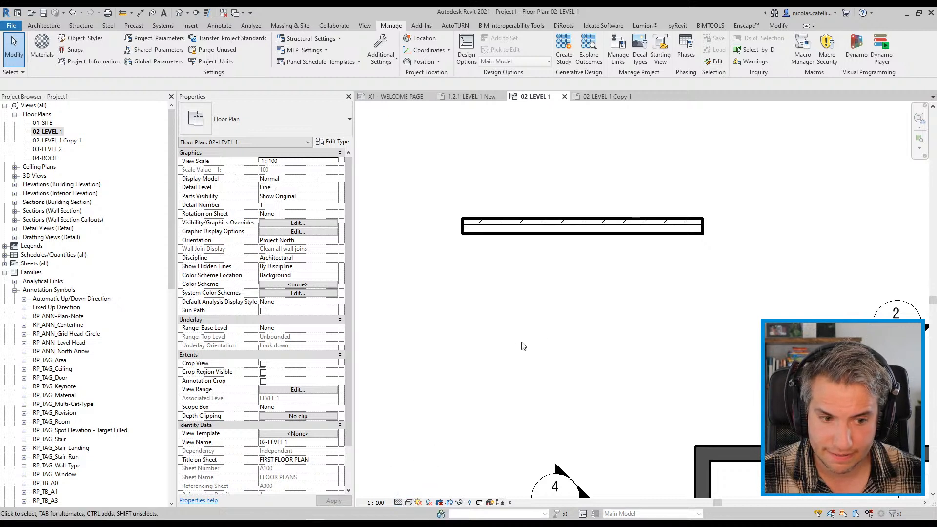
{"action": "scroll", "coordinate": [488, 198], "scroll_direction": "up", "scroll_amount": 2}
{"action": "scroll", "coordinate": [512, 196], "scroll_direction": "up", "scroll_amount": 2}
{"action": "middle_click_drag", "start_coordinate": [541, 195], "coordinate": [550, 234]}
{"action": "scroll", "coordinate": [514, 195], "scroll_direction": "down", "scroll_amount": 3}
- Examine the layers and cut patterns of the freestanding brick wall up close
{"action": "left_click", "coordinate": [573, 268]}
{"action": "left_click", "coordinate": [621, 295]}
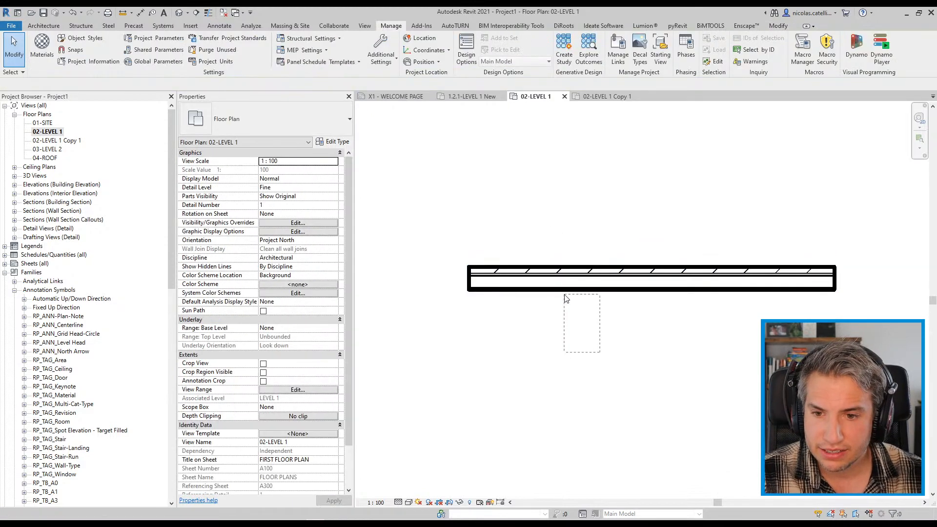
{"action": "left_click", "coordinate": [618, 274]}
{"action": "left_click", "coordinate": [591, 302]}
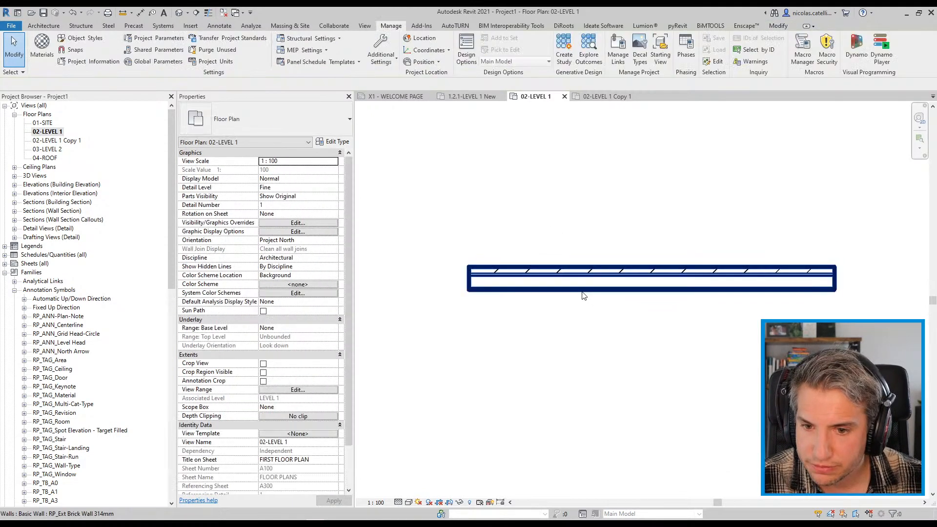
{"action": "left_click", "coordinate": [583, 291]}
{"action": "left_click", "coordinate": [515, 337]}
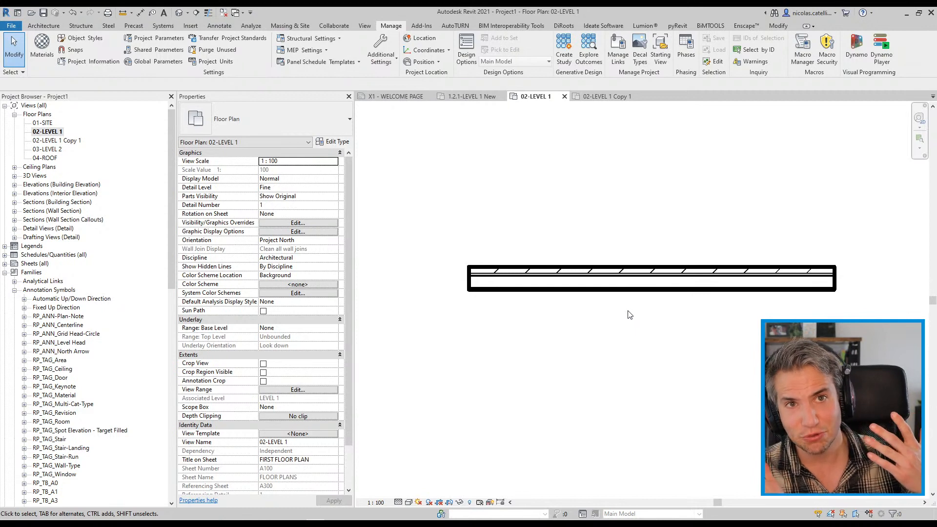
{"action": "left_click", "coordinate": [564, 268]}
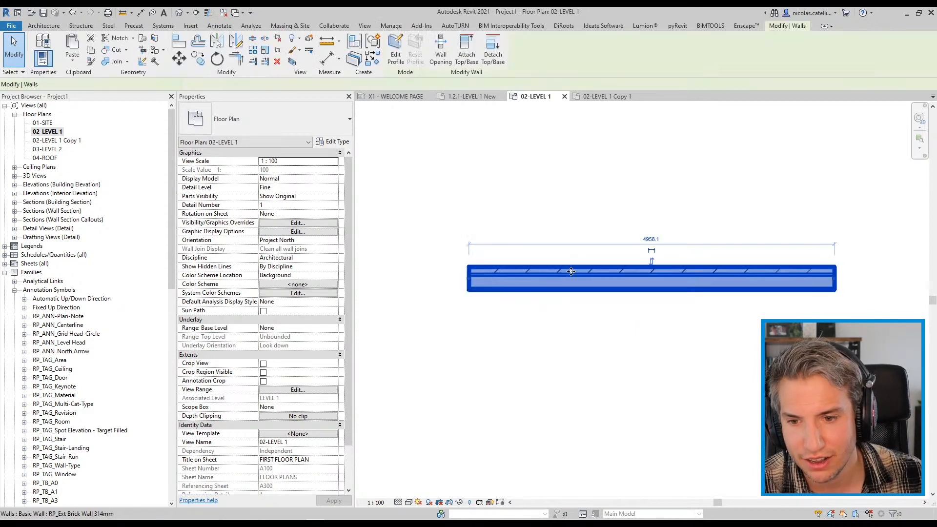
{"action": "scroll", "coordinate": [522, 257], "scroll_direction": "up", "scroll_amount": 3}
{"action": "scroll", "coordinate": [521, 258], "scroll_direction": "down", "scroll_amount": 3}
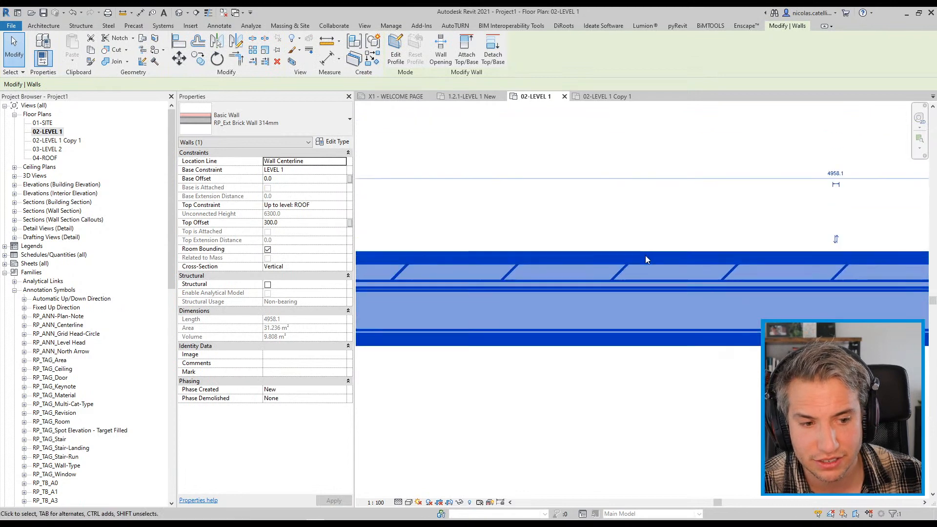
- Set the Phase Created of the freestanding RP_Ext Brick Wall 314mm above the building to Existing
{"action": "middle_click_drag", "start_coordinate": [640, 274], "coordinate": [550, 218]}
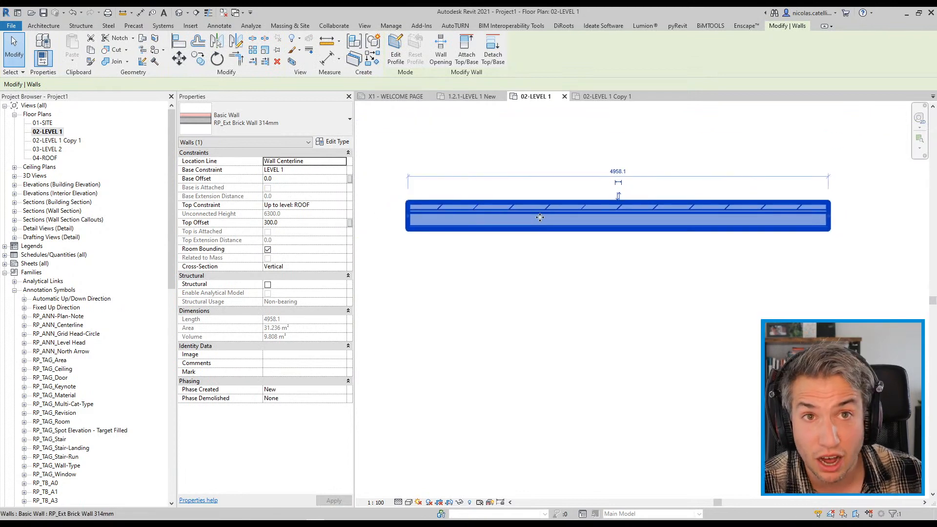
{"action": "middle_click_drag", "start_coordinate": [561, 272], "coordinate": [575, 297]}
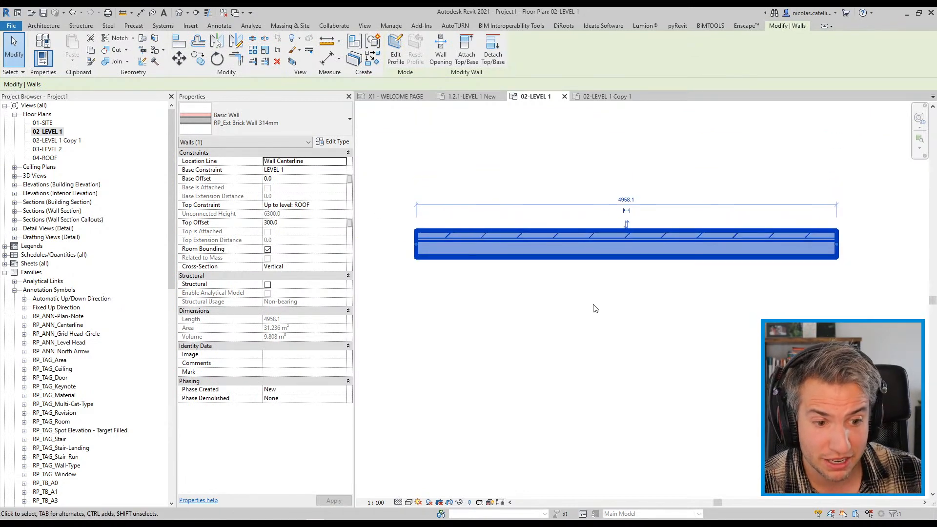
{"action": "left_click", "coordinate": [714, 336]}
{"action": "scroll", "coordinate": [671, 324], "scroll_direction": "down", "scroll_amount": 2}
{"action": "middle_click_drag", "start_coordinate": [685, 319], "coordinate": [629, 299]}
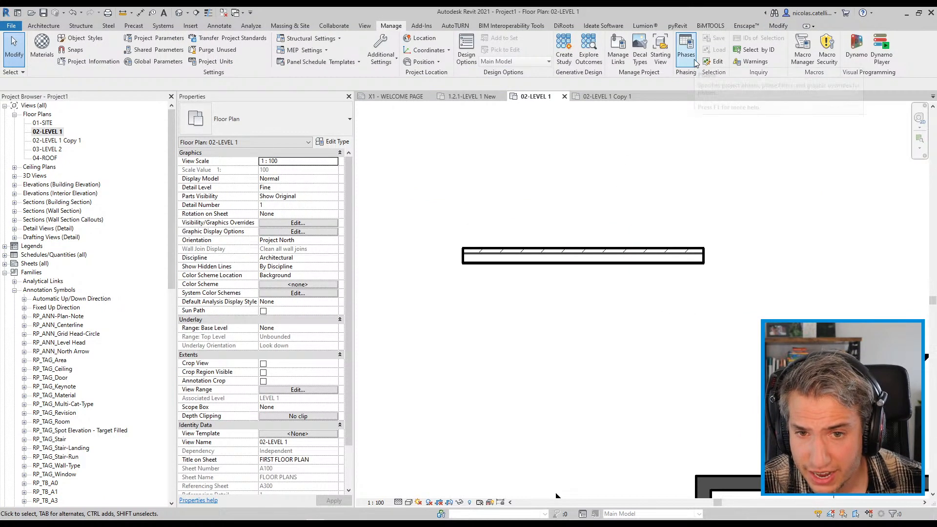
{"action": "left_click", "coordinate": [488, 256]}
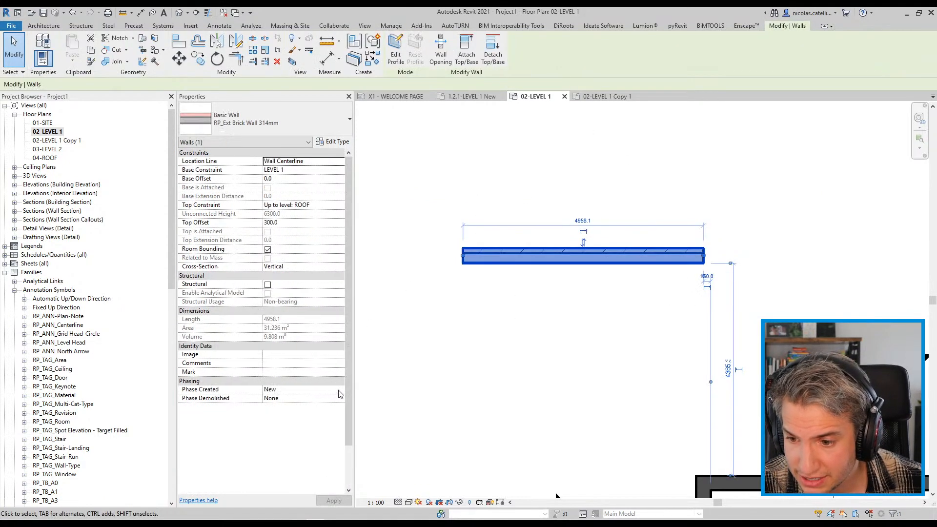
{"action": "left_click", "coordinate": [312, 391]}
{"action": "left_click", "coordinate": [313, 398]}
{"action": "left_click", "coordinate": [642, 348]}
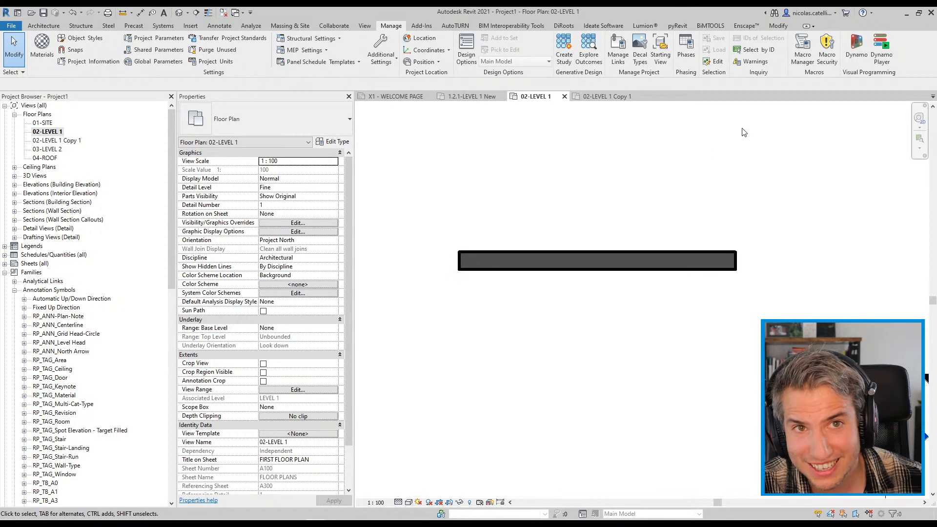
- Open the project's phasing settings and switch to RP-LIVE-006-PHASES-Presentation.pdf to review the pages on double patterns and material overrides
{"action": "left_click", "coordinate": [686, 49]}
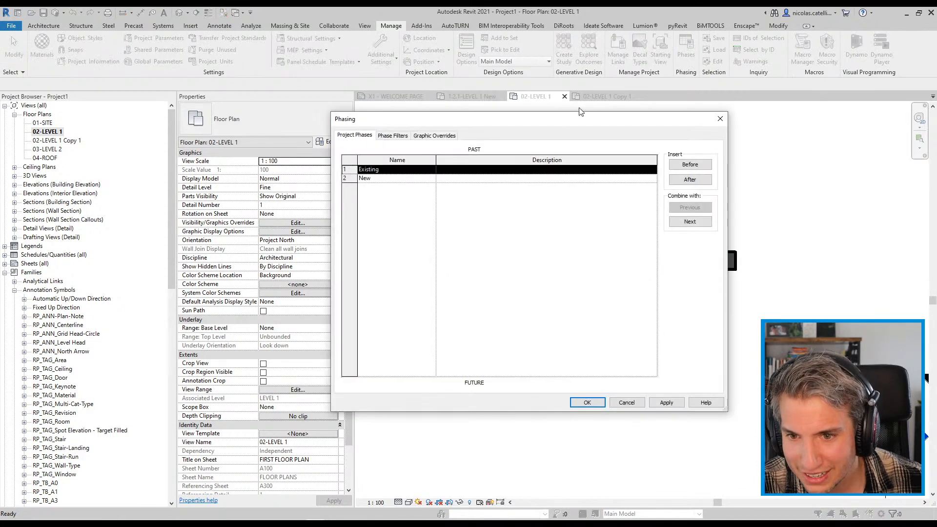
{"action": "key", "text": "alt+Tab"}
{"action": "scroll", "coordinate": [387, 347], "scroll_direction": "down", "scroll_amount": 12}
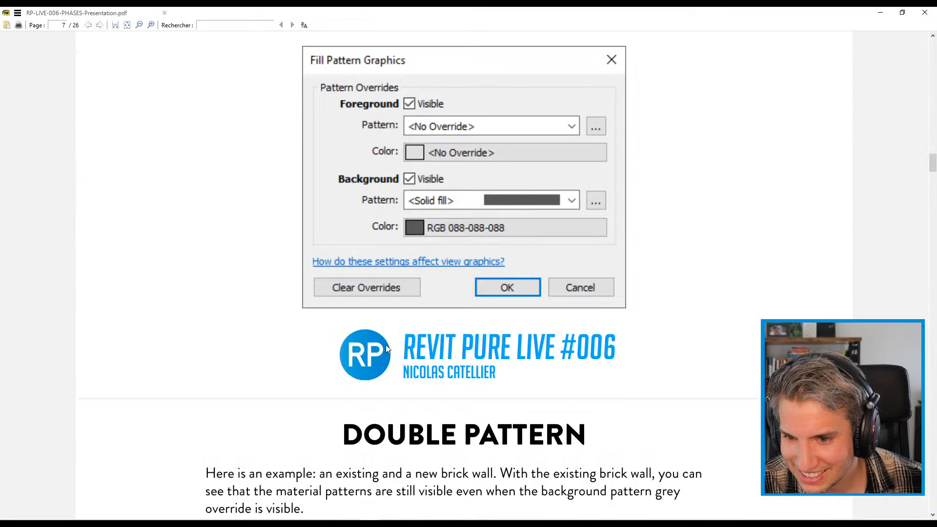
{"action": "scroll", "coordinate": [409, 363], "scroll_direction": "up", "scroll_amount": 4}
{"action": "scroll", "coordinate": [409, 363], "scroll_direction": "down", "scroll_amount": 12}
{"action": "scroll", "coordinate": [471, 289], "scroll_direction": "up", "scroll_amount": 1}
{"action": "scroll", "coordinate": [438, 259], "scroll_direction": "down", "scroll_amount": 1}
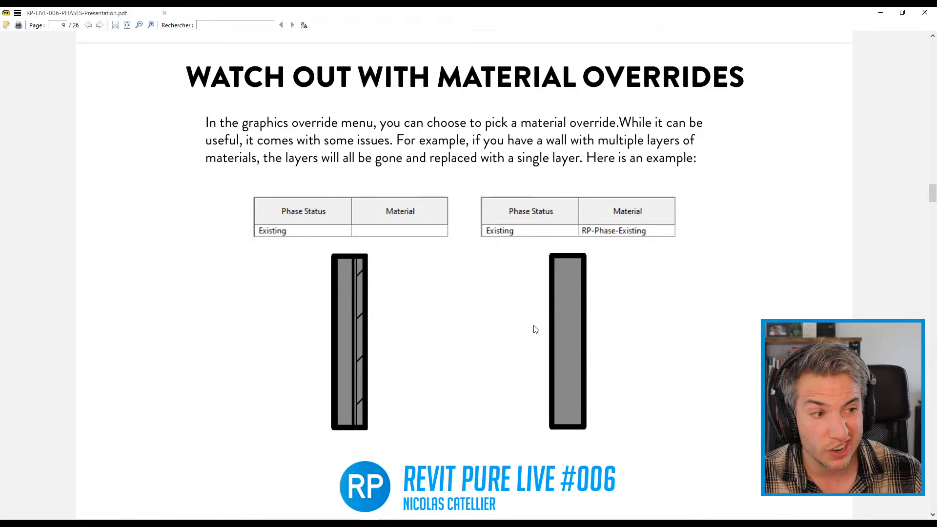
{"action": "left_click", "coordinate": [880, 12]}
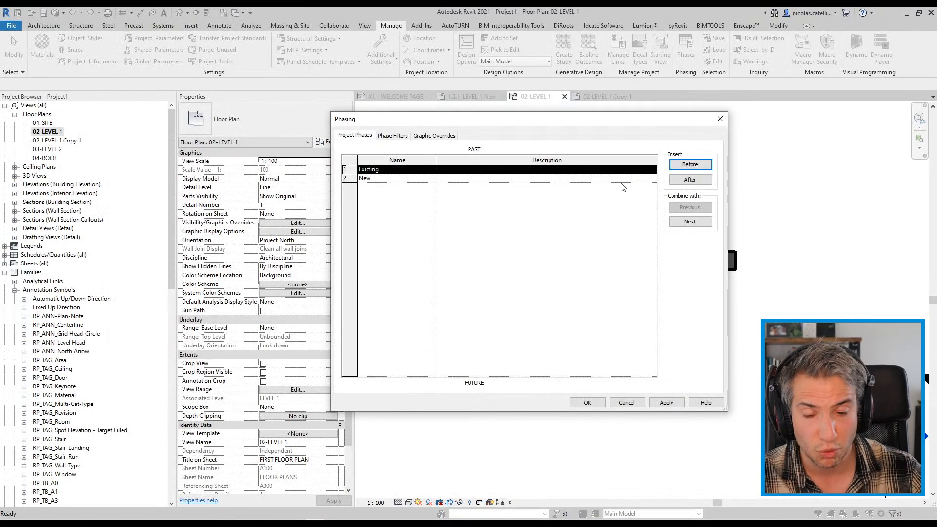
- Back in Revit, remove the RP-Phase-Existing material from the Existing phase status in the phasing graphic overrides
{"action": "left_click", "coordinate": [427, 137]}
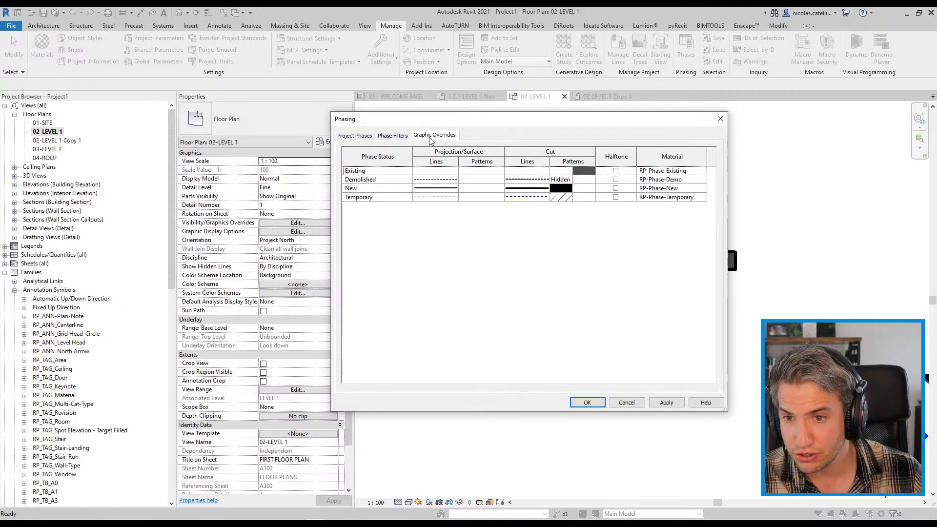
{"action": "left_click", "coordinate": [705, 172]}
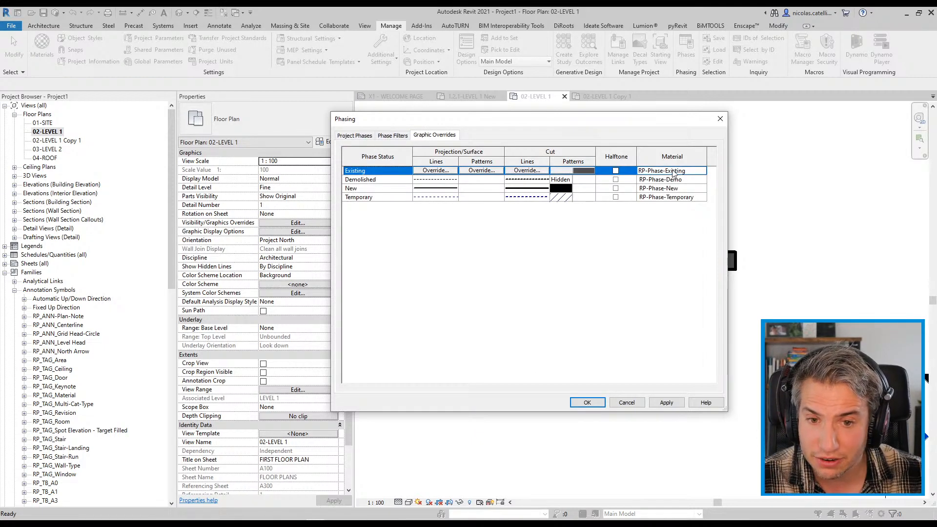
{"action": "left_click", "coordinate": [706, 171]}
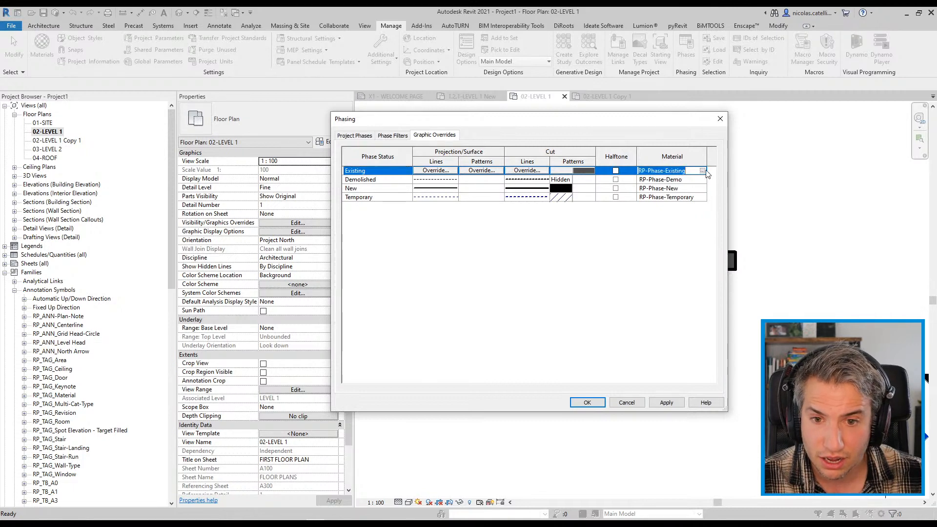
{"action": "left_click", "coordinate": [703, 171]}
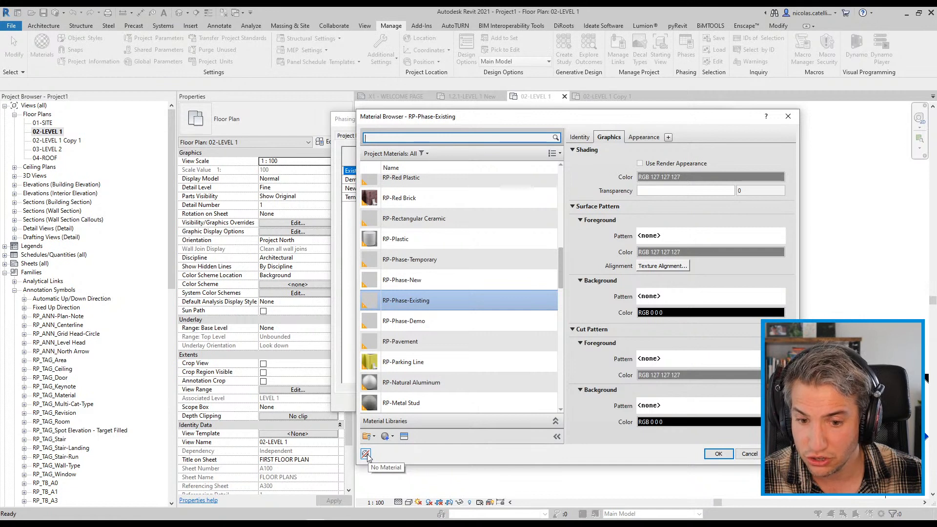
{"action": "left_click", "coordinate": [366, 455]}
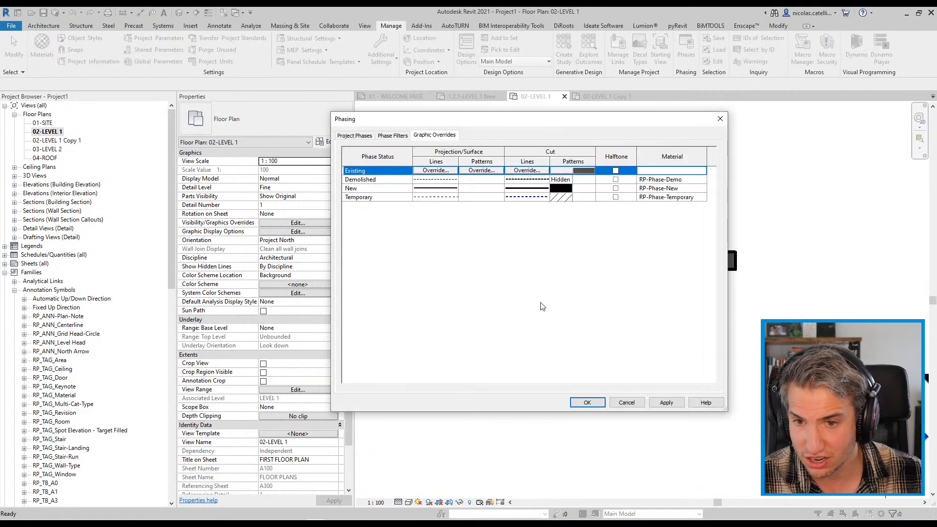
{"action": "left_click", "coordinate": [587, 402]}
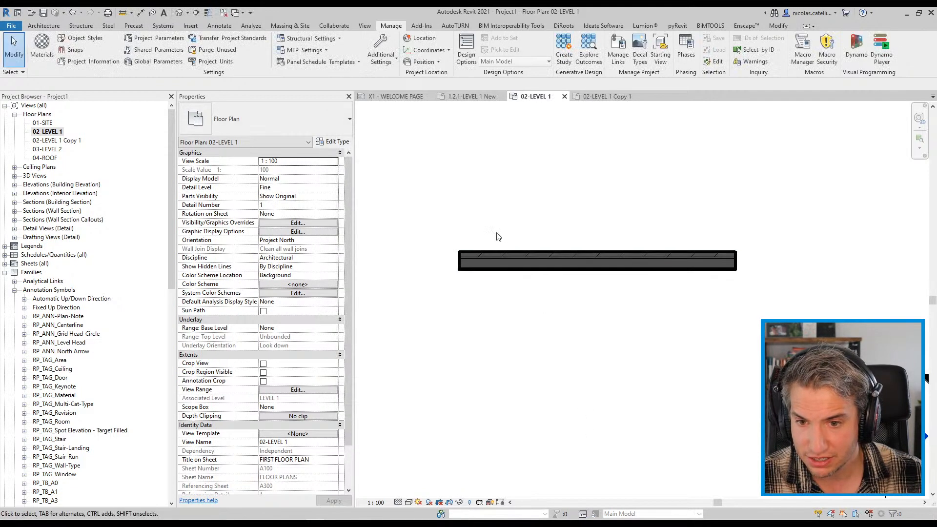
- Examine the material layers and cut patterns of the freestanding existing brick wall up close
{"action": "scroll", "coordinate": [504, 247], "scroll_direction": "up", "scroll_amount": 4}
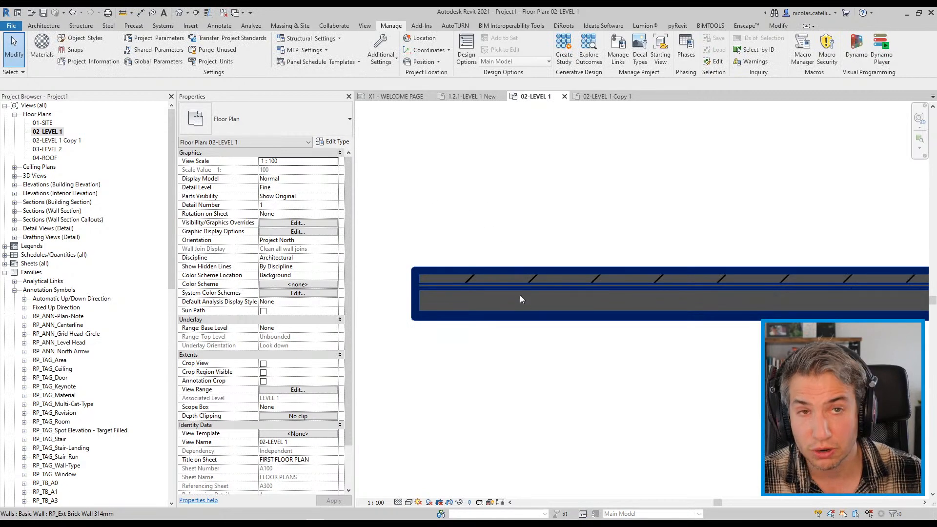
{"action": "scroll", "coordinate": [466, 289], "scroll_direction": "up", "scroll_amount": 3}
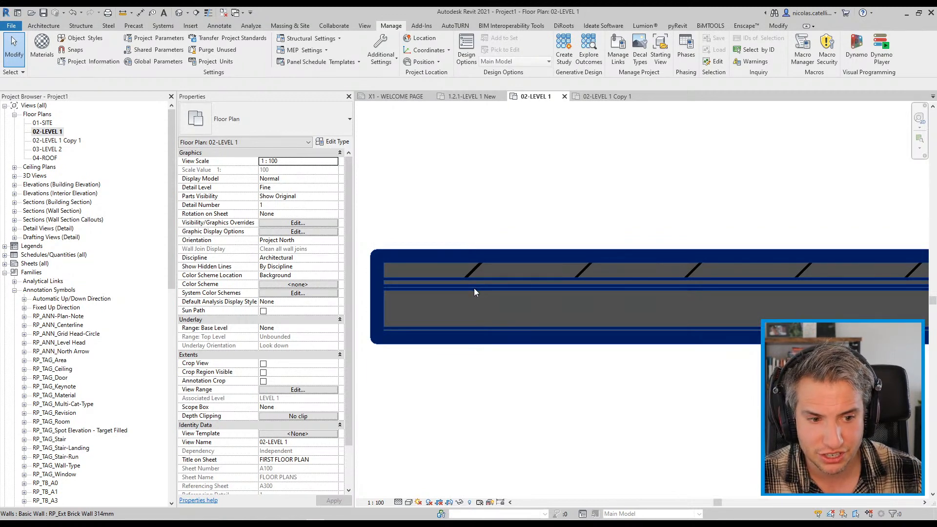
{"action": "scroll", "coordinate": [562, 198], "scroll_direction": "down", "scroll_amount": 2}
{"action": "middle_click_drag", "start_coordinate": [648, 237], "coordinate": [513, 210]}
{"action": "scroll", "coordinate": [550, 234], "scroll_direction": "down", "scroll_amount": 2}
{"action": "left_click", "coordinate": [557, 230]}
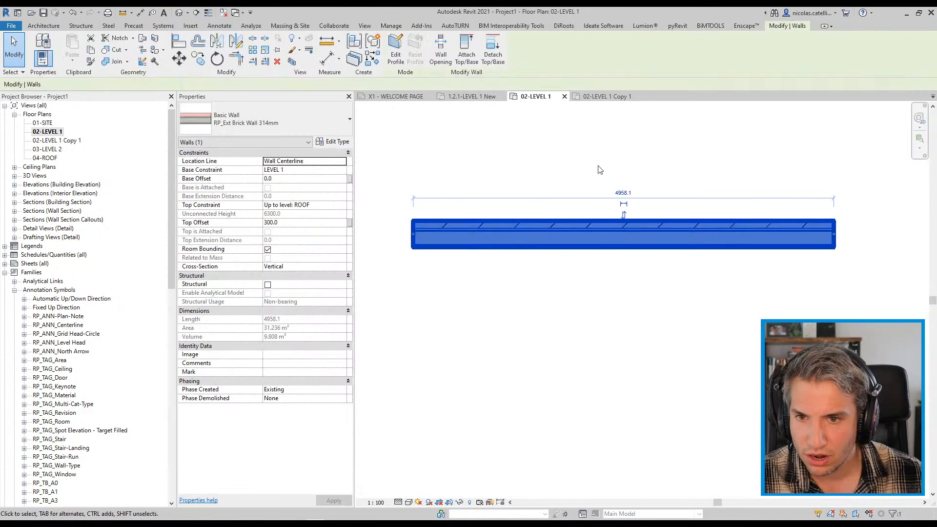
{"action": "left_click", "coordinate": [533, 169]}
- Review the foreground and background cut pattern overrides of the Existing phase status in the phasing graphic overrides
{"action": "left_click", "coordinate": [687, 54]}
{"action": "left_click", "coordinate": [434, 135]}
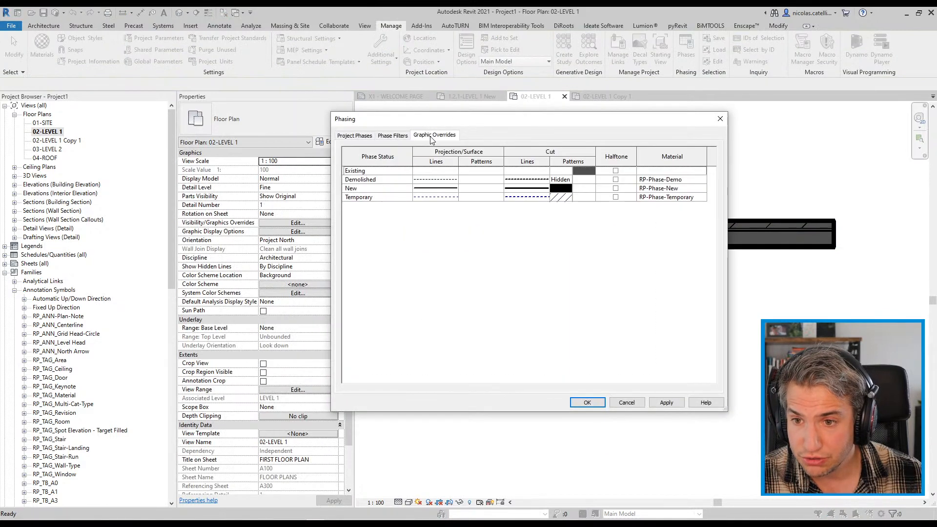
{"action": "left_click", "coordinate": [584, 171]}
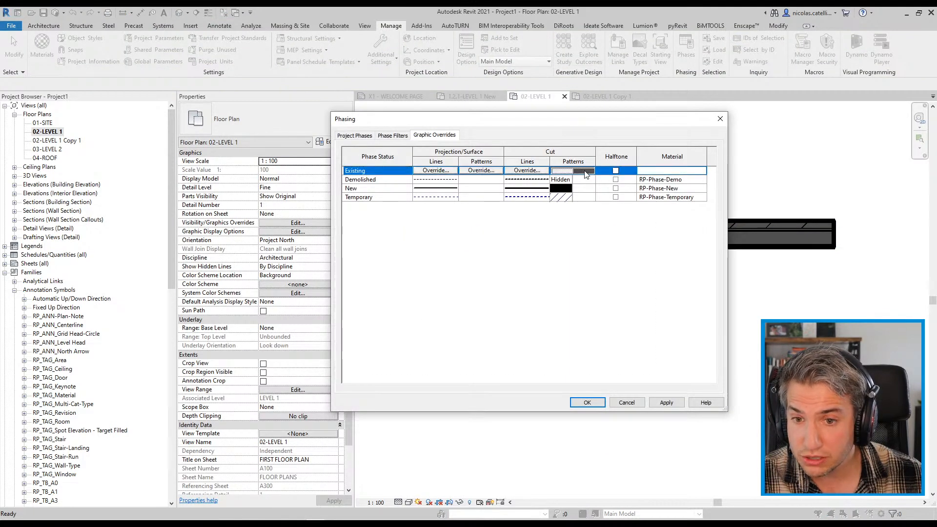
{"action": "left_click", "coordinate": [584, 171]}
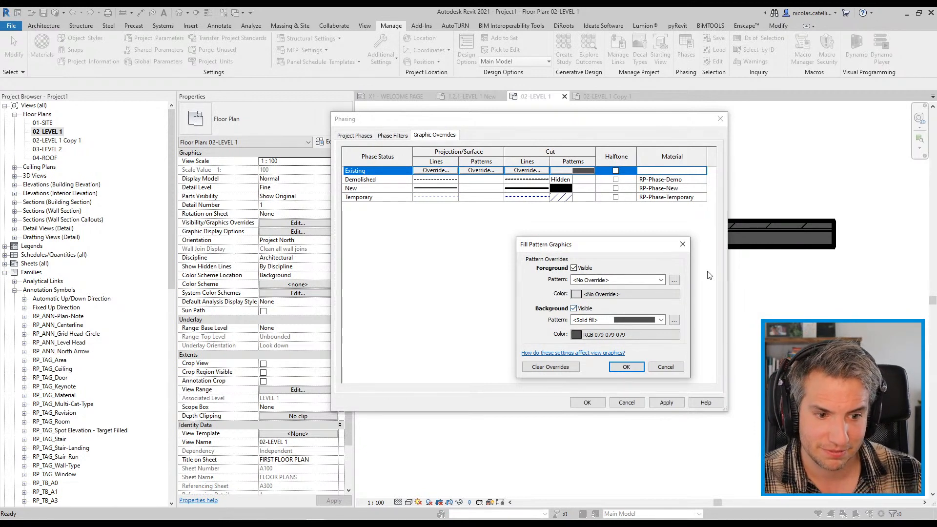
{"action": "left_click", "coordinate": [683, 244]}
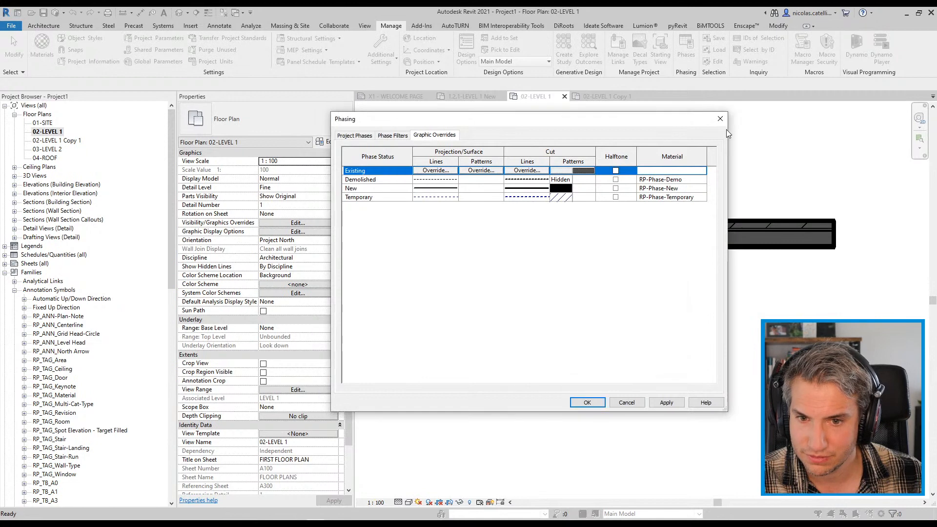
{"action": "left_click", "coordinate": [588, 402]}
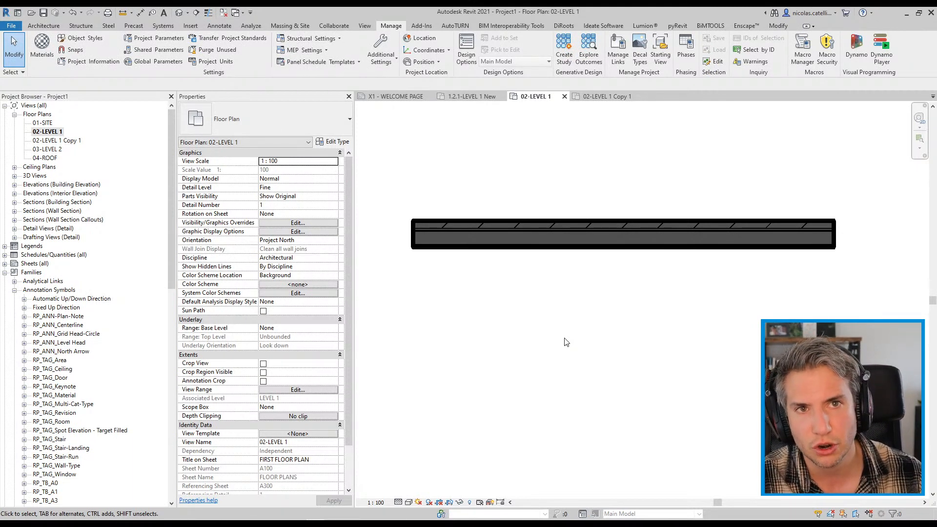
- In the freestanding wall type's structure, set the background cut pattern of the exterior finish layer's RP-Brick material to RP-Brick
{"action": "left_click", "coordinate": [584, 267]}
{"action": "left_click", "coordinate": [565, 293]}
{"action": "left_click", "coordinate": [622, 233]}
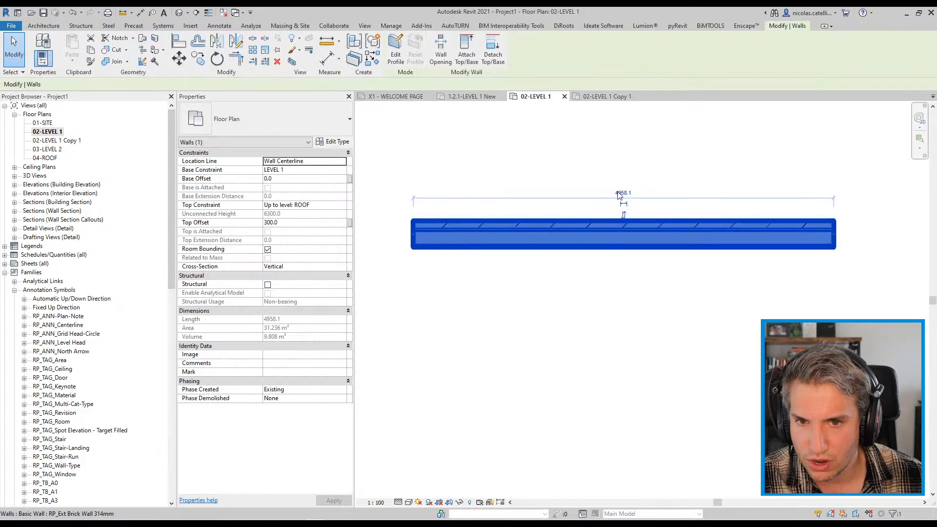
{"action": "left_click", "coordinate": [657, 145]}
{"action": "left_click", "coordinate": [581, 226]}
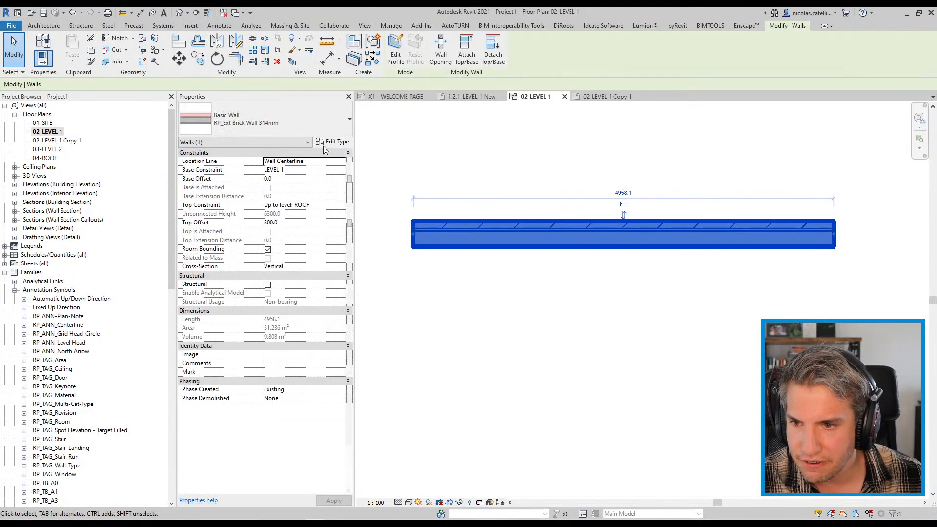
{"action": "left_click", "coordinate": [334, 141]}
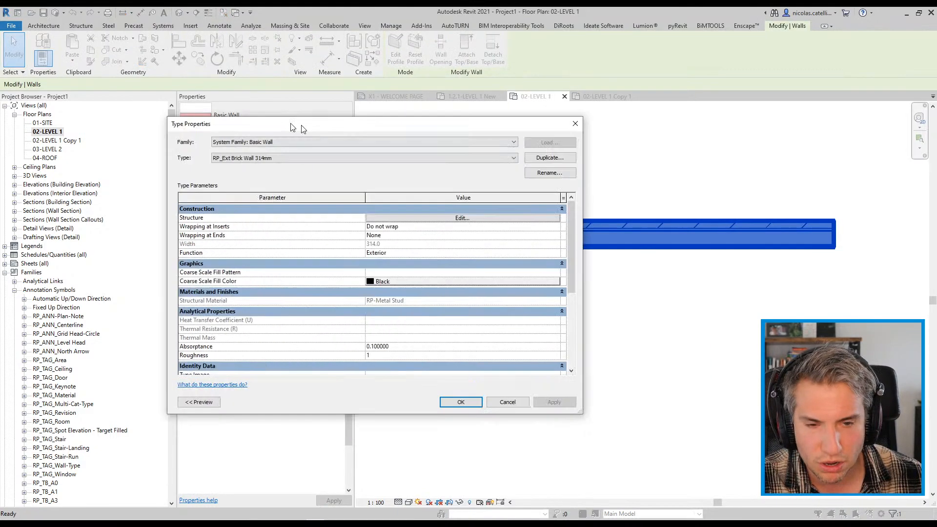
{"action": "left_click", "coordinate": [415, 207]}
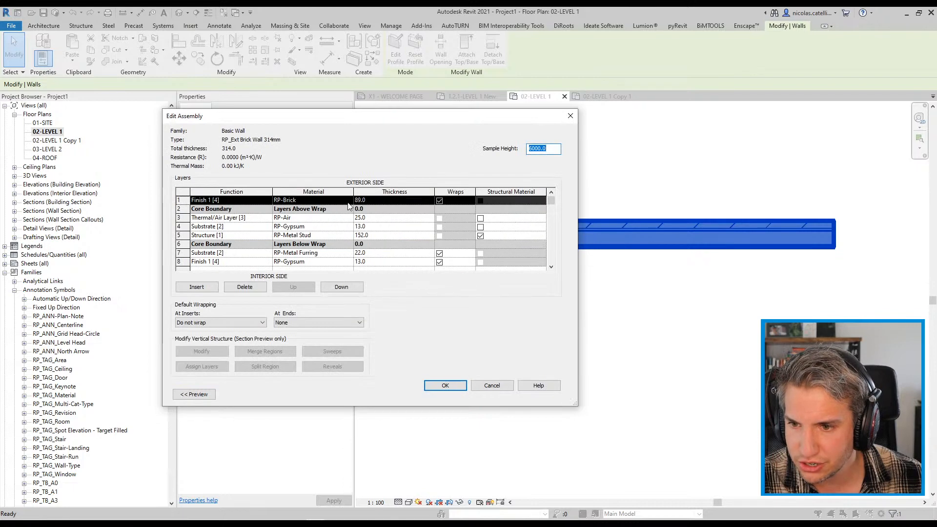
{"action": "left_click", "coordinate": [349, 200]}
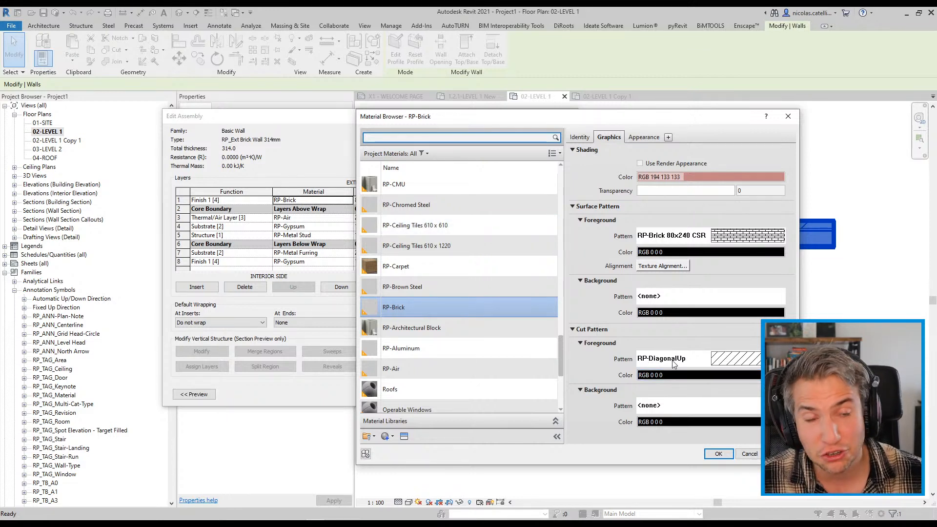
{"action": "left_click_drag", "start_coordinate": [652, 118], "coordinate": [550, 111]}
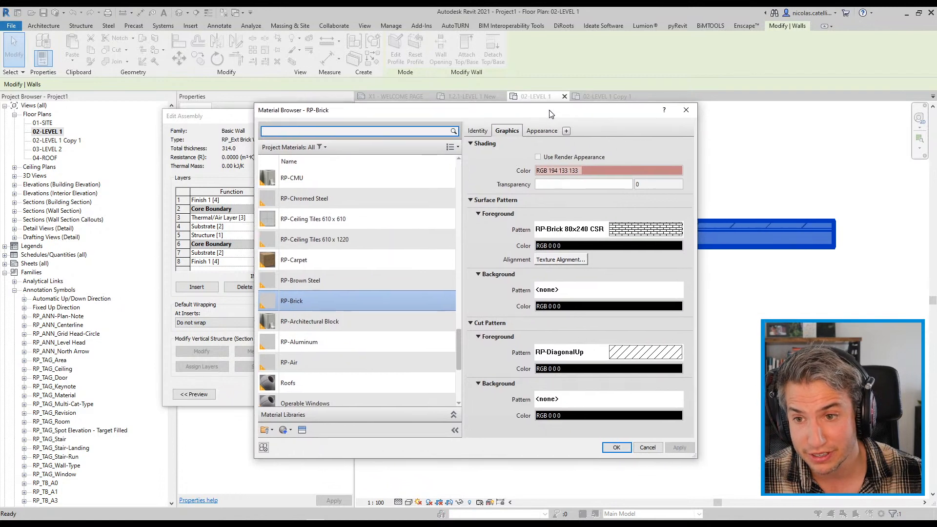
{"action": "left_click", "coordinate": [615, 399]}
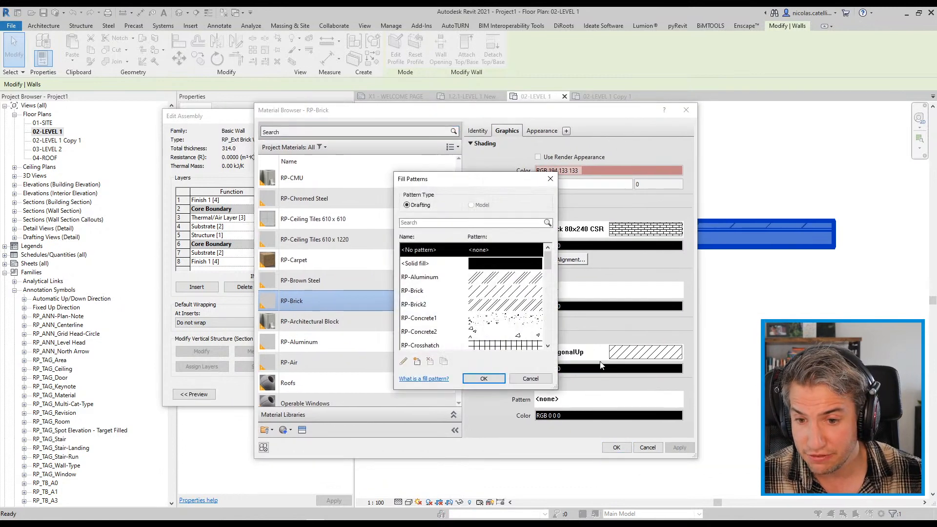
{"action": "left_click", "coordinate": [476, 292]}
{"action": "left_click", "coordinate": [484, 379]}
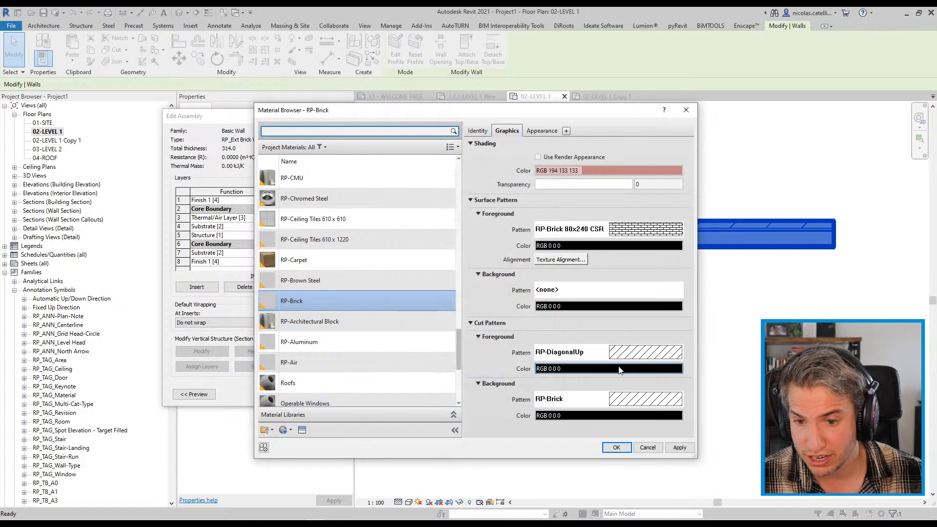
- Set the RP-Brick material's foreground cut pattern to <No pattern> and apply the changes to the wall type
{"action": "left_click", "coordinate": [596, 362]}
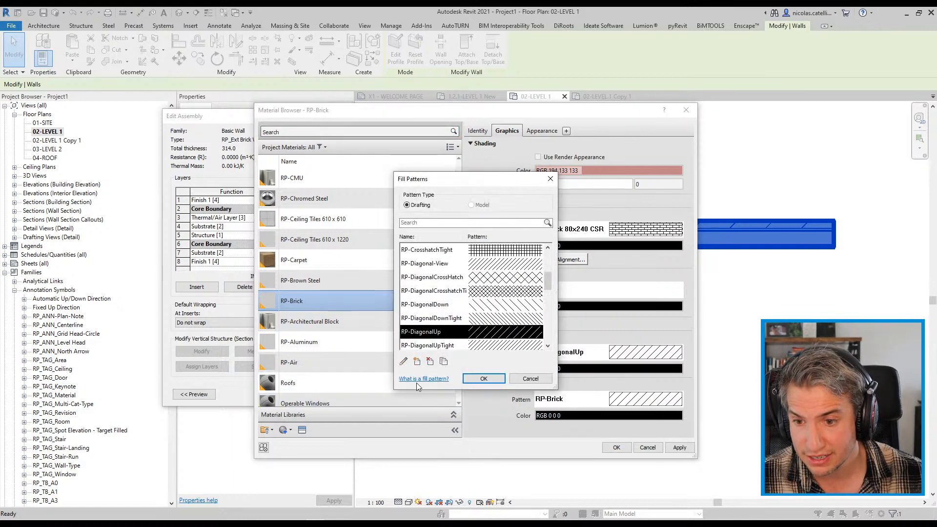
{"action": "scroll", "coordinate": [492, 274], "scroll_direction": "up", "scroll_amount": 5}
{"action": "left_click", "coordinate": [420, 250]}
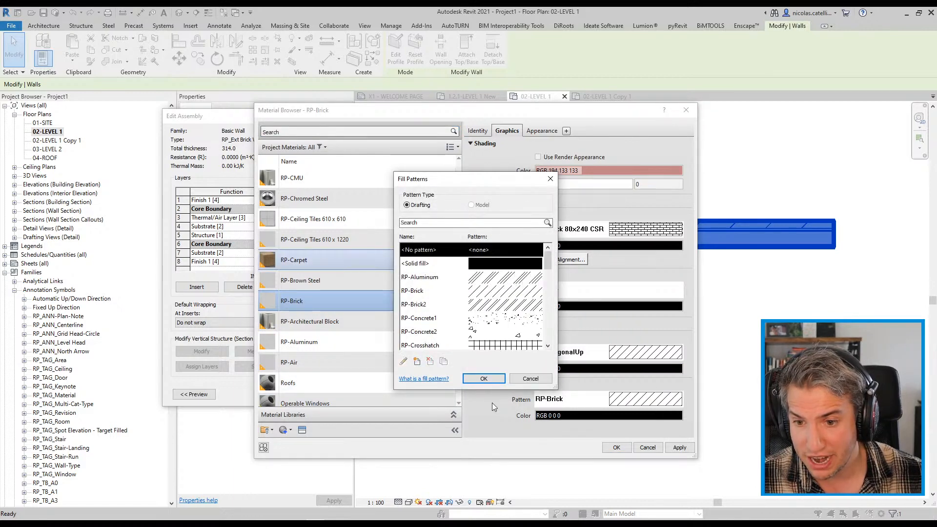
{"action": "left_click", "coordinate": [484, 379]}
{"action": "left_click", "coordinate": [601, 448]}
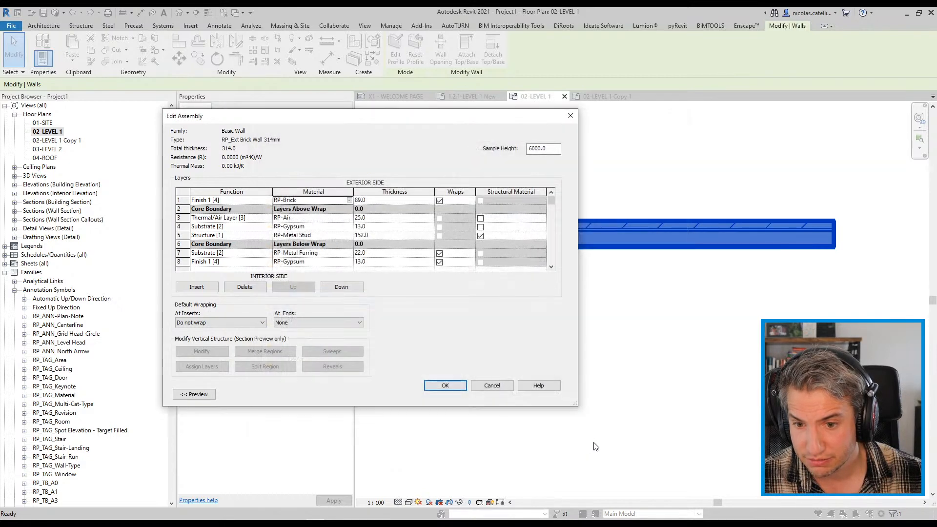
{"action": "left_click", "coordinate": [449, 390]}
{"action": "left_click", "coordinate": [451, 390]}
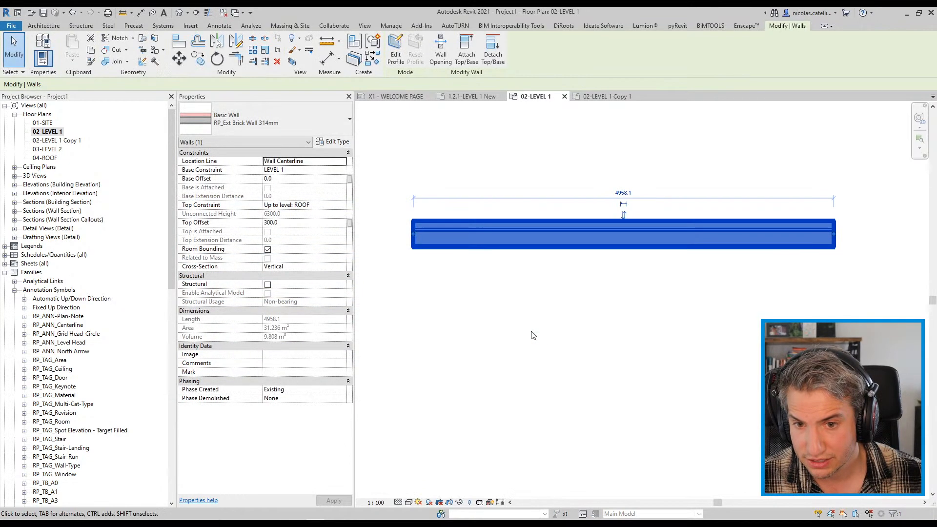
- In the freestanding wall type's structure, set the foreground cut pattern of the exterior finish layer's RP-Brick material to RP-Brick
{"action": "left_click", "coordinate": [531, 332]}
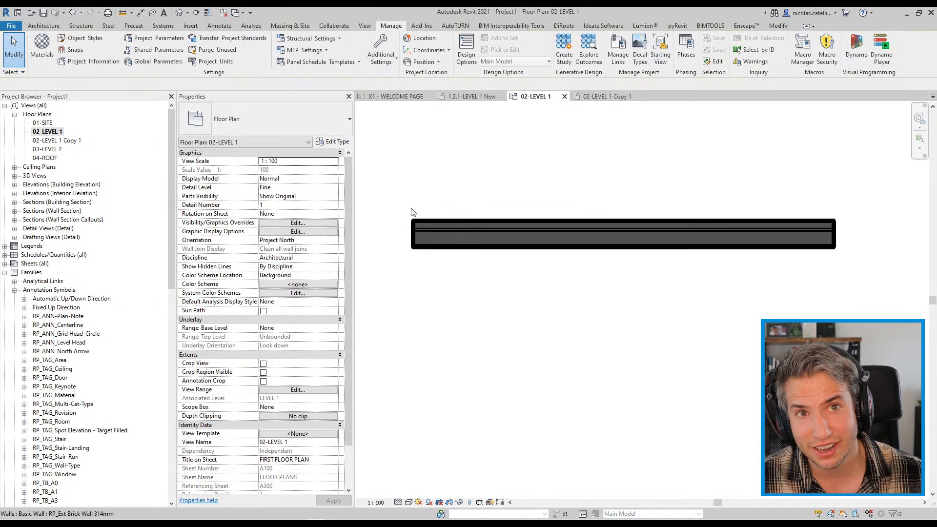
{"action": "scroll", "coordinate": [446, 225], "scroll_direction": "up", "scroll_amount": 3}
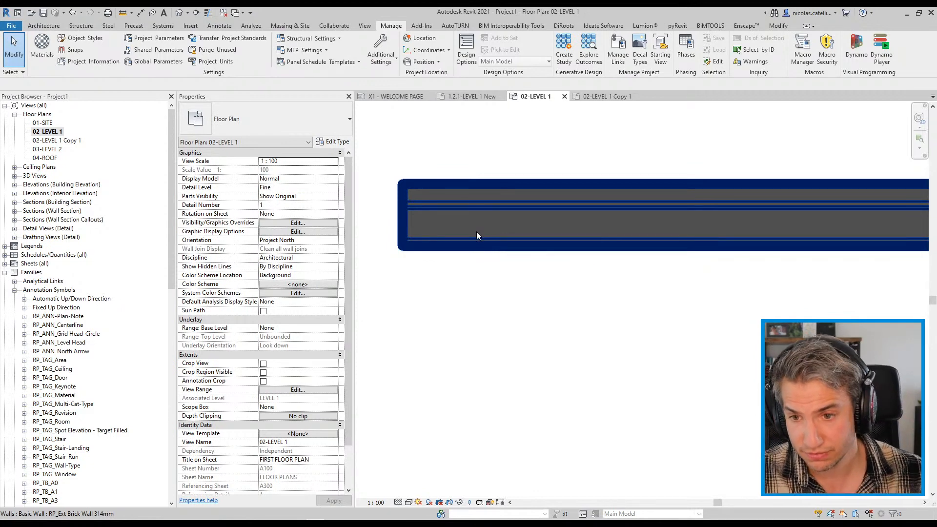
{"action": "left_click", "coordinate": [477, 232]}
{"action": "left_click", "coordinate": [332, 142]}
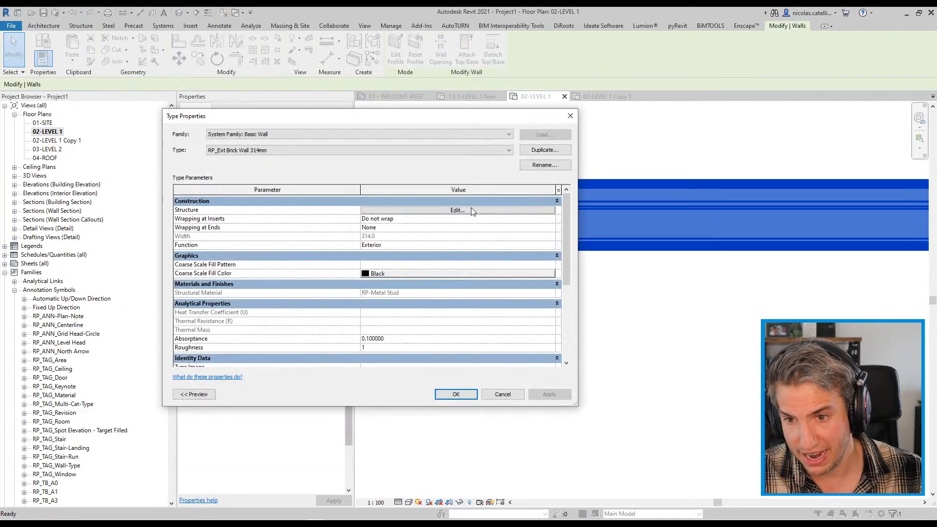
{"action": "left_click", "coordinate": [471, 210]}
{"action": "left_click", "coordinate": [351, 203]}
{"action": "left_click", "coordinate": [350, 201]}
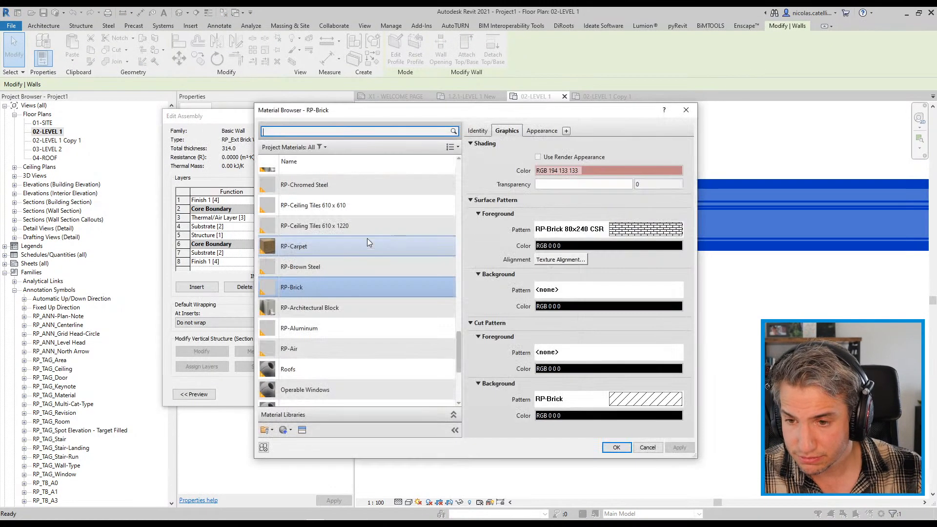
{"action": "left_click", "coordinate": [592, 360]}
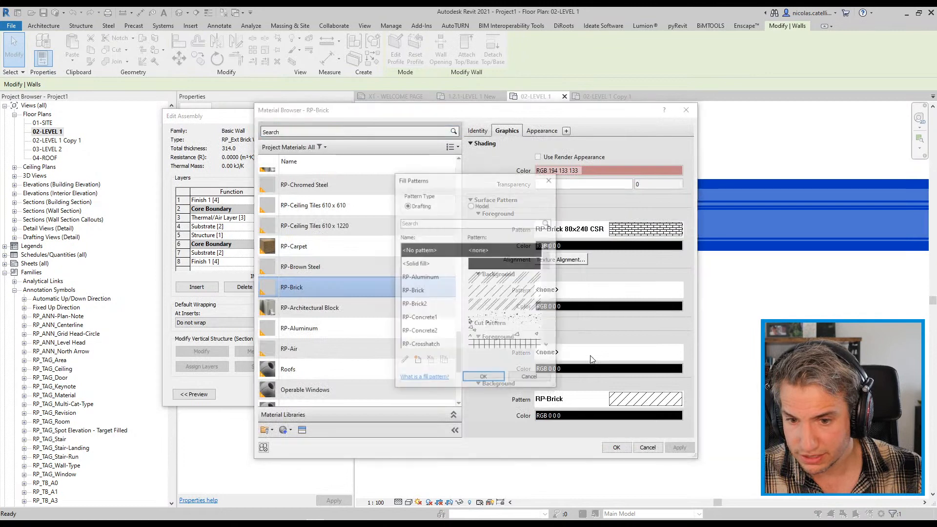
{"action": "left_click", "coordinate": [485, 292]}
{"action": "left_click", "coordinate": [484, 379]}
- Set the RP-Brick material's background cut pattern to <No pattern> and accept the changes to the wall type
{"action": "left_click", "coordinate": [586, 353]}
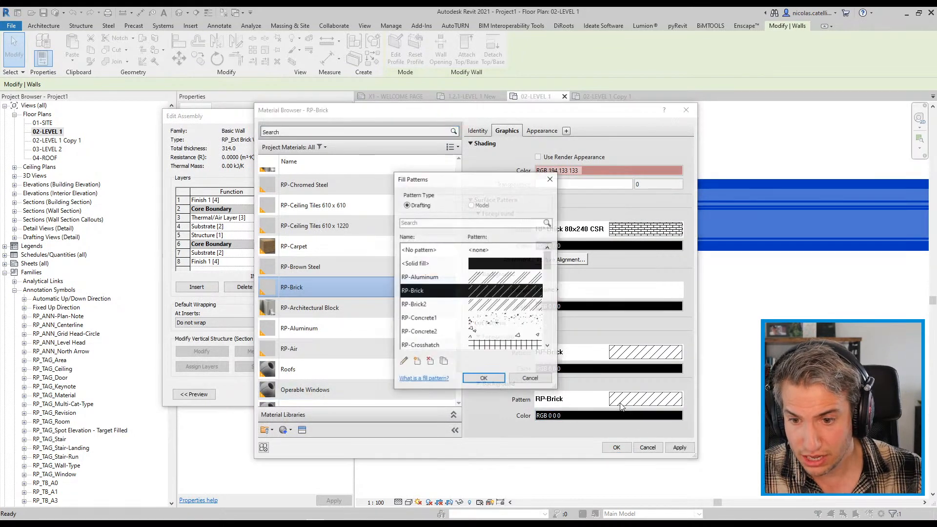
{"action": "left_click", "coordinate": [430, 362]}
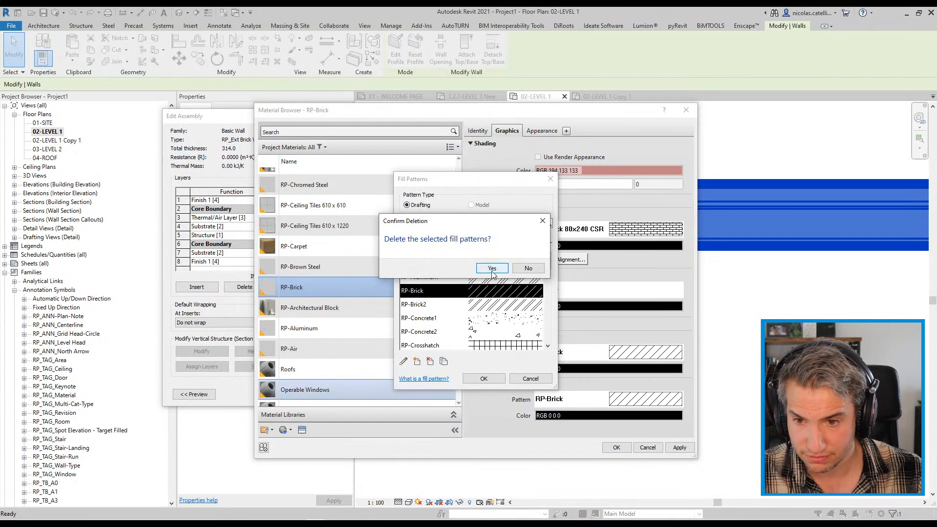
{"action": "left_click", "coordinate": [528, 268]}
{"action": "left_click", "coordinate": [432, 250]}
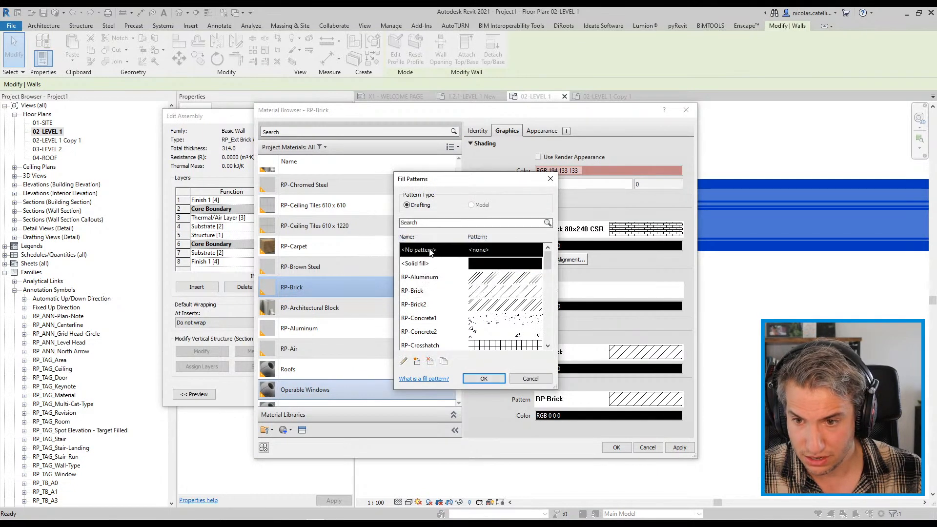
{"action": "left_click", "coordinate": [484, 379]}
{"action": "left_click", "coordinate": [617, 447]}
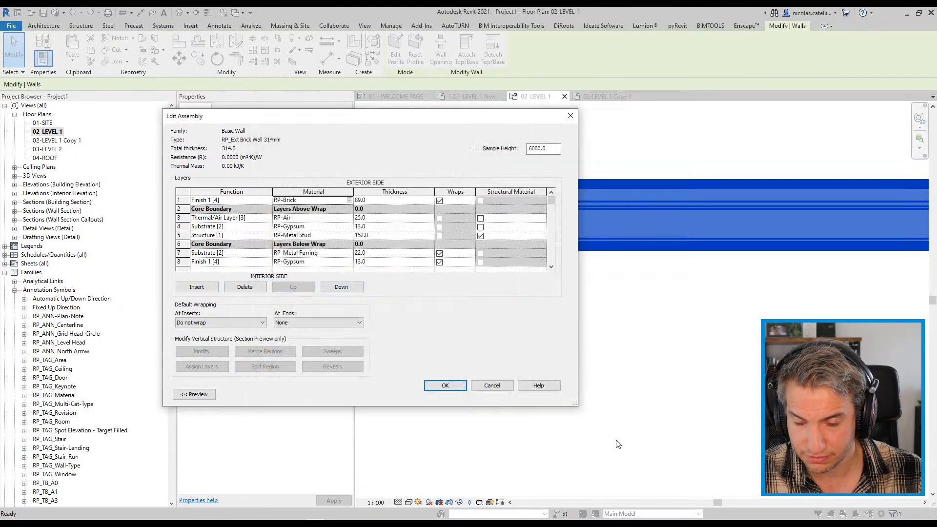
{"action": "left_click", "coordinate": [458, 385]}
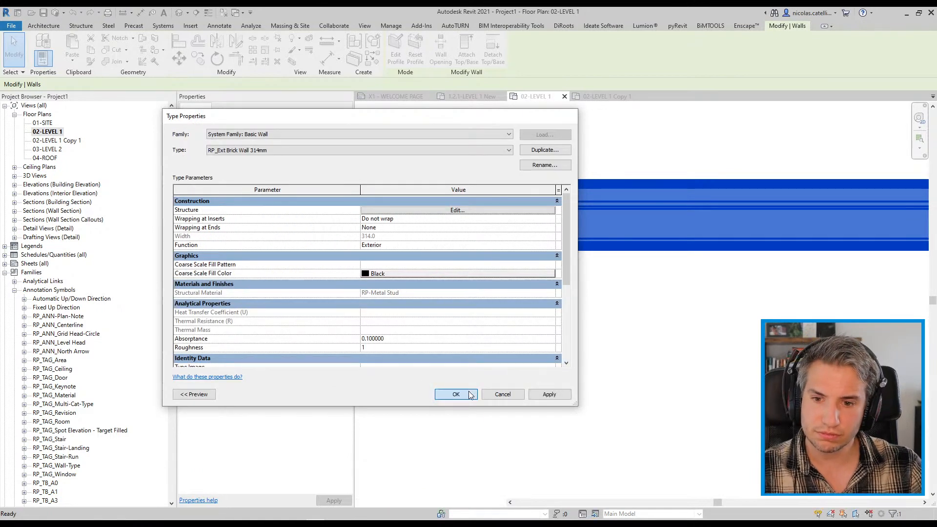
{"action": "left_click", "coordinate": [456, 394]}
{"action": "left_click", "coordinate": [597, 351]}
{"action": "scroll", "coordinate": [526, 322], "scroll_direction": "up", "scroll_amount": 1}
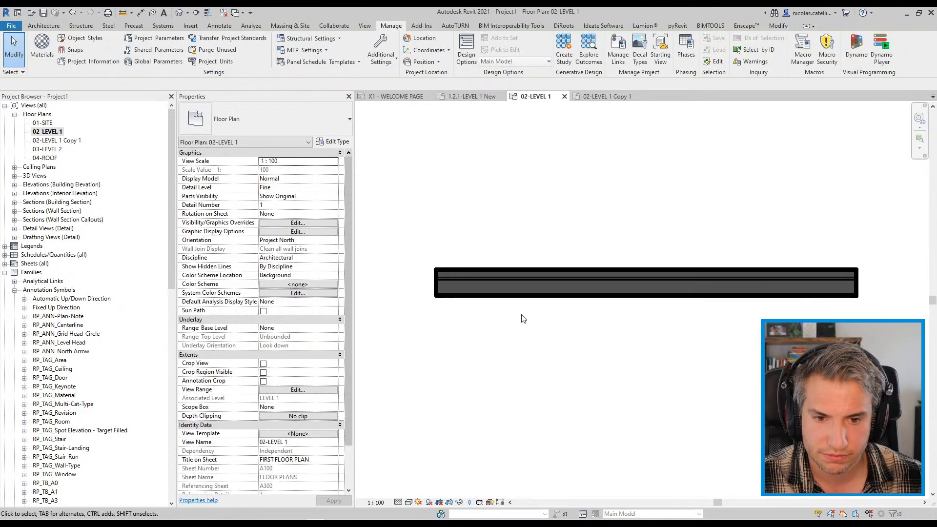
- Switch to the RP-LIVE-006-PHASES-Presentation PDF and review the Double Pattern pages on foreground and background patterns
{"action": "key", "text": "alt+Tab"}
{"action": "scroll", "coordinate": [543, 376], "scroll_direction": "up", "scroll_amount": 15}
{"action": "scroll", "coordinate": [544, 371], "scroll_direction": "up", "scroll_amount": 12}
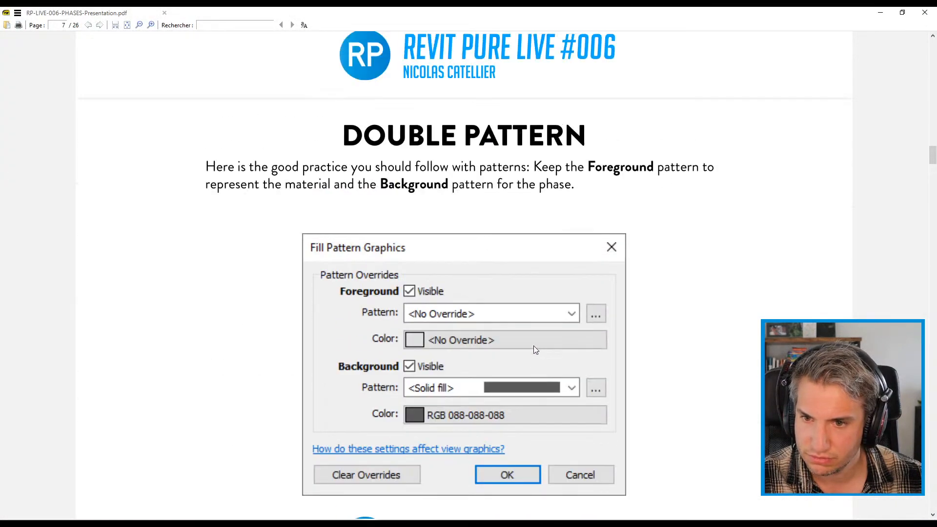
{"action": "scroll", "coordinate": [505, 317], "scroll_direction": "down", "scroll_amount": 10}
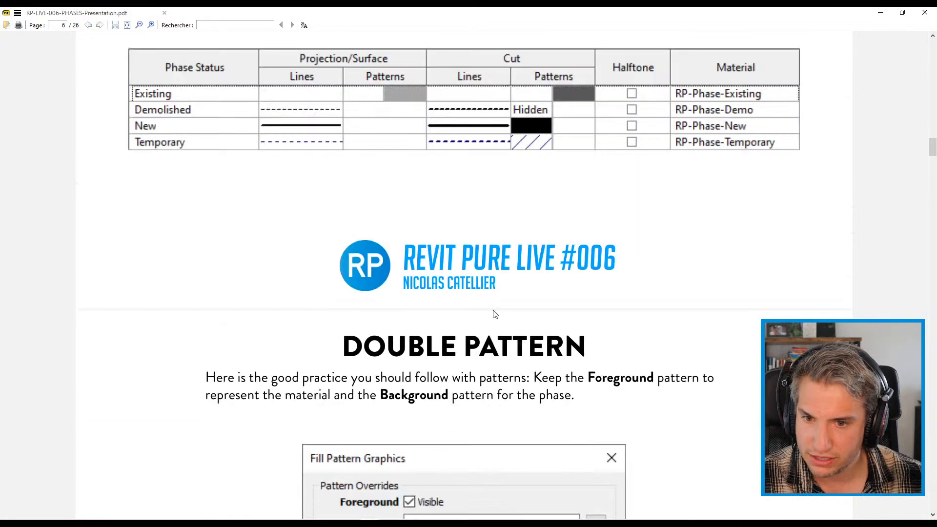
{"action": "scroll", "coordinate": [450, 243], "scroll_direction": "up", "scroll_amount": 2}
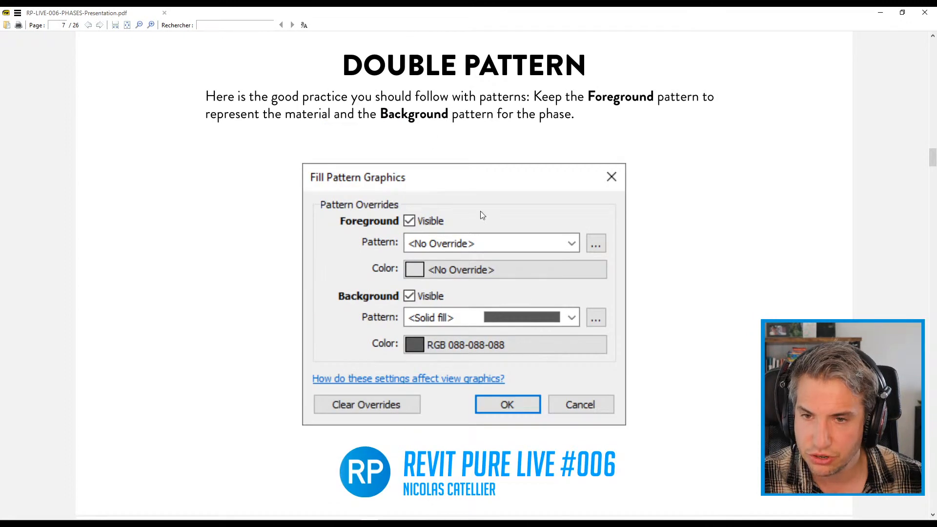
{"action": "scroll", "coordinate": [461, 268], "scroll_direction": "down", "scroll_amount": 8}
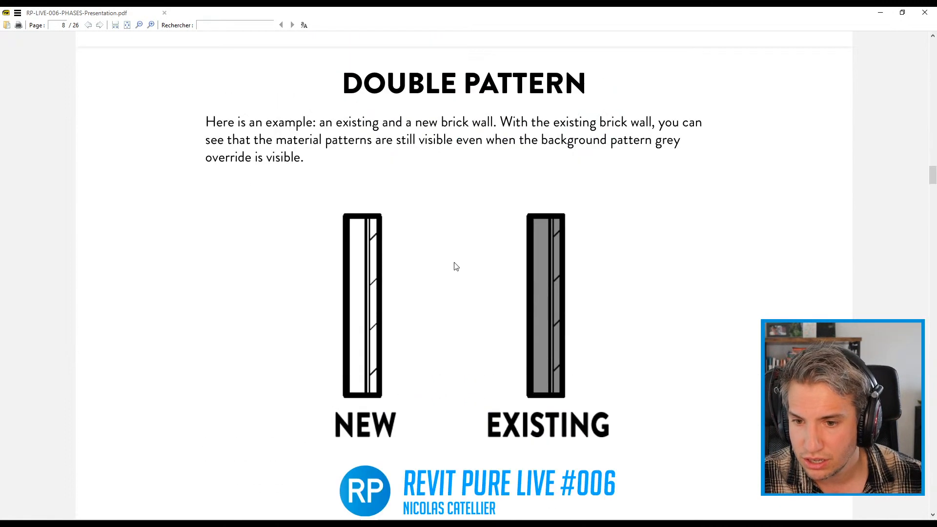
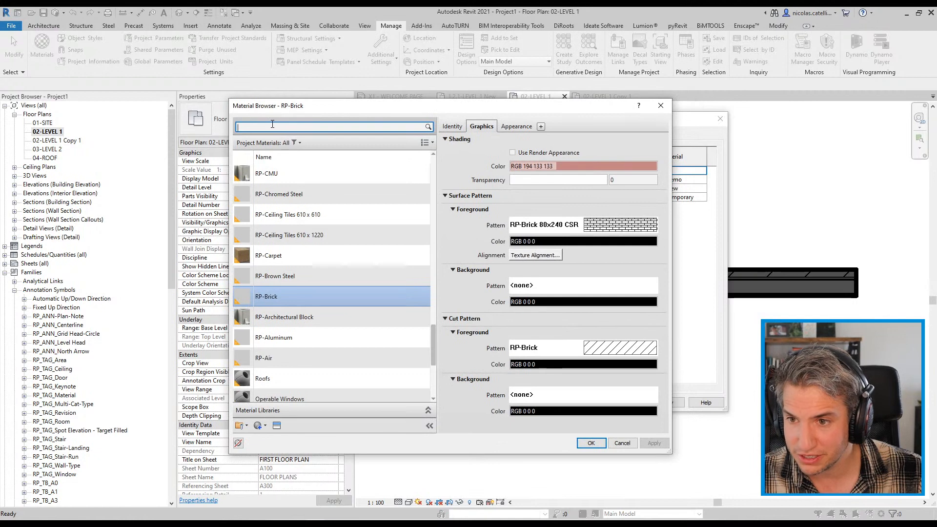
- Assign the RP-Phase-Existing material to the Existing phase status and apply the phasing graphic overrides
{"action": "type", "text": "phase"}
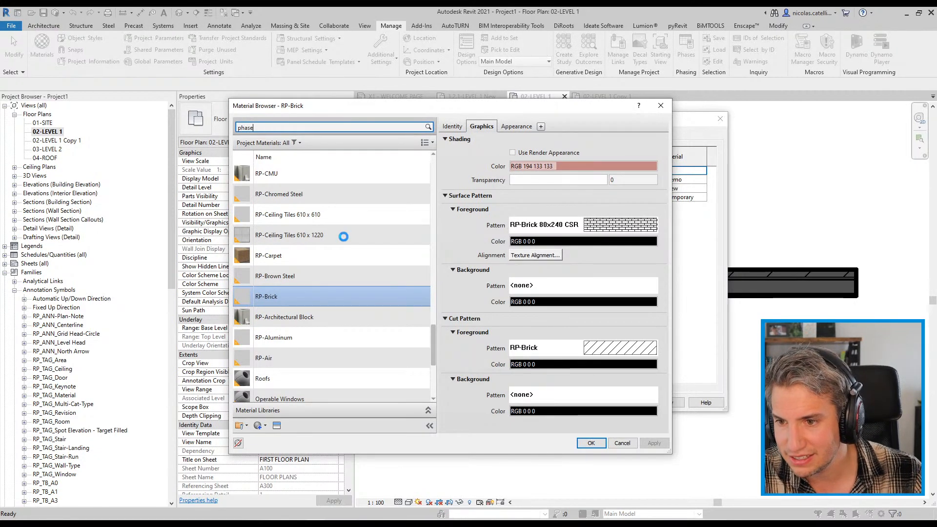
{"action": "double_click", "coordinate": [339, 228]}
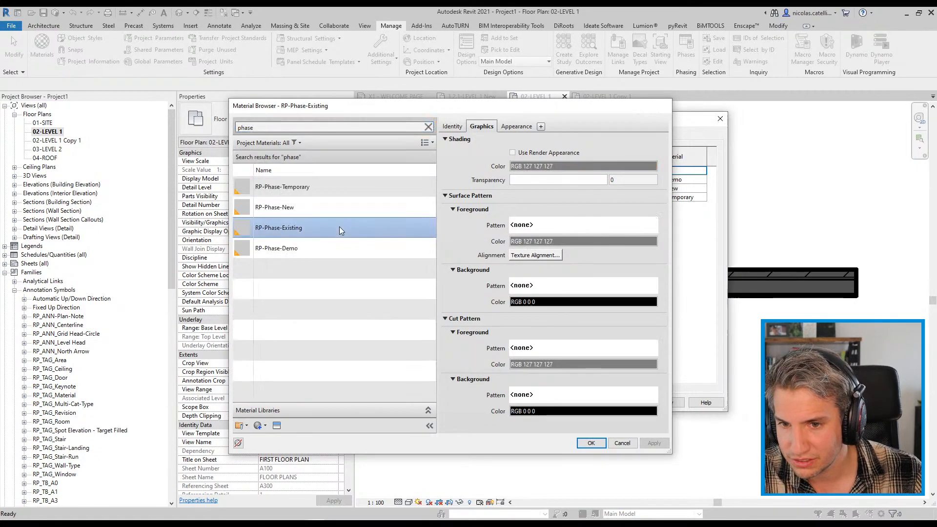
{"action": "left_click", "coordinate": [663, 404]}
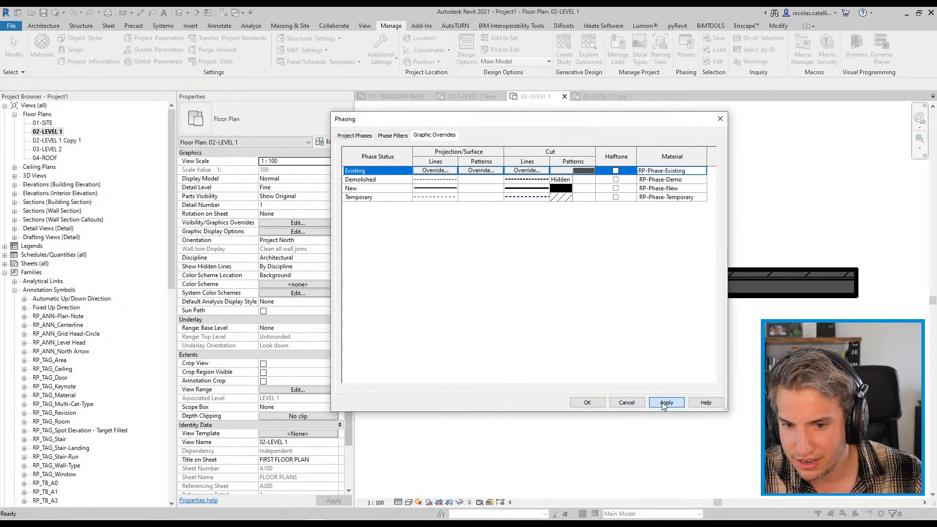
{"action": "left_click", "coordinate": [587, 403]}
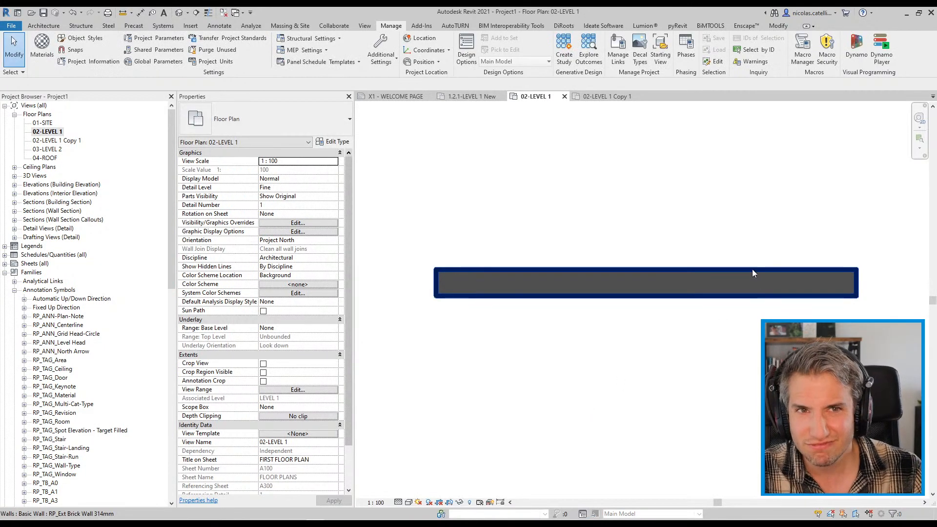
- In the phasing graphic overrides, set the foreground cut pattern of the Existing status's RP-Phase-Existing material to RP-Aluminum
{"action": "left_click", "coordinate": [686, 51]}
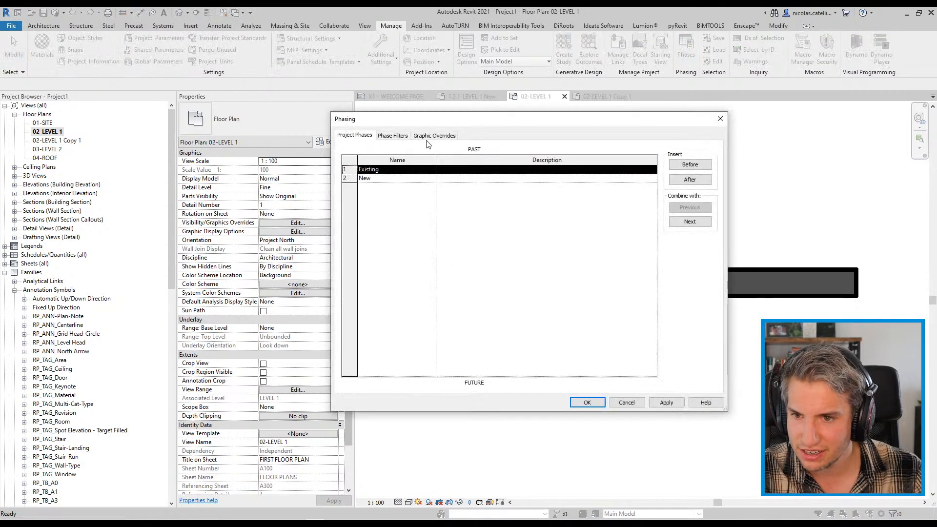
{"action": "left_click", "coordinate": [429, 136]}
{"action": "left_click", "coordinate": [705, 171]}
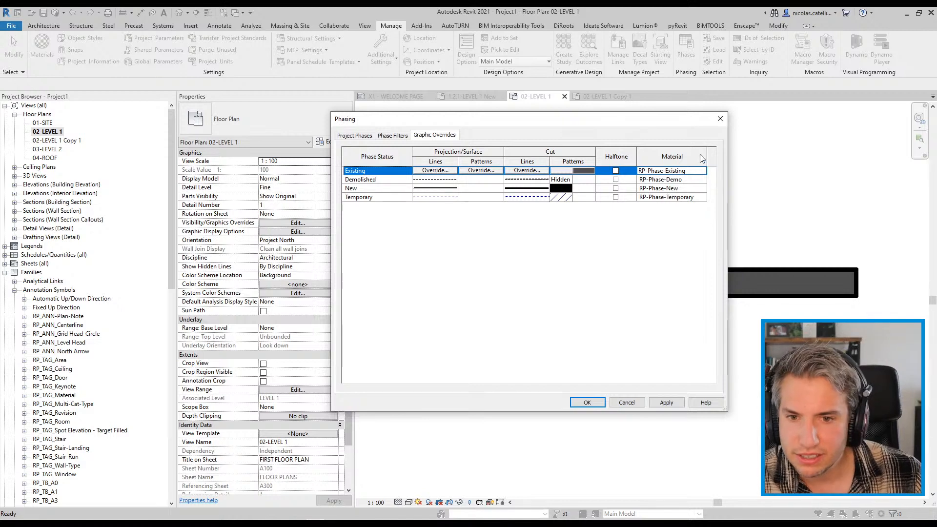
{"action": "left_click", "coordinate": [683, 171]}
{"action": "left_click", "coordinate": [702, 170]}
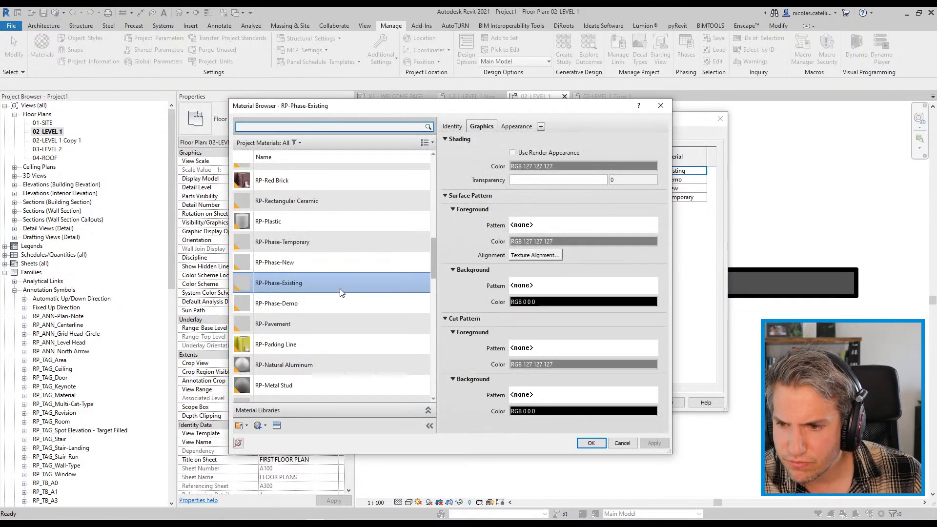
{"action": "left_click", "coordinate": [528, 348]}
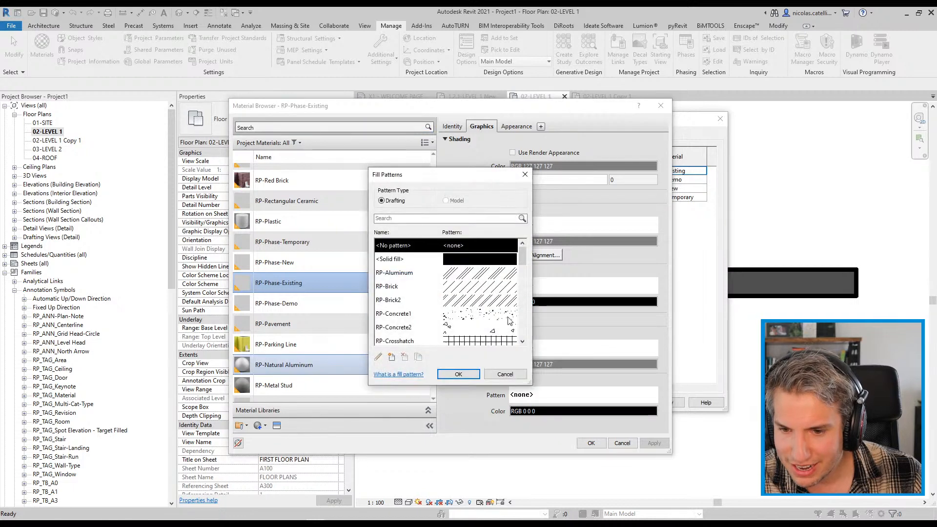
{"action": "left_click", "coordinate": [460, 289]}
{"action": "left_click", "coordinate": [461, 276]}
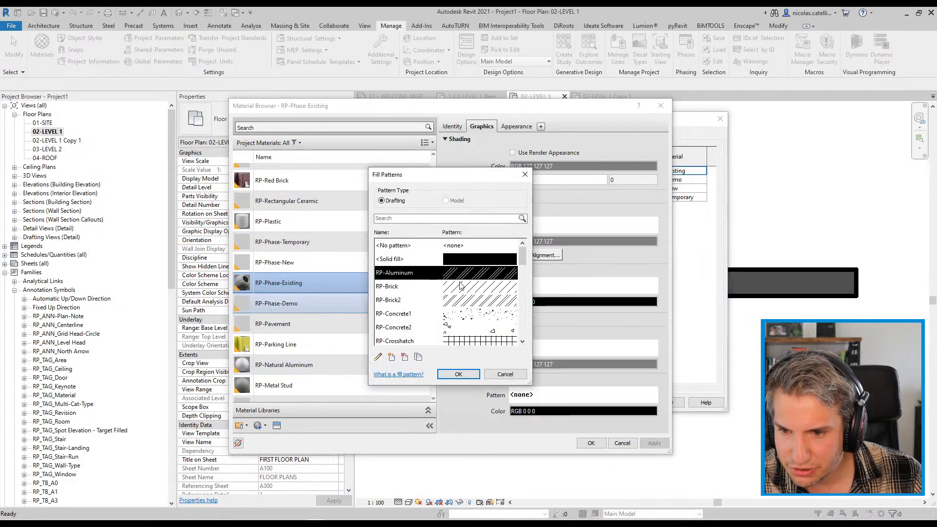
{"action": "left_click", "coordinate": [458, 374]}
- Set the RP-Phase-Existing material's foreground cut pattern color to RGB 67-213-224 and accept the phasing changes
{"action": "left_click", "coordinate": [547, 364]}
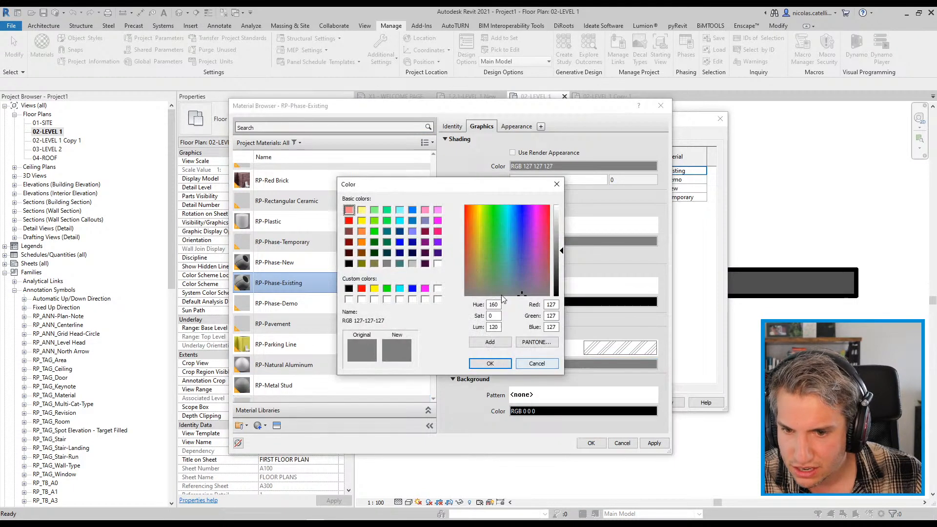
{"action": "left_click", "coordinate": [508, 231]}
{"action": "left_click", "coordinate": [561, 248]}
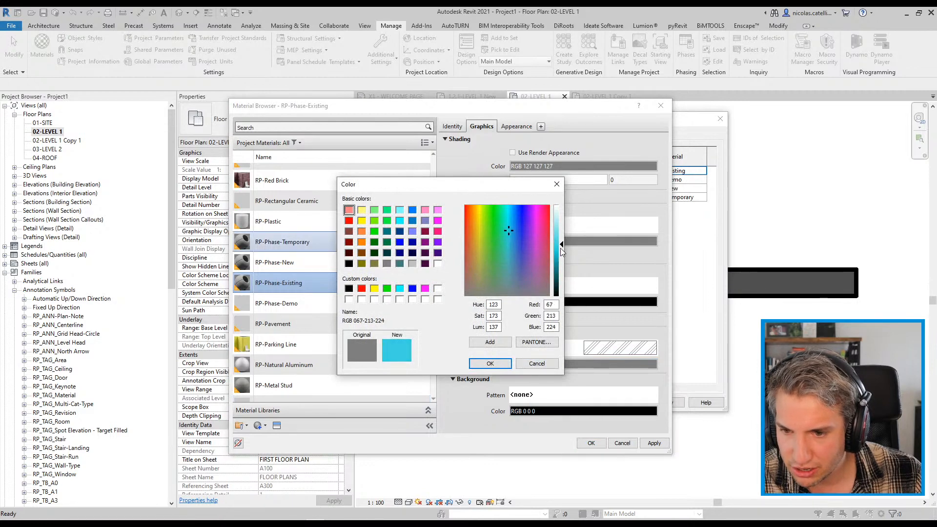
{"action": "left_click", "coordinate": [491, 363]}
{"action": "left_click", "coordinate": [591, 444]}
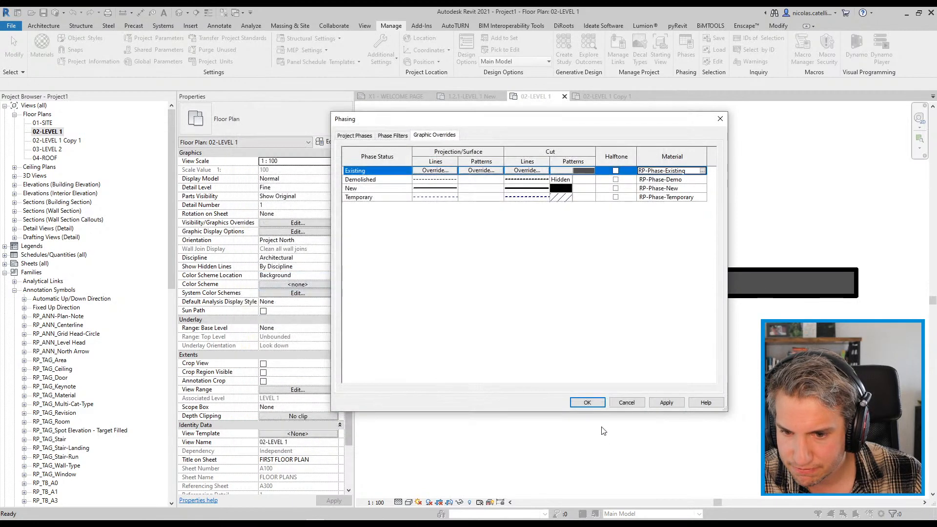
{"action": "left_click", "coordinate": [593, 404]}
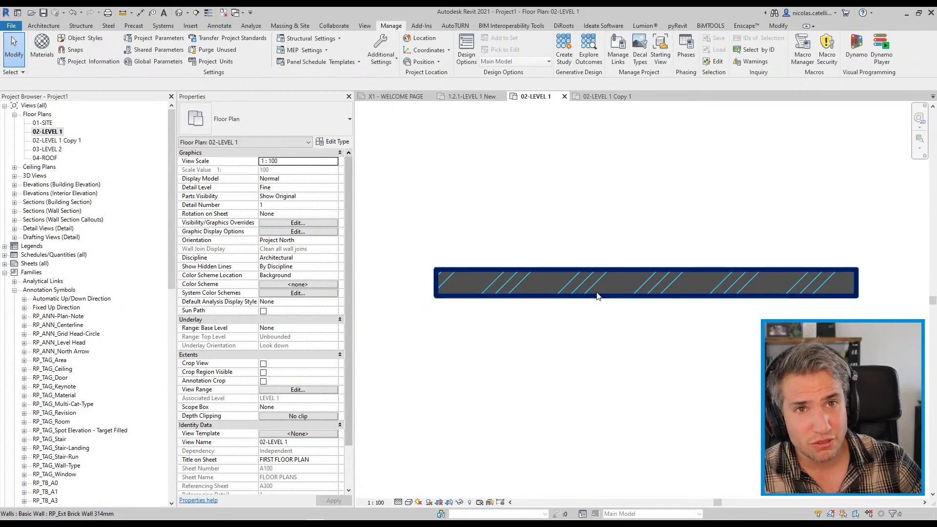
- In the phasing graphic overrides, set the RP-Phase-Existing material's foreground cut pattern to <No pattern> and accept the changes
{"action": "left_click", "coordinate": [687, 49]}
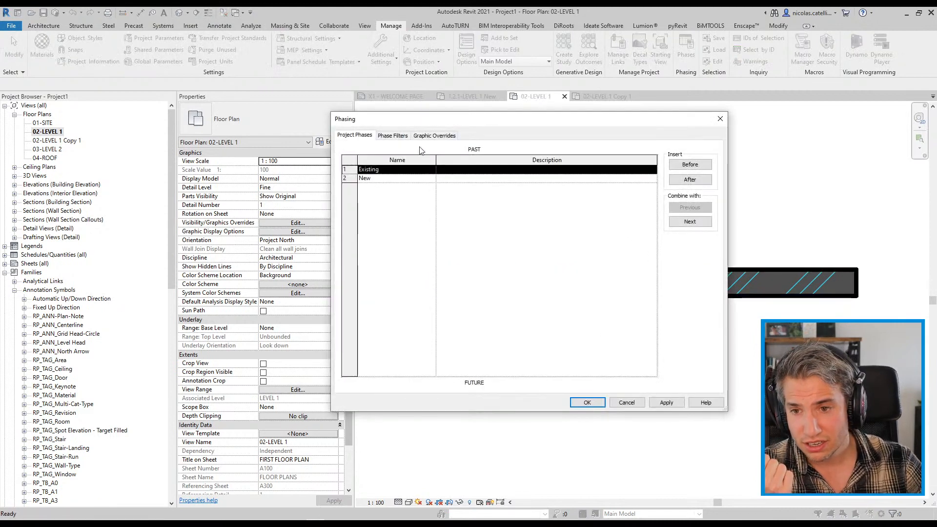
{"action": "left_click", "coordinate": [432, 135]}
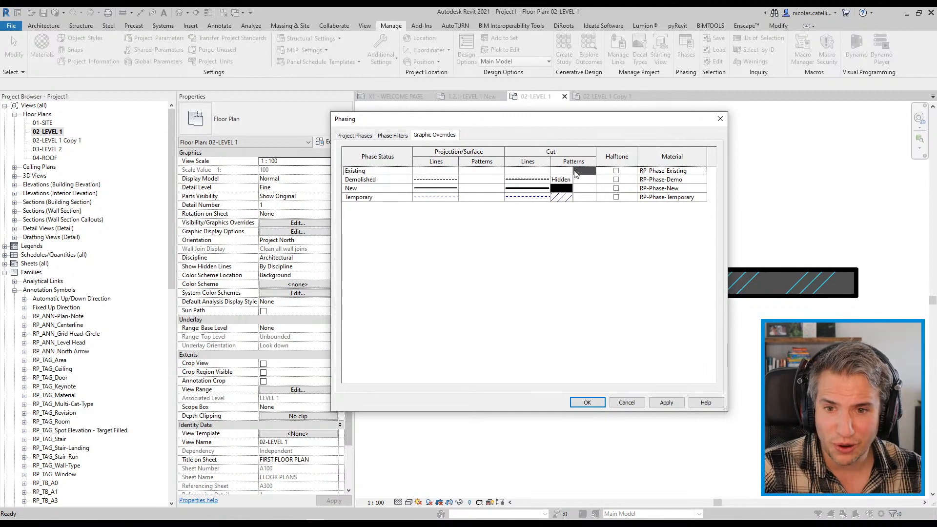
{"action": "left_click", "coordinate": [683, 171]}
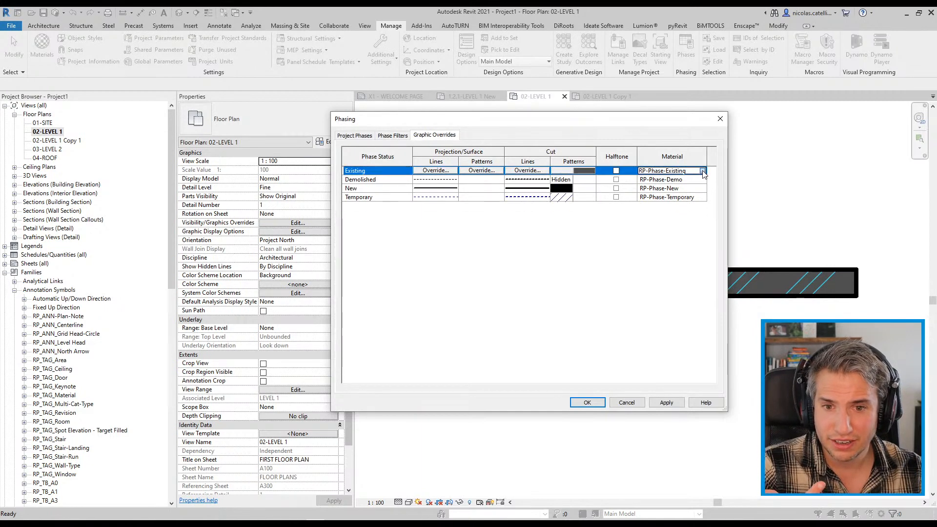
{"action": "left_click", "coordinate": [703, 171]}
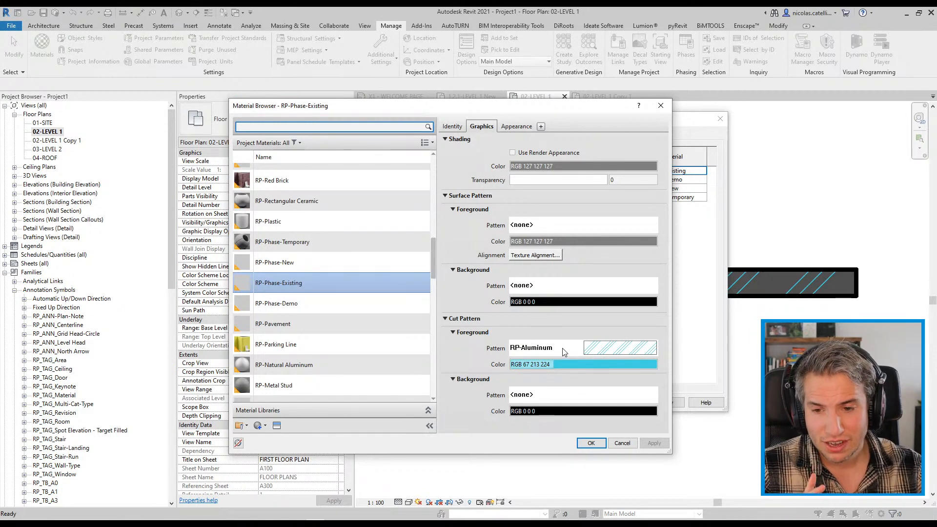
{"action": "left_click", "coordinate": [592, 351]}
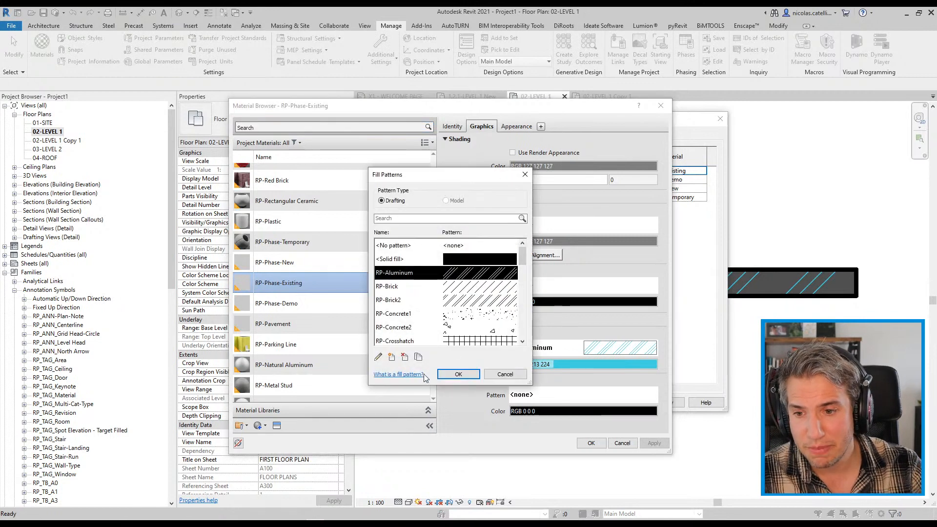
{"action": "left_click", "coordinate": [404, 357]}
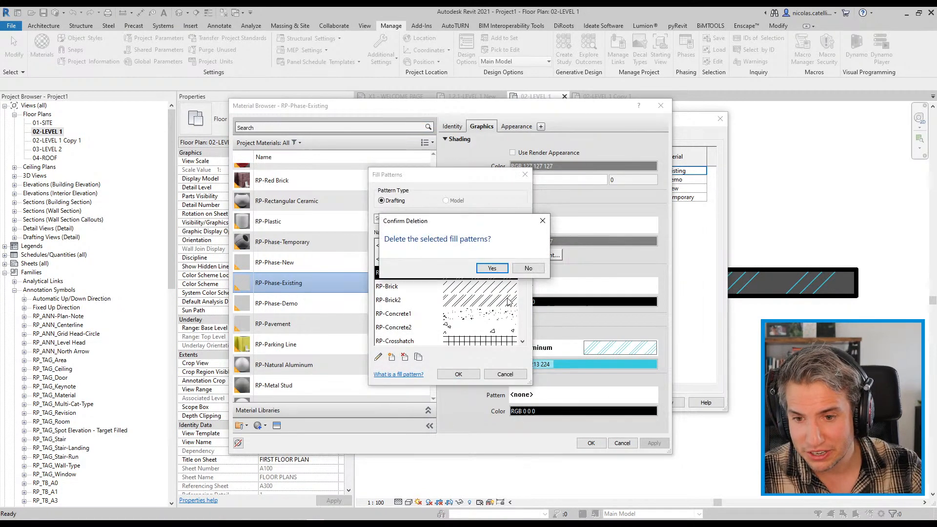
{"action": "left_click", "coordinate": [523, 270]}
{"action": "left_click", "coordinate": [402, 249]}
{"action": "left_click", "coordinate": [459, 374]}
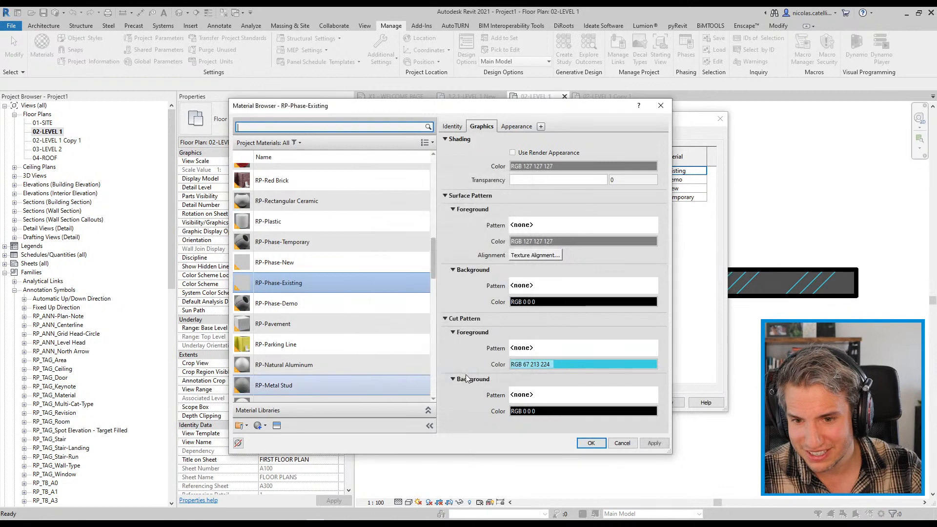
{"action": "left_click", "coordinate": [592, 443]}
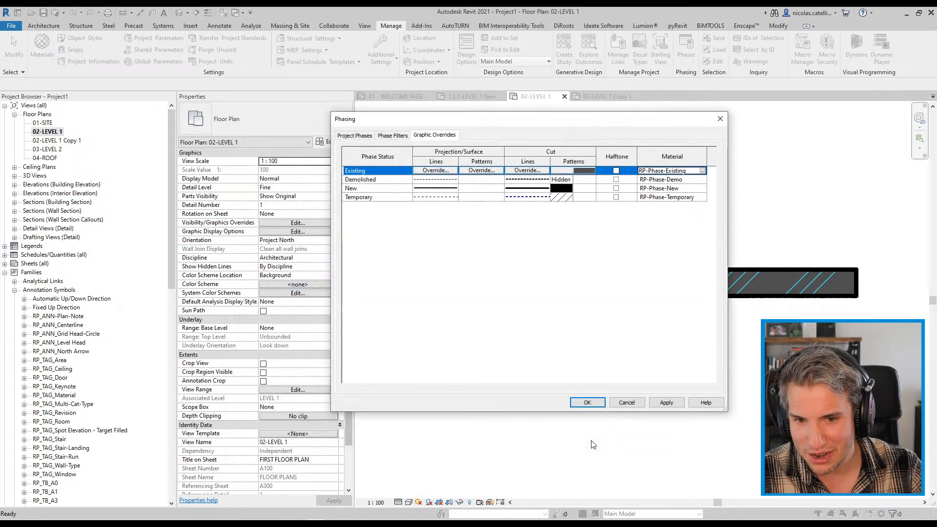
{"action": "left_click", "coordinate": [589, 402]}
{"action": "left_click", "coordinate": [669, 296]}
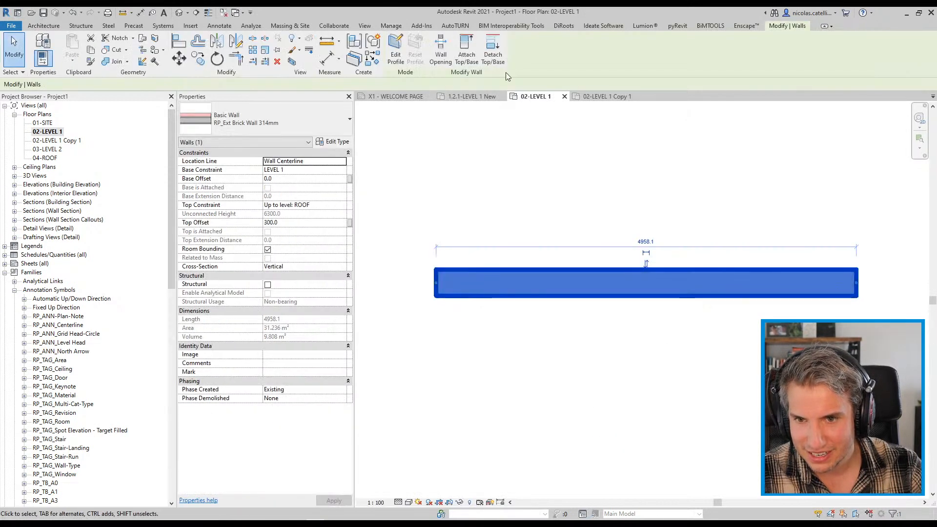
{"action": "key", "text": "Escape"}
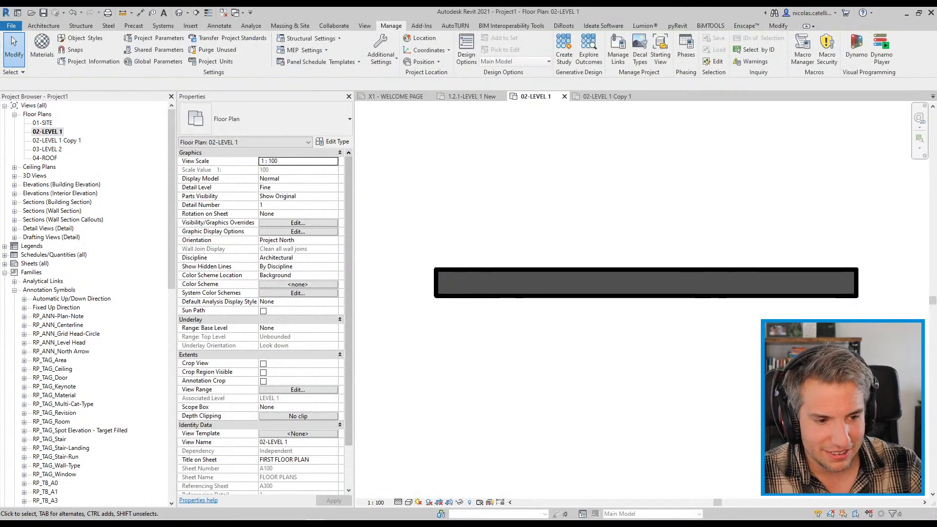
- Switch to the RP-LIVE-006-PHASES-Presentation PDF, review the Phase Material Override page, and return to Revit
{"action": "key", "text": "alt+Tab"}
{"action": "scroll", "coordinate": [333, 256], "scroll_direction": "down", "scroll_amount": 10}
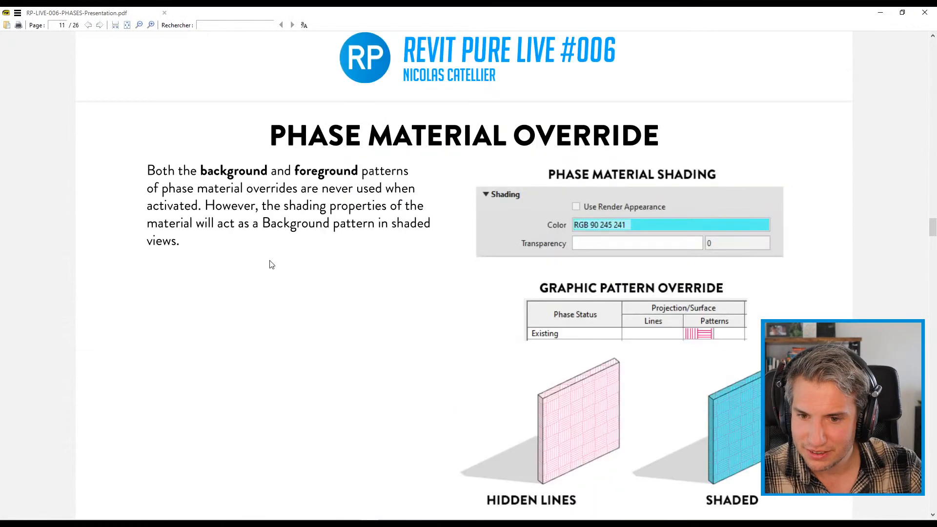
{"action": "scroll", "coordinate": [273, 259], "scroll_direction": "down", "scroll_amount": 1}
{"action": "scroll", "coordinate": [276, 254], "scroll_direction": "up", "scroll_amount": 1}
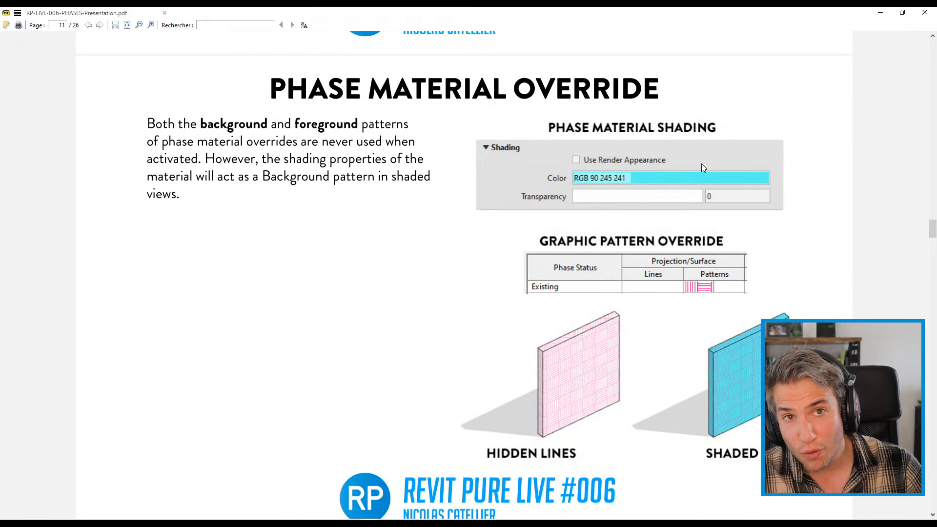
{"action": "left_click", "coordinate": [881, 14]}
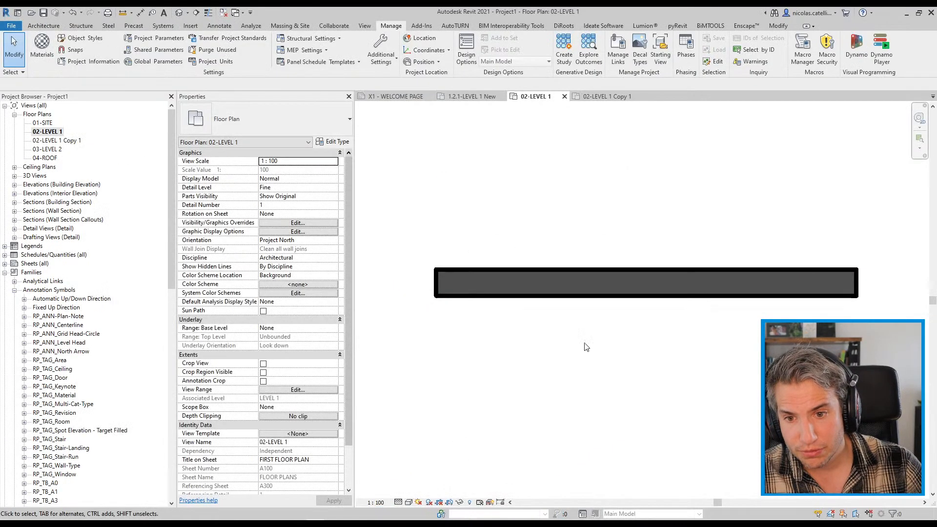
- Open the default 3D view, orient it to show the freestanding wall beside the building's demolished front, and turn on shadows
{"action": "left_click", "coordinate": [364, 25]}
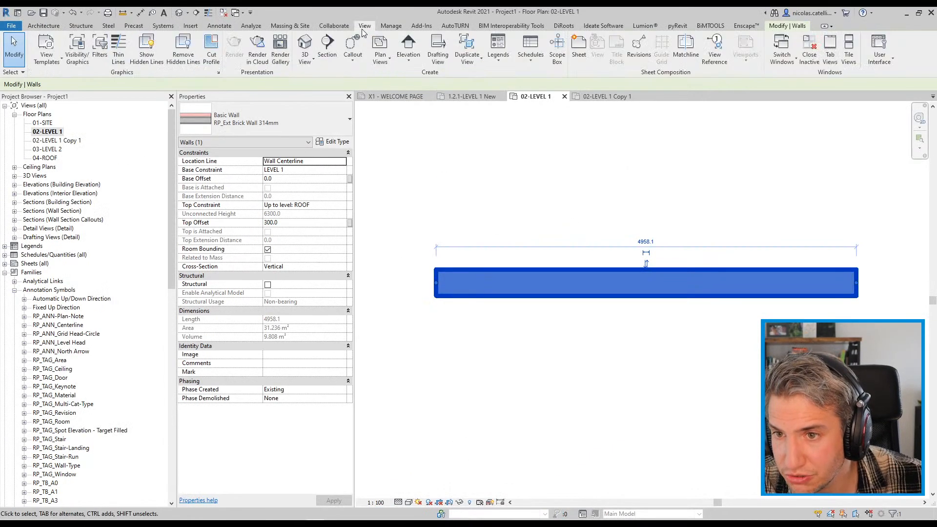
{"action": "left_click", "coordinate": [304, 43]}
{"action": "key", "text": "Escape"}
{"action": "scroll", "coordinate": [584, 267], "scroll_direction": "down", "scroll_amount": 3}
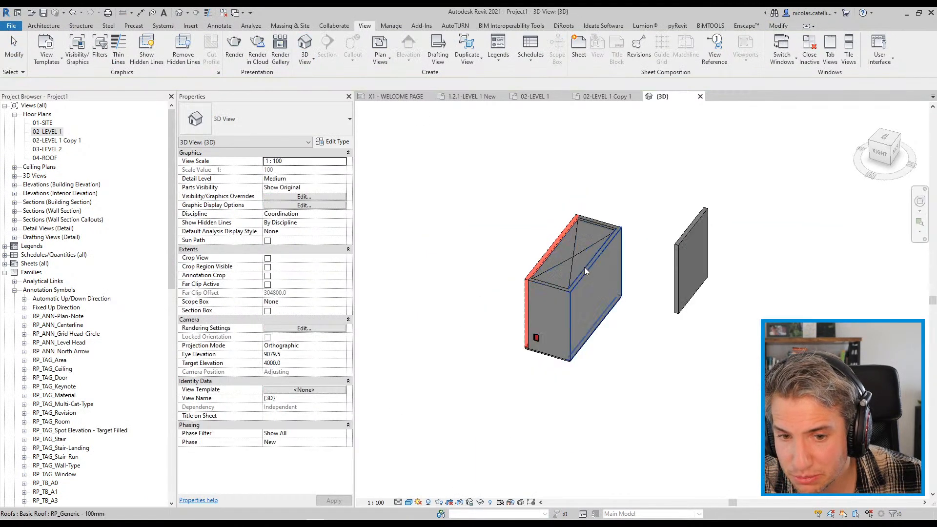
{"action": "middle_click_drag", "start_coordinate": [585, 267], "coordinate": [390, 364], "text": "shift"}
{"action": "middle_click_drag", "start_coordinate": [683, 337], "coordinate": [498, 320], "text": "shift"}
{"action": "scroll", "coordinate": [459, 279], "scroll_direction": "up", "scroll_amount": 5}
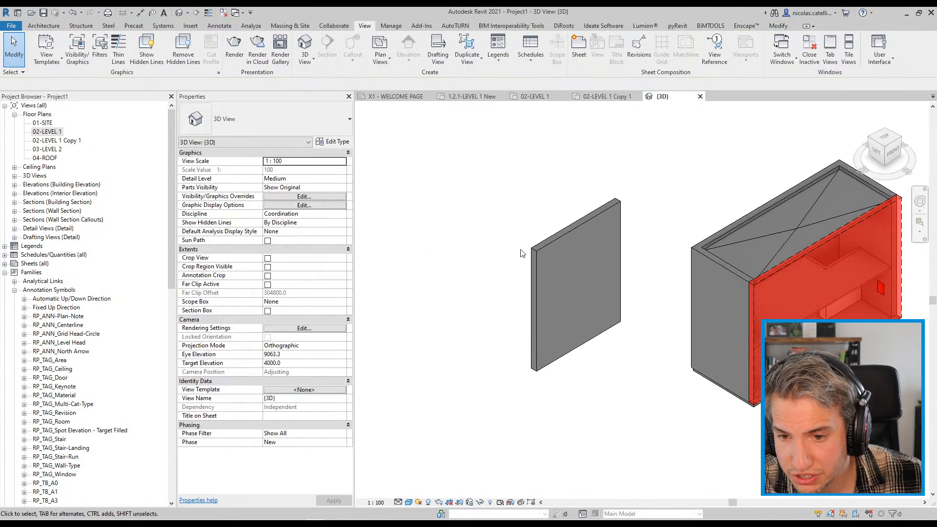
{"action": "scroll", "coordinate": [459, 262], "scroll_direction": "down", "scroll_amount": 2}
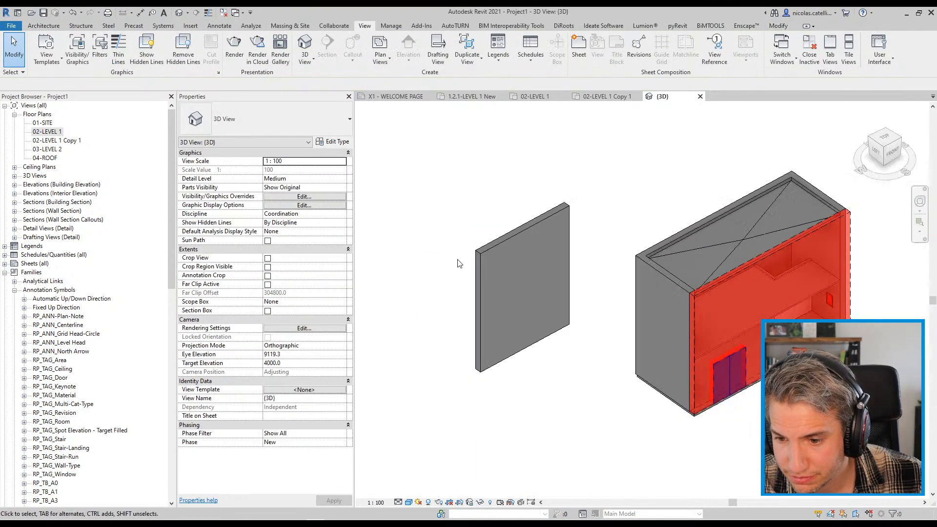
{"action": "middle_click_drag", "start_coordinate": [403, 285], "coordinate": [441, 314]}
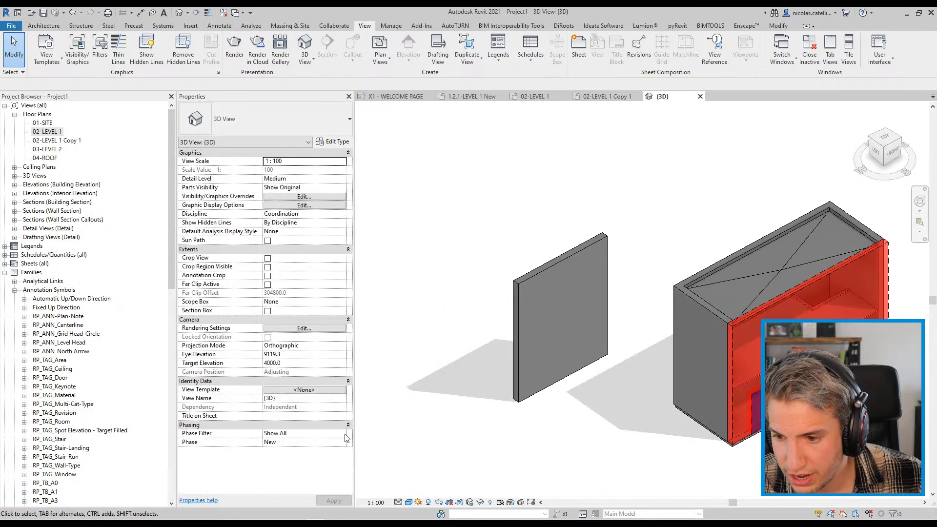
- Set the 3D view's phase filter to RP LIVE
{"action": "left_click", "coordinate": [344, 434]}
{"action": "left_click", "coordinate": [285, 442]}
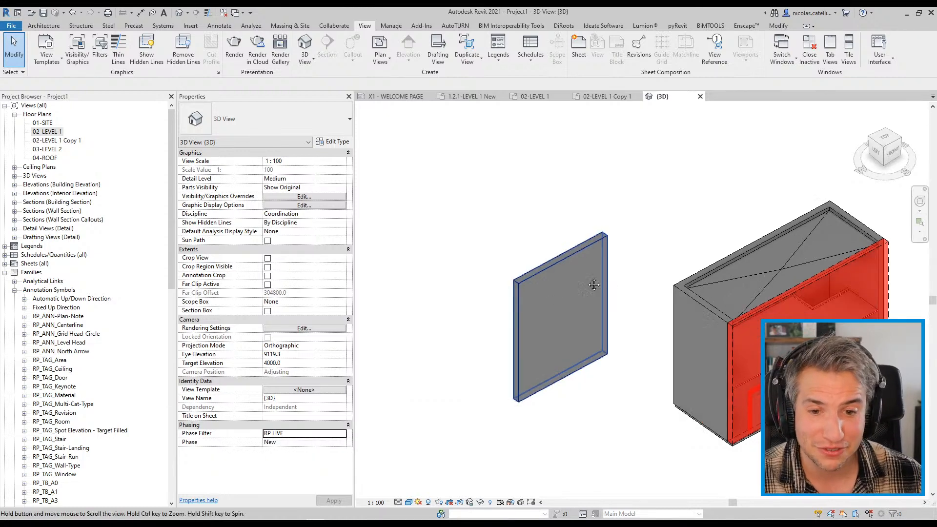
{"action": "middle_click_drag", "start_coordinate": [606, 293], "coordinate": [539, 235]}
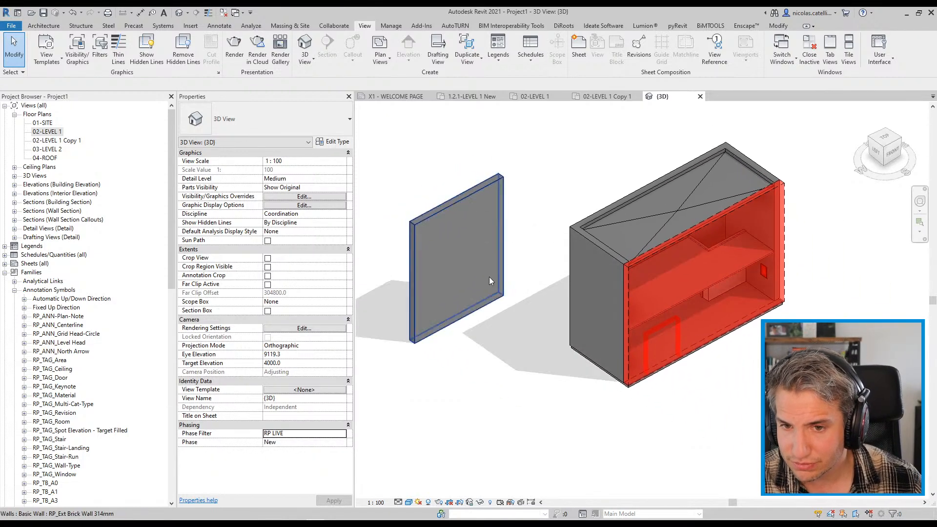
{"action": "left_click", "coordinate": [425, 215]}
{"action": "key", "text": "Escape"}
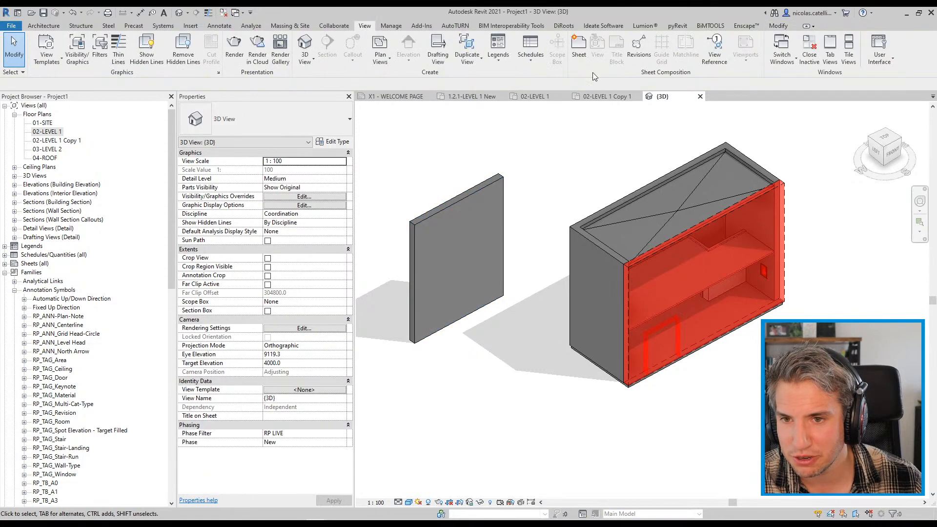
- In the phasing graphic overrides, set the RP-Phase-Existing material's shading color to RGB 7-248-26 and accept the changes
{"action": "left_click", "coordinate": [396, 26]}
{"action": "left_click", "coordinate": [677, 57]}
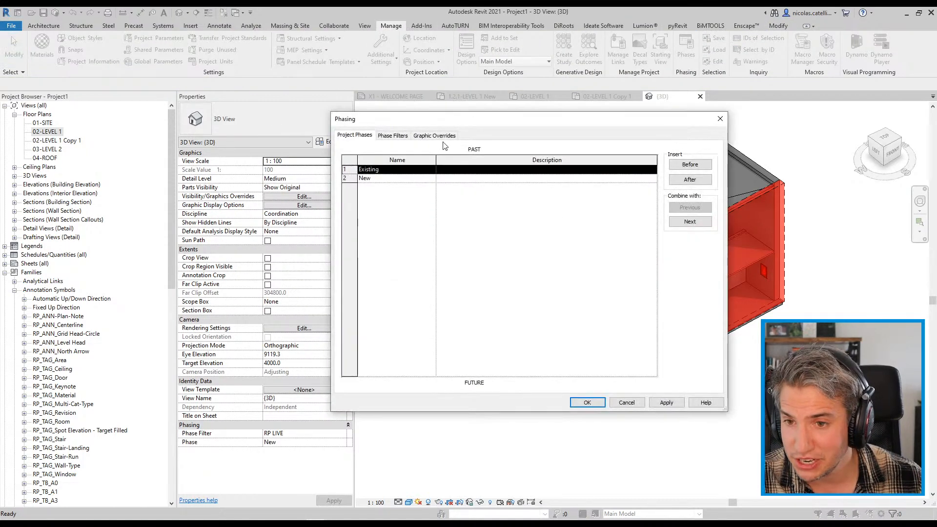
{"action": "left_click", "coordinate": [436, 135]}
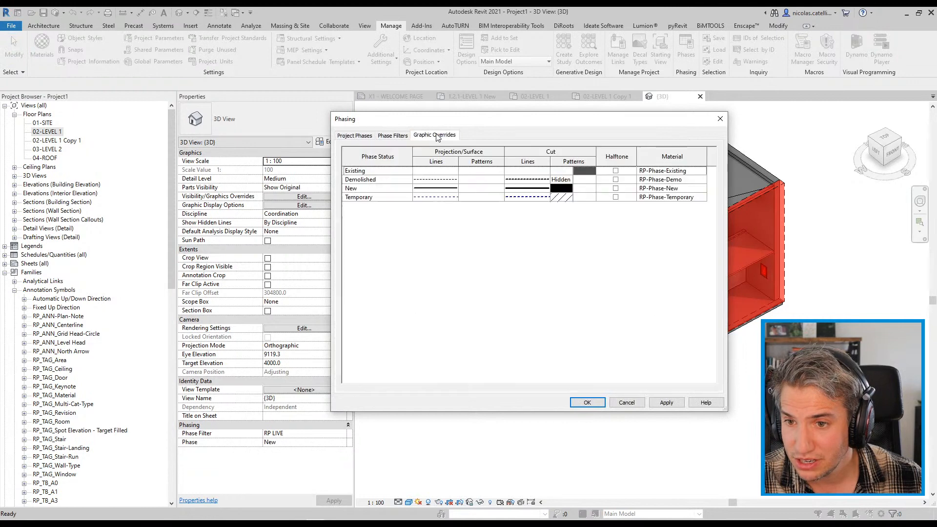
{"action": "left_click", "coordinate": [697, 171]}
{"action": "left_click", "coordinate": [704, 171]}
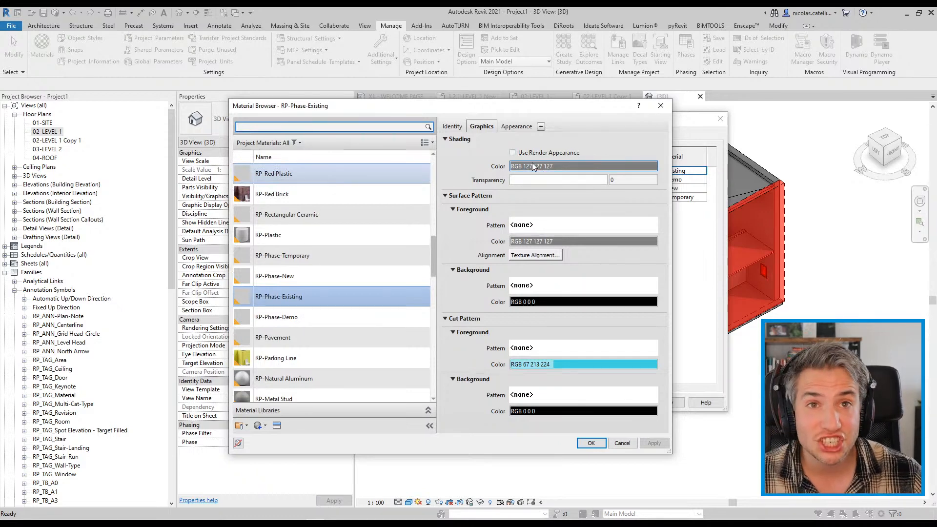
{"action": "left_click", "coordinate": [532, 165]}
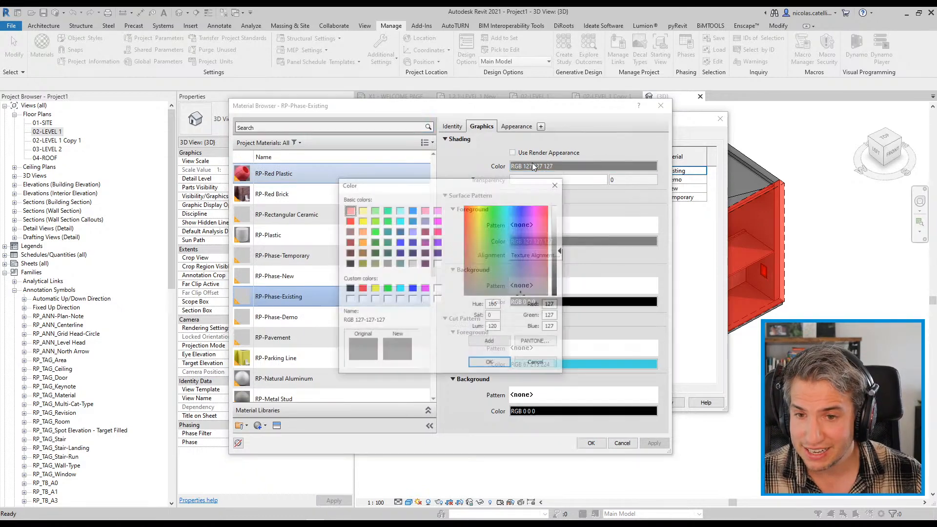
{"action": "left_click", "coordinate": [507, 215]}
{"action": "left_click", "coordinate": [494, 212]}
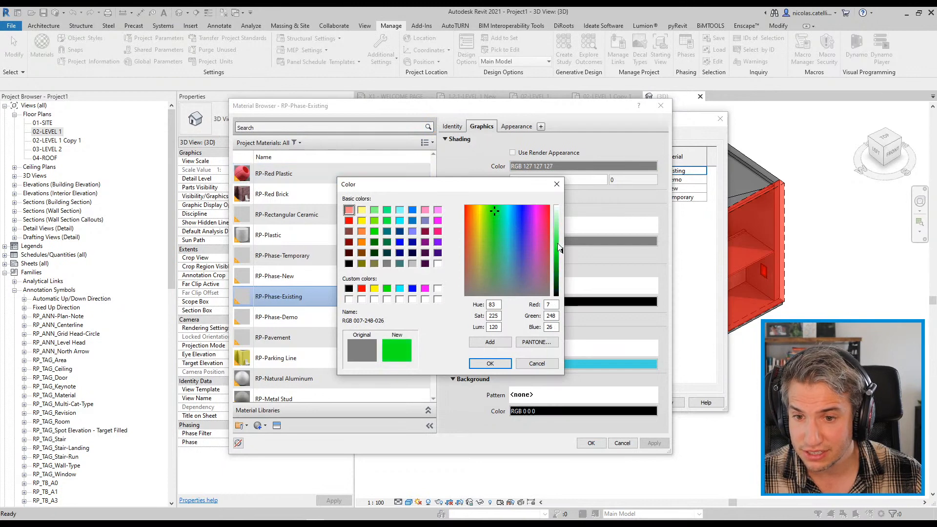
{"action": "left_click", "coordinate": [496, 365]}
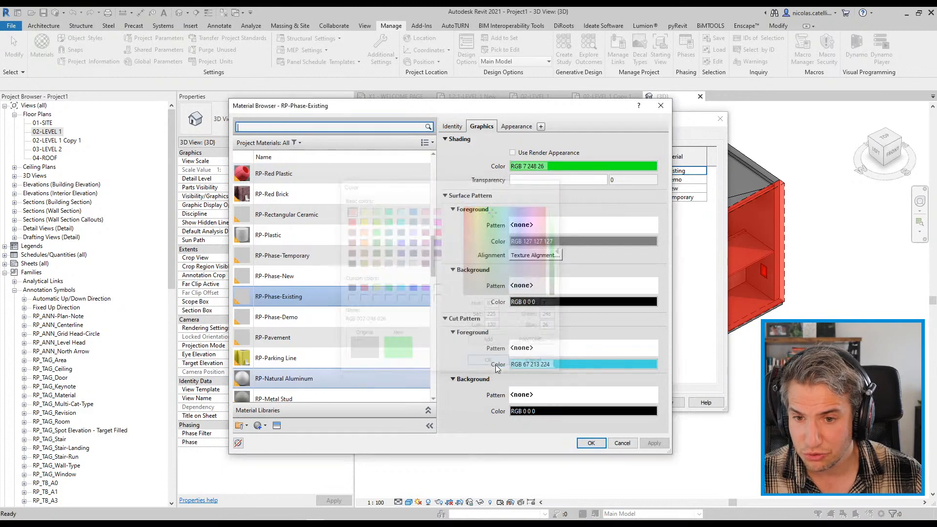
{"action": "left_click", "coordinate": [591, 443]}
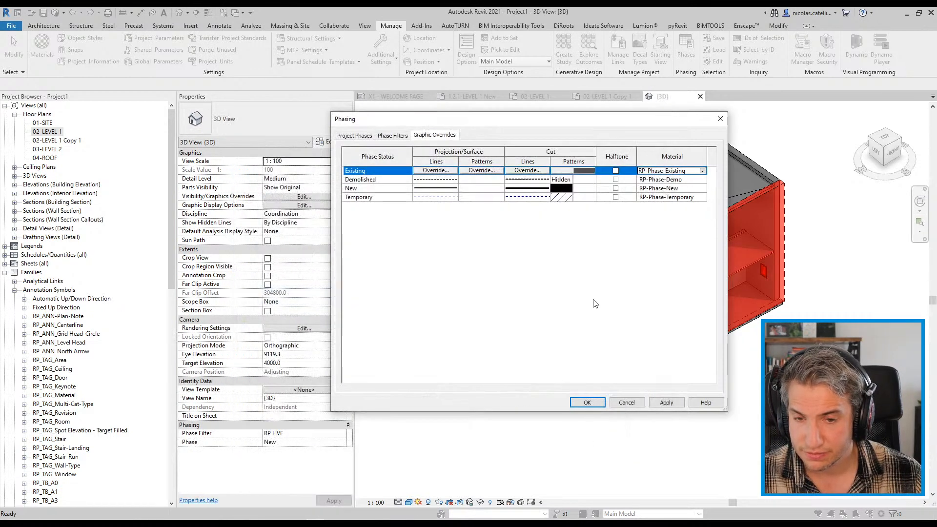
{"action": "left_click", "coordinate": [587, 403]}
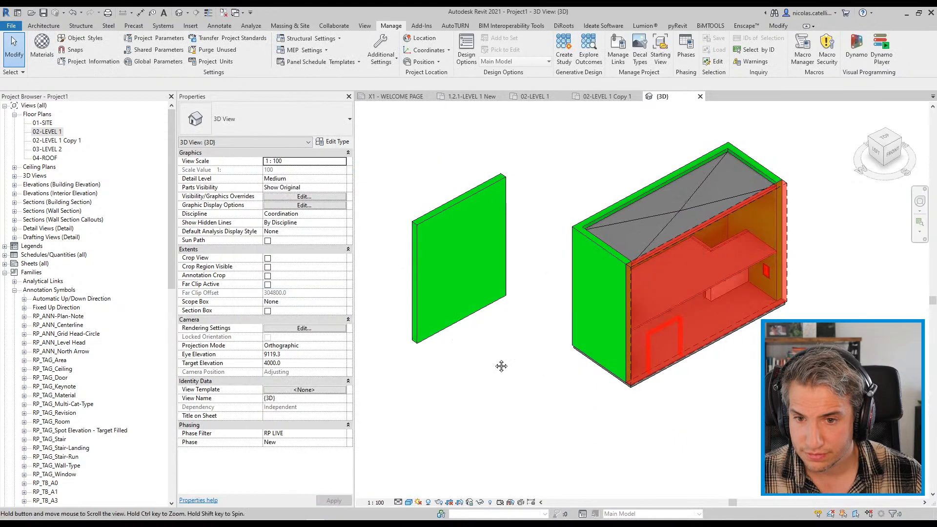
{"action": "middle_click_drag", "start_coordinate": [501, 367], "coordinate": [537, 371]}
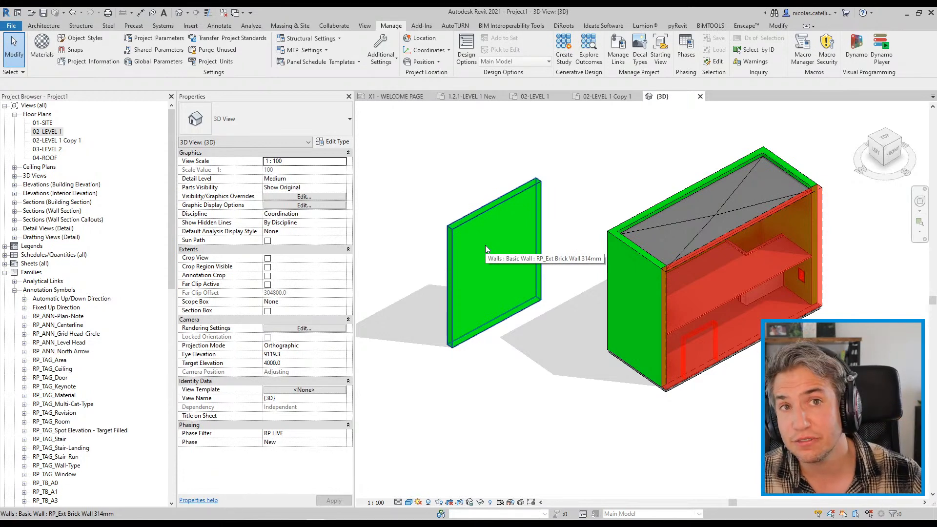
- Compare the 3D view in the Hidden Line and Consistent Colors visual styles, and leave it set to Shaded
{"action": "left_click", "coordinate": [409, 502]}
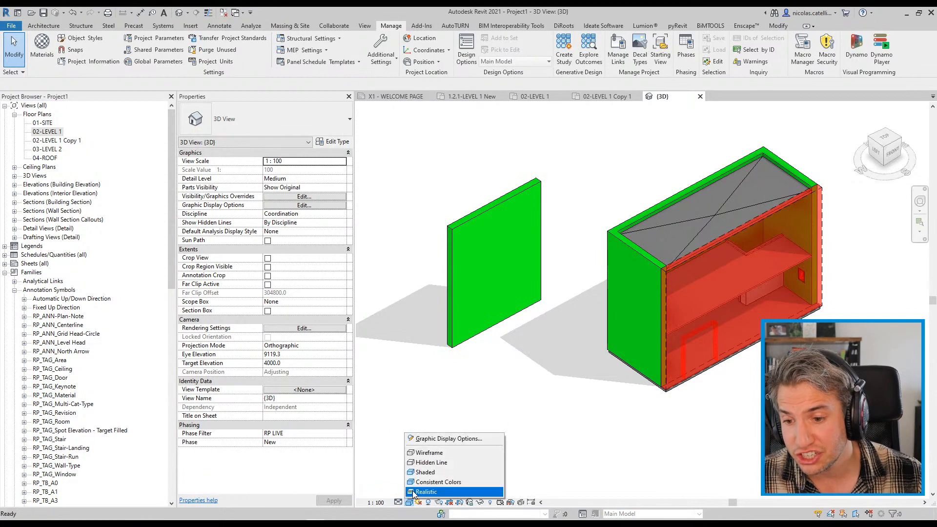
{"action": "left_click", "coordinate": [439, 462]}
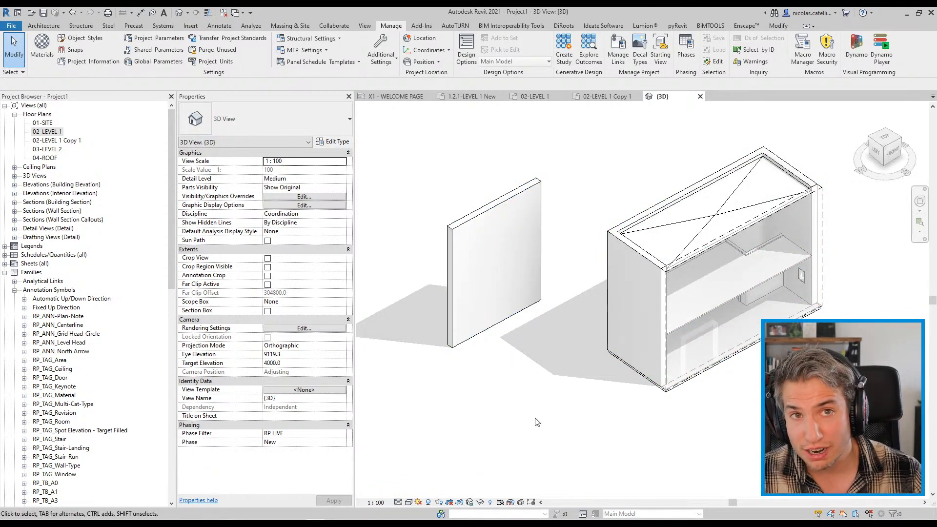
{"action": "left_click", "coordinate": [409, 502]}
{"action": "left_click", "coordinate": [417, 487]}
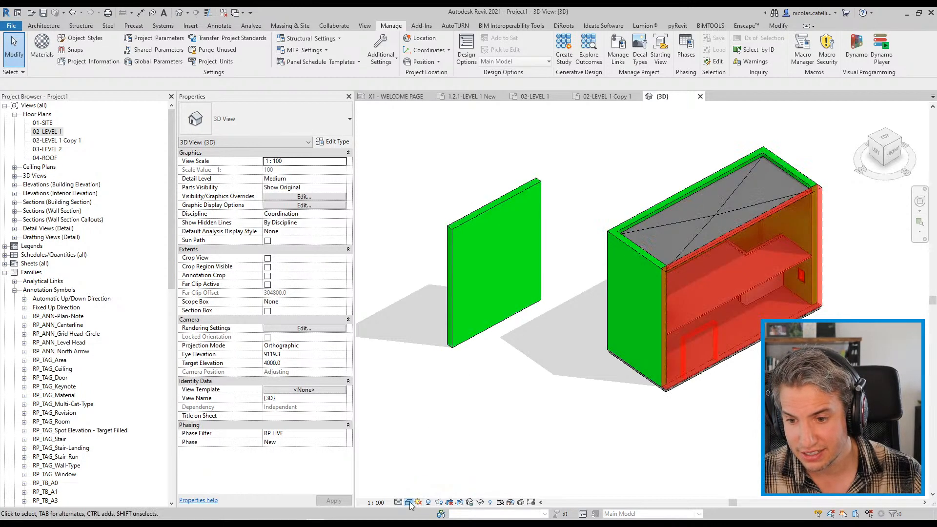
{"action": "left_click", "coordinate": [409, 503]}
{"action": "left_click", "coordinate": [425, 475]}
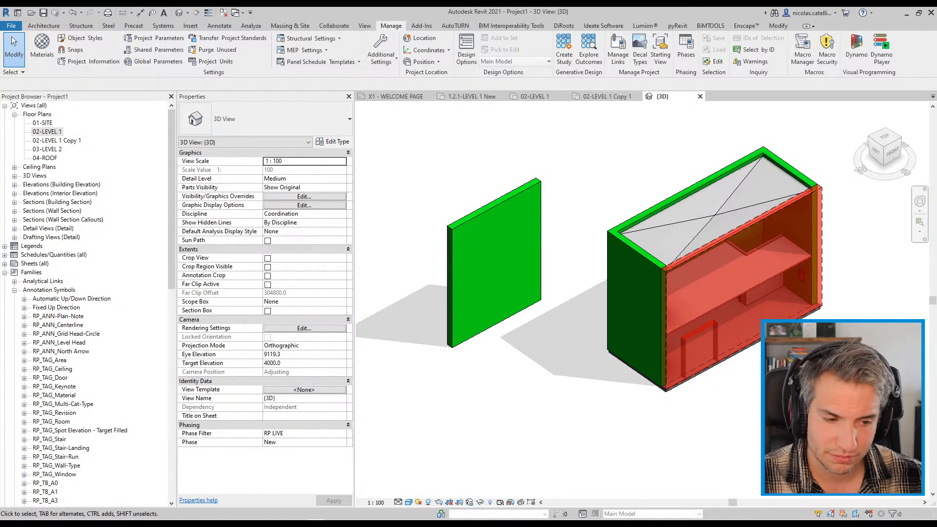
- In the phasing graphic overrides, set the Existing status's projection/surface background pattern to an RP diagonal crosshatch
{"action": "key", "text": "alt+Tab"}
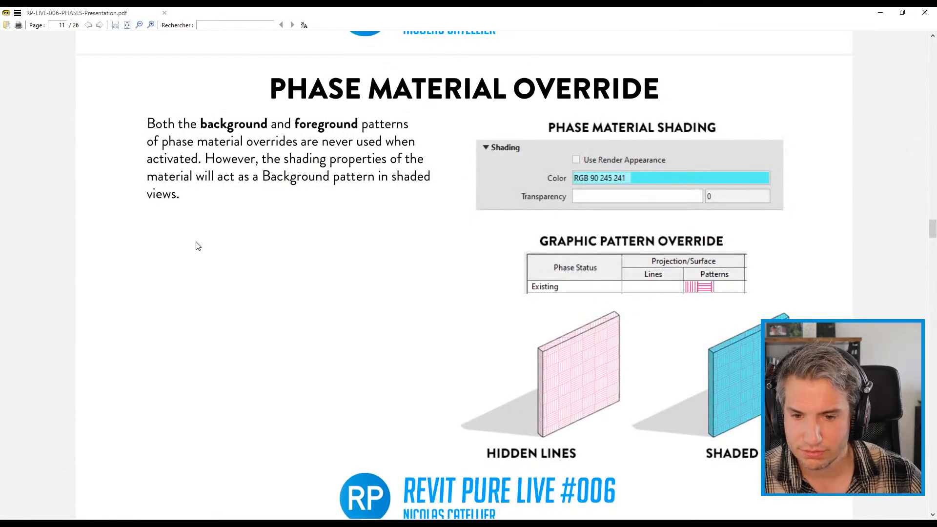
{"action": "left_click", "coordinate": [880, 12]}
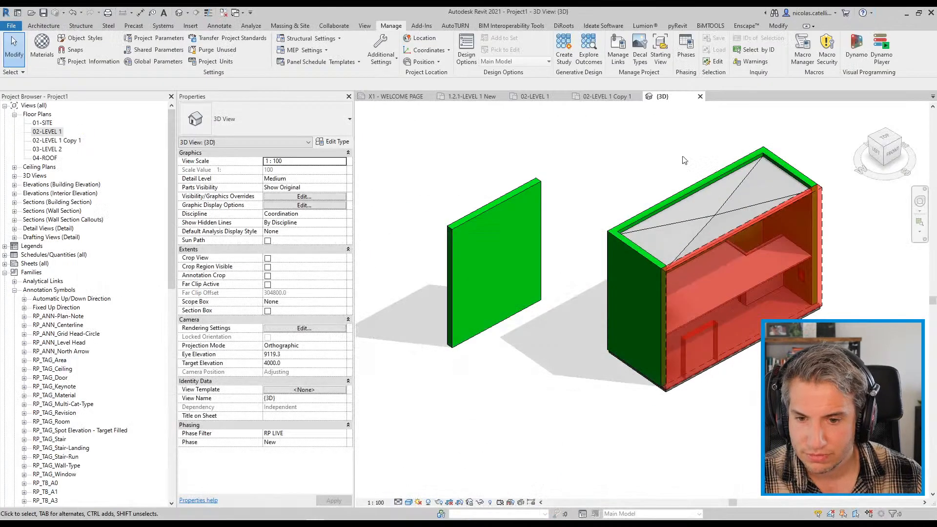
{"action": "left_click", "coordinate": [686, 55]}
{"action": "left_click", "coordinate": [423, 136]}
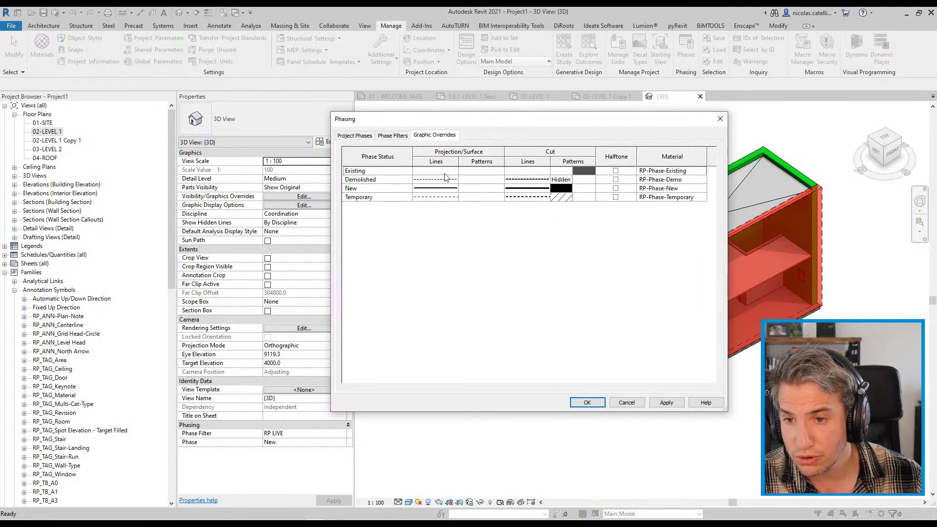
{"action": "left_click", "coordinate": [478, 172]}
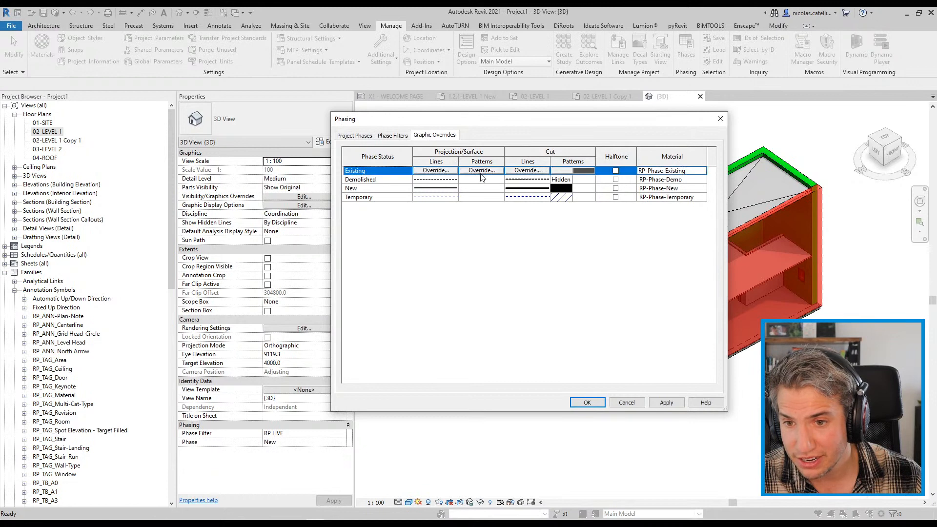
{"action": "left_click", "coordinate": [481, 170]}
{"action": "left_click", "coordinate": [588, 280]}
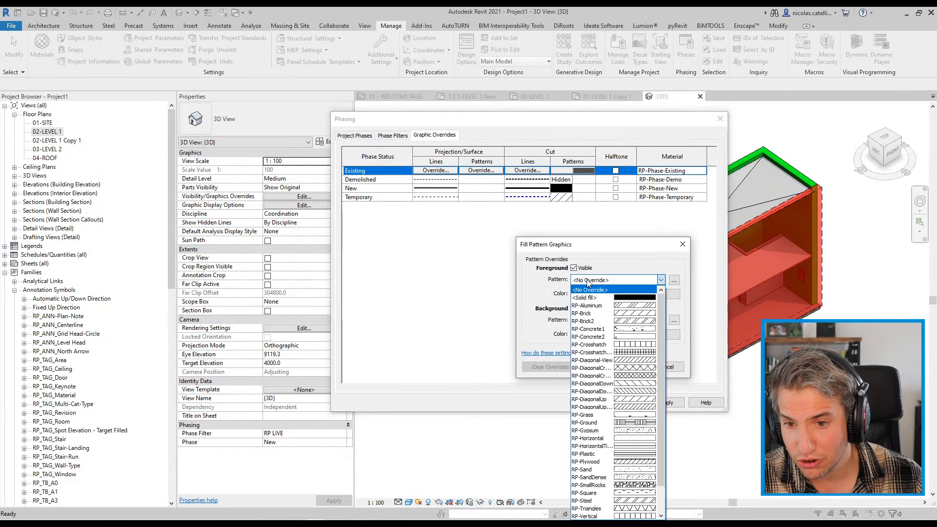
{"action": "left_click", "coordinate": [588, 320]}
{"action": "left_click", "coordinate": [588, 320]}
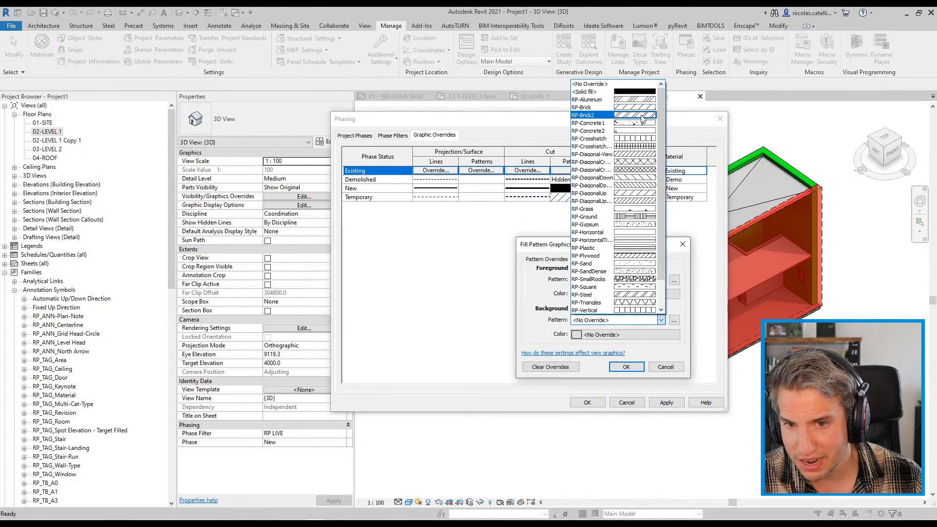
{"action": "left_click", "coordinate": [639, 171]}
- Color the Existing background surface pattern RGB 233-217-022 and accept the phasing changes
{"action": "left_click", "coordinate": [600, 335]}
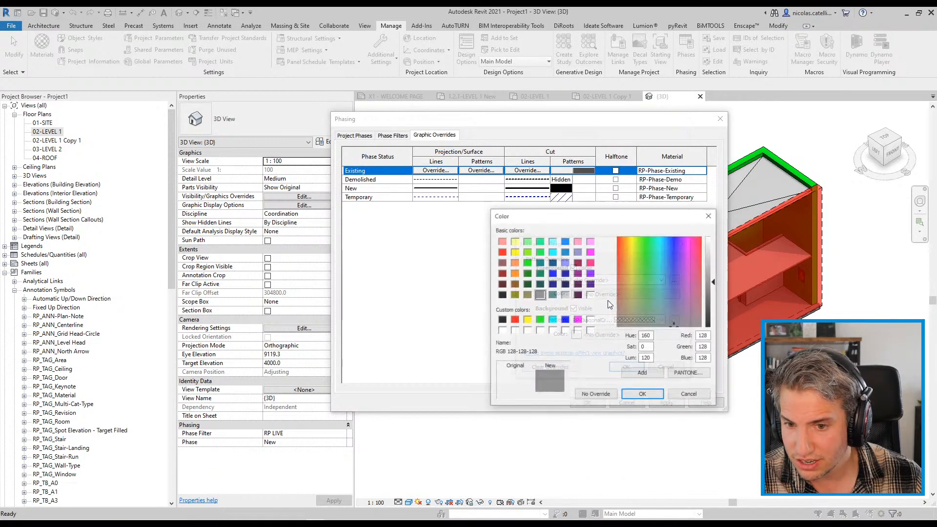
{"action": "left_click_drag", "start_coordinate": [637, 288], "coordinate": [631, 253]}
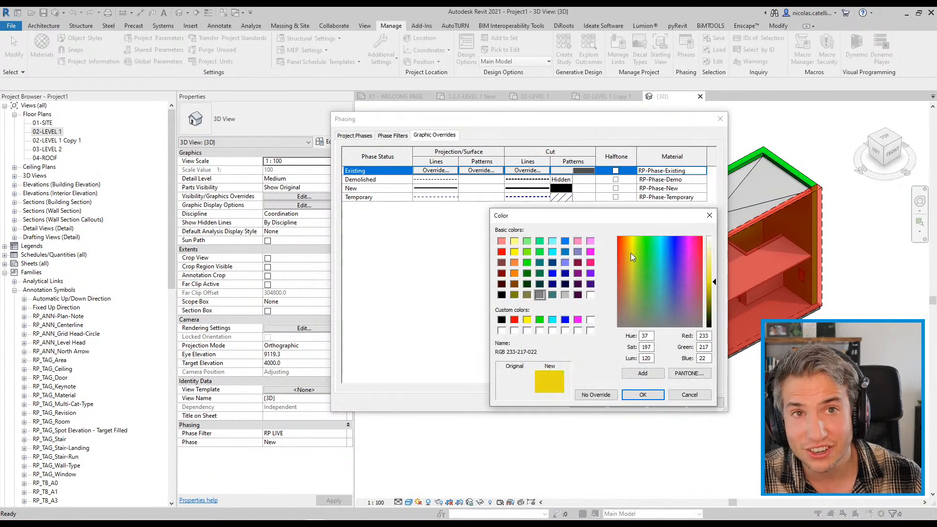
{"action": "left_click", "coordinate": [644, 394]}
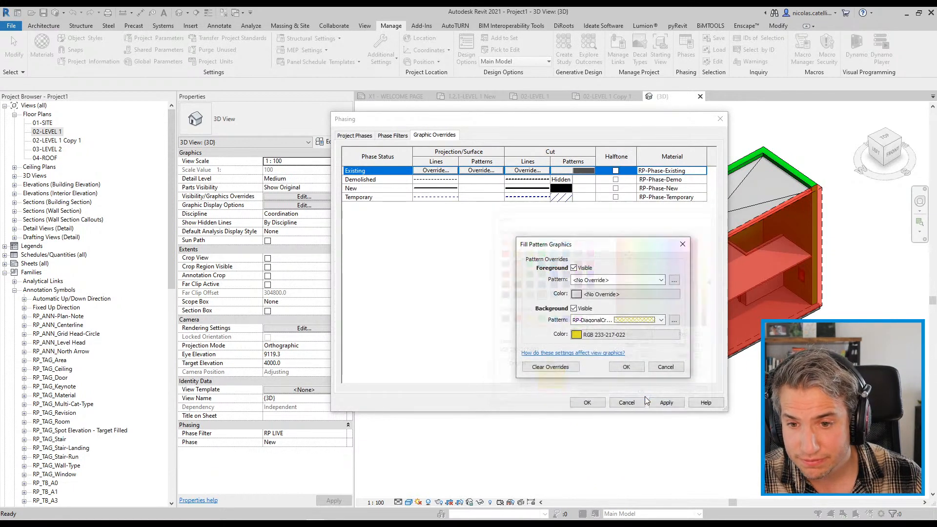
{"action": "left_click", "coordinate": [626, 367]}
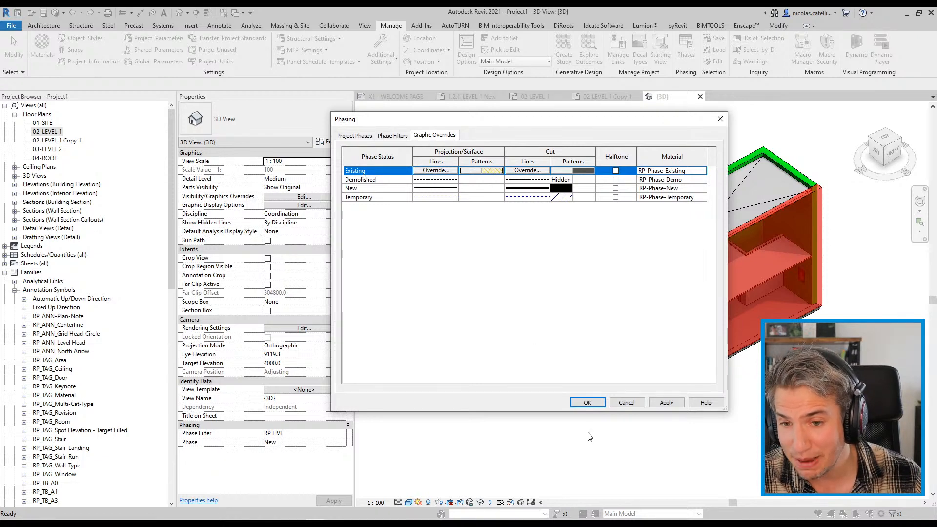
{"action": "left_click", "coordinate": [588, 404]}
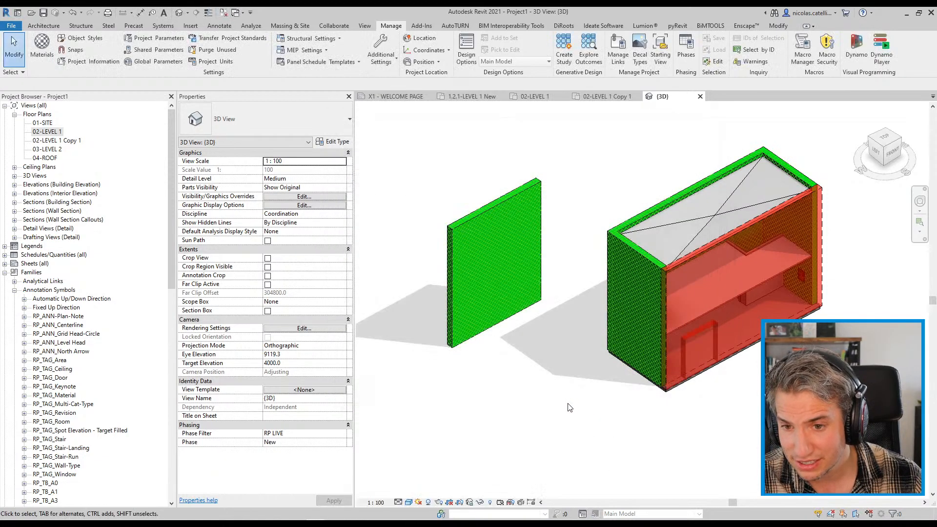
- Set the 3D view to the Hidden Line visual style and inspect the surface pattern on the freestanding wall
{"action": "scroll", "coordinate": [509, 302], "scroll_direction": "up", "scroll_amount": 3}
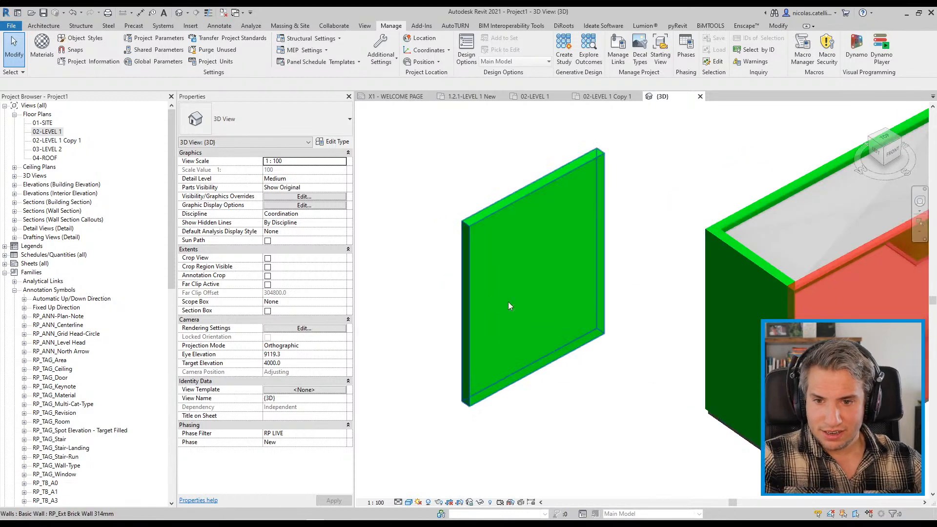
{"action": "scroll", "coordinate": [500, 276], "scroll_direction": "down", "scroll_amount": 2}
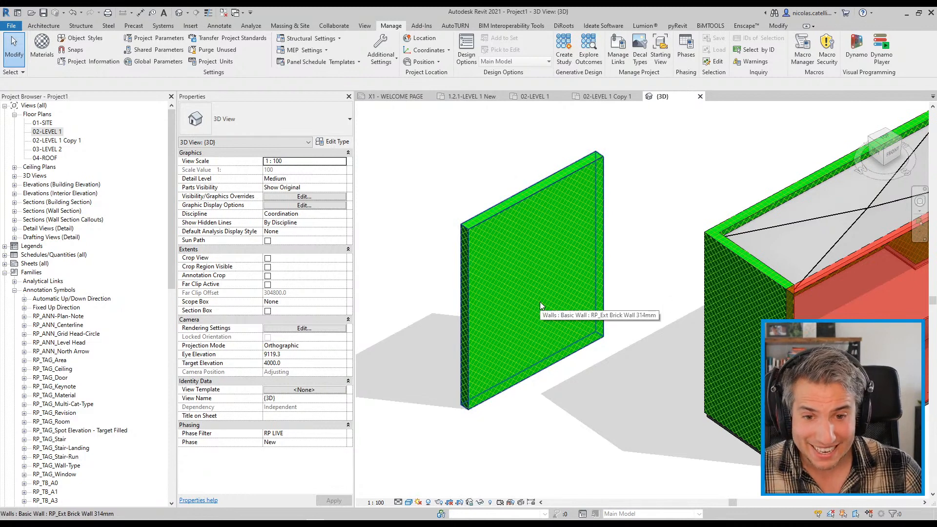
{"action": "left_click", "coordinate": [409, 502]}
{"action": "left_click", "coordinate": [429, 462]}
{"action": "scroll", "coordinate": [405, 320], "scroll_direction": "up", "scroll_amount": 3}
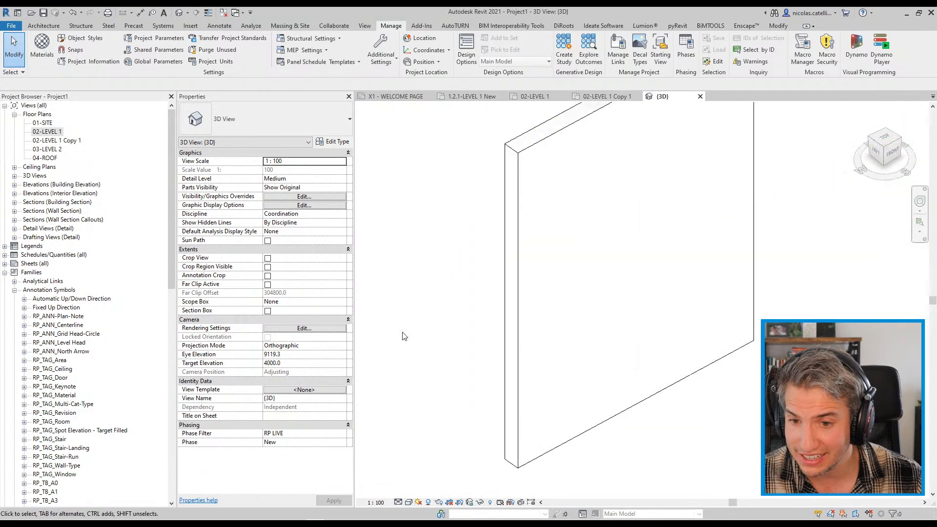
{"action": "mouse_move", "coordinate": [405, 319]}
{"action": "middle_mouse_down"}
{"action": "mouse_move", "coordinate": [427, 312]}
{"action": "mouse_move", "coordinate": [401, 326]}
{"action": "middle_mouse_up"}
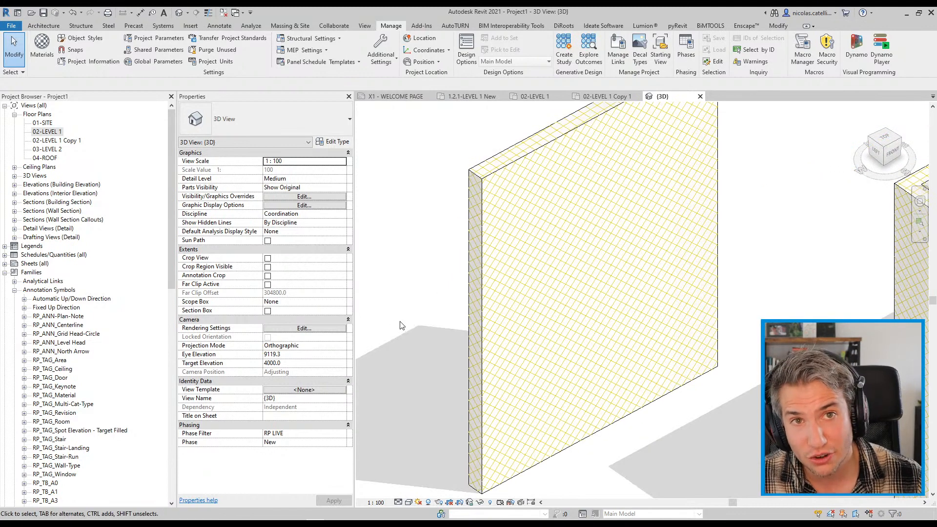
{"action": "scroll", "coordinate": [518, 205], "scroll_direction": "up", "scroll_amount": 2}
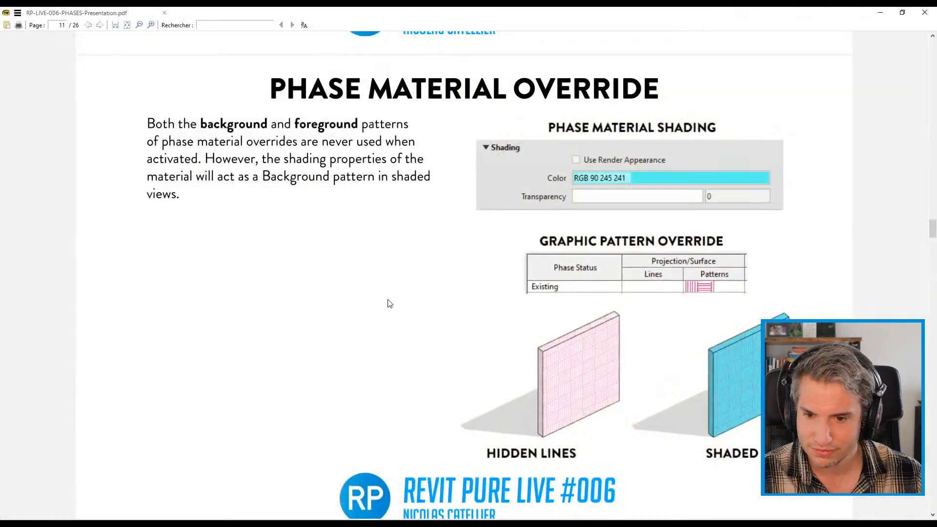
- Review the presentation slides on walls without material override and on automatic infill elements, and return to Revit
{"action": "scroll", "coordinate": [362, 293], "scroll_direction": "down", "scroll_amount": 6}
{"action": "scroll", "coordinate": [338, 322], "scroll_direction": "down", "scroll_amount": 3}
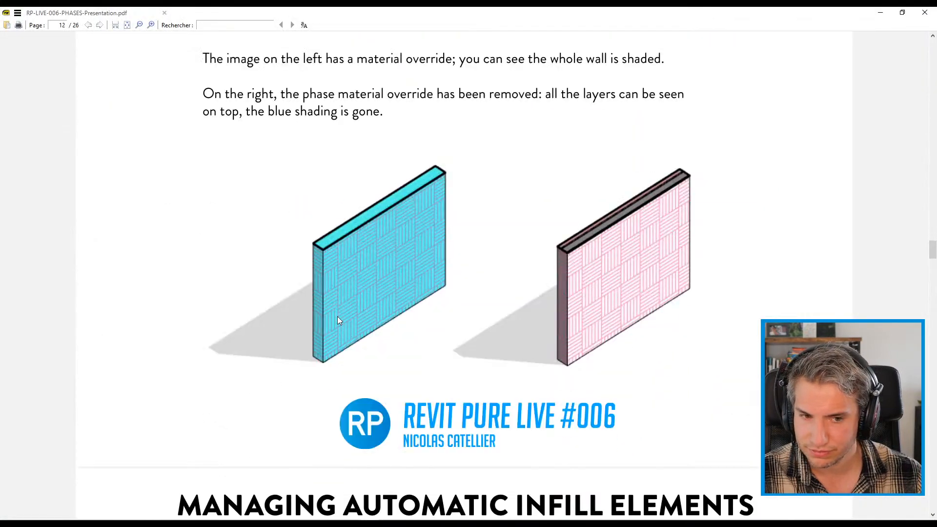
{"action": "scroll", "coordinate": [338, 318], "scroll_direction": "up", "scroll_amount": 1}
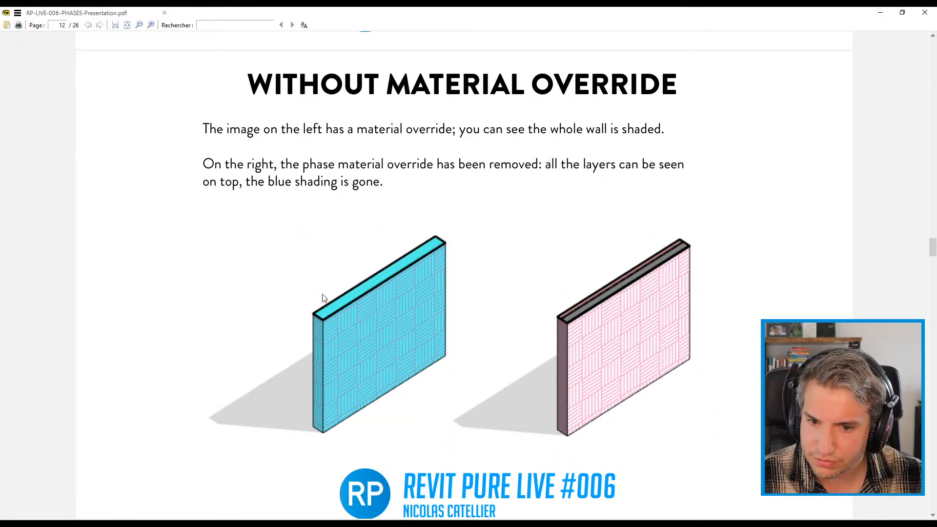
{"action": "scroll", "coordinate": [309, 300], "scroll_direction": "down", "scroll_amount": 8}
{"action": "scroll", "coordinate": [303, 297], "scroll_direction": "up", "scroll_amount": 1}
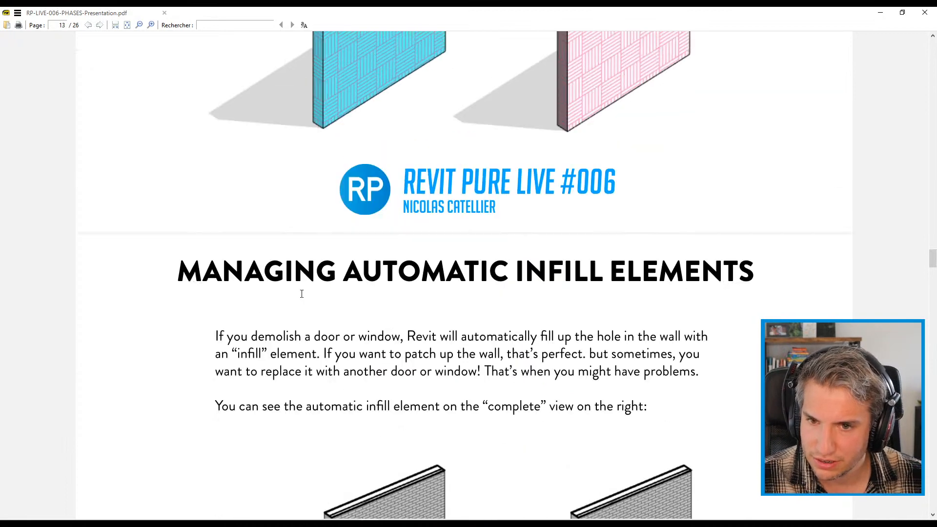
{"action": "scroll", "coordinate": [306, 294], "scroll_direction": "down", "scroll_amount": 3}
{"action": "scroll", "coordinate": [306, 293], "scroll_direction": "down", "scroll_amount": 1}
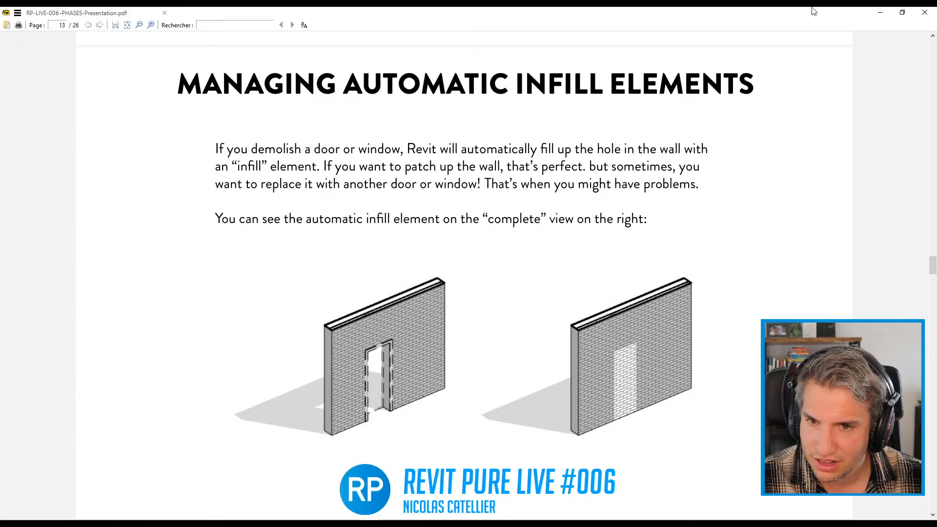
{"action": "left_click", "coordinate": [880, 16]}
- Extend the near end of the freestanding wall to make it about 8500 mm long
{"action": "scroll", "coordinate": [724, 268], "scroll_direction": "down", "scroll_amount": 4}
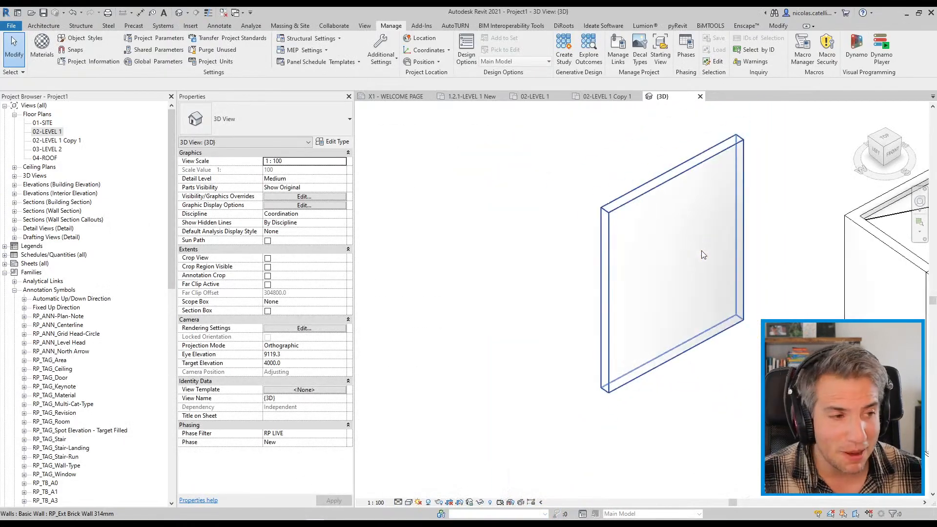
{"action": "scroll", "coordinate": [724, 268], "scroll_direction": "up", "scroll_amount": 1}
{"action": "left_click", "coordinate": [702, 273]}
{"action": "left_click_drag", "start_coordinate": [630, 334], "coordinate": [568, 364]}
{"action": "left_click", "coordinate": [685, 421]}
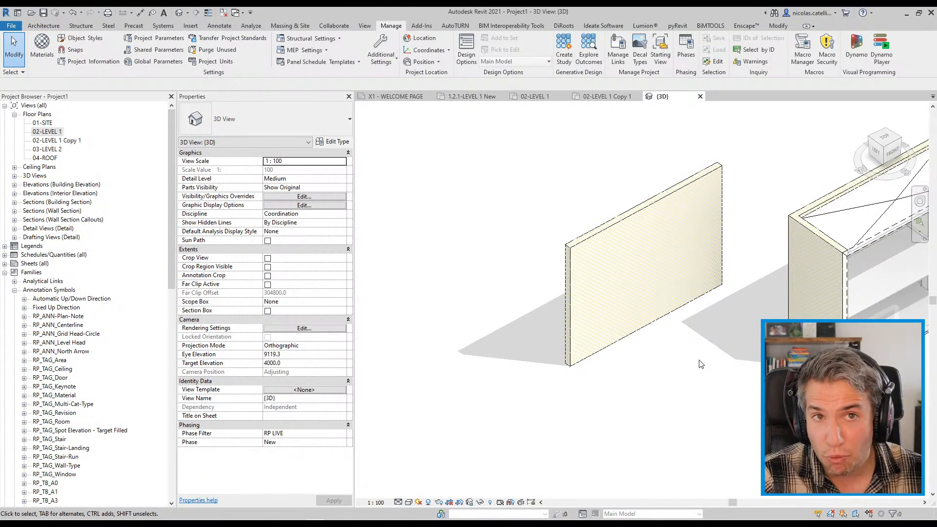
- Place an RP_DOOR_Simple 750mm x 2134mm door in the freestanding wall, about 1900 mm from its near end
{"action": "key", "text": "d"}
{"action": "key", "text": "r"}
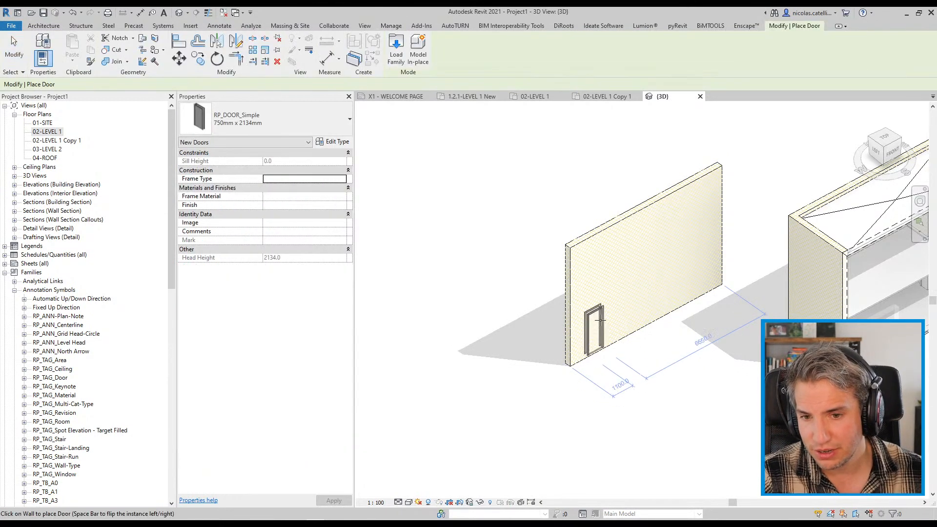
{"action": "left_click", "coordinate": [608, 320]}
{"action": "key", "text": "Escape"}
{"action": "scroll", "coordinate": [608, 335], "scroll_direction": "up", "scroll_amount": 5}
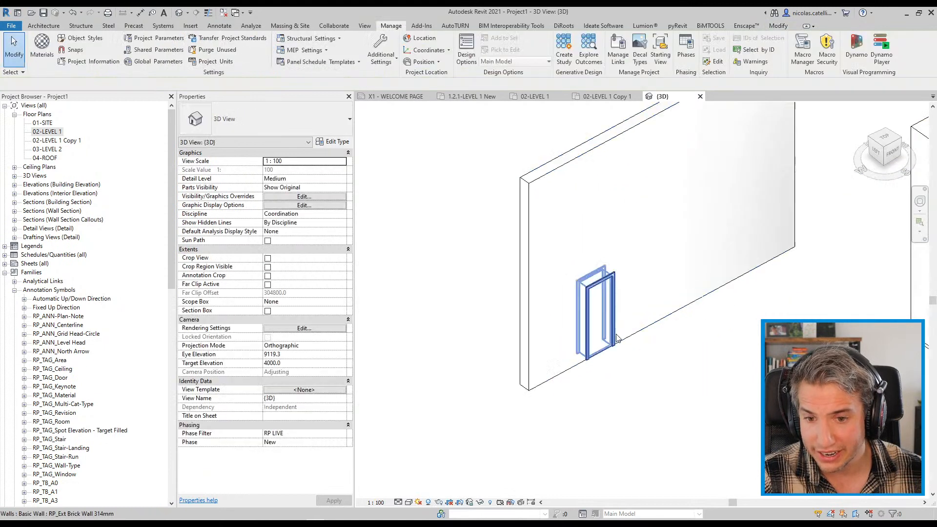
- Check the host wall's phase and set the new door's Phase Created to Existing
{"action": "left_click", "coordinate": [575, 323]}
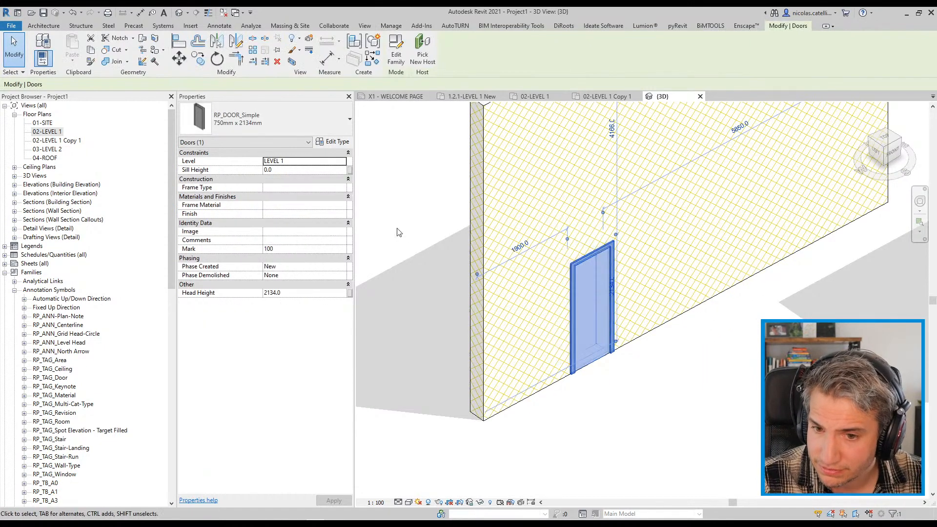
{"action": "left_click", "coordinate": [497, 181]}
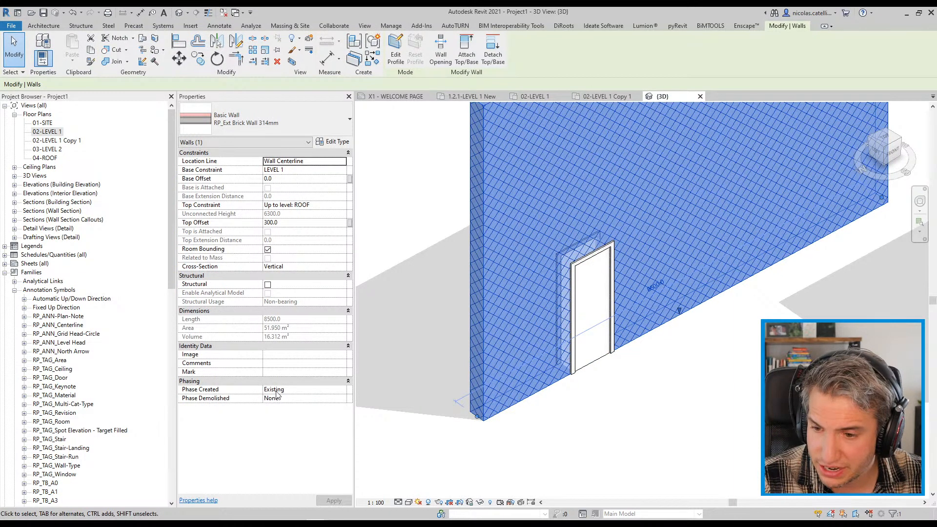
{"action": "left_click", "coordinate": [585, 309]}
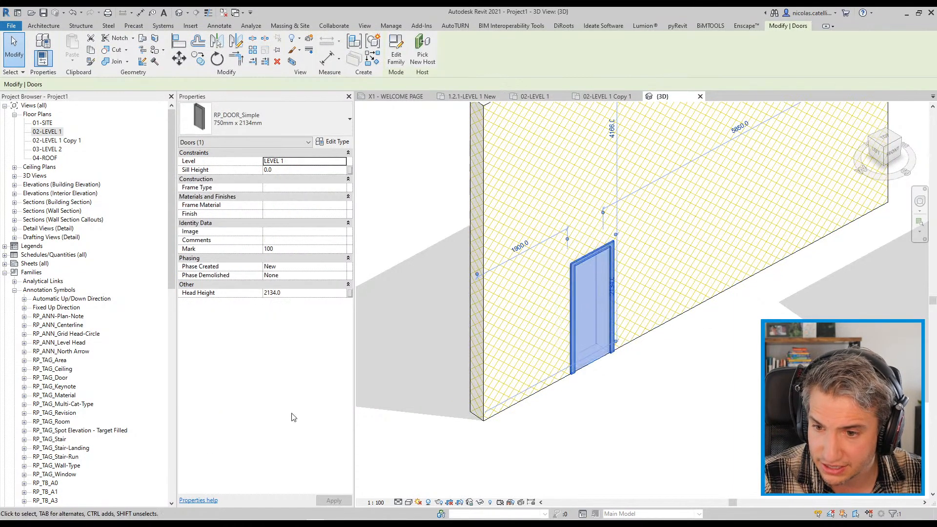
{"action": "left_click", "coordinate": [343, 267]}
{"action": "left_click", "coordinate": [275, 275]}
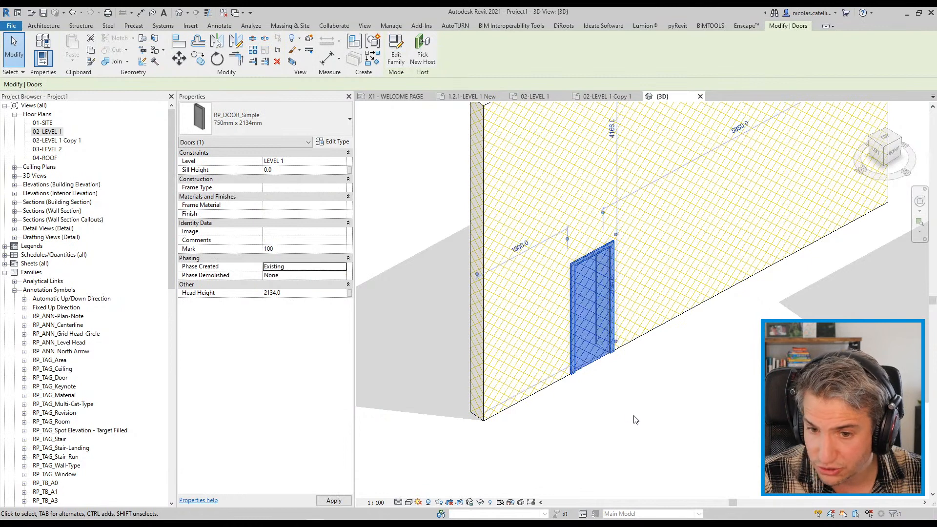
{"action": "left_click", "coordinate": [634, 419]}
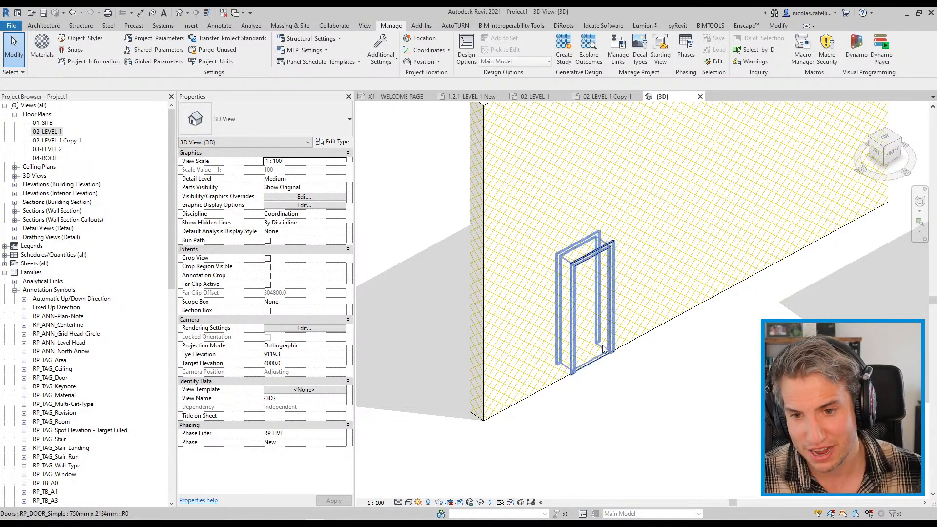
- Change the background surface pattern in the phasing graphic overrides for Existing elements to Solid fill
{"action": "scroll", "coordinate": [601, 353], "scroll_direction": "down", "scroll_amount": 3}
{"action": "scroll", "coordinate": [601, 354], "scroll_direction": "up", "scroll_amount": 2}
{"action": "scroll", "coordinate": [633, 328], "scroll_direction": "down", "scroll_amount": 3}
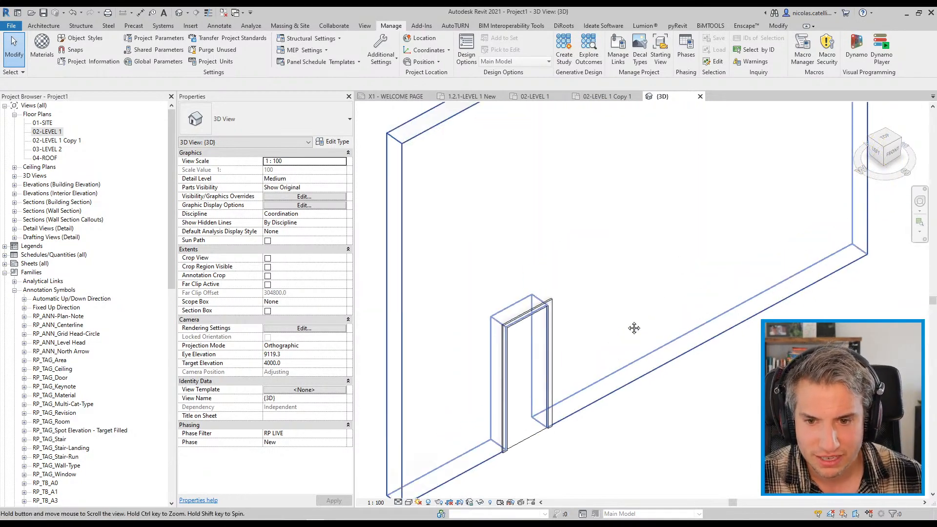
{"action": "middle_click_drag", "start_coordinate": [665, 345], "coordinate": [654, 373]}
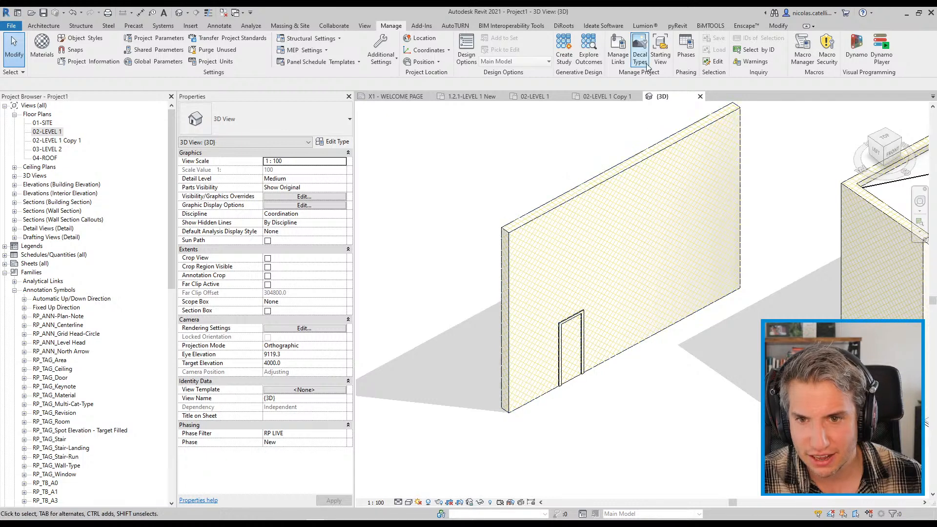
{"action": "left_click", "coordinate": [686, 51]}
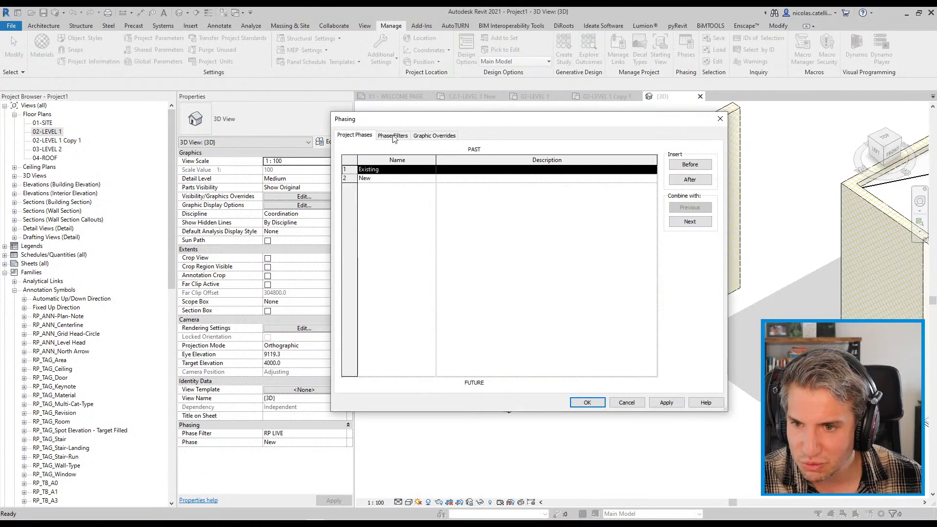
{"action": "left_click", "coordinate": [433, 136]}
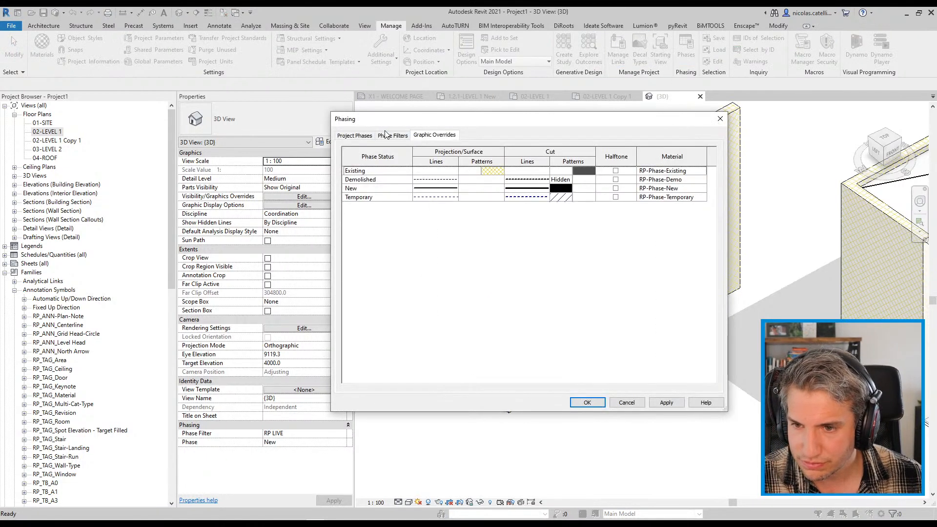
{"action": "left_click", "coordinate": [489, 172]}
{"action": "left_click", "coordinate": [489, 171]}
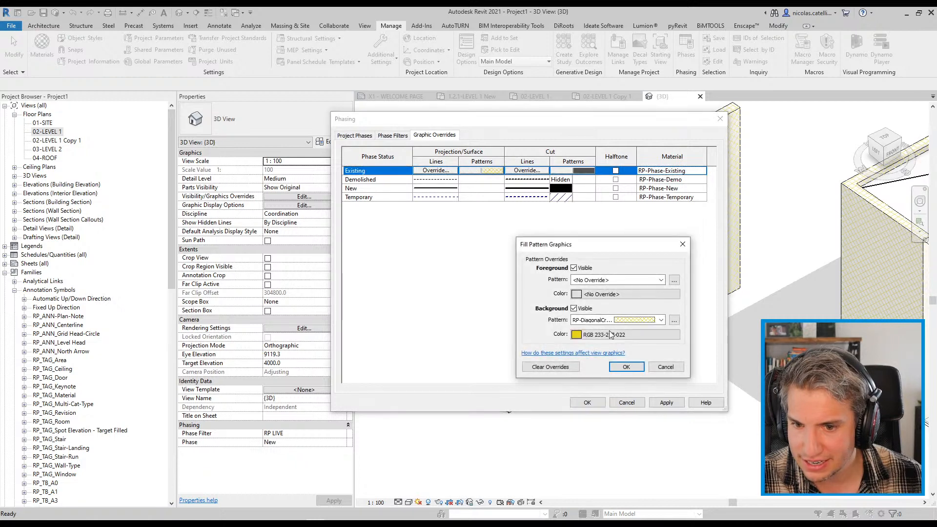
{"action": "left_click", "coordinate": [595, 321]}
{"action": "scroll", "coordinate": [628, 153], "scroll_direction": "up", "scroll_amount": 2}
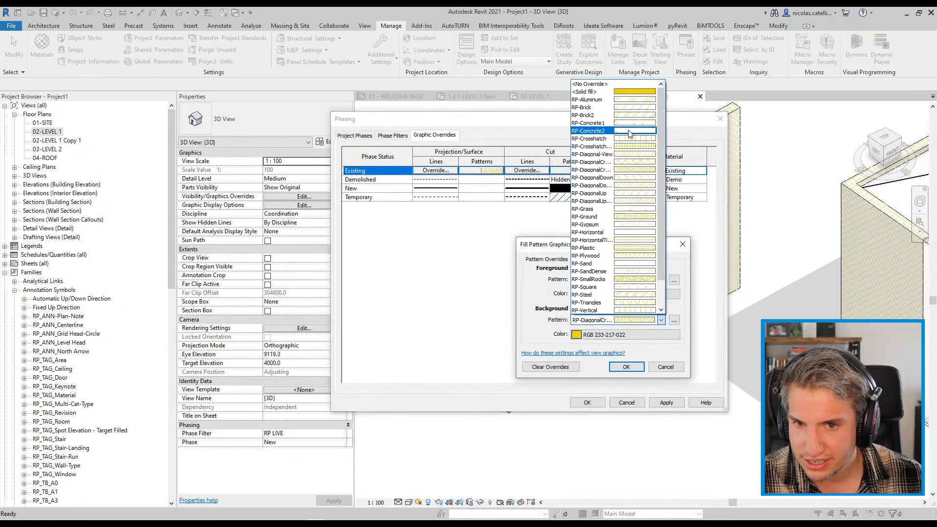
{"action": "left_click", "coordinate": [620, 92]}
- Set the background surface colour of the Existing phase override to a light grey-beige, RGB 209-208-192
{"action": "left_click", "coordinate": [629, 338]}
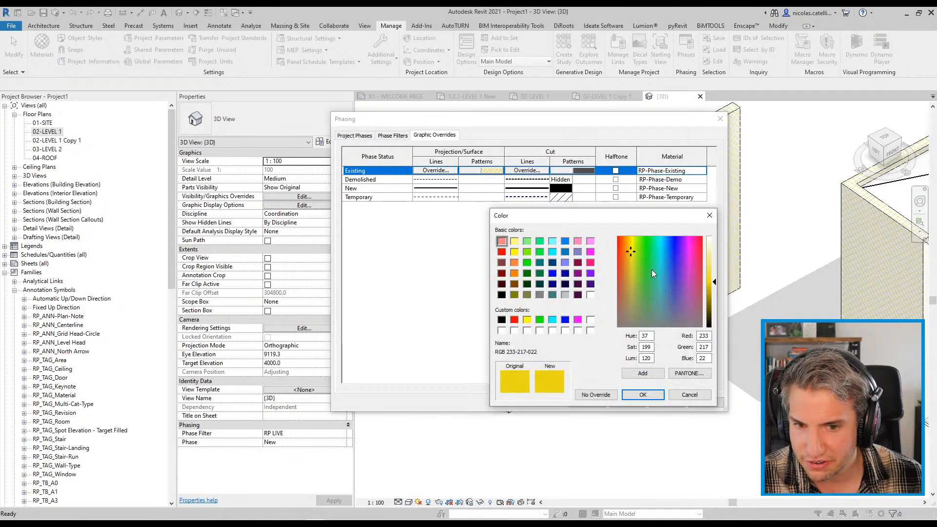
{"action": "left_click", "coordinate": [629, 309]}
{"action": "left_click_drag", "start_coordinate": [712, 275], "coordinate": [713, 257]}
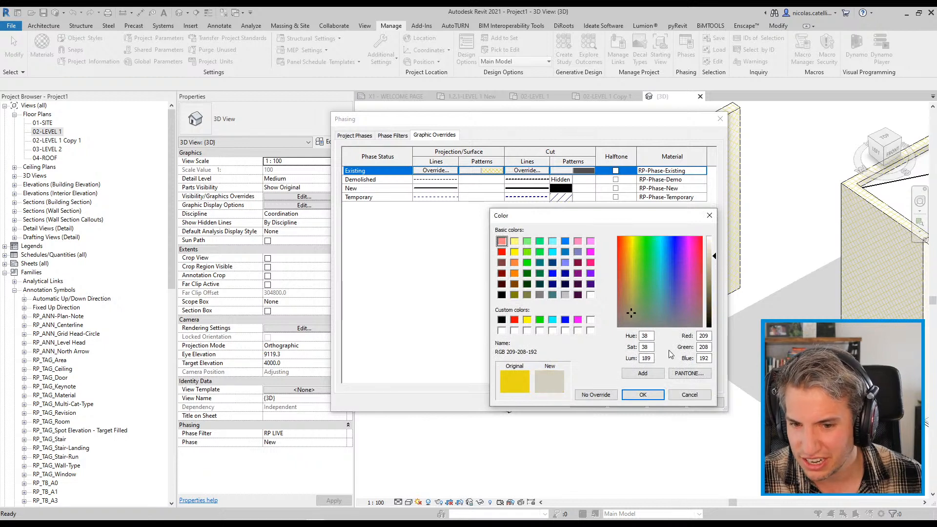
{"action": "key", "text": "Return"}
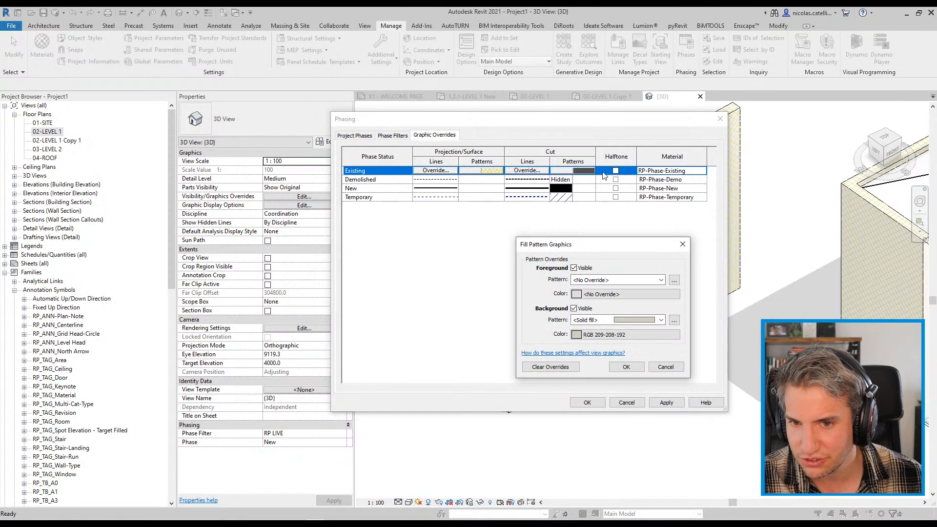
{"action": "left_click", "coordinate": [626, 371]}
- Clear the RP-Phase-Existing material from the Existing phase override and apply the phasing settings
{"action": "left_click", "coordinate": [704, 170]}
{"action": "left_click", "coordinate": [704, 171]}
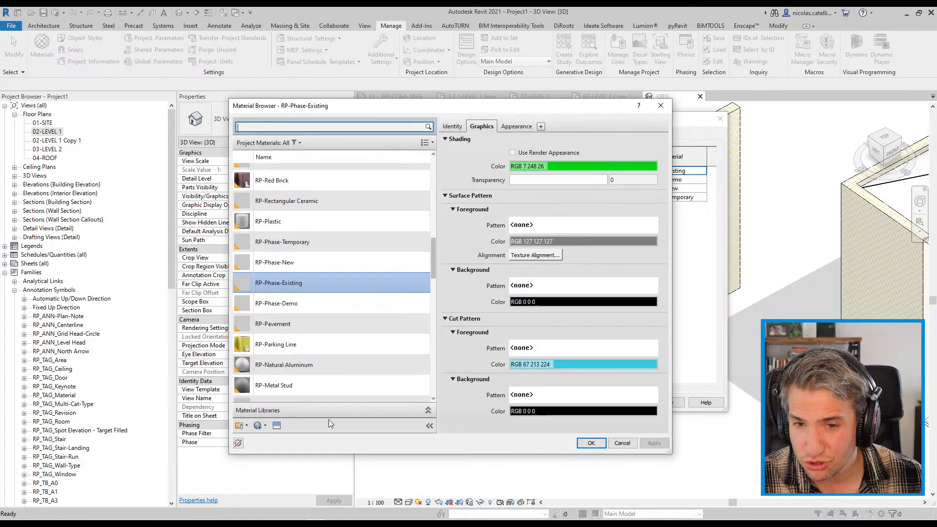
{"action": "key", "text": "Escape"}
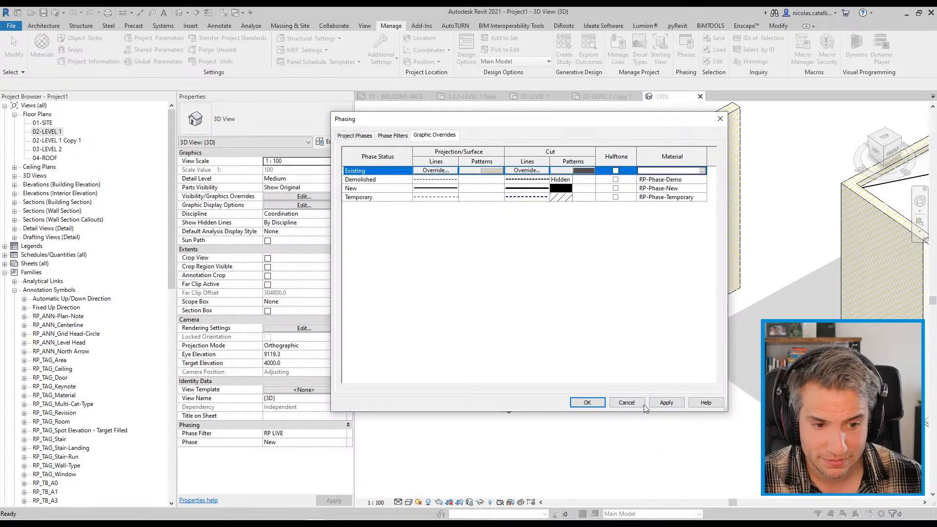
{"action": "left_click", "coordinate": [666, 403]}
{"action": "left_click", "coordinate": [588, 402]}
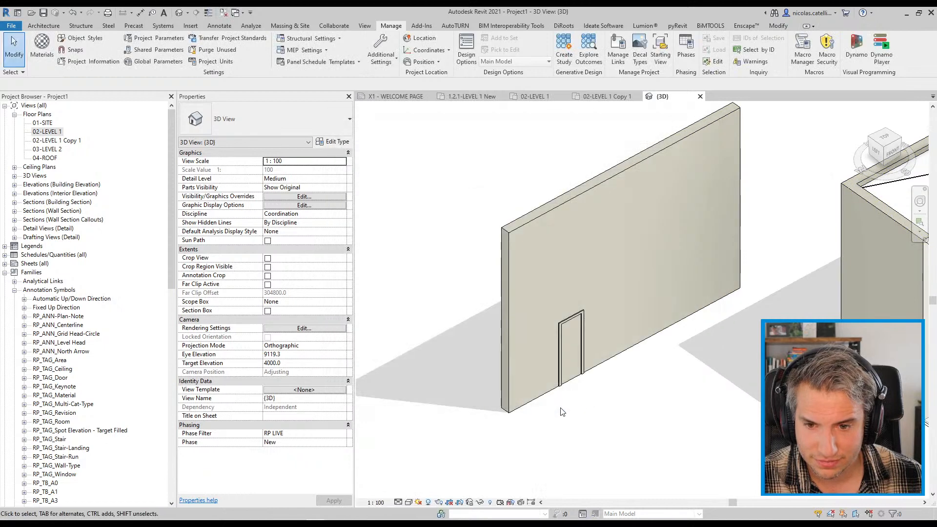
- Set the 3D view's detail level to Fine
{"action": "left_click", "coordinate": [523, 287]}
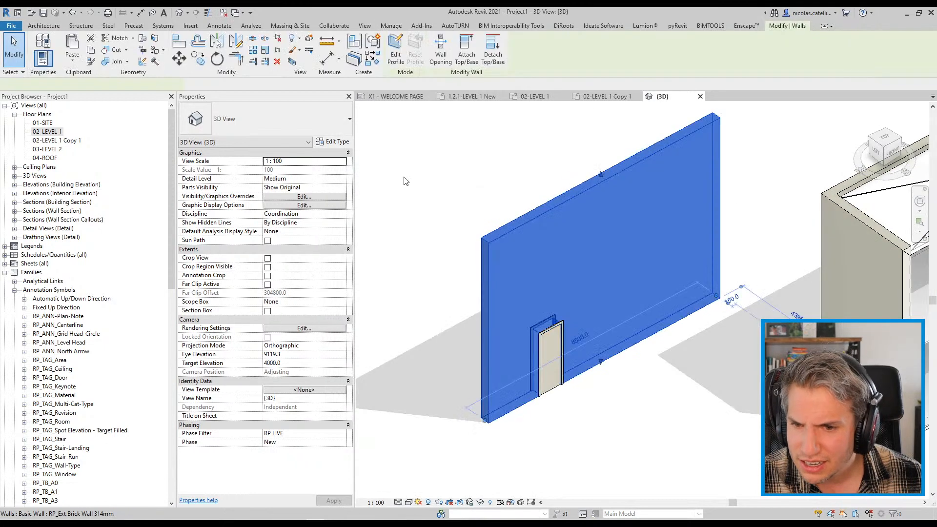
{"action": "left_click", "coordinate": [449, 213]}
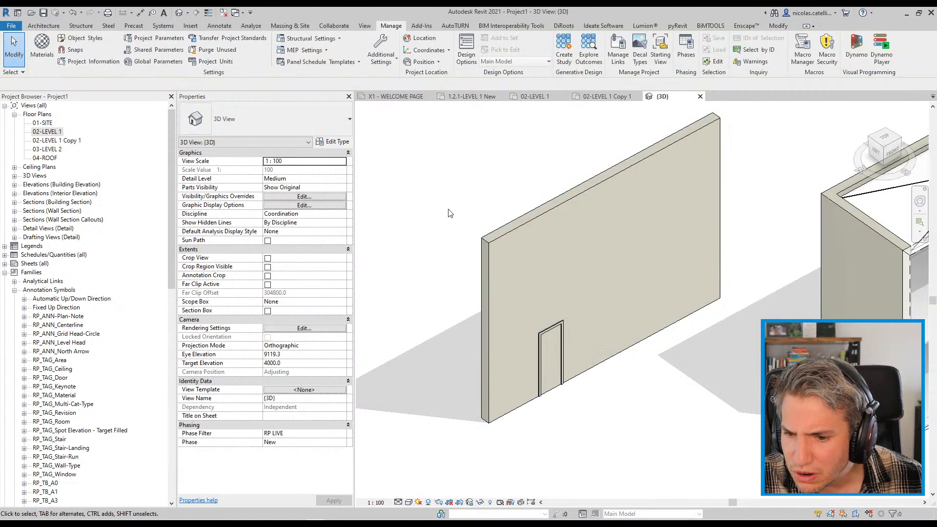
{"action": "left_click", "coordinate": [399, 502]}
{"action": "left_click", "coordinate": [410, 492]}
{"action": "middle_click_drag", "start_coordinate": [433, 384], "coordinate": [542, 317], "text": "shift"}
{"action": "left_click", "coordinate": [540, 316]}
{"action": "left_click", "coordinate": [497, 239]}
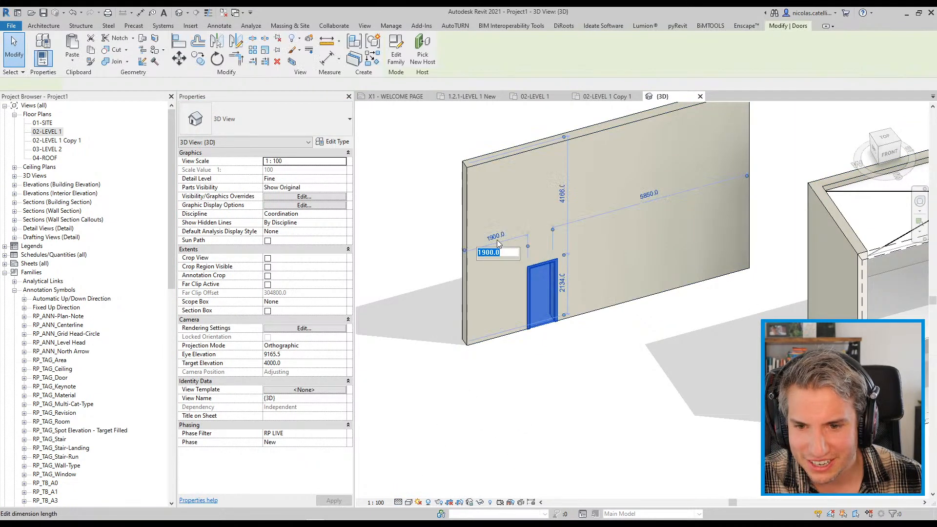
{"action": "key", "text": "BackSpace"}
{"action": "left_click", "coordinate": [476, 169]}
{"action": "key", "text": "Escape"}
{"action": "key", "text": "Escape"}
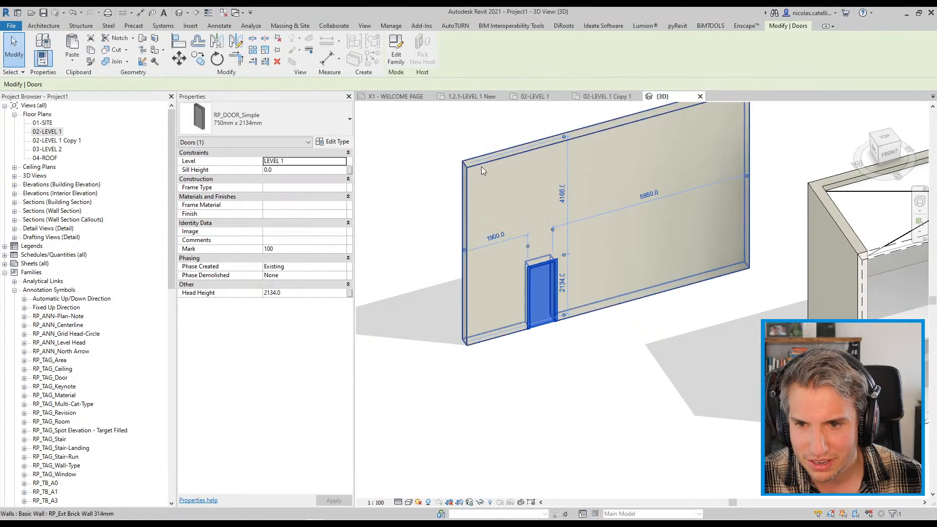
- Inspect the surface pattern of the freestanding wall with the door up close in the 3D view
{"action": "left_click", "coordinate": [481, 166]}
{"action": "key", "text": "Escape"}
{"action": "middle_click_drag", "start_coordinate": [537, 293], "coordinate": [534, 418], "text": "shift"}
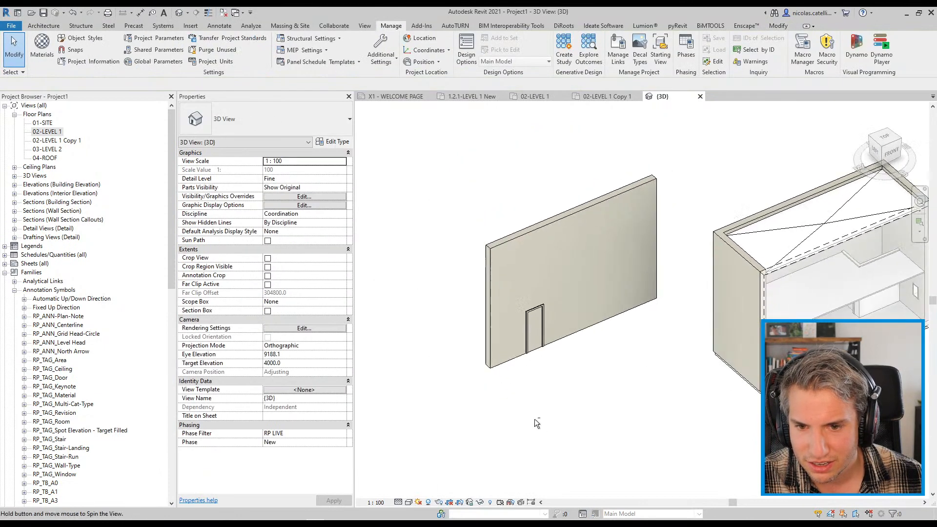
{"action": "scroll", "coordinate": [459, 337], "scroll_direction": "up", "scroll_amount": 3}
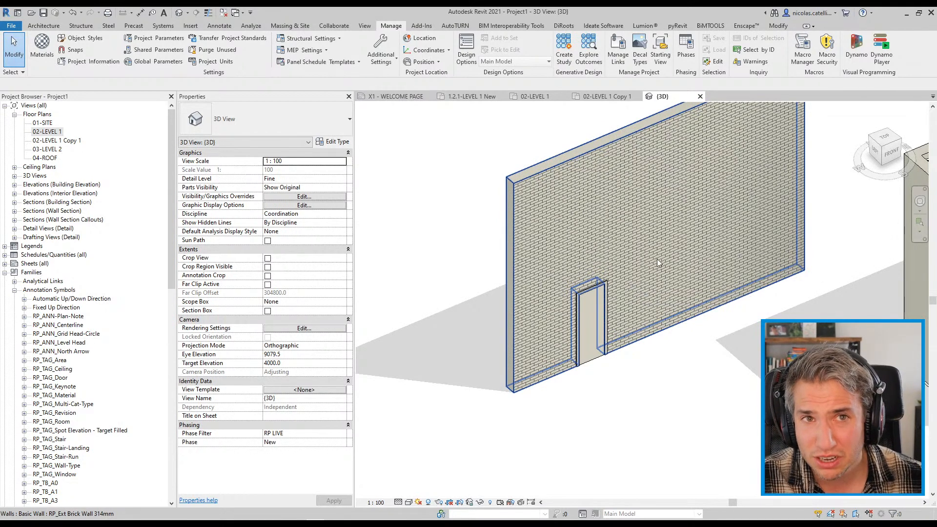
{"action": "left_click", "coordinate": [631, 253]}
{"action": "scroll", "coordinate": [615, 209], "scroll_direction": "up", "scroll_amount": 5}
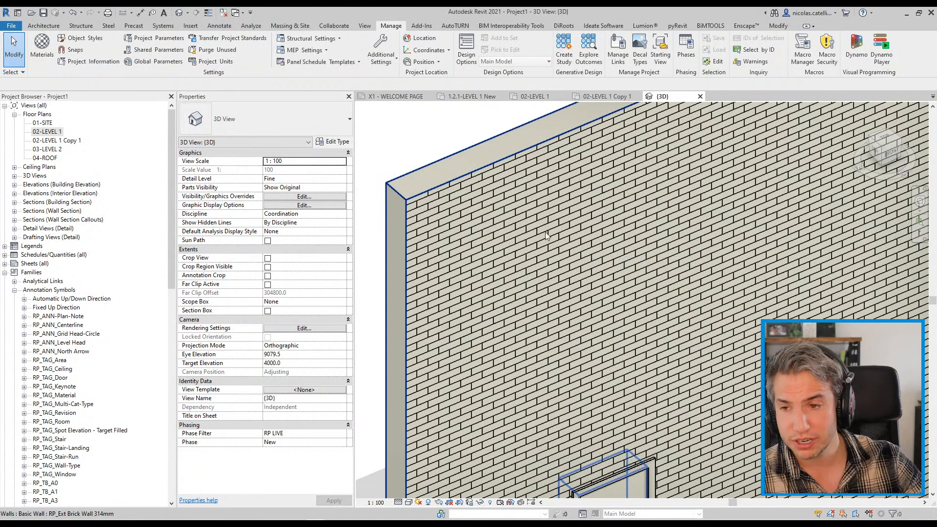
- Place an elevation facing the freestanding wall, beside its door, in the 02-LEVEL 1 plan and open the elevation view
{"action": "double_click", "coordinate": [48, 133]}
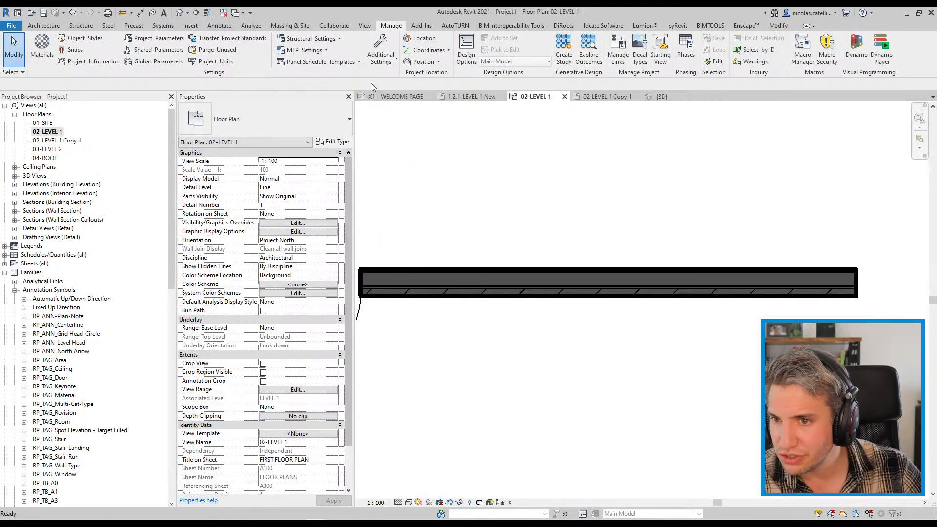
{"action": "left_click", "coordinate": [365, 25]}
{"action": "left_click", "coordinate": [412, 69]}
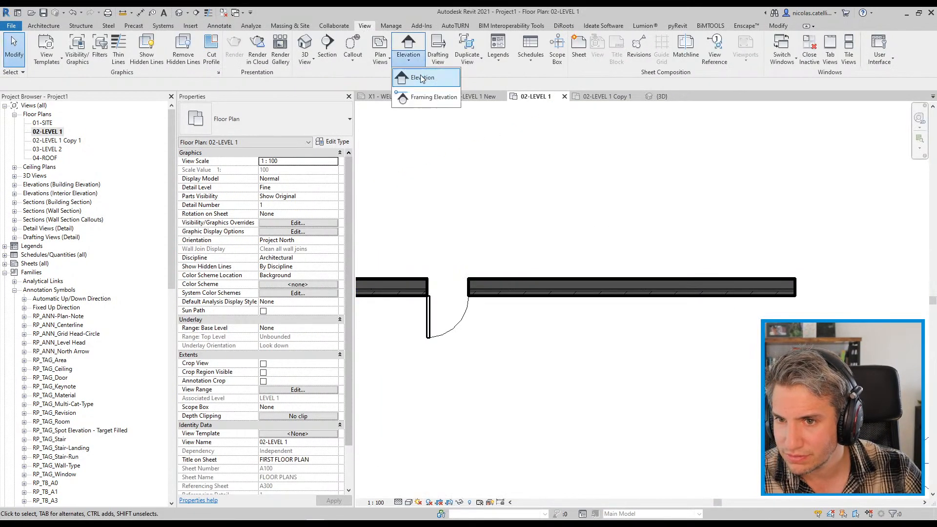
{"action": "left_click", "coordinate": [420, 78]}
{"action": "left_click", "coordinate": [527, 373]}
{"action": "key", "text": "Escape"}
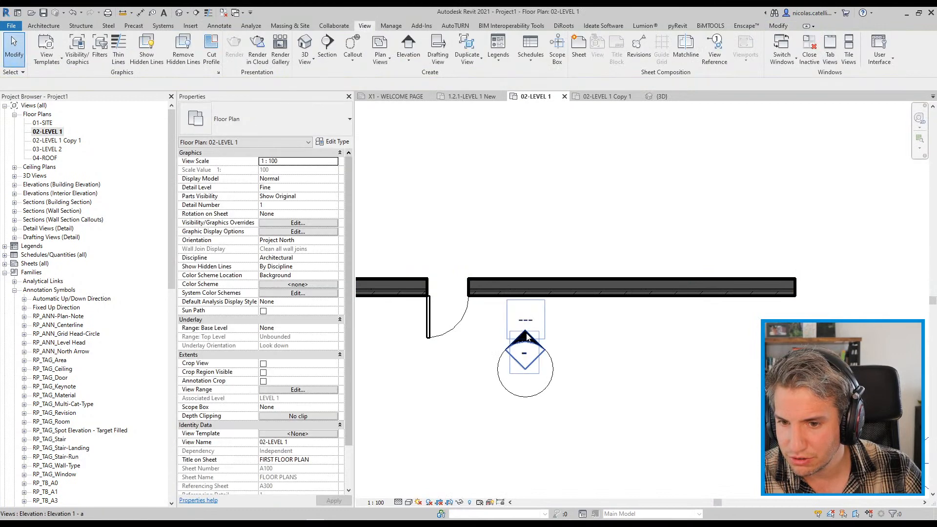
{"action": "right_click", "coordinate": [526, 336]}
{"action": "left_click", "coordinate": [570, 147]}
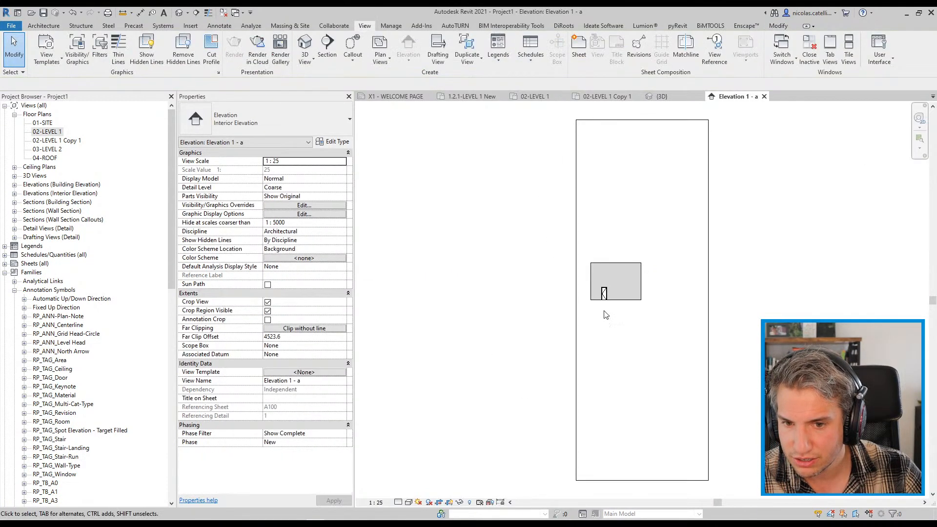
{"action": "scroll", "coordinate": [610, 179], "scroll_direction": "down", "scroll_amount": 2}
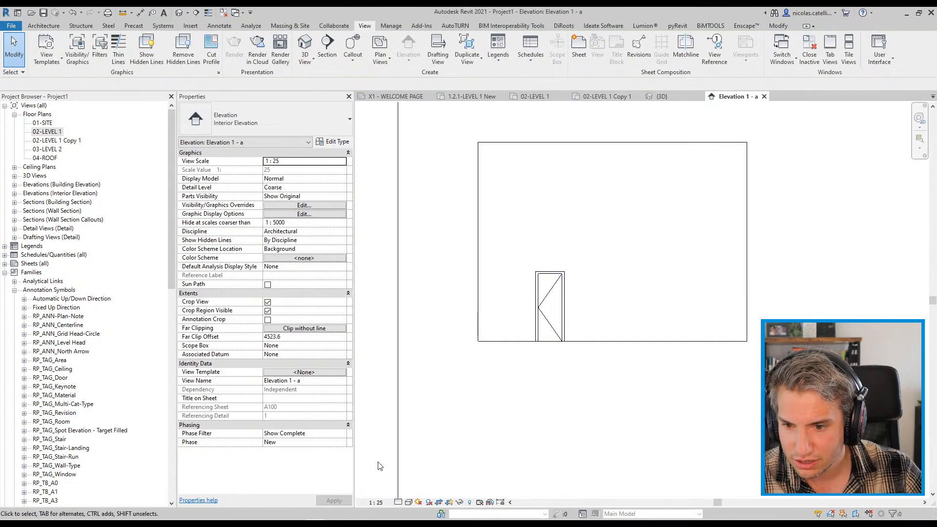
- Open the list of Phase Filter choices for the new elevation view
{"action": "left_click", "coordinate": [343, 435]}
{"action": "scroll", "coordinate": [292, 462], "scroll_direction": "up", "scroll_amount": 2}
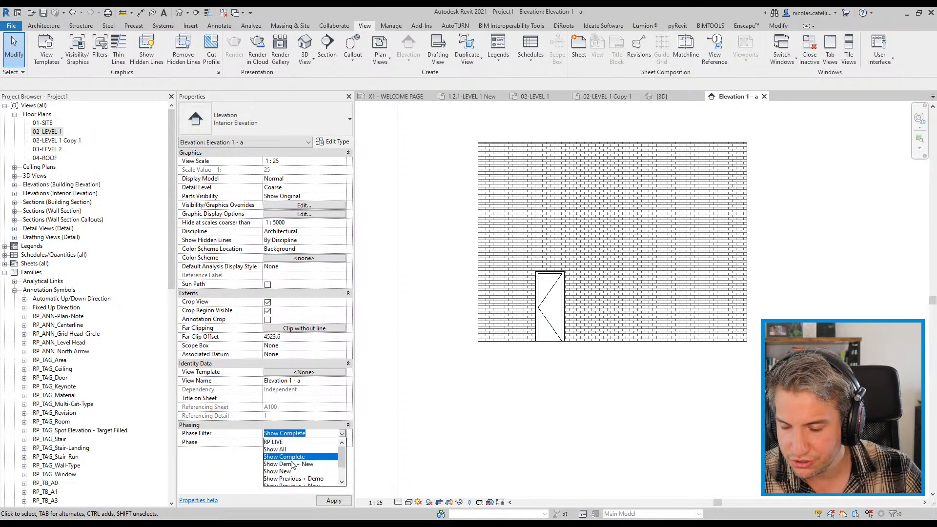
- Set the interior elevation's phase filter to RP LIVE and copy the brick wall with its door about 9800 mm along the elevation
{"action": "left_click", "coordinate": [281, 450]}
{"action": "middle_click_drag", "start_coordinate": [573, 408], "coordinate": [565, 429]}
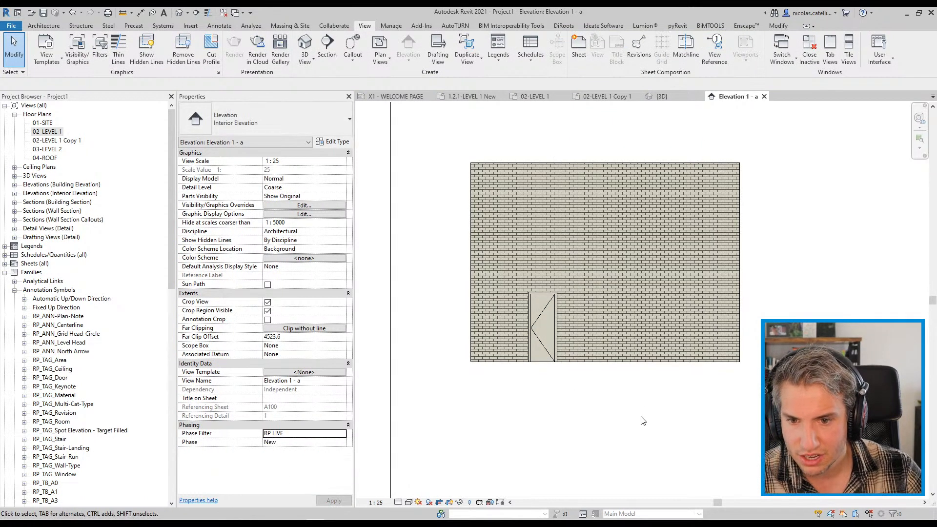
{"action": "left_click", "coordinate": [695, 203]}
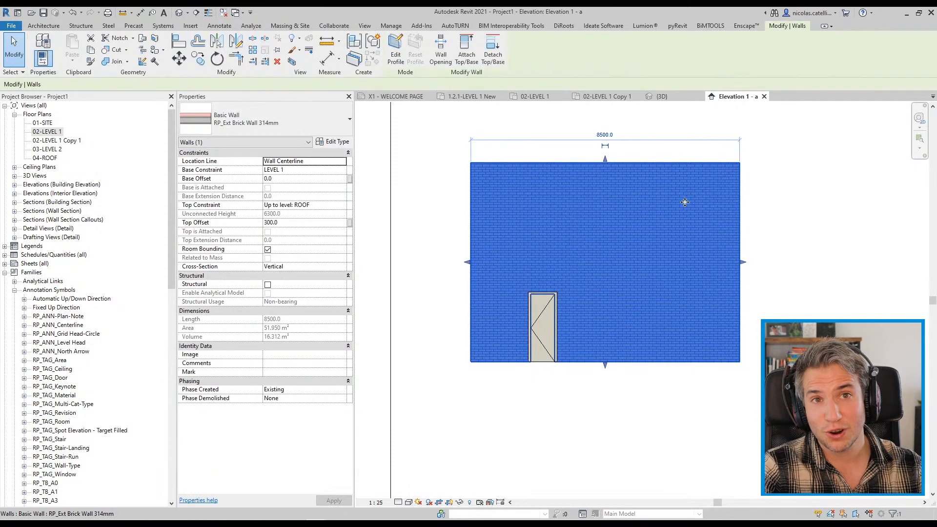
{"action": "scroll", "coordinate": [702, 307], "scroll_direction": "down", "scroll_amount": 2}
{"action": "left_click", "coordinate": [703, 308]}
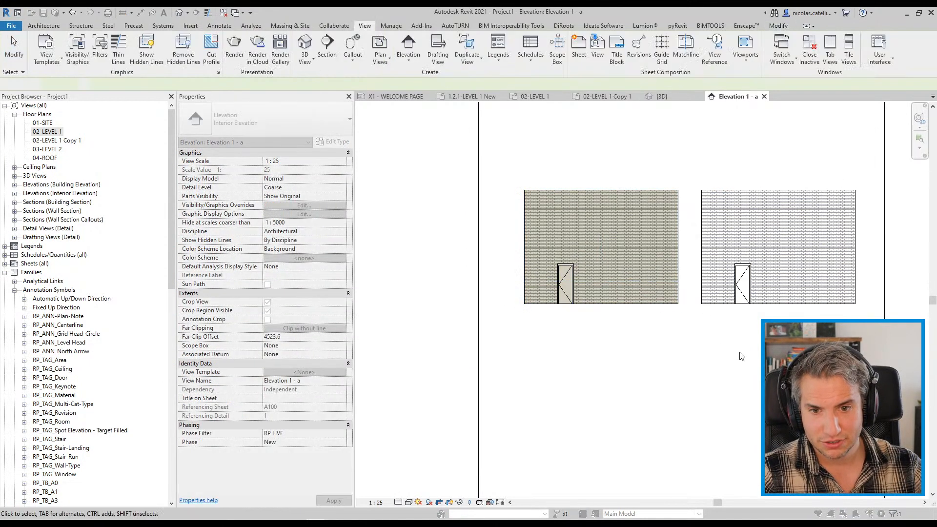
- Compare the phase created properties of the original brick wall and its copy
{"action": "scroll", "coordinate": [688, 195], "scroll_direction": "up", "scroll_amount": 2}
{"action": "scroll", "coordinate": [619, 196], "scroll_direction": "up", "scroll_amount": 1}
{"action": "left_click", "coordinate": [601, 244]}
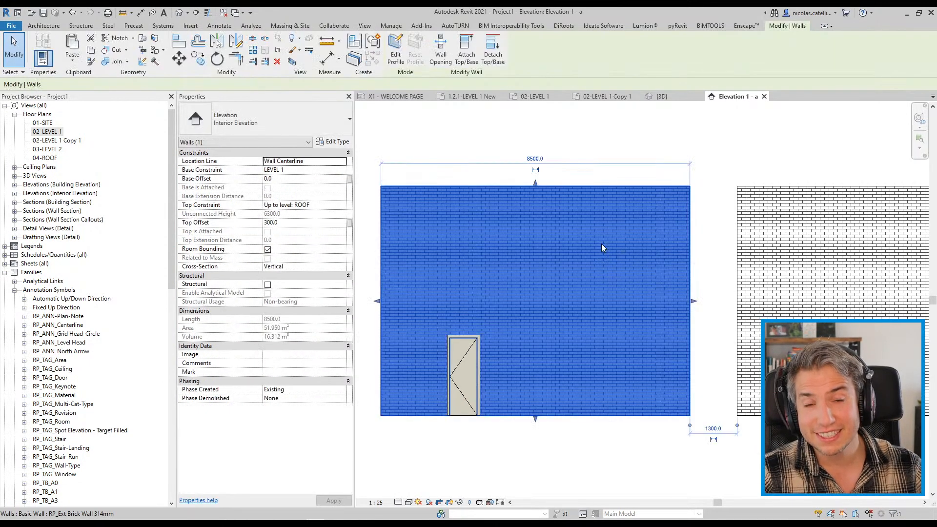
{"action": "middle_click_drag", "start_coordinate": [835, 264], "coordinate": [714, 212]}
{"action": "left_click", "coordinate": [715, 215]}
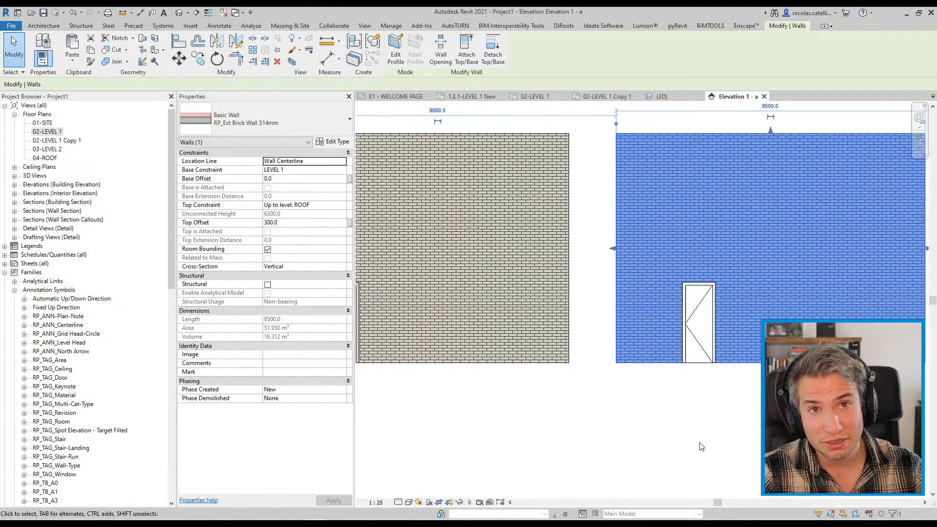
{"action": "left_click", "coordinate": [708, 419]}
{"action": "middle_click_drag", "start_coordinate": [566, 418], "coordinate": [674, 412]}
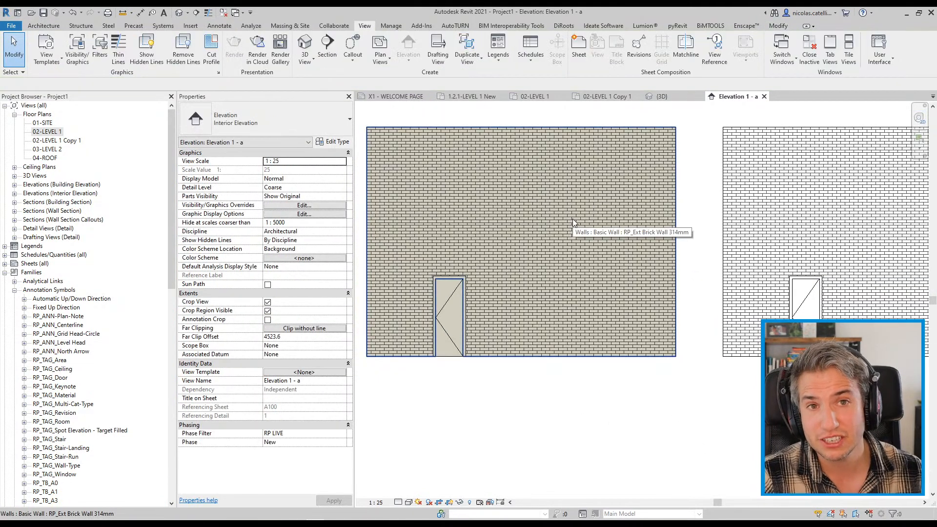
{"action": "middle_click_drag", "start_coordinate": [544, 169], "coordinate": [558, 206]}
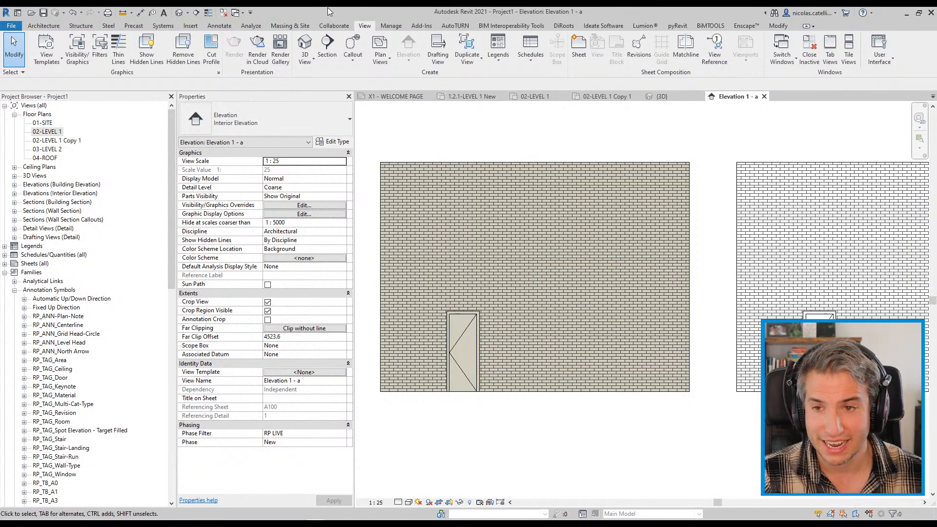
- Create a rectangular filled region from the copied wall's upper-left corner, with its lower edge about 2800 mm above the wall base
{"action": "left_click", "coordinate": [219, 26]}
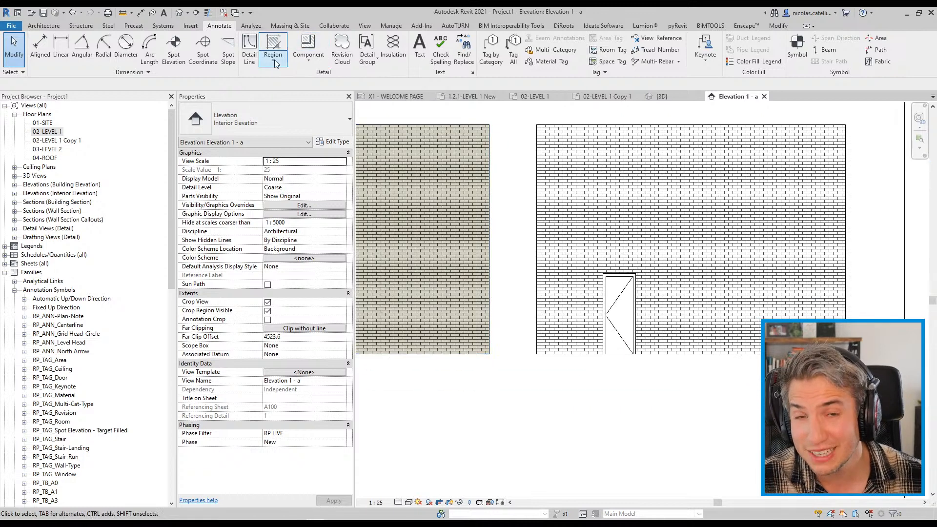
{"action": "left_click", "coordinate": [275, 62]}
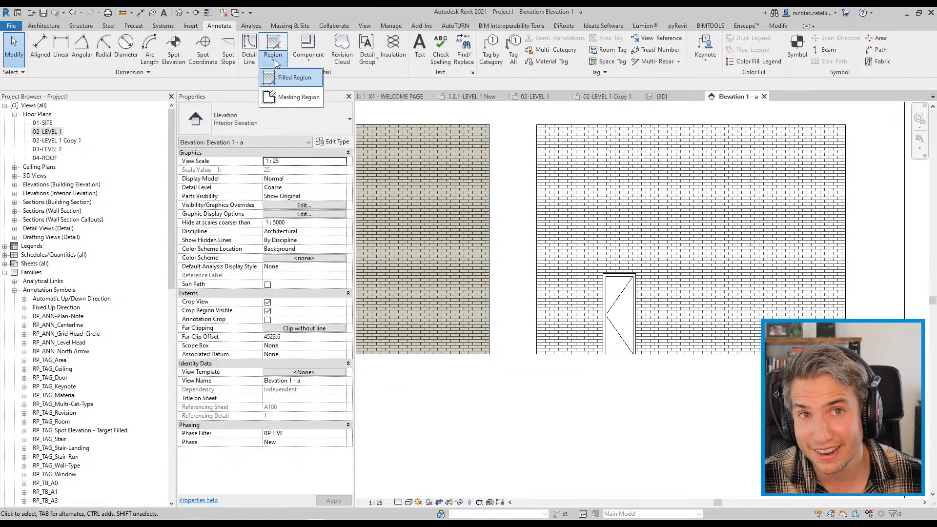
{"action": "left_click", "coordinate": [296, 78]}
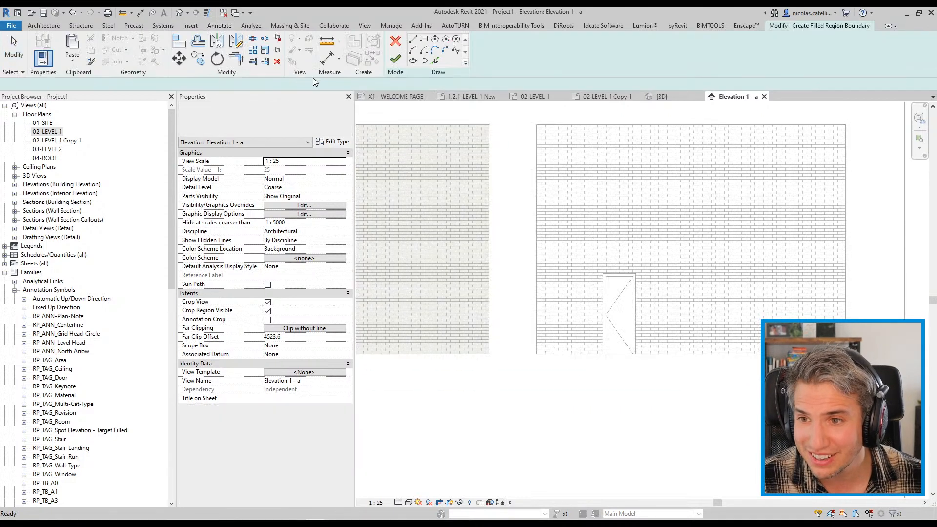
{"action": "left_click", "coordinate": [537, 126]}
{"action": "left_click", "coordinate": [732, 252]}
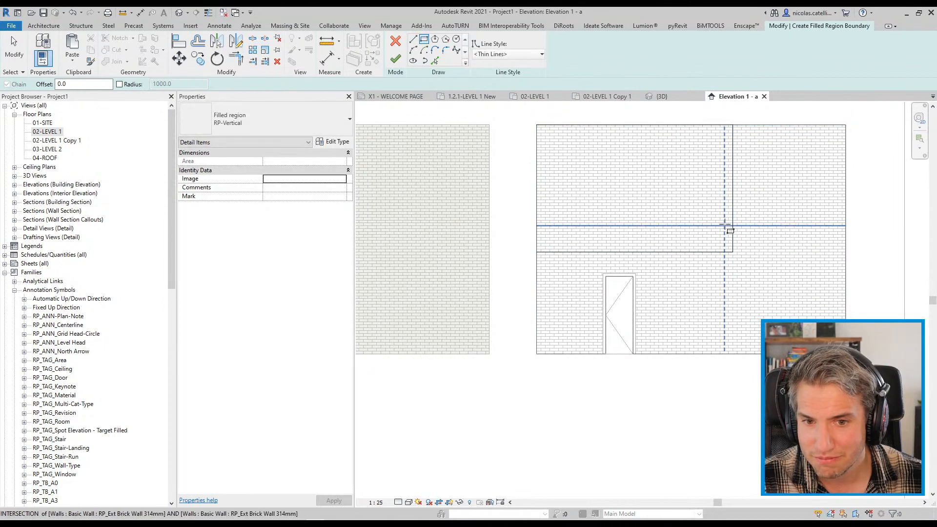
{"action": "key", "text": "Escape"}
{"action": "key", "text": "Escape"}
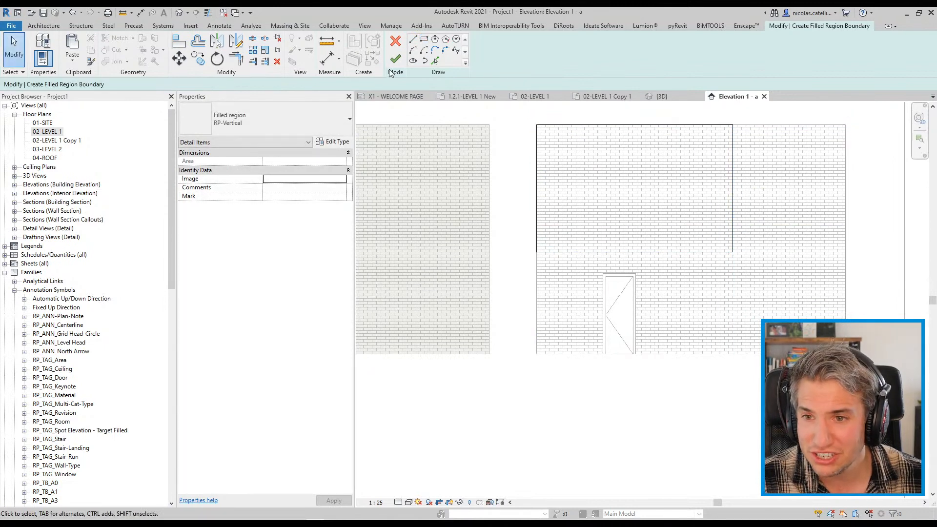
{"action": "left_click", "coordinate": [395, 58]}
- Change the filled region's type to RP-Grey2-Transparent
{"action": "left_click", "coordinate": [271, 124]}
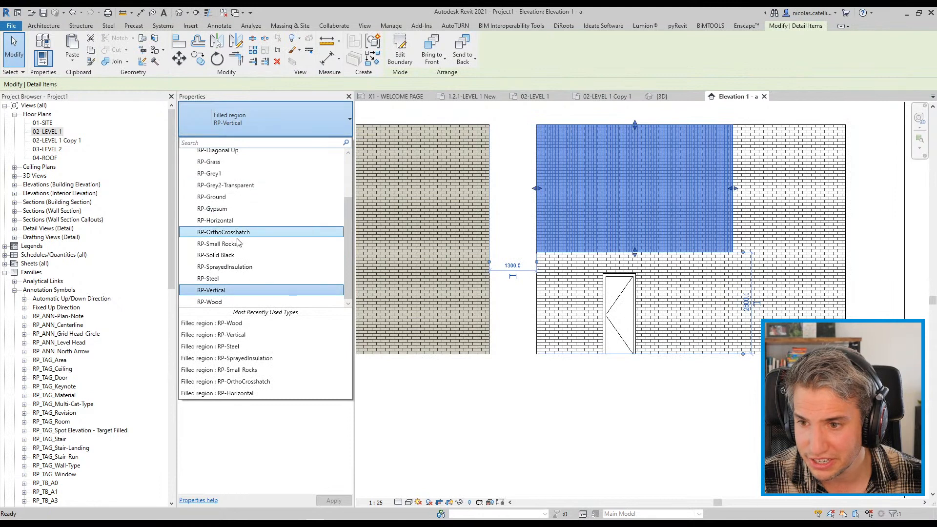
{"action": "scroll", "coordinate": [273, 261], "scroll_direction": "up", "scroll_amount": 2}
{"action": "scroll", "coordinate": [278, 264], "scroll_direction": "down", "scroll_amount": 2}
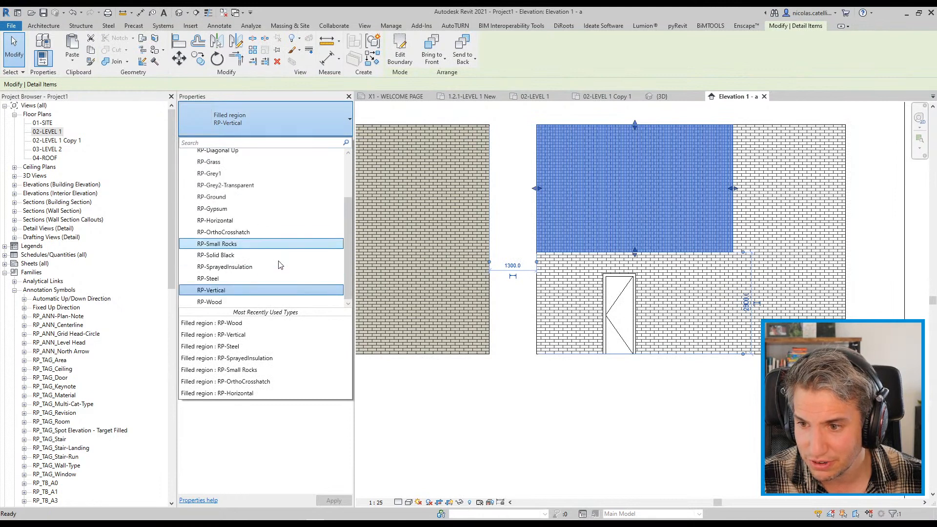
{"action": "scroll", "coordinate": [279, 268], "scroll_direction": "up", "scroll_amount": 3}
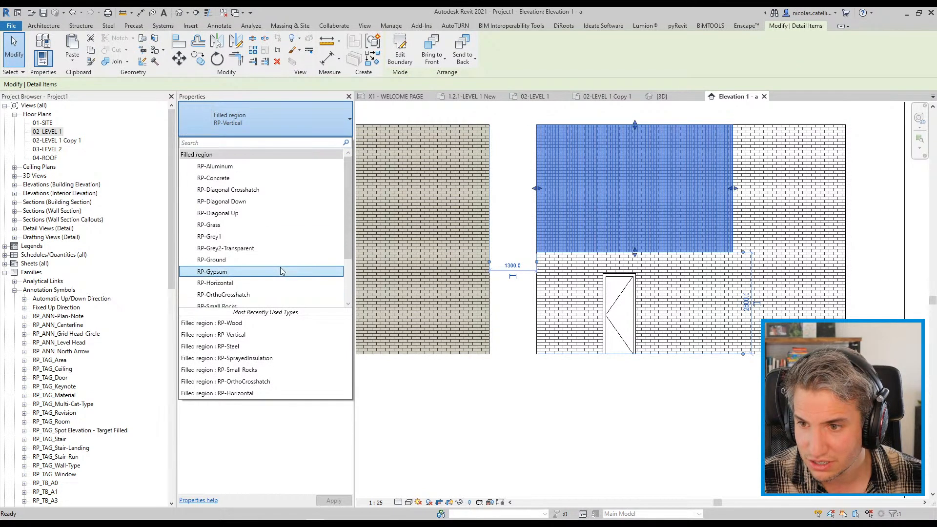
{"action": "left_click", "coordinate": [274, 248]}
{"action": "key", "text": "Escape"}
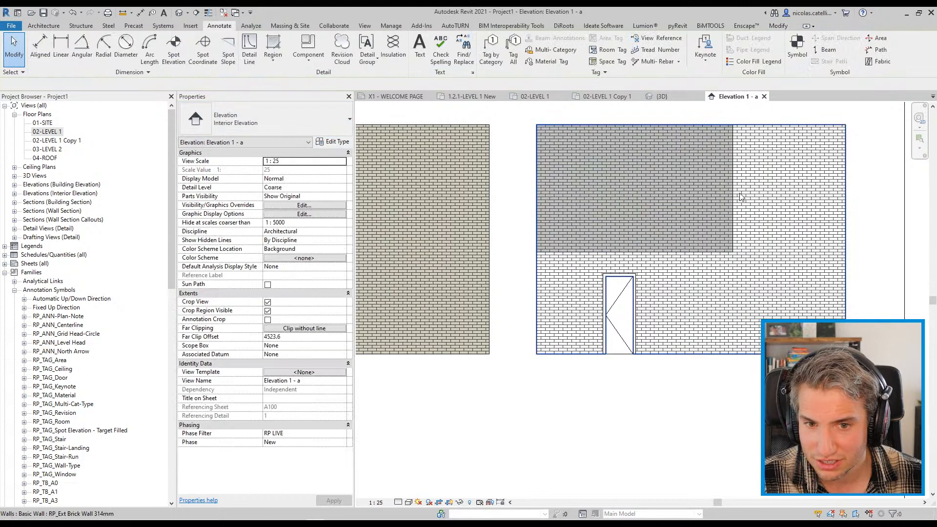
- Stretch the filled region sideways to the far edge of the copied wall so it spans the full width
{"action": "left_click", "coordinate": [734, 193]}
{"action": "left_click_drag", "start_coordinate": [733, 188], "coordinate": [847, 189]}
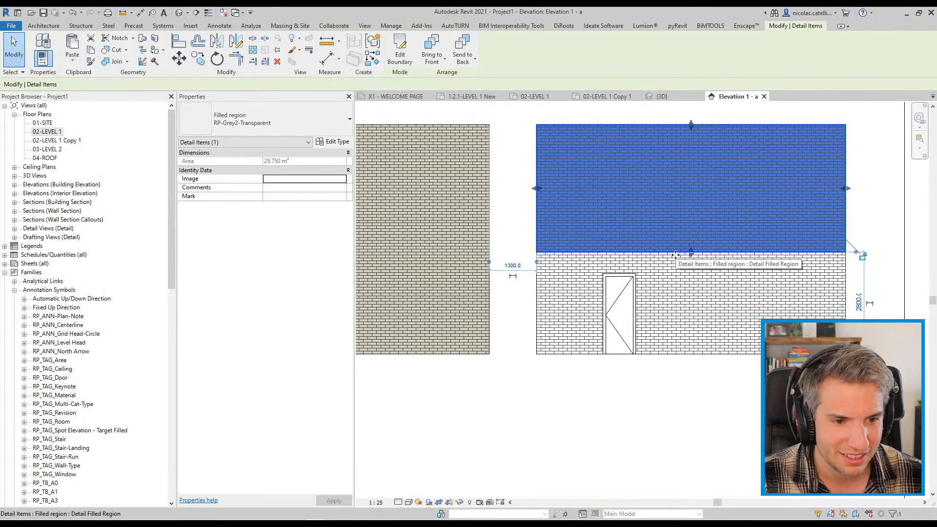
{"action": "left_click", "coordinate": [545, 404]}
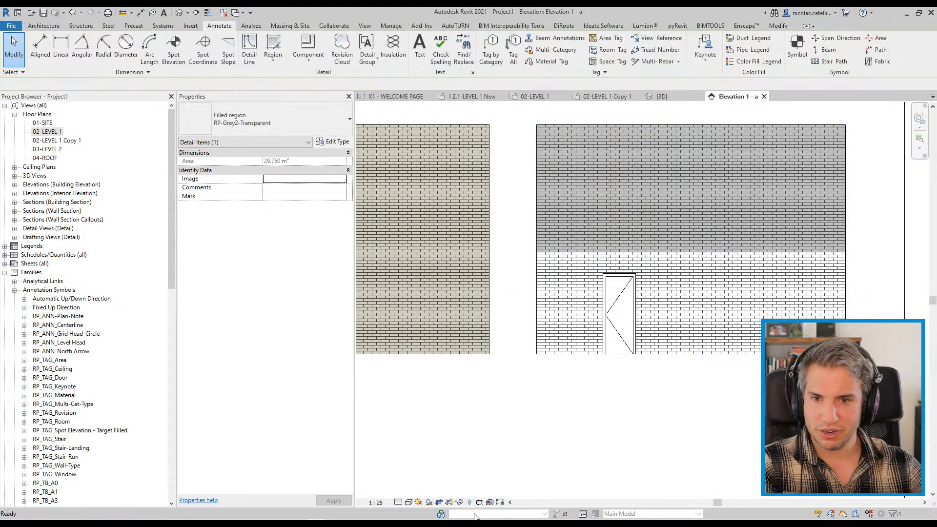
- Switch to the default 3D view, framing the existing brick wall with its door
{"action": "key", "text": "z"}
{"action": "key", "text": "f"}
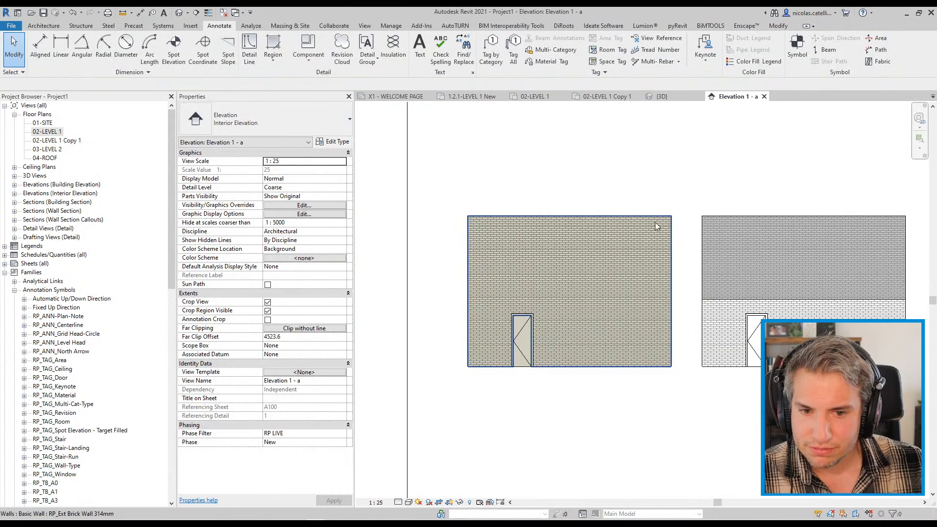
{"action": "left_click", "coordinate": [365, 26]}
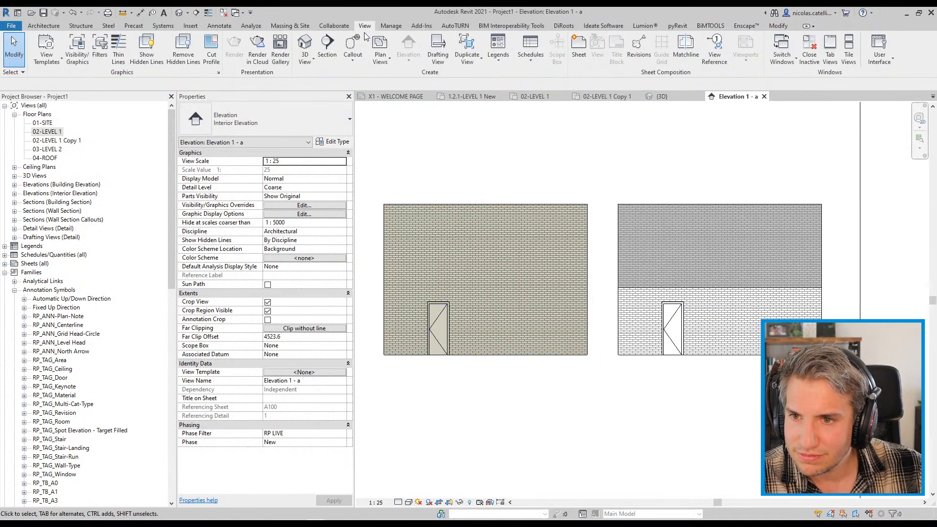
{"action": "left_click", "coordinate": [305, 44]}
{"action": "middle_click_drag", "start_coordinate": [609, 212], "coordinate": [506, 319], "text": "shift"}
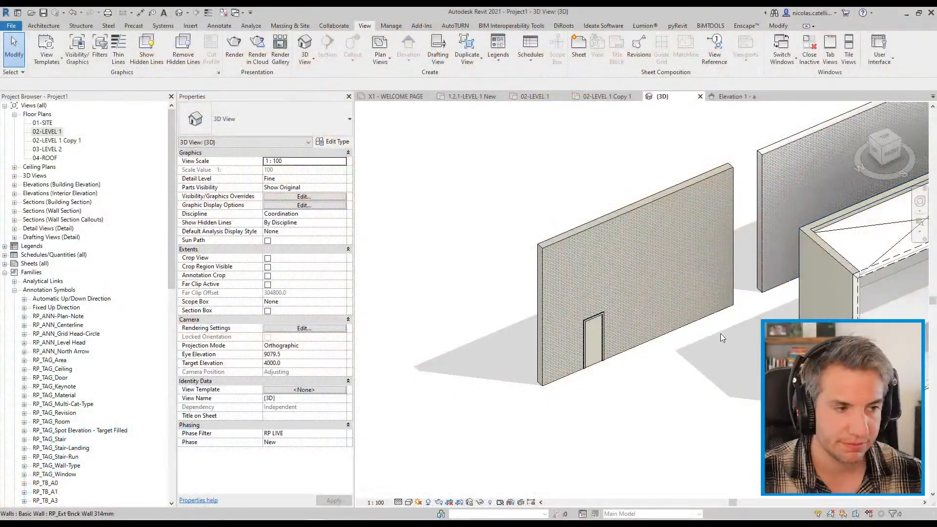
{"action": "middle_click_drag", "start_coordinate": [394, 238], "coordinate": [369, 216]}
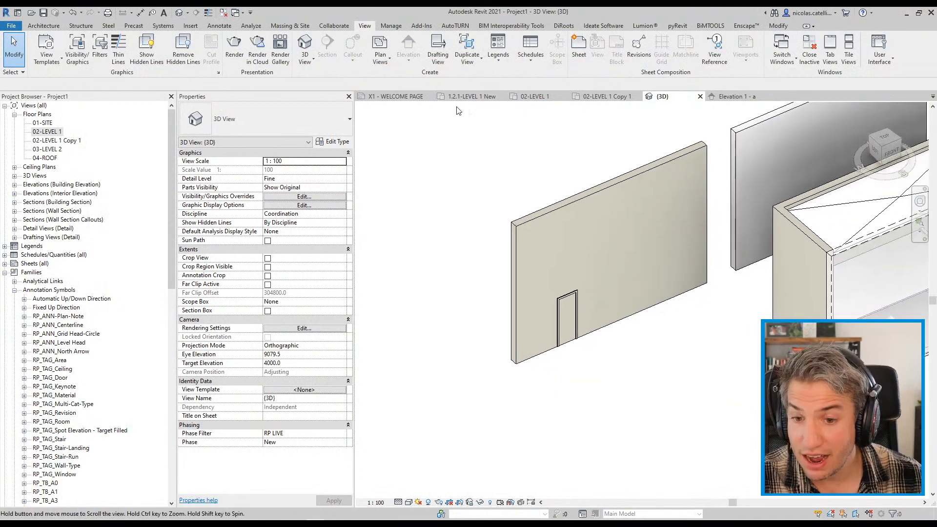
- Set the phase demolished of the existing brick wall's door to New
{"action": "left_click", "coordinate": [565, 315]}
{"action": "middle_click_drag", "start_coordinate": [438, 313], "coordinate": [505, 225], "text": "shift"}
{"action": "left_click", "coordinate": [518, 220]}
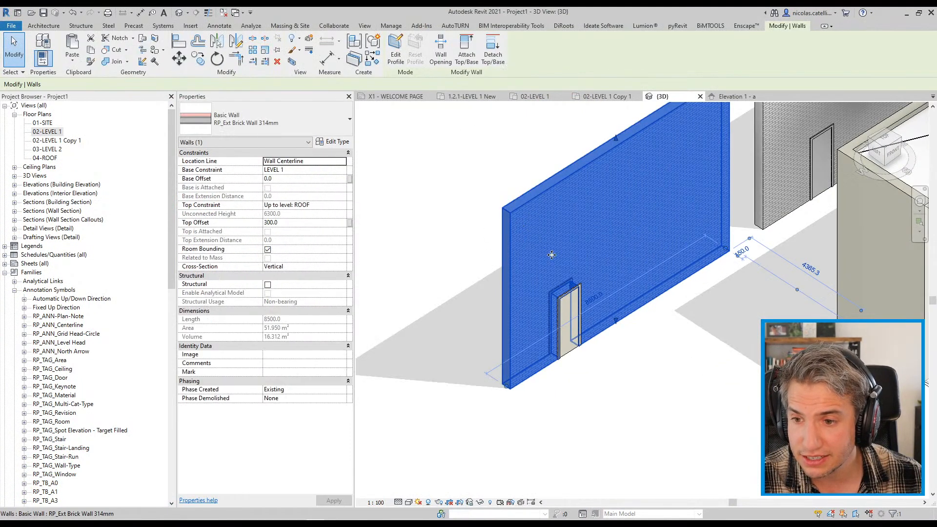
{"action": "left_click", "coordinate": [576, 341]}
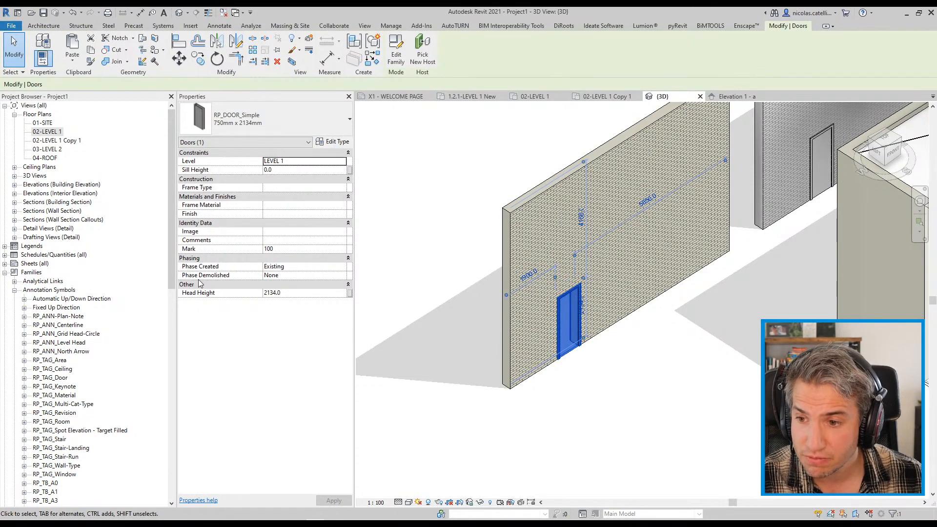
{"action": "left_click", "coordinate": [342, 276]}
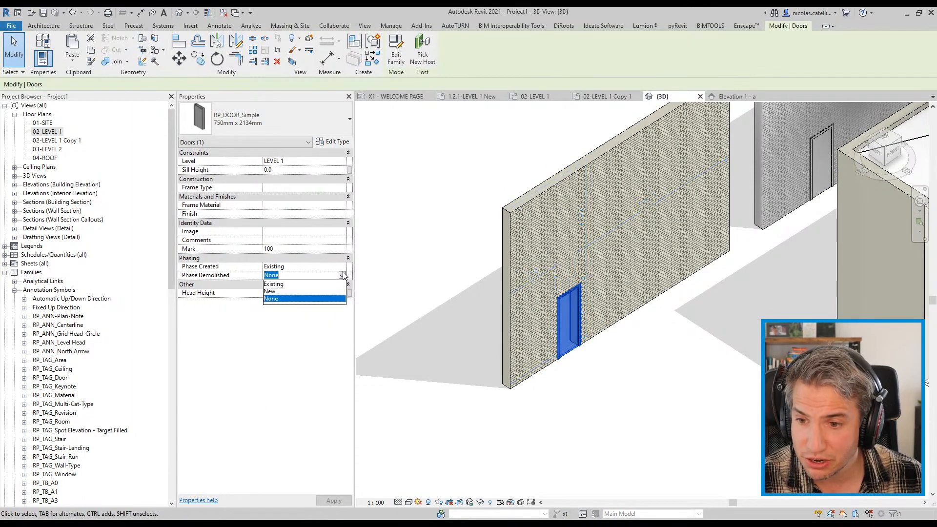
{"action": "left_click", "coordinate": [274, 292]}
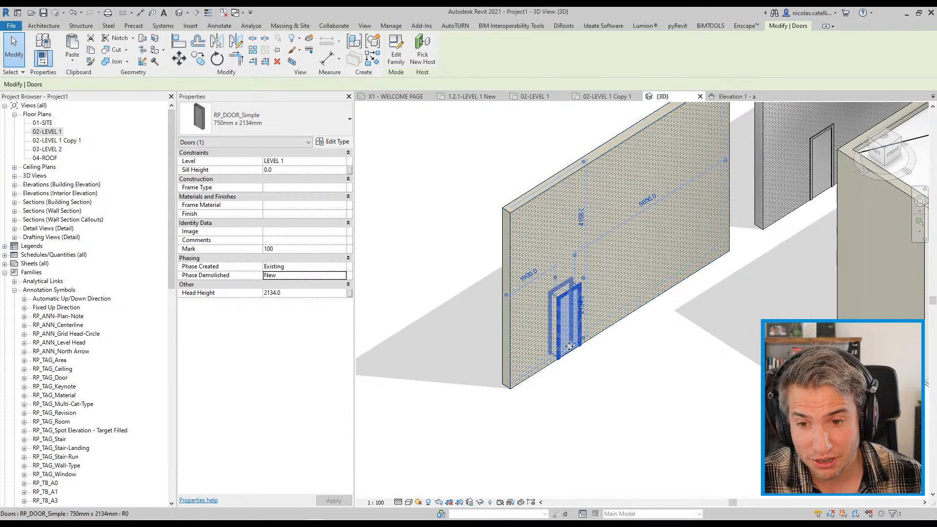
{"action": "left_click", "coordinate": [620, 418]}
{"action": "middle_click_drag", "start_coordinate": [631, 408], "coordinate": [466, 367], "text": "shift"}
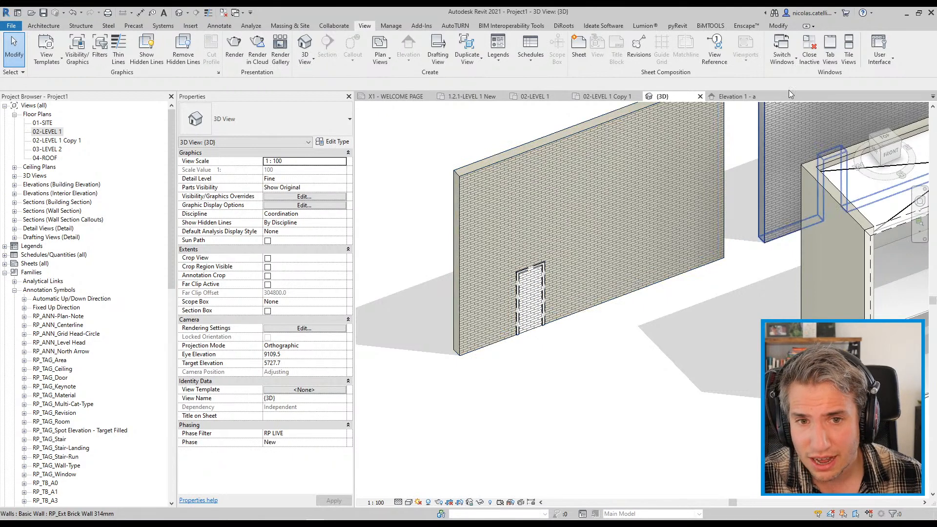
- Set demolished elements to Not Displayed in the RP LIVE phase filter and apply the phasing change
{"action": "left_click", "coordinate": [399, 27]}
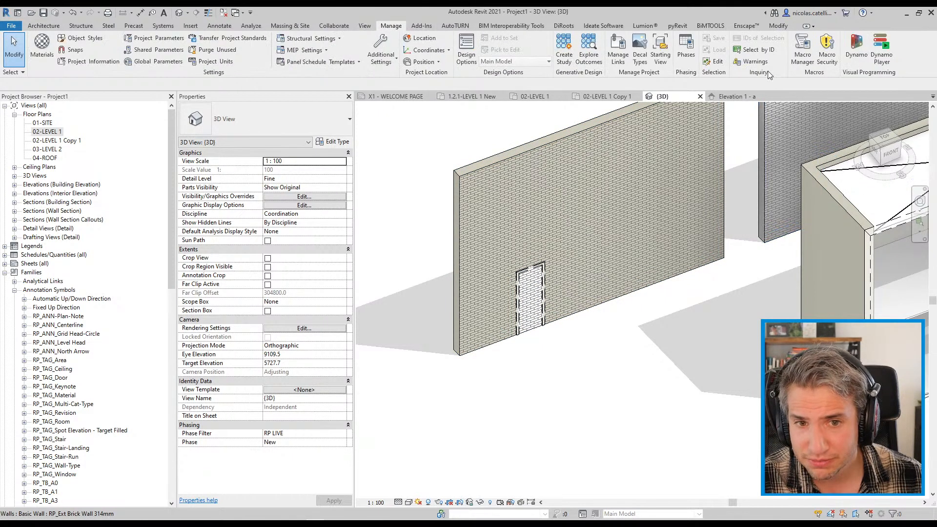
{"action": "left_click", "coordinate": [686, 56]}
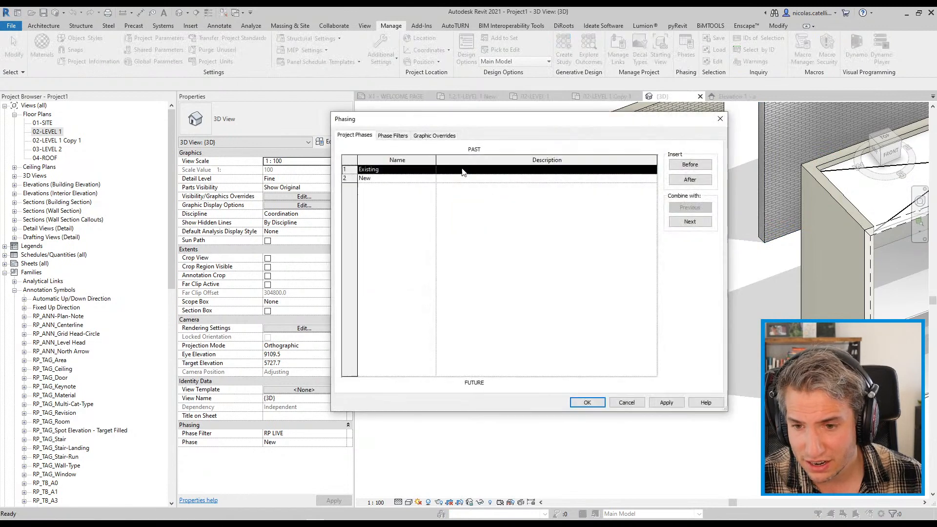
{"action": "left_click", "coordinate": [425, 137]}
{"action": "left_click", "coordinate": [397, 137]}
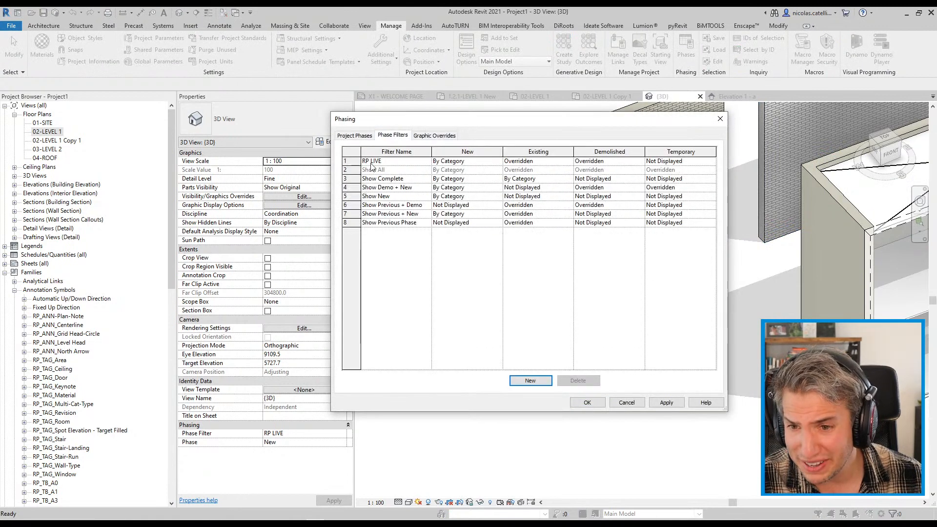
{"action": "left_click", "coordinate": [619, 161]}
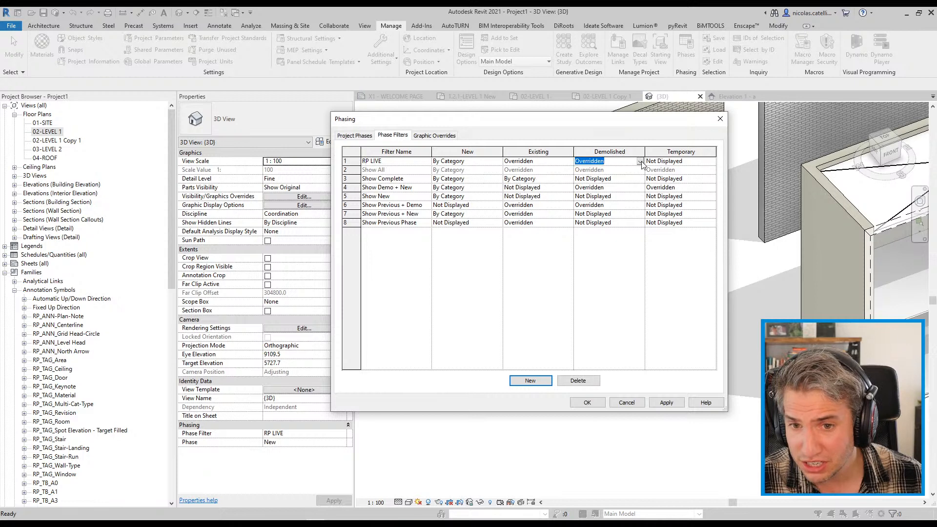
{"action": "left_click", "coordinate": [641, 162]}
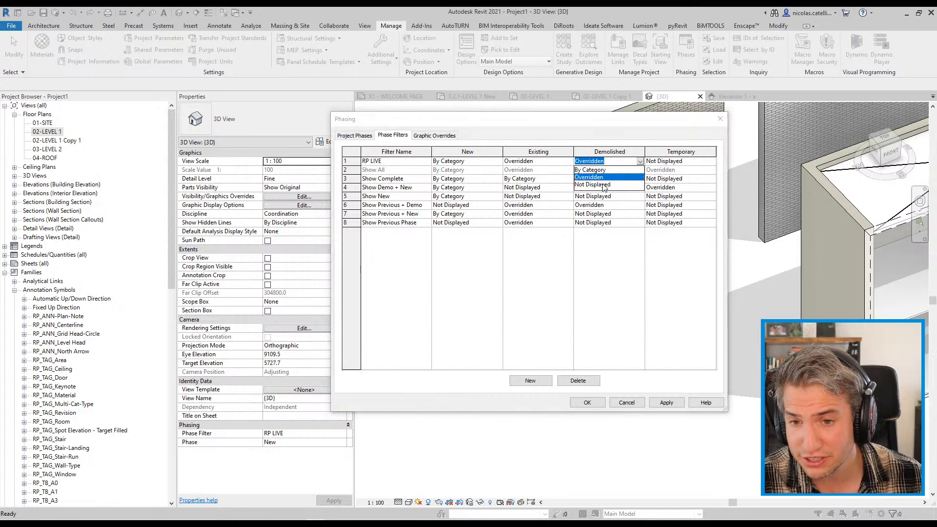
{"action": "left_click", "coordinate": [604, 185]}
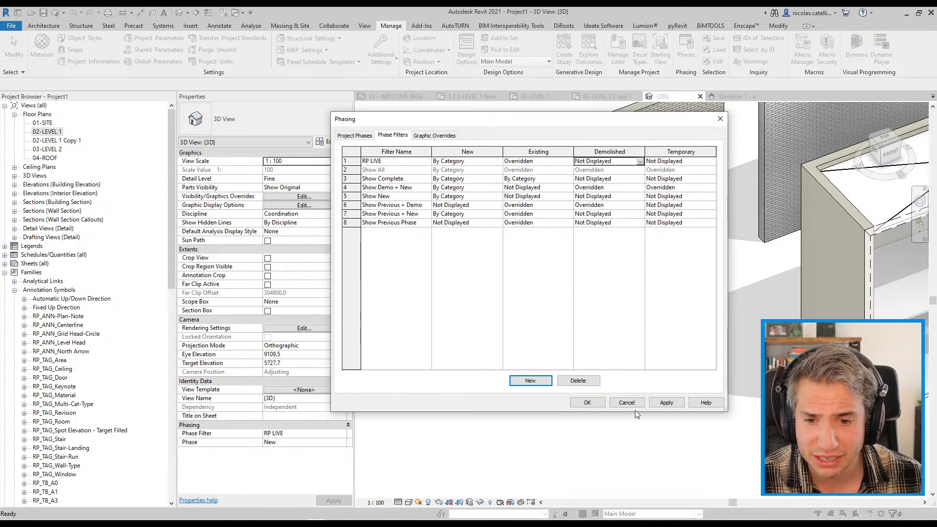
{"action": "left_click", "coordinate": [667, 403]}
{"action": "left_click", "coordinate": [599, 403]}
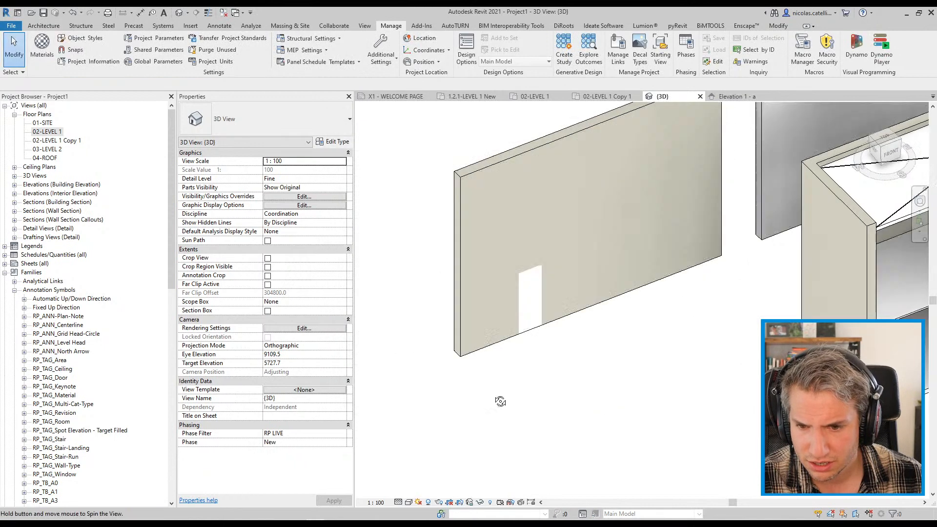
{"action": "mouse_move", "coordinate": [501, 401]}
{"action": "middle_mouse_down", "text": "shift"}
{"action": "mouse_move", "coordinate": [442, 312]}
{"action": "mouse_move", "coordinate": [440, 352]}
{"action": "mouse_move", "coordinate": [540, 433]}
{"action": "middle_mouse_up", "text": "shift"}
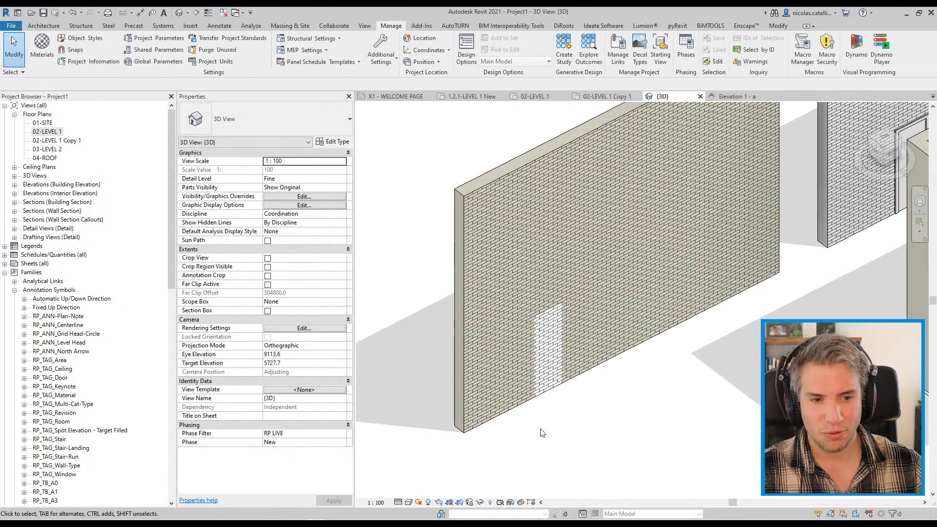
- Select the automatic infill wall in the former door opening and examine its properties for a phase setting
{"action": "left_click", "coordinate": [552, 376]}
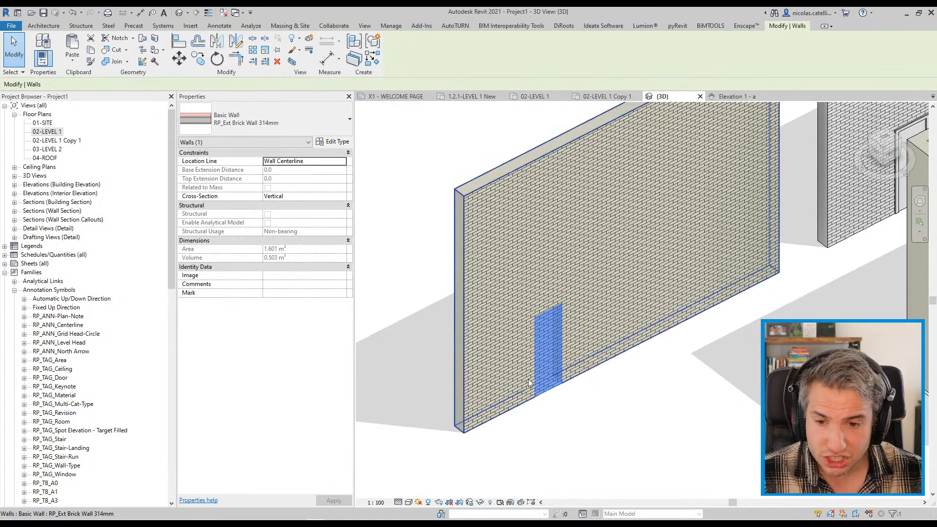
{"action": "scroll", "coordinate": [499, 352], "scroll_direction": "up", "scroll_amount": 2}
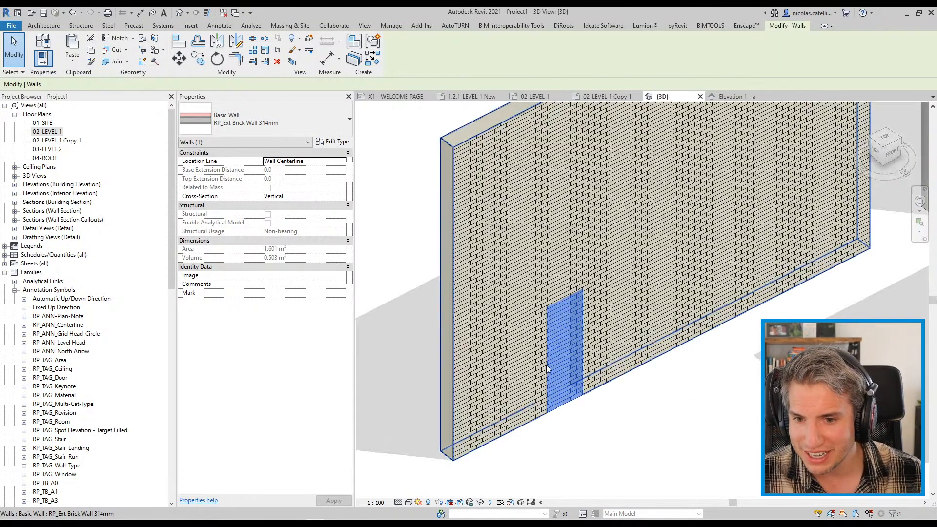
{"action": "left_click", "coordinate": [609, 416]}
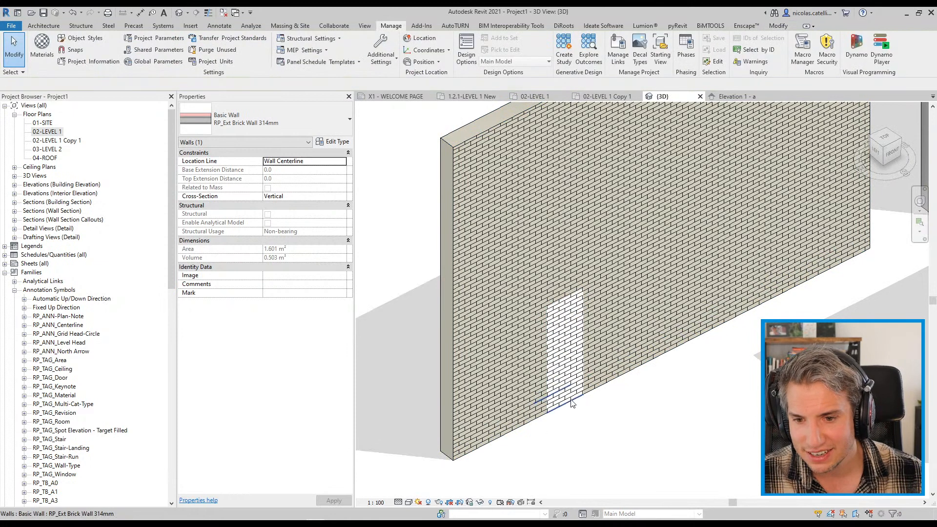
{"action": "left_click", "coordinate": [576, 401]}
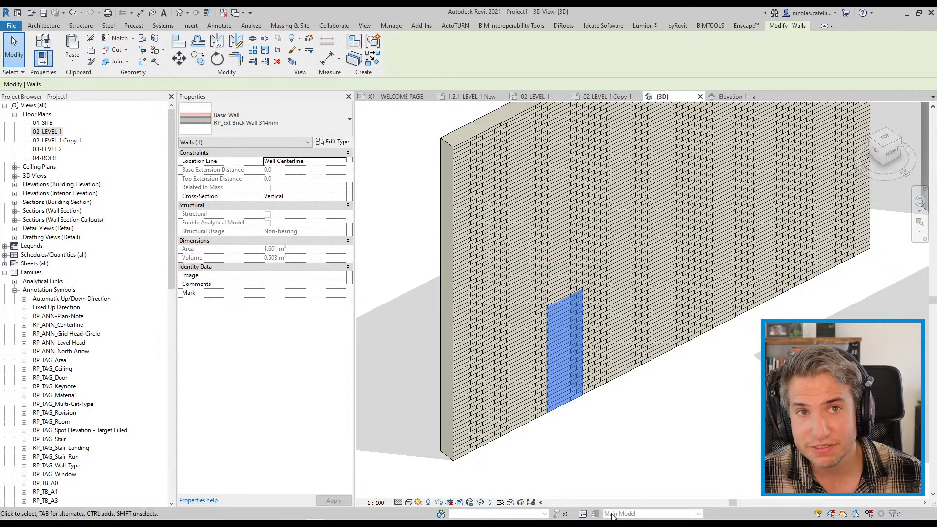
{"action": "left_click", "coordinate": [632, 482]}
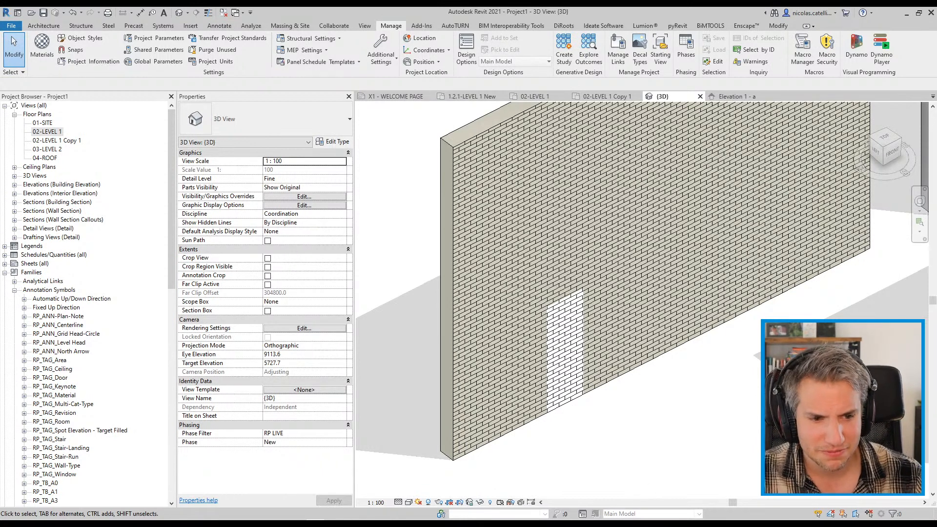
- Switch to the RP-LIVE-006-PHASES-Presentation PDF, read the slides on managing automatic infill elements, and return to the 3D model
{"action": "key", "text": "alt+Tab"}
{"action": "scroll", "coordinate": [236, 300], "scroll_direction": "down", "scroll_amount": 10}
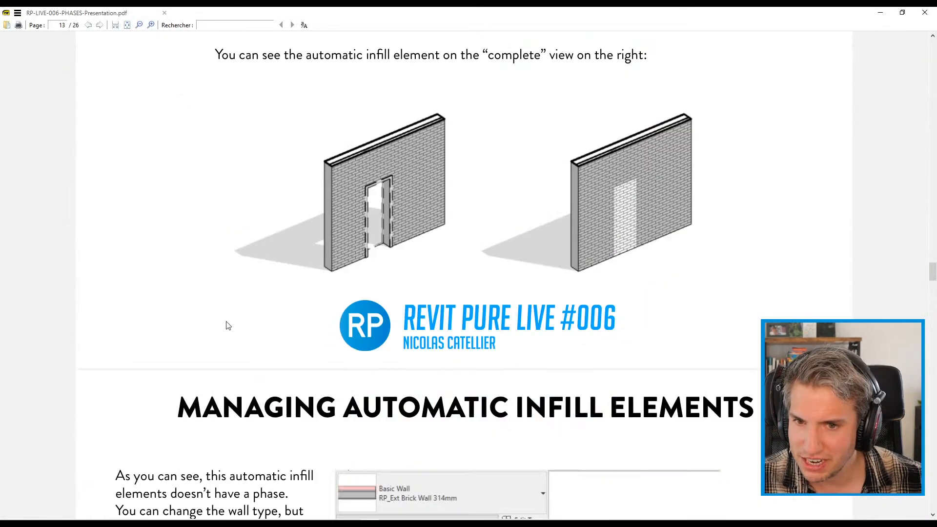
{"action": "scroll", "coordinate": [198, 287], "scroll_direction": "up", "scroll_amount": 1}
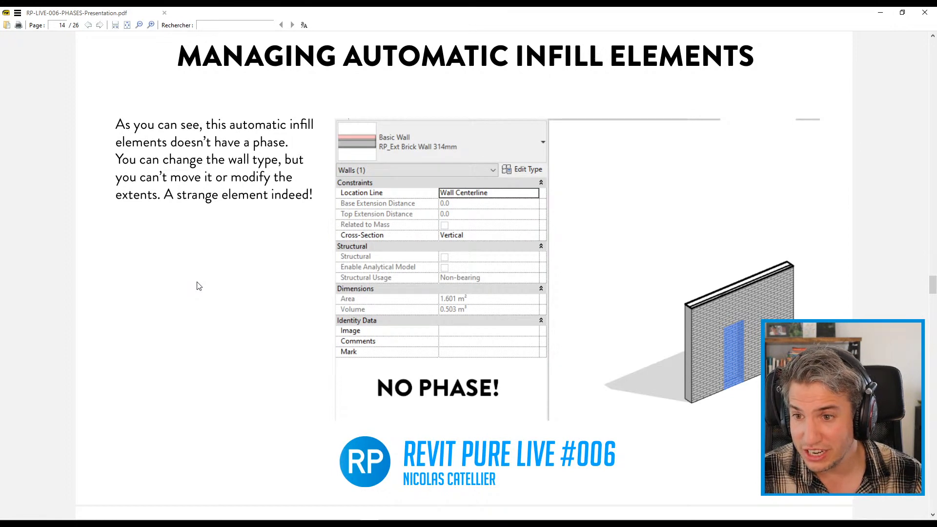
{"action": "scroll", "coordinate": [211, 291], "scroll_direction": "down", "scroll_amount": 9}
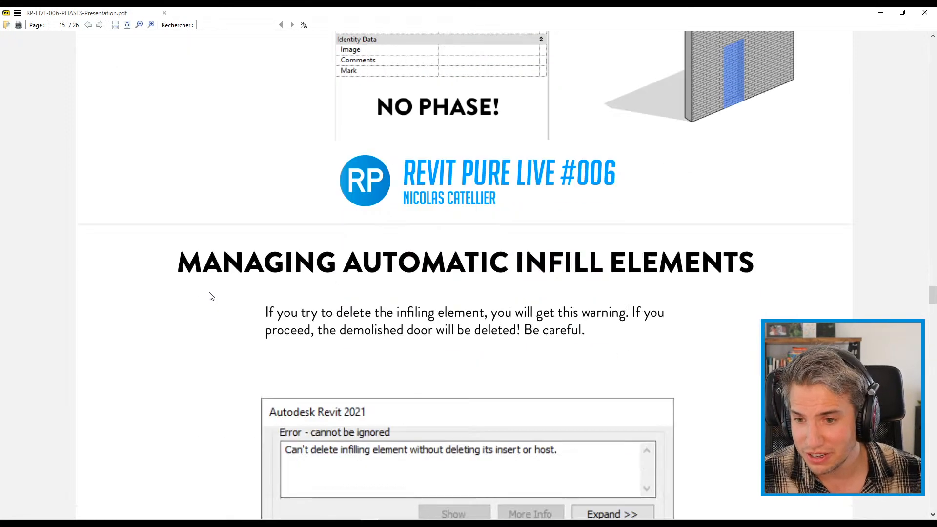
{"action": "scroll", "coordinate": [210, 297], "scroll_direction": "down", "scroll_amount": 1}
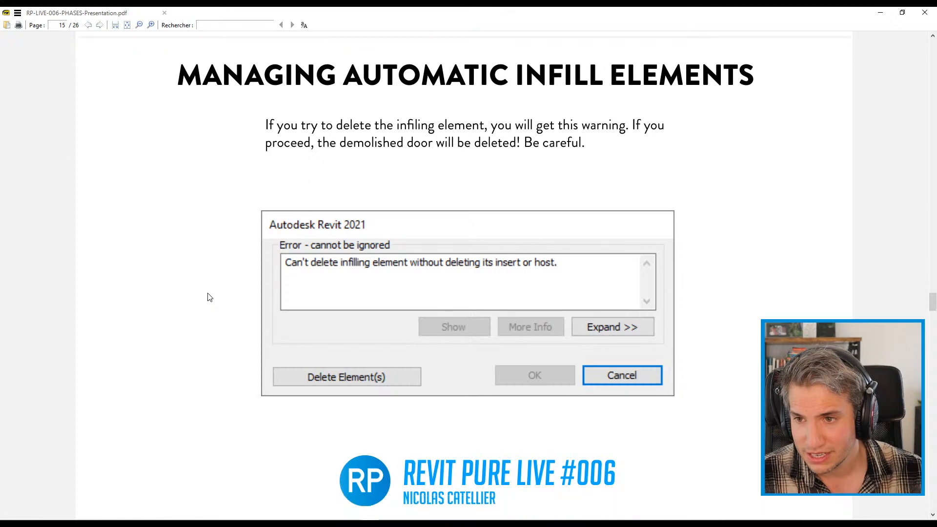
{"action": "left_click", "coordinate": [881, 12]}
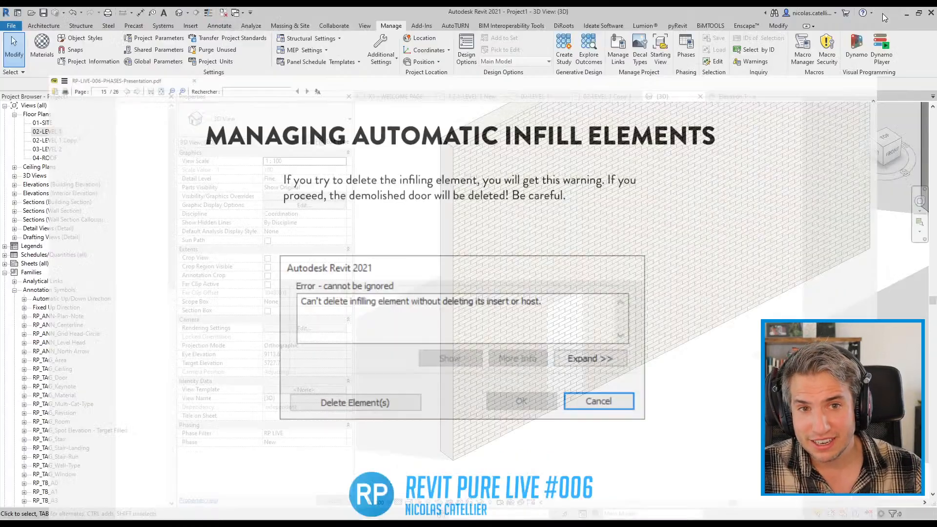
- Delete the infill wall in the door opening, accepting deletion of the related elements
{"action": "left_click", "coordinate": [551, 342]}
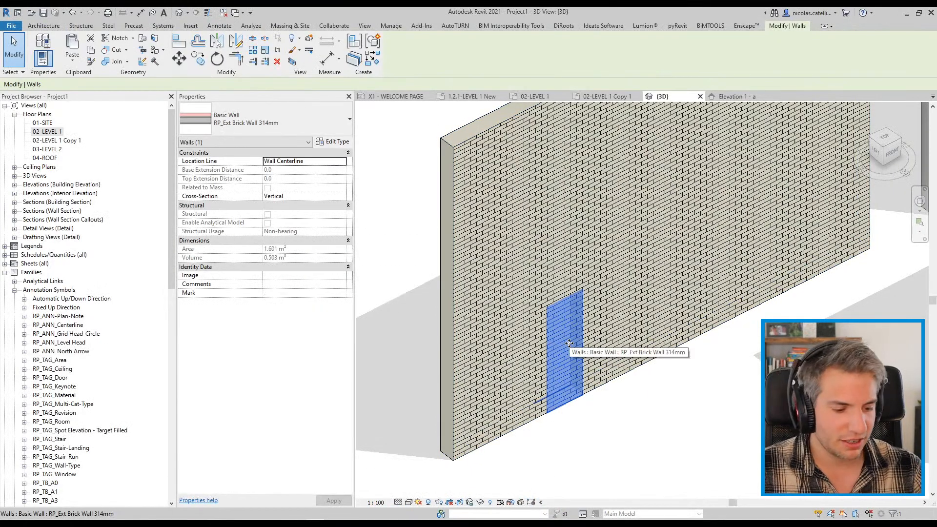
{"action": "key", "text": "Delete"}
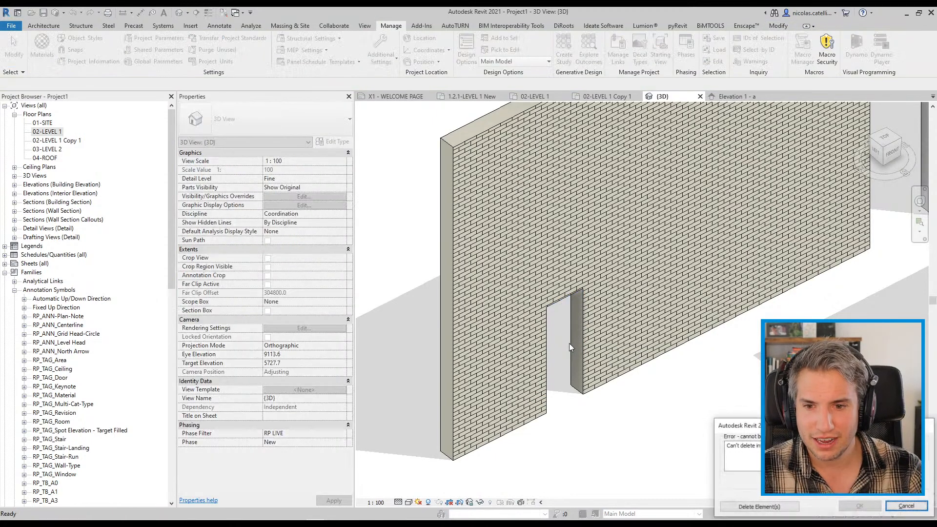
{"action": "left_click_drag", "start_coordinate": [733, 425], "coordinate": [461, 194]}
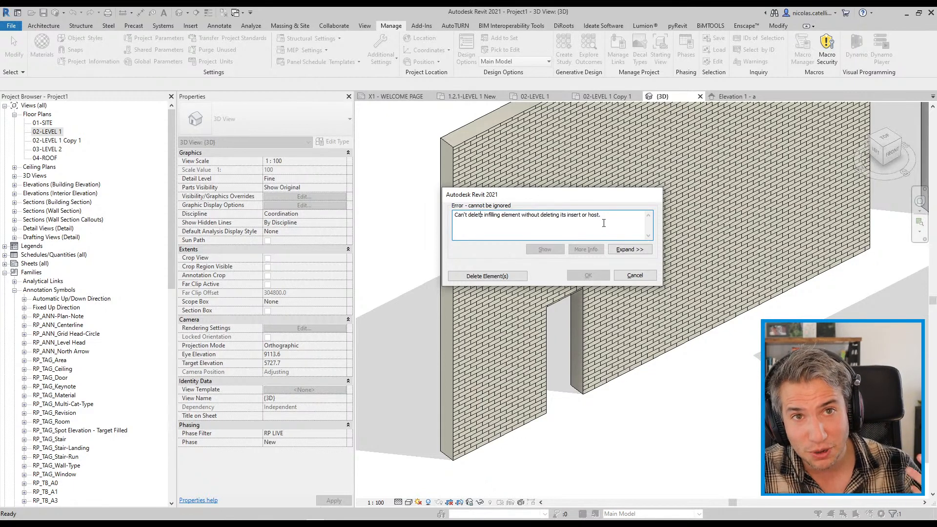
{"action": "left_click", "coordinate": [491, 277]}
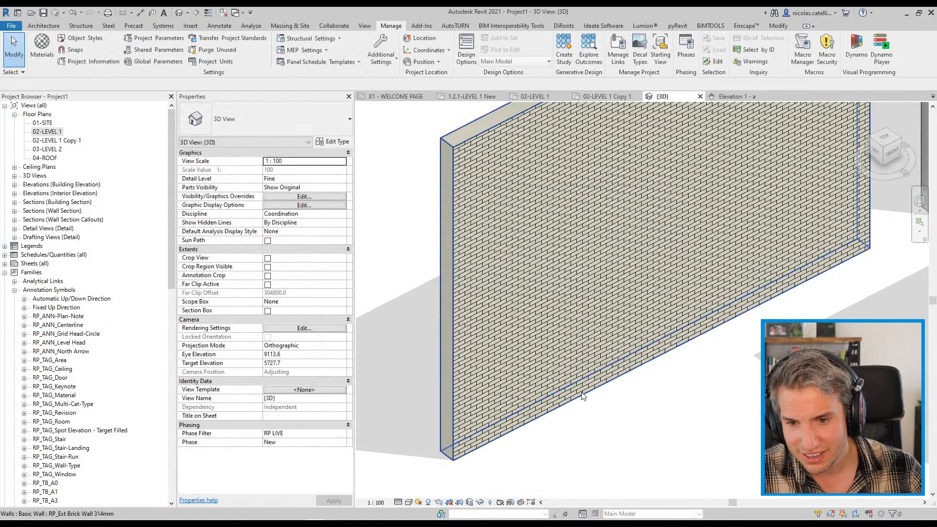
{"action": "left_click", "coordinate": [560, 375]}
{"action": "left_click", "coordinate": [588, 443]}
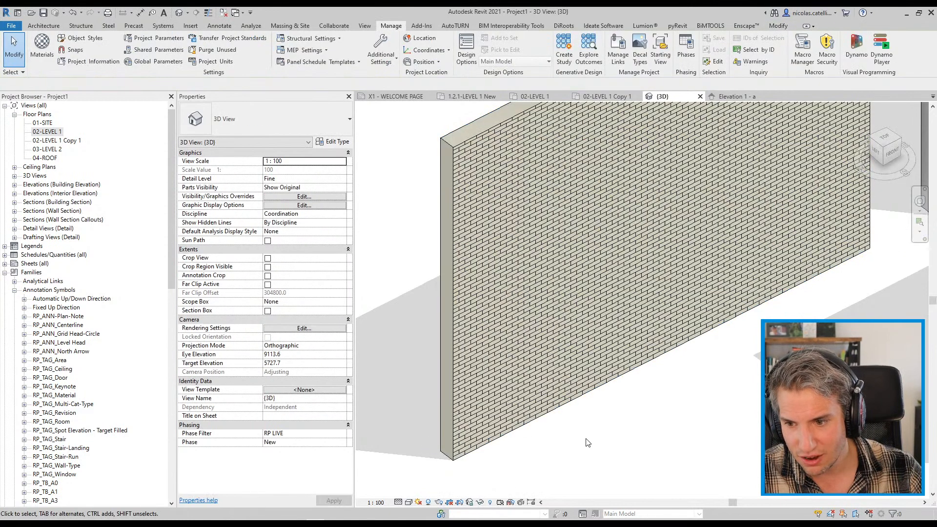
- Check the wall with the 3D view's phase set to Existing and back to New, and undo the infill deletion
{"action": "left_click", "coordinate": [342, 444]}
{"action": "left_click", "coordinate": [297, 450]}
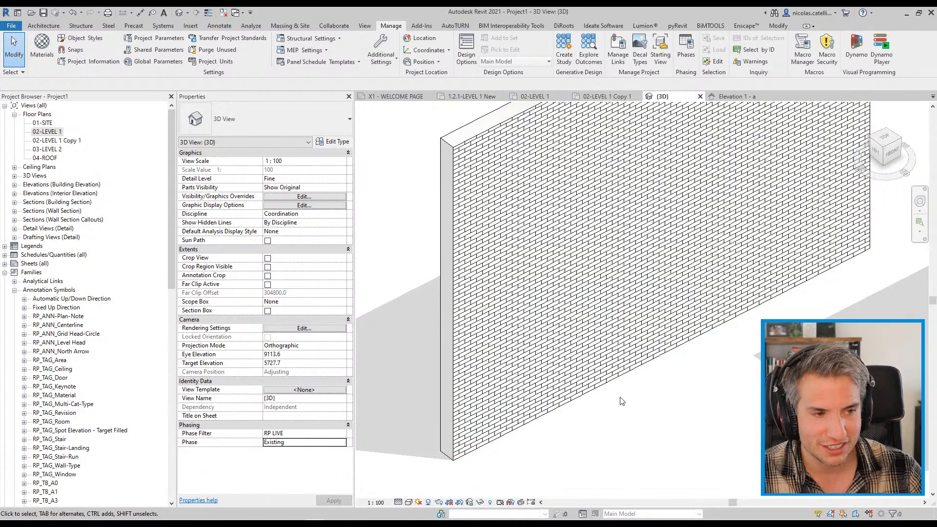
{"action": "left_click", "coordinate": [343, 443]}
{"action": "left_click", "coordinate": [298, 459]}
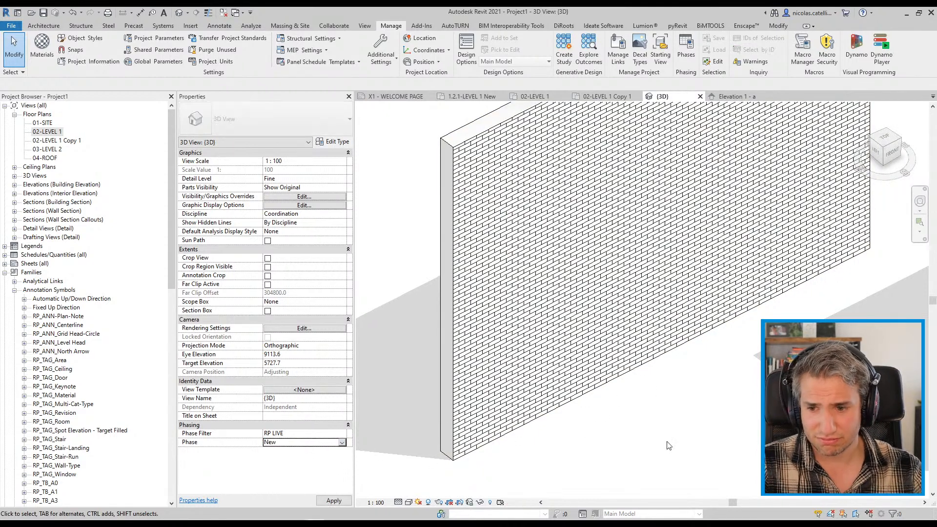
{"action": "key", "text": "ctrl+z"}
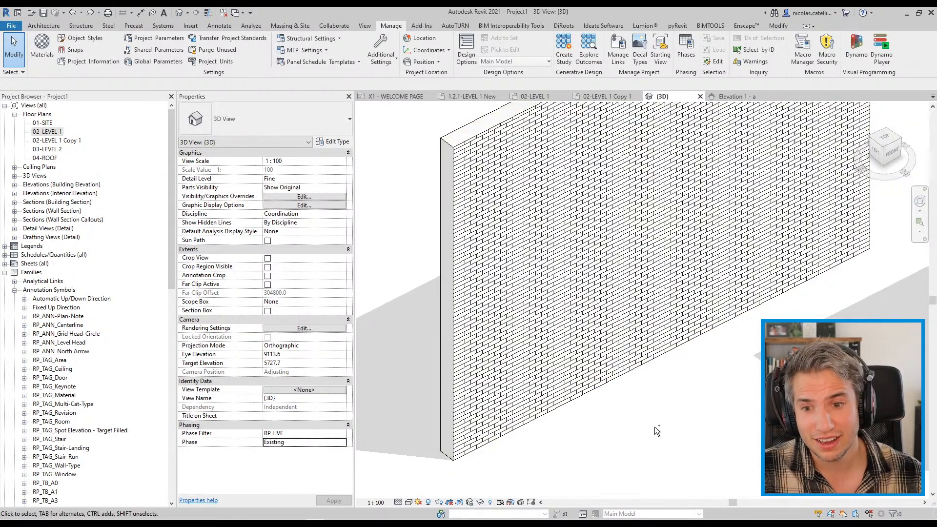
{"action": "key", "text": "ctrl+y"}
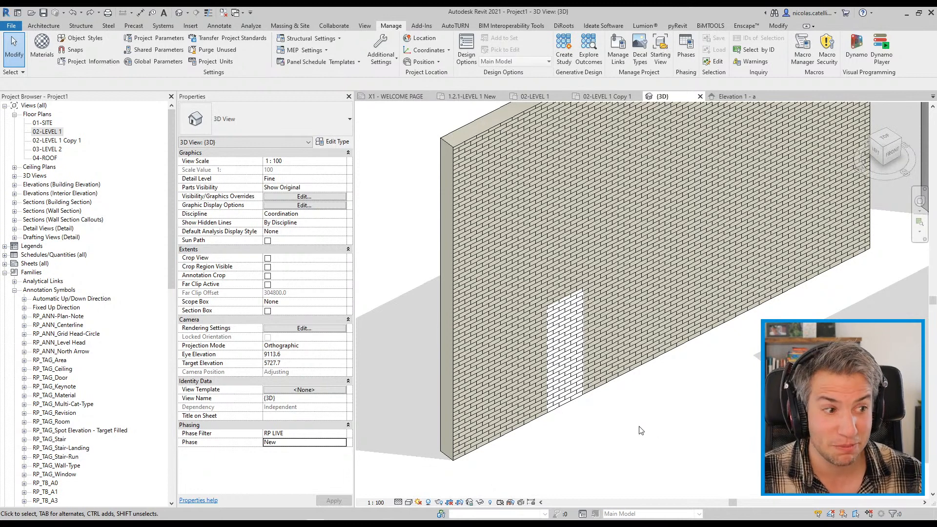
- Try to move the infill wall away from its door opening, and dismiss the warning
{"action": "left_click", "coordinate": [588, 360]}
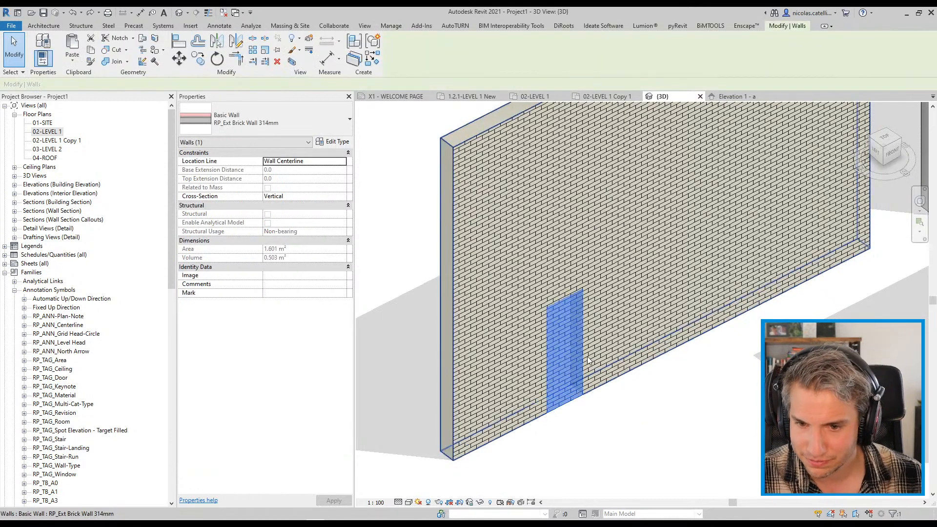
{"action": "left_click_drag", "start_coordinate": [580, 396], "coordinate": [622, 425]}
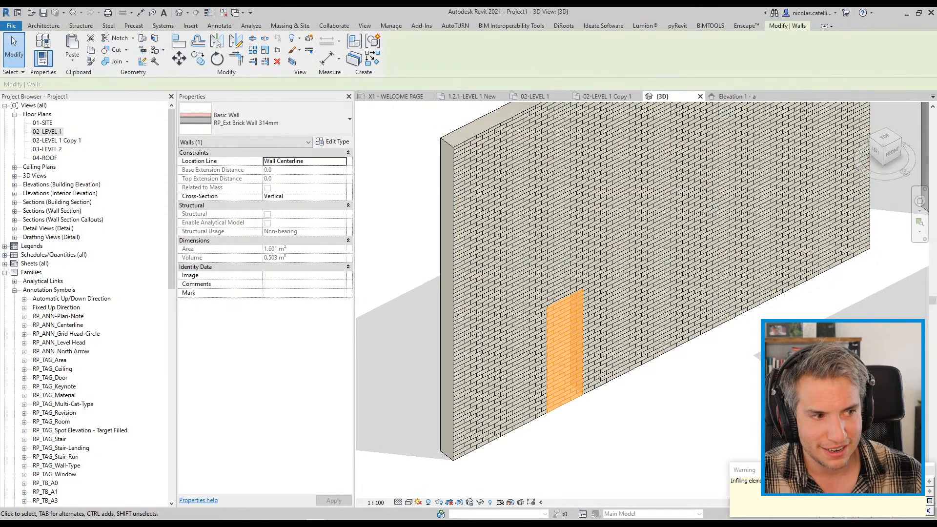
{"action": "left_click_drag", "start_coordinate": [745, 470], "coordinate": [450, 289]}
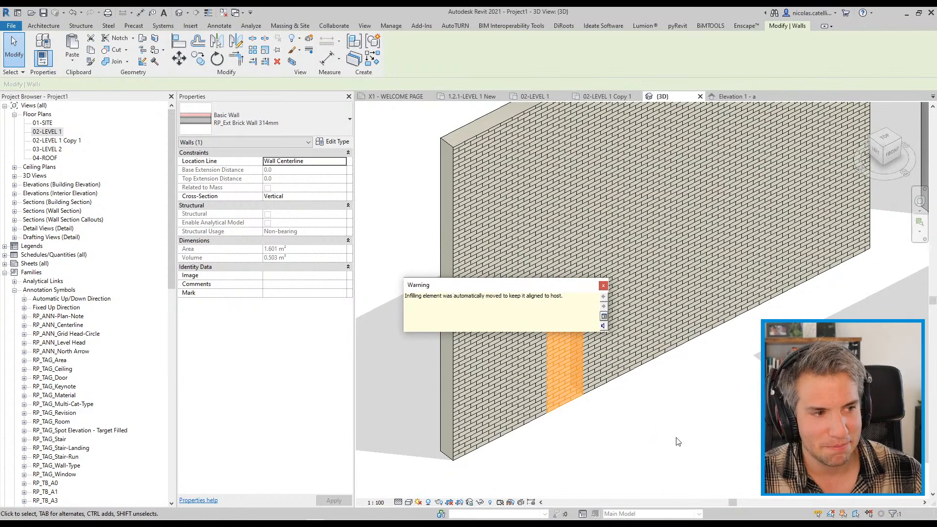
{"action": "left_click", "coordinate": [604, 286]}
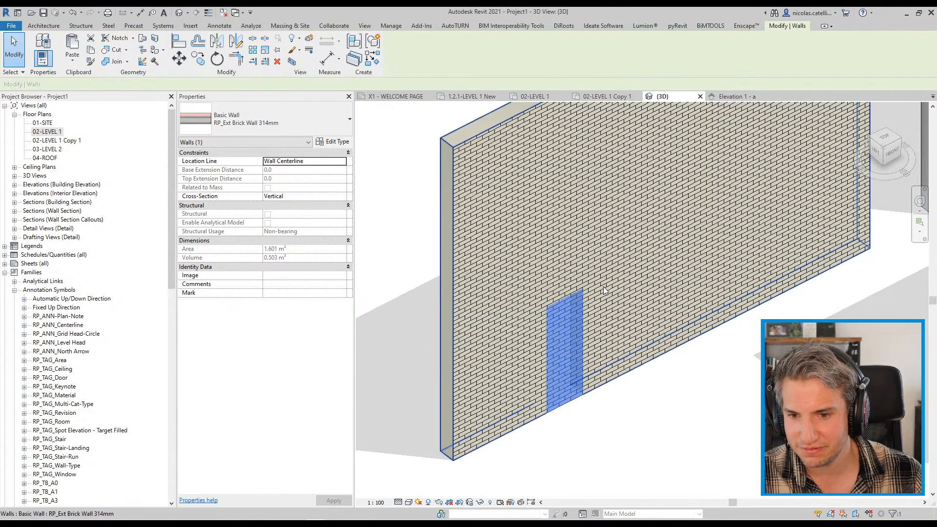
{"action": "left_click", "coordinate": [674, 443]}
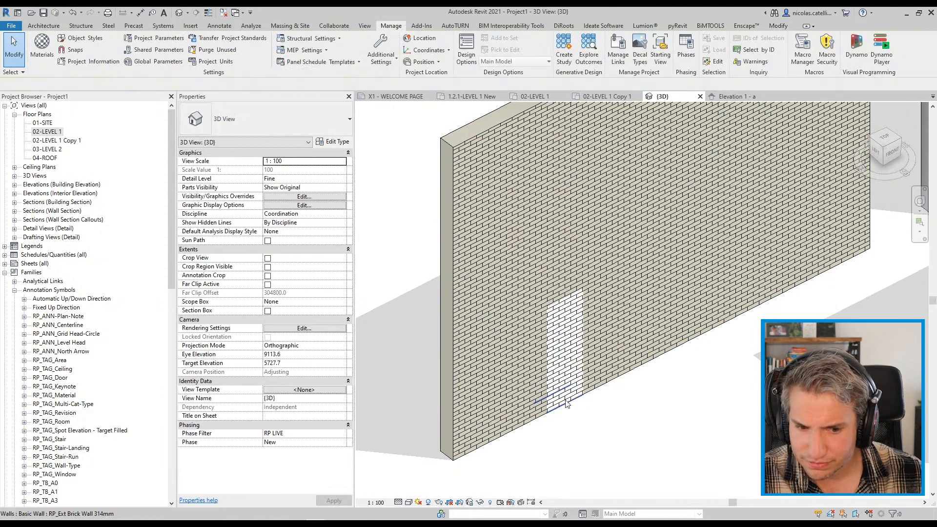
- Change the infill's wall type to RP_Int Generic 100mm and inspect it within the door opening
{"action": "left_click", "coordinate": [569, 390]}
{"action": "left_click", "coordinate": [276, 118]}
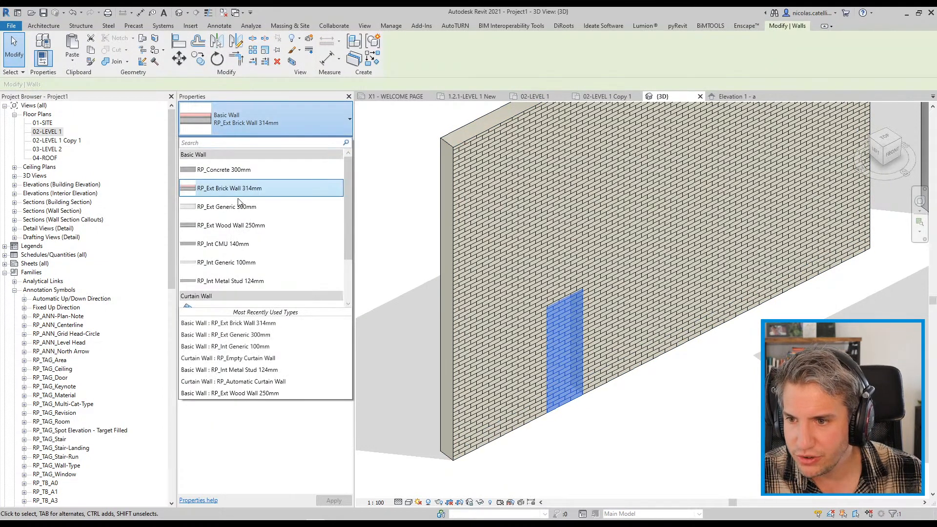
{"action": "left_click", "coordinate": [254, 264]}
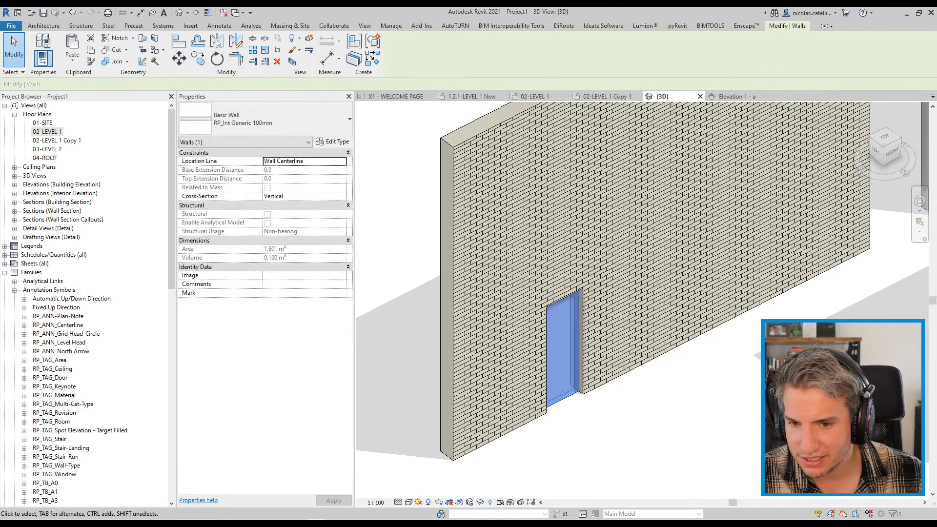
{"action": "left_click", "coordinate": [617, 423]}
{"action": "left_click", "coordinate": [565, 397]}
{"action": "middle_click_drag", "start_coordinate": [603, 430], "coordinate": [628, 443], "text": "shift"}
{"action": "left_click", "coordinate": [630, 442]}
{"action": "middle_click_drag", "start_coordinate": [684, 431], "coordinate": [587, 411], "text": "shift"}
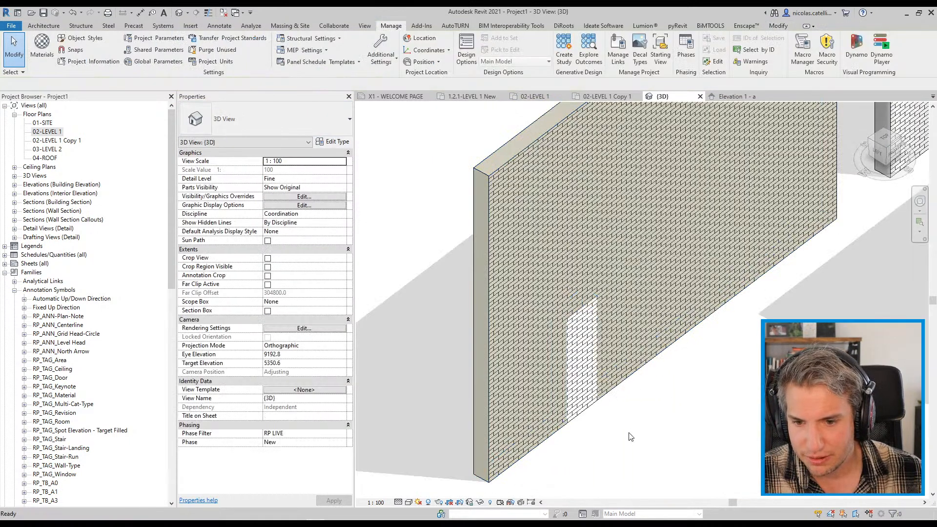
- Set the infill's location line to Finish Face: Exterior and its wall type to RP_Int Generic 100mm
{"action": "left_click", "coordinate": [587, 410]}
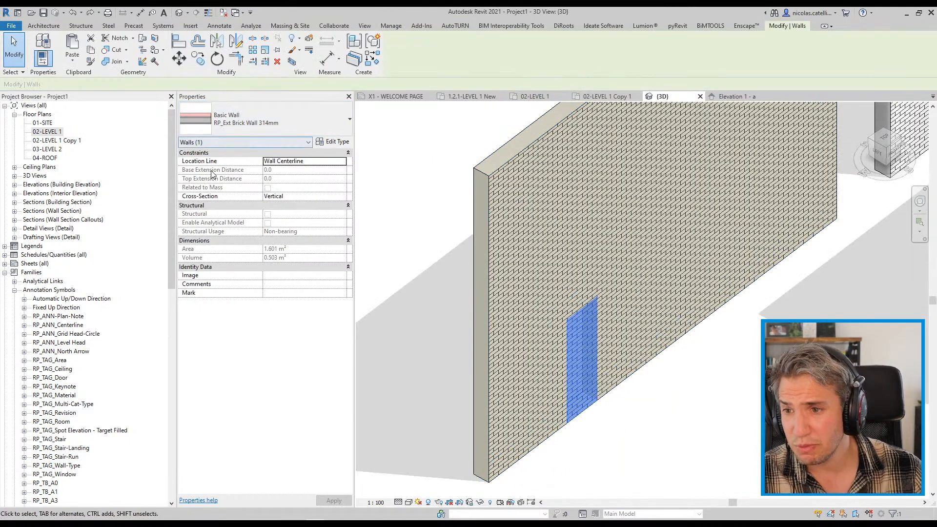
{"action": "left_click", "coordinate": [342, 161]}
{"action": "left_click", "coordinate": [342, 161]}
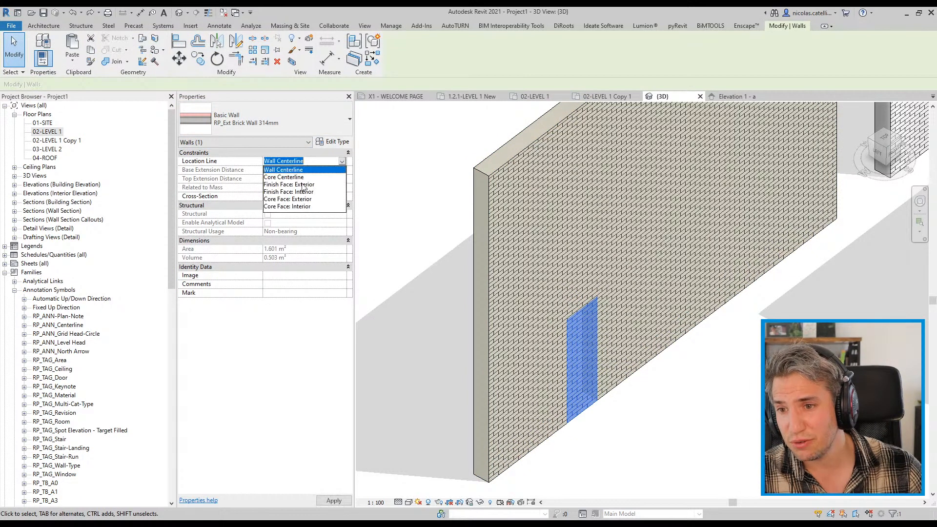
{"action": "left_click", "coordinate": [305, 185]}
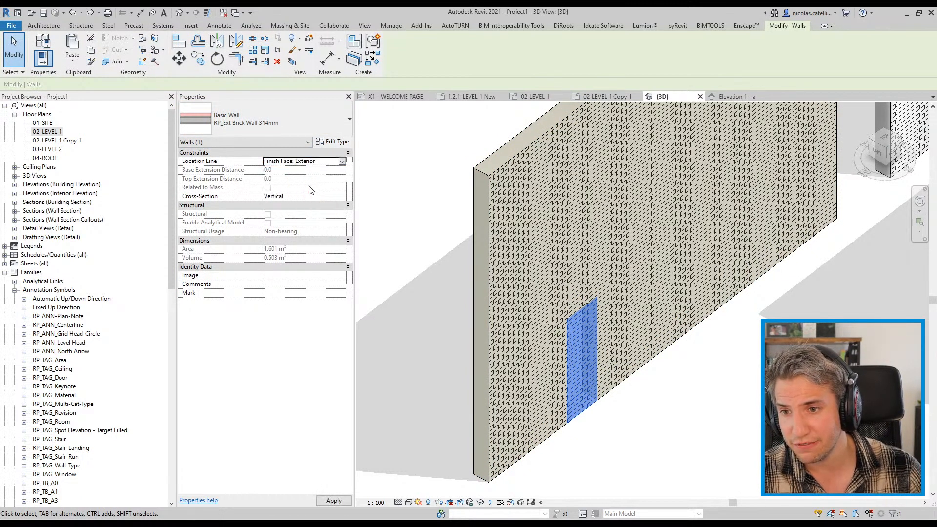
{"action": "left_click", "coordinate": [238, 125]}
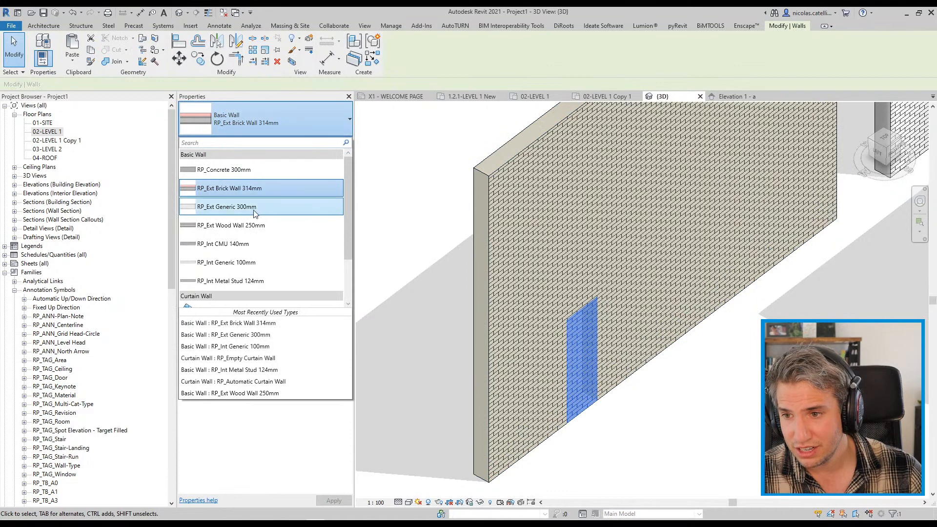
{"action": "left_click", "coordinate": [259, 264]}
{"action": "left_click", "coordinate": [434, 313]}
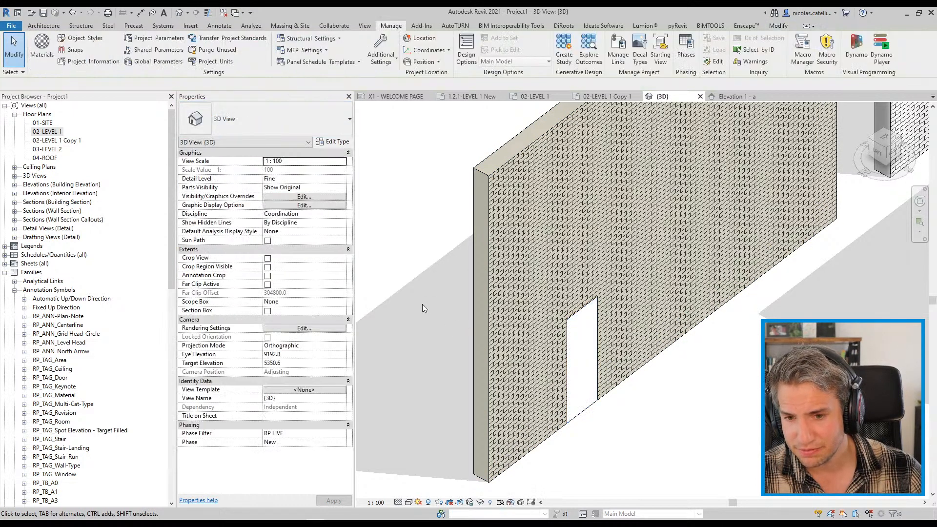
- Examine the infill from the back of the wall and undo its type and location line changes
{"action": "middle_click_drag", "start_coordinate": [699, 413], "coordinate": [727, 440], "text": "shift"}
{"action": "left_click", "coordinate": [601, 413]}
{"action": "middle_click_drag", "start_coordinate": [527, 427], "coordinate": [652, 428], "text": "shift"}
{"action": "left_click", "coordinate": [652, 427]}
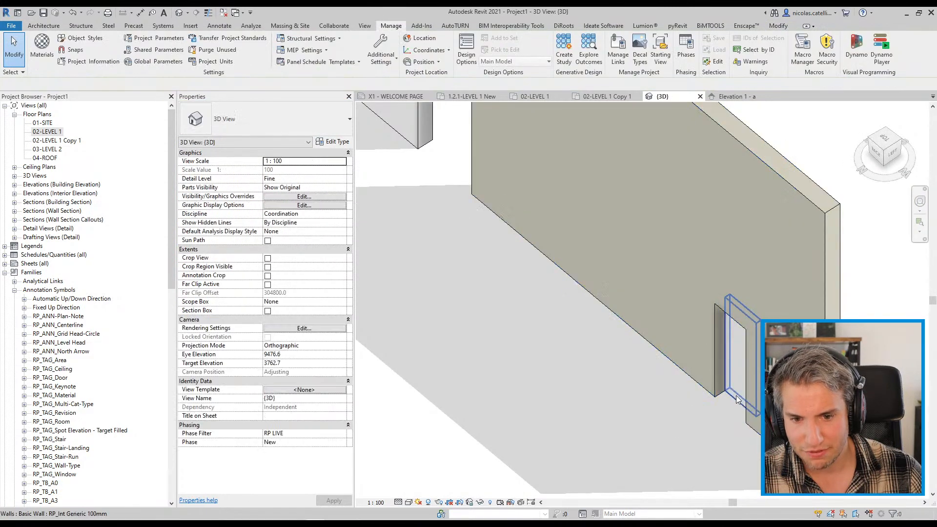
{"action": "middle_click_drag", "start_coordinate": [715, 405], "coordinate": [692, 332], "text": "shift"}
{"action": "left_click", "coordinate": [670, 333]}
{"action": "key", "text": "Delete"}
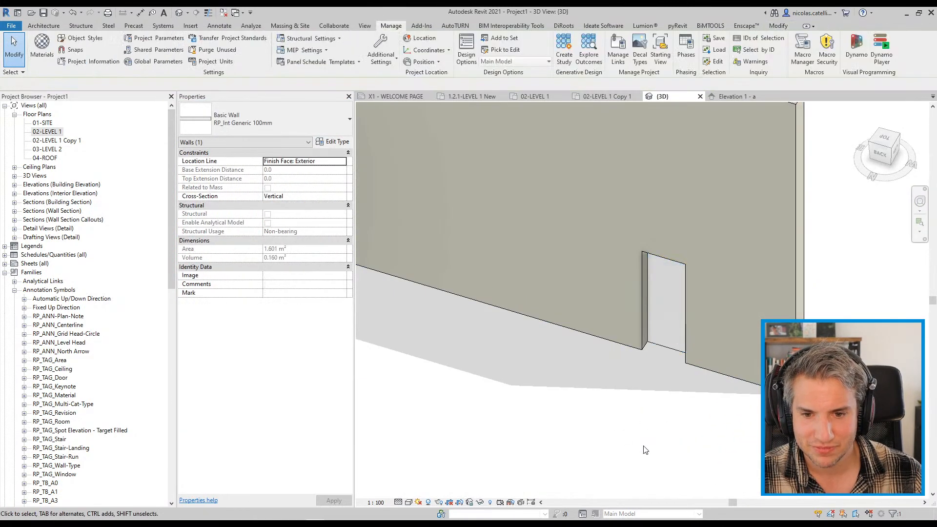
{"action": "middle_click_drag", "start_coordinate": [672, 433], "coordinate": [602, 416], "text": "shift"}
{"action": "key", "text": "ctrl+z"}
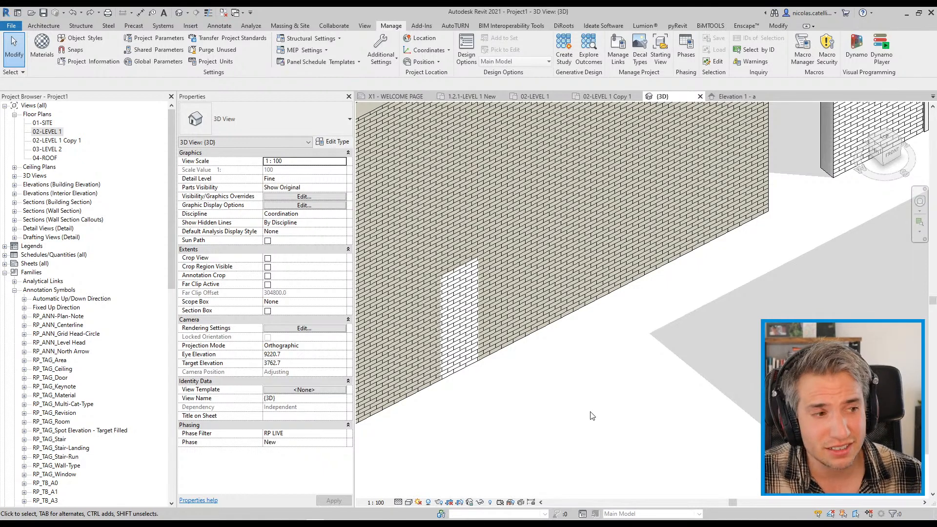
- Delete the infill wall along with the related elements that have to be removed with it
{"action": "left_click", "coordinate": [467, 355]}
{"action": "key", "text": "Delete"}
{"action": "key", "text": "Escape"}
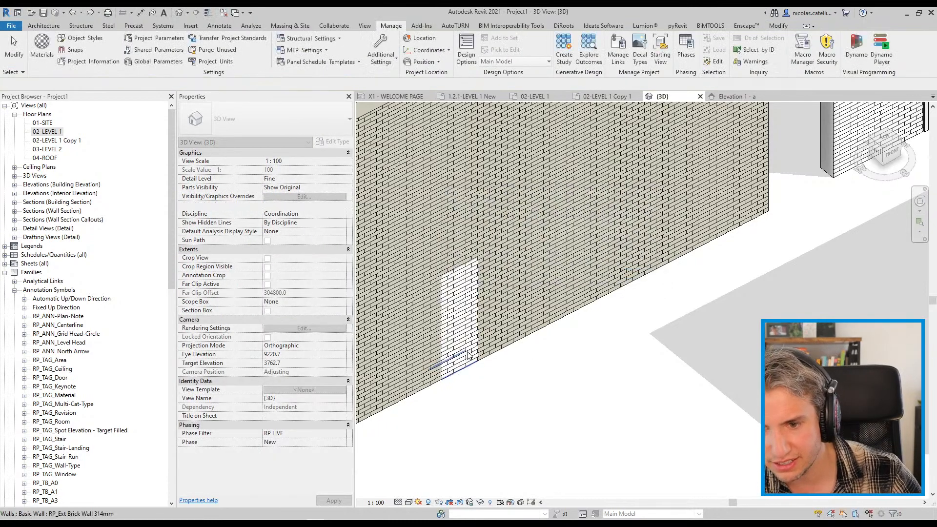
{"action": "left_click", "coordinate": [468, 356]}
{"action": "key", "text": "Delete"}
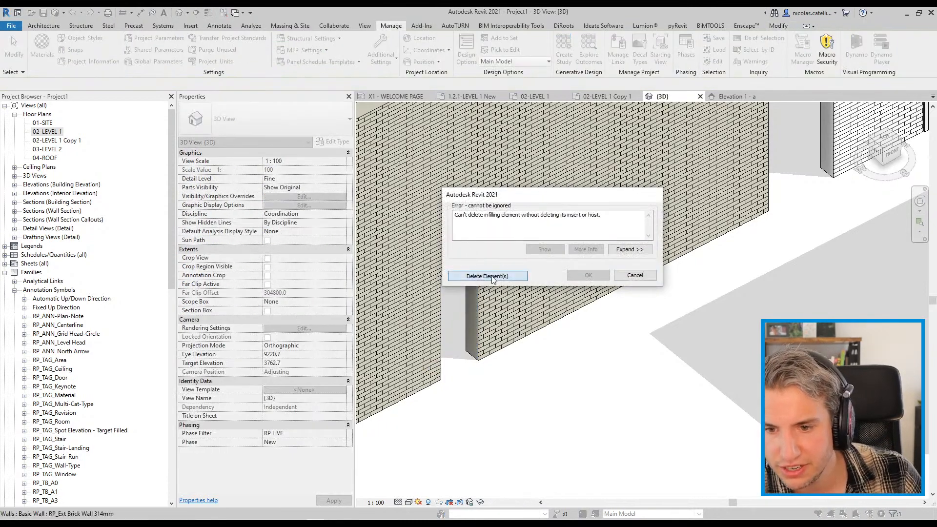
{"action": "left_click", "coordinate": [488, 277]}
{"action": "key", "text": "d"}
{"action": "key", "text": "r"}
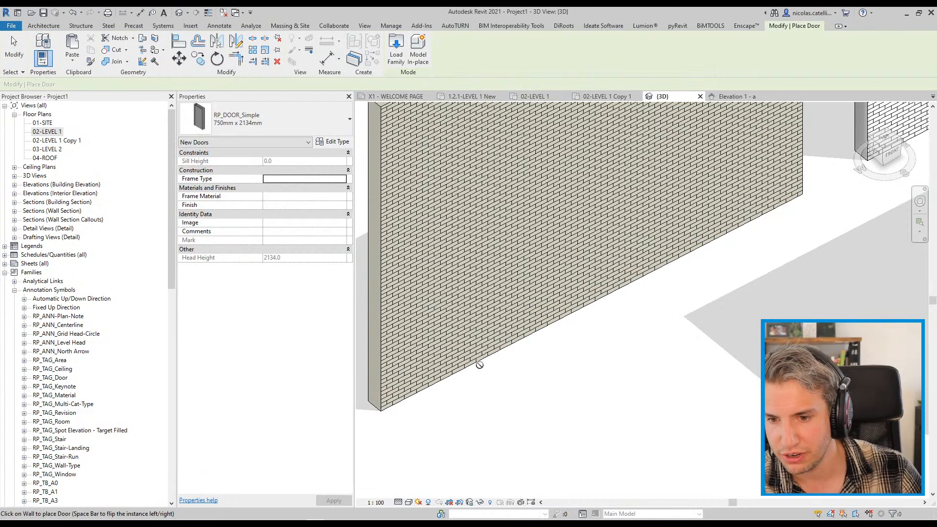
{"action": "key", "text": "Escape"}
- Edit the existing brick wall's profile and sketch a door opening about 1300 mm wide and 2100 mm high on its base line
{"action": "scroll", "coordinate": [480, 365], "scroll_direction": "down", "scroll_amount": 5}
{"action": "left_click", "coordinate": [508, 331]}
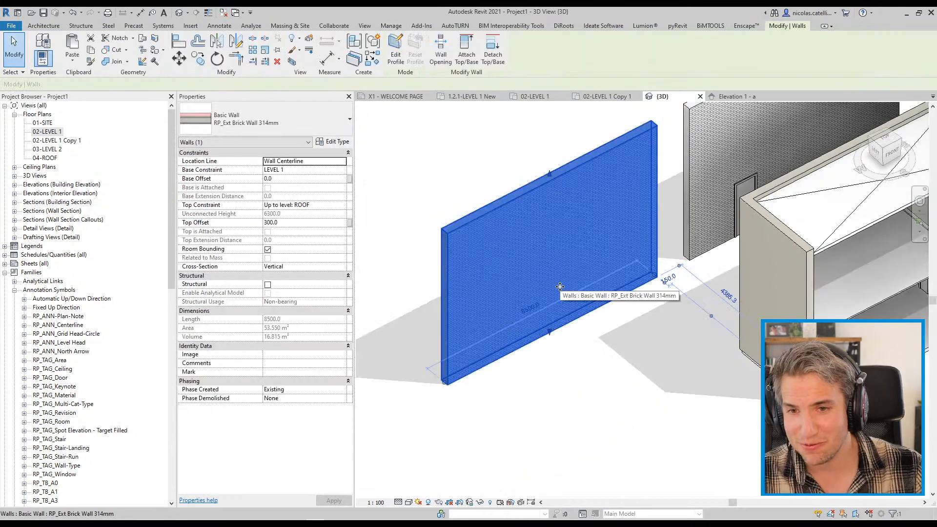
{"action": "left_click", "coordinate": [394, 56]}
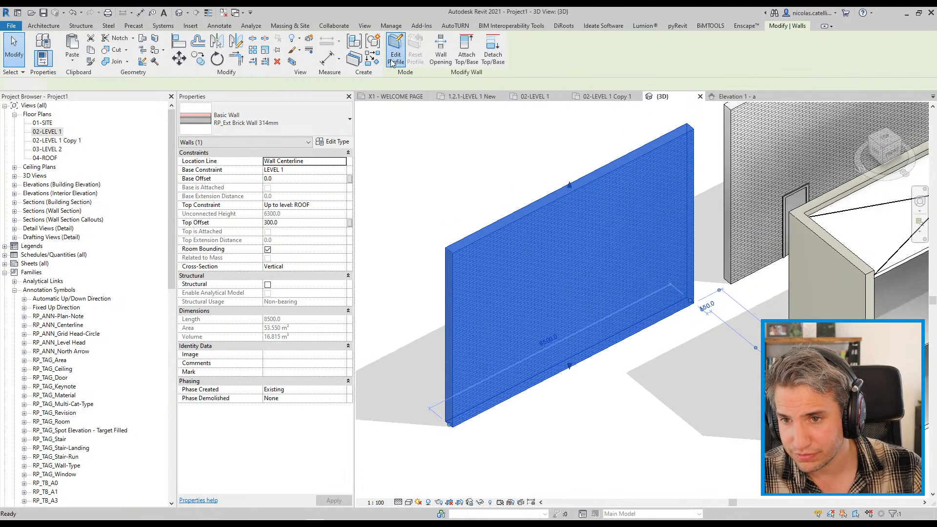
{"action": "left_click", "coordinate": [494, 400]}
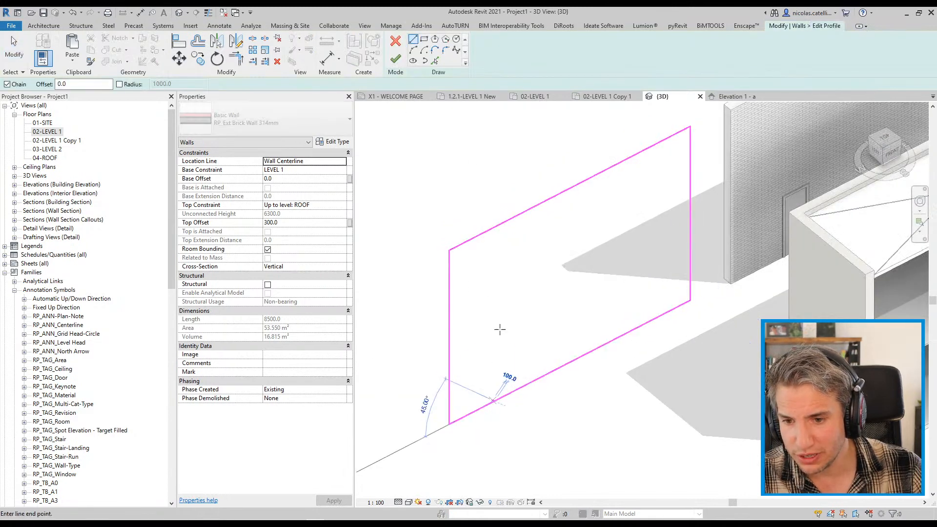
{"action": "left_click", "coordinate": [494, 343]}
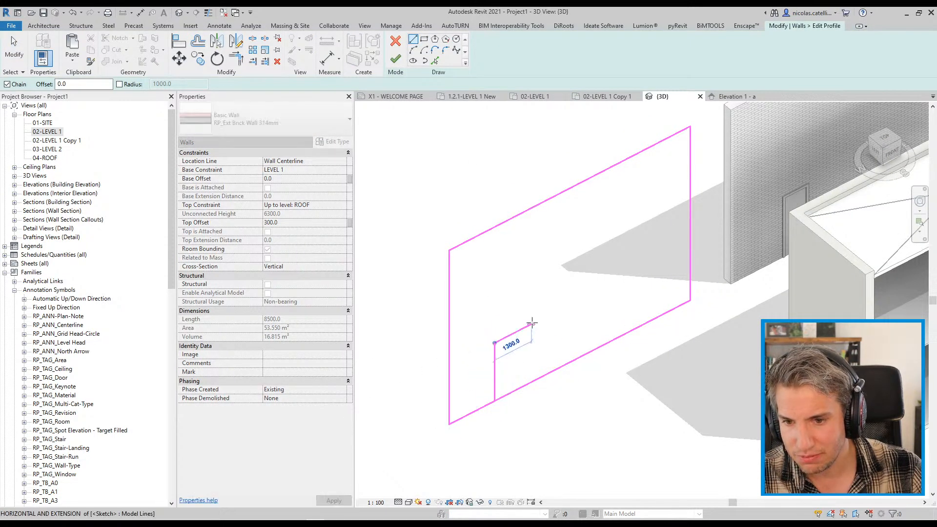
{"action": "left_click", "coordinate": [532, 325]}
{"action": "left_click", "coordinate": [531, 381]}
{"action": "key", "text": "Escape"}
{"action": "key", "text": "Escape"}
- Try to trim the opening's side lines against the wall profile's base line
{"action": "key", "text": "t"}
{"action": "key", "text": "r"}
{"action": "left_click", "coordinate": [532, 371]}
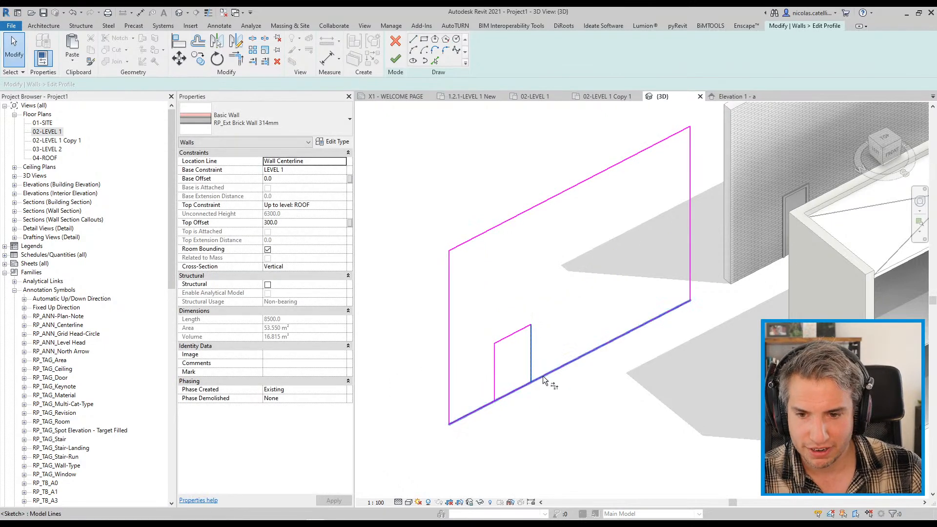
{"action": "left_click", "coordinate": [543, 376]}
{"action": "left_click", "coordinate": [543, 375]}
{"action": "left_click", "coordinate": [495, 374]}
{"action": "key", "text": "Escape"}
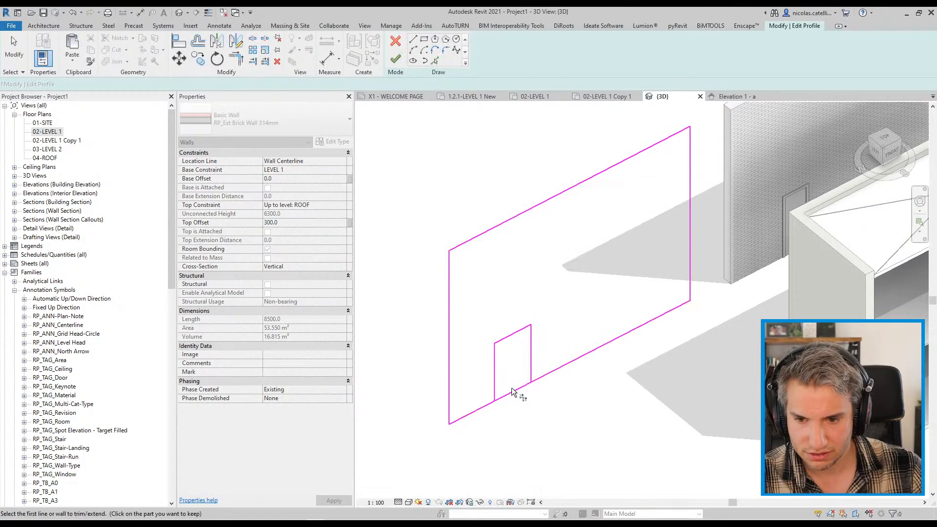
- Split the profile's base line between the two sides of the door opening
{"action": "key", "text": "s"}
{"action": "key", "text": "l"}
{"action": "key", "text": "Escape"}
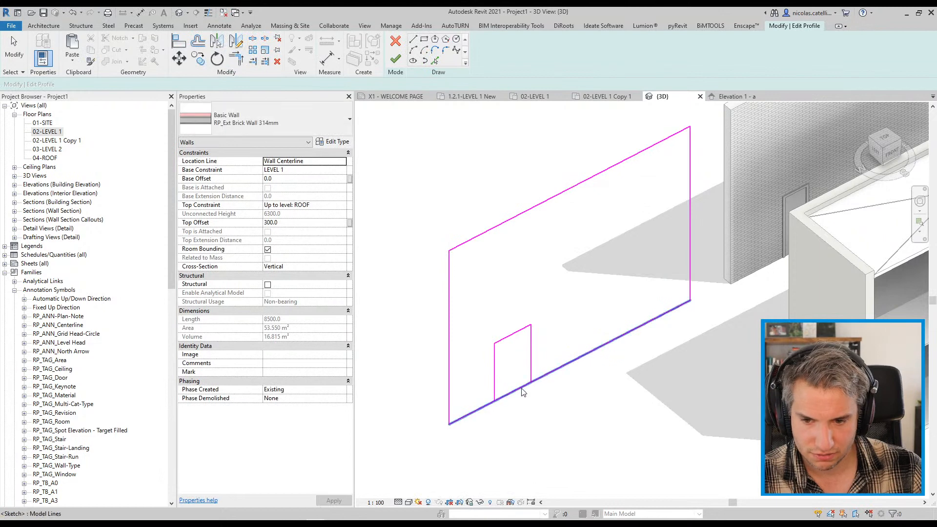
{"action": "key", "text": "s"}
{"action": "key", "text": "l"}
{"action": "left_click", "coordinate": [520, 389]}
{"action": "key", "text": "Escape"}
- Trim the base line to both sides of the door opening and finish the wall profile
{"action": "key", "text": "t"}
{"action": "key", "text": "r"}
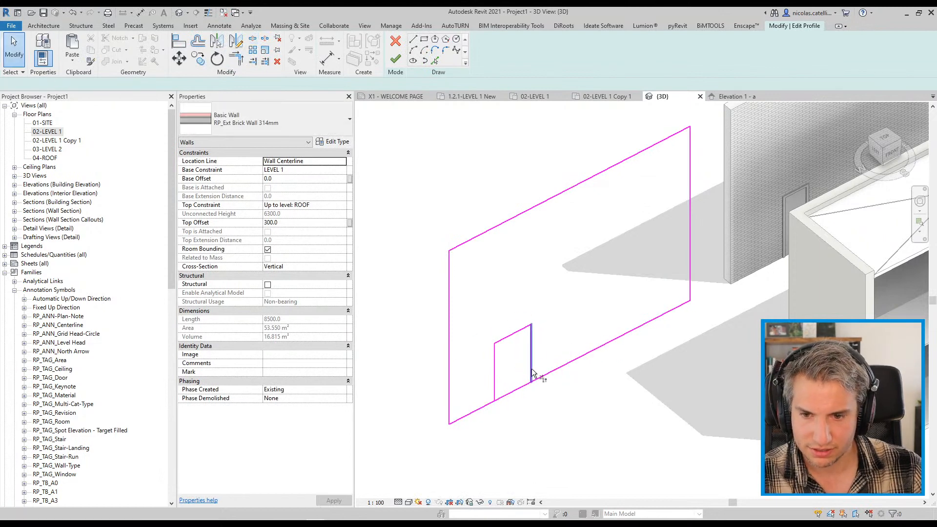
{"action": "left_click", "coordinate": [531, 373]}
{"action": "left_click", "coordinate": [542, 376]}
{"action": "left_click", "coordinate": [484, 403]}
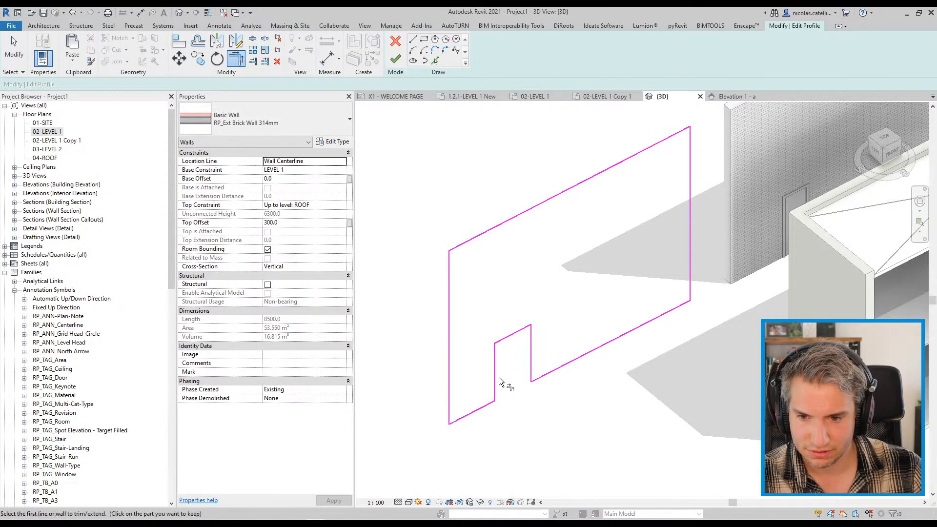
{"action": "key", "text": "Escape"}
{"action": "left_click", "coordinate": [396, 59]}
{"action": "scroll", "coordinate": [522, 421], "scroll_direction": "up", "scroll_amount": 1}
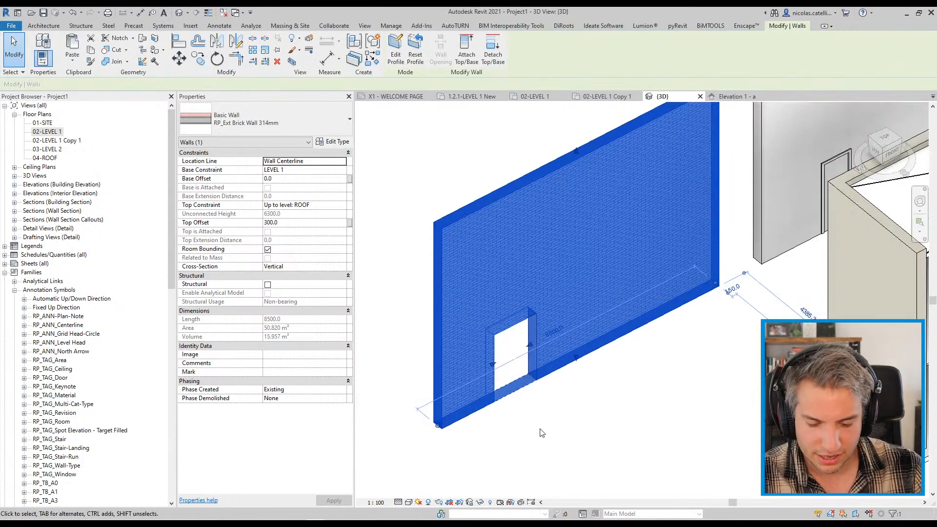
- Draw a short RP_Ext Generic 300mm wall about 1100 mm long in front of the door opening
{"action": "left_click", "coordinate": [542, 434]}
{"action": "key", "text": "w"}
{"action": "key", "text": "a"}
{"action": "left_click", "coordinate": [521, 427]}
{"action": "left_click", "coordinate": [548, 409]}
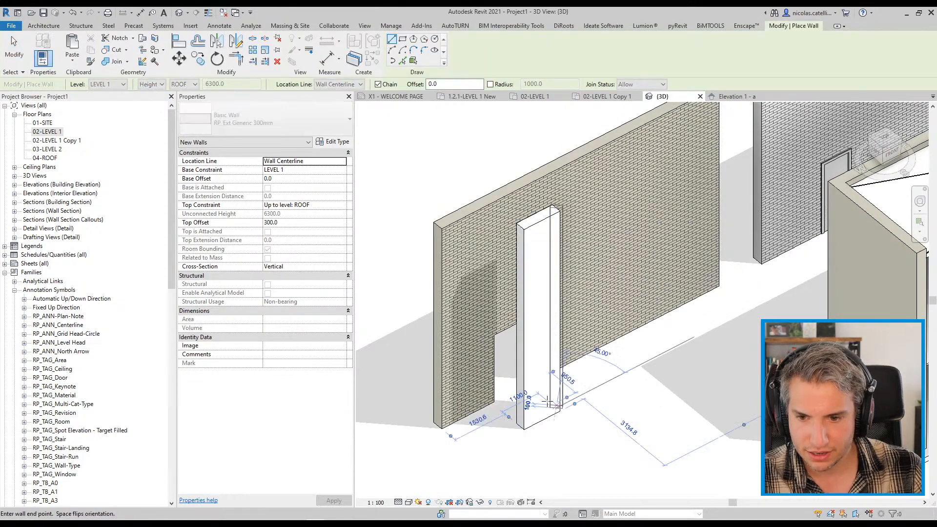
{"action": "key", "text": "Escape"}
{"action": "key", "text": "Escape"}
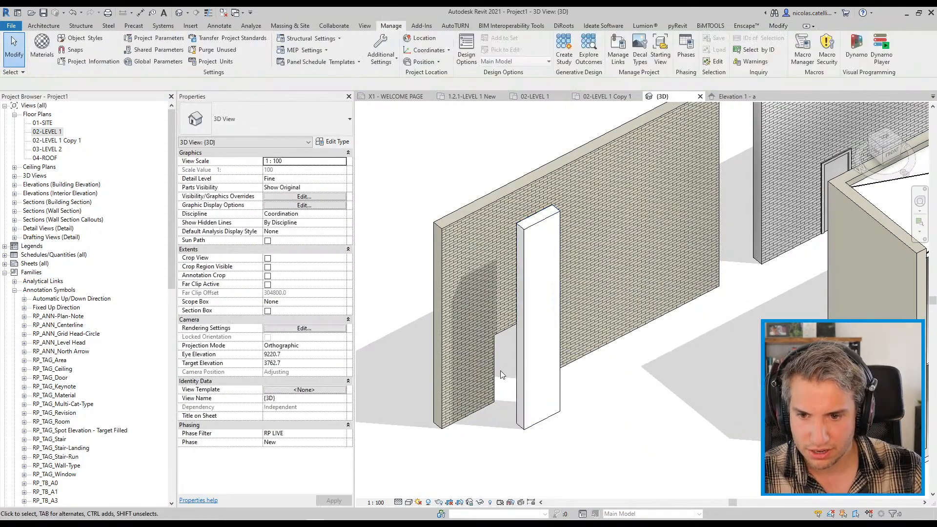
- Match the short wall's type to the RP_Ext Brick Wall 314mm behind it
{"action": "left_click", "coordinate": [544, 381]}
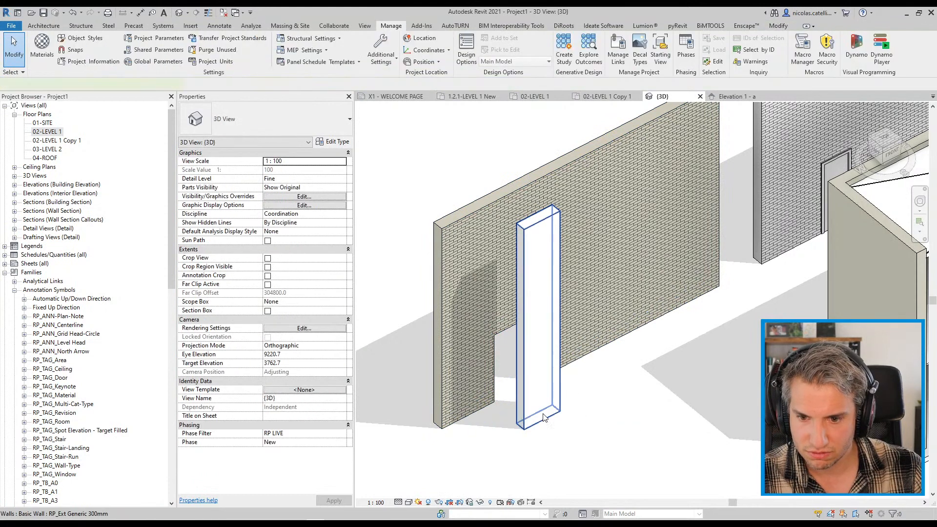
{"action": "key", "text": "a"}
{"action": "left_click", "coordinate": [449, 245]}
{"action": "left_click", "coordinate": [536, 251]}
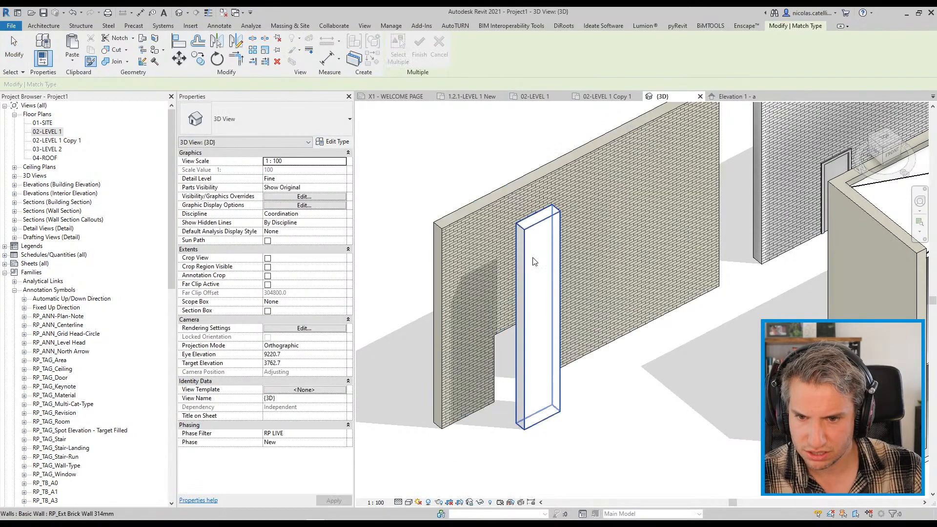
{"action": "key", "text": "Escape"}
{"action": "key", "text": "Escape"}
- Set the short wall's Phase Created to Existing
{"action": "left_click", "coordinate": [526, 255]}
{"action": "left_click", "coordinate": [348, 391]}
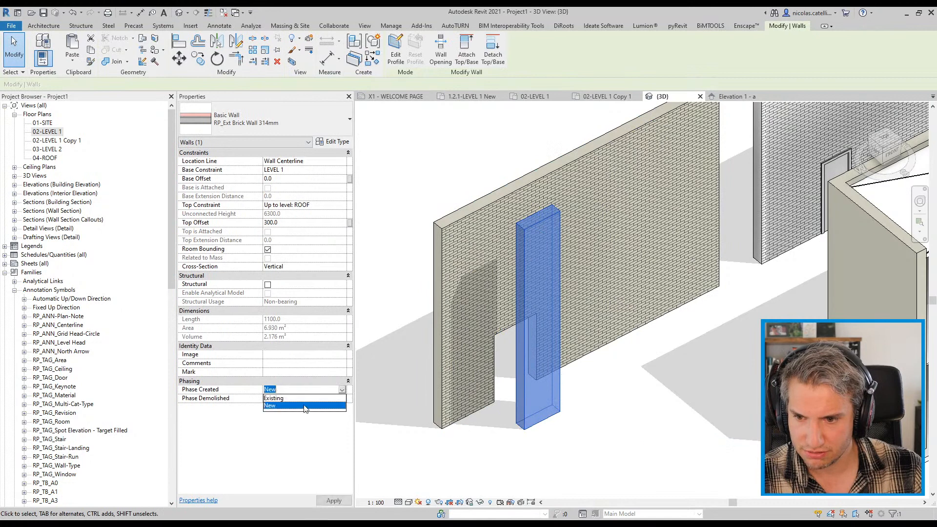
{"action": "left_click", "coordinate": [303, 398]}
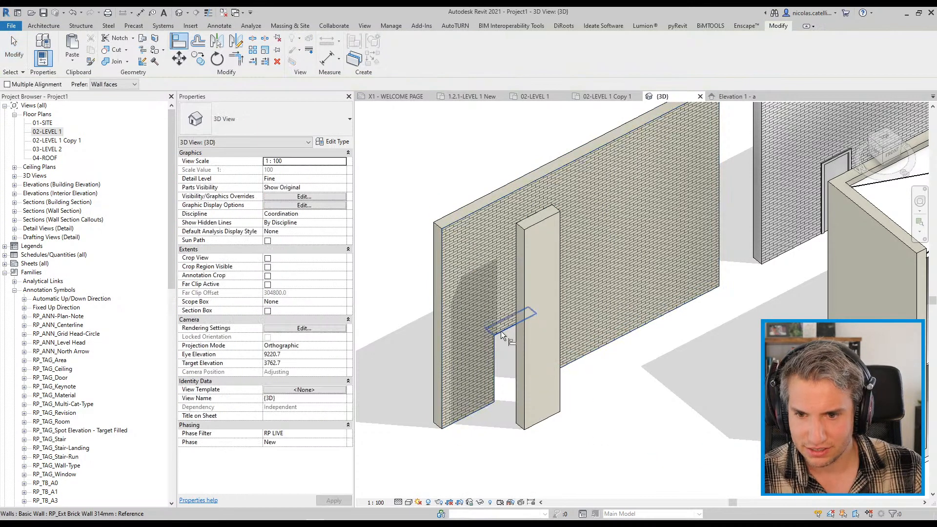
- Align the short wall's top and both ends with the head and sides of the door opening
{"action": "key", "text": "Escape"}
{"action": "left_click", "coordinate": [537, 358]}
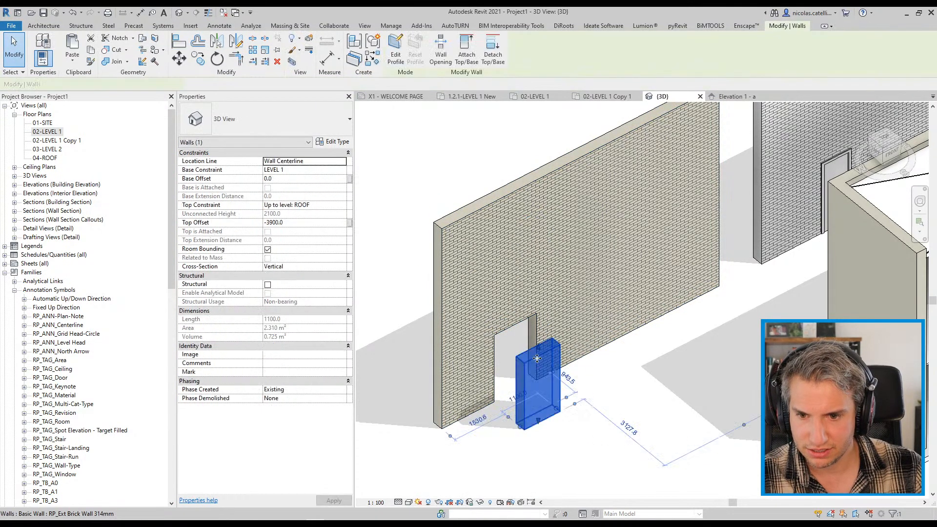
{"action": "key", "text": "Escape"}
{"action": "key", "text": "a"}
{"action": "key", "text": "l"}
{"action": "left_click", "coordinate": [528, 338]}
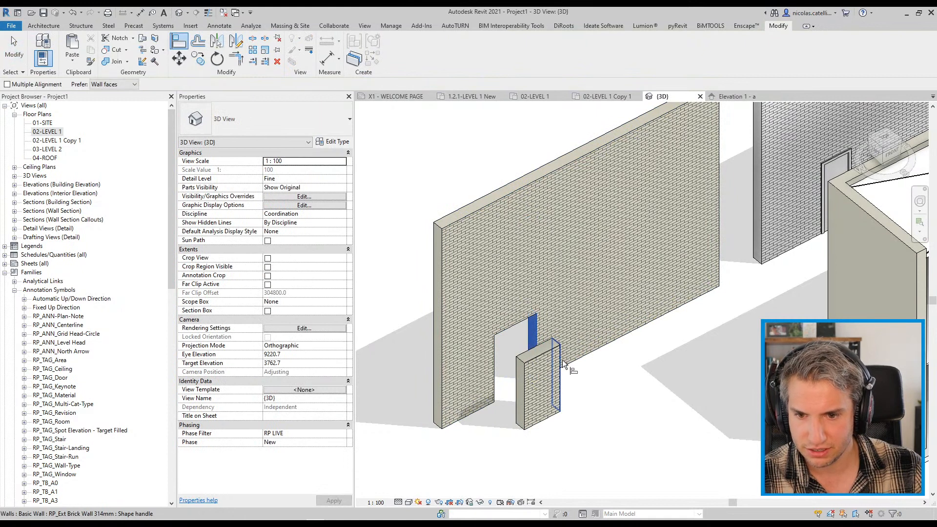
{"action": "left_click", "coordinate": [526, 397]}
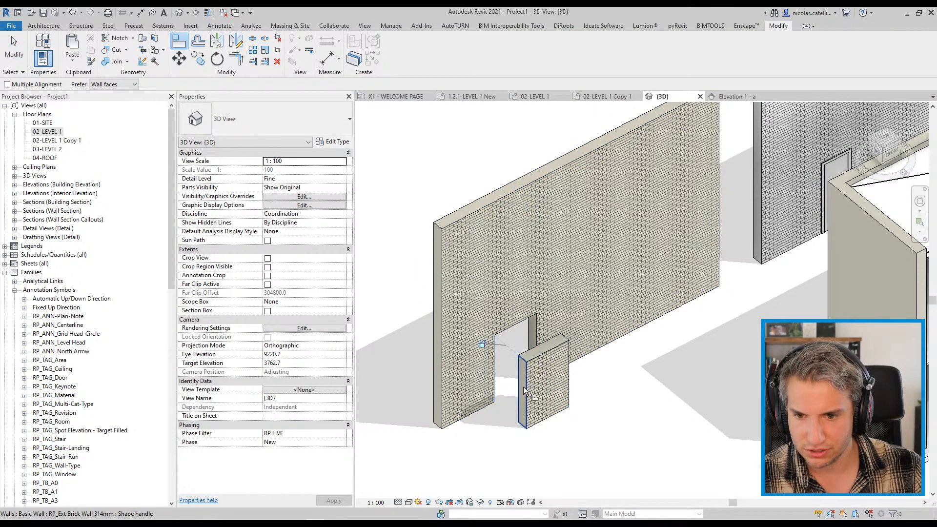
{"action": "key", "text": "Escape"}
- Set the short wall's Phase Demolished to New
{"action": "left_click", "coordinate": [529, 414]}
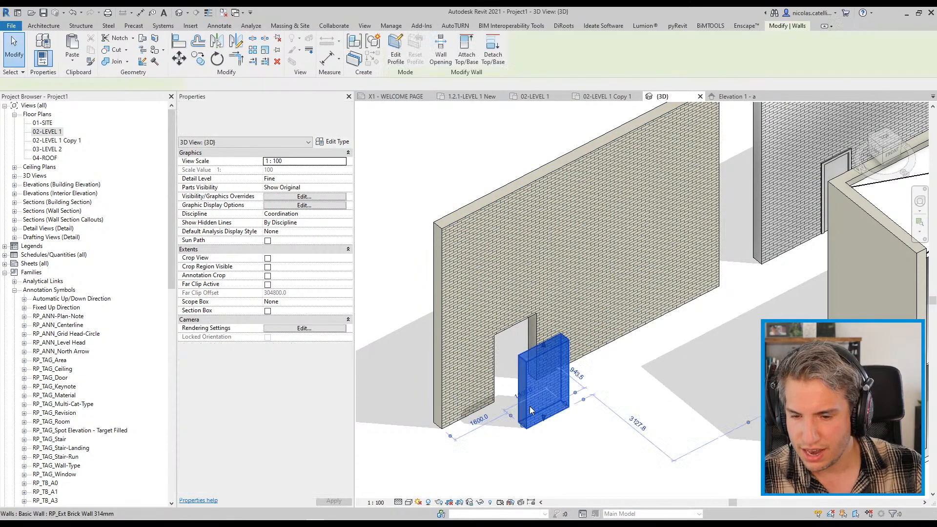
{"action": "left_click", "coordinate": [345, 399]}
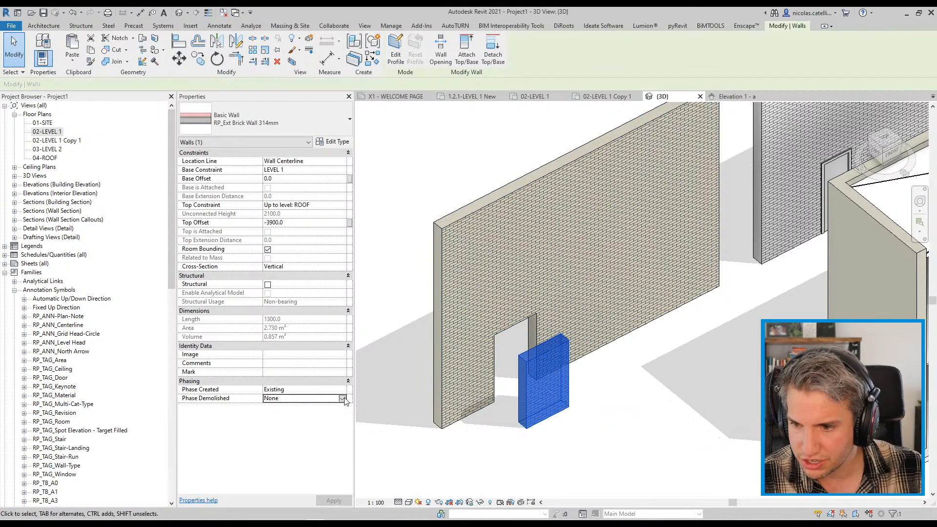
{"action": "left_click", "coordinate": [342, 399]}
{"action": "left_click", "coordinate": [284, 414]}
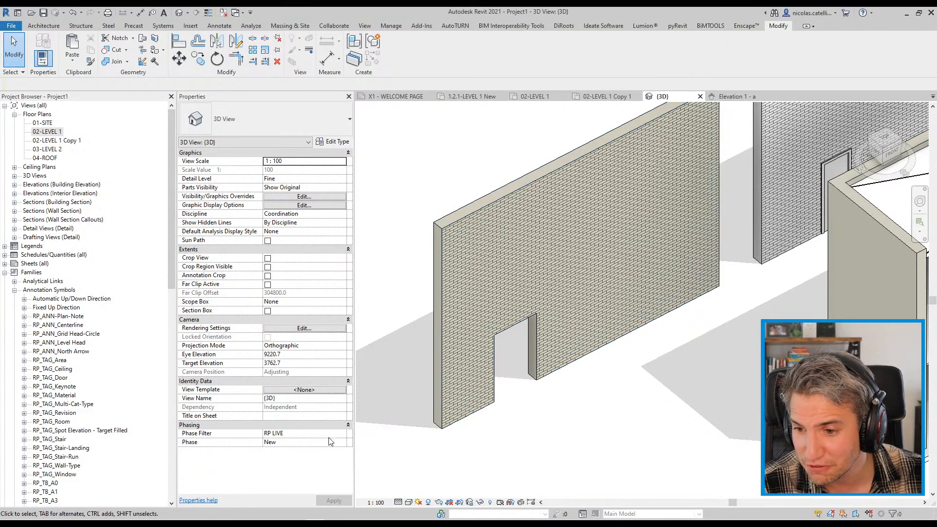
- Set the 3D view's phase to Existing and align the short wall's face flush with the brick wall's face
{"action": "left_click", "coordinate": [343, 443]}
{"action": "left_click", "coordinate": [276, 449]}
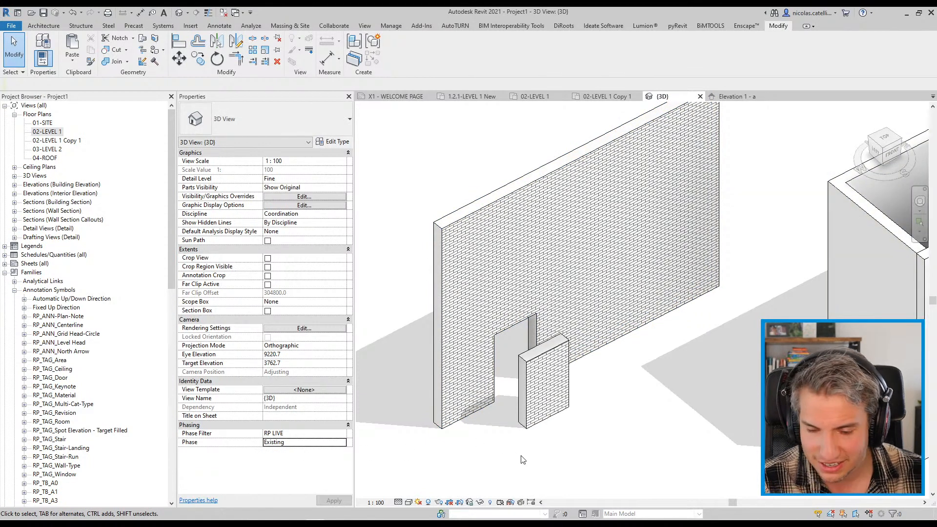
{"action": "key", "text": "l"}
{"action": "left_click", "coordinate": [491, 245]}
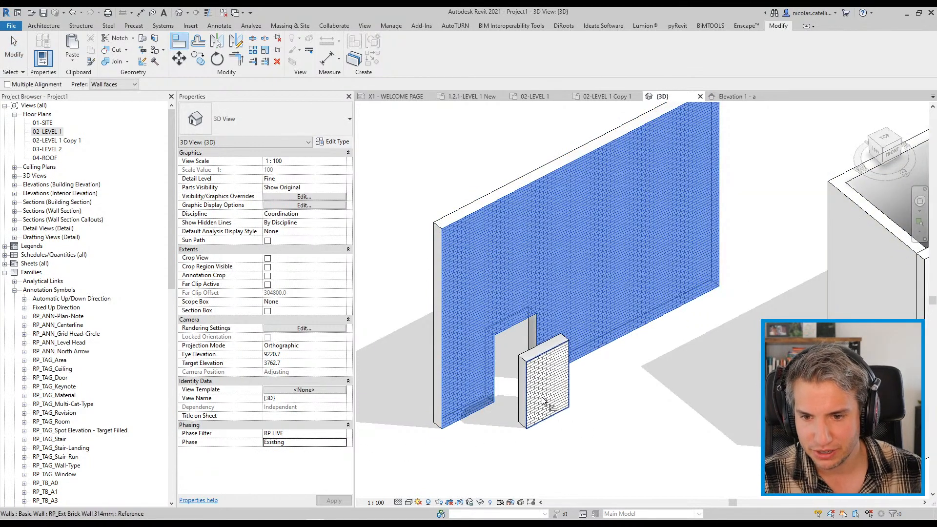
{"action": "left_click", "coordinate": [542, 397]}
{"action": "key", "text": "Escape"}
{"action": "key", "text": "Escape"}
{"action": "left_click", "coordinate": [506, 356]}
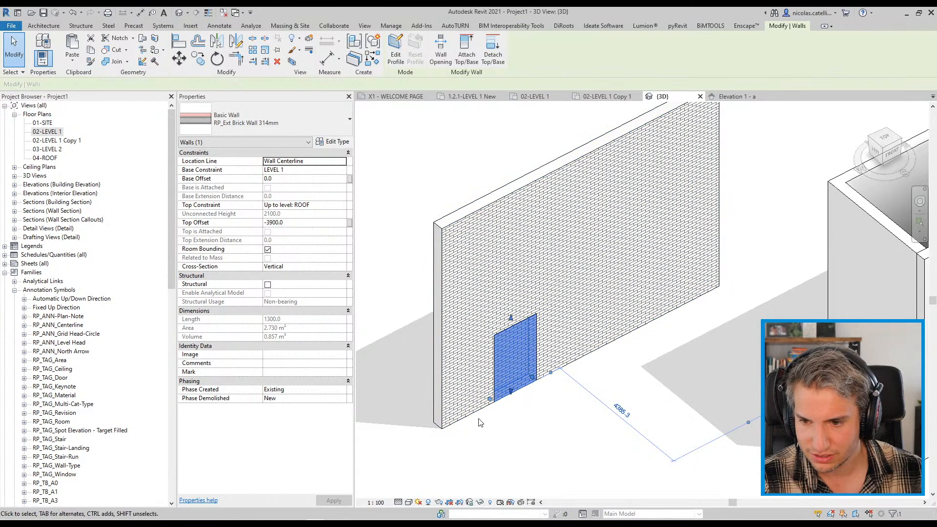
{"action": "left_click", "coordinate": [540, 455]}
- Place an RP_DOOR_Simple 750mm x 2134mm door in the short wall filling the opening
{"action": "key", "text": "d"}
{"action": "key", "text": "r"}
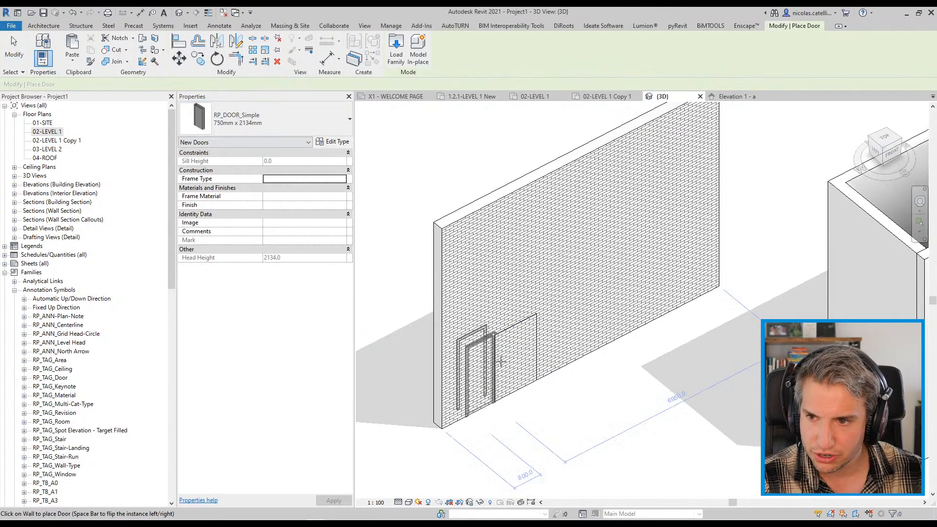
{"action": "left_click", "coordinate": [515, 344]}
{"action": "scroll", "coordinate": [508, 339], "scroll_direction": "up", "scroll_amount": 3}
{"action": "key", "text": "Escape"}
{"action": "key", "text": "Escape"}
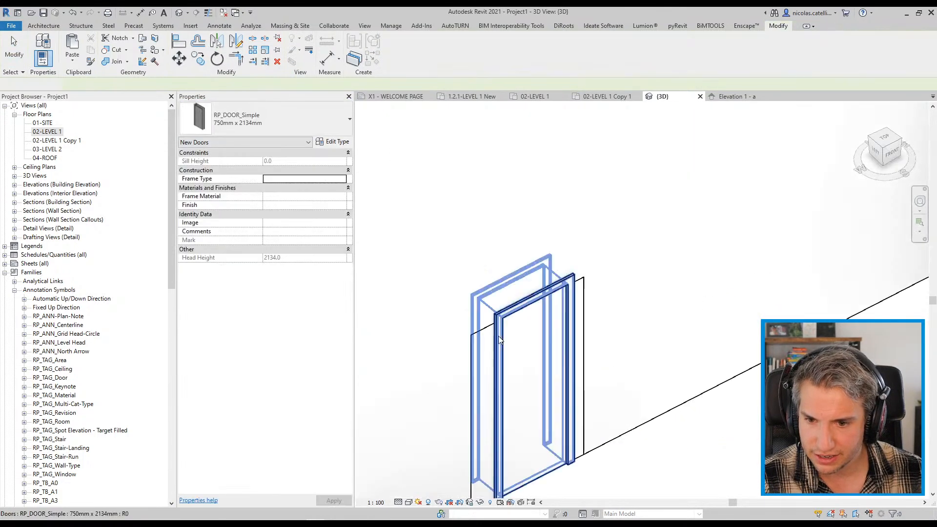
- Raise the short wall to about 2644 mm high and align the opening's head in the brick wall's profile with its top
{"action": "left_click", "coordinate": [522, 299]}
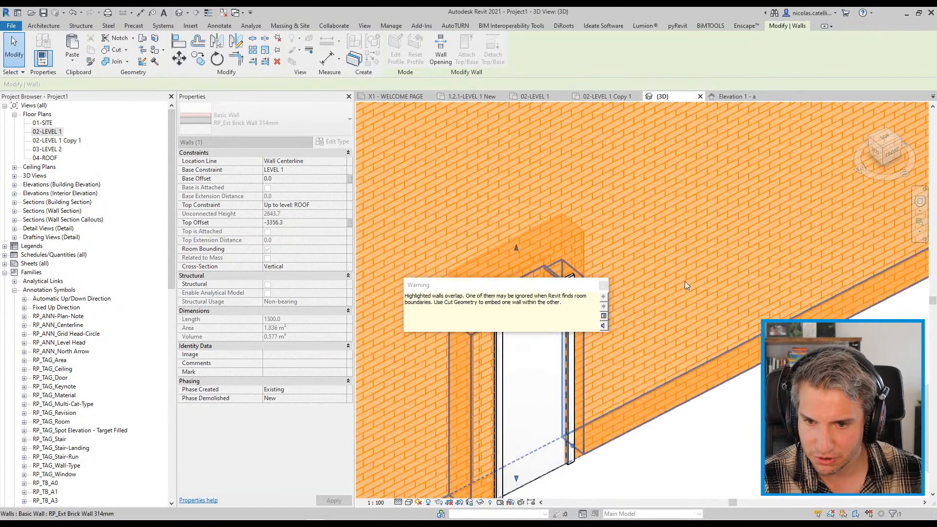
{"action": "left_click", "coordinate": [685, 282]}
{"action": "left_click", "coordinate": [402, 47]}
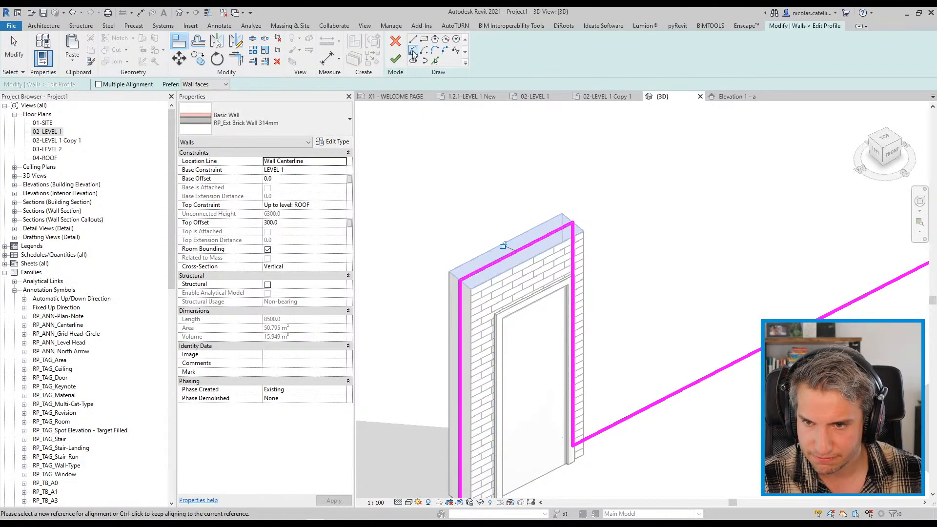
{"action": "left_click", "coordinate": [396, 58]}
{"action": "scroll", "coordinate": [510, 344], "scroll_direction": "down", "scroll_amount": 3}
{"action": "left_click", "coordinate": [676, 360]}
{"action": "scroll", "coordinate": [625, 352], "scroll_direction": "down", "scroll_amount": 2}
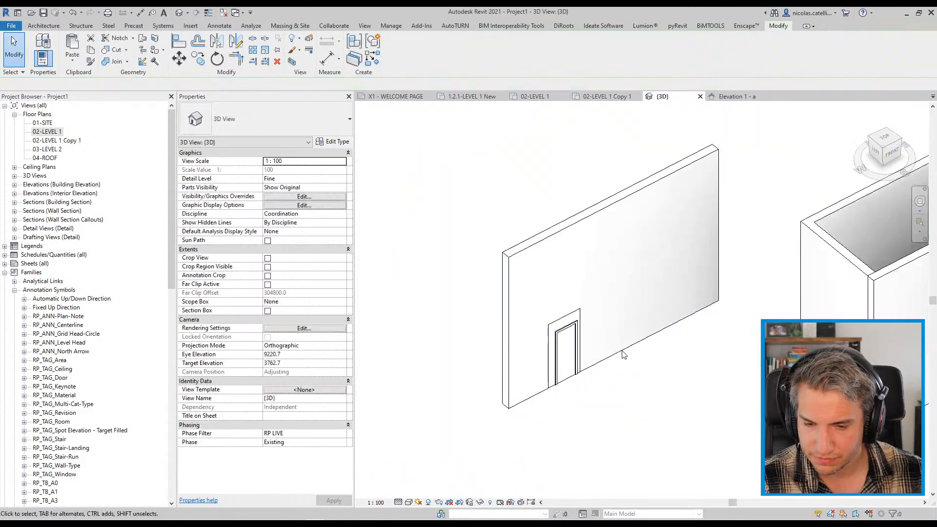
- Check the phasing properties of the brick wall and of the short wall around the door
{"action": "scroll", "coordinate": [550, 336], "scroll_direction": "up", "scroll_amount": 2}
{"action": "left_click", "coordinate": [529, 227]}
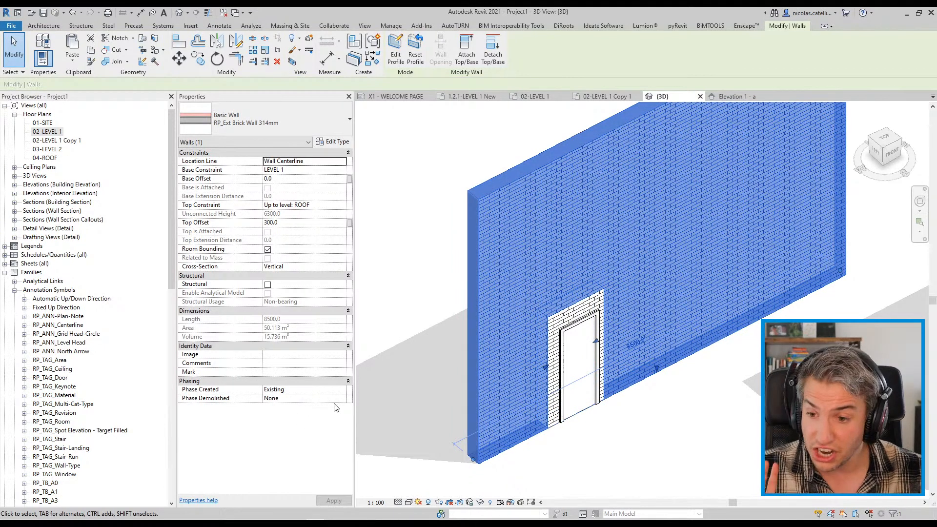
{"action": "scroll", "coordinate": [562, 320], "scroll_direction": "up", "scroll_amount": 4}
{"action": "left_click", "coordinate": [563, 320]}
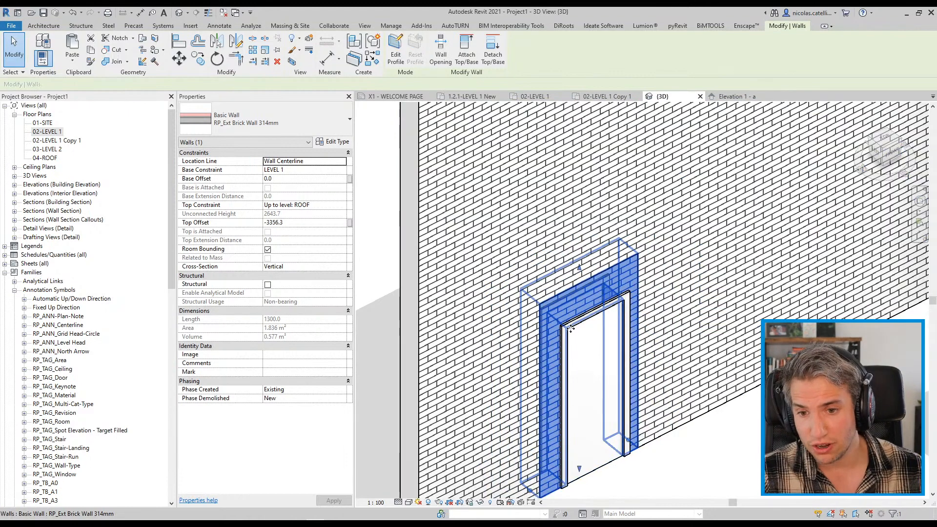
- Set Phase Demolished to New for the short wall and its door together
{"action": "left_click", "coordinate": [569, 325], "text": "ctrl"}
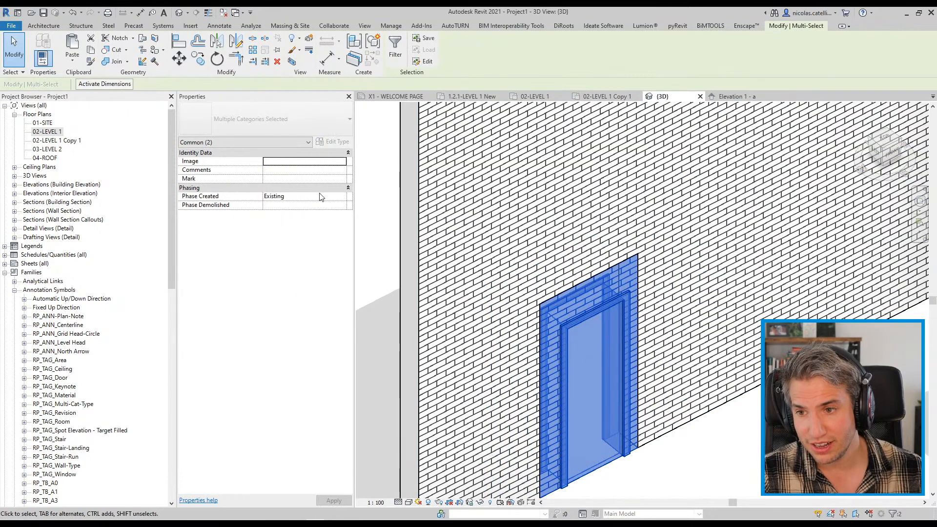
{"action": "left_click", "coordinate": [279, 206]}
{"action": "left_click", "coordinate": [271, 221]}
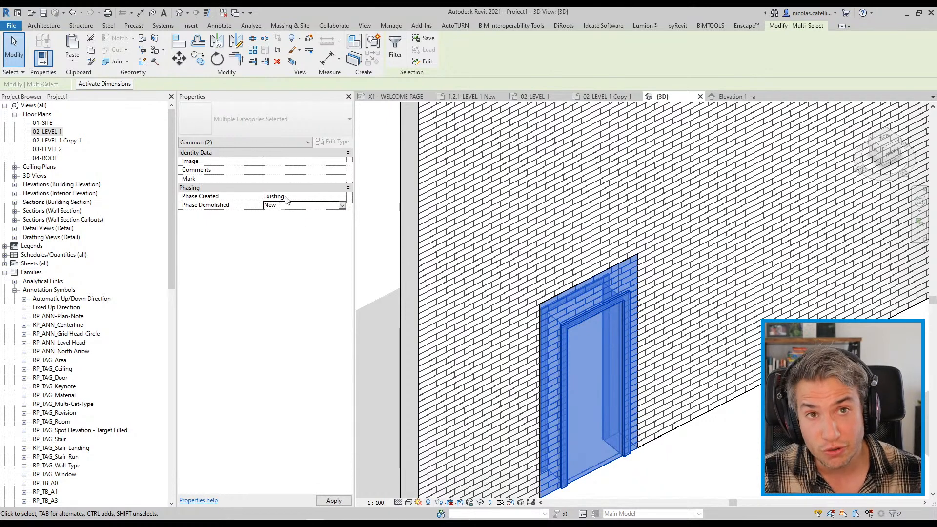
{"action": "left_click", "coordinate": [743, 437]}
- Preview the walls with the 3D view's phase set to New and return the view to the Existing phase
{"action": "scroll", "coordinate": [494, 295], "scroll_direction": "down", "scroll_amount": 2}
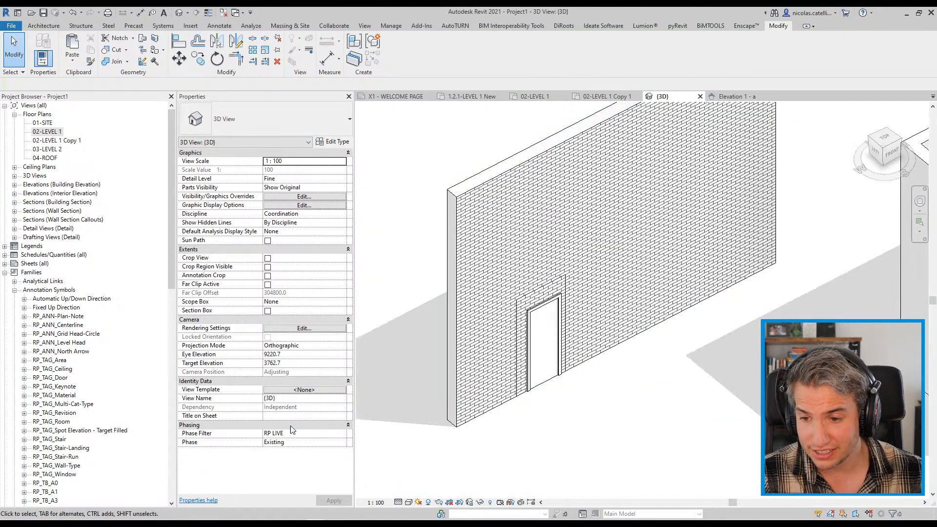
{"action": "left_click", "coordinate": [342, 443]}
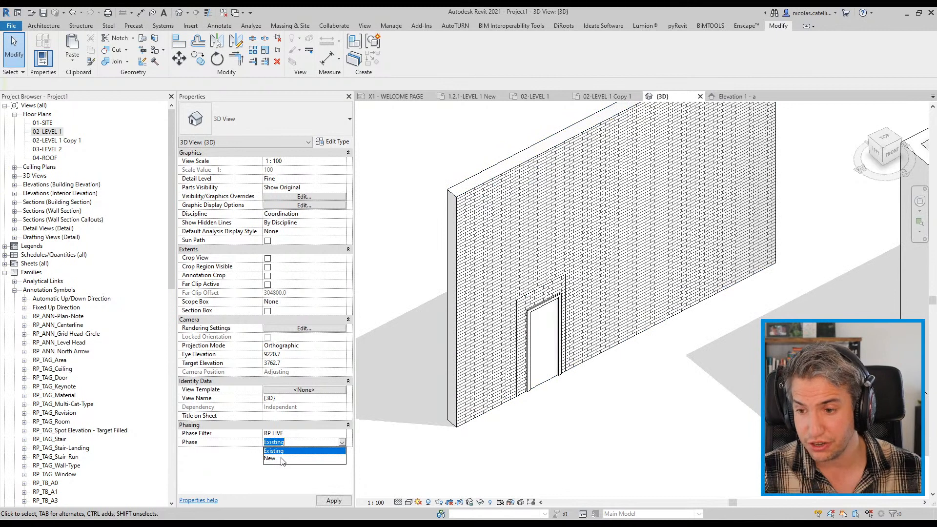
{"action": "left_click", "coordinate": [282, 460]}
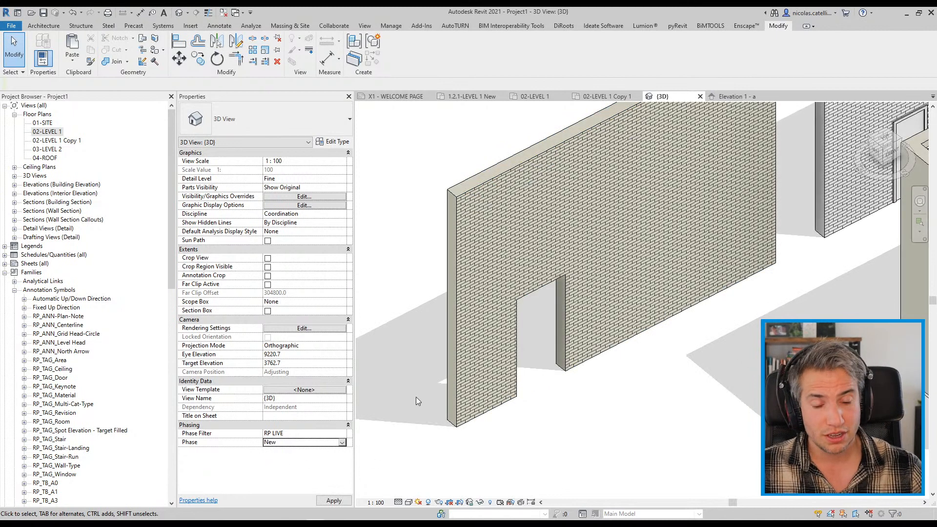
{"action": "left_click_drag", "start_coordinate": [571, 438], "coordinate": [558, 398]}
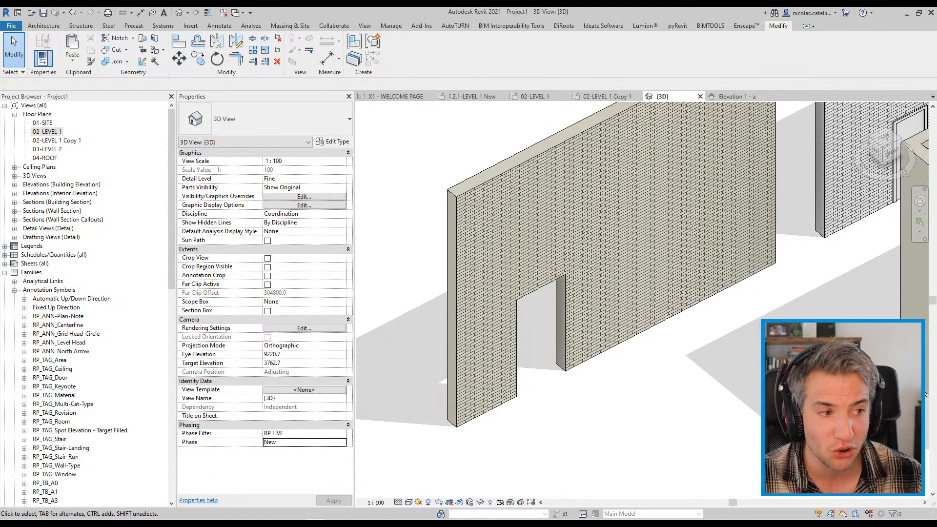
{"action": "left_click", "coordinate": [346, 443]}
{"action": "left_click", "coordinate": [312, 451]}
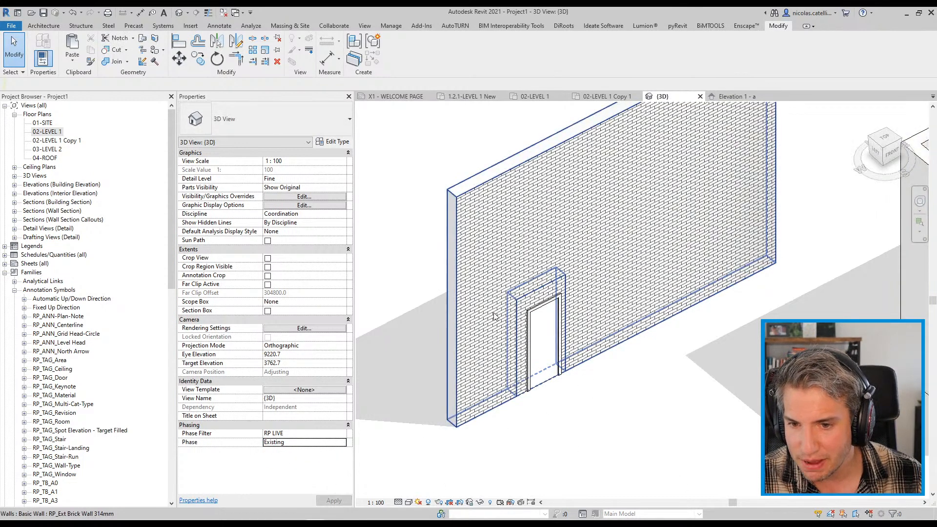
{"action": "scroll", "coordinate": [503, 316], "scroll_direction": "up", "scroll_amount": 4}
{"action": "left_click", "coordinate": [570, 259]}
{"action": "scroll", "coordinate": [568, 255], "scroll_direction": "down", "scroll_amount": 3}
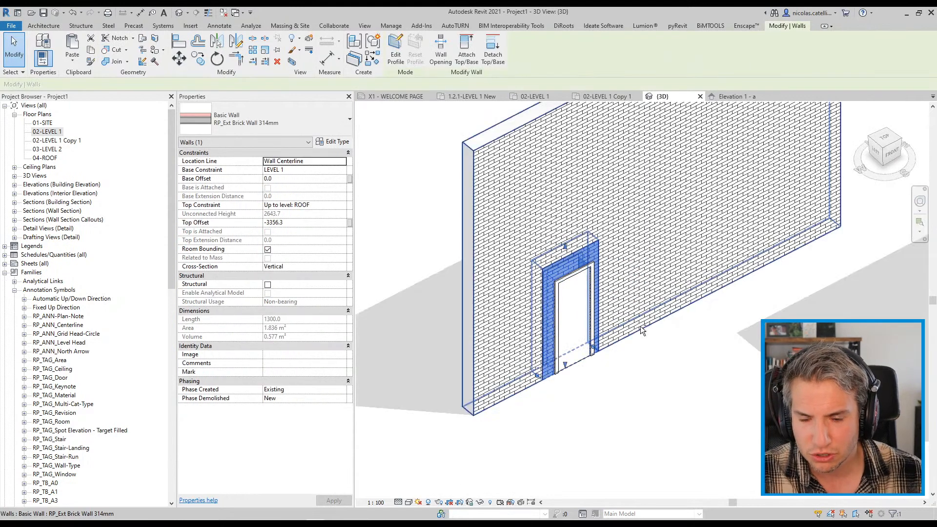
{"action": "middle_click_drag", "start_coordinate": [641, 327], "coordinate": [635, 326], "text": "shift"}
{"action": "left_click", "coordinate": [394, 49]}
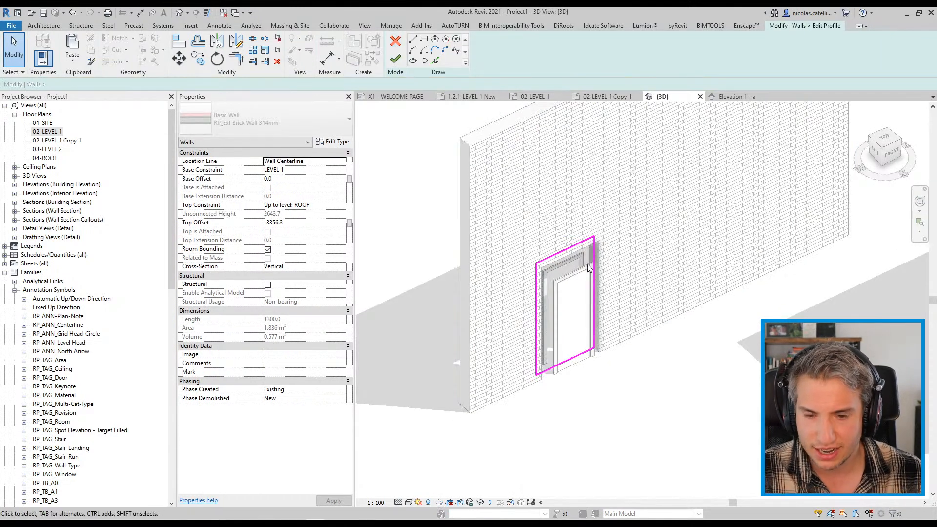
{"action": "scroll", "coordinate": [607, 285], "scroll_direction": "up", "scroll_amount": 5}
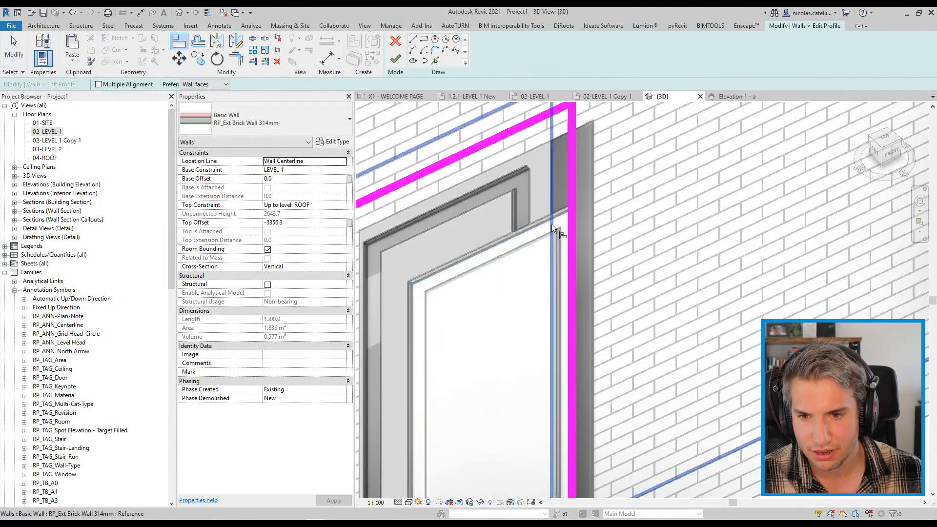
{"action": "scroll", "coordinate": [551, 217], "scroll_direction": "down", "scroll_amount": 2}
{"action": "key", "text": "Escape"}
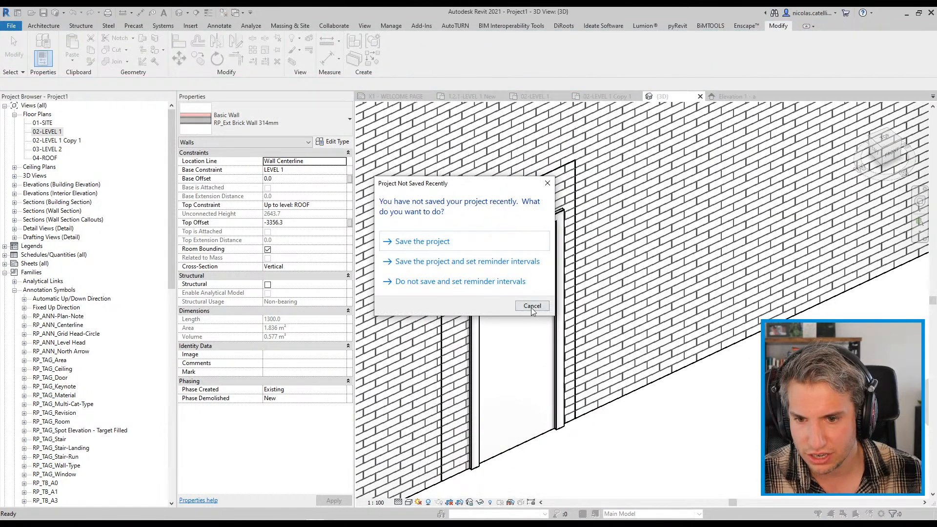
{"action": "left_click", "coordinate": [532, 306]}
- Align the short wall's two ends and top, and the right side of the brick wall's opening, with the door frame's edges
{"action": "key", "text": "a"}
{"action": "key", "text": "l"}
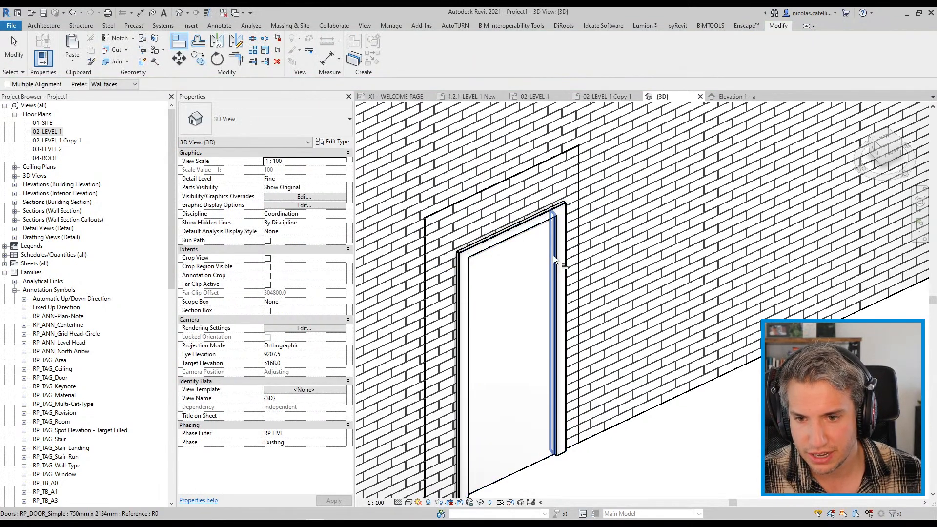
{"action": "left_click", "coordinate": [554, 255]}
{"action": "left_click", "coordinate": [582, 248]}
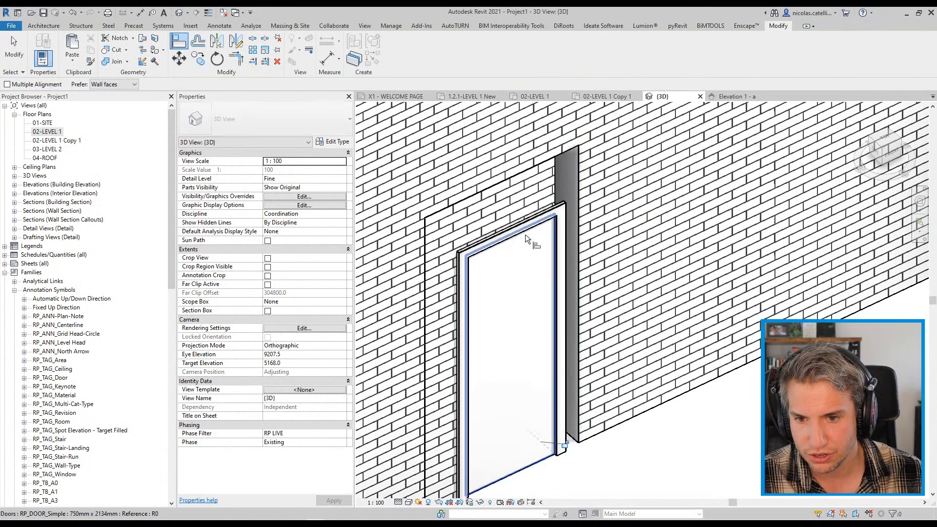
{"action": "left_click", "coordinate": [519, 234]}
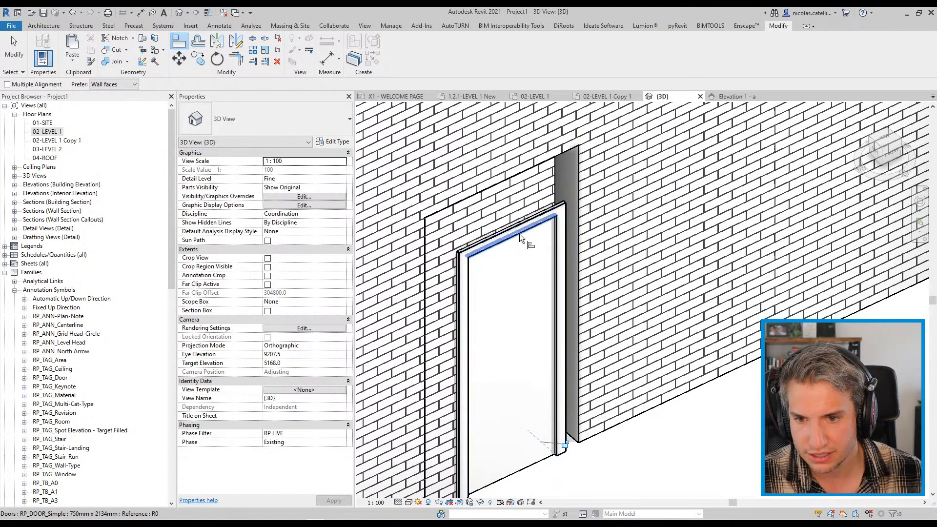
{"action": "left_click", "coordinate": [507, 178]}
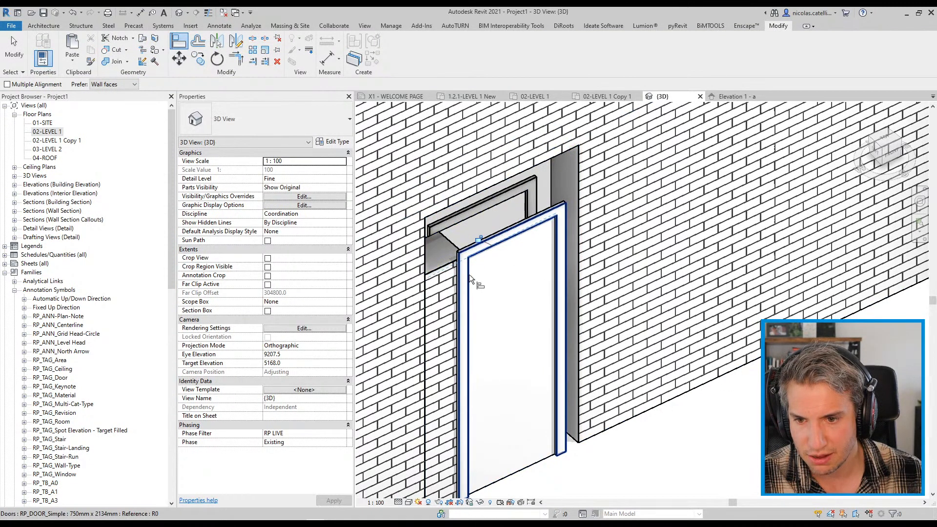
{"action": "left_click", "coordinate": [469, 274]}
{"action": "left_click", "coordinate": [426, 317]}
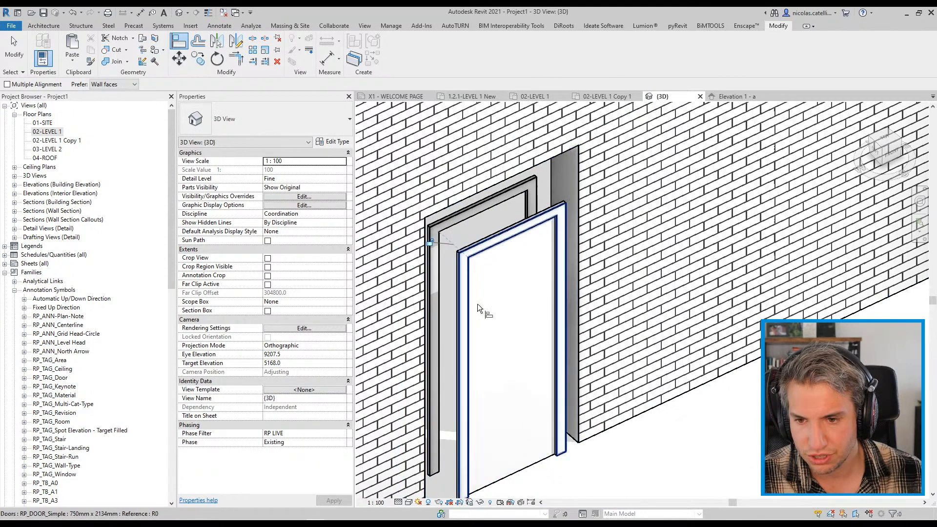
{"action": "left_click", "coordinate": [555, 232]}
{"action": "left_click", "coordinate": [576, 202]}
- Try to align the head of the brick wall's opening with the door's head in the 3D view
{"action": "left_click", "coordinate": [509, 237]}
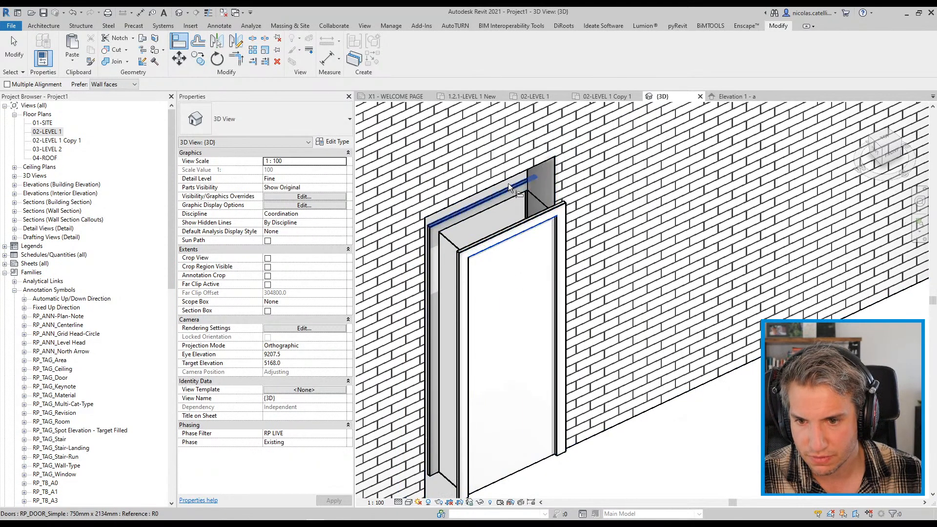
{"action": "key", "text": "Escape"}
{"action": "key", "text": "Escape"}
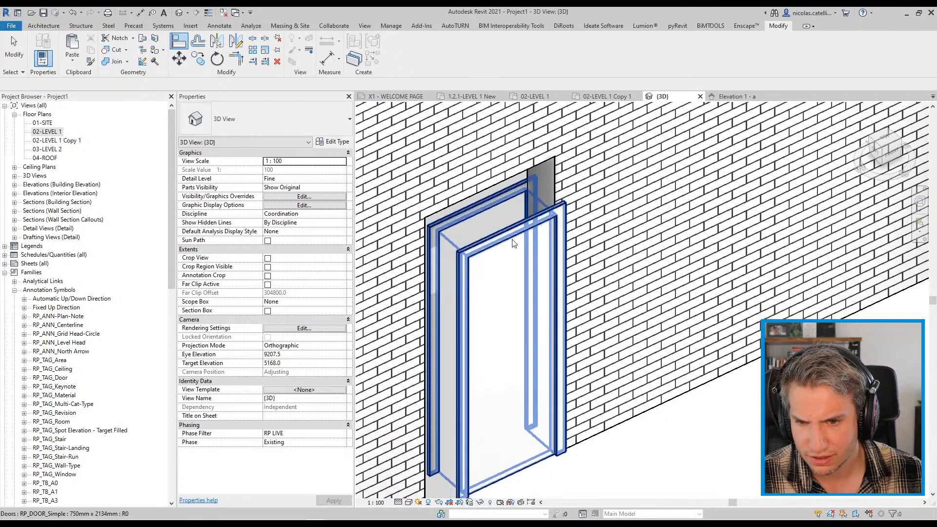
{"action": "key", "text": "a"}
{"action": "key", "text": "l"}
{"action": "left_click", "coordinate": [510, 241]}
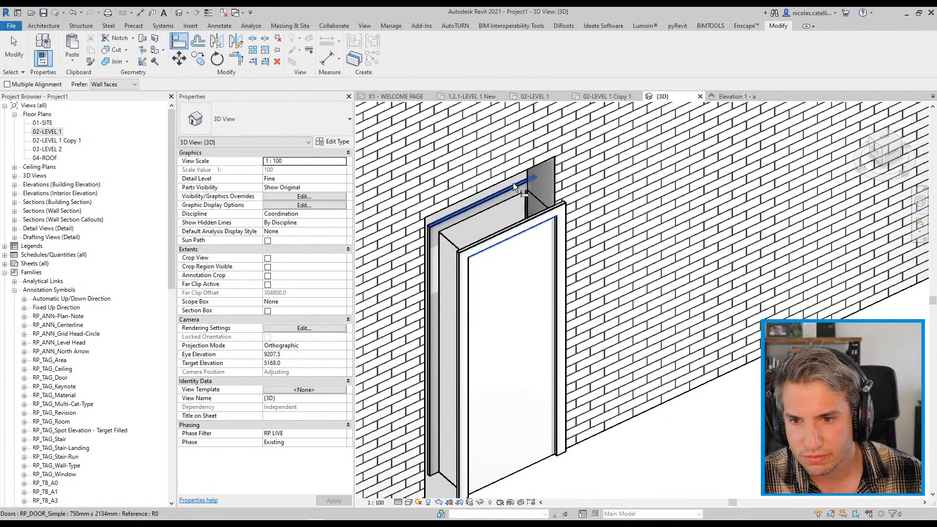
{"action": "left_click", "coordinate": [514, 184]}
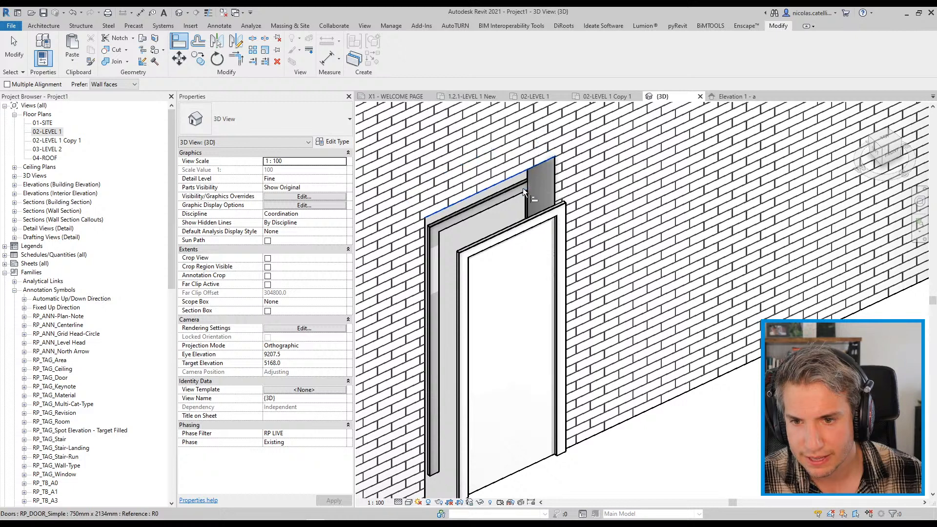
{"action": "key", "text": "Escape"}
{"action": "key", "text": "Escape"}
- Edit the brick wall's profile so the opening's left side and head align with the door, and finish the sketch
{"action": "left_click", "coordinate": [501, 180]}
{"action": "scroll", "coordinate": [500, 188], "scroll_direction": "down", "scroll_amount": 2}
{"action": "left_click", "coordinate": [397, 53]}
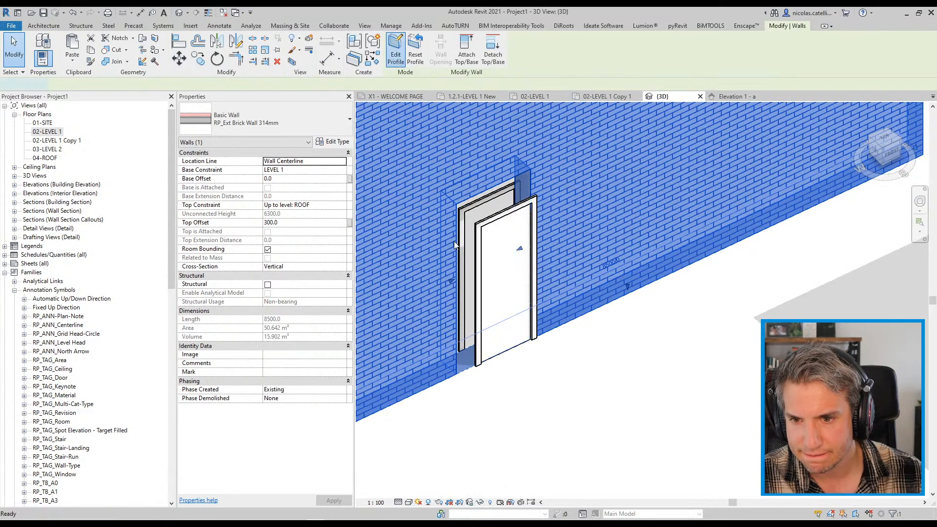
{"action": "scroll", "coordinate": [487, 247], "scroll_direction": "up", "scroll_amount": 2}
{"action": "key", "text": "a"}
{"action": "key", "text": "l"}
{"action": "key", "text": "Tab"}
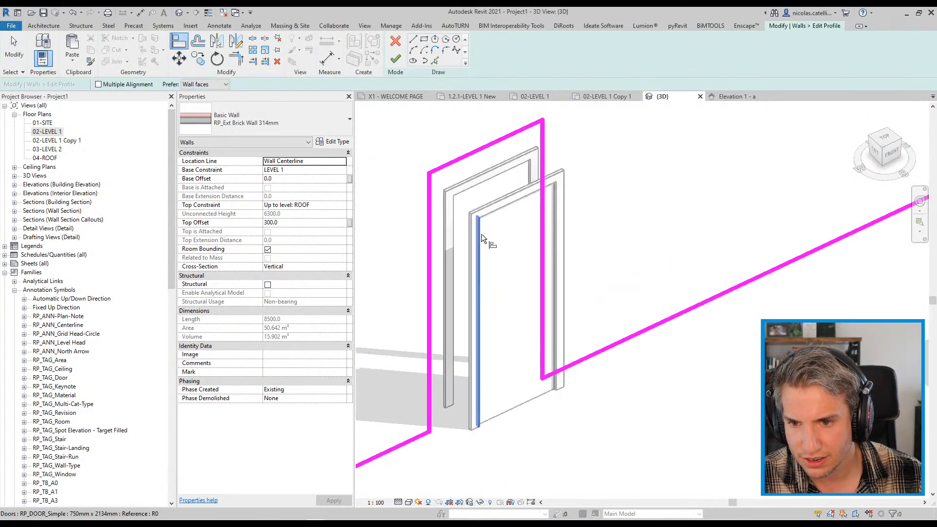
{"action": "left_click", "coordinate": [481, 234]}
{"action": "left_click", "coordinate": [427, 218]}
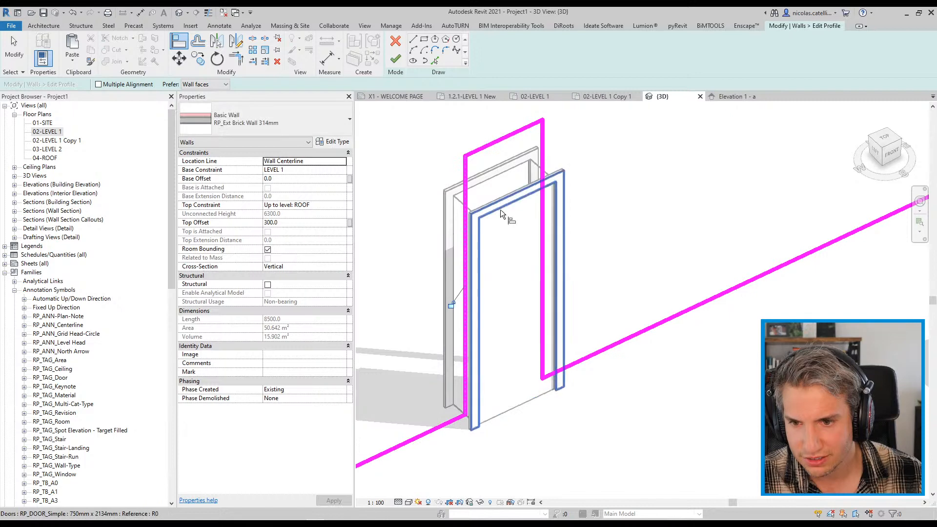
{"action": "left_click", "coordinate": [482, 149]}
{"action": "key", "text": "Escape"}
{"action": "key", "text": "Escape"}
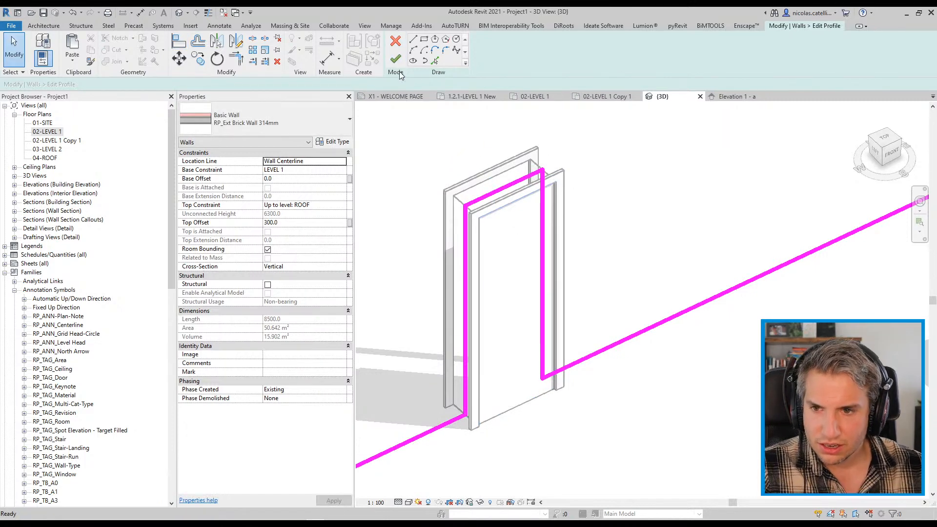
{"action": "left_click", "coordinate": [395, 59]}
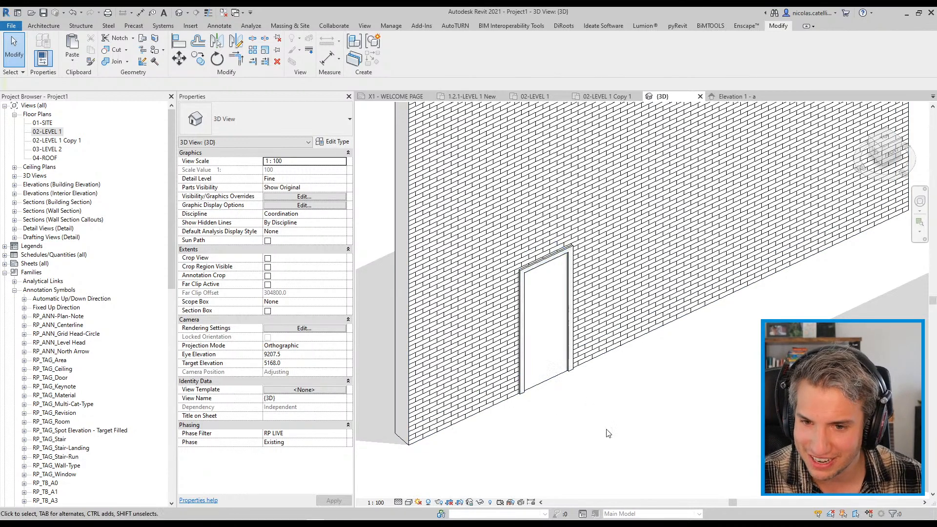
- Place a second RP_DOOR_Simple 750mm x 2134mm door in the brick wall about 2000 mm to the right of the first door
{"action": "scroll", "coordinate": [609, 434], "scroll_direction": "down", "scroll_amount": 3}
{"action": "left_click", "coordinate": [589, 395]}
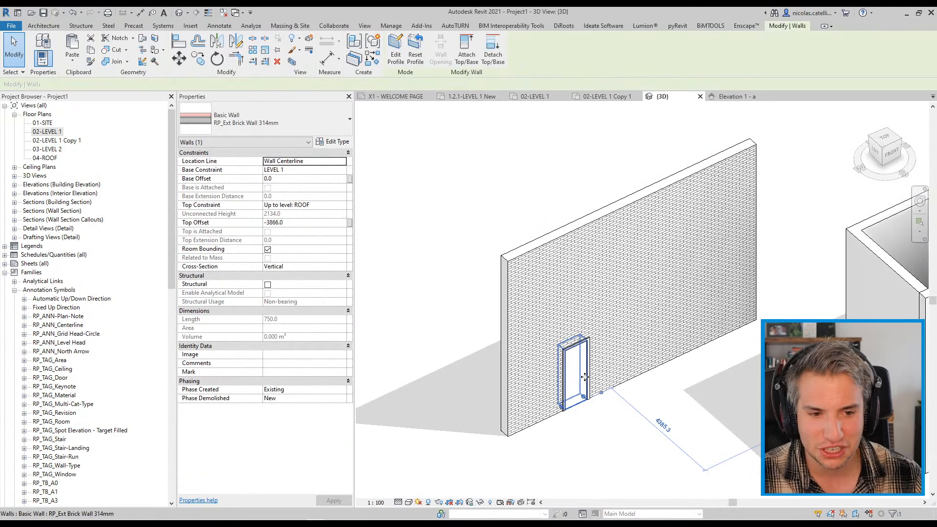
{"action": "left_click", "coordinate": [581, 349]}
{"action": "left_click_drag", "start_coordinate": [581, 350], "coordinate": [650, 343], "text": "ctrl"}
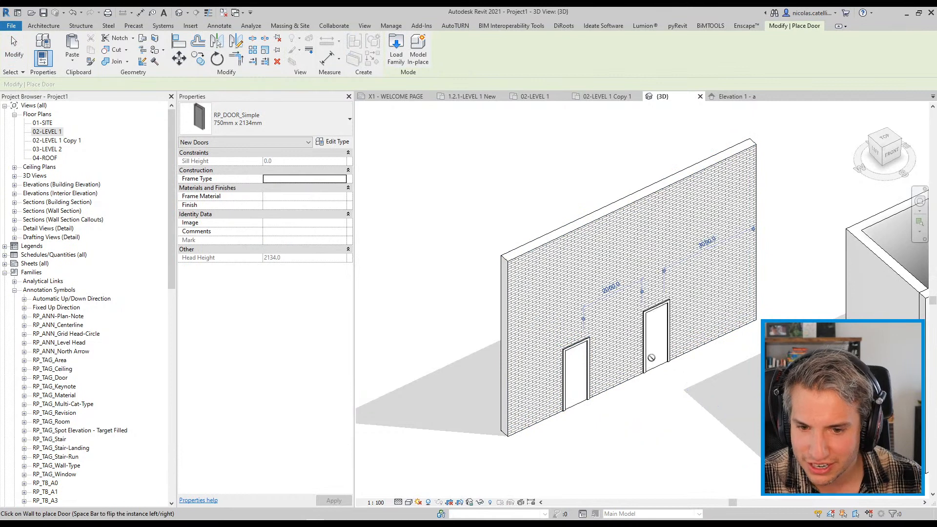
{"action": "left_click", "coordinate": [649, 343]}
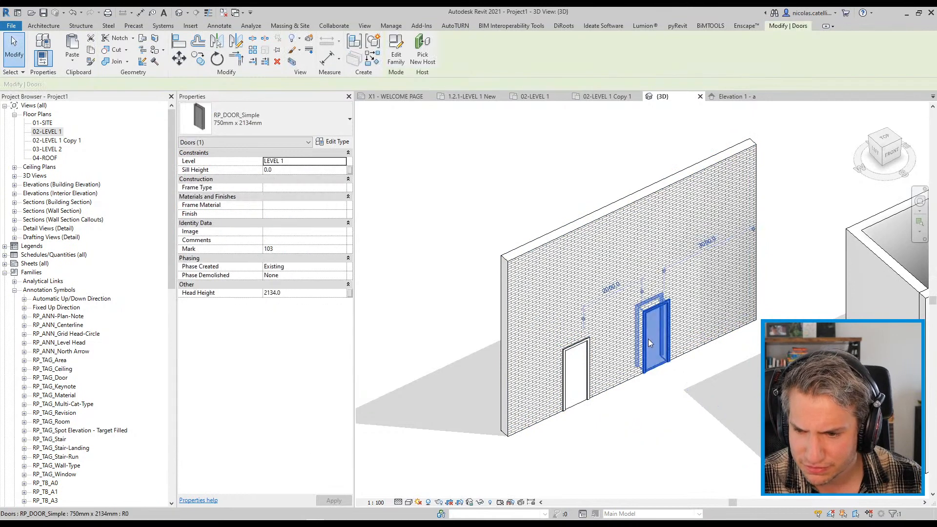
- Set the second door's Phase Demolished to New and switch the 3D view's phase to New
{"action": "left_click", "coordinate": [343, 275]}
{"action": "left_click", "coordinate": [269, 292]}
{"action": "left_click", "coordinate": [534, 456]}
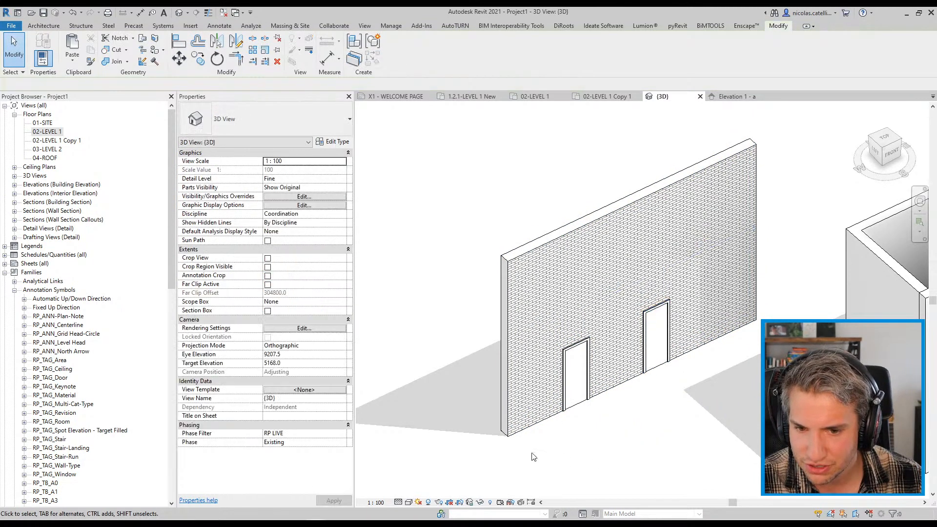
{"action": "left_click", "coordinate": [340, 443]}
{"action": "left_click", "coordinate": [292, 460]}
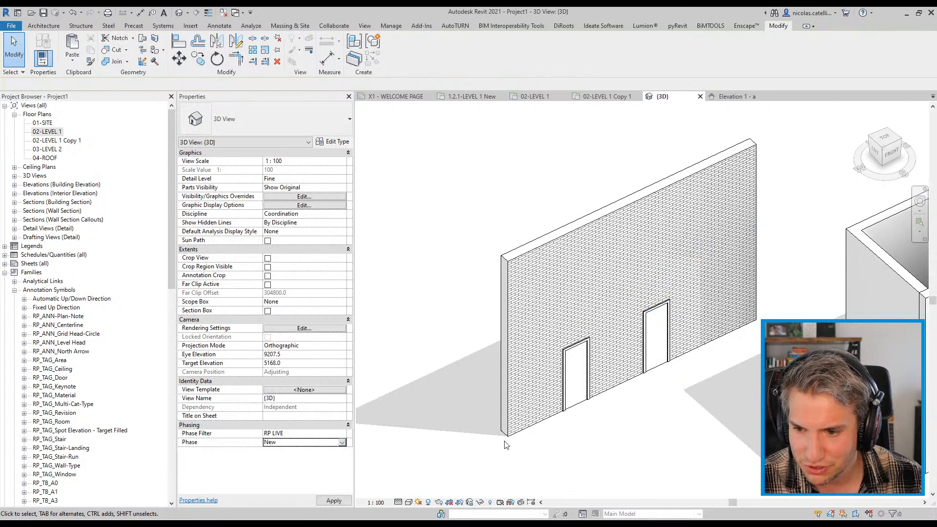
- Change the infill wall at the demolished second door to the RP_Empty Curtain Wall type
{"action": "scroll", "coordinate": [675, 329], "scroll_direction": "up", "scroll_amount": 3}
{"action": "left_click", "coordinate": [647, 346]}
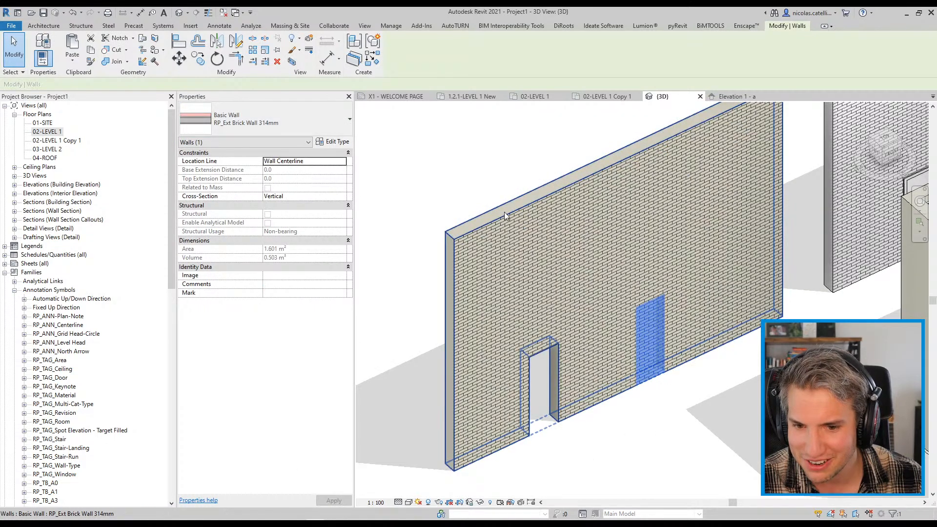
{"action": "left_click", "coordinate": [230, 119]}
{"action": "scroll", "coordinate": [236, 226], "scroll_direction": "down", "scroll_amount": 2}
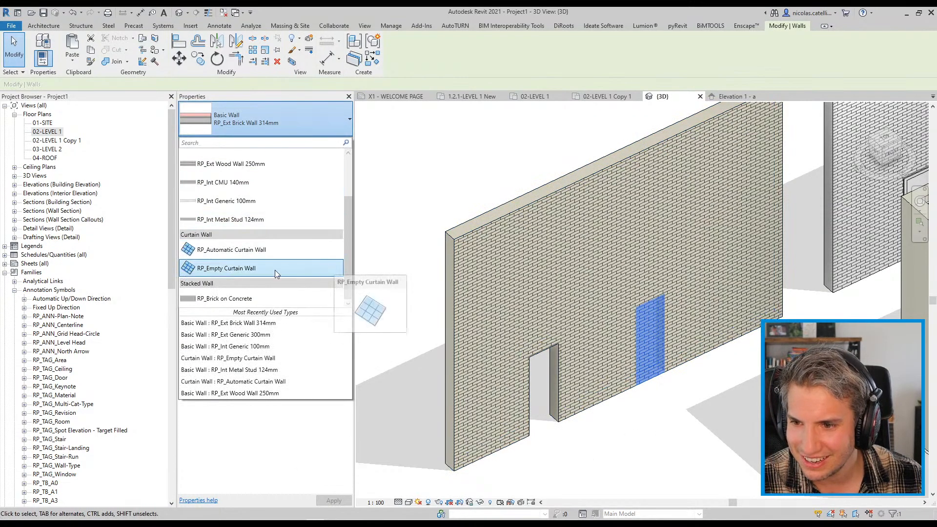
{"action": "key", "text": "Escape"}
{"action": "scroll", "coordinate": [663, 362], "scroll_direction": "up", "scroll_amount": 5}
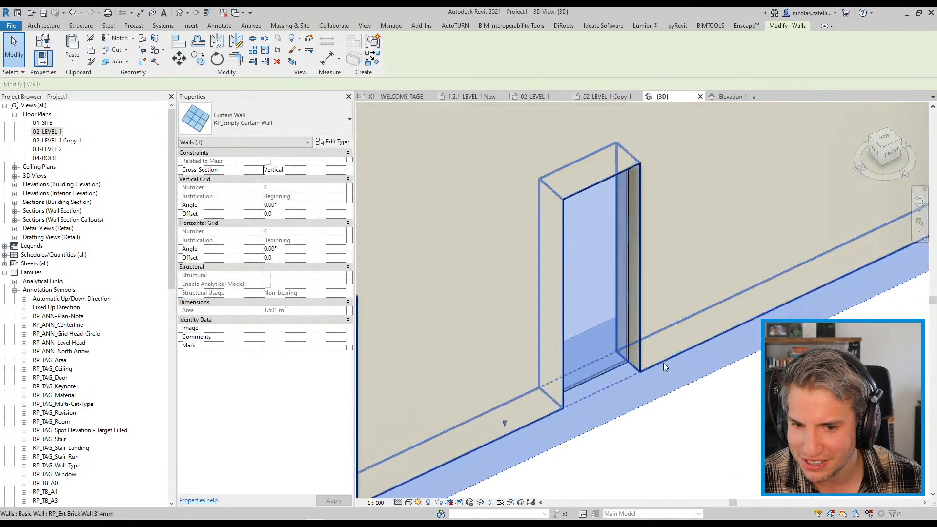
- Select the glass panel of the infill curtain wall and unpin it
{"action": "key", "text": "Escape"}
{"action": "middle_click_drag", "start_coordinate": [666, 415], "coordinate": [633, 306], "text": "shift"}
{"action": "left_click", "coordinate": [611, 388]}
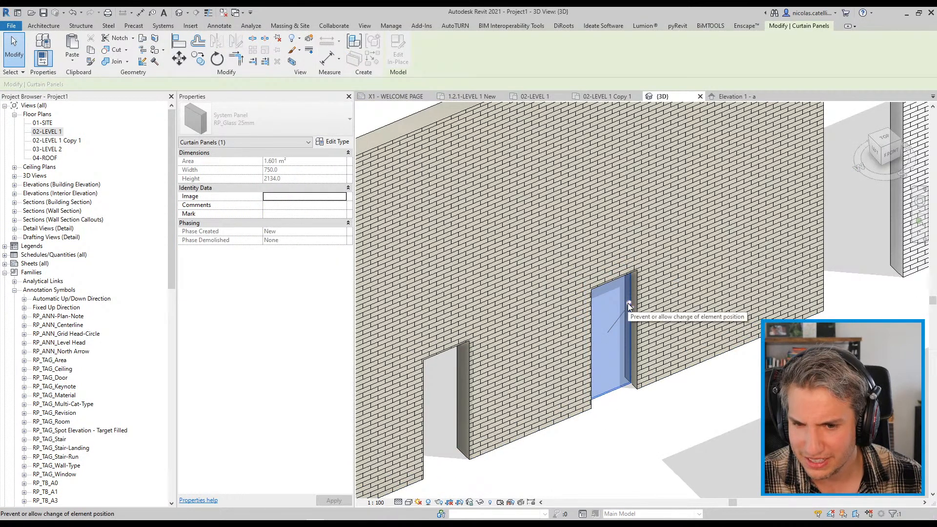
{"action": "left_click", "coordinate": [629, 303]}
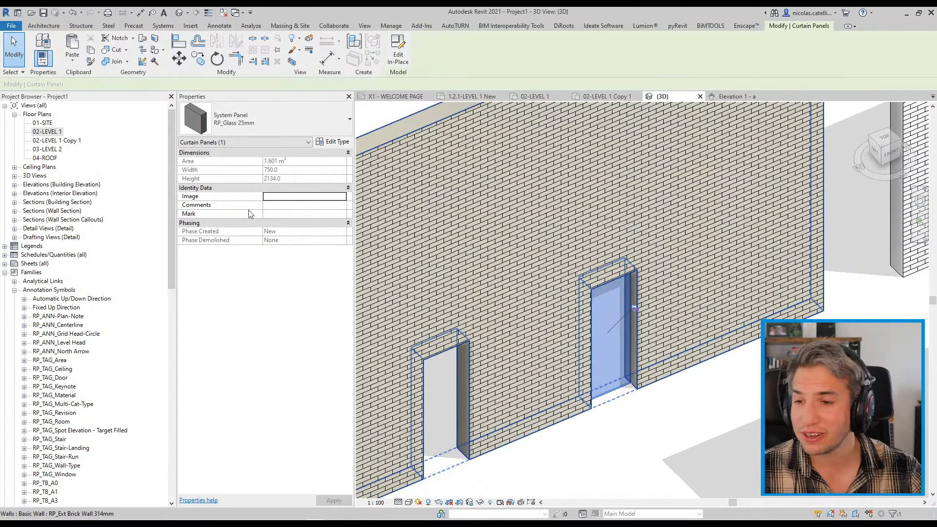
- Change the unpinned glass panel of the infill curtain wall to the Empty system panel type
{"action": "left_click", "coordinate": [281, 114]}
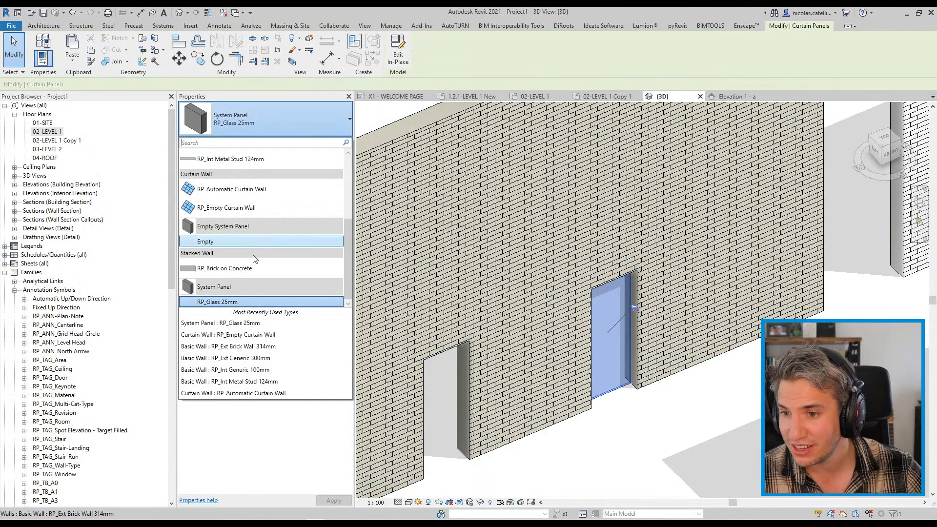
{"action": "scroll", "coordinate": [295, 275], "scroll_direction": "up", "scroll_amount": 3}
{"action": "scroll", "coordinate": [295, 274], "scroll_direction": "down", "scroll_amount": 3}
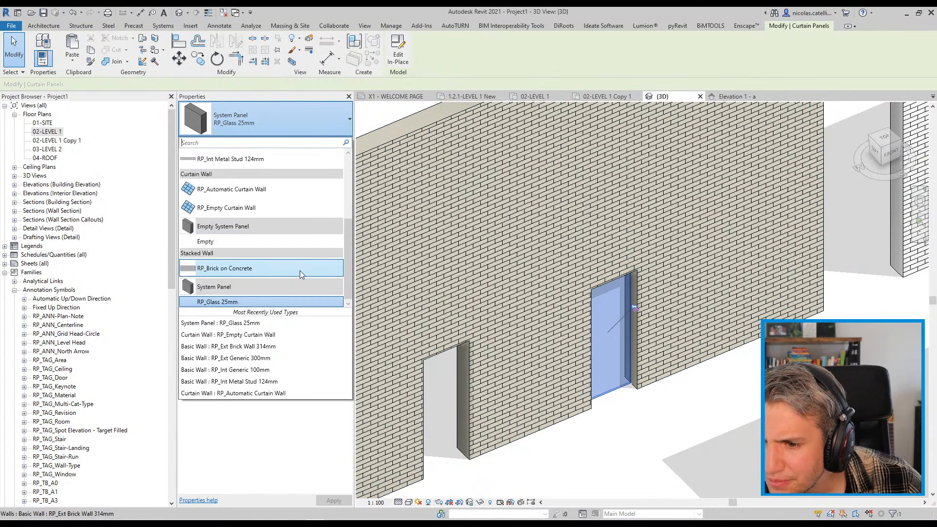
{"action": "left_click", "coordinate": [228, 241]}
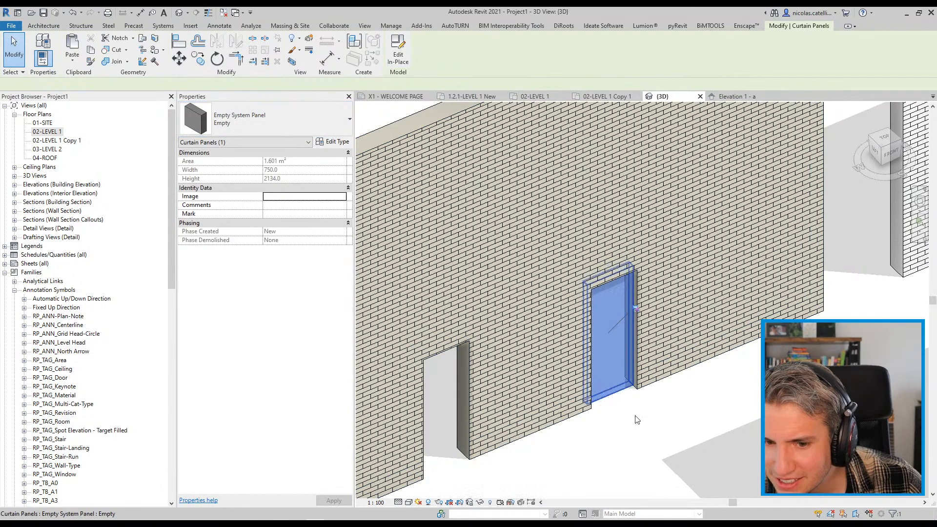
{"action": "key", "text": "Escape"}
- Inspect the infill curtain wall and its empty panel at the second door opening by selecting each in turn
{"action": "left_click", "coordinate": [617, 386]}
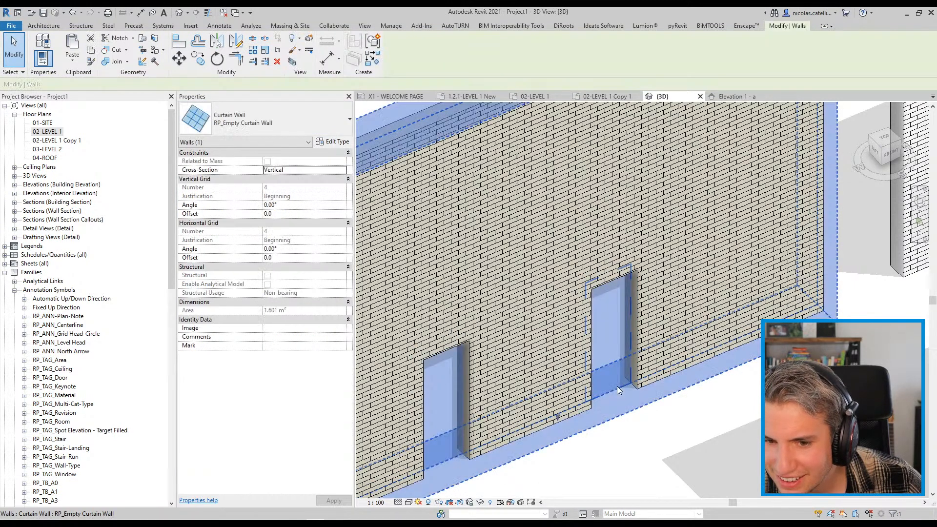
{"action": "key", "text": "Escape"}
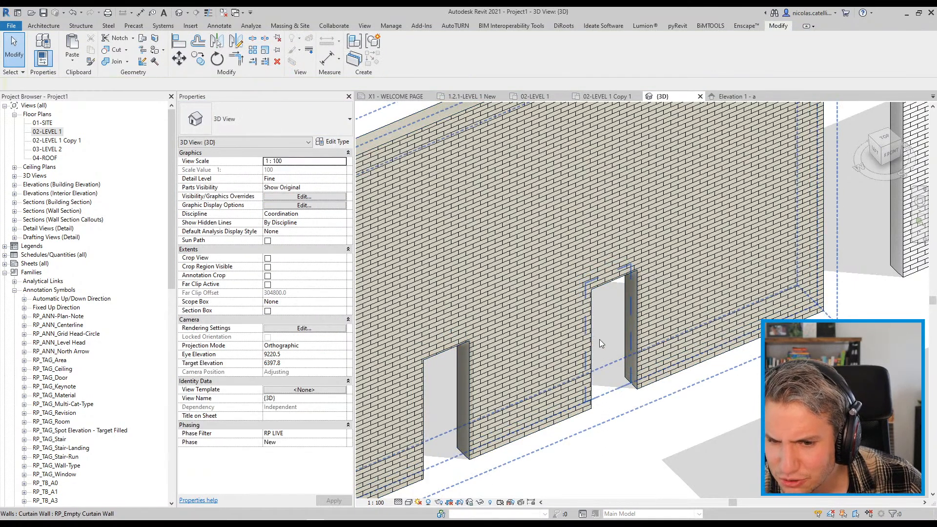
{"action": "left_click", "coordinate": [600, 342]}
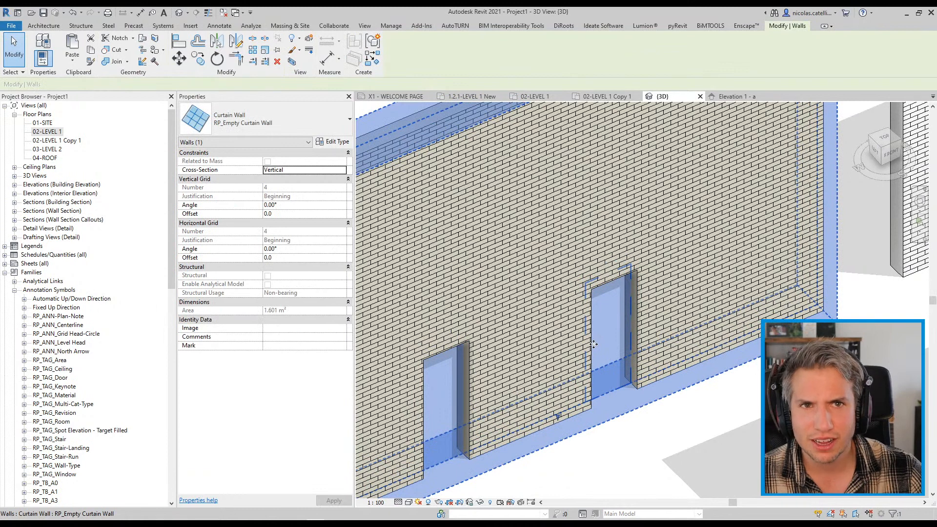
{"action": "left_click", "coordinate": [614, 436]}
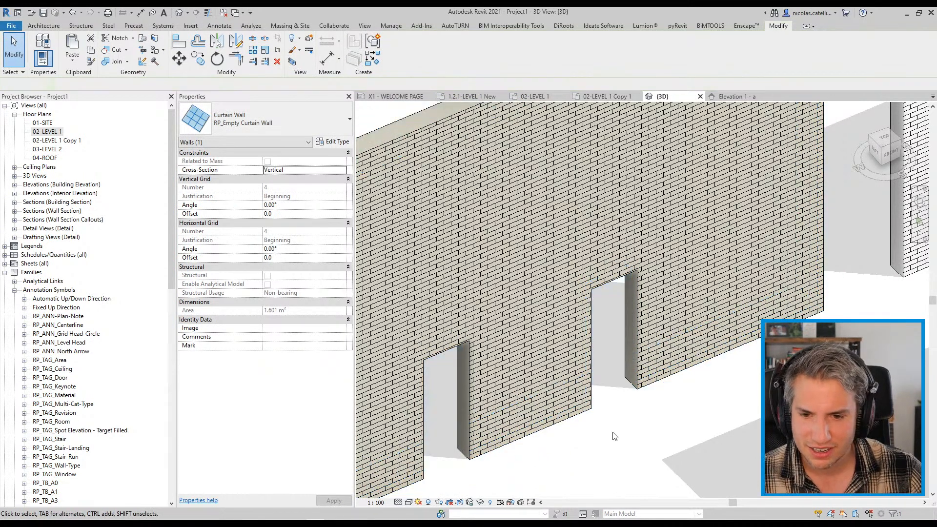
{"action": "key", "text": "Tab"}
{"action": "left_click", "coordinate": [623, 389]}
{"action": "key", "text": "Tab"}
{"action": "left_click", "coordinate": [622, 389]}
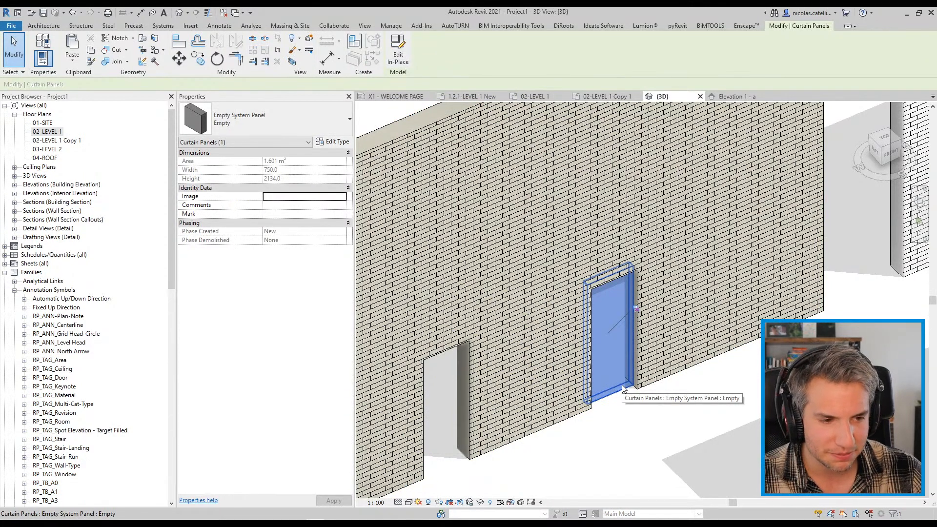
{"action": "key", "text": "Escape"}
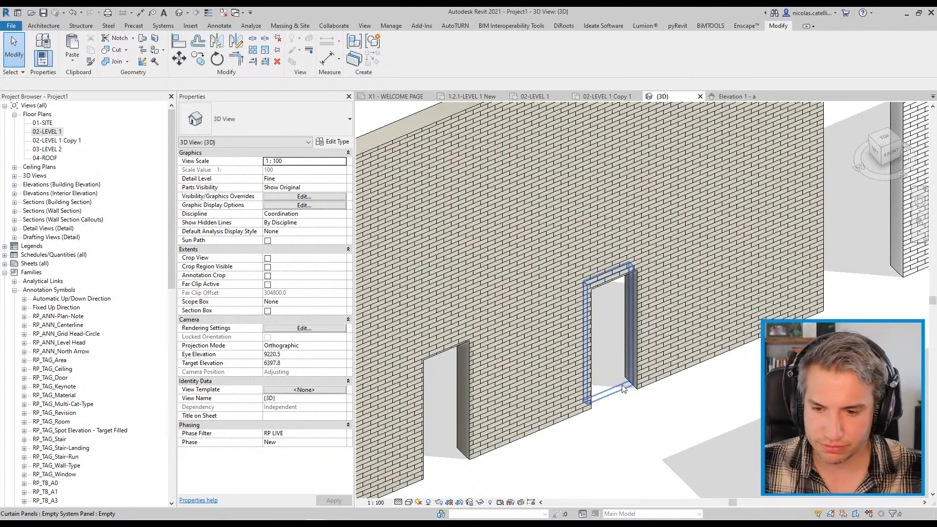
- Switch to the PDF presentation, read on to the Managing Floors and Ceilings Phases slide, and return to the whole model in Revit's 3D view
{"action": "left_click", "coordinate": [375, 523]}
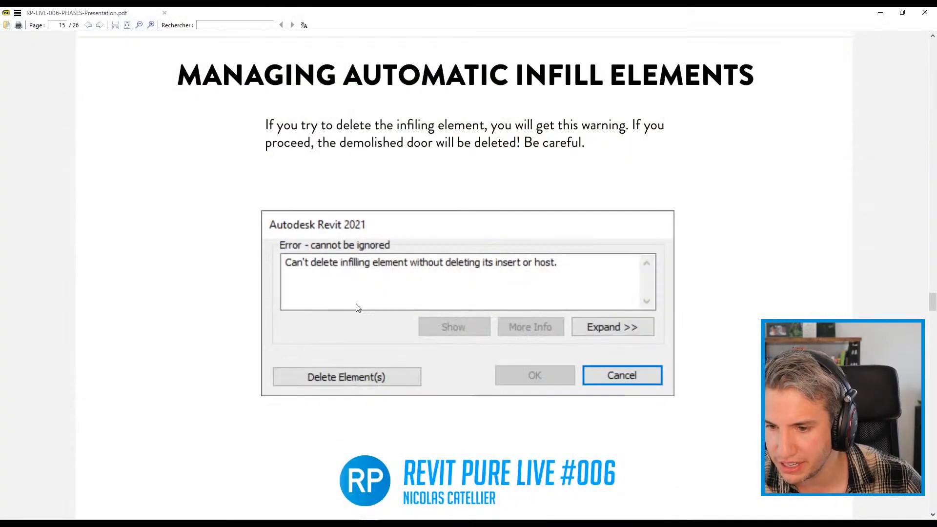
{"action": "scroll", "coordinate": [186, 303], "scroll_direction": "down", "scroll_amount": 12}
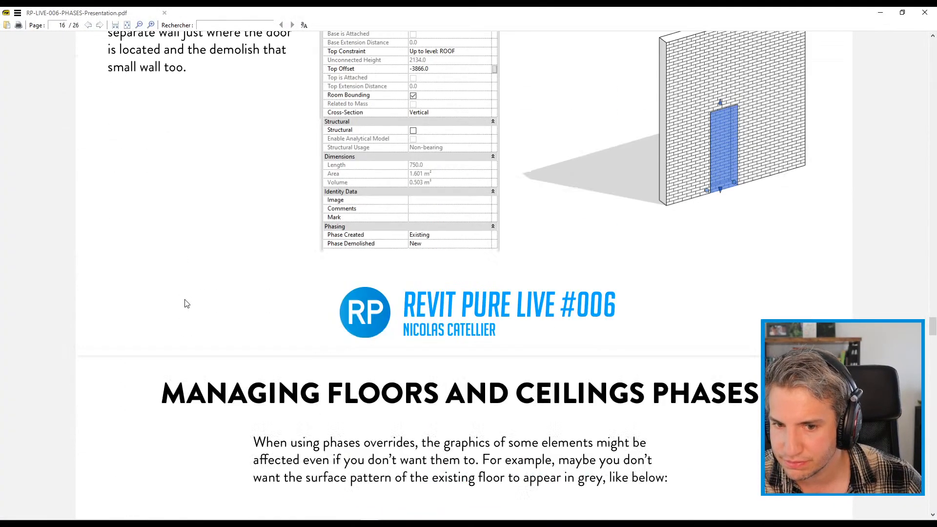
{"action": "scroll", "coordinate": [186, 303], "scroll_direction": "down", "scroll_amount": 12}
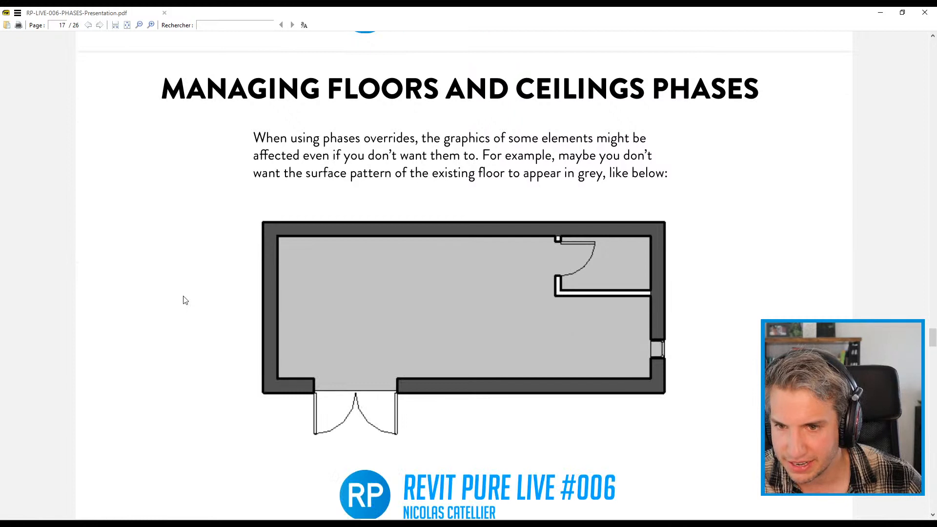
{"action": "scroll", "coordinate": [184, 299], "scroll_direction": "down", "scroll_amount": 1}
{"action": "scroll", "coordinate": [184, 299], "scroll_direction": "up", "scroll_amount": 1}
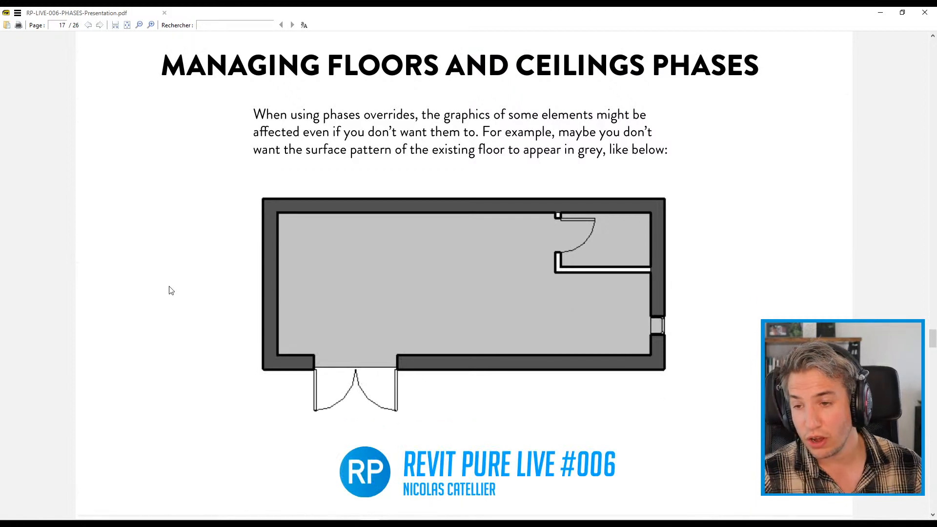
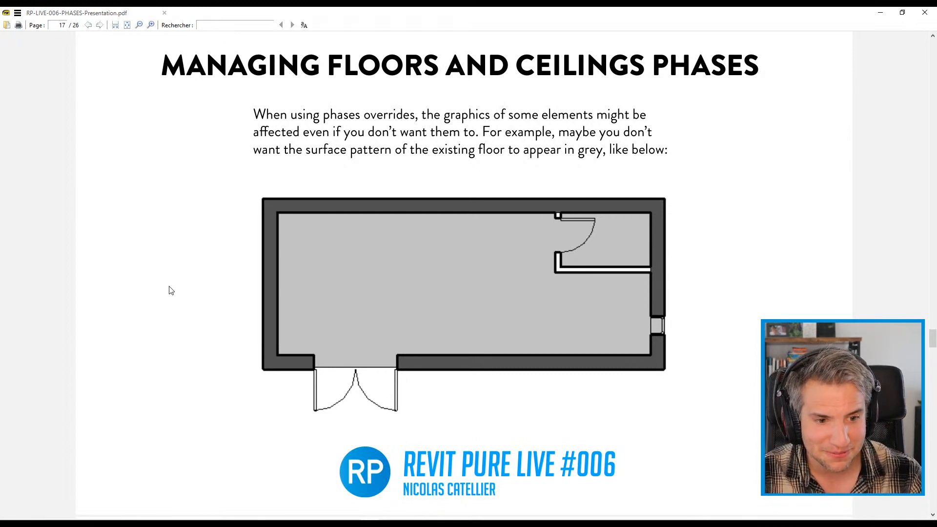
{"action": "left_click", "coordinate": [881, 12]}
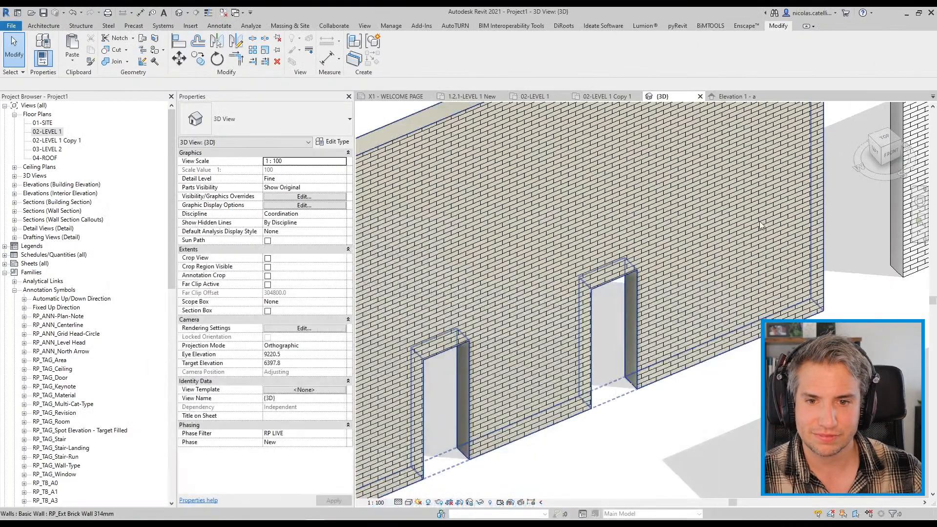
{"action": "scroll", "coordinate": [601, 276], "scroll_direction": "down", "scroll_amount": 8}
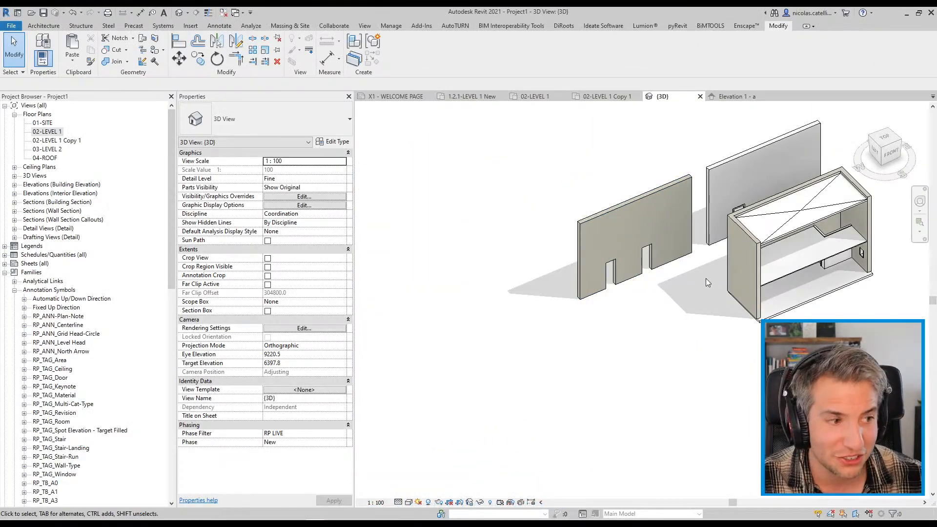
- Read the PDF slides on fixing floor and ceiling phase graphics with a view filter, and switch back to Revit
{"action": "key", "text": "alt+Tab"}
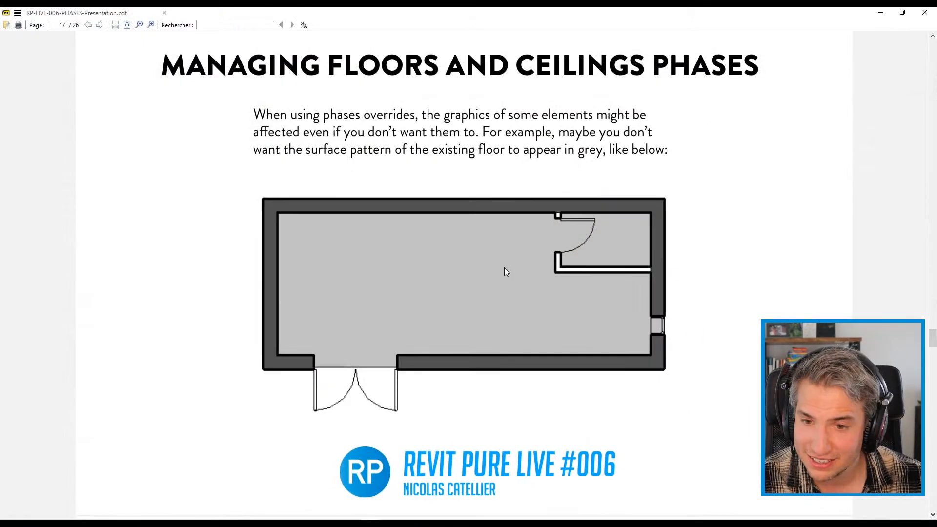
{"action": "scroll", "coordinate": [210, 267], "scroll_direction": "down", "scroll_amount": 7}
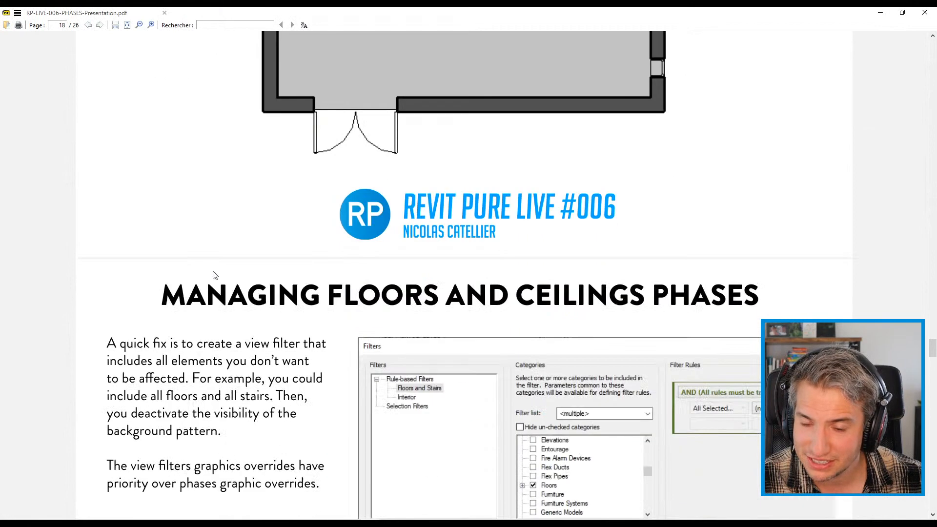
{"action": "scroll", "coordinate": [210, 266], "scroll_direction": "down", "scroll_amount": 3}
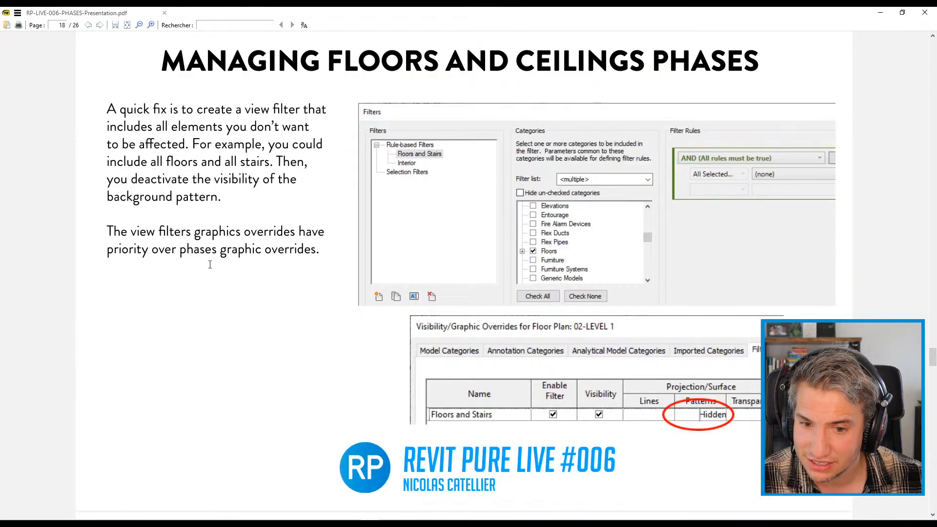
{"action": "scroll", "coordinate": [210, 264], "scroll_direction": "up", "scroll_amount": 13}
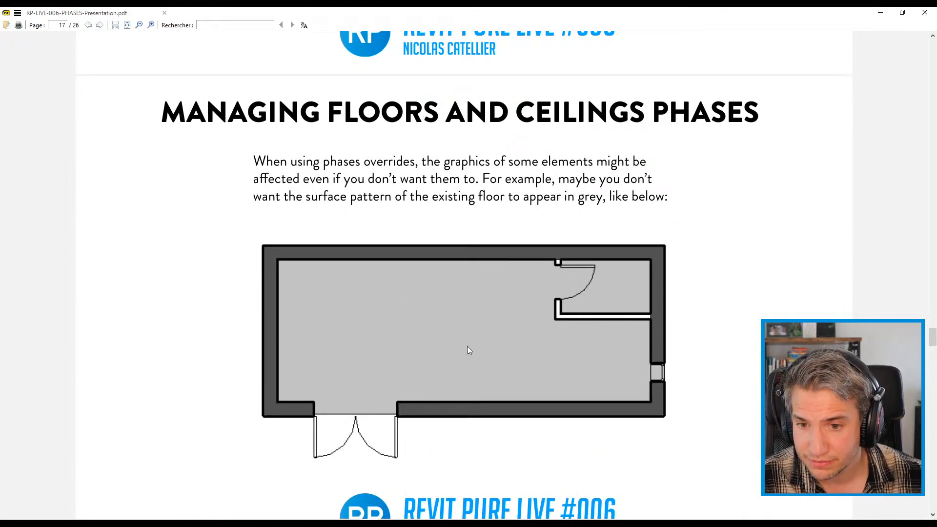
{"action": "left_click", "coordinate": [881, 12]}
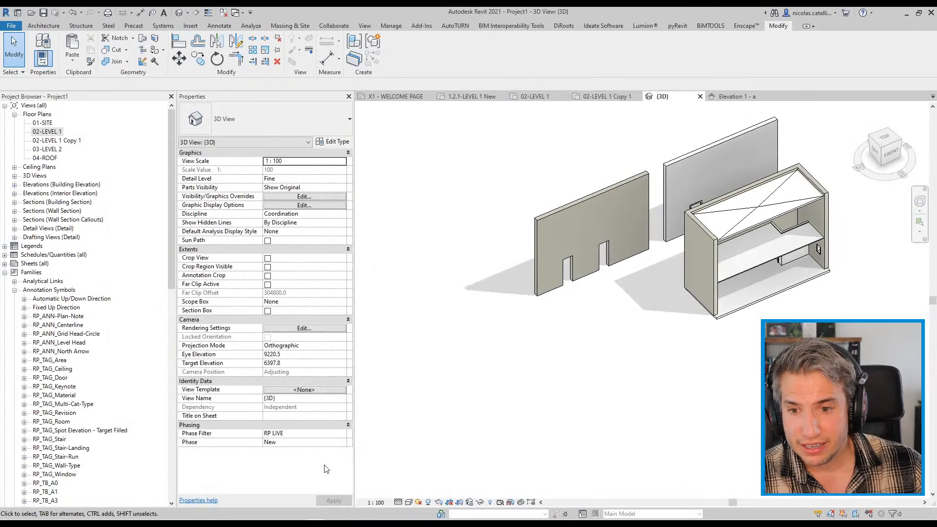
- Open the 02-LEVEL 1 floor plan and set the main room floor's Phase Created to Existing
{"action": "double_click", "coordinate": [47, 131]}
{"action": "scroll", "coordinate": [549, 225], "scroll_direction": "down", "scroll_amount": 3}
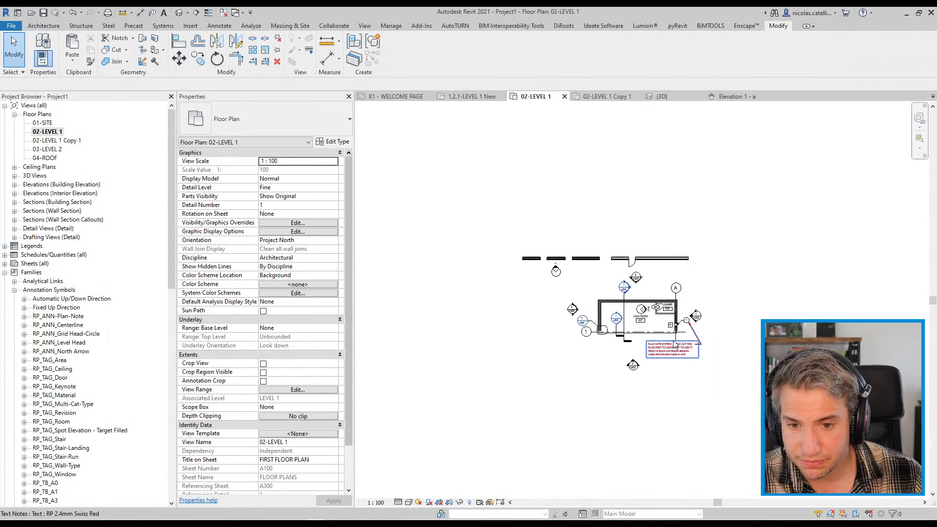
{"action": "scroll", "coordinate": [659, 331], "scroll_direction": "up", "scroll_amount": 5}
{"action": "left_click", "coordinate": [629, 302]}
{"action": "left_click", "coordinate": [303, 337]}
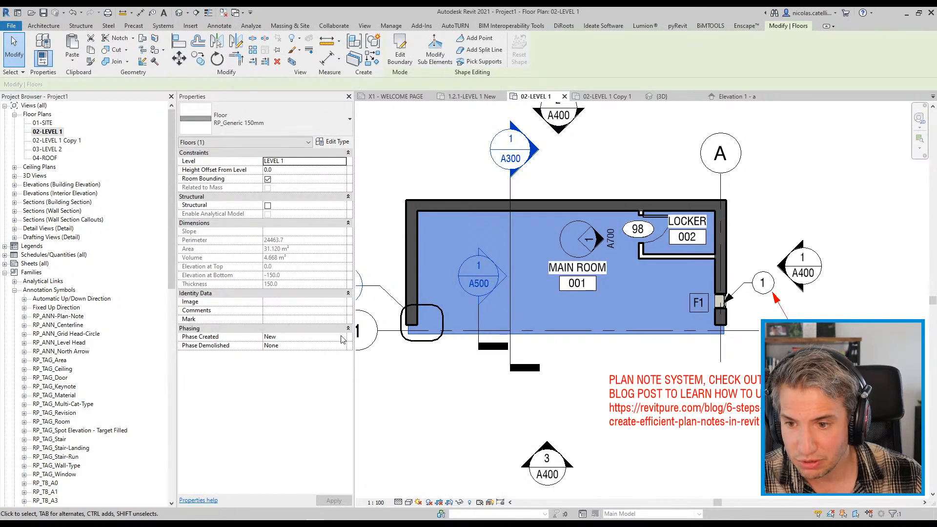
{"action": "left_click", "coordinate": [344, 337]}
{"action": "left_click", "coordinate": [293, 344]}
{"action": "left_click", "coordinate": [441, 400]}
{"action": "scroll", "coordinate": [588, 343], "scroll_direction": "down", "scroll_amount": 2}
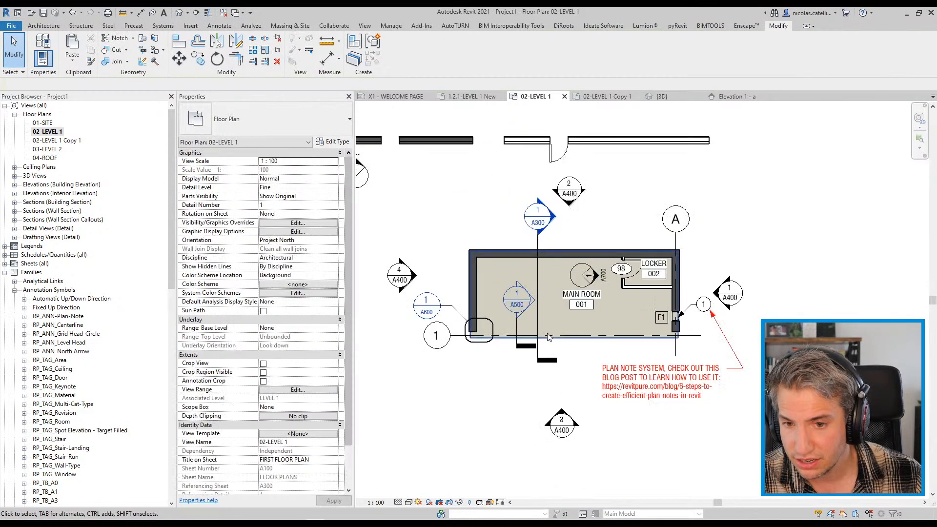
- Examine the main room floor's surface pattern and phase properties in the plan
{"action": "scroll", "coordinate": [433, 306], "scroll_direction": "up", "scroll_amount": 2}
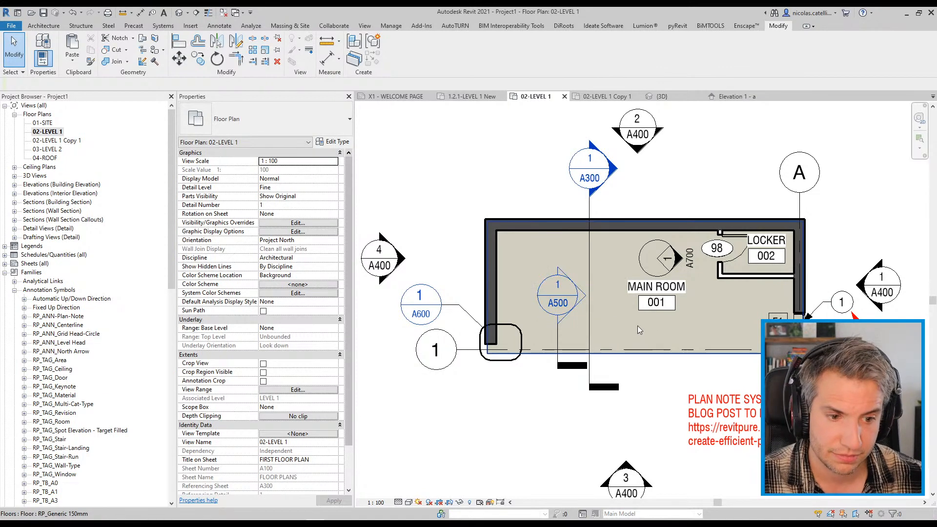
{"action": "middle_click_drag", "start_coordinate": [693, 370], "coordinate": [629, 347]}
{"action": "left_click", "coordinate": [656, 280]}
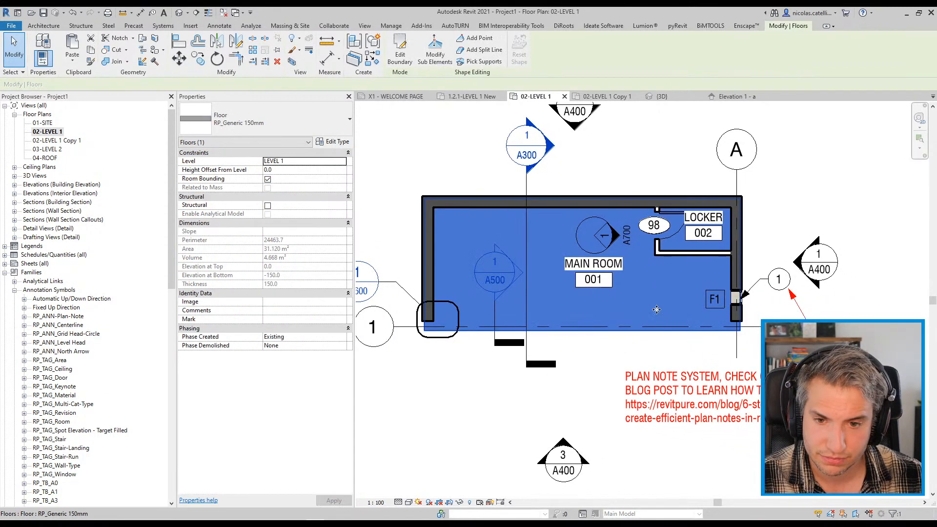
{"action": "left_click", "coordinate": [582, 350]}
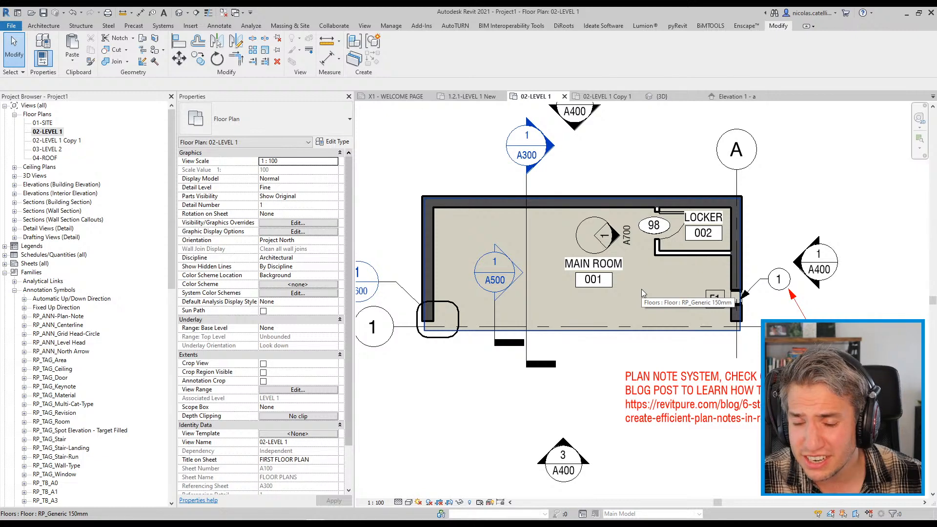
- Review the projection surface pattern of the Existing status in the Phasing graphic overrides, and close the dialog without changes
{"action": "left_click", "coordinate": [392, 25]}
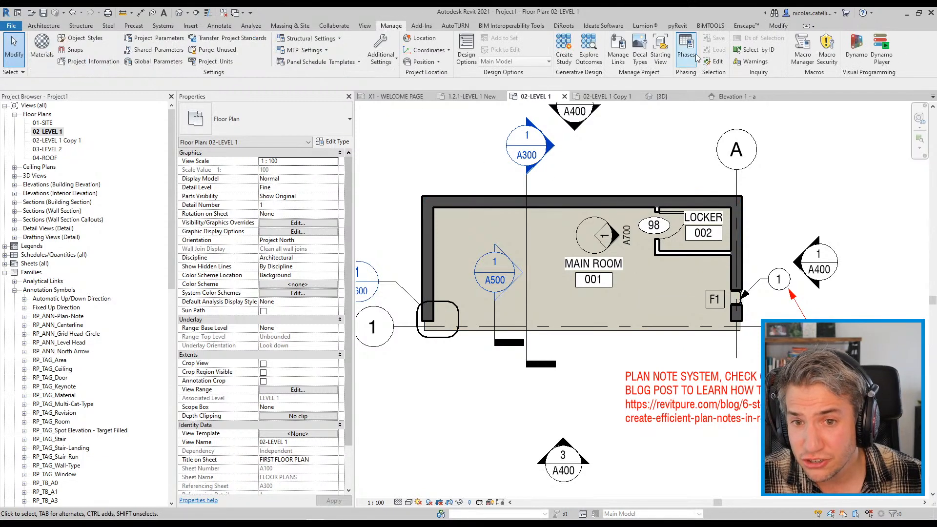
{"action": "left_click", "coordinate": [697, 57]}
{"action": "left_click", "coordinate": [407, 139]}
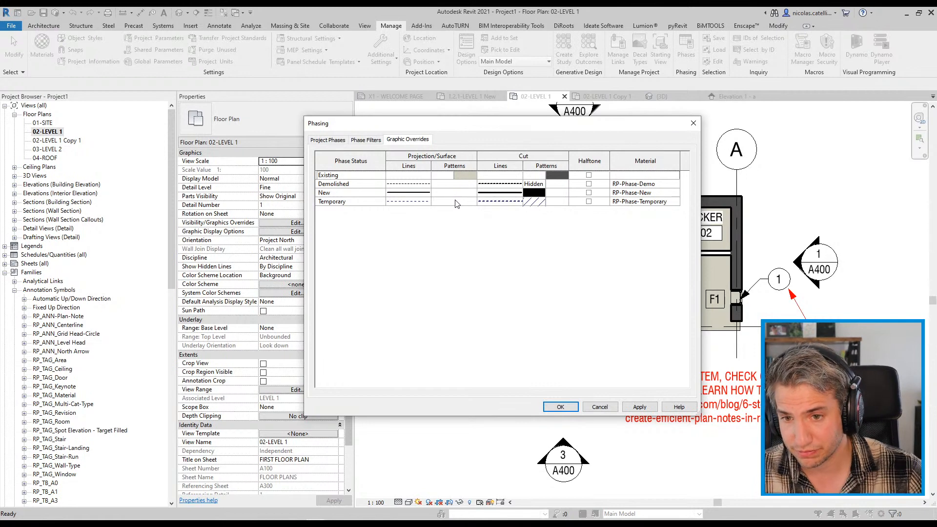
{"action": "left_click", "coordinate": [466, 176]}
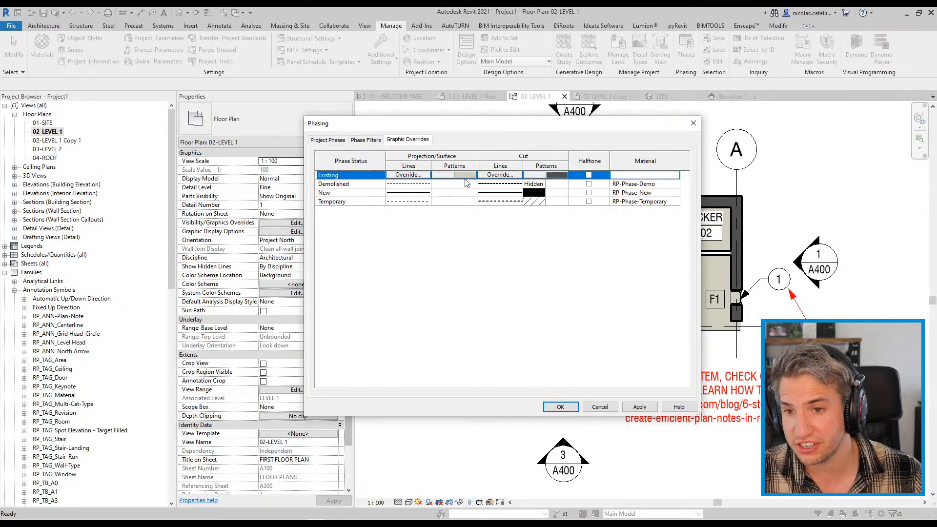
{"action": "left_click", "coordinate": [694, 123]}
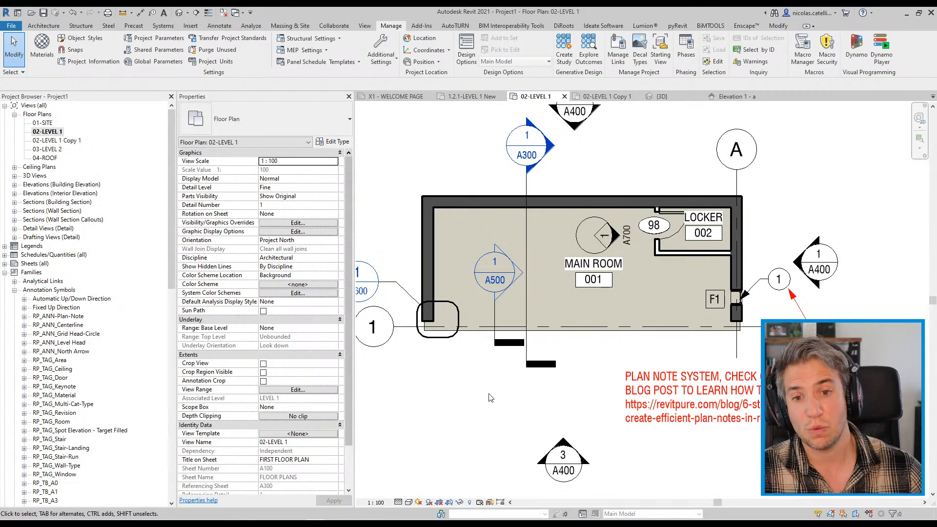
- Create a rule-based view filter named Floors and Stairs from the 02-LEVEL 1 plan's graphic overrides
{"action": "key", "text": "v"}
{"action": "key", "text": "g"}
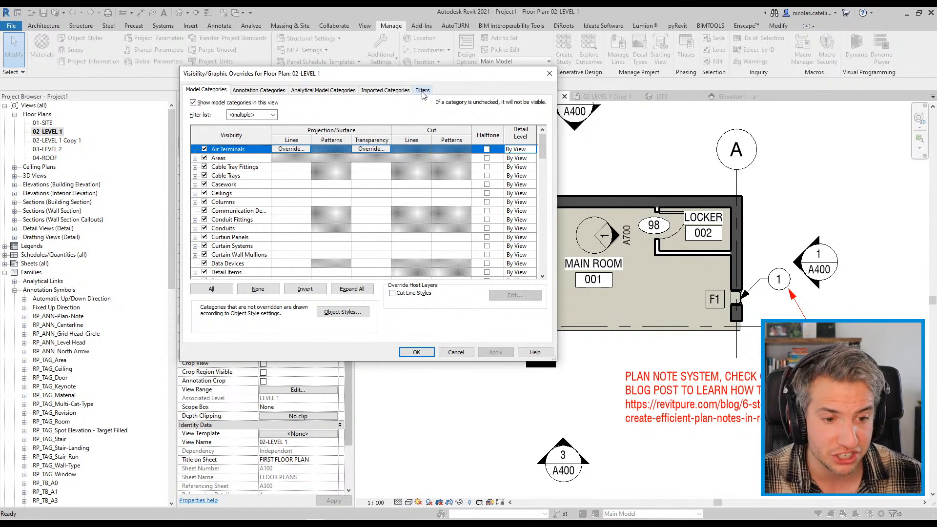
{"action": "left_click", "coordinate": [423, 92]}
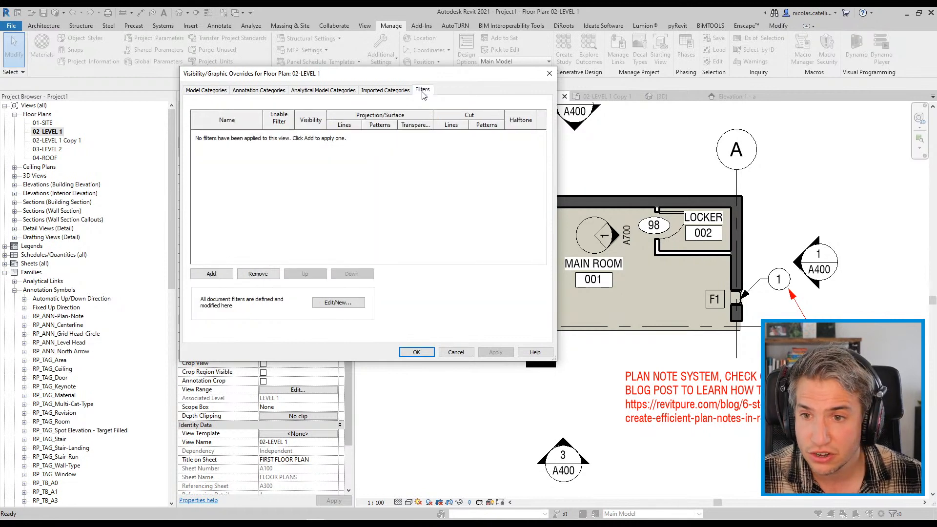
{"action": "left_click", "coordinate": [335, 304]}
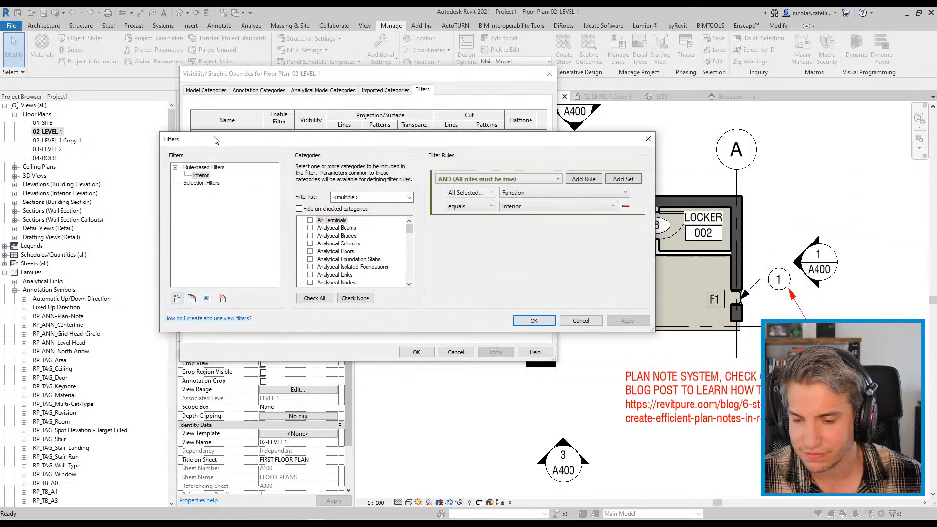
{"action": "left_click", "coordinate": [177, 299]}
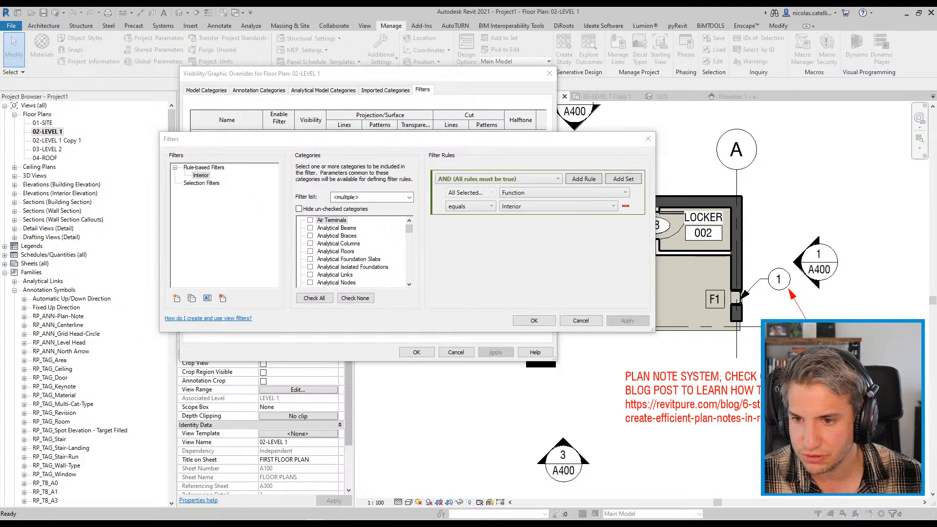
{"action": "left_click_drag", "start_coordinate": [137, 41], "coordinate": [404, 238]}
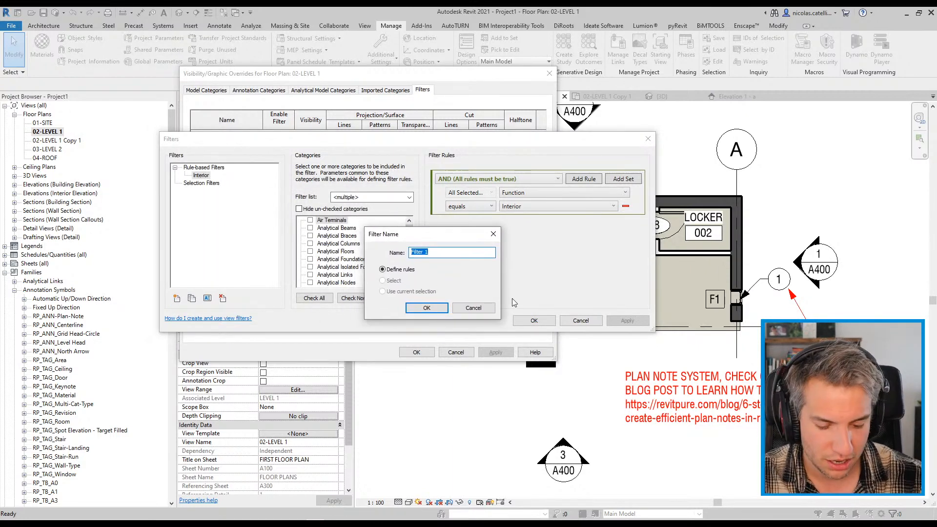
{"action": "type", "text": "Floors adn"}
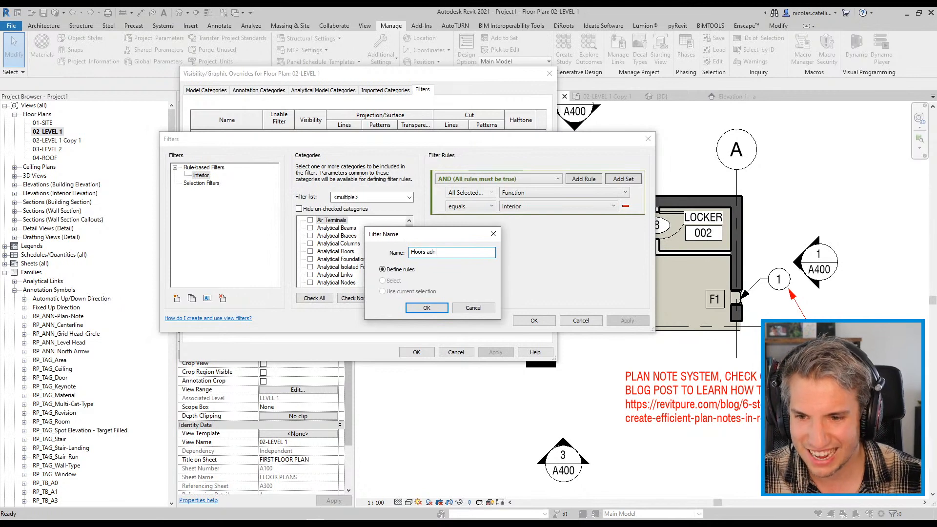
{"action": "key", "text": "BackSpace"}
{"action": "key", "text": "BackSpace"}
{"action": "type", "text": "nd Stairs"}
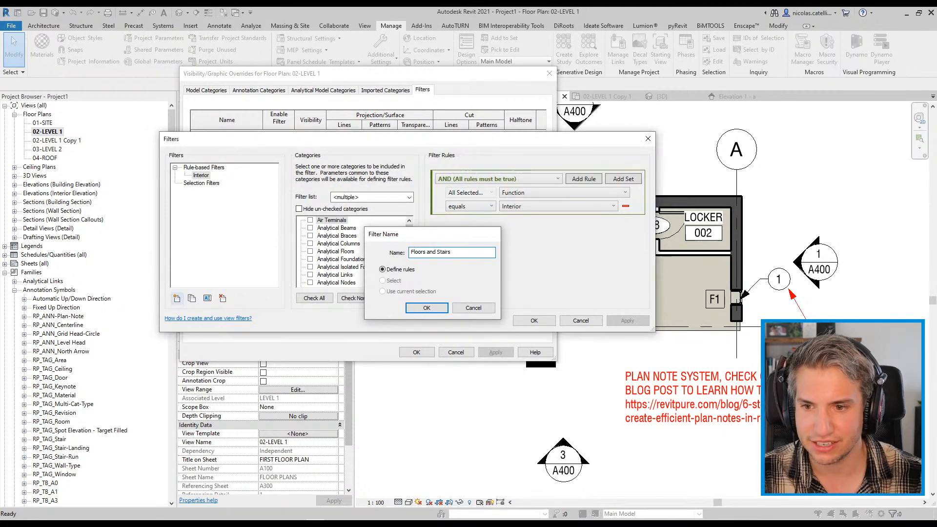
{"action": "key", "text": "Return"}
- Include the Floors and Stairs categories in the new filter and accept it without any filter rule
{"action": "left_click", "coordinate": [346, 244]}
{"action": "scroll", "coordinate": [346, 244], "scroll_direction": "down", "scroll_amount": 5}
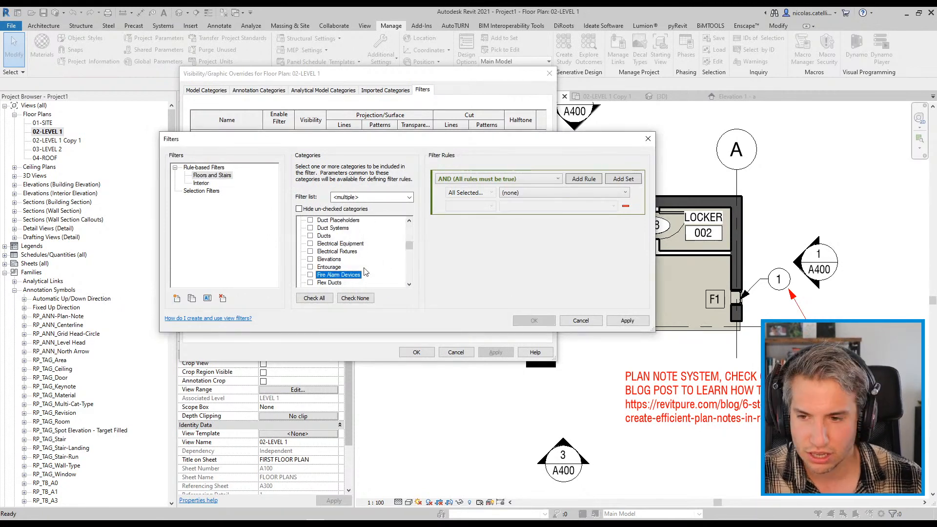
{"action": "left_click", "coordinate": [322, 276]}
{"action": "scroll", "coordinate": [324, 278], "scroll_direction": "down", "scroll_amount": 13}
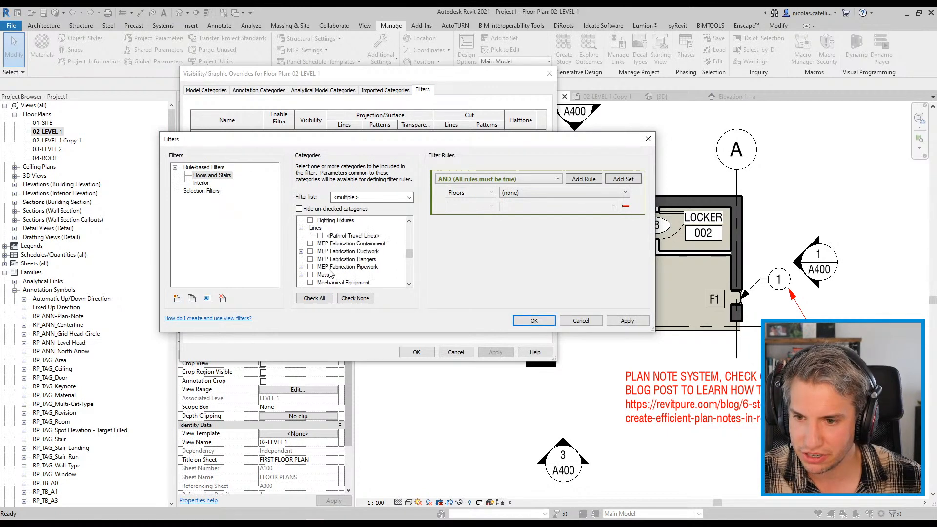
{"action": "scroll", "coordinate": [331, 281], "scroll_direction": "down", "scroll_amount": 3}
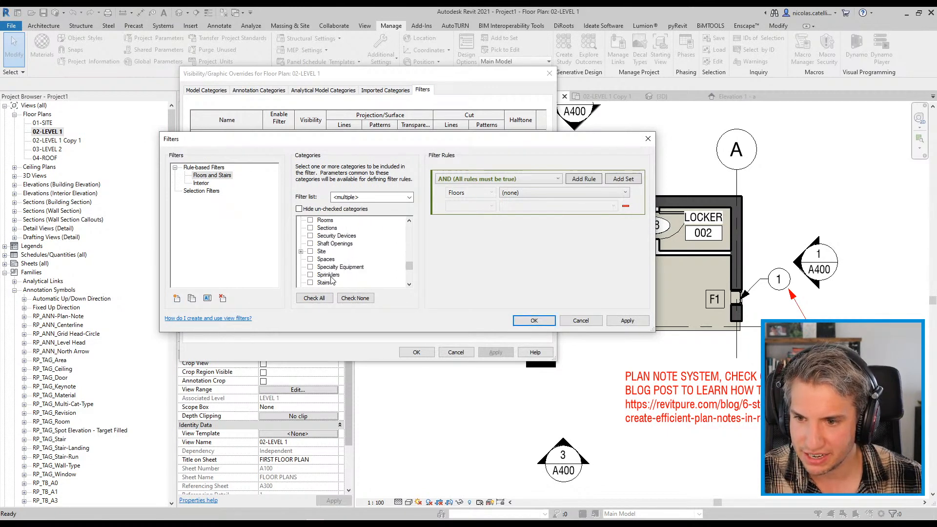
{"action": "left_click", "coordinate": [311, 251]}
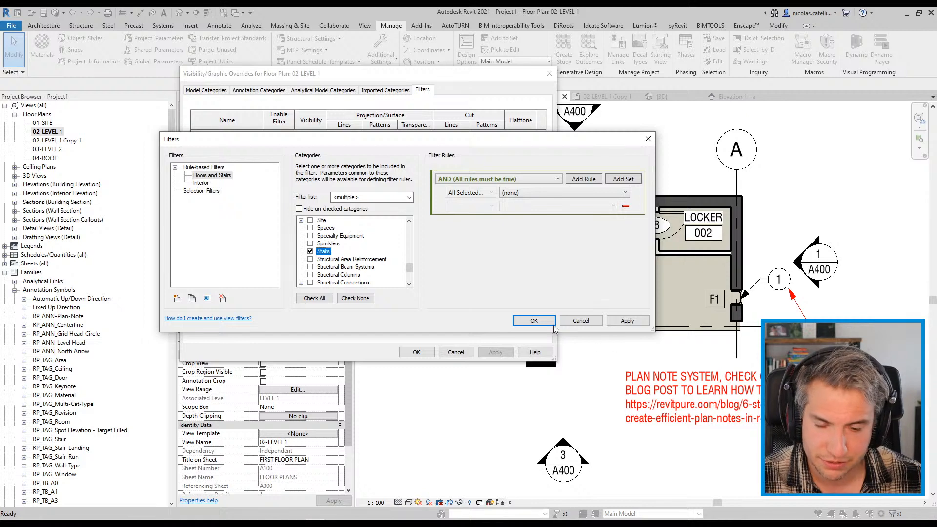
{"action": "left_click", "coordinate": [534, 320]}
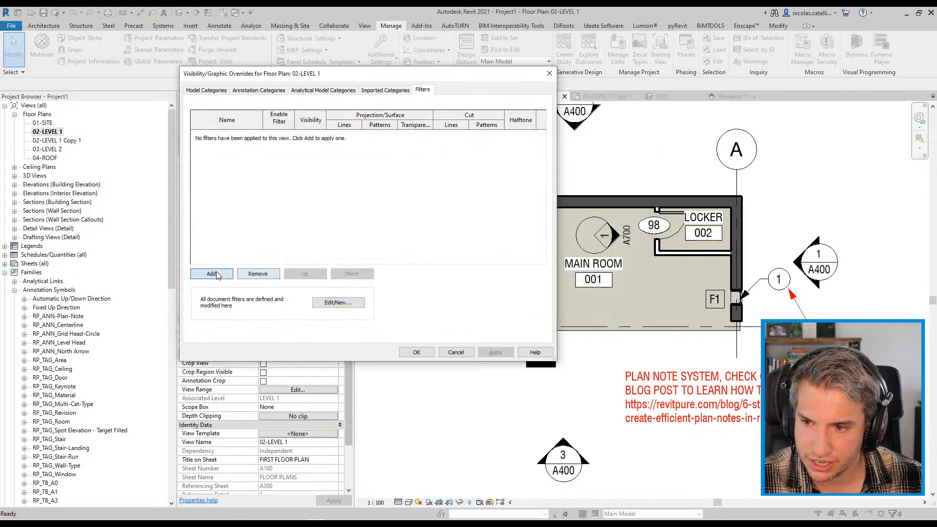
- Apply the Floors and Stairs filter to the 02-LEVEL 1 plan and hide its background projection surface pattern
{"action": "left_click", "coordinate": [217, 273]}
{"action": "left_click", "coordinate": [336, 174]}
{"action": "left_click", "coordinate": [339, 291]}
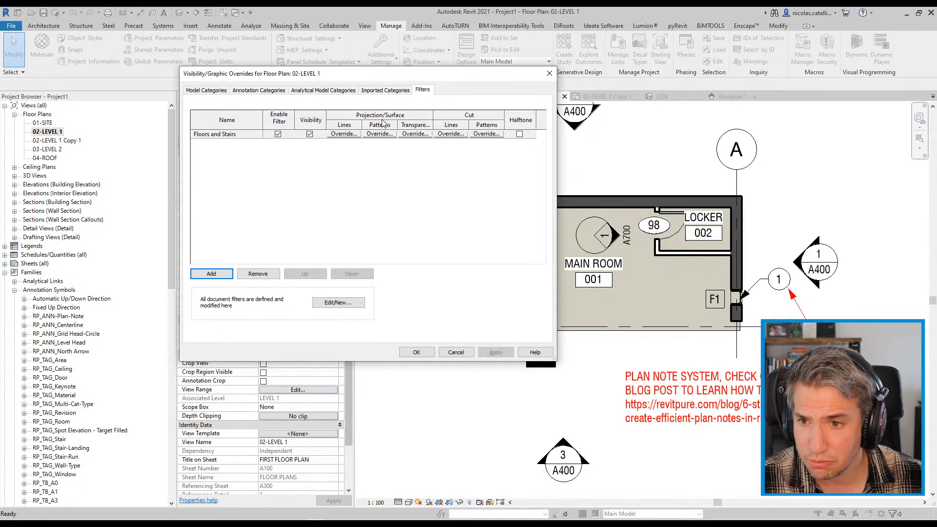
{"action": "left_click", "coordinate": [380, 137]}
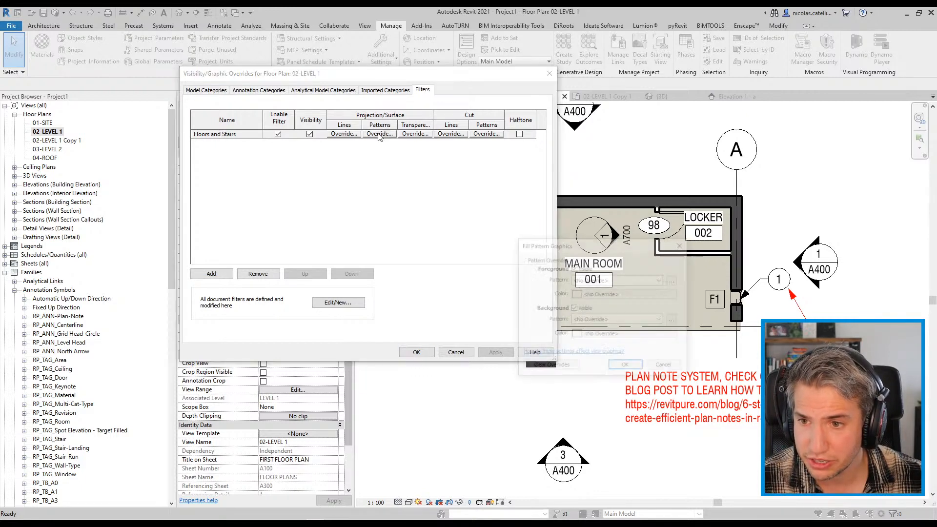
{"action": "left_click_drag", "start_coordinate": [574, 244], "coordinate": [343, 120]}
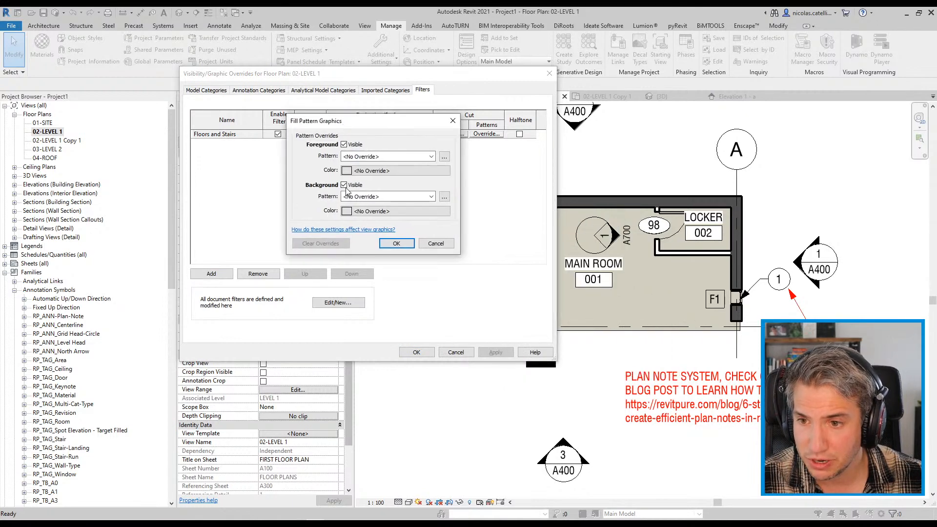
{"action": "left_click", "coordinate": [344, 185]}
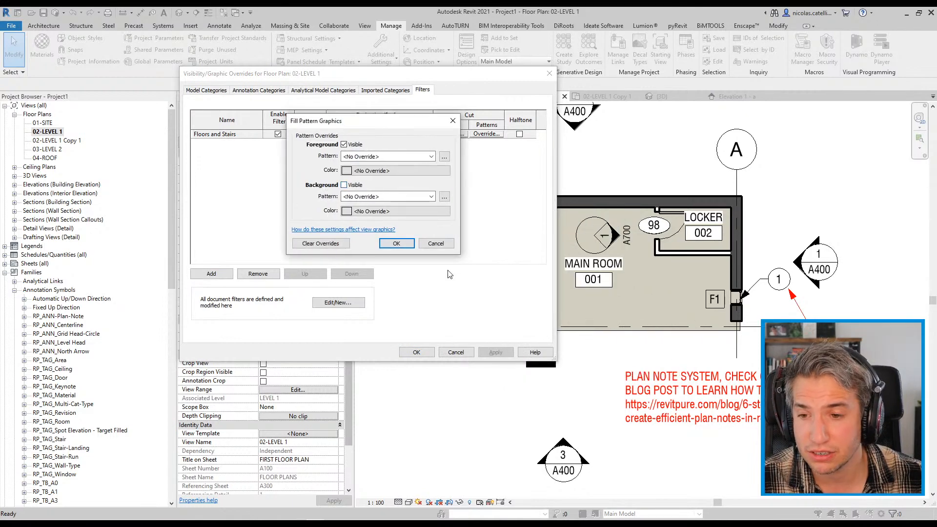
{"action": "left_click", "coordinate": [397, 244]}
{"action": "left_click", "coordinate": [416, 352]}
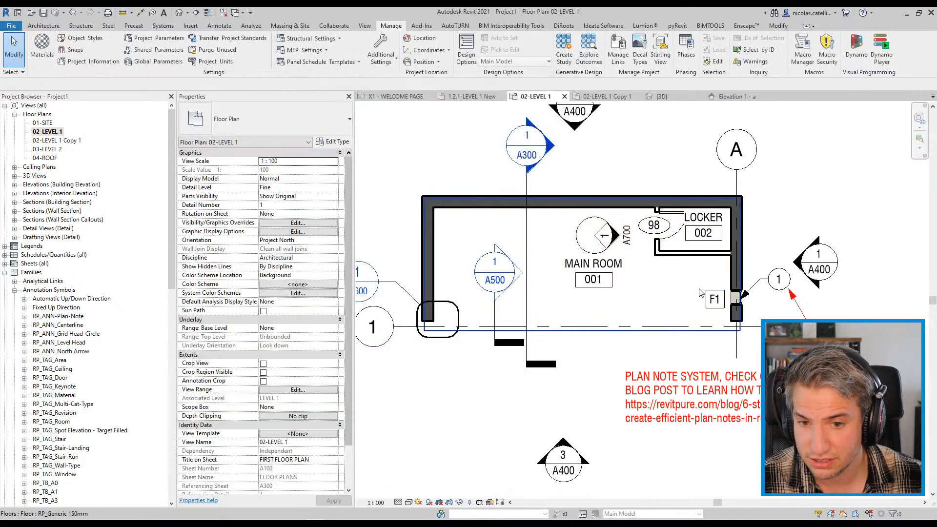
- Open the default 3D view and examine the surface colour and phase of the LEVEL 1 floor
{"action": "scroll", "coordinate": [761, 249], "scroll_direction": "down", "scroll_amount": 3}
{"action": "scroll", "coordinate": [593, 244], "scroll_direction": "up", "scroll_amount": 1}
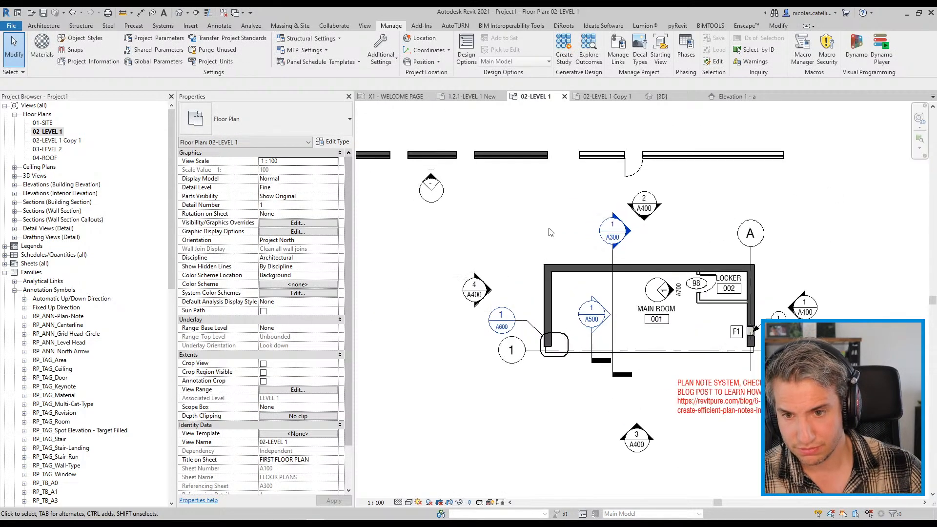
{"action": "left_click", "coordinate": [365, 25]}
{"action": "left_click", "coordinate": [305, 44]}
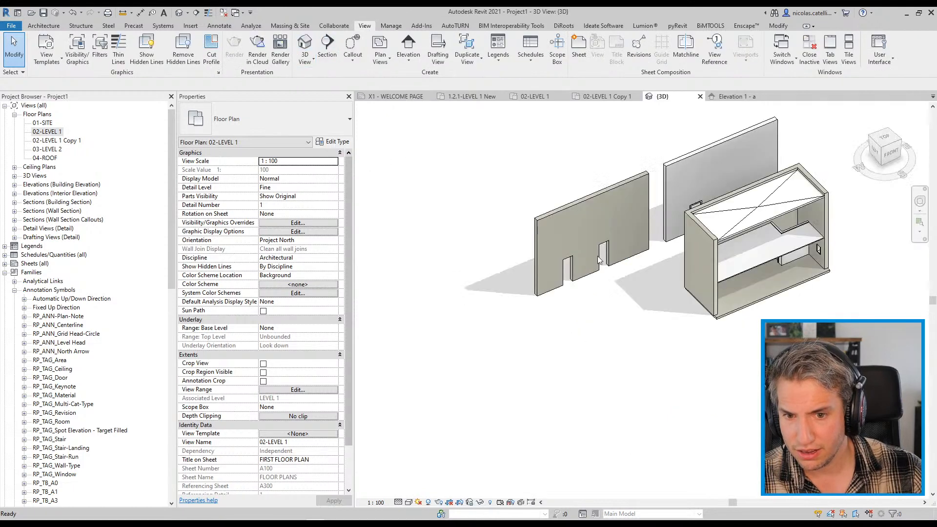
{"action": "middle_click_drag", "start_coordinate": [791, 321], "coordinate": [751, 319], "text": "shift"}
{"action": "left_click", "coordinate": [630, 369]}
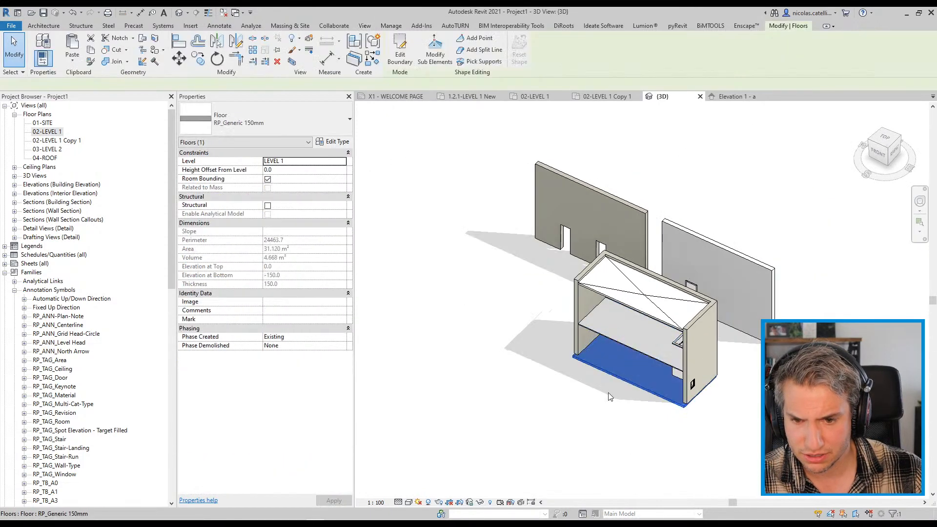
{"action": "scroll", "coordinate": [566, 434], "scroll_direction": "up", "scroll_amount": 4}
{"action": "key", "text": "Escape"}
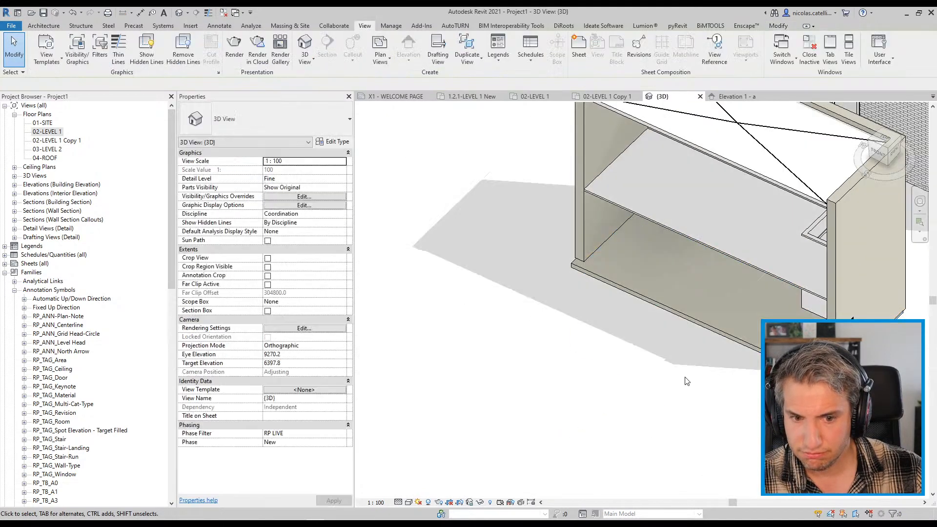
{"action": "left_click", "coordinate": [428, 502]}
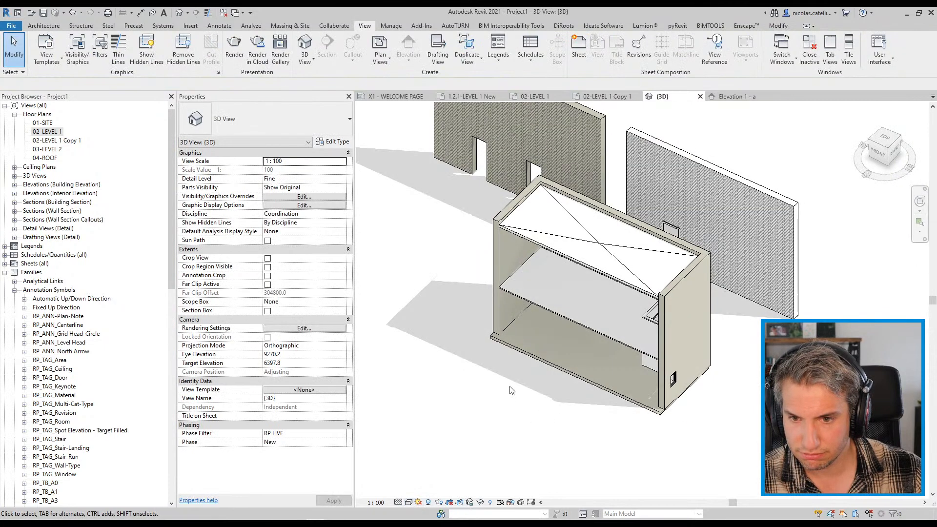
{"action": "left_click", "coordinate": [587, 383]}
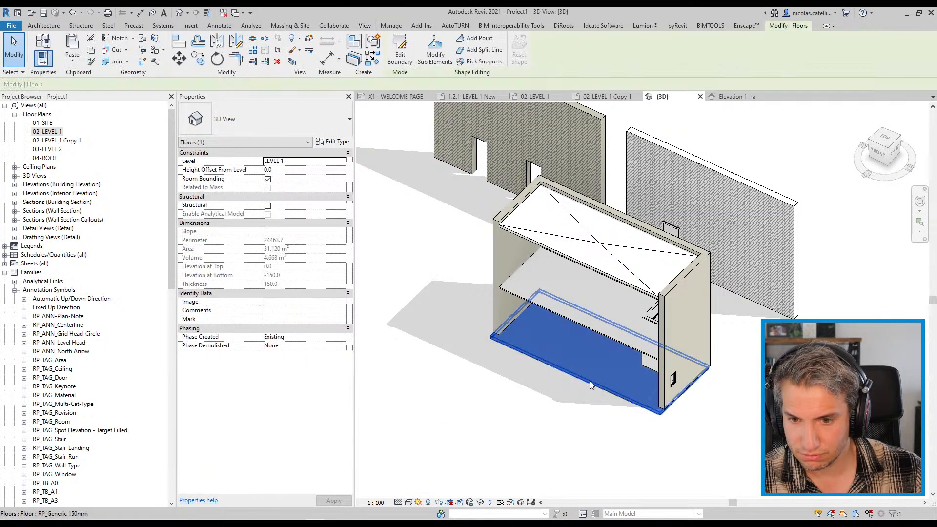
{"action": "left_click", "coordinate": [552, 295]}
{"action": "left_click", "coordinate": [444, 423]}
{"action": "mouse_move", "coordinate": [444, 423]}
{"action": "middle_mouse_down", "text": "shift"}
{"action": "mouse_move", "coordinate": [468, 408]}
{"action": "mouse_move", "coordinate": [441, 421]}
{"action": "middle_mouse_up", "text": "shift"}
- Paste a copy of the LEVEL 1 floor beside the building for comparison, and delete the copy
{"action": "left_click", "coordinate": [527, 356]}
{"action": "middle_click_drag", "start_coordinate": [477, 378], "coordinate": [636, 410]}
{"action": "key", "text": "ctrl+c"}
{"action": "key", "text": "ctrl+v"}
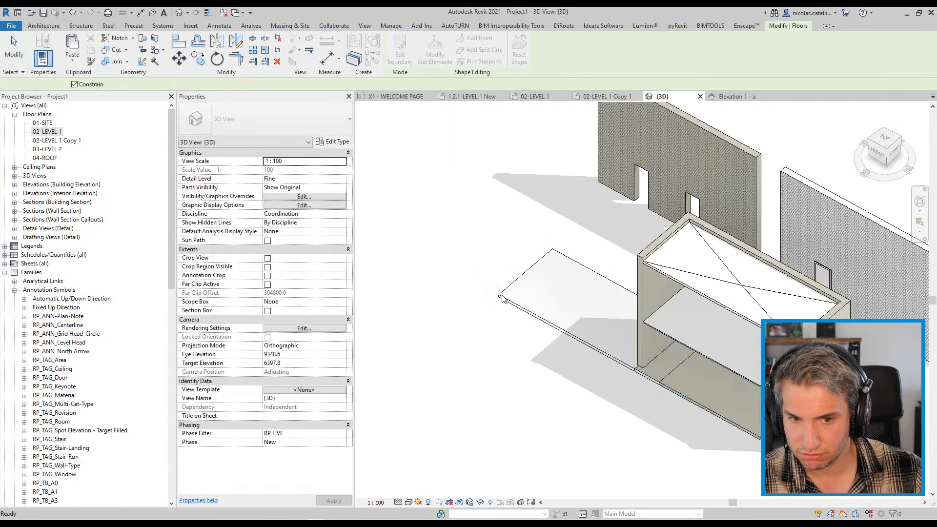
{"action": "left_click", "coordinate": [499, 298]}
{"action": "left_click", "coordinate": [543, 396]}
{"action": "left_click", "coordinate": [502, 298]}
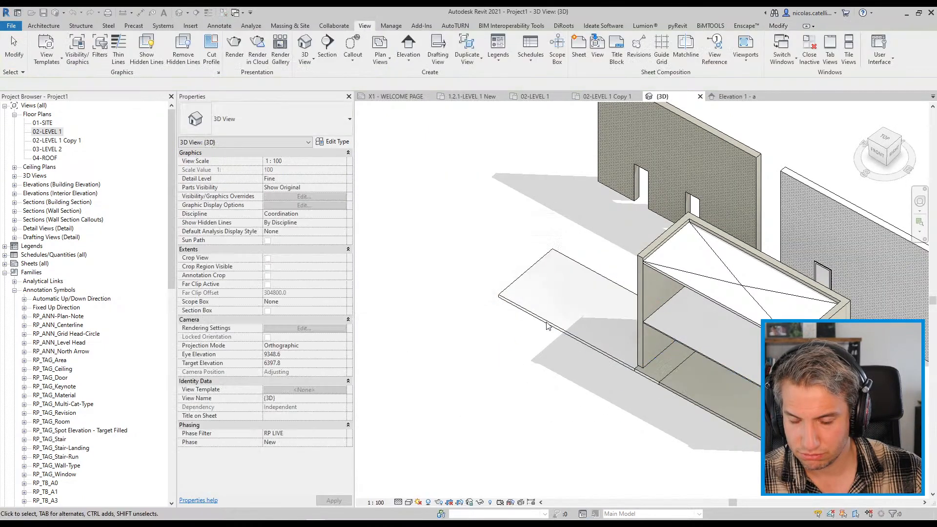
{"action": "left_click_drag", "start_coordinate": [554, 322], "coordinate": [486, 283]}
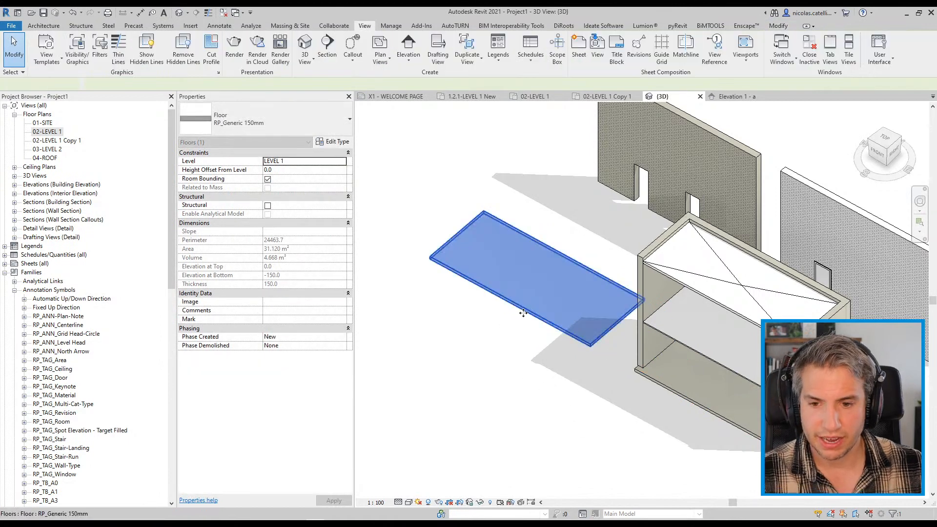
{"action": "key", "text": "Delete"}
- Add the Floors and Stairs filter to the 3D view's visibility and graphic overrides
{"action": "scroll", "coordinate": [556, 349], "scroll_direction": "down", "scroll_amount": 3}
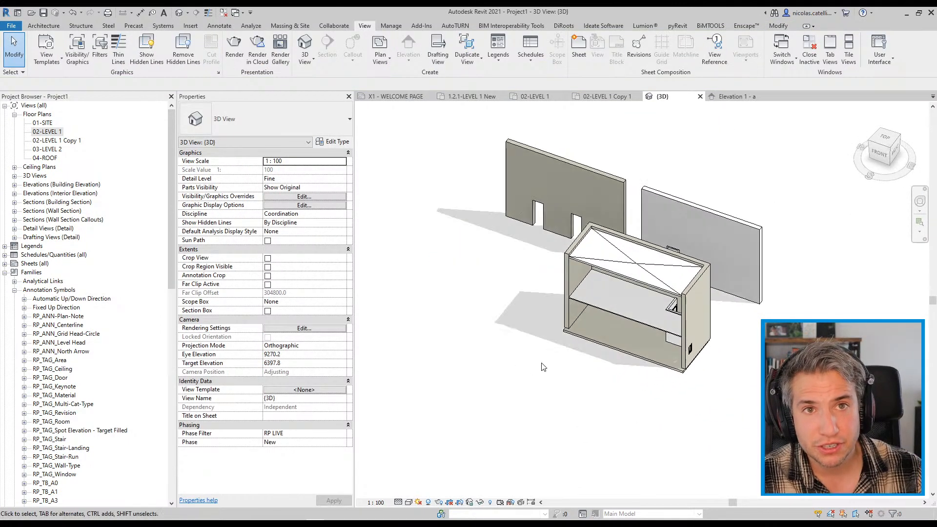
{"action": "middle_click_drag", "start_coordinate": [547, 363], "coordinate": [511, 422], "text": "shift"}
{"action": "key", "text": "v"}
{"action": "key", "text": "g"}
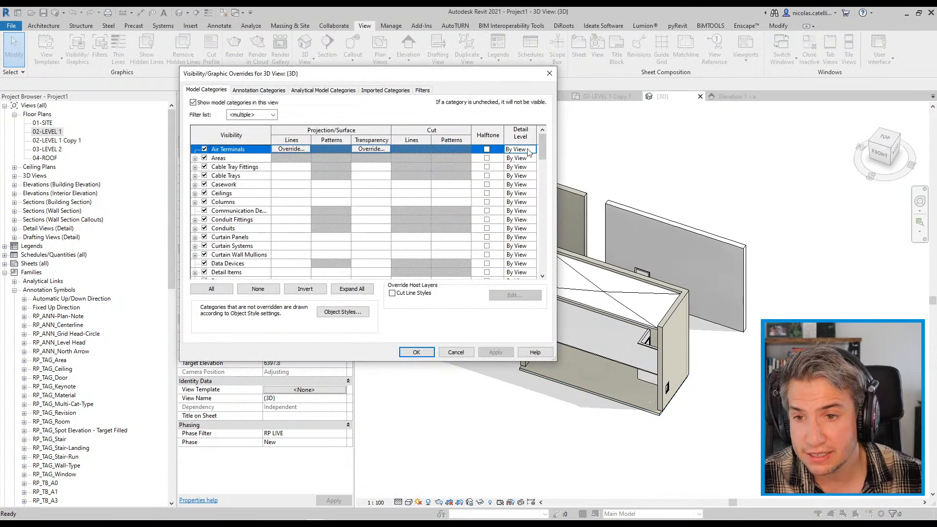
{"action": "left_click", "coordinate": [427, 92]}
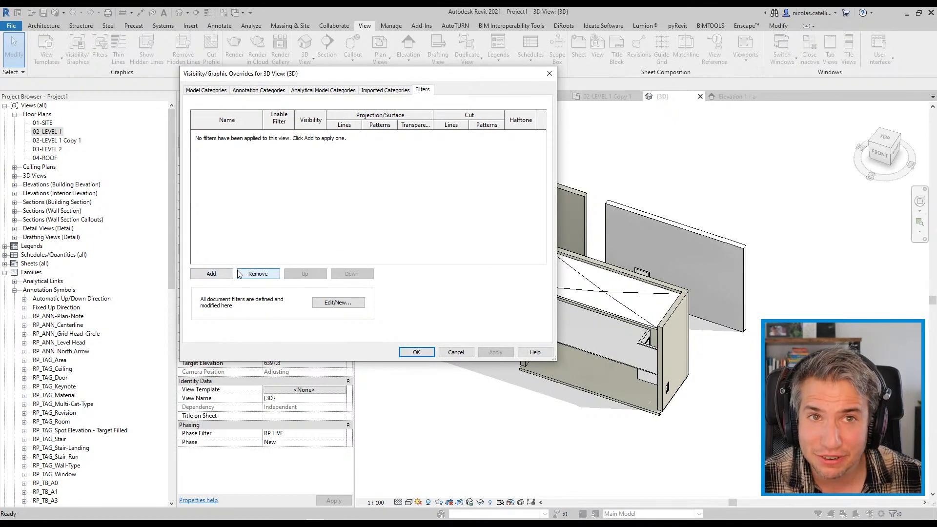
{"action": "left_click", "coordinate": [215, 276]}
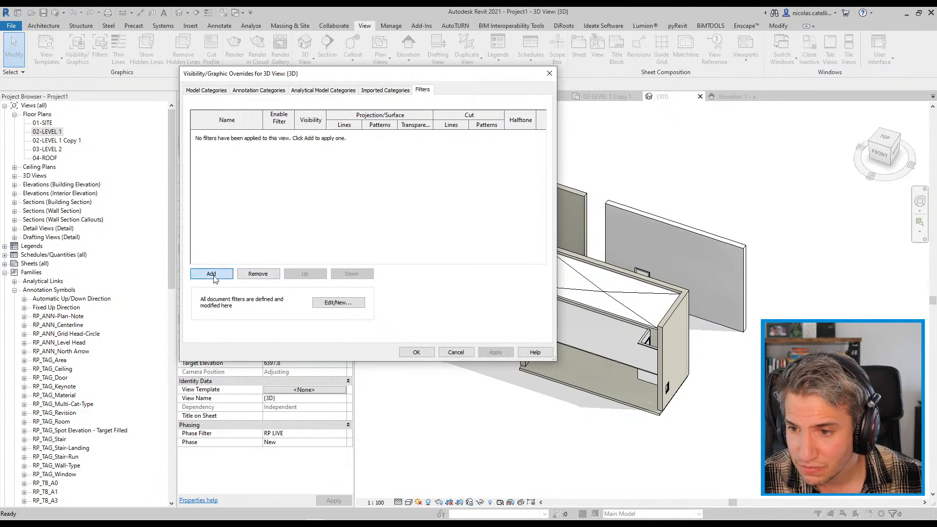
{"action": "left_click", "coordinate": [336, 175]}
{"action": "left_click", "coordinate": [328, 291]}
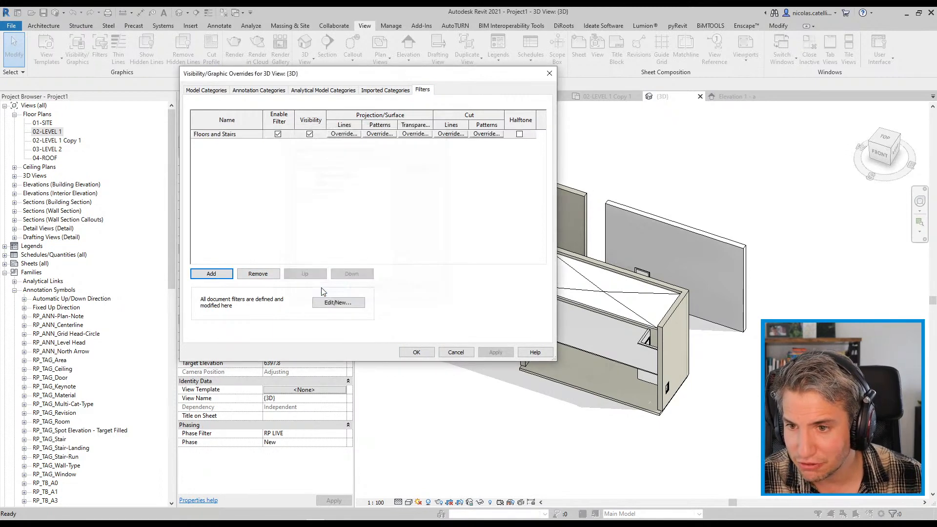
- Hide the background projection surface pattern of the Floors and Stairs filter in the 3D view, and inspect the floor up close
{"action": "left_click", "coordinate": [380, 134]}
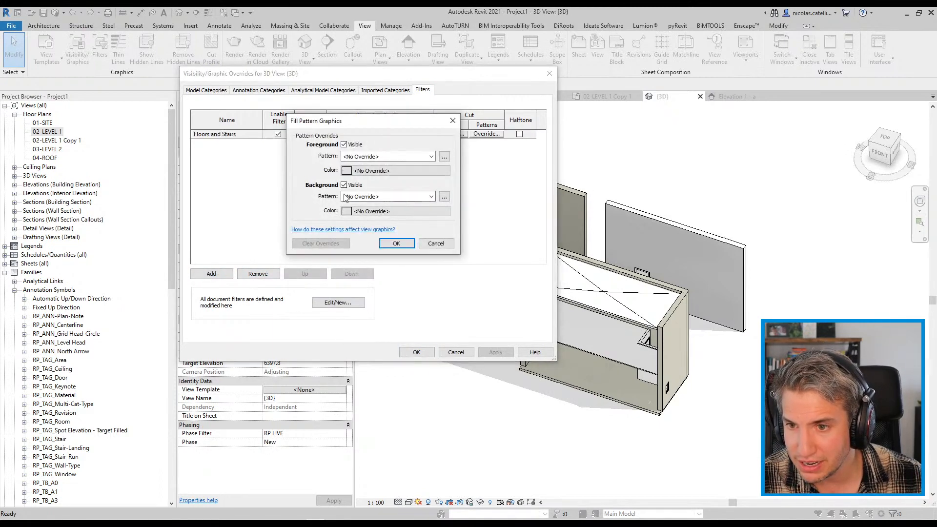
{"action": "left_click", "coordinate": [396, 243]}
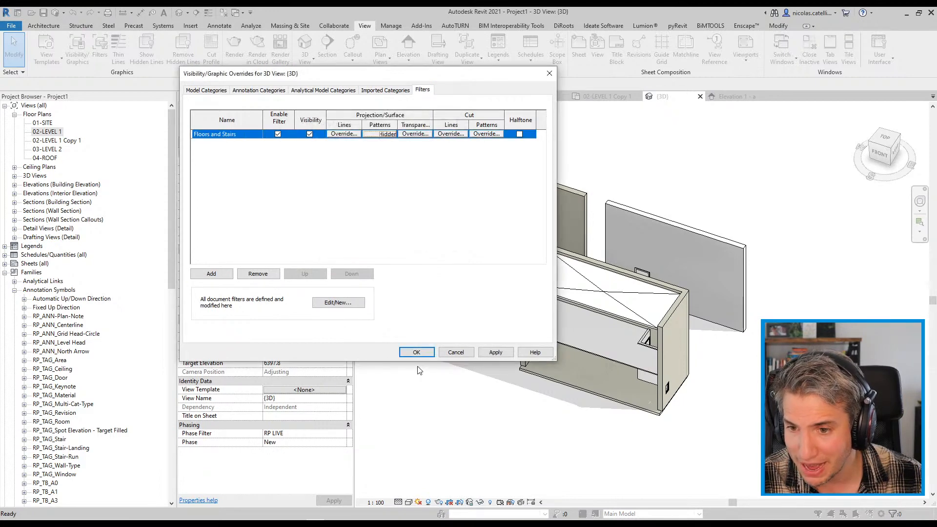
{"action": "left_click", "coordinate": [417, 352]}
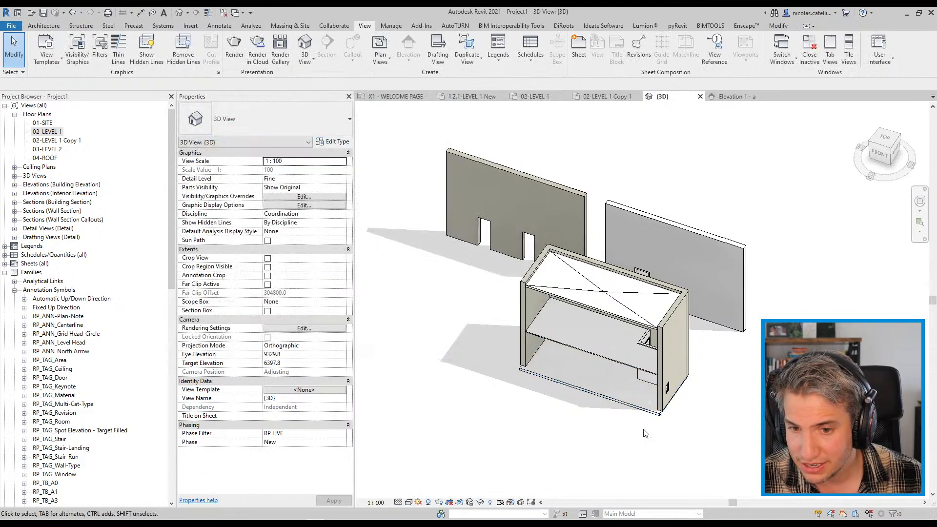
{"action": "scroll", "coordinate": [594, 432], "scroll_direction": "up", "scroll_amount": 5}
{"action": "scroll", "coordinate": [660, 335], "scroll_direction": "up", "scroll_amount": 3}
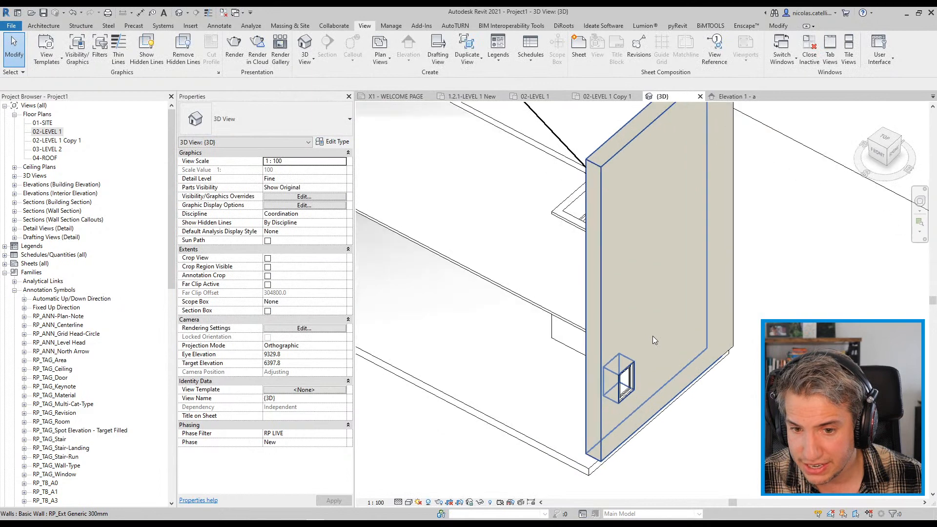
- Select the existing end wall and the LEVEL 1 floor in turn to compare their surface colours in the 3D view
{"action": "left_click", "coordinate": [652, 336]}
{"action": "scroll", "coordinate": [619, 305], "scroll_direction": "down", "scroll_amount": 5}
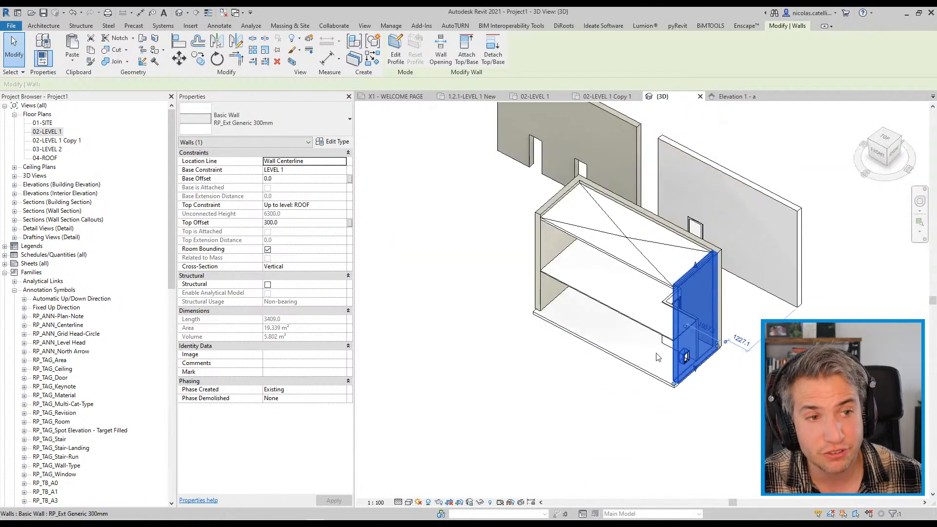
{"action": "left_click", "coordinate": [576, 392]}
{"action": "left_click", "coordinate": [583, 341]}
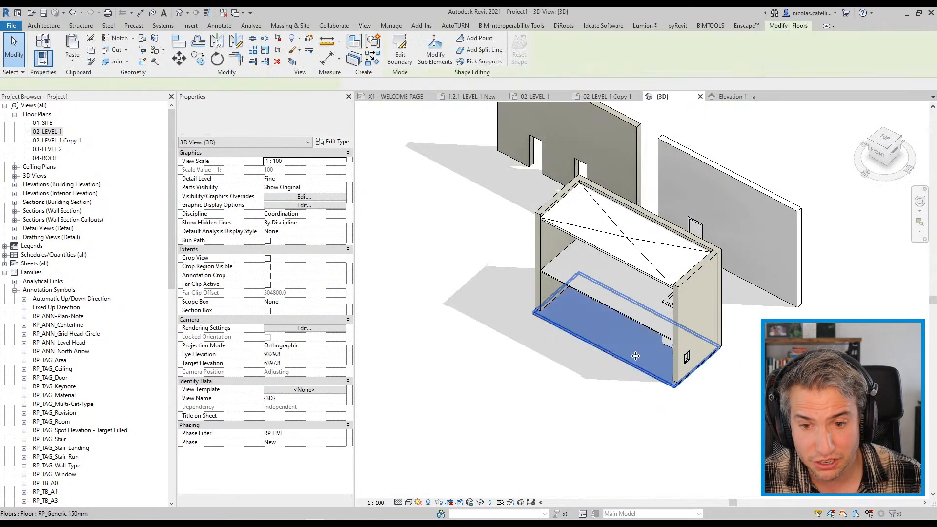
{"action": "left_click", "coordinate": [558, 426]}
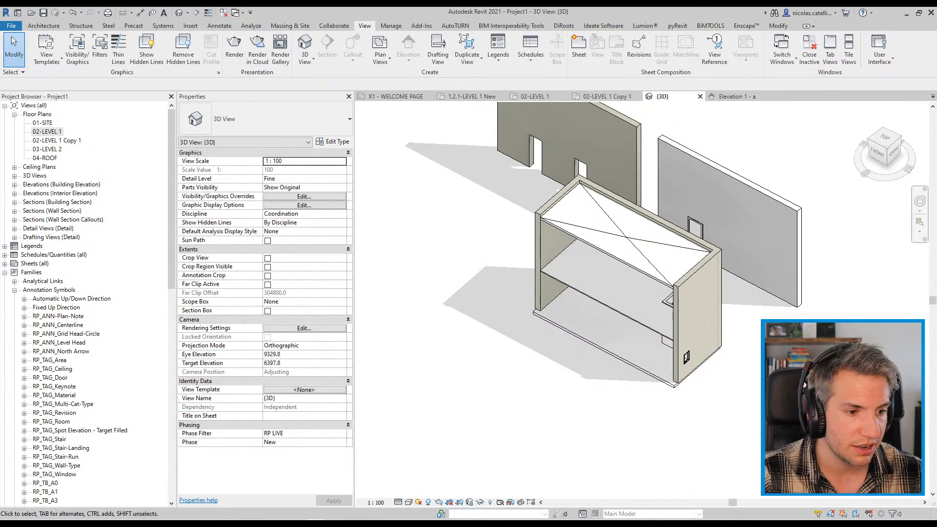
- Switch to the PDF presentation and read the slides on managing floor and ceiling phases and on demolishing ceilings and floor finishes
{"action": "key", "text": "alt+Tab"}
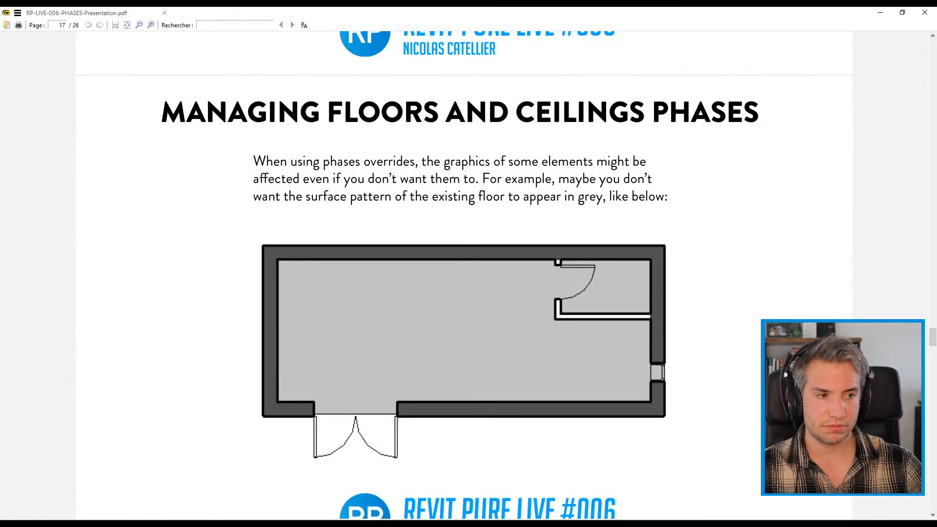
{"action": "scroll", "coordinate": [598, 308], "scroll_direction": "down", "scroll_amount": 10}
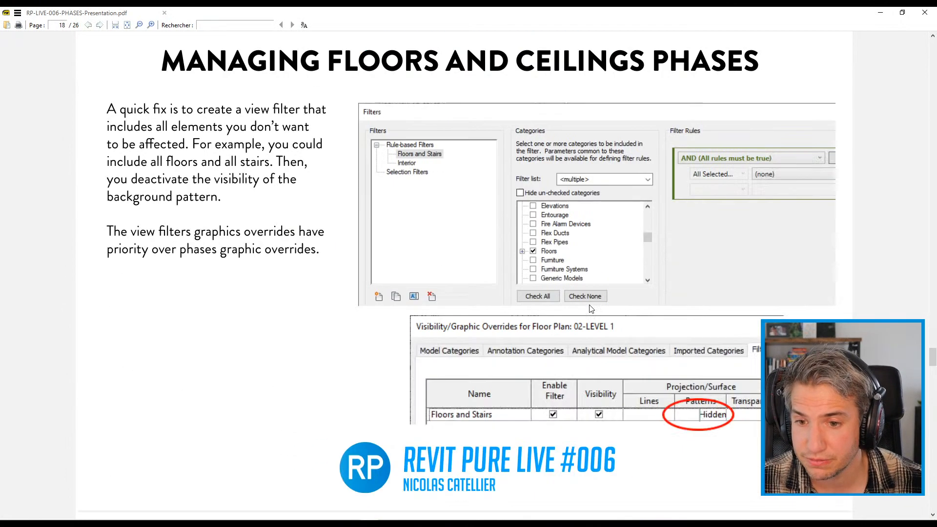
{"action": "scroll", "coordinate": [590, 308], "scroll_direction": "down", "scroll_amount": 10}
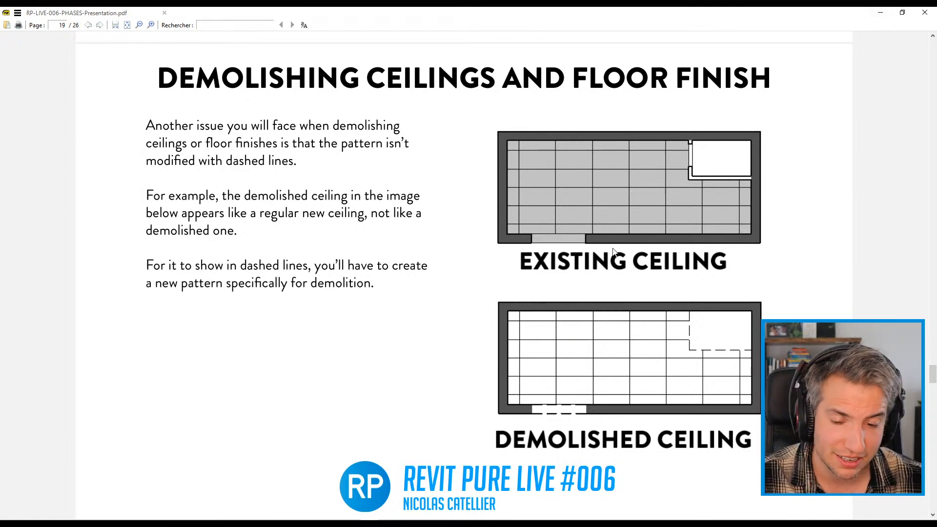
{"action": "scroll", "coordinate": [607, 251], "scroll_direction": "down", "scroll_amount": 5}
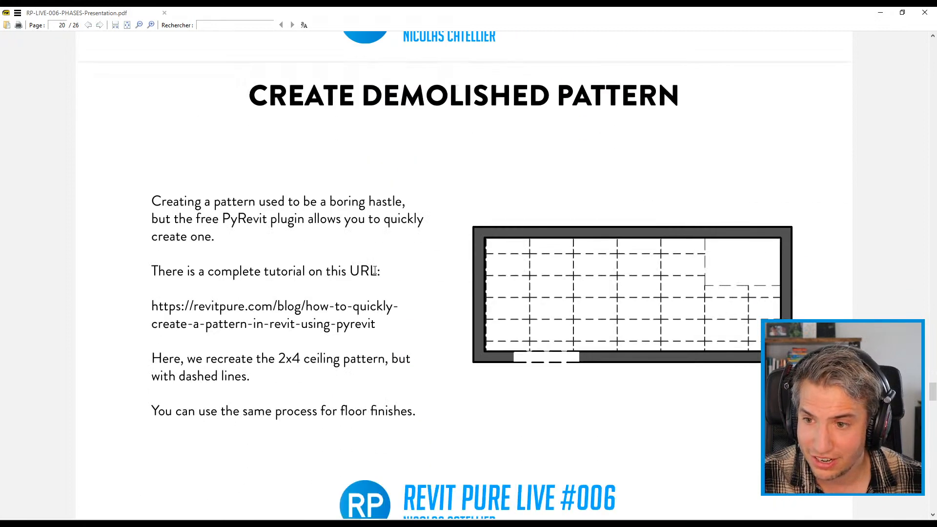
- Read the Create Demolished Pattern slide, glance at the Groups and Phases slide, and highlight the PyRevit plugin mention
{"action": "left_click_drag", "start_coordinate": [409, 101], "coordinate": [687, 125]}
{"action": "left_click", "coordinate": [687, 126]}
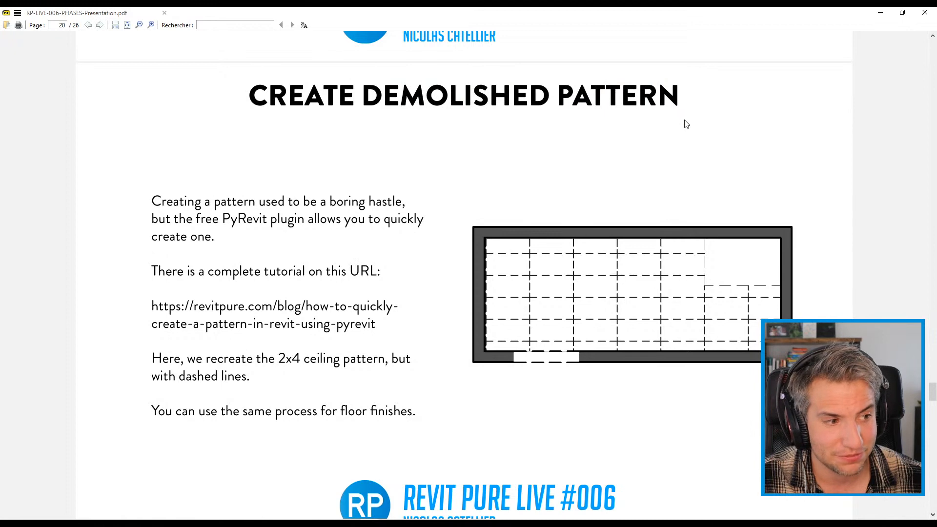
{"action": "scroll", "coordinate": [684, 127], "scroll_direction": "down", "scroll_amount": 1}
{"action": "scroll", "coordinate": [645, 209], "scroll_direction": "down", "scroll_amount": 6}
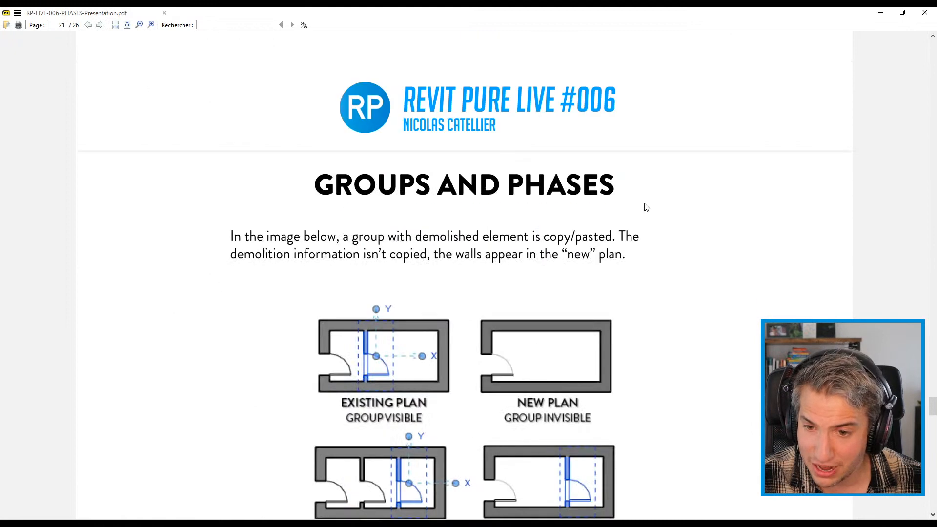
{"action": "scroll", "coordinate": [621, 267], "scroll_direction": "up", "scroll_amount": 6}
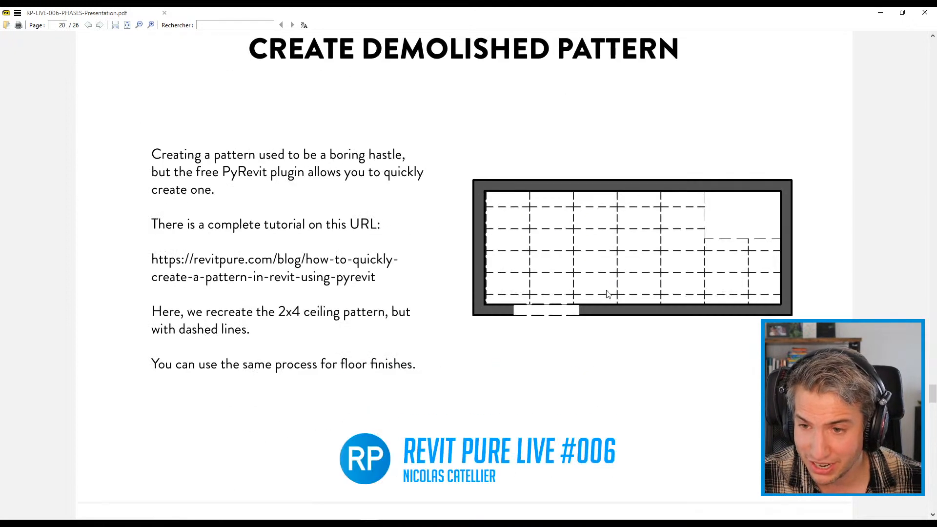
{"action": "scroll", "coordinate": [603, 298], "scroll_direction": "up", "scroll_amount": 1}
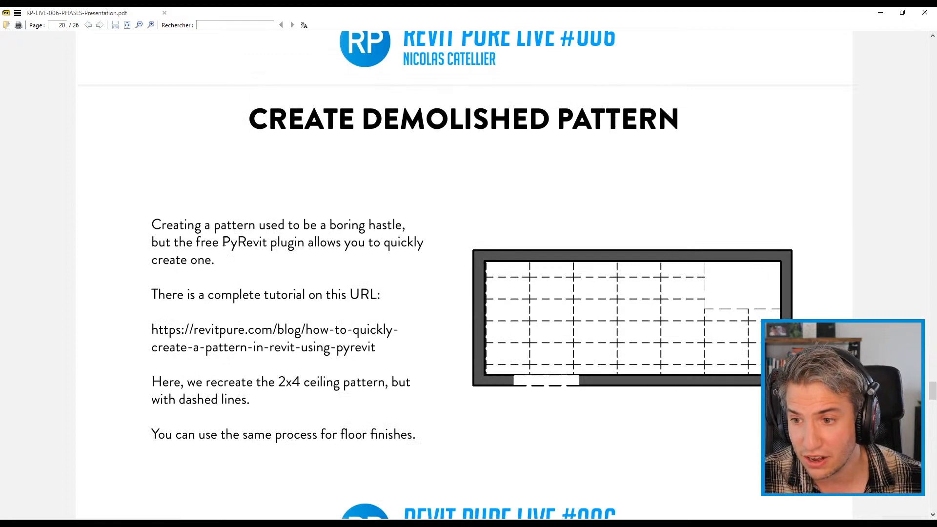
{"action": "left_click_drag", "start_coordinate": [224, 242], "coordinate": [279, 244]}
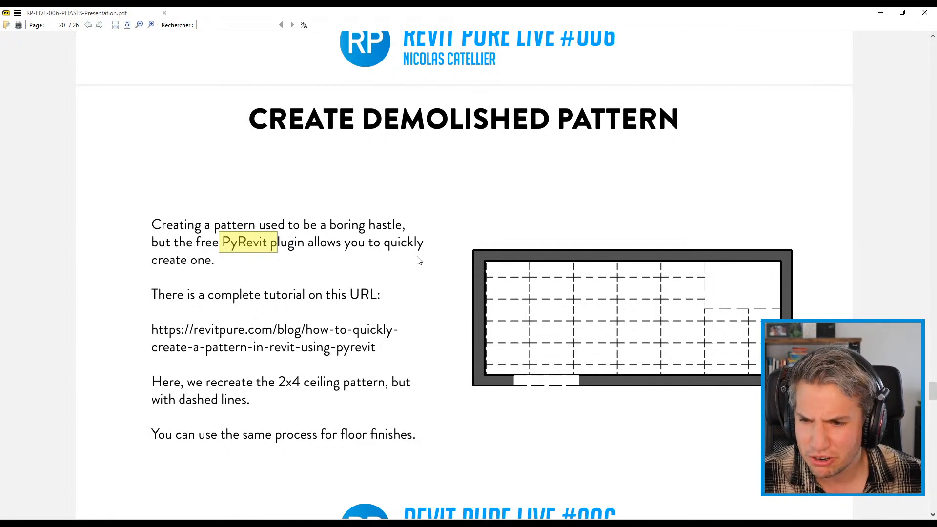
{"action": "scroll", "coordinate": [404, 363], "scroll_direction": "down", "scroll_amount": 1}
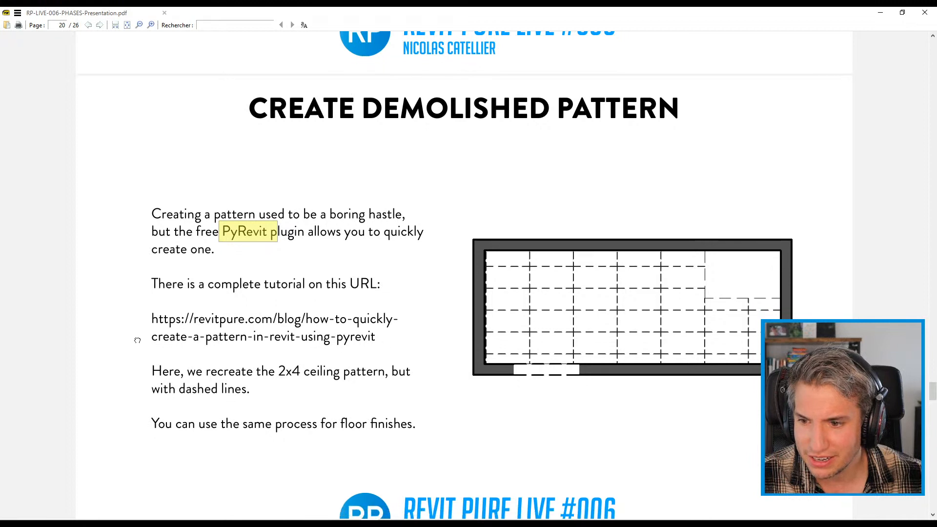
- Open the slide's revitpure.com tutorial on creating patterns with pyRevit, skim the article, and close it
{"action": "left_click", "coordinate": [154, 315]}
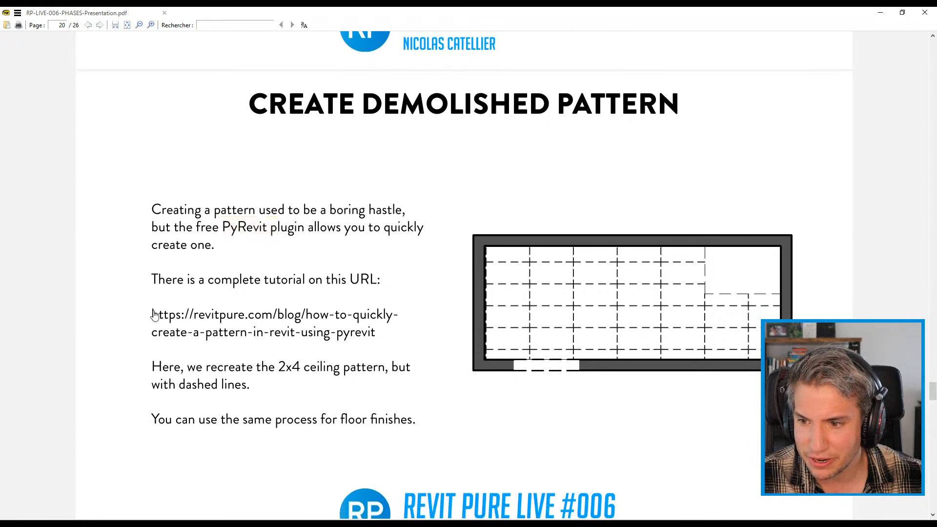
{"action": "left_click", "coordinate": [259, 321]}
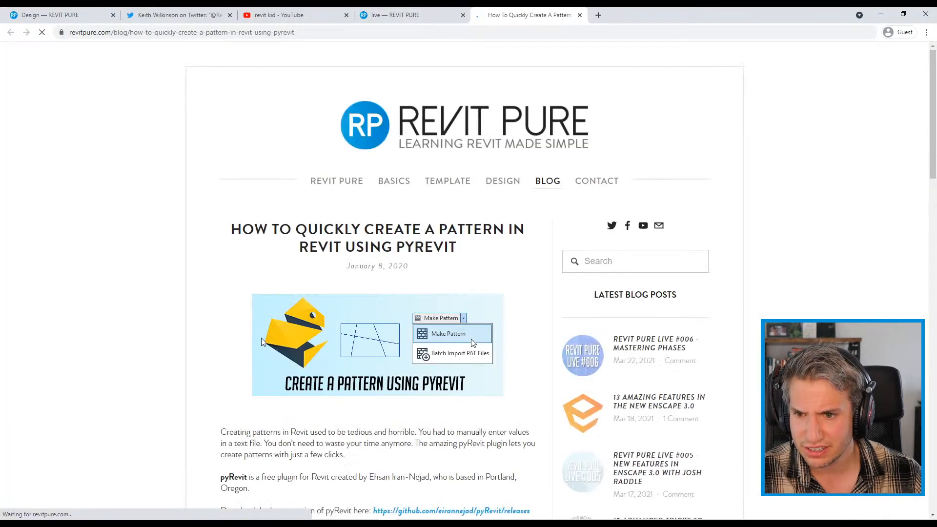
{"action": "scroll", "coordinate": [410, 200], "scroll_direction": "down", "scroll_amount": 6}
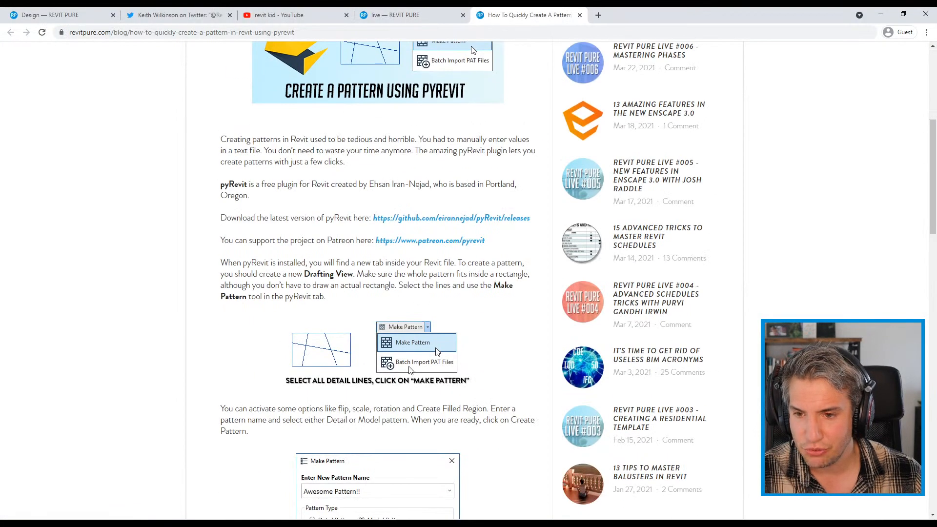
{"action": "scroll", "coordinate": [410, 370], "scroll_direction": "down", "scroll_amount": 20}
{"action": "scroll", "coordinate": [226, 391], "scroll_direction": "up", "scroll_amount": 5}
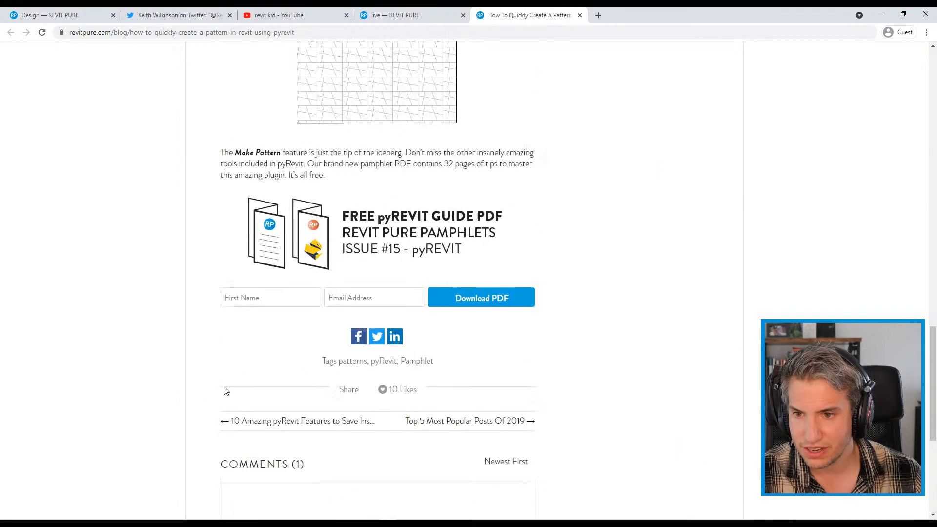
{"action": "scroll", "coordinate": [227, 390], "scroll_direction": "up", "scroll_amount": 8}
{"action": "scroll", "coordinate": [439, 355], "scroll_direction": "up", "scroll_amount": 6}
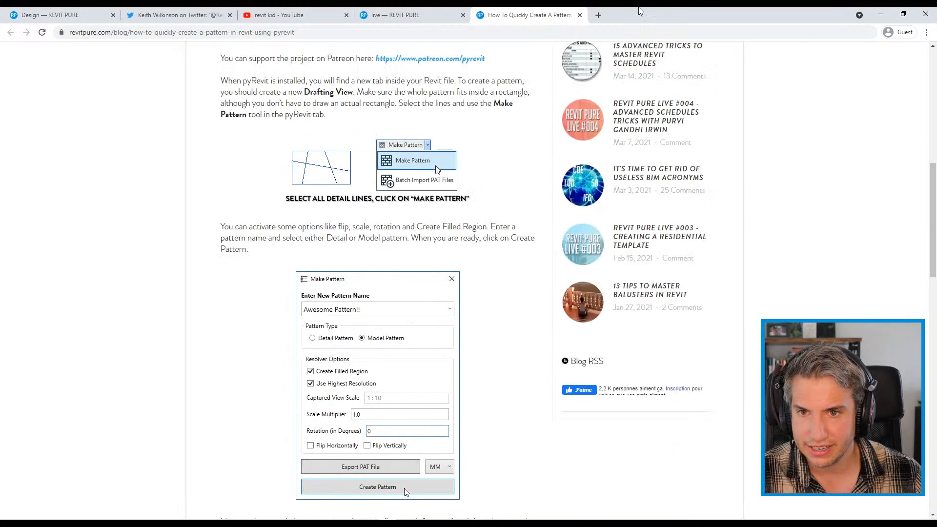
{"action": "left_click", "coordinate": [581, 16]}
{"action": "left_click", "coordinate": [882, 15]}
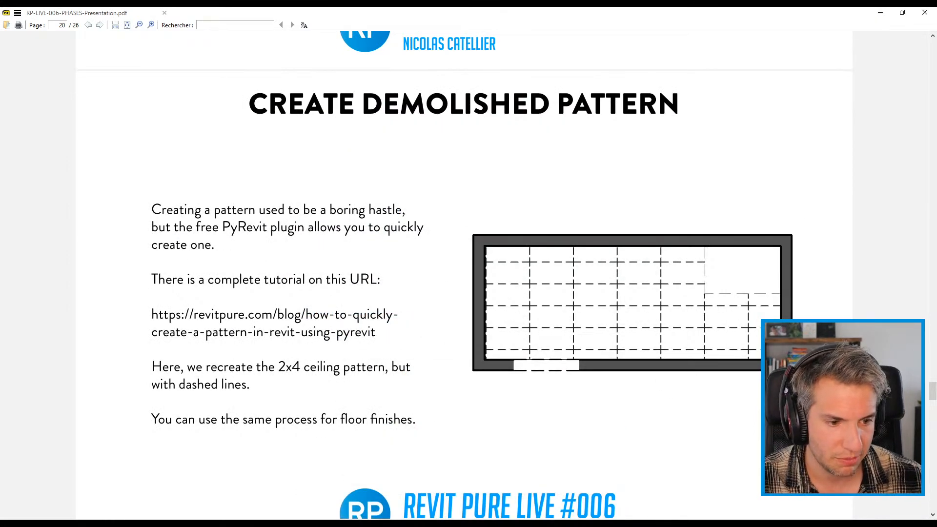
- Switch back to Revit and create a new 1:10 drafting view named PATTERN
{"action": "key", "text": "alt+Tab"}
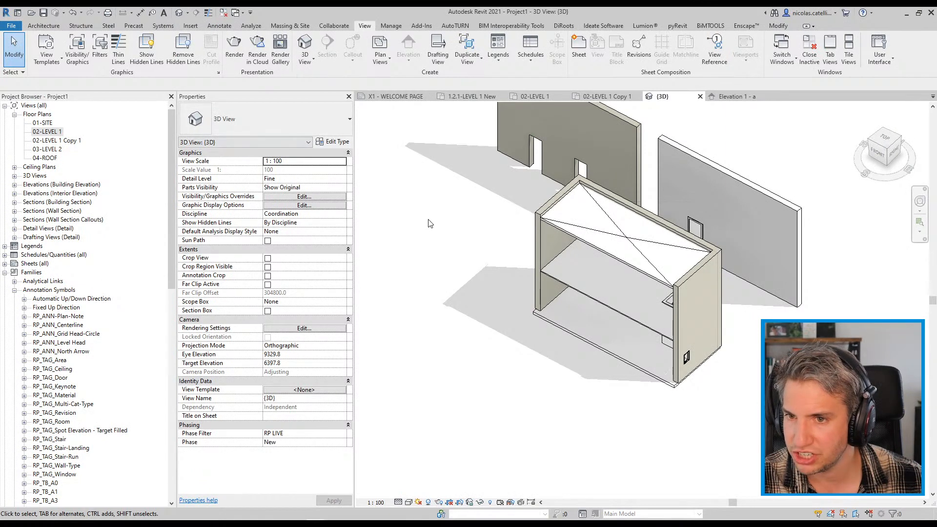
{"action": "left_click", "coordinate": [444, 67]}
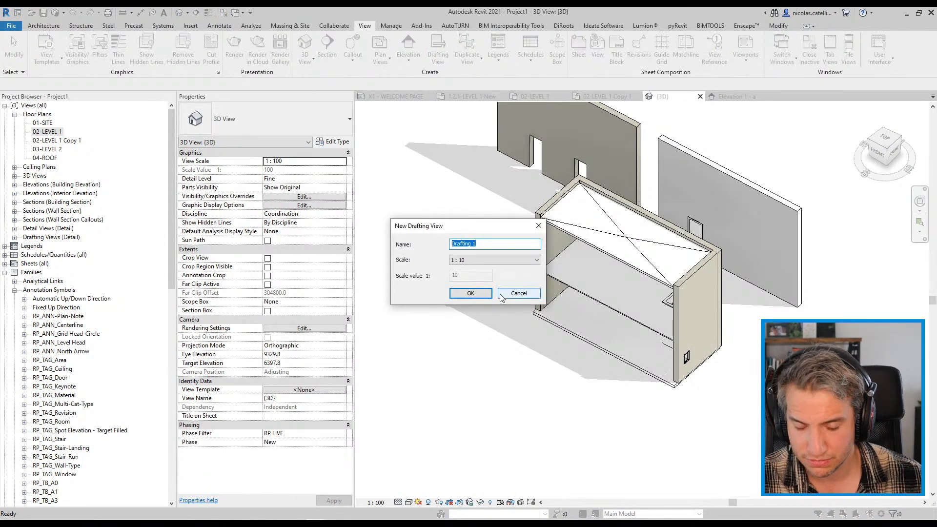
{"action": "type", "text": "PATTERN"}
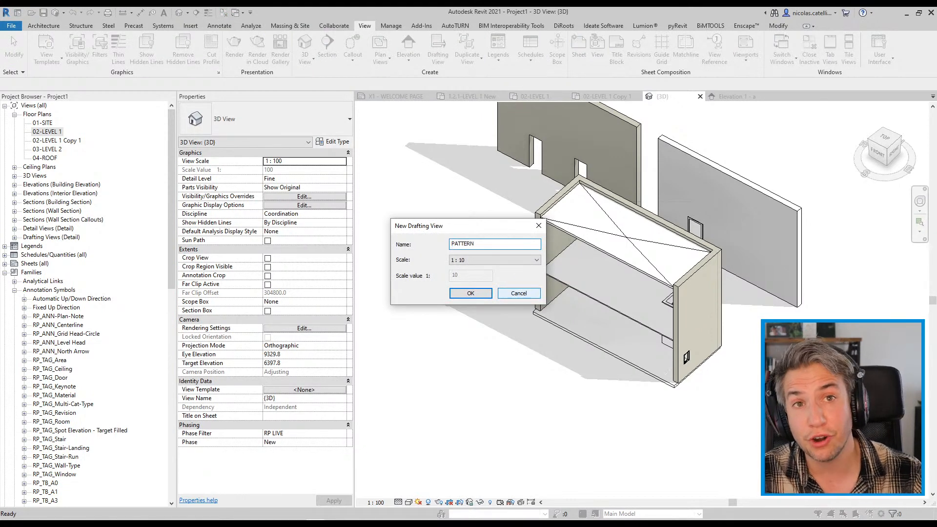
{"action": "key", "text": "Return"}
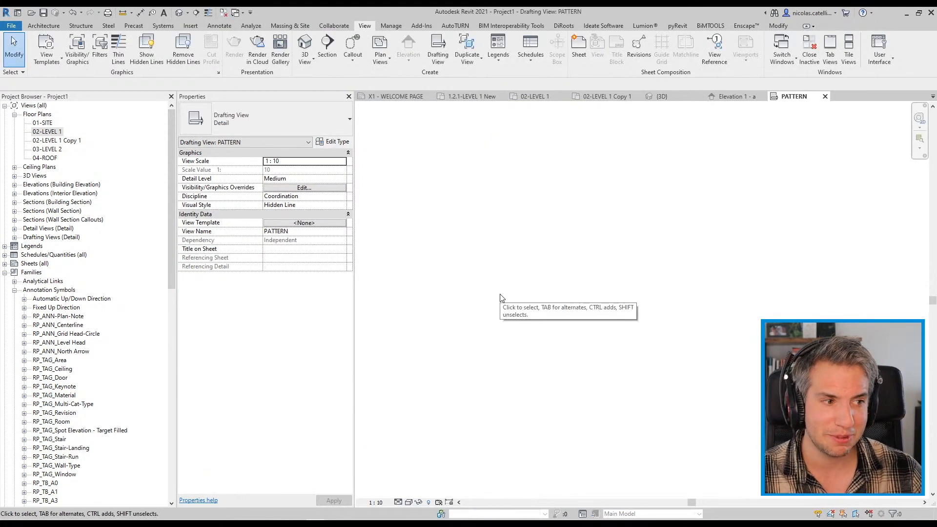
{"action": "key", "text": "d"}
{"action": "key", "text": "l"}
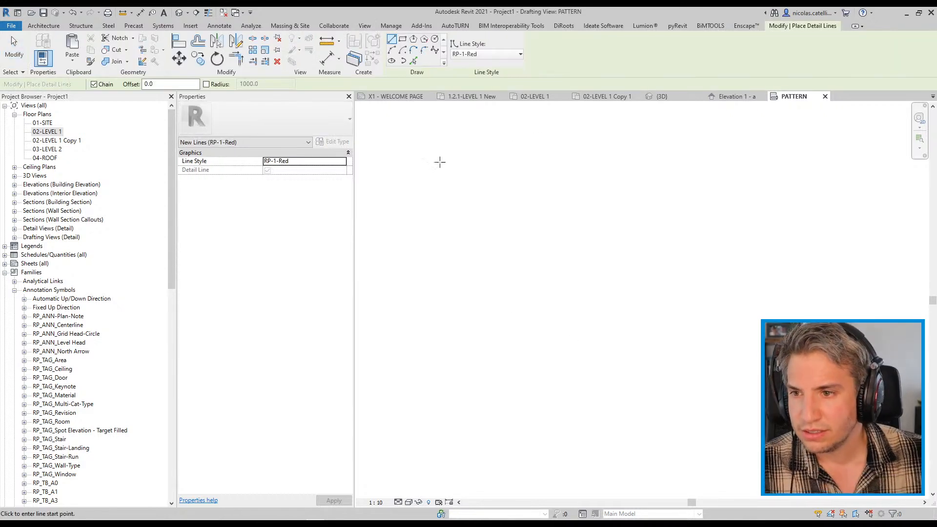
{"action": "key", "text": "Escape"}
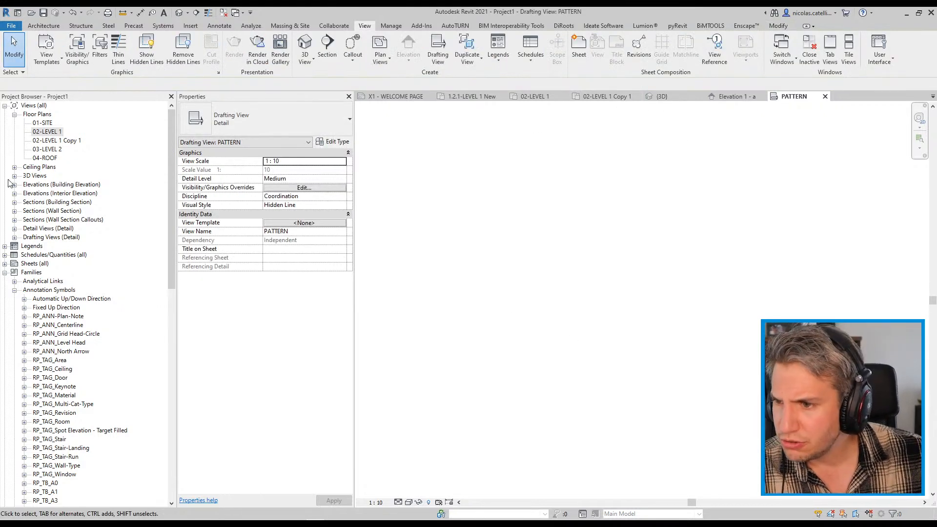
- Open the 01-CEILING LEVEL 1 ceiling plan and select the gridded ceiling to examine its tile pattern
{"action": "left_click", "coordinate": [14, 167]}
{"action": "double_click", "coordinate": [54, 175]}
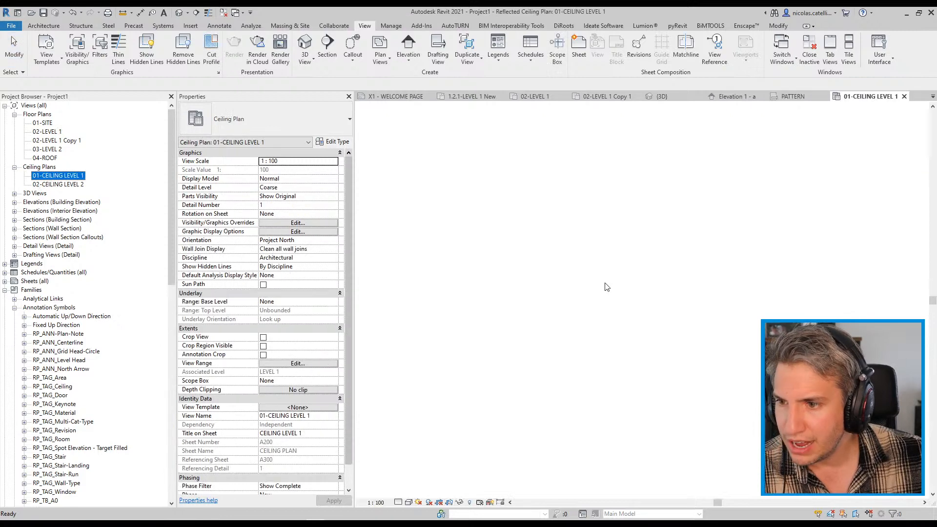
{"action": "left_click", "coordinate": [736, 306]}
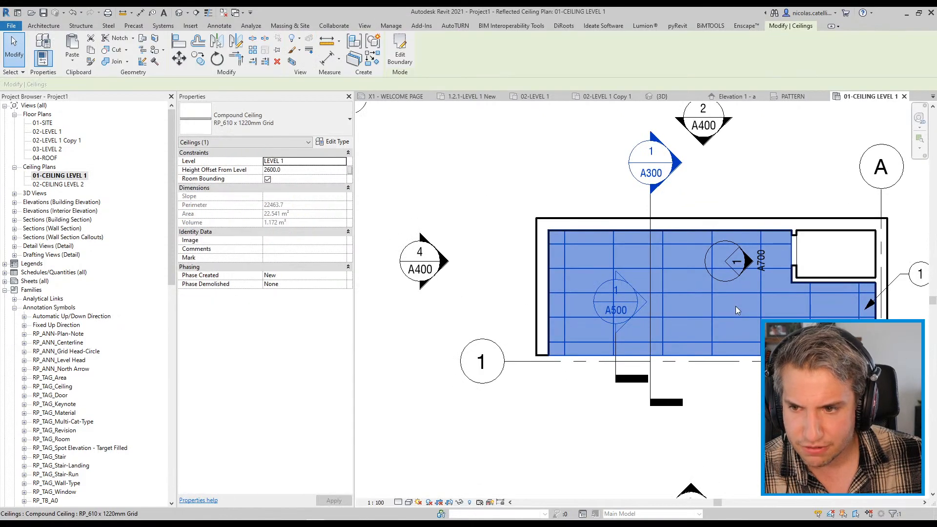
{"action": "scroll", "coordinate": [736, 306], "scroll_direction": "up", "scroll_amount": 3}
{"action": "scroll", "coordinate": [716, 302], "scroll_direction": "up", "scroll_amount": 2}
- Add aligned dimensions for the height and width of one ceiling grid tile
{"action": "key", "text": "d"}
{"action": "key", "text": "i"}
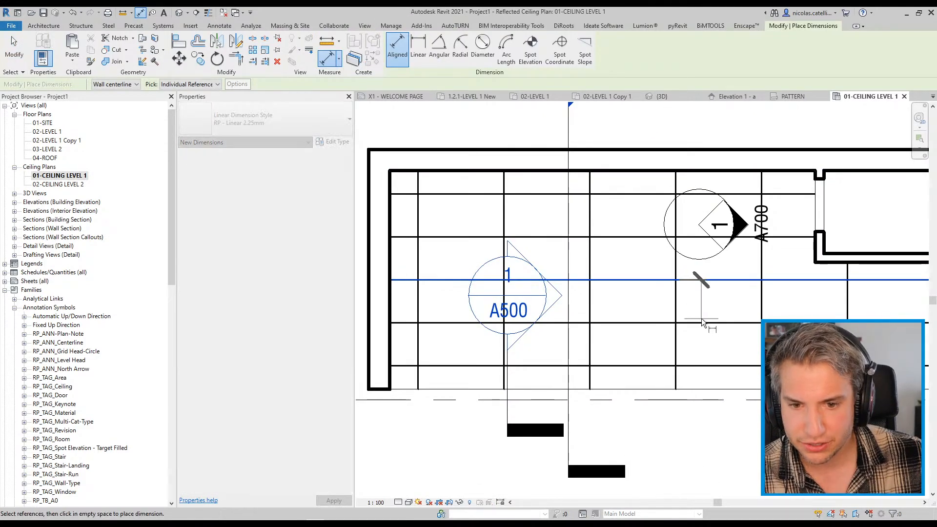
{"action": "left_click", "coordinate": [703, 323]}
{"action": "left_click", "coordinate": [708, 281]}
{"action": "left_click", "coordinate": [728, 302]}
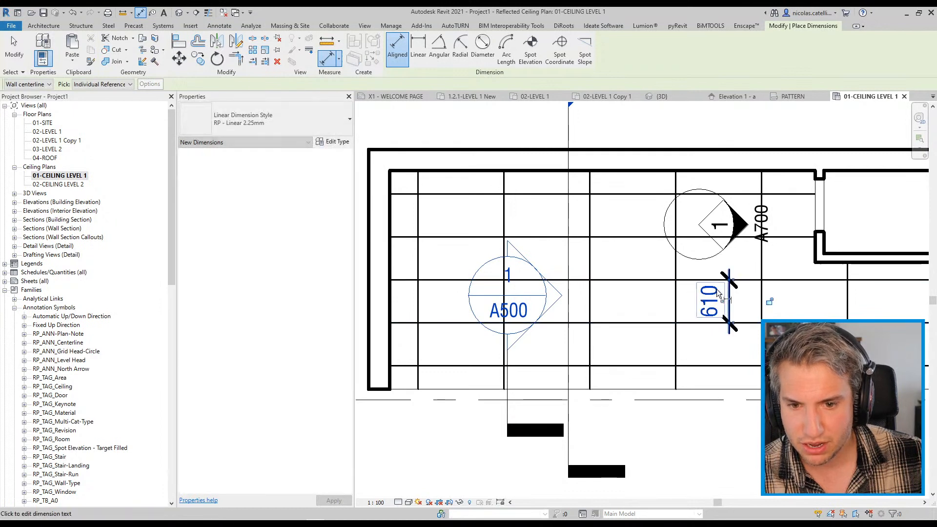
{"action": "left_click", "coordinate": [678, 300]}
{"action": "left_click", "coordinate": [762, 298]}
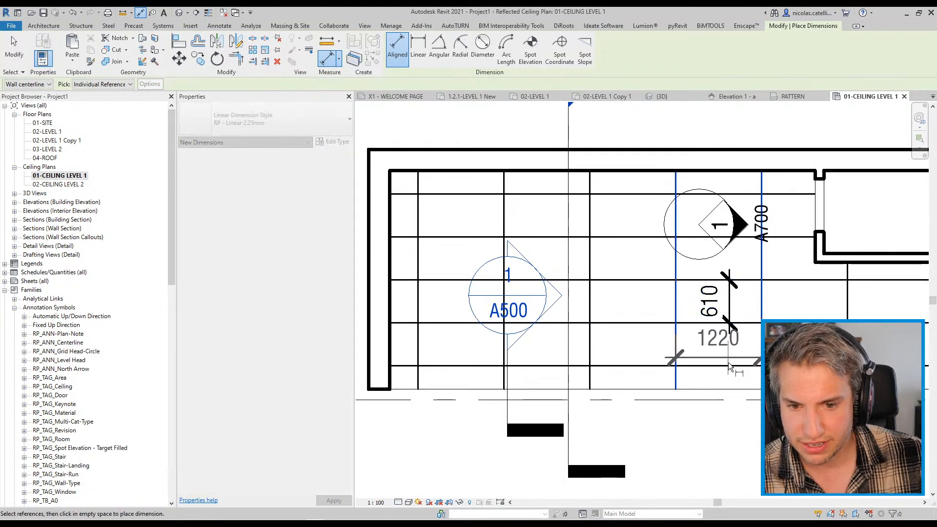
{"action": "left_click", "coordinate": [726, 382]}
{"action": "key", "text": "Escape"}
{"action": "middle_click_drag", "start_coordinate": [742, 377], "coordinate": [659, 346]}
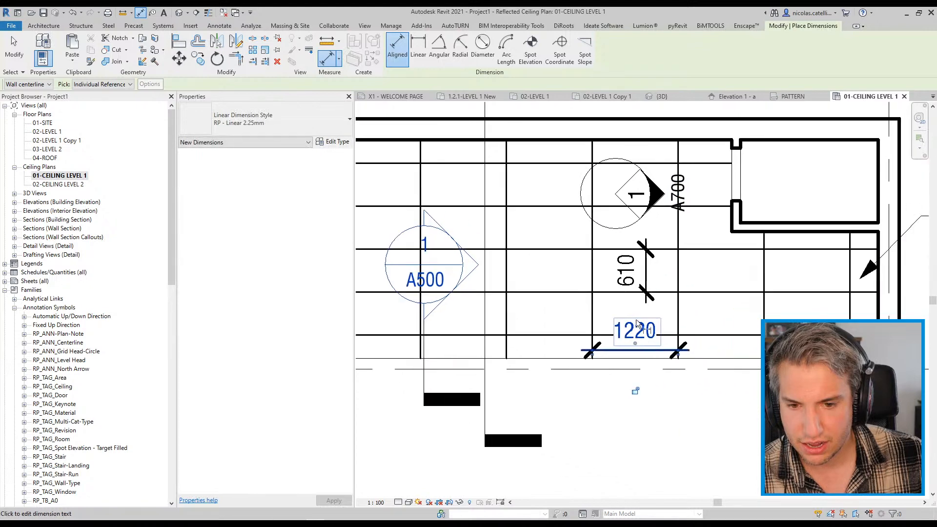
{"action": "key", "text": "Escape"}
- In the PATTERN drafting view, draw a rectangle of detail lines 1220 mm wide and 610 mm high
{"action": "left_click", "coordinate": [800, 96]}
{"action": "key", "text": "d"}
{"action": "key", "text": "l"}
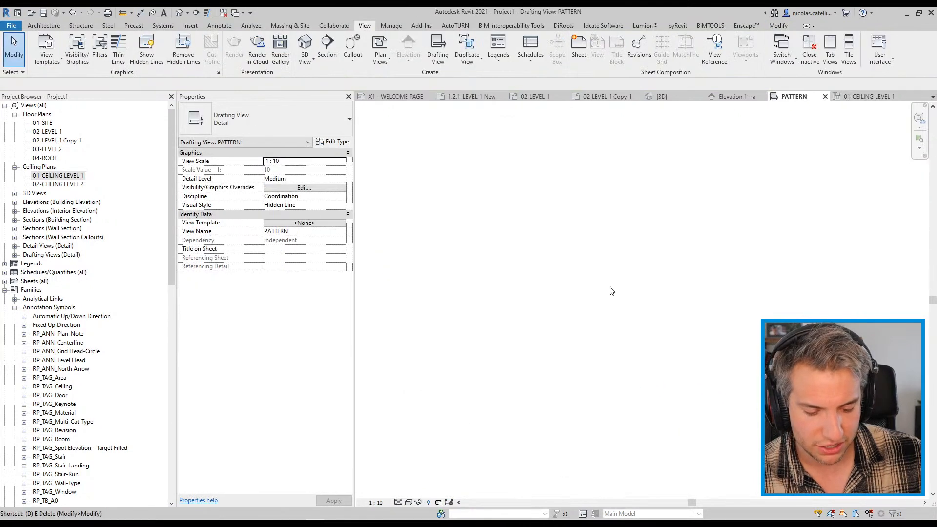
{"action": "left_click", "coordinate": [528, 362]}
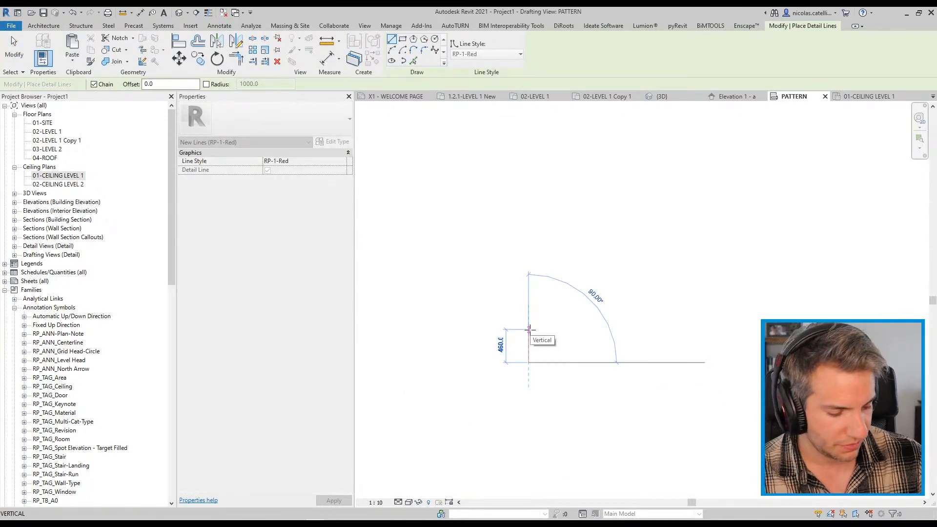
{"action": "type", "text": "610"}
{"action": "key", "text": "Return"}
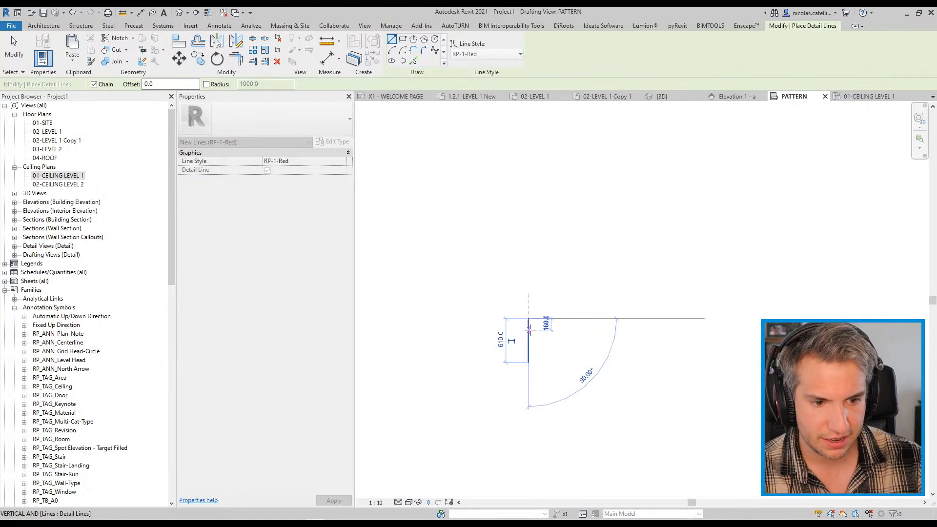
{"action": "type", "text": "1"}
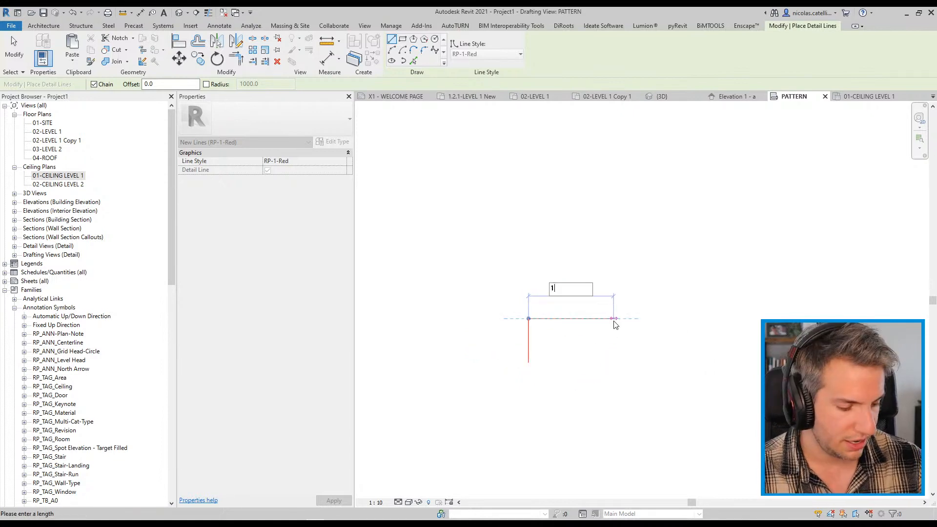
{"action": "type", "text": "220"}
{"action": "key", "text": "Return"}
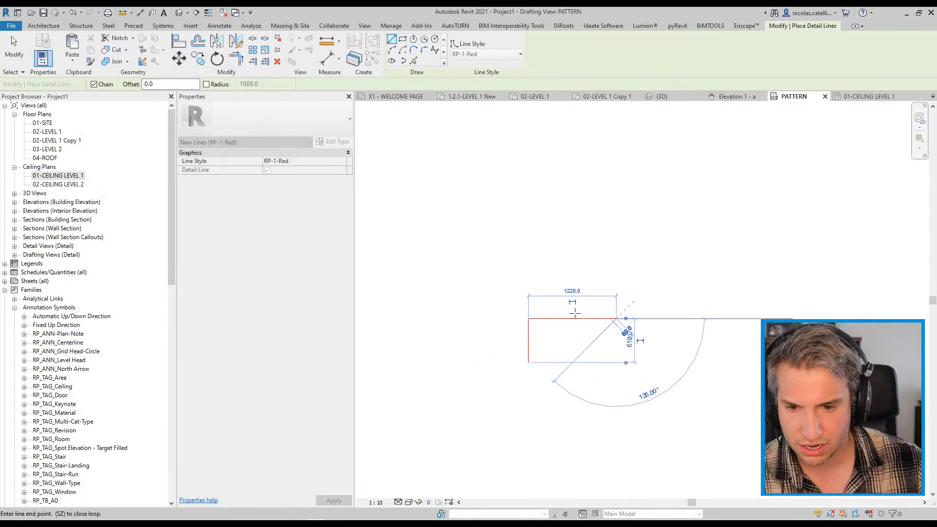
{"action": "left_click", "coordinate": [616, 363]}
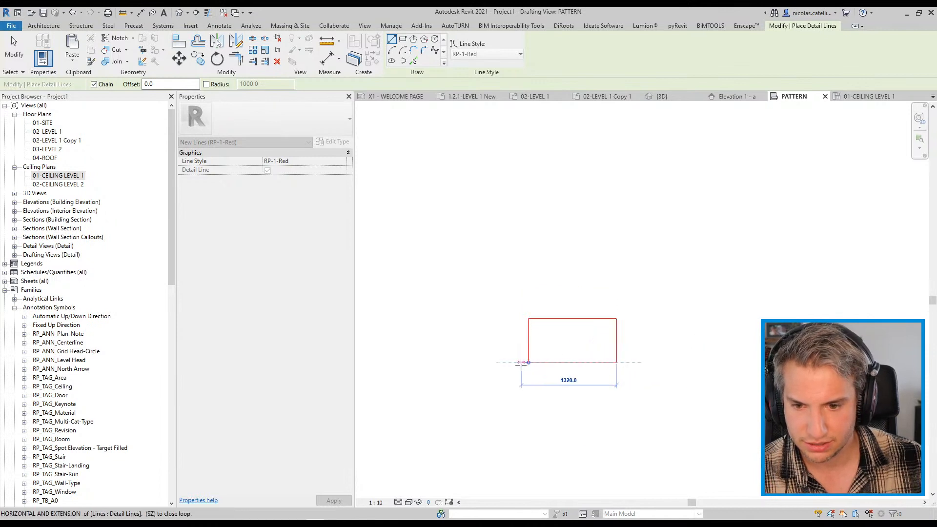
{"action": "left_click", "coordinate": [528, 362]}
{"action": "key", "text": "Escape"}
{"action": "key", "text": "Escape"}
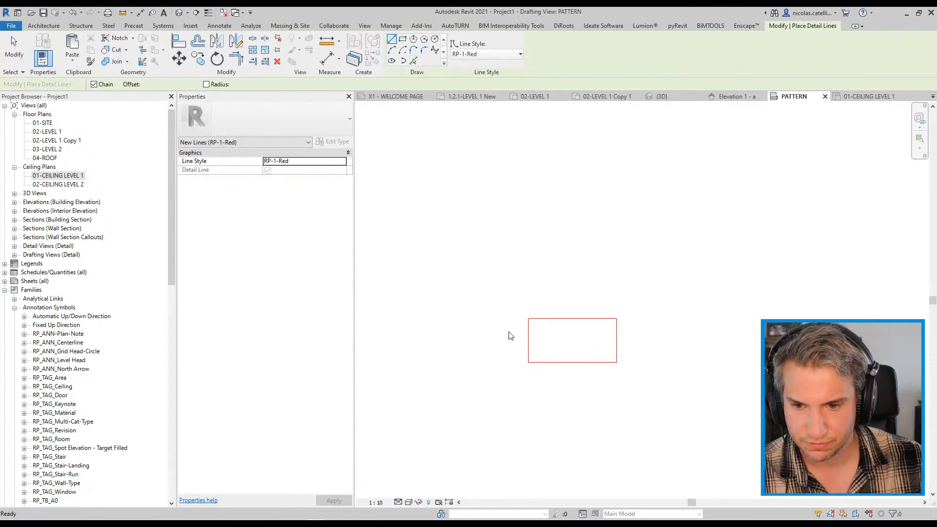
- Select the rectangle's upper and right-hand lines and set up a pyRevit model pattern named RP LIVE CEILING with Create Filled Region enabled
{"action": "scroll", "coordinate": [604, 365], "scroll_direction": "up", "scroll_amount": 2}
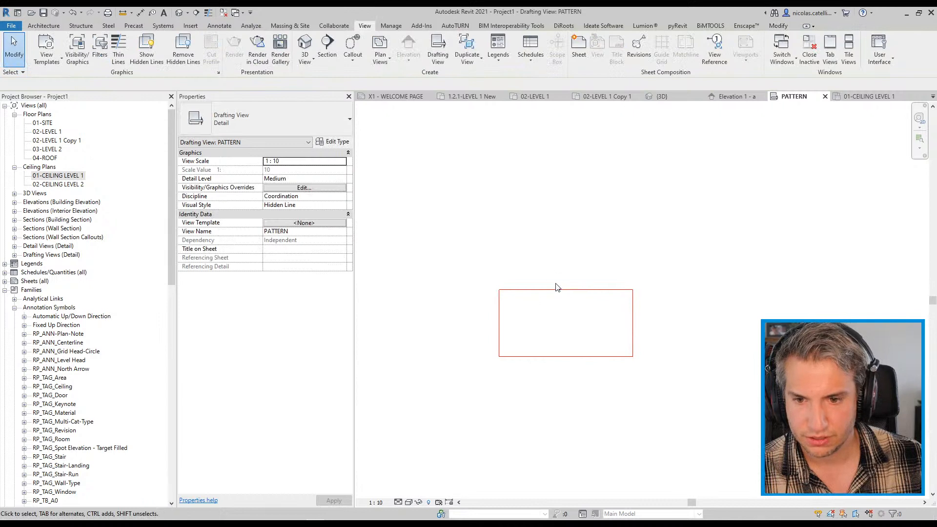
{"action": "middle_click_drag", "start_coordinate": [525, 275], "coordinate": [518, 309]}
{"action": "left_click_drag", "start_coordinate": [709, 345], "coordinate": [615, 291]}
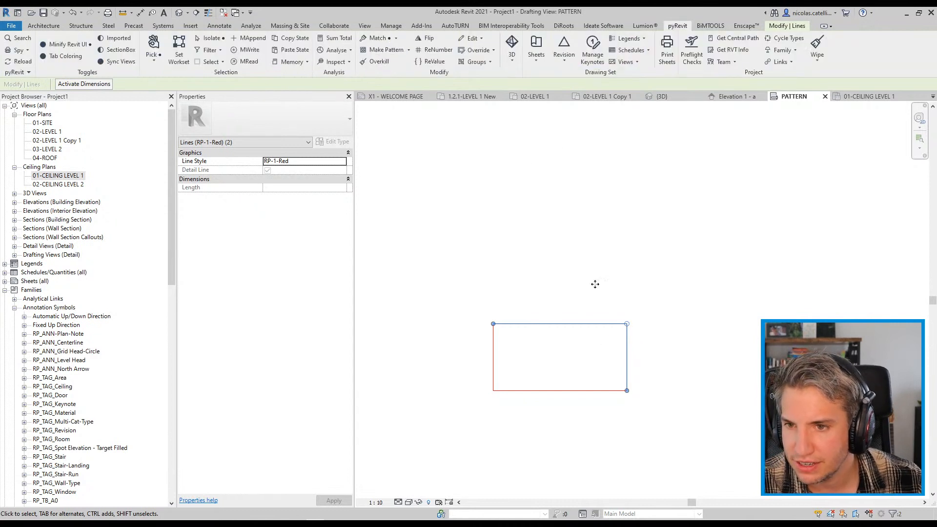
{"action": "left_click", "coordinate": [378, 51]}
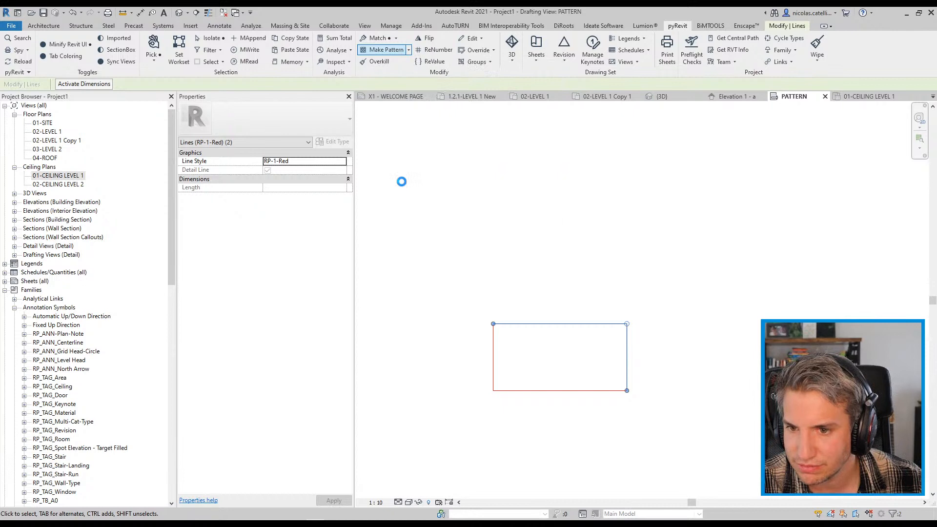
{"action": "left_click_drag", "start_coordinate": [432, 156], "coordinate": [379, 157]}
{"action": "left_click", "coordinate": [388, 185]}
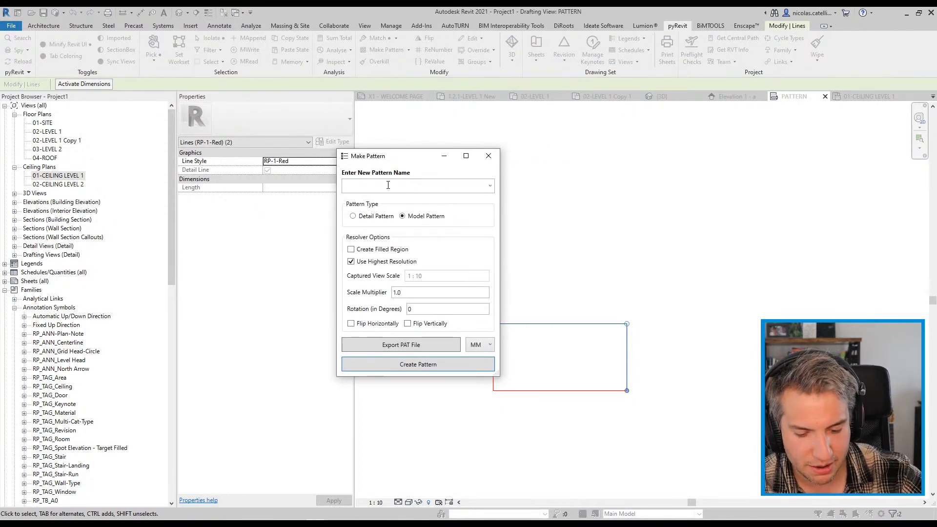
{"action": "type", "text": "RP Li"}
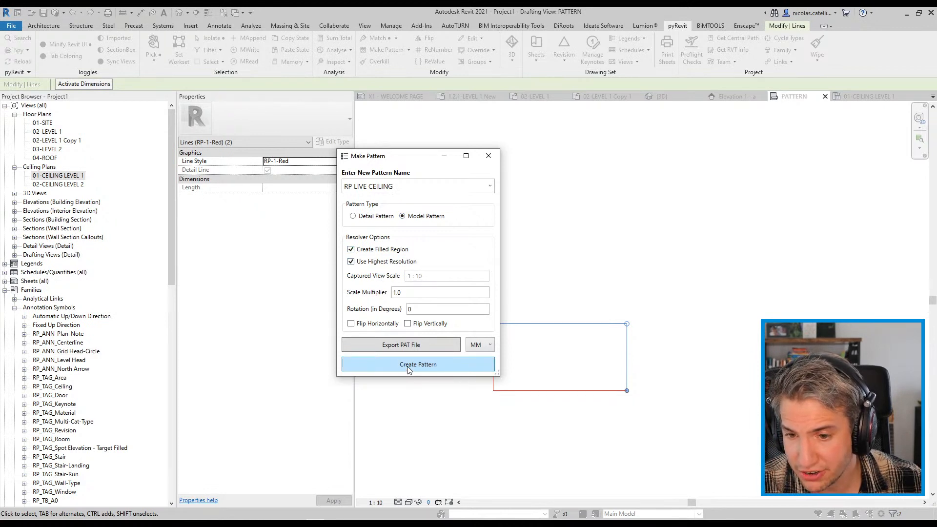
{"action": "left_click_drag", "start_coordinate": [397, 149], "coordinate": [248, 145]}
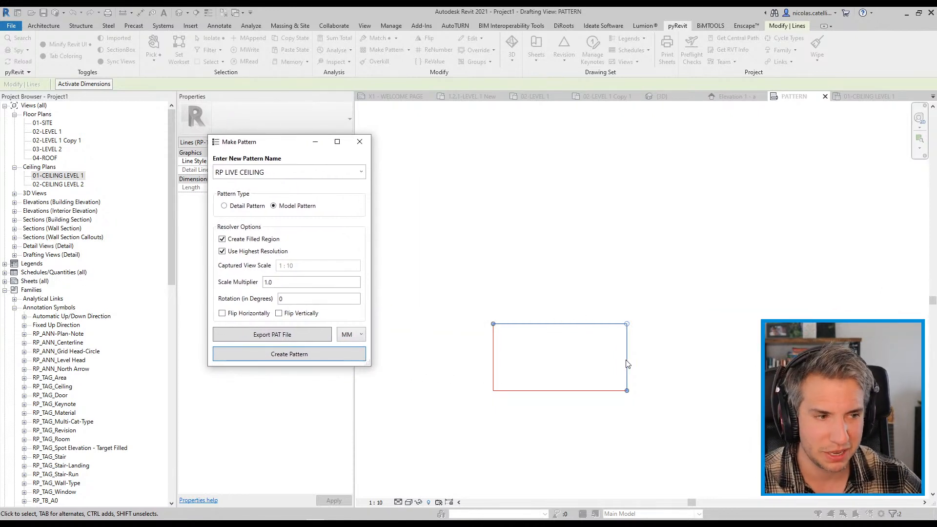
- Create the pattern, defining its area from the rectangle's lower-left corner to its upper-right corner
{"action": "left_click", "coordinate": [312, 355]}
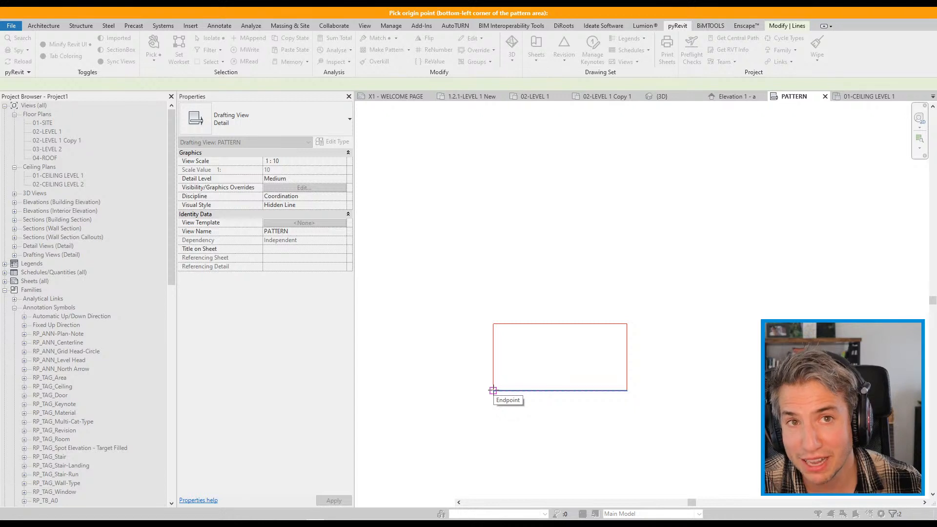
{"action": "left_click", "coordinate": [493, 390]}
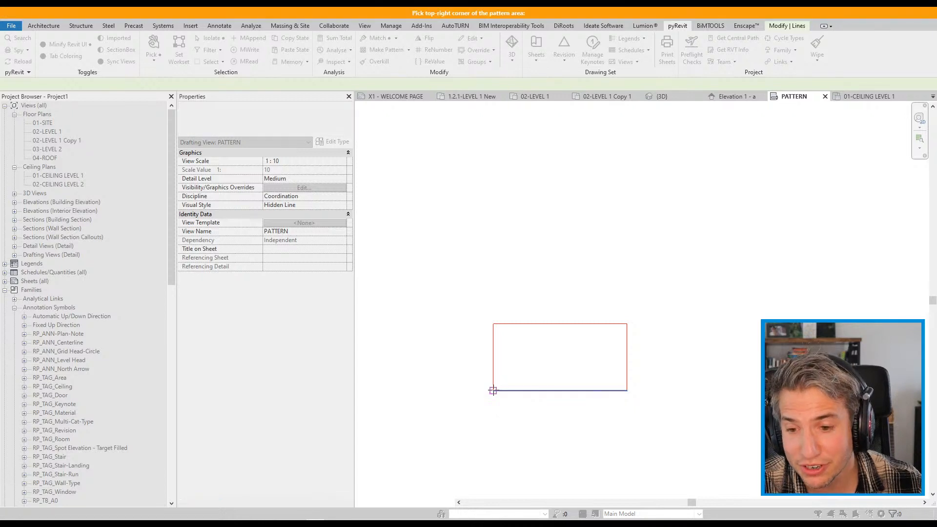
{"action": "left_click", "coordinate": [627, 324]}
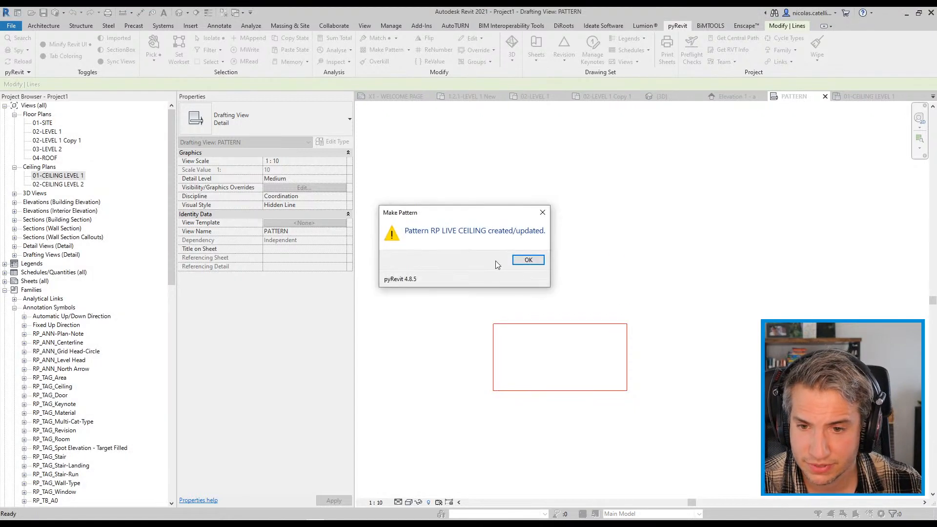
{"action": "left_click", "coordinate": [528, 261]}
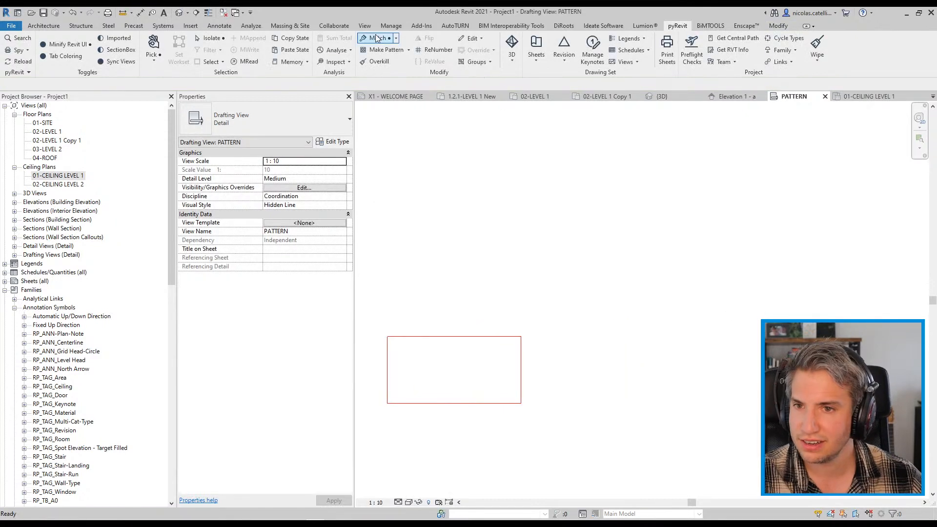
- Create a rectangular filled region about 2480 by 2440 mm beside the tile rectangle, using the RP LIVE CEILING type
{"action": "left_click", "coordinate": [219, 26]}
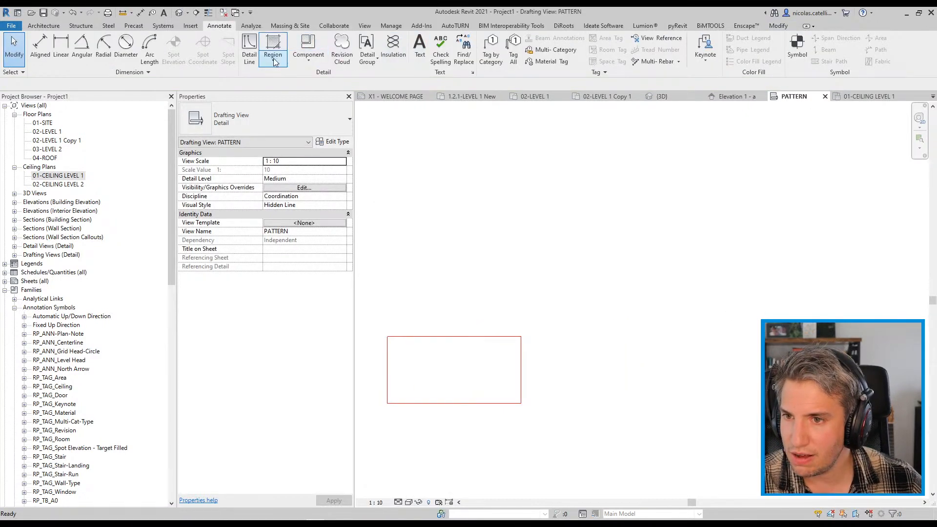
{"action": "left_click", "coordinate": [275, 61]}
{"action": "left_click", "coordinate": [268, 124]}
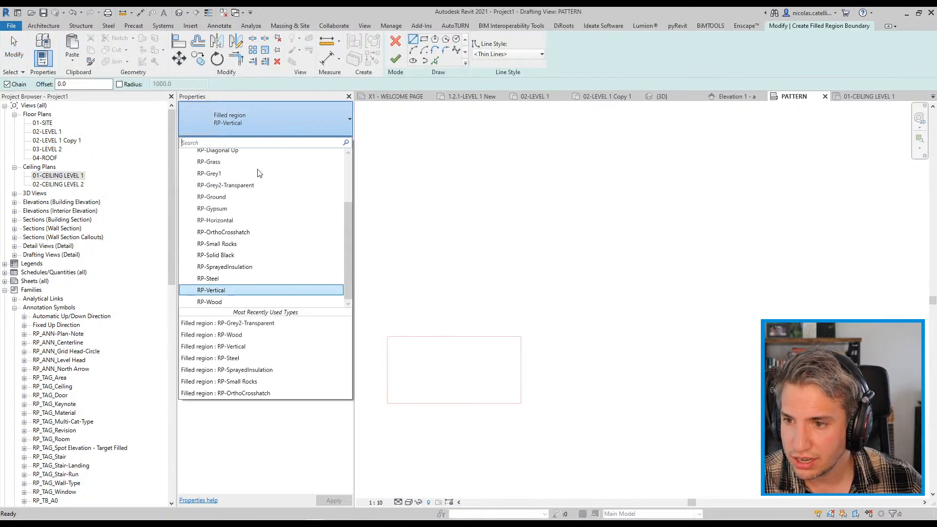
{"action": "scroll", "coordinate": [259, 174], "scroll_direction": "up", "scroll_amount": 3}
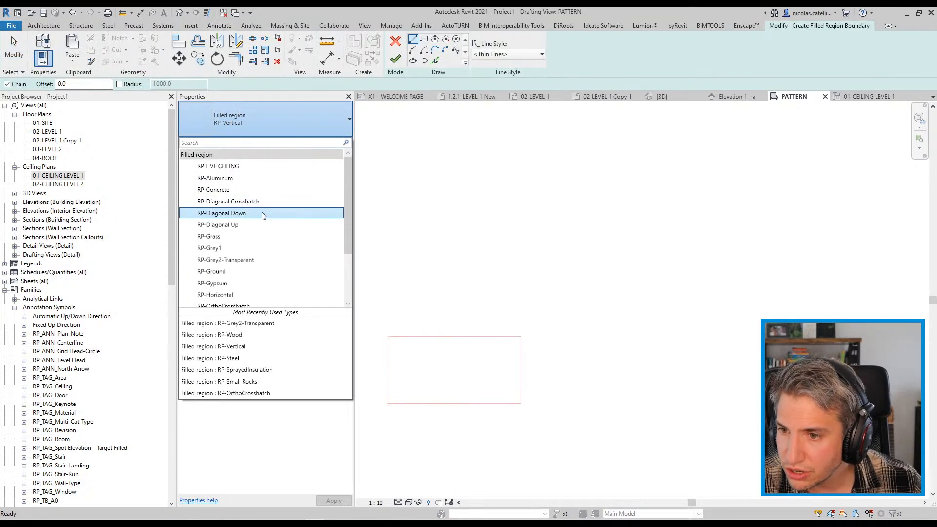
{"action": "left_click", "coordinate": [220, 167]}
{"action": "left_click", "coordinate": [424, 39]}
{"action": "left_click", "coordinate": [533, 162]}
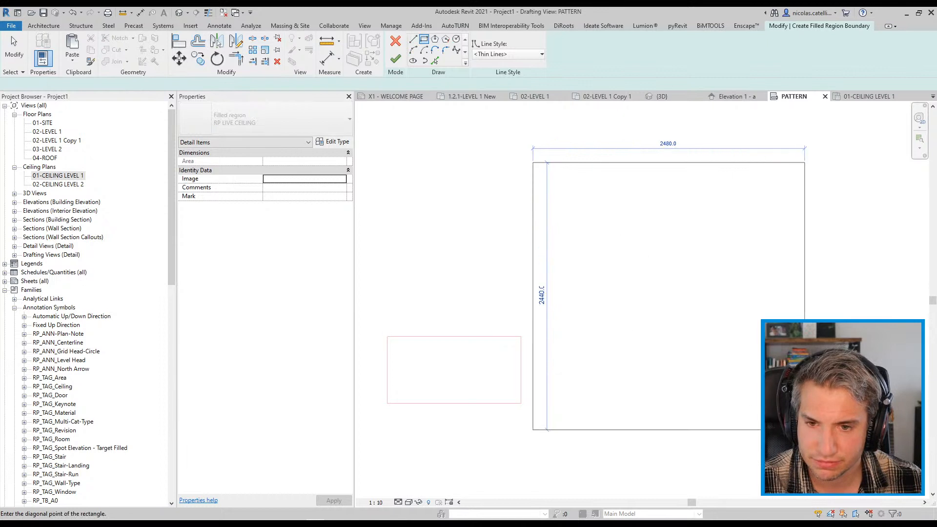
{"action": "left_click", "coordinate": [805, 429]}
{"action": "left_click", "coordinate": [395, 58]}
{"action": "scroll", "coordinate": [639, 271], "scroll_direction": "down", "scroll_amount": 3}
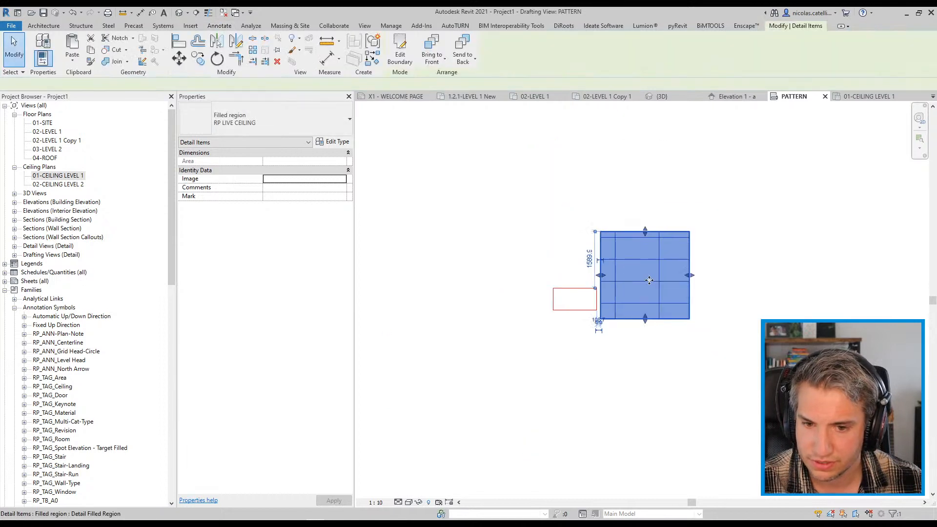
- Enlarge the filled region in height and width and move it away from the tile rectangle
{"action": "left_click_drag", "start_coordinate": [646, 319], "coordinate": [645, 374]}
{"action": "left_click_drag", "start_coordinate": [691, 302], "coordinate": [840, 213]}
{"action": "left_click", "coordinate": [755, 396]}
- Copy the four rectangle lines straight down below the original rectangle
{"action": "left_click_drag", "start_coordinate": [496, 247], "coordinate": [629, 354]}
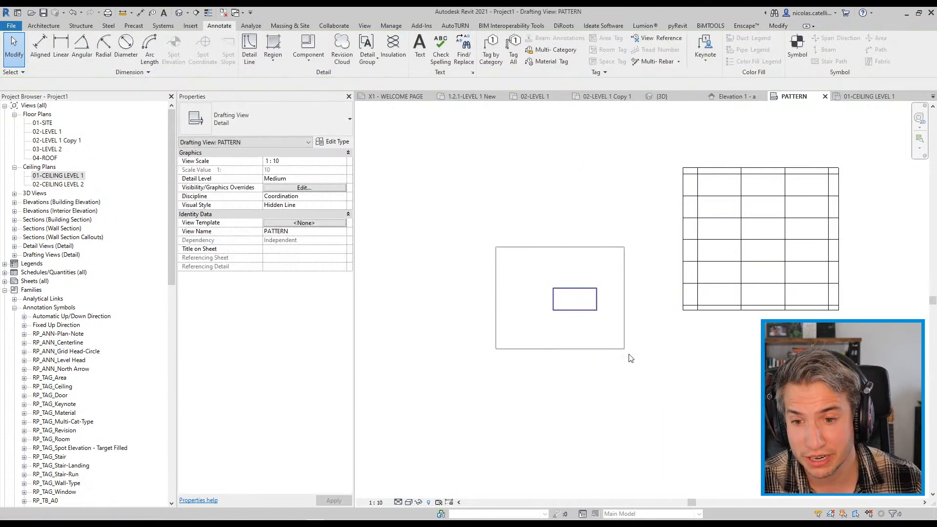
{"action": "key", "text": "c"}
{"action": "key", "text": "o"}
{"action": "left_click", "coordinate": [593, 298]}
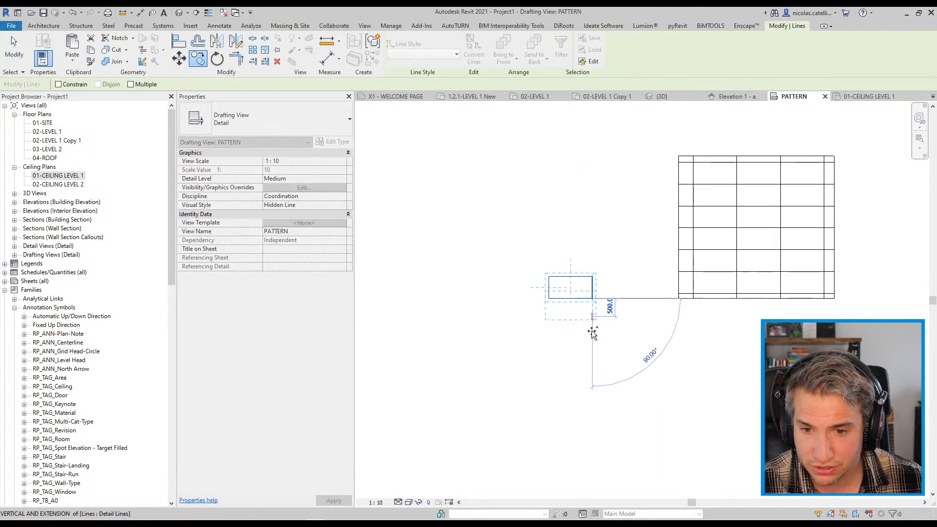
{"action": "left_click", "coordinate": [593, 372]}
{"action": "left_click", "coordinate": [623, 389]}
- Draw a 160 mm detail line along the copied rectangle's upper edge, starting from its upper-left corner
{"action": "scroll", "coordinate": [624, 388], "scroll_direction": "up", "scroll_amount": 5}
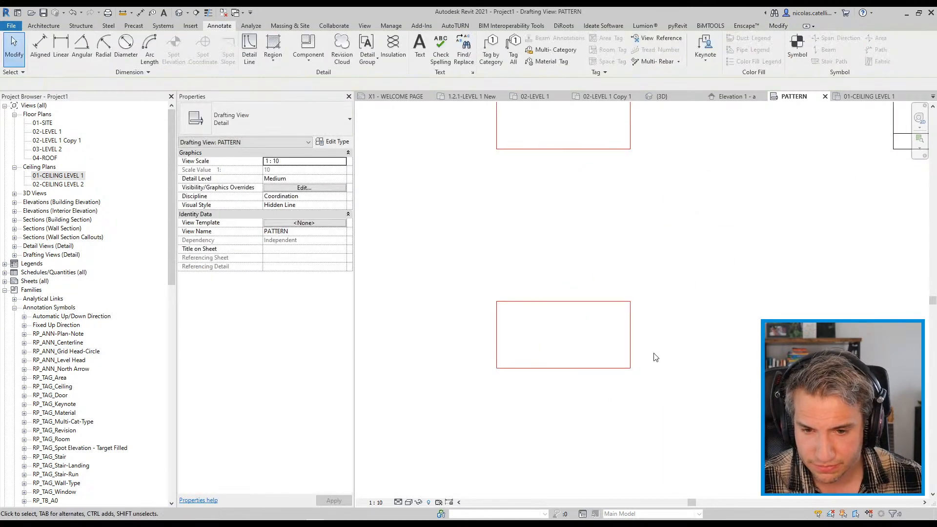
{"action": "scroll", "coordinate": [655, 358], "scroll_direction": "up", "scroll_amount": 3}
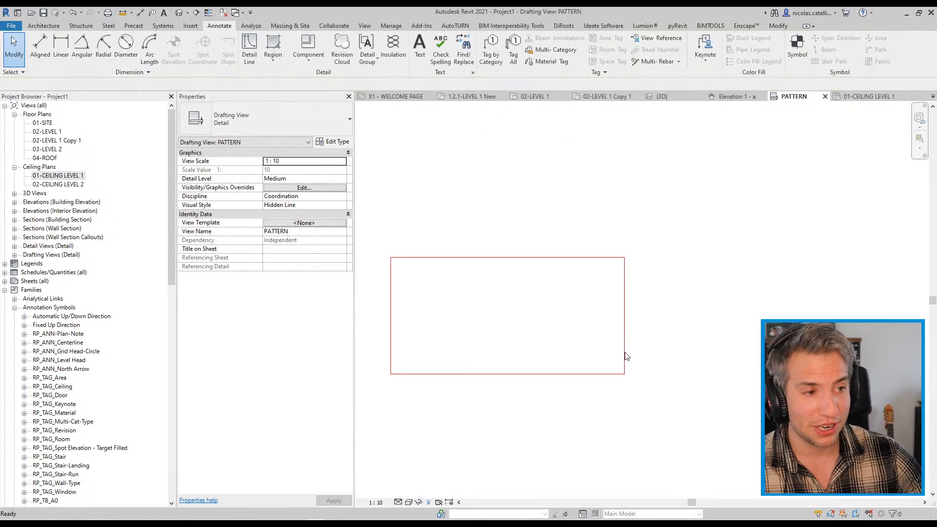
{"action": "key", "text": "d"}
{"action": "key", "text": "l"}
{"action": "left_click", "coordinate": [391, 257]}
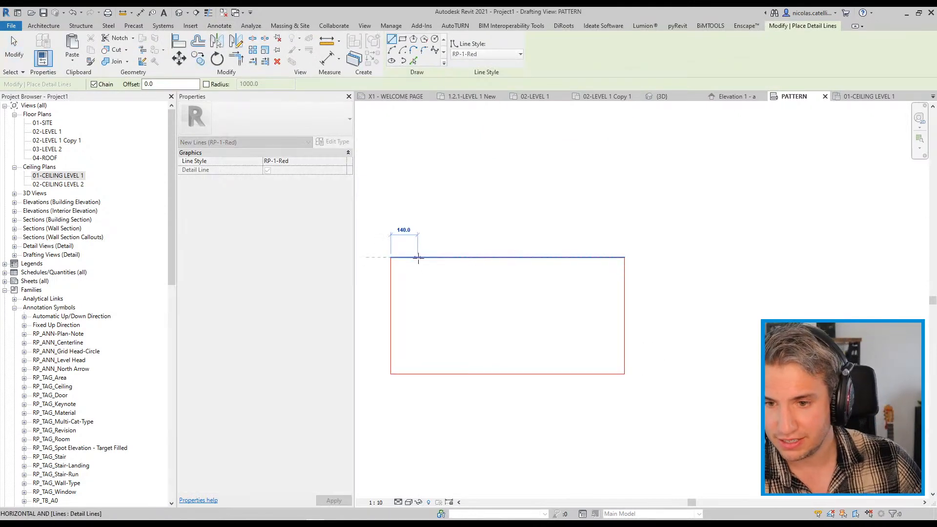
{"action": "type", "text": "16"}
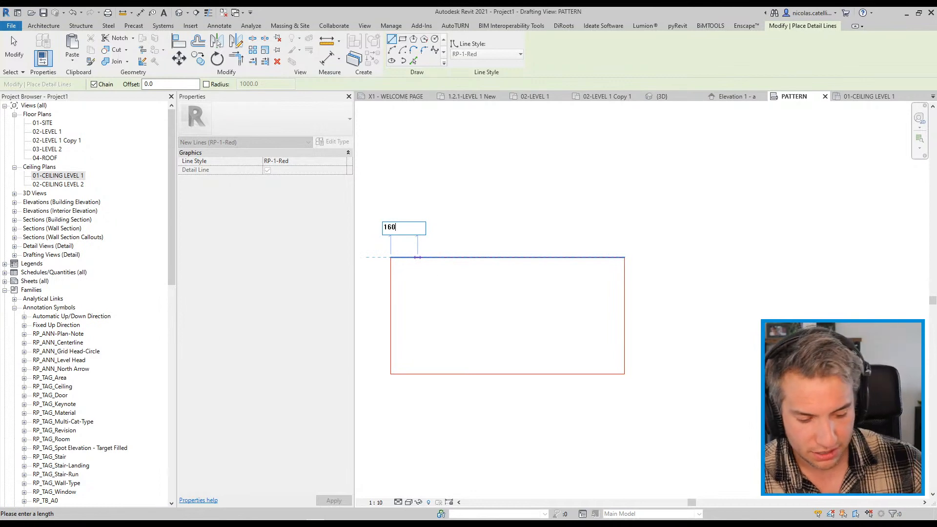
{"action": "type", "text": "0"}
{"action": "key", "text": "Return"}
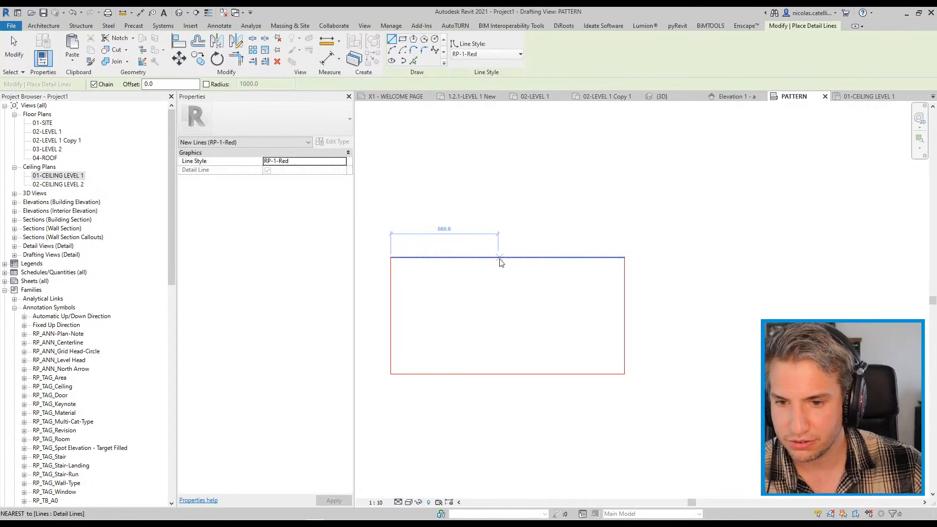
{"action": "key", "text": "Escape"}
{"action": "key", "text": "Escape"}
{"action": "key", "text": "d"}
{"action": "key", "text": "l"}
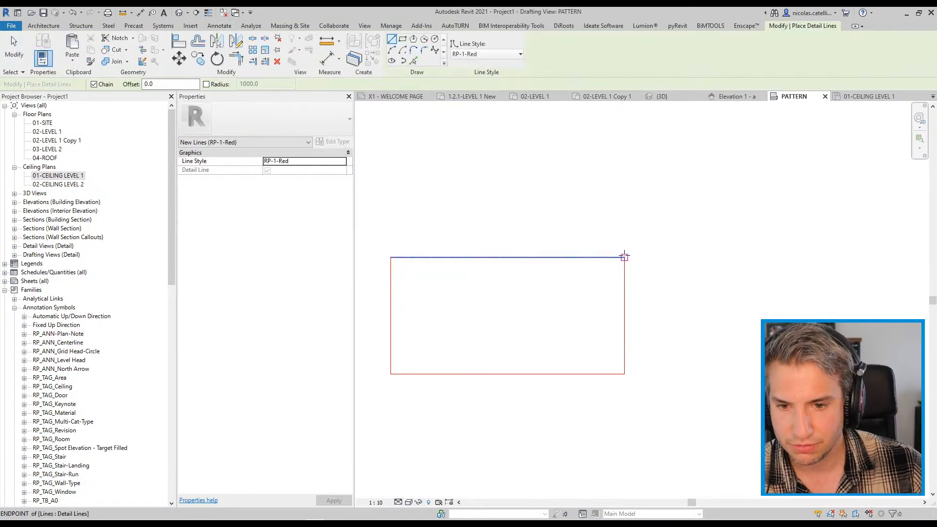
{"action": "key", "text": "Escape"}
{"action": "key", "text": "Escape"}
- Remove the copied rectangle's full upper line and draw a 160 mm detail line inward from the upper-right corner
{"action": "left_click", "coordinate": [401, 258]}
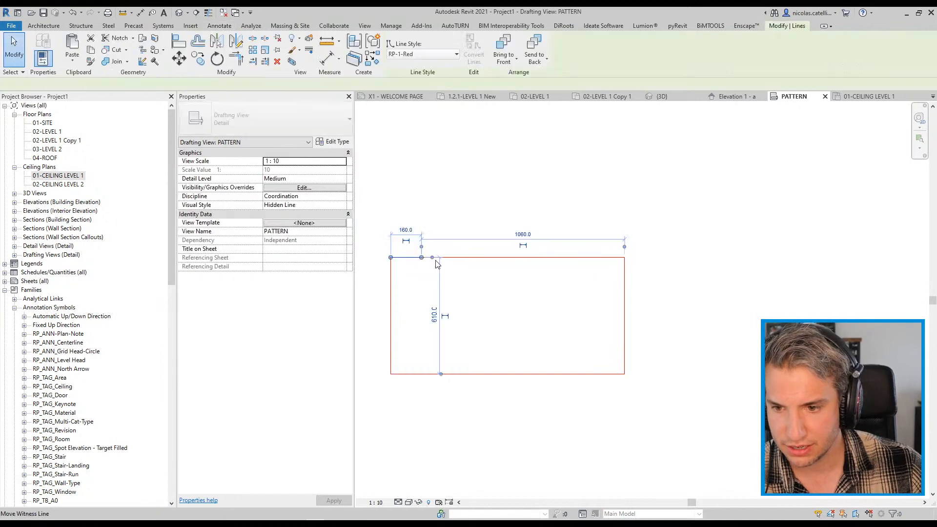
{"action": "key", "text": "c"}
{"action": "key", "text": "s"}
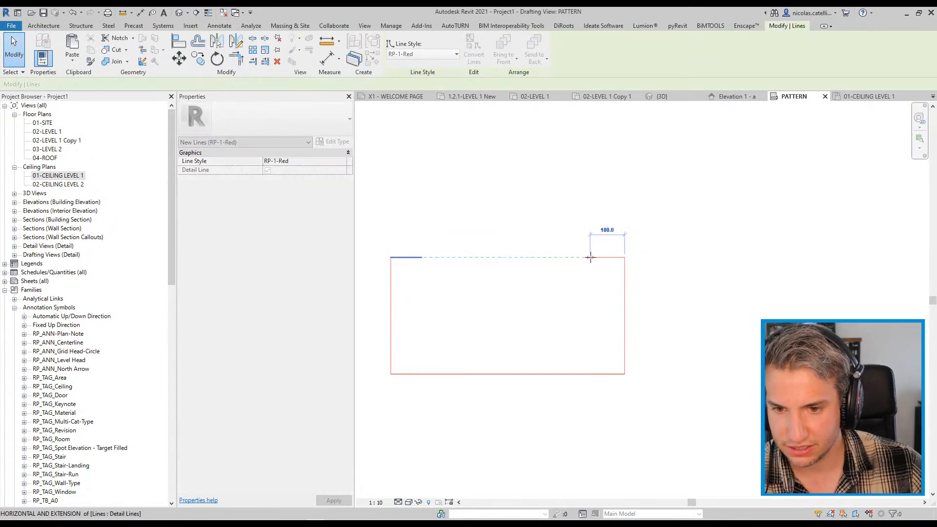
{"action": "left_click_drag", "start_coordinate": [596, 257], "coordinate": [594, 257]}
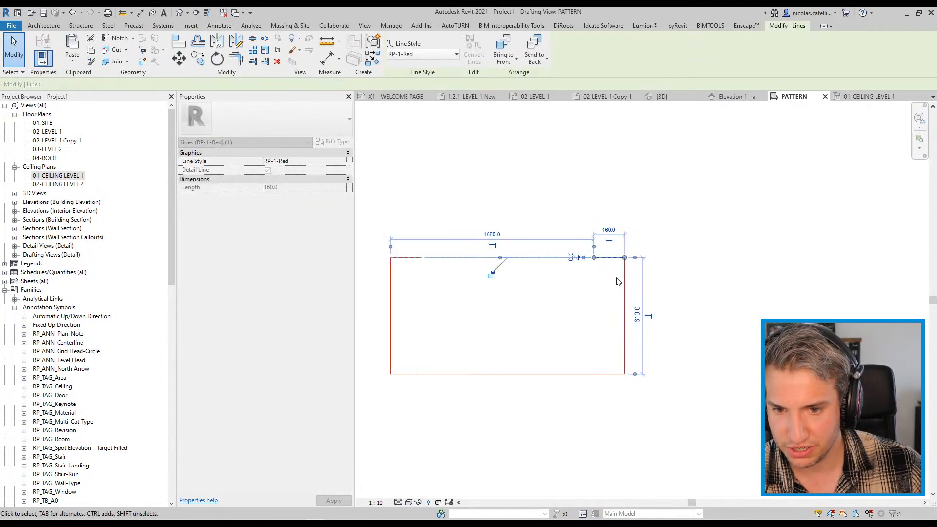
- Replace the copied rectangle's full right-hand line with a 160 mm detail line running down from the upper-right corner
{"action": "left_click", "coordinate": [624, 317]}
{"action": "key", "text": "c"}
{"action": "key", "text": "s"}
{"action": "left_click", "coordinate": [624, 257]}
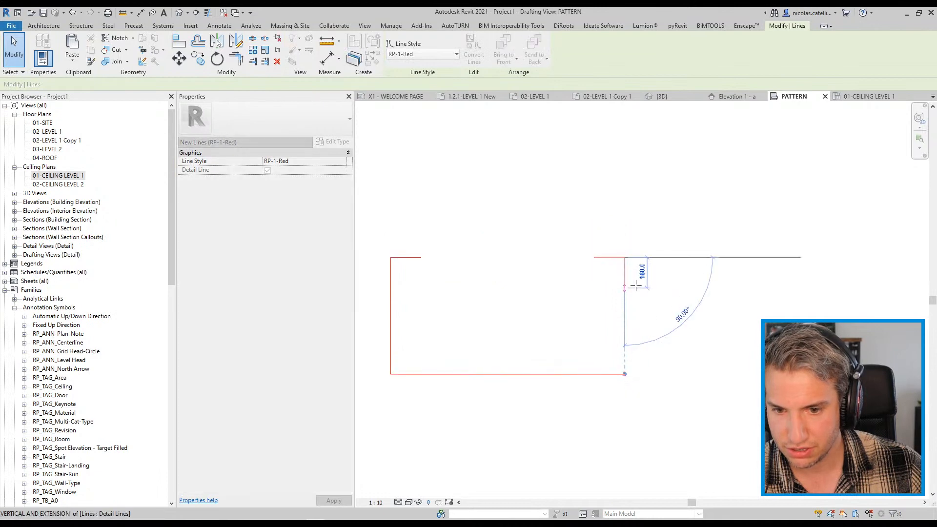
{"action": "left_click", "coordinate": [637, 290]}
{"action": "key", "text": "Escape"}
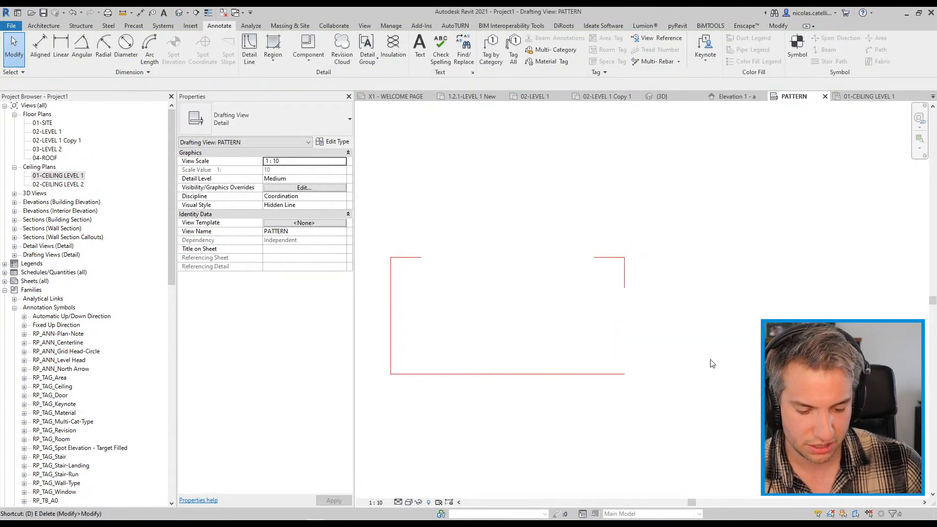
- Draw a 160 mm detail line up from the copied rectangle's lower-right corner
{"action": "left_click", "coordinate": [625, 288]}
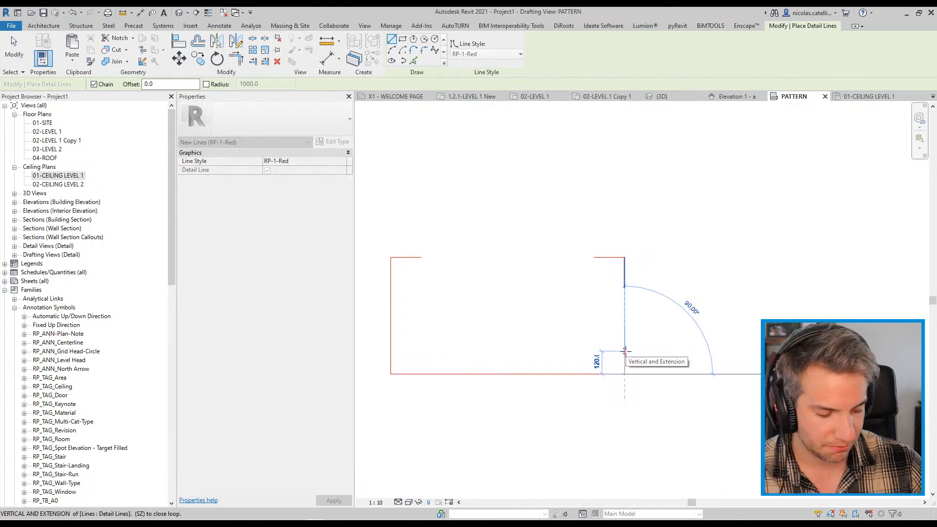
{"action": "type", "text": "160"}
{"action": "key", "text": "Return"}
{"action": "key", "text": "Escape"}
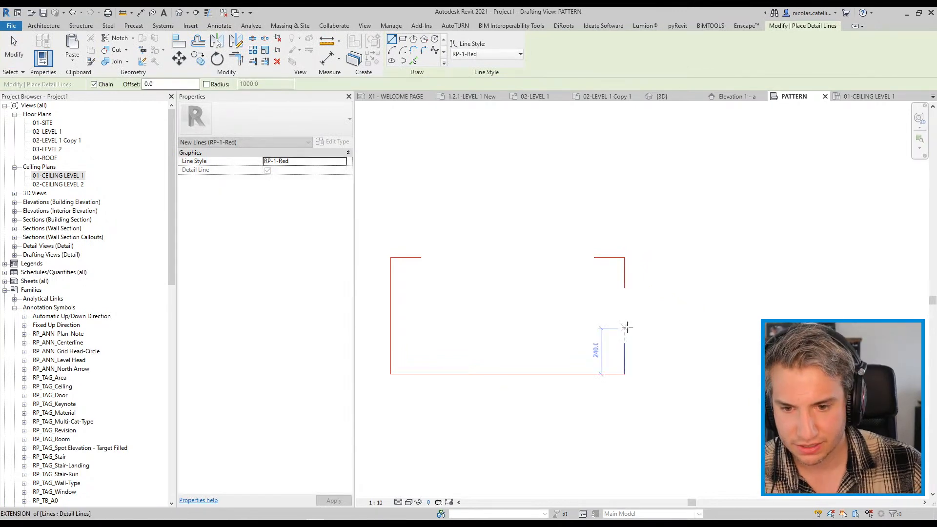
- Draw a 160 mm detail line in the gap between the two right-hand dashes and centre it between them
{"action": "left_click", "coordinate": [625, 329]}
{"action": "type", "text": "160"}
{"action": "key", "text": "Return"}
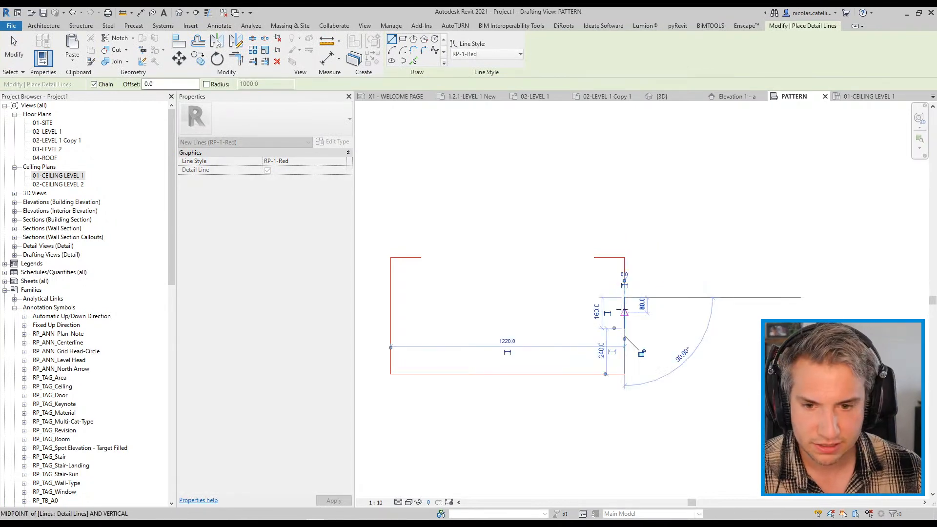
{"action": "key", "text": "Escape"}
{"action": "key", "text": "Escape"}
{"action": "left_click", "coordinate": [626, 311]}
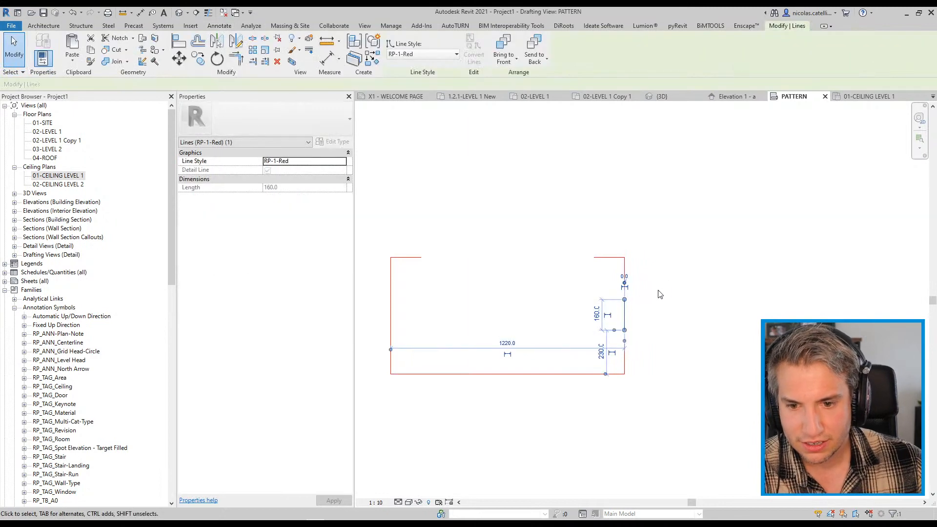
{"action": "key", "text": "Escape"}
- Draw a second 160 mm horizontal dash on the upper edge, leaving a gap after the upper-left corner dash
{"action": "key", "text": "d"}
{"action": "key", "text": "l"}
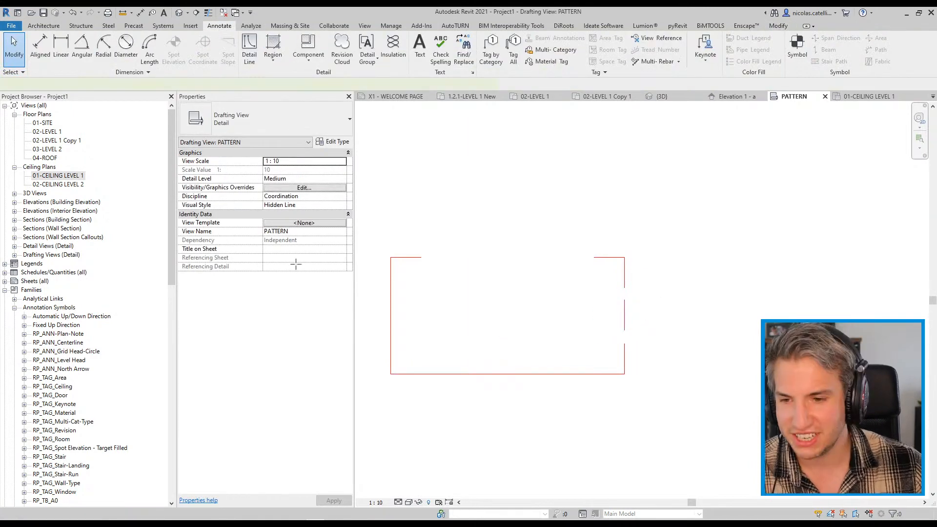
{"action": "left_click", "coordinate": [421, 257]}
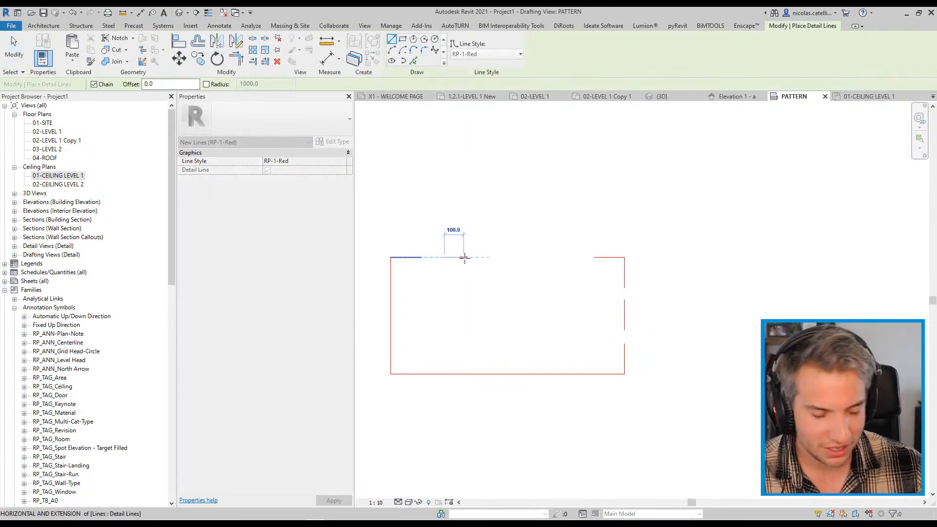
{"action": "type", "text": "160"}
{"action": "key", "text": "Return"}
{"action": "key", "text": "Escape"}
{"action": "key", "text": "Escape"}
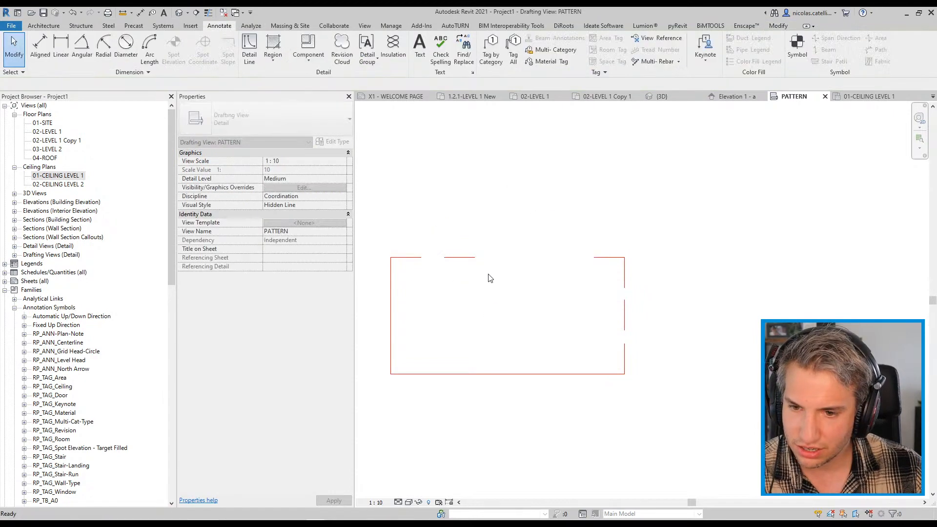
- Copy the second upper-edge dash twice to the right, spacing the copies 280 mm apart
{"action": "left_click", "coordinate": [463, 257]}
{"action": "key", "text": "c"}
{"action": "key", "text": "o"}
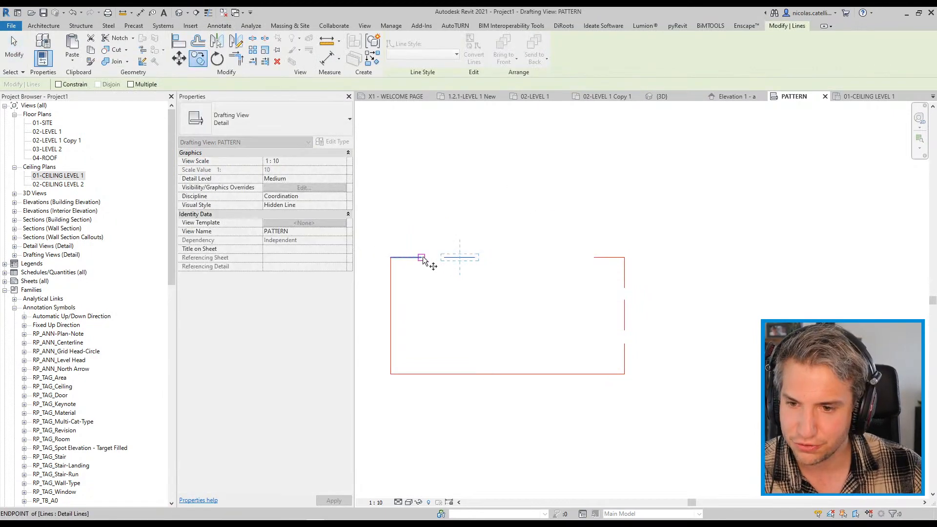
{"action": "left_click", "coordinate": [478, 259]}
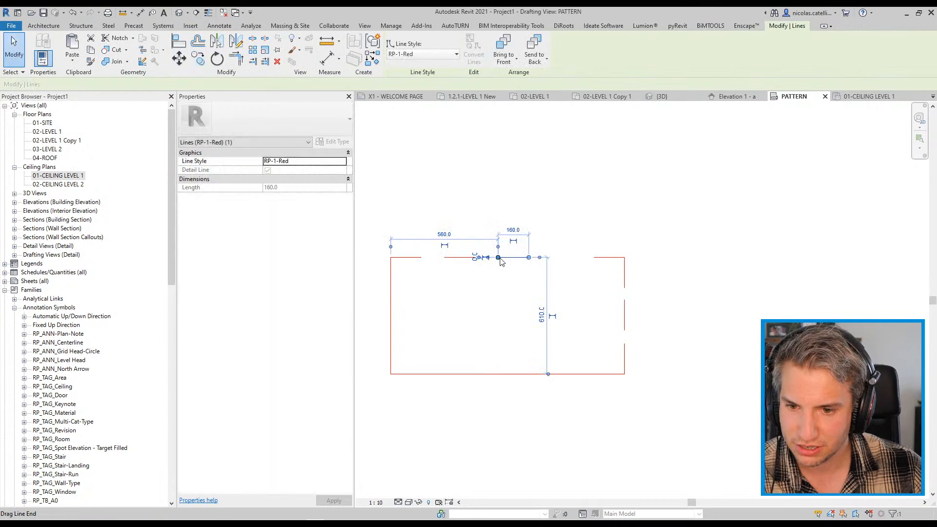
{"action": "key", "text": "c"}
{"action": "key", "text": "o"}
{"action": "left_click", "coordinate": [478, 258]}
{"action": "left_click", "coordinate": [529, 258]}
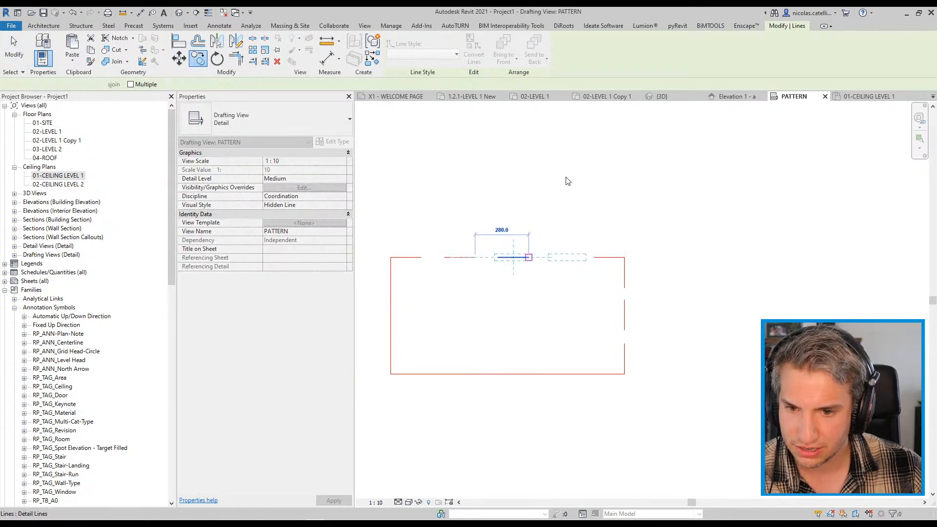
{"action": "key", "text": "Escape"}
- Nudge the three middle dashes of the upper edge slightly to the left to even out the gaps
{"action": "mouse_move", "coordinate": [577, 235]}
{"action": "left_mouse_down"}
{"action": "mouse_move", "coordinate": [440, 291]}
{"action": "mouse_move", "coordinate": [451, 287]}
{"action": "left_mouse_up"}
{"action": "key", "text": "Left"}
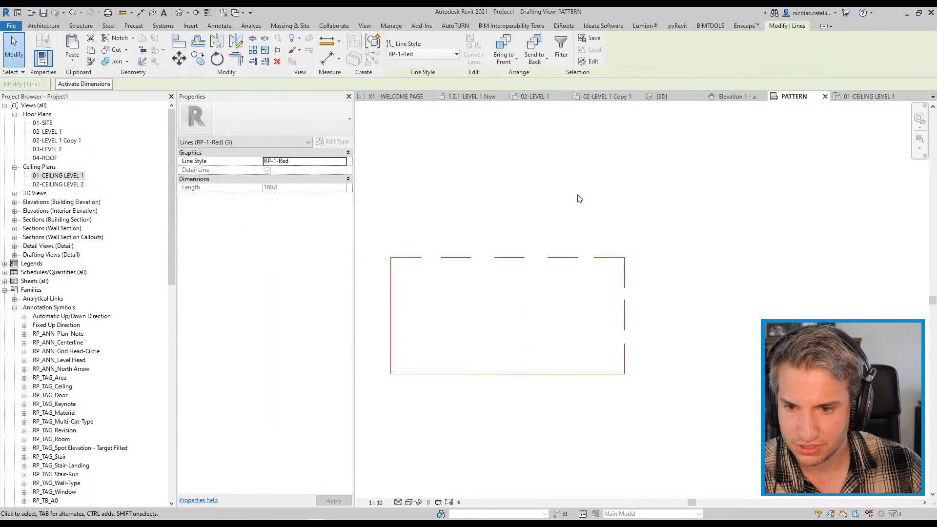
{"action": "left_click", "coordinate": [580, 198]}
{"action": "scroll", "coordinate": [582, 201], "scroll_direction": "down", "scroll_amount": 2}
{"action": "scroll", "coordinate": [568, 188], "scroll_direction": "up", "scroll_amount": 1}
{"action": "scroll", "coordinate": [648, 221], "scroll_direction": "up", "scroll_amount": 1}
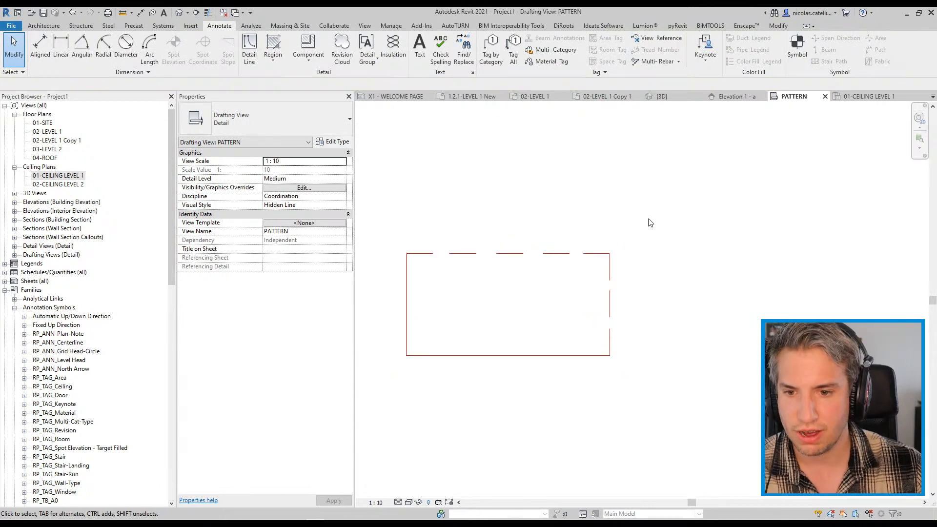
- Create a pyRevit model pattern named RP LIVE CEILING DEMO with filled region from the dashed lines, spanning the rectangle's lower-left to upper-right corners
{"action": "left_click_drag", "start_coordinate": [677, 211], "coordinate": [426, 339]}
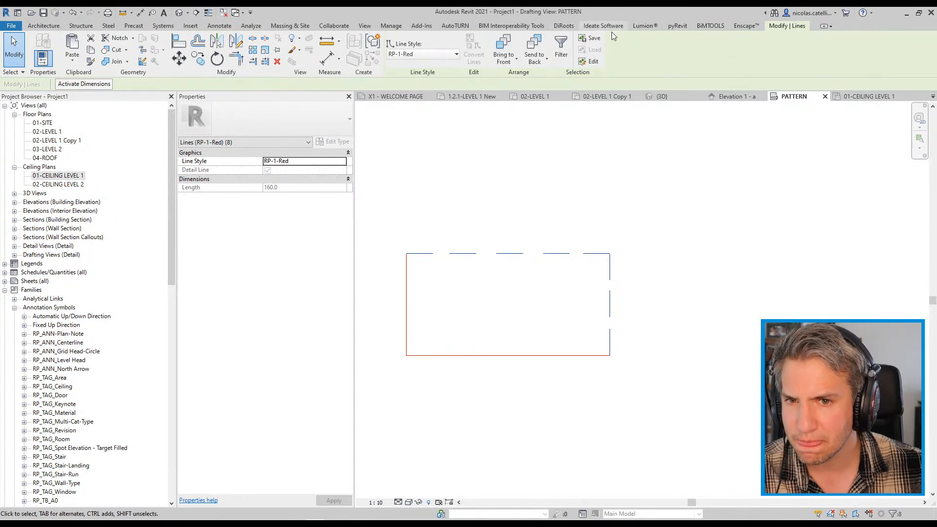
{"action": "left_click", "coordinate": [678, 28]}
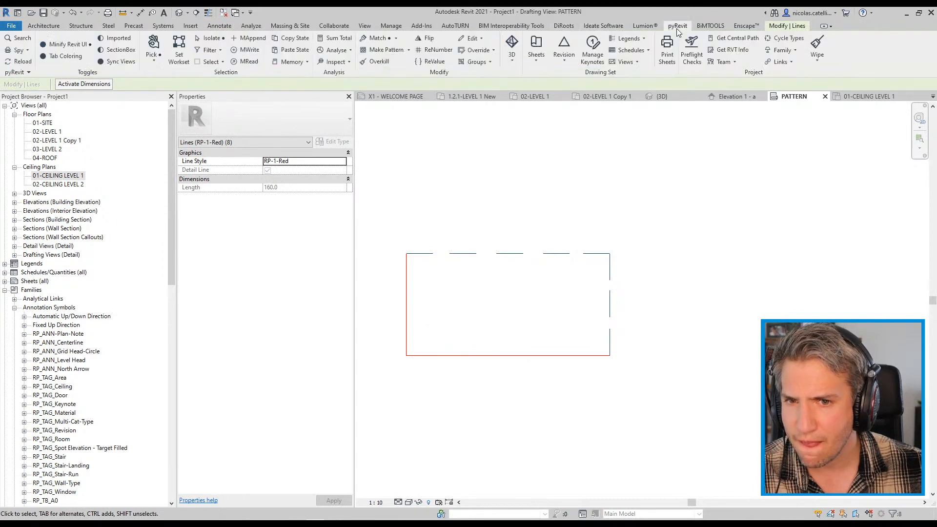
{"action": "left_click", "coordinate": [384, 50]}
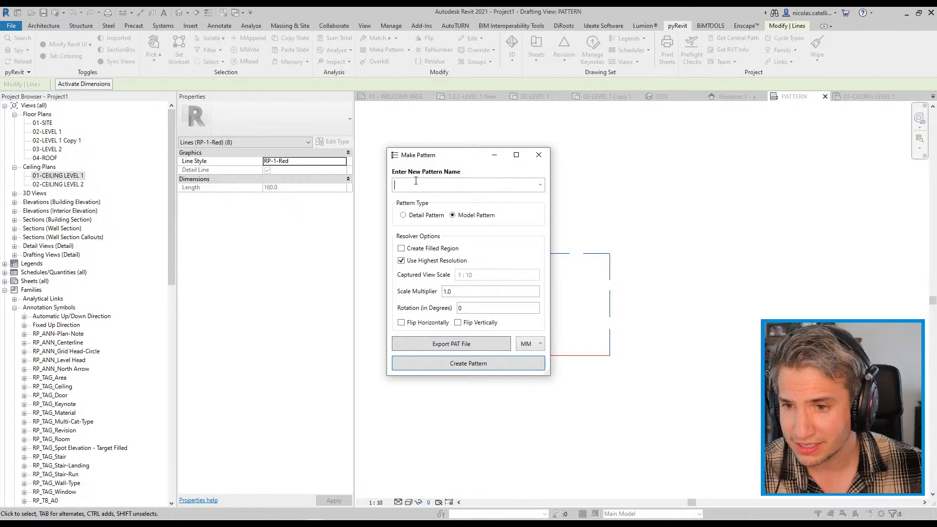
{"action": "type", "text": "RP LIVE CEILING DEMO"}
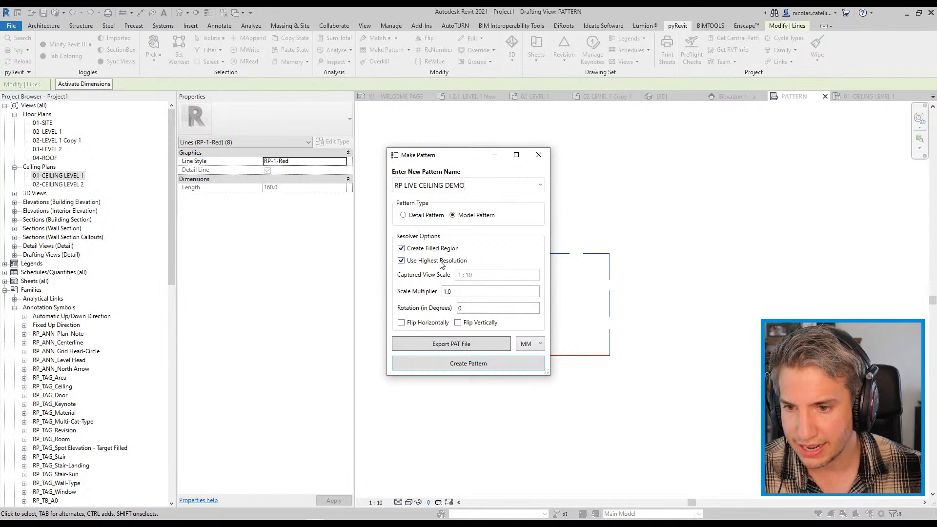
{"action": "left_click", "coordinate": [470, 365]}
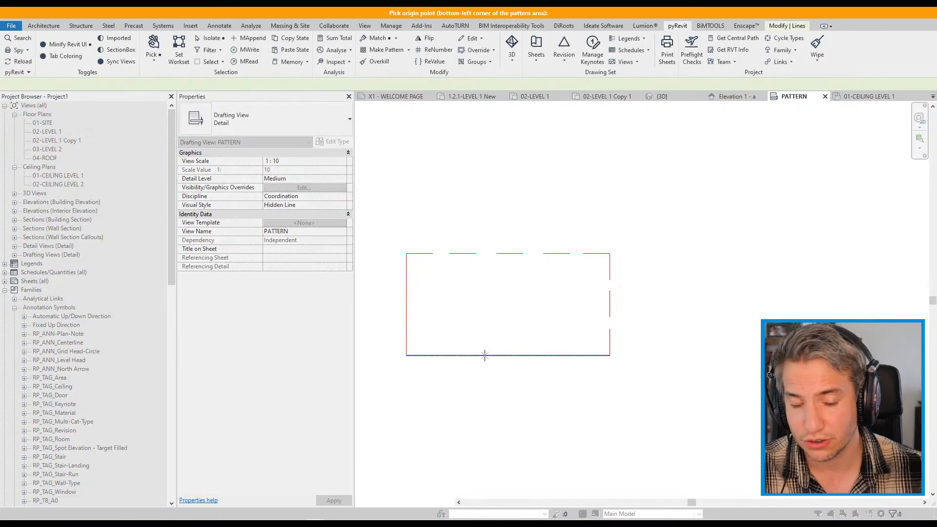
{"action": "left_click", "coordinate": [406, 356]}
{"action": "left_click", "coordinate": [610, 253]}
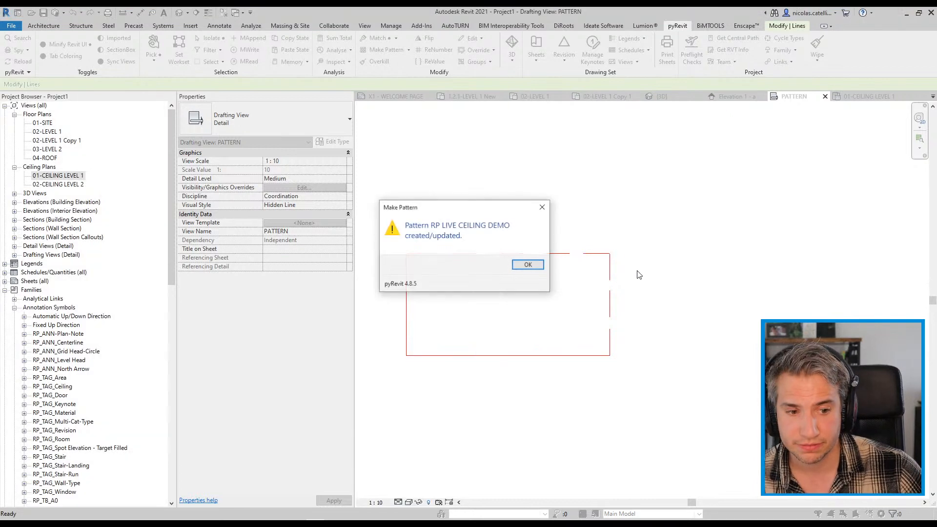
{"action": "left_click", "coordinate": [528, 265]}
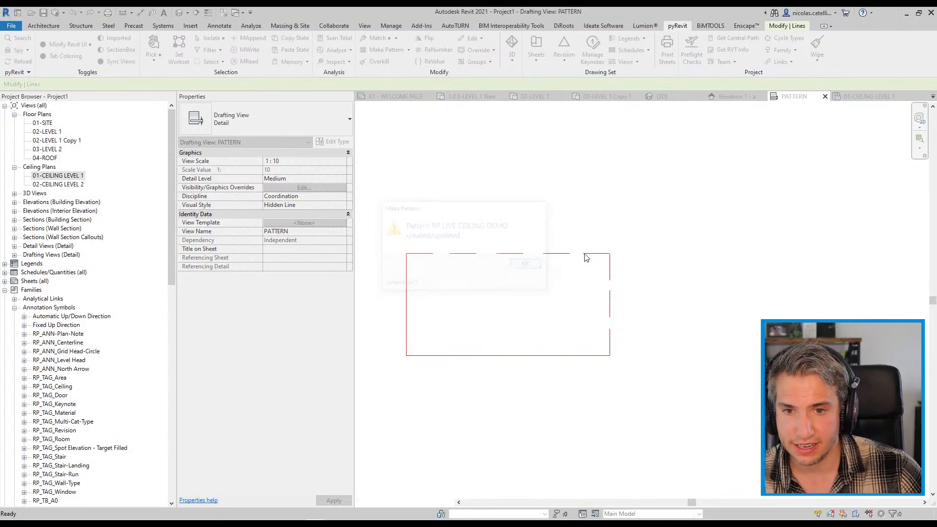
- Copy the existing ceiling-pattern filled region to a spot below the original
{"action": "scroll", "coordinate": [586, 177], "scroll_direction": "down", "scroll_amount": 3}
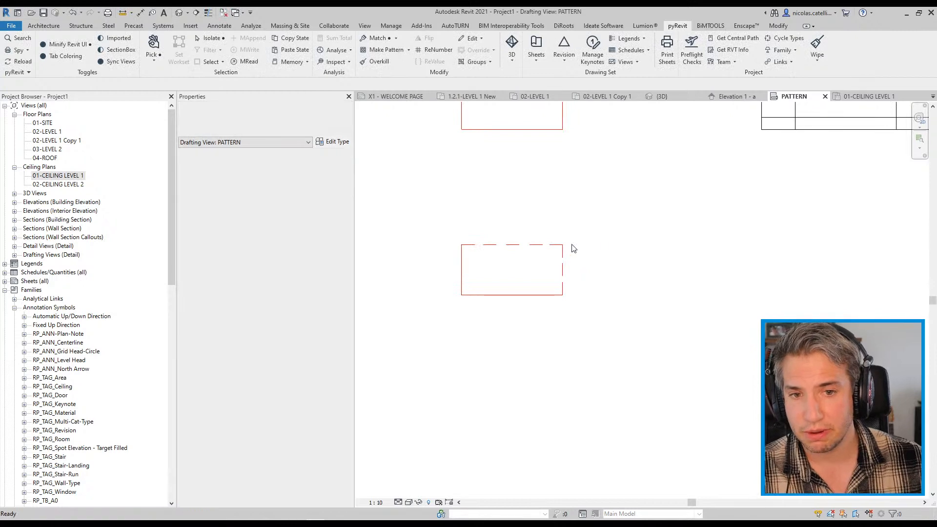
{"action": "scroll", "coordinate": [578, 247], "scroll_direction": "down", "scroll_amount": 3}
{"action": "left_click_drag", "start_coordinate": [703, 188], "coordinate": [676, 403], "text": "ctrl"}
{"action": "scroll", "coordinate": [651, 313], "scroll_direction": "down", "scroll_amount": 2}
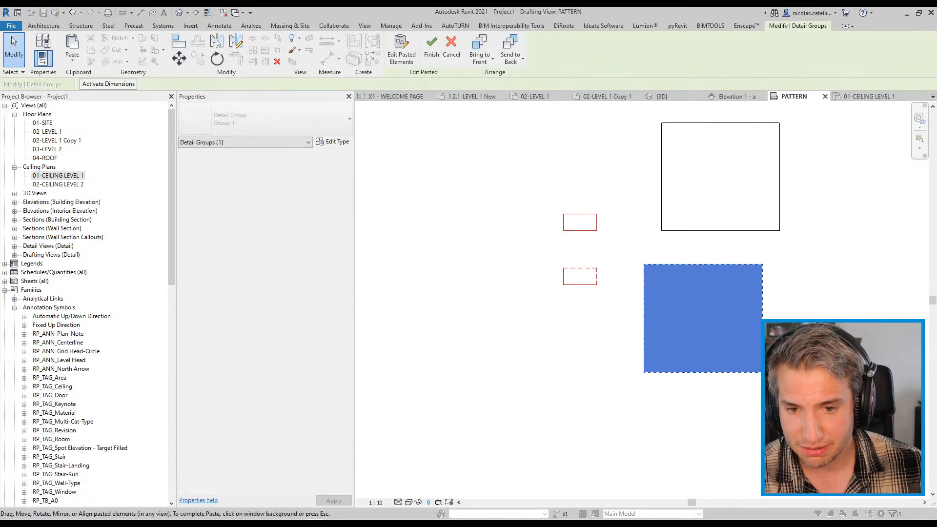
{"action": "key", "text": "Escape"}
- Change the copied filled region's type to RP LIVE CEILING DEMO
{"action": "left_click", "coordinate": [689, 292]}
{"action": "left_click", "coordinate": [280, 120]}
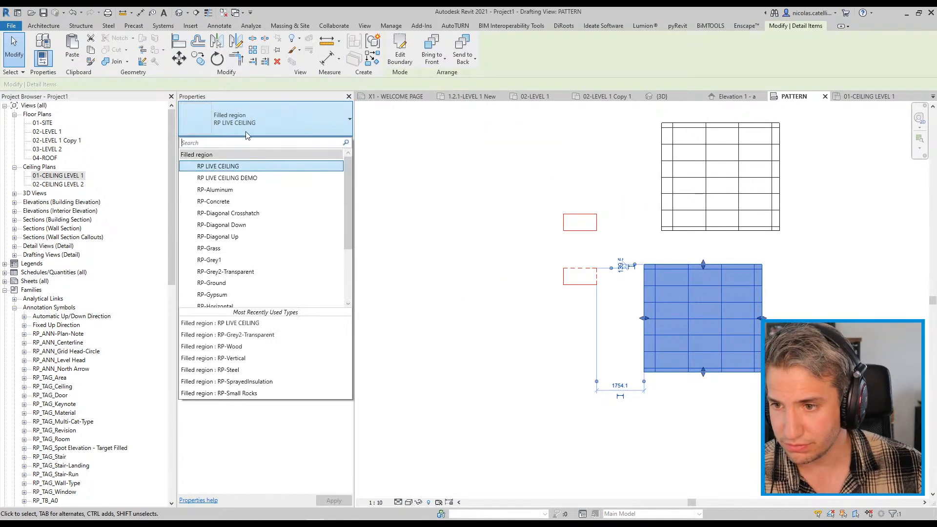
{"action": "left_click", "coordinate": [230, 183]}
{"action": "middle_click_drag", "start_coordinate": [757, 336], "coordinate": [610, 301]}
{"action": "scroll", "coordinate": [585, 285], "scroll_direction": "up", "scroll_amount": 3}
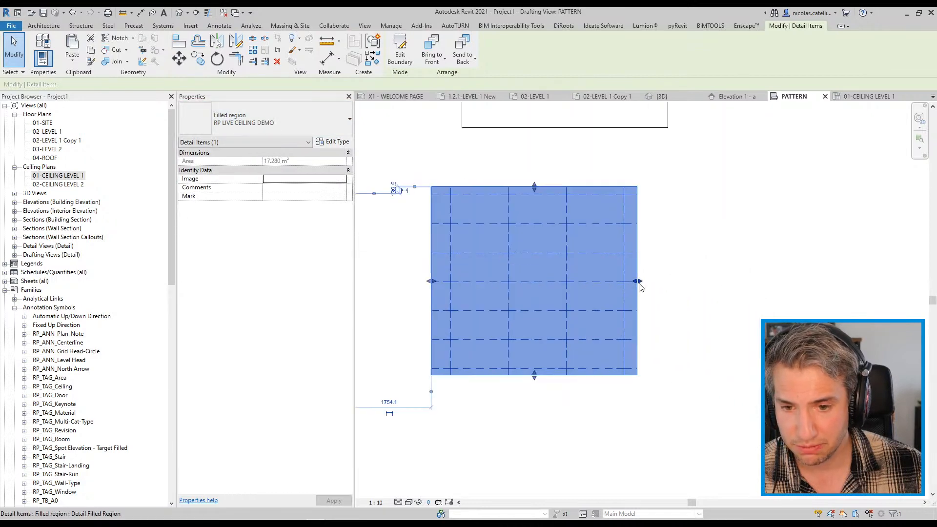
- Enlarge the dashed filled region by stretching its right and lower edges outward
{"action": "left_click_drag", "start_coordinate": [637, 282], "coordinate": [740, 289]}
{"action": "left_click_drag", "start_coordinate": [586, 376], "coordinate": [592, 442]}
{"action": "left_click", "coordinate": [602, 463]}
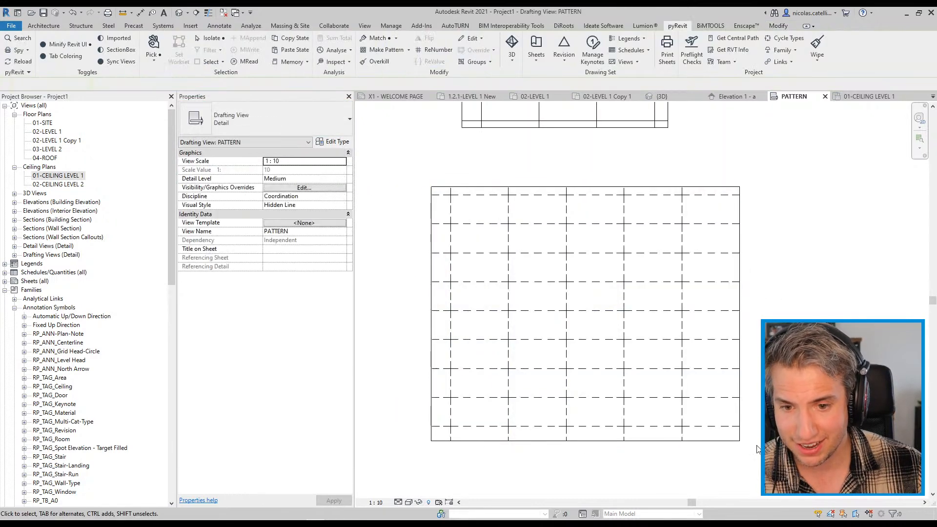
- Examine the dashed pattern in the enlarged filled region and compare it with the solid-line version above
{"action": "middle_click_drag", "start_coordinate": [757, 446], "coordinate": [726, 441]}
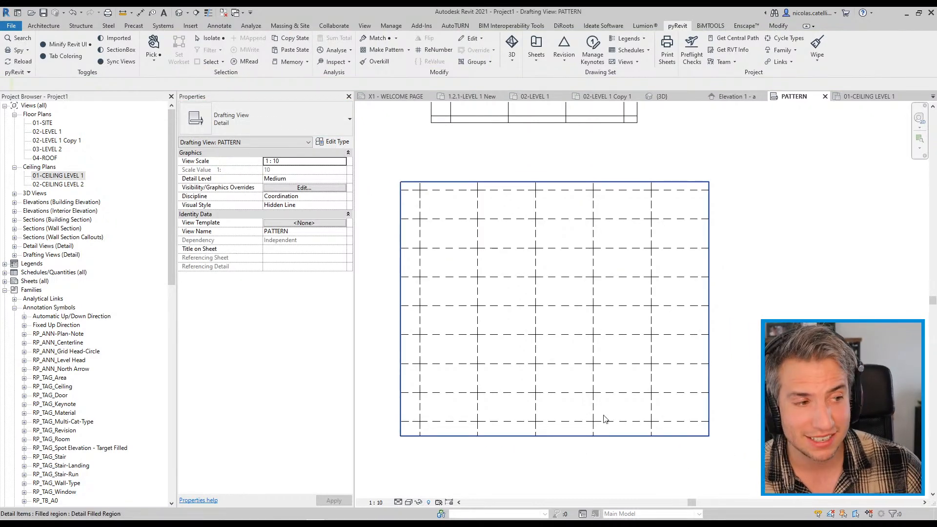
{"action": "middle_click_drag", "start_coordinate": [580, 373], "coordinate": [612, 376]}
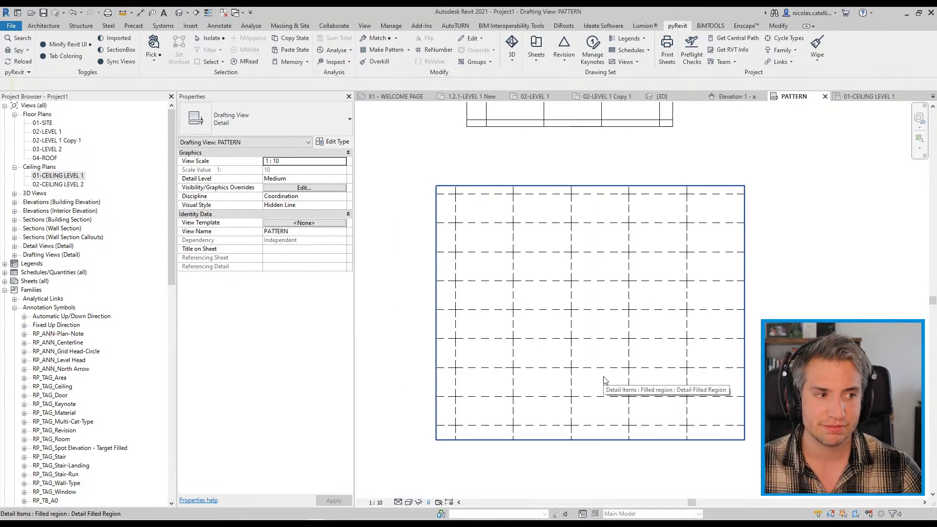
{"action": "middle_click_drag", "start_coordinate": [537, 297], "coordinate": [563, 358]}
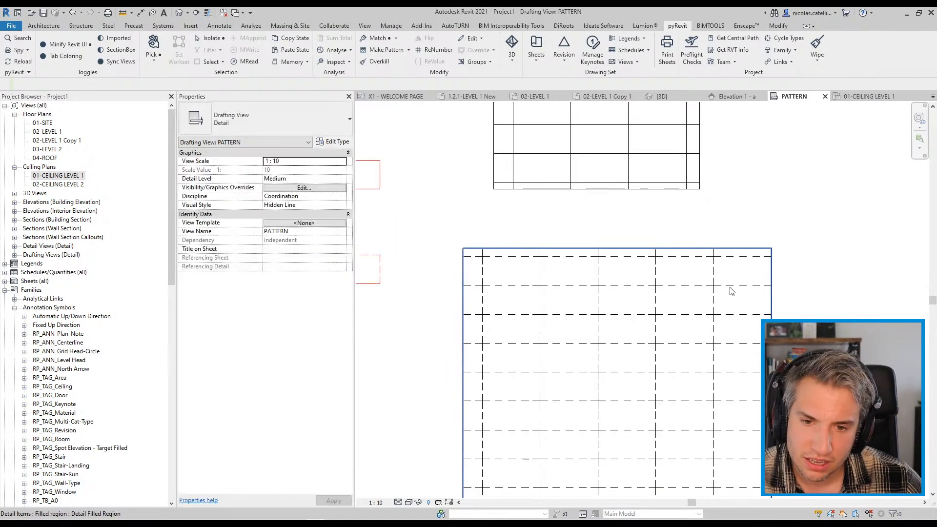
{"action": "left_click", "coordinate": [713, 308]}
{"action": "scroll", "coordinate": [693, 324], "scroll_direction": "down", "scroll_amount": 5}
{"action": "left_click", "coordinate": [477, 394]}
{"action": "scroll", "coordinate": [477, 393], "scroll_direction": "up", "scroll_amount": 3}
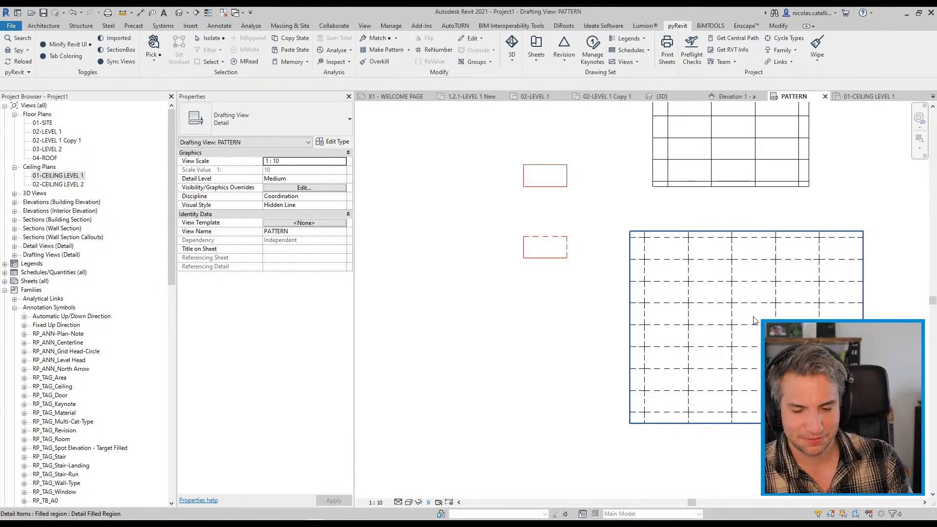
{"action": "left_click", "coordinate": [648, 250]}
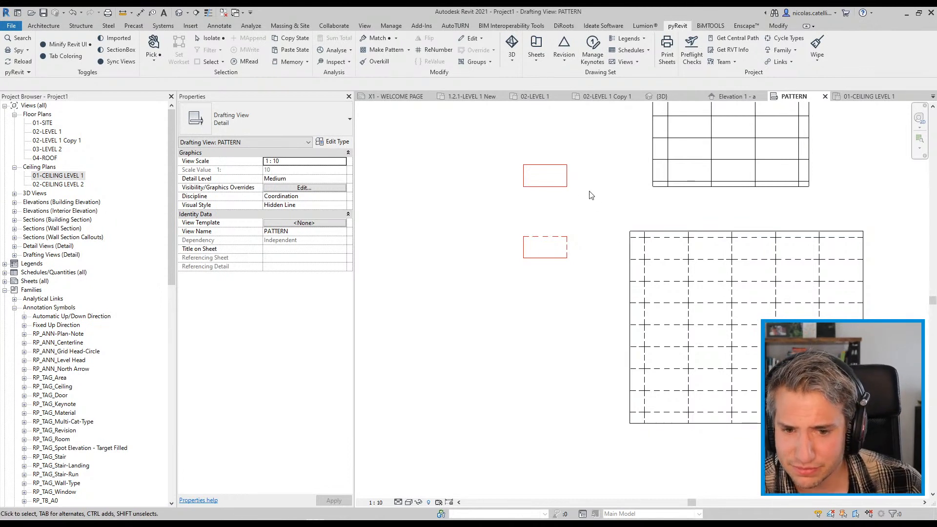
- In the 01-CEILING LEVEL 1 ceiling plan, duplicate the gridded ceiling's type as RP_610 x 1220mm Grid DEMO
{"action": "left_click", "coordinate": [77, 177]}
{"action": "double_click", "coordinate": [76, 177]}
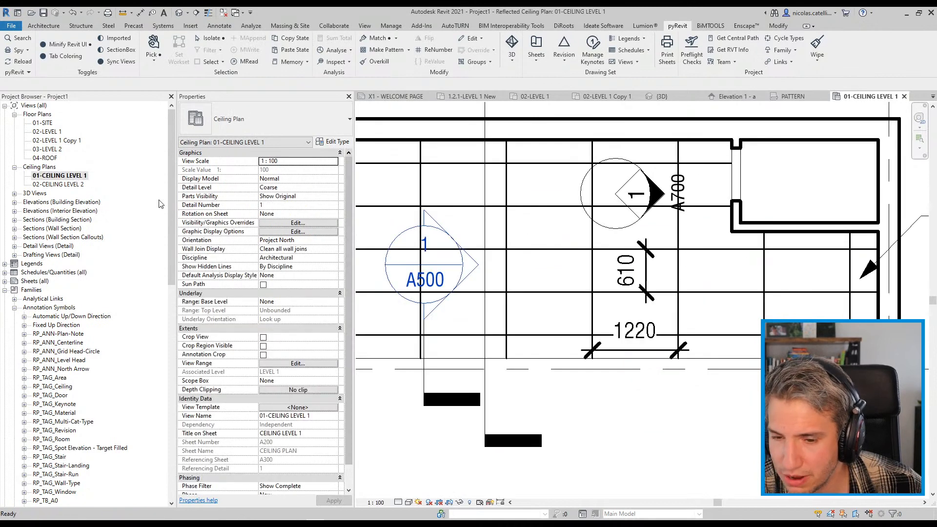
{"action": "left_click", "coordinate": [642, 329]}
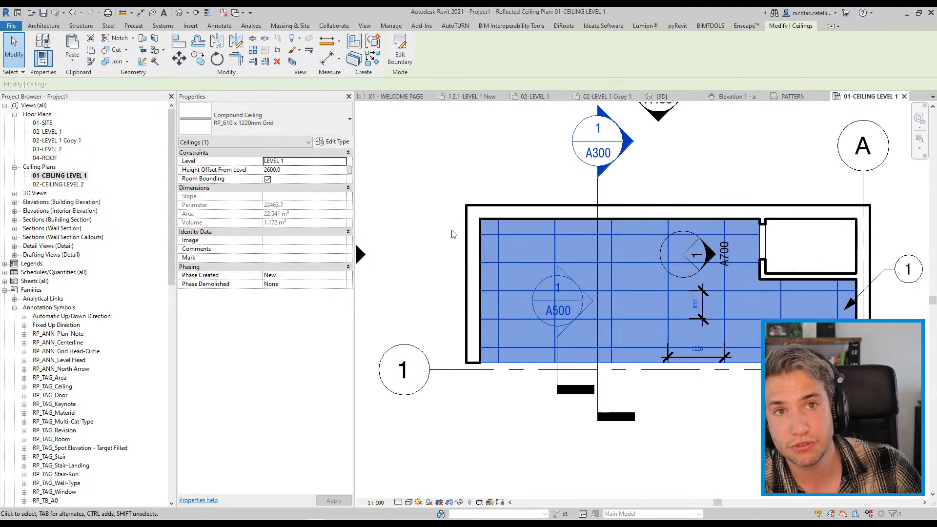
{"action": "left_click", "coordinate": [334, 142]}
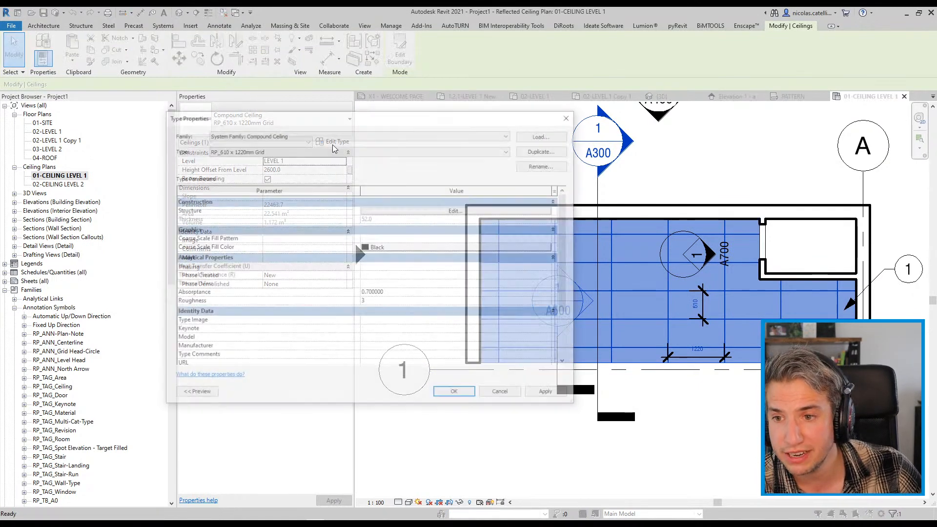
{"action": "left_click", "coordinate": [545, 150]}
{"action": "key", "text": "End"}
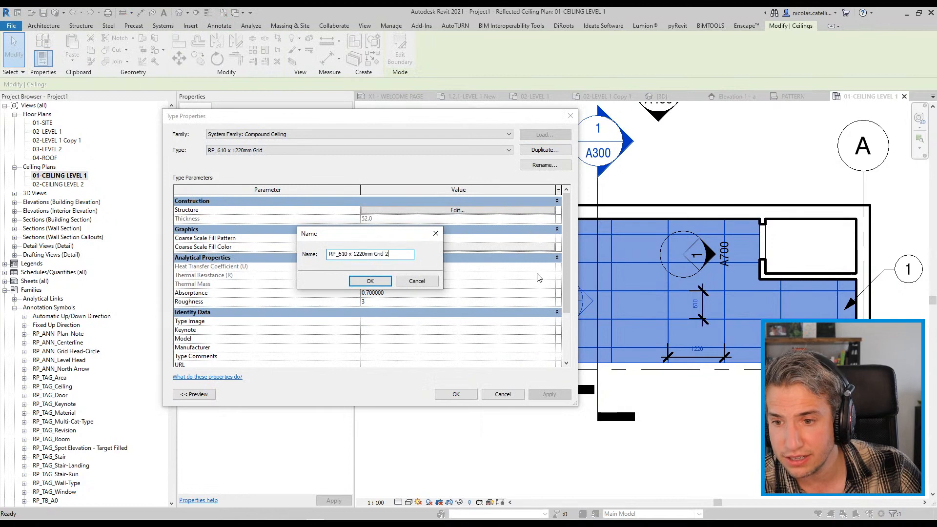
{"action": "key", "text": "BackSpace"}
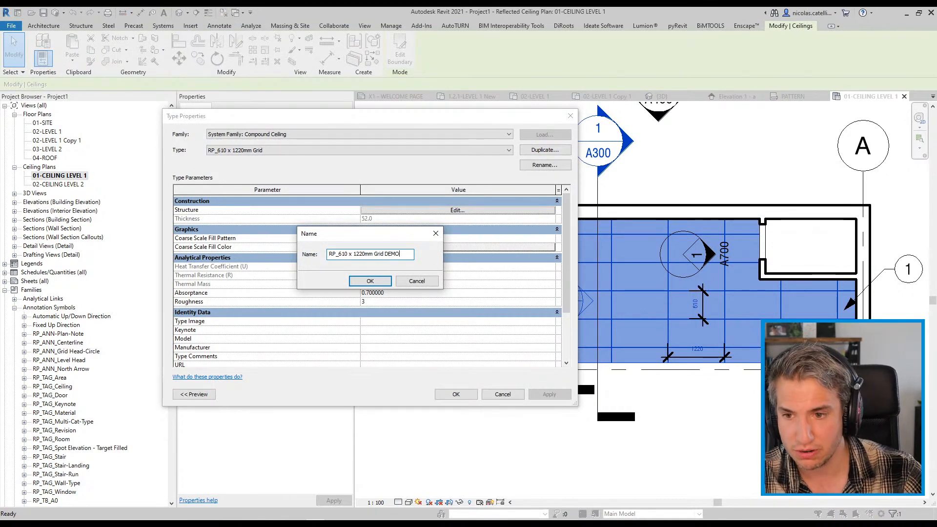
{"action": "key", "text": "Return"}
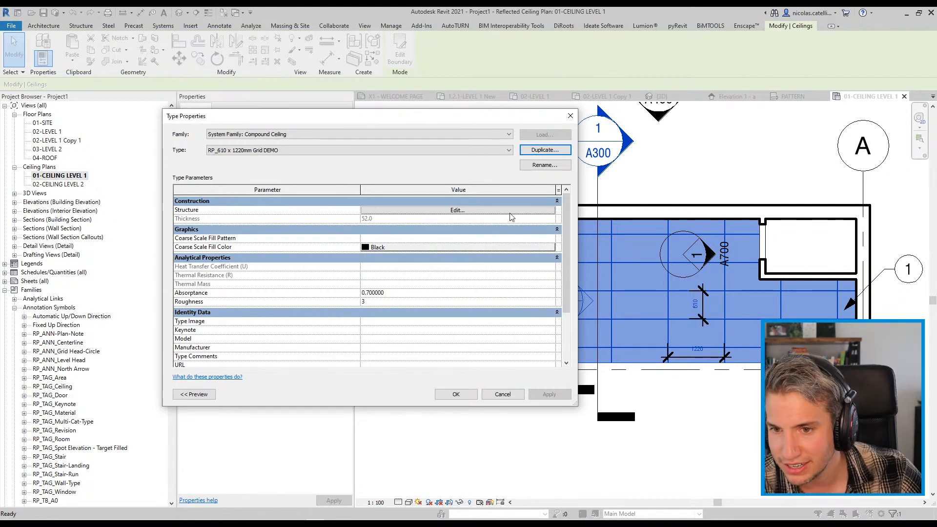
- In the ceiling type's structure, duplicate the Finish 2 layer's material as RP-Ceiling Tiles 610 x 1220 DEMO
{"action": "left_click", "coordinate": [488, 210]}
{"action": "left_click", "coordinate": [383, 227]}
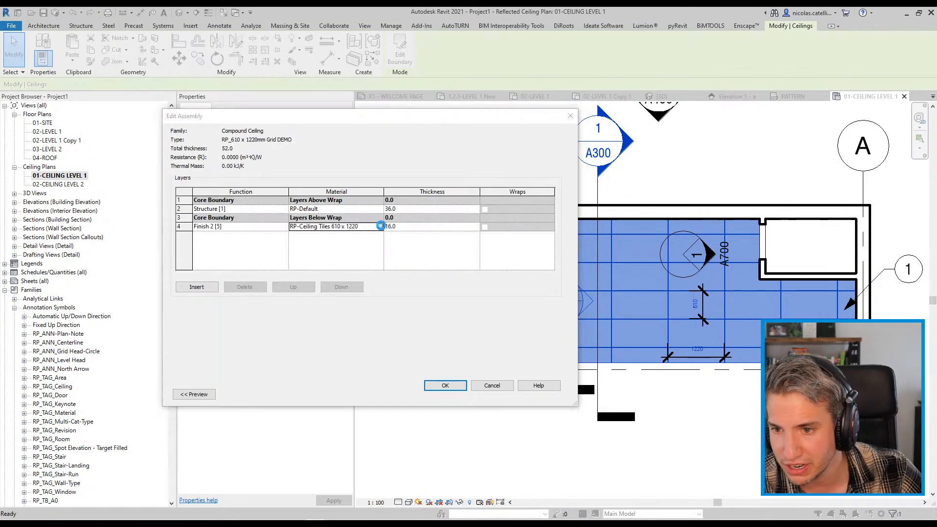
{"action": "left_click", "coordinate": [381, 227]}
{"action": "right_click", "coordinate": [327, 283]}
{"action": "left_click", "coordinate": [353, 299]}
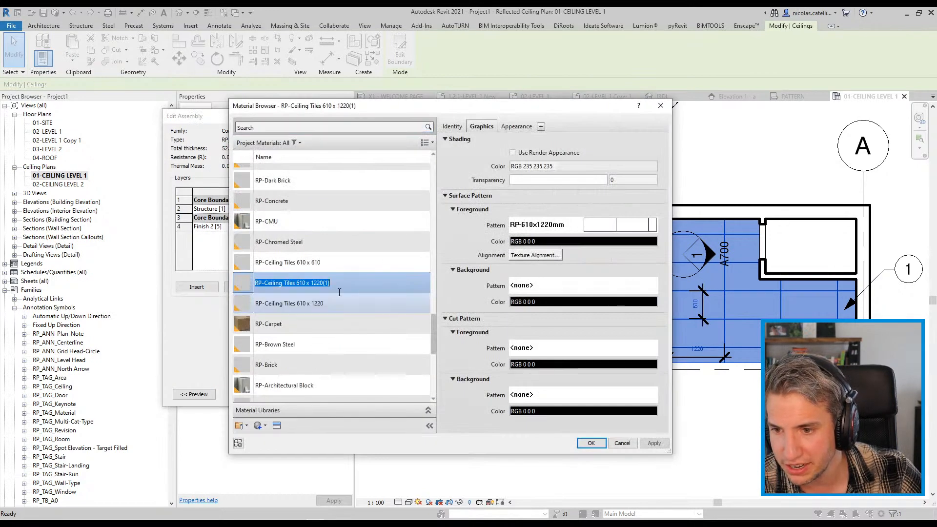
{"action": "left_click_drag", "start_coordinate": [338, 283], "coordinate": [324, 282]}
{"action": "type", "text": "DEMO"}
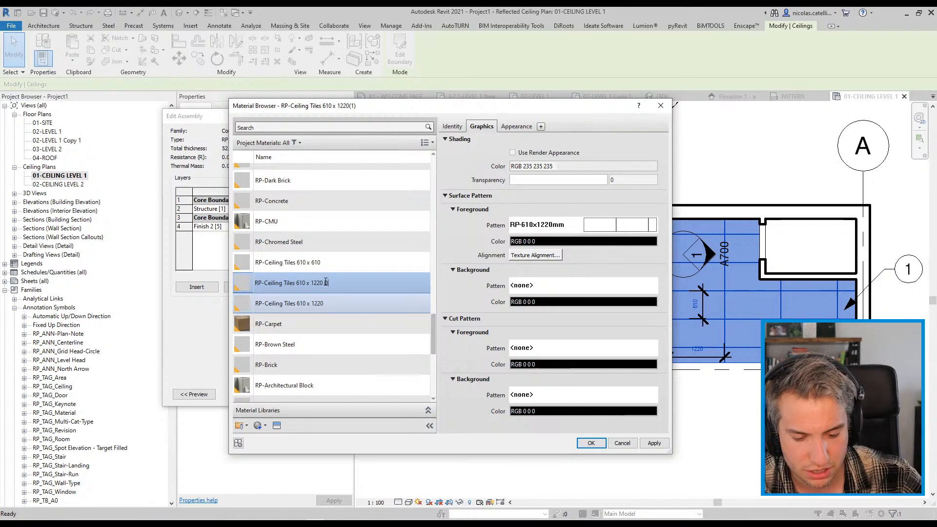
{"action": "key", "text": "Return"}
- Set the new material's foreground surface pattern to the RP LIVE CEILING DEMO model pattern and assign the material to the finish layer
{"action": "left_click", "coordinate": [603, 225]}
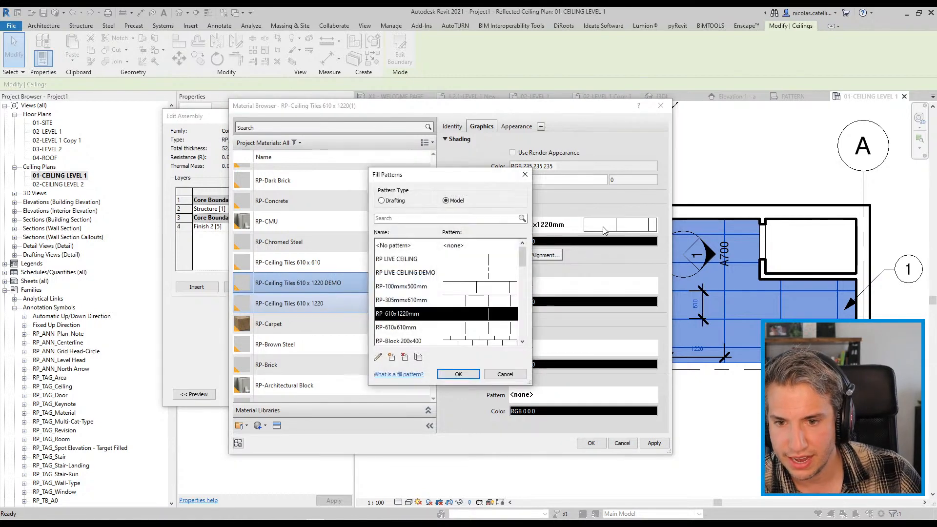
{"action": "left_click", "coordinate": [430, 273]}
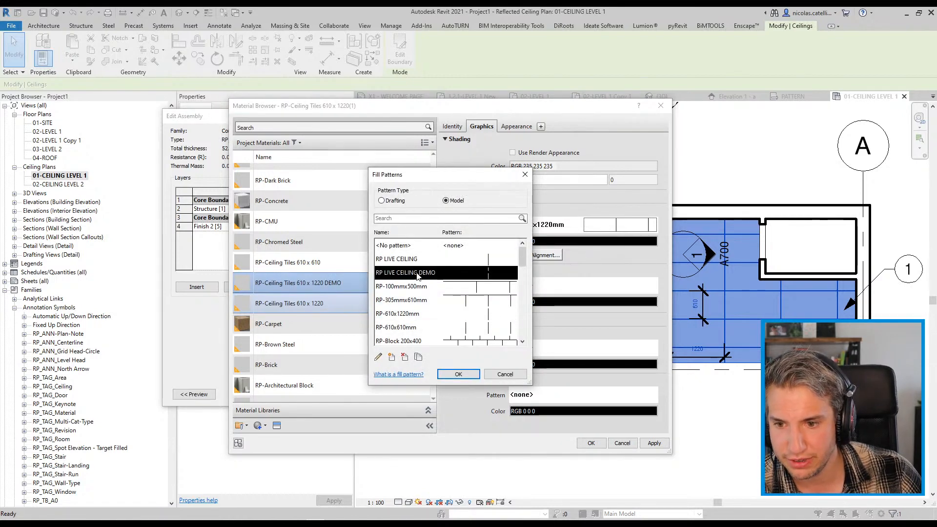
{"action": "left_click", "coordinate": [459, 374]}
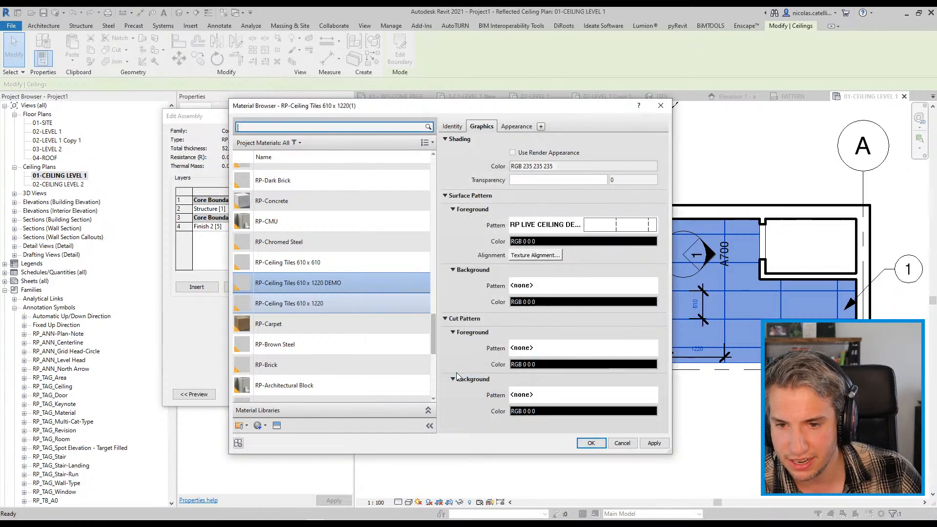
{"action": "left_click", "coordinate": [595, 446]}
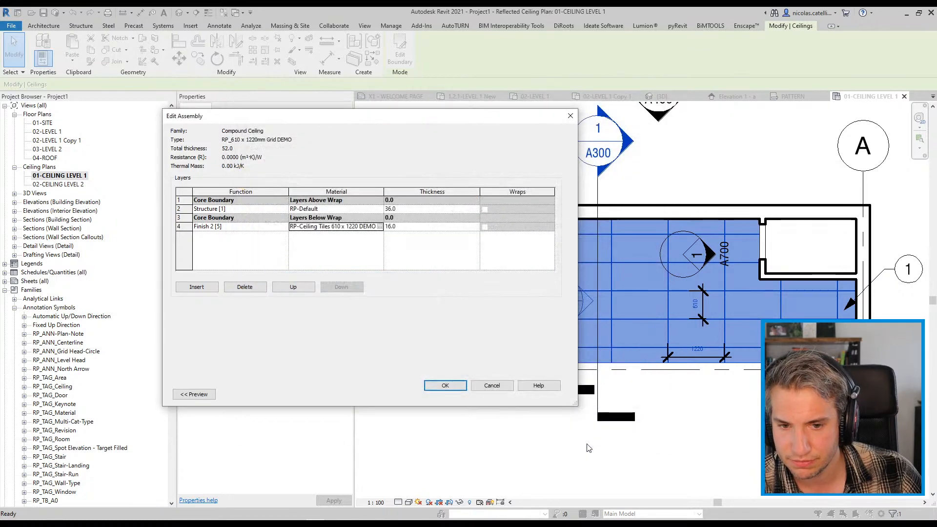
- Apply the edited ceiling assembly and type, removing the broken references of the grid dimension
{"action": "left_click", "coordinate": [445, 387]}
{"action": "left_click", "coordinate": [446, 390]}
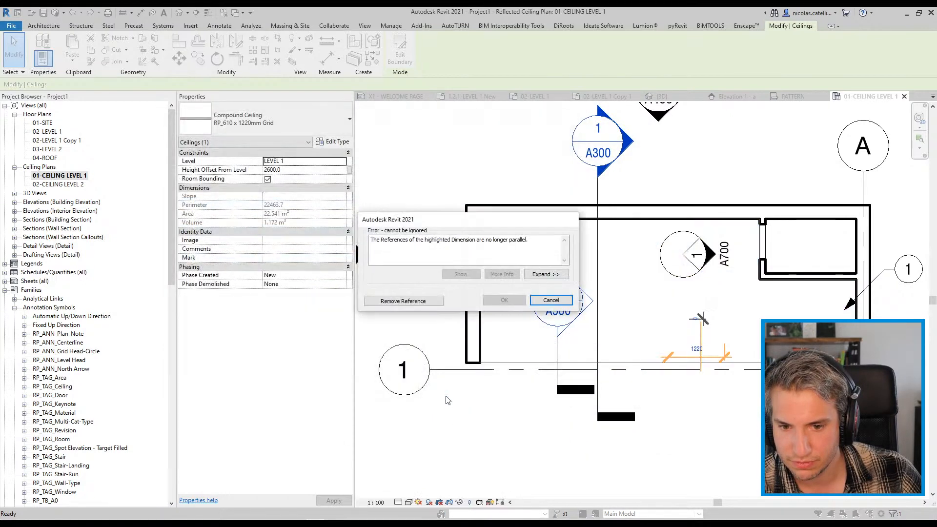
{"action": "left_click", "coordinate": [402, 299]}
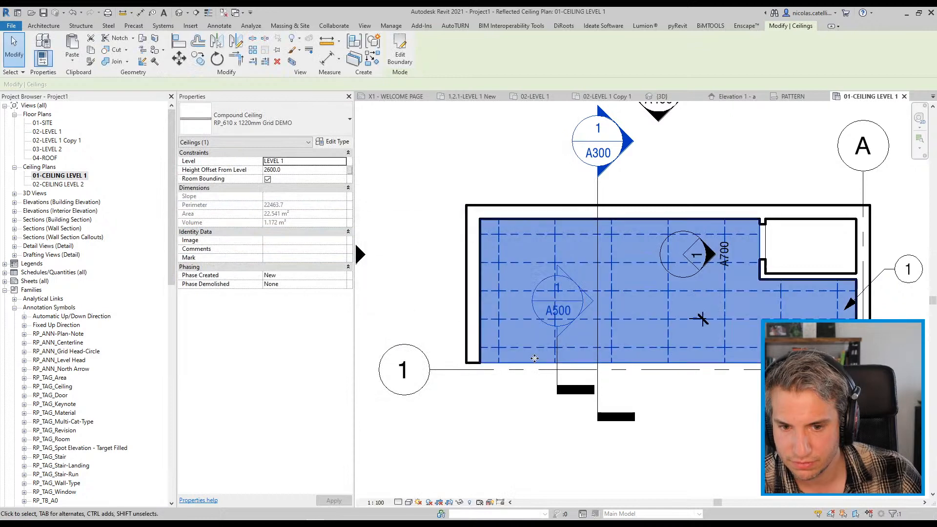
{"action": "key", "text": "Escape"}
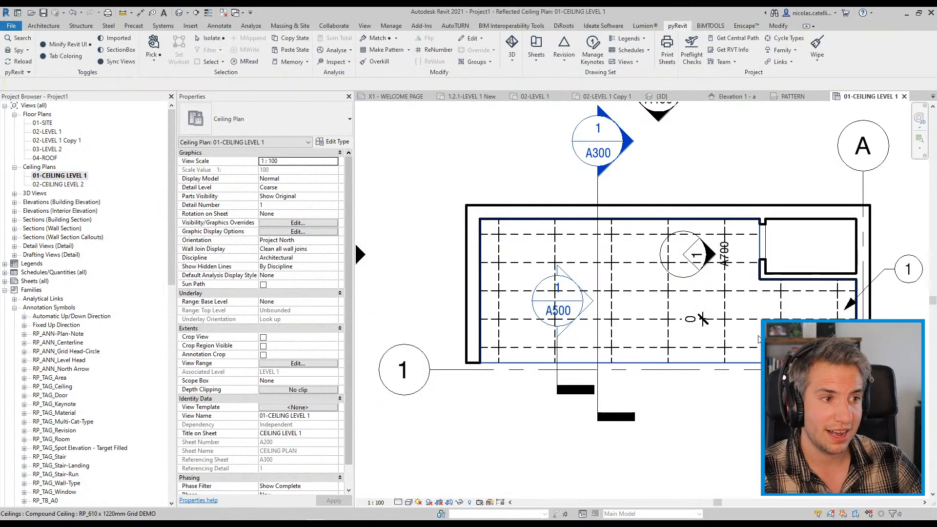
- Set the dashed-grid ceiling's Phase Created to Existing and its Phase Demolished to New
{"action": "left_click", "coordinate": [759, 339]}
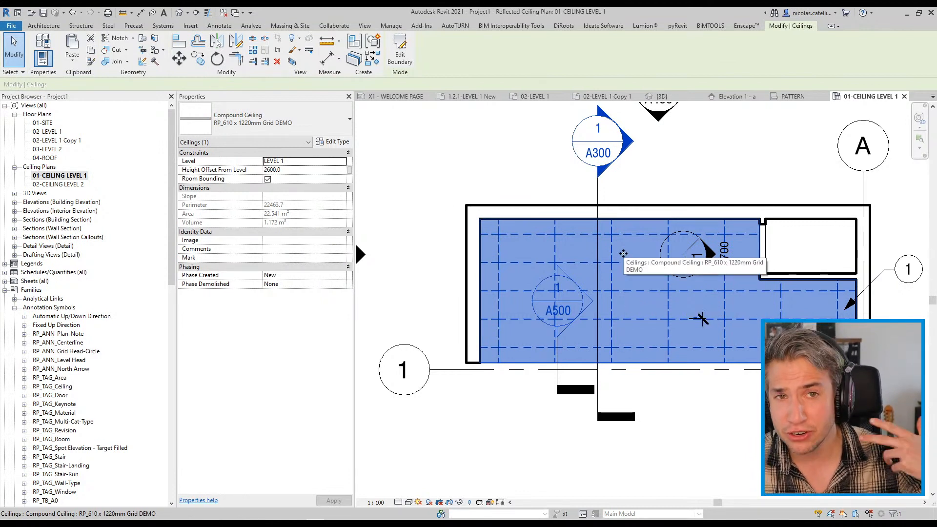
{"action": "left_click", "coordinate": [344, 275]}
{"action": "left_click", "coordinate": [321, 286]}
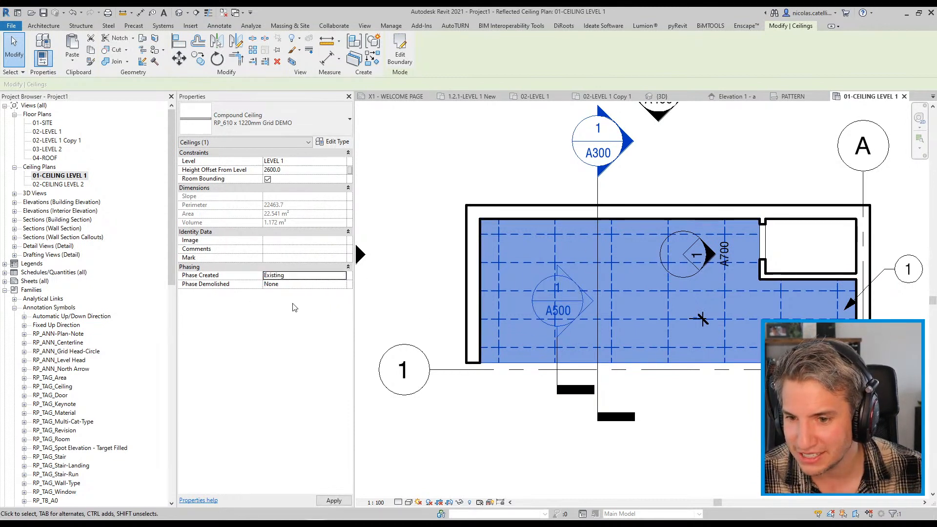
{"action": "left_click", "coordinate": [344, 284]}
{"action": "left_click", "coordinate": [304, 309]}
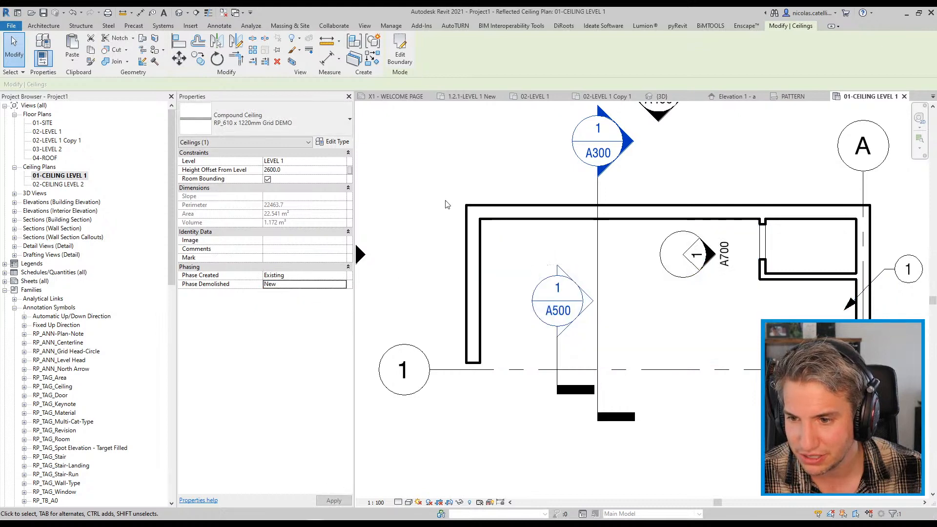
{"action": "left_click", "coordinate": [447, 204]}
- Duplicate the 02-LEVEL 1 floor plan view without detailing
{"action": "left_click", "coordinate": [54, 133]}
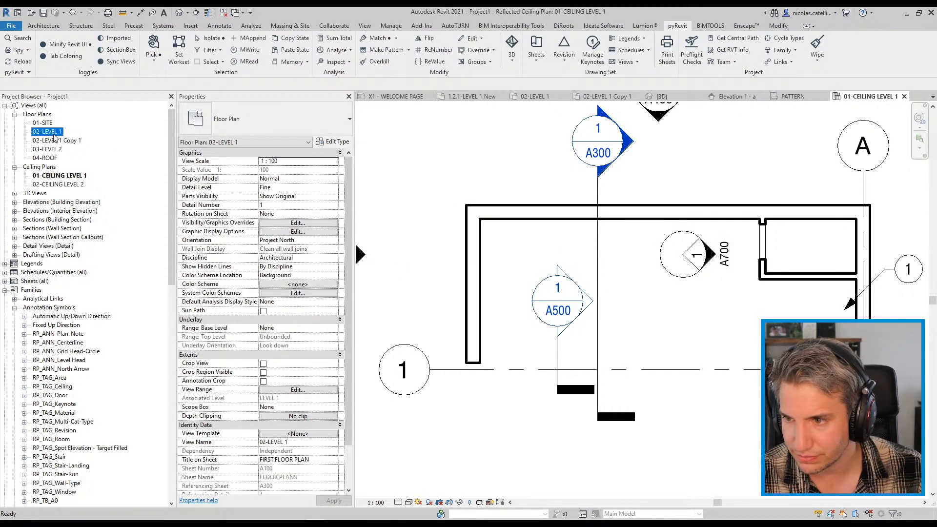
{"action": "right_click", "coordinate": [54, 136]}
{"action": "mouse_move", "coordinate": [149, 215]}
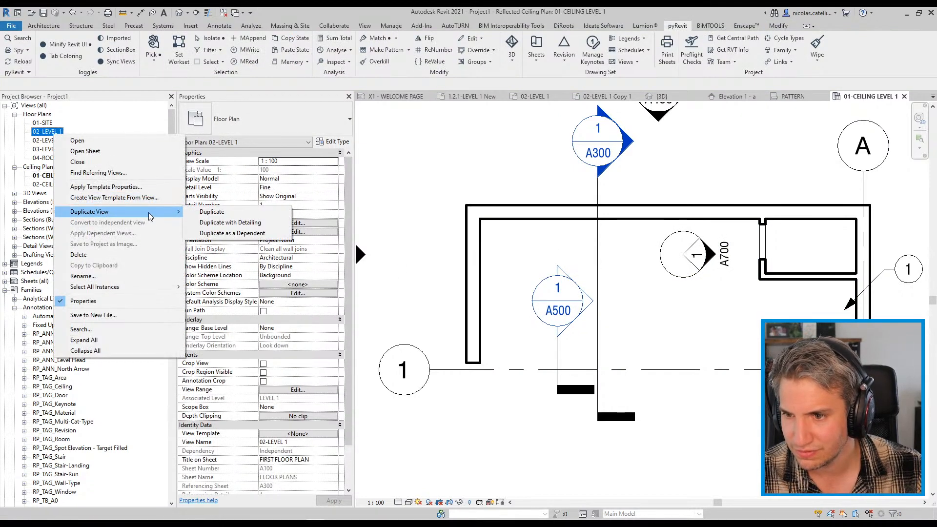
{"action": "left_click", "coordinate": [214, 212]}
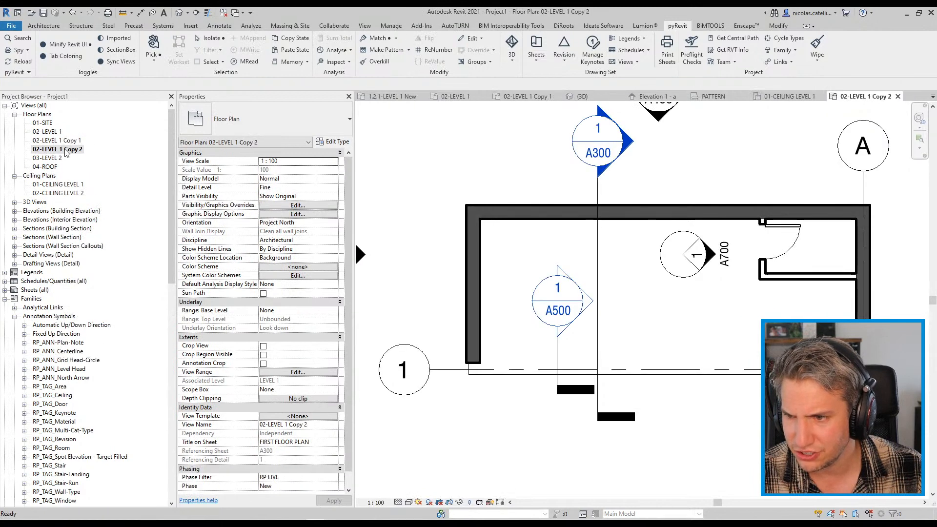
- Rename the duplicated floor plan view as 02-LEVEL 1 DEMO
{"action": "right_click", "coordinate": [67, 152]}
{"action": "left_click", "coordinate": [93, 291]}
{"action": "left_click_drag", "start_coordinate": [66, 150], "coordinate": [138, 149]}
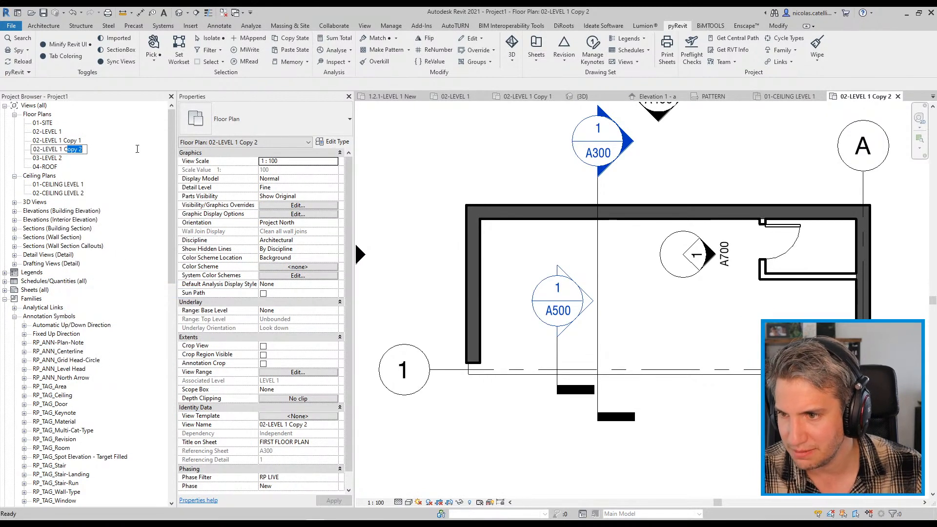
{"action": "key", "text": "BackSpace"}
{"action": "key", "text": "BackSpace"}
{"action": "type", "text": "DEMO"}
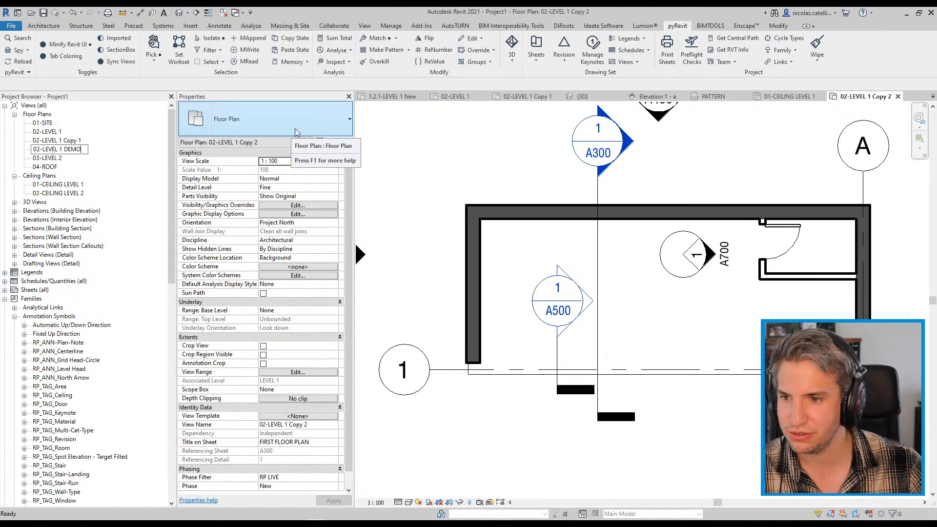
- Rename the copied floor plan to 02-LEVEL 1 DEMO and set its phase filter to Show Previous + Demo
{"action": "key", "text": "Return"}
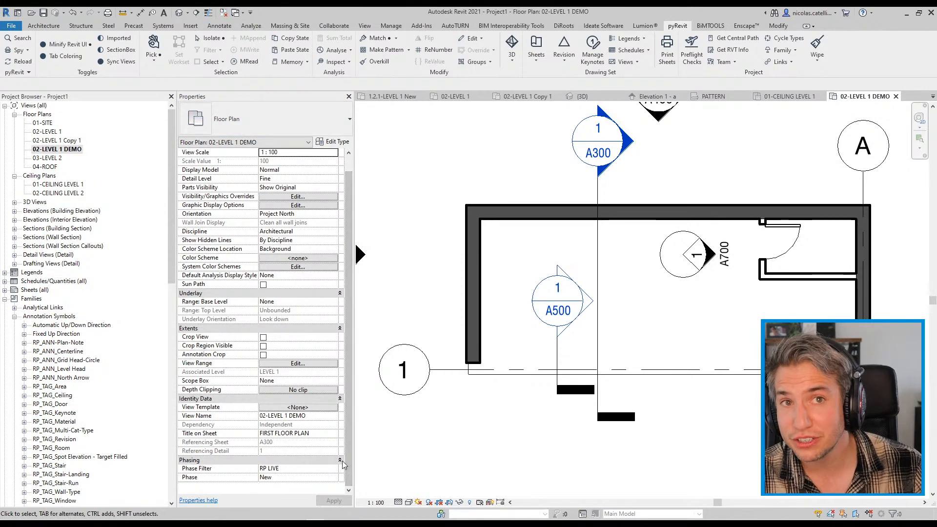
{"action": "left_click", "coordinate": [327, 468]}
{"action": "left_click", "coordinate": [328, 469]}
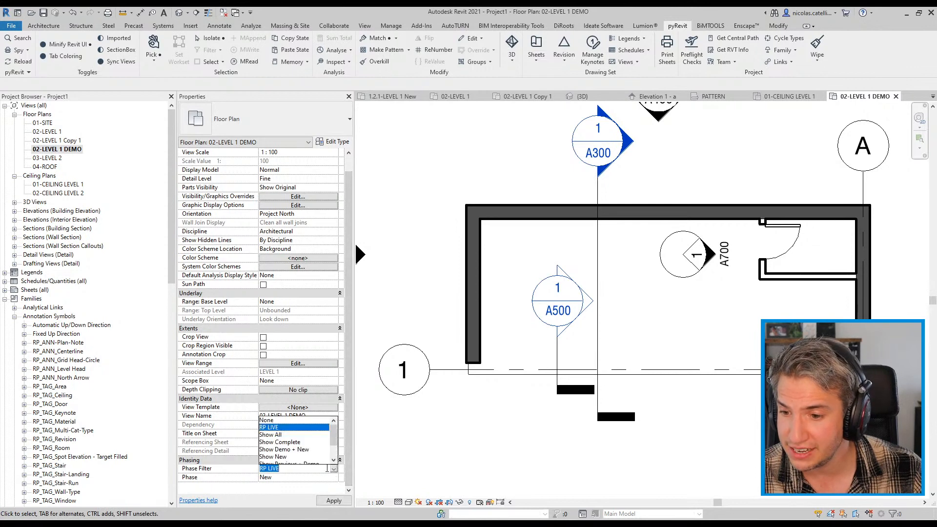
{"action": "scroll", "coordinate": [302, 449], "scroll_direction": "down", "scroll_amount": 2}
{"action": "left_click", "coordinate": [295, 443]}
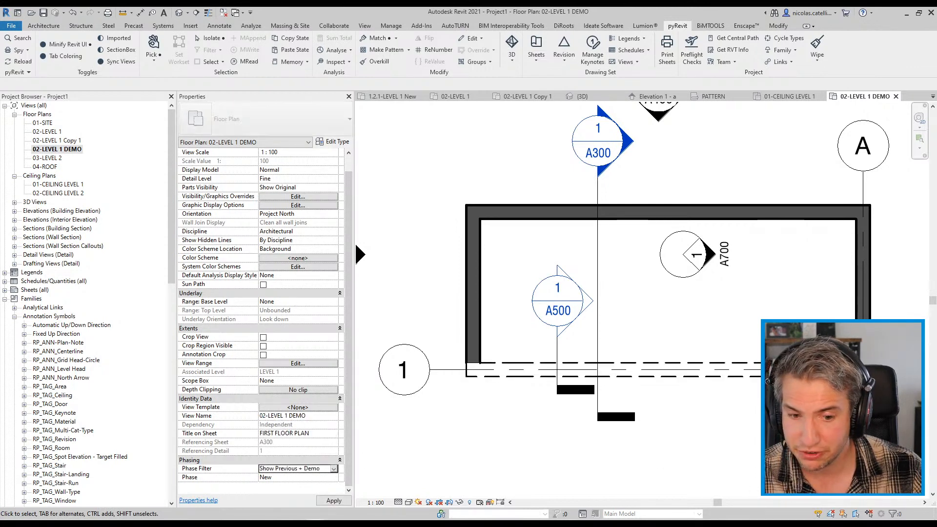
{"action": "scroll", "coordinate": [624, 371], "scroll_direction": "down", "scroll_amount": 2}
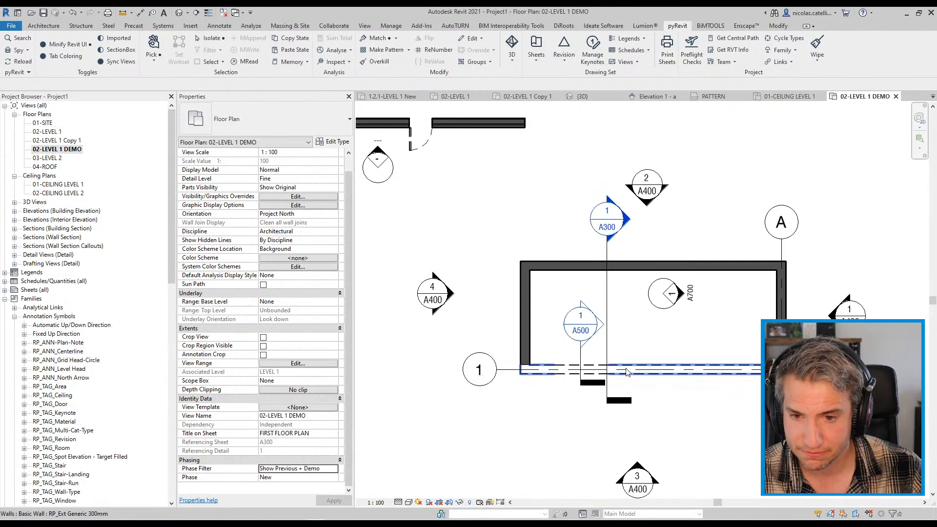
- Open the 01-CEILING LEVEL 1 ceiling plan and set its phase filter to Show Previous + Demo
{"action": "double_click", "coordinate": [58, 185]}
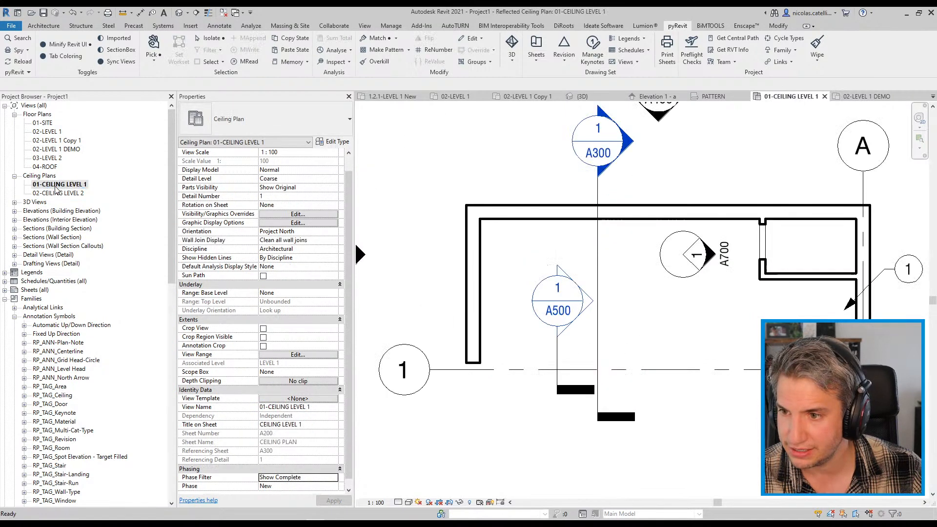
{"action": "left_click", "coordinate": [335, 469]}
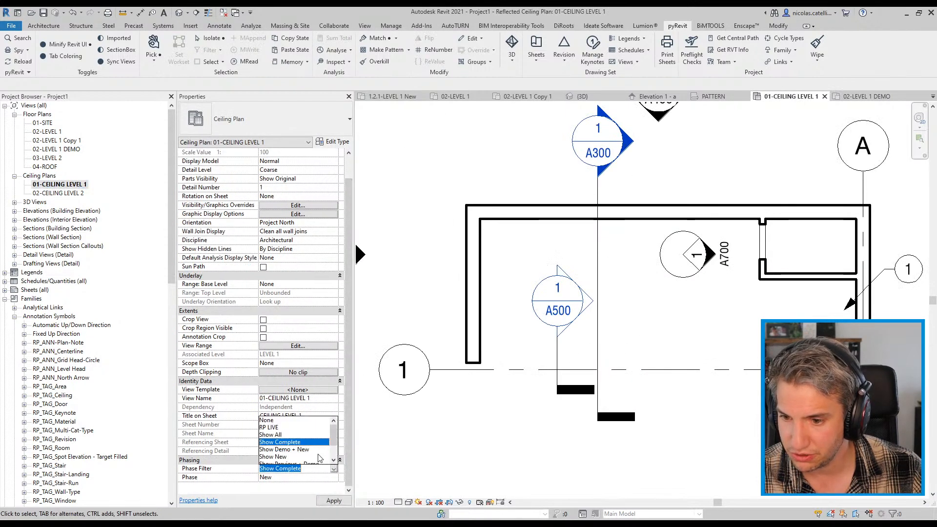
{"action": "left_click", "coordinate": [298, 447]}
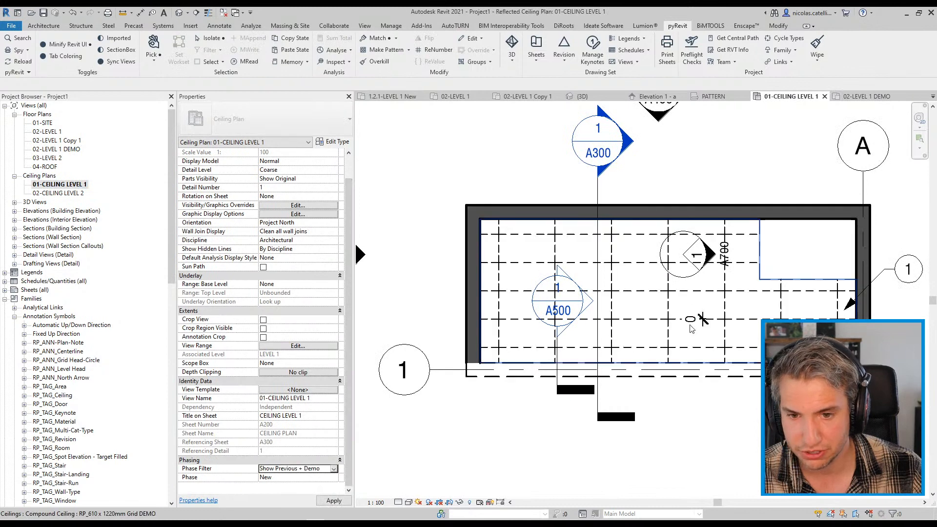
{"action": "left_click", "coordinate": [702, 319]}
{"action": "left_click", "coordinate": [719, 433]}
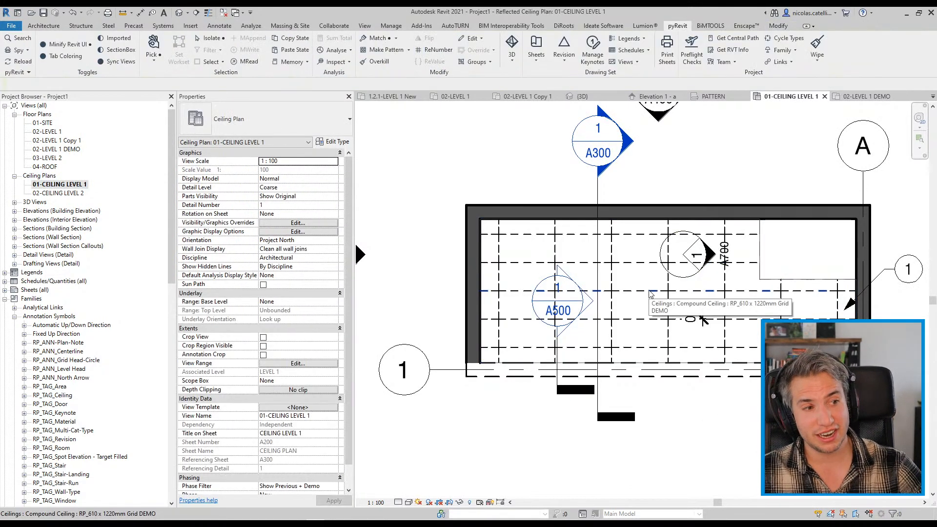
- Set the ceiling plan's phase filter to Show Complete
{"action": "scroll", "coordinate": [323, 439], "scroll_direction": "down", "scroll_amount": 1}
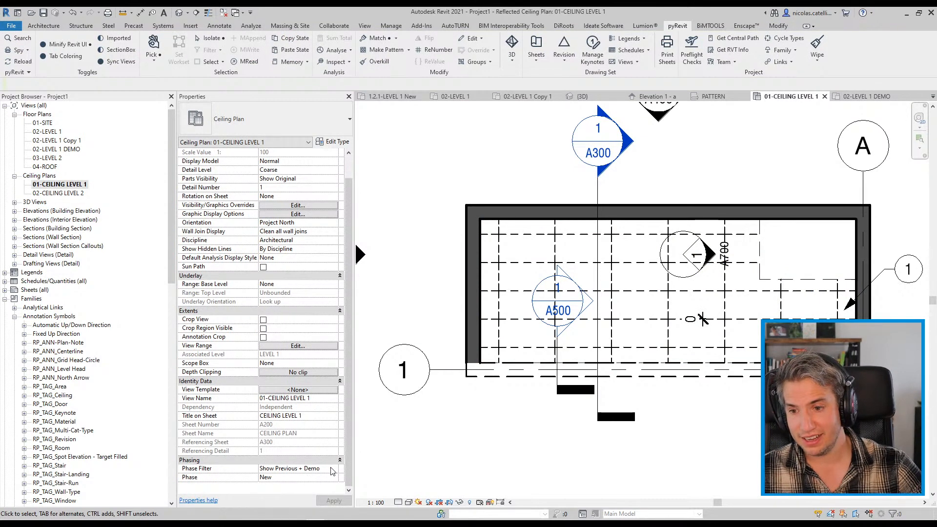
{"action": "left_click", "coordinate": [334, 469]}
{"action": "left_click", "coordinate": [279, 434]}
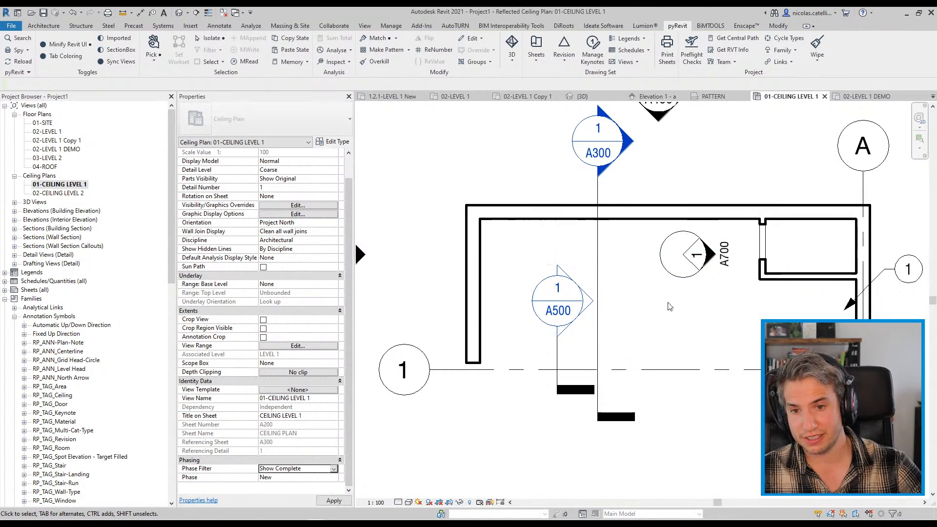
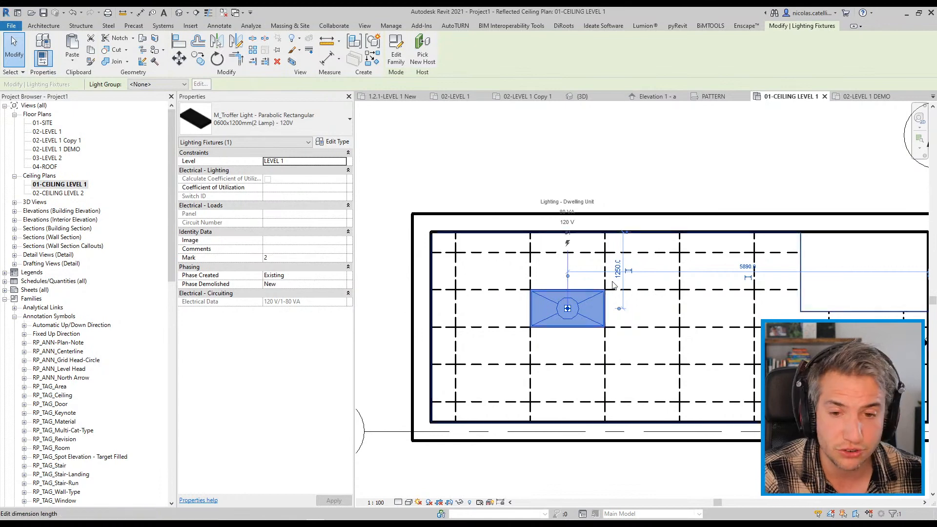
- Inspect the troffer light fixture in the ceiling grid and its phase created and demolished properties
{"action": "left_click", "coordinate": [440, 177]}
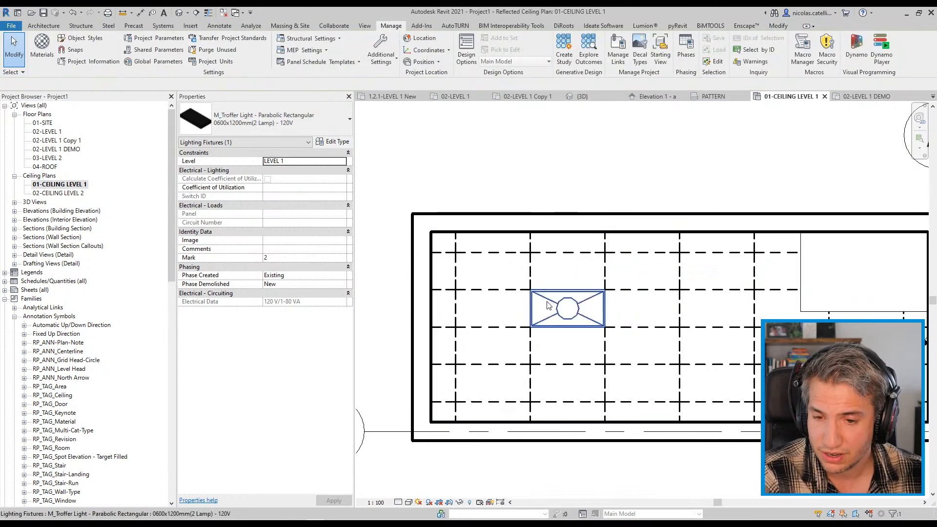
{"action": "scroll", "coordinate": [551, 315], "scroll_direction": "up", "scroll_amount": 3}
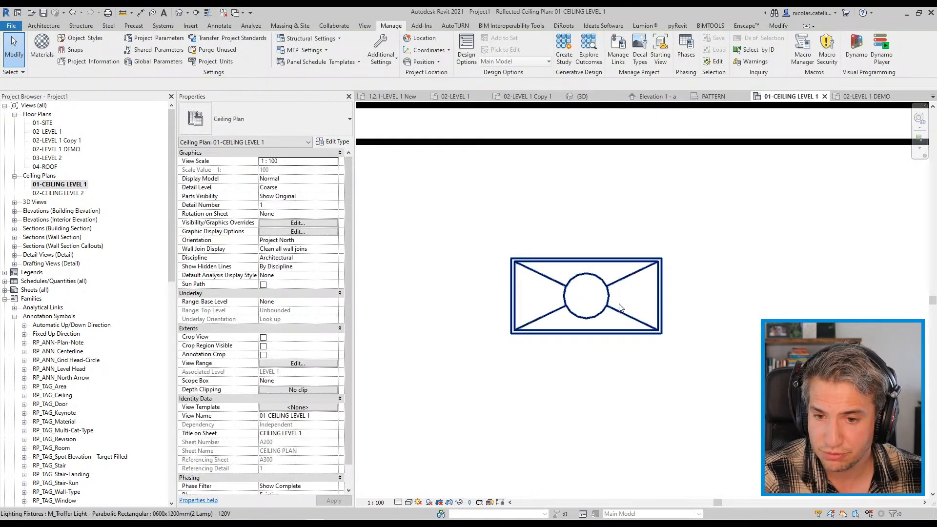
{"action": "left_click", "coordinate": [590, 284]}
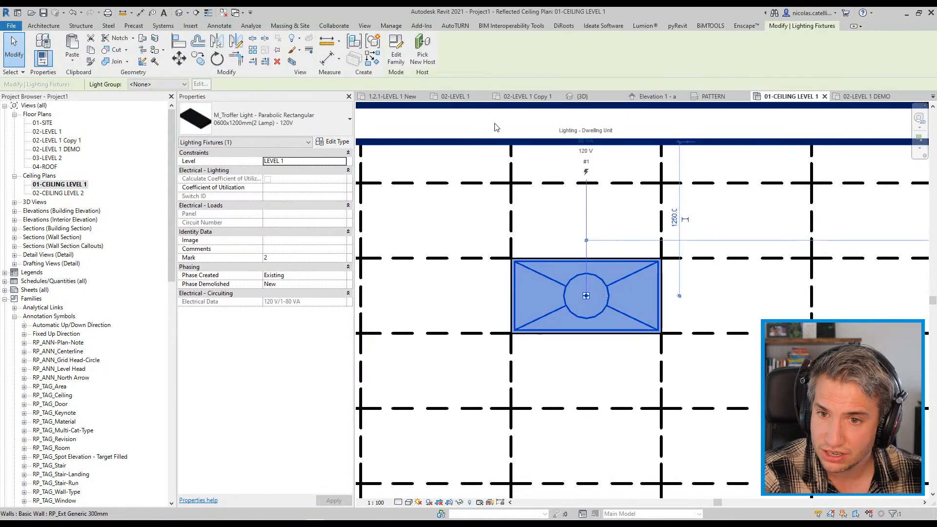
{"action": "scroll", "coordinate": [593, 192], "scroll_direction": "down", "scroll_amount": 3}
{"action": "left_click", "coordinate": [596, 192]}
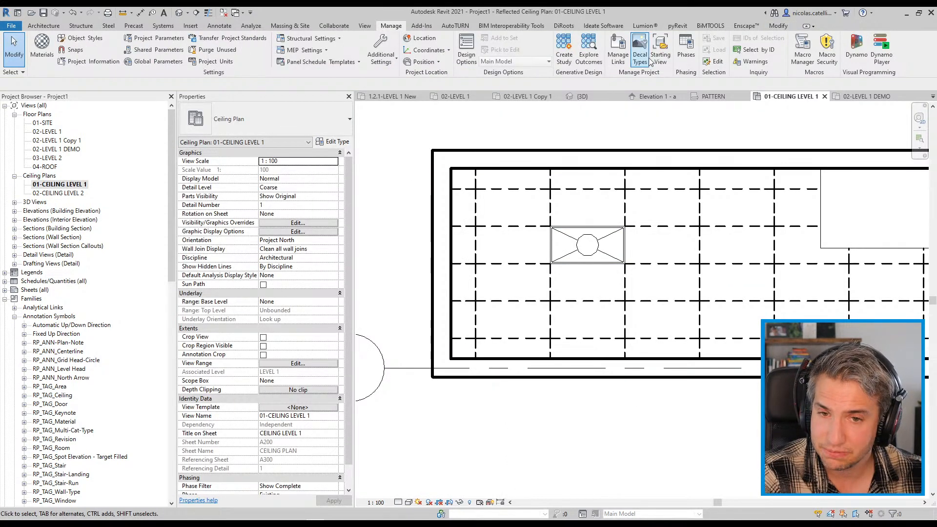
- Review the projection line graphics override for the Demolished status in the project's phasing settings
{"action": "left_click", "coordinate": [687, 51]}
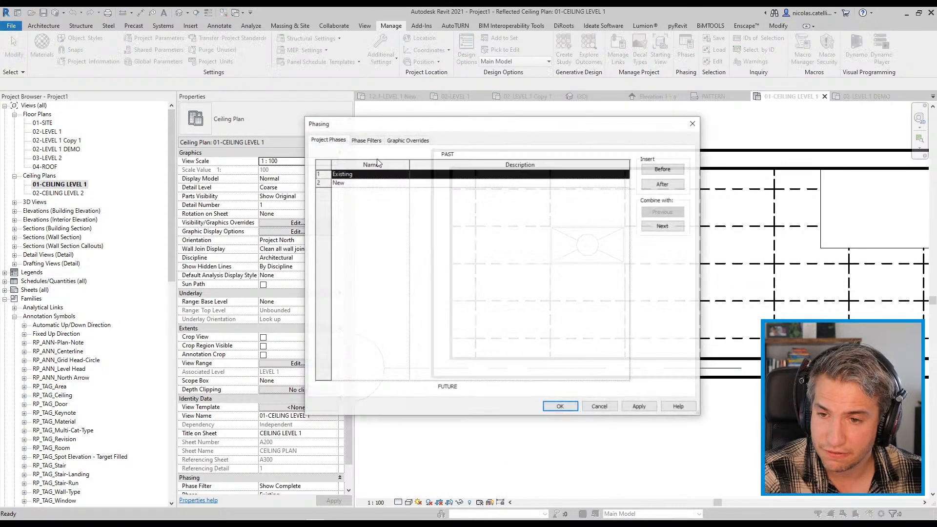
{"action": "left_click", "coordinate": [408, 141]}
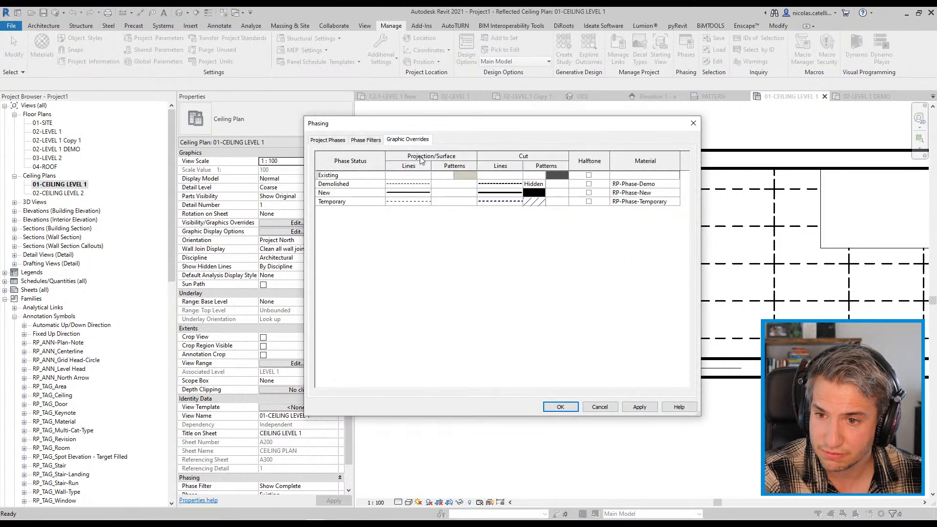
{"action": "left_click", "coordinate": [414, 186]}
{"action": "left_click", "coordinate": [414, 186]}
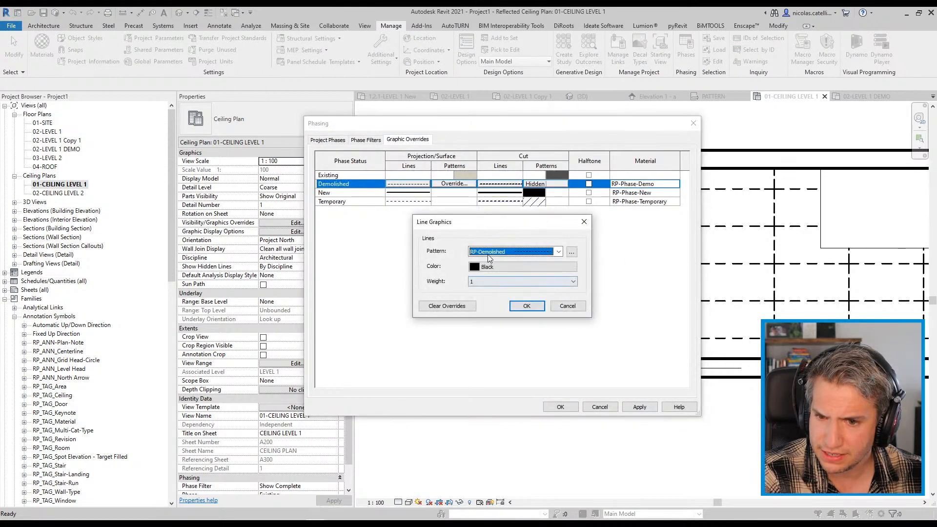
{"action": "left_click", "coordinate": [527, 306]}
{"action": "left_click", "coordinate": [560, 407]}
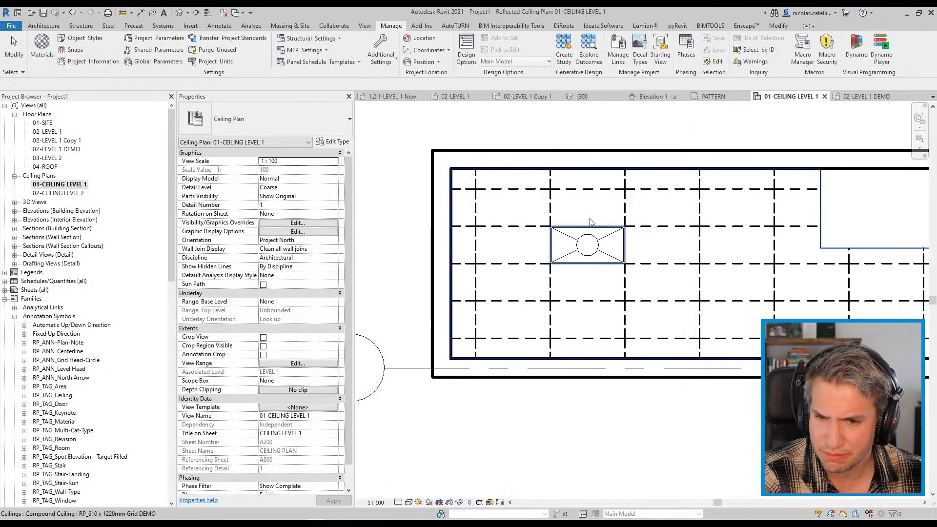
- Recheck the phasing properties of the troffer light against how it displays in the ceiling plan
{"action": "left_click", "coordinate": [605, 257]}
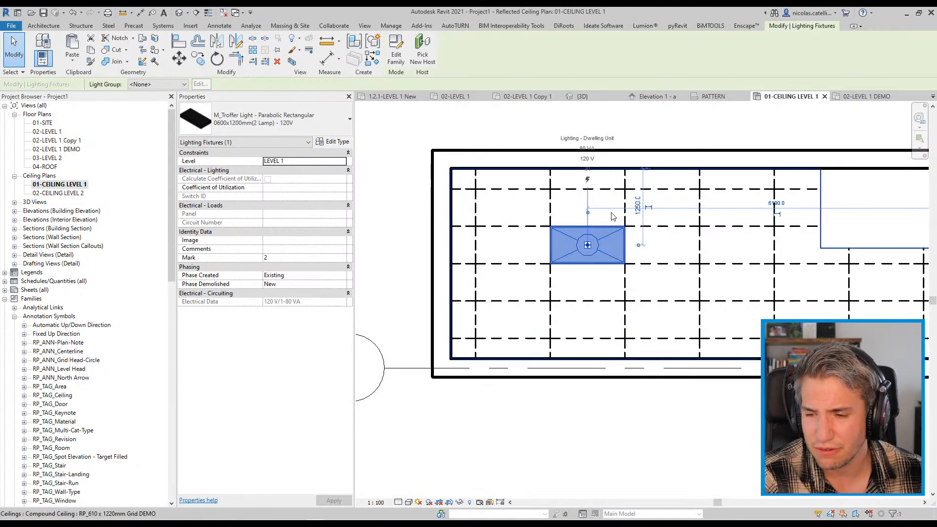
{"action": "key", "text": "Escape"}
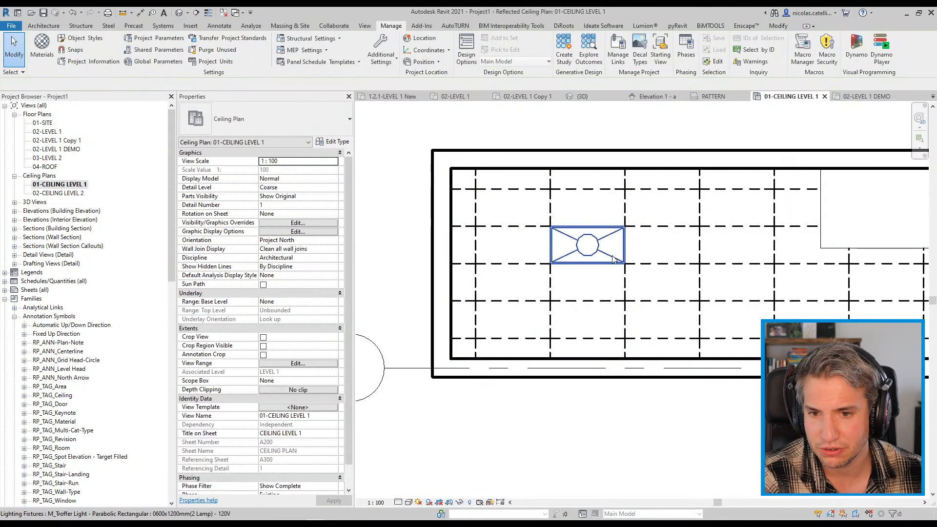
{"action": "middle_click_drag", "start_coordinate": [614, 258], "coordinate": [567, 269]}
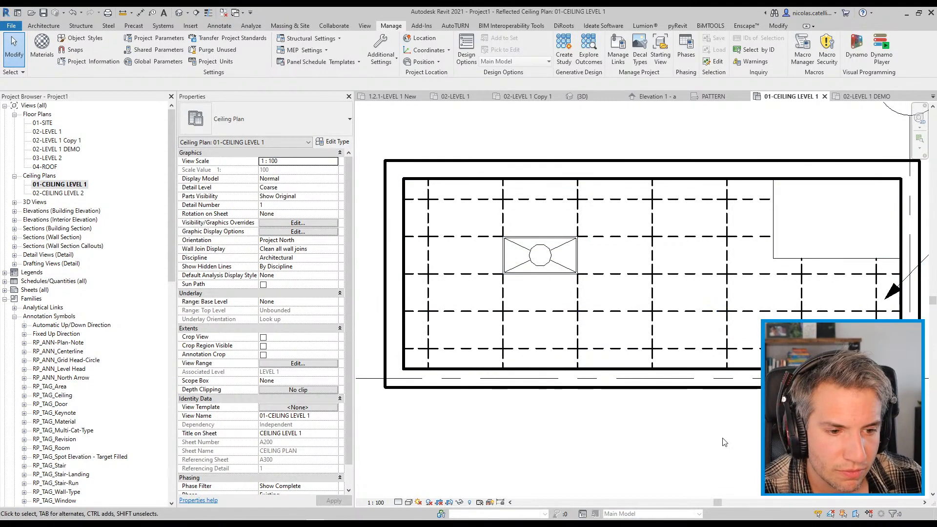
- Switch to the RP-LIVE-006-PHASES-Presentation PDF and read the Groups and Phases page, then return to Revit
{"action": "key", "text": "alt+Tab"}
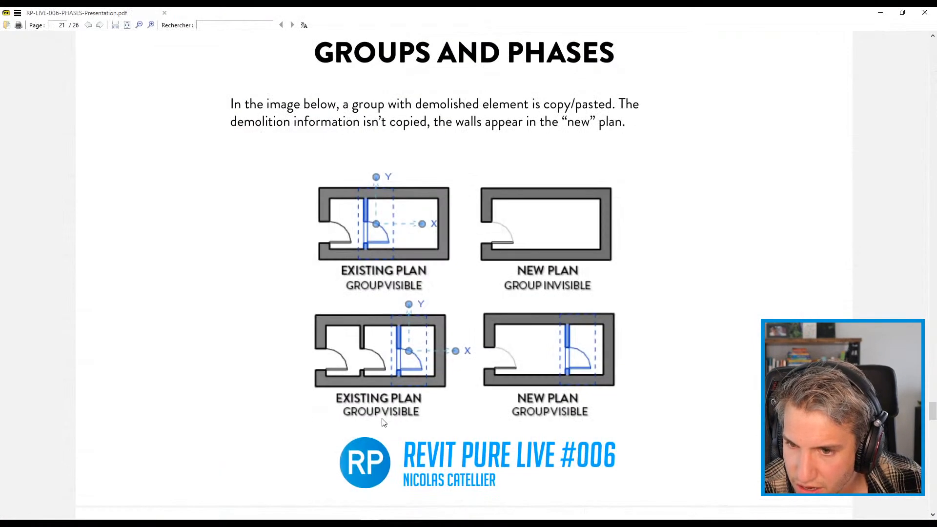
{"action": "scroll", "coordinate": [383, 423], "scroll_direction": "up", "scroll_amount": 2}
{"action": "scroll", "coordinate": [381, 439], "scroll_direction": "down", "scroll_amount": 3}
{"action": "scroll", "coordinate": [371, 455], "scroll_direction": "up", "scroll_amount": 1}
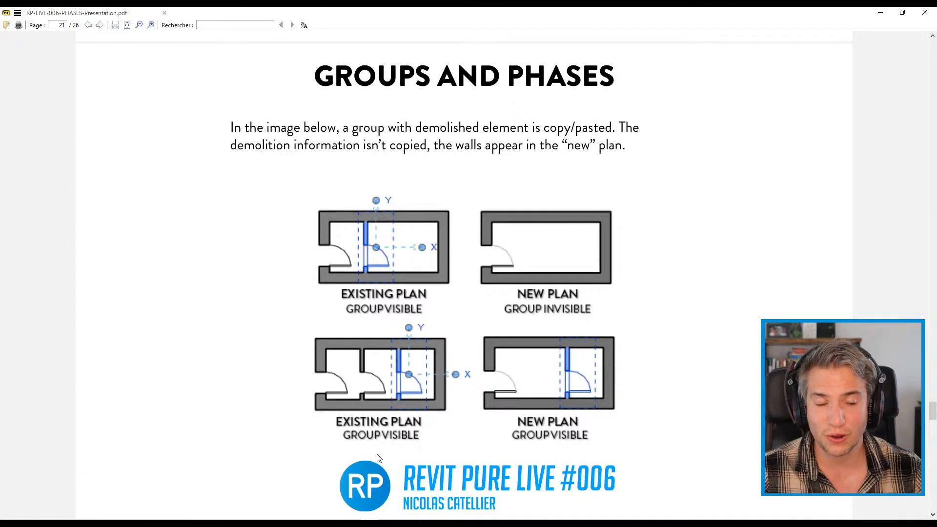
{"action": "left_click", "coordinate": [880, 13]}
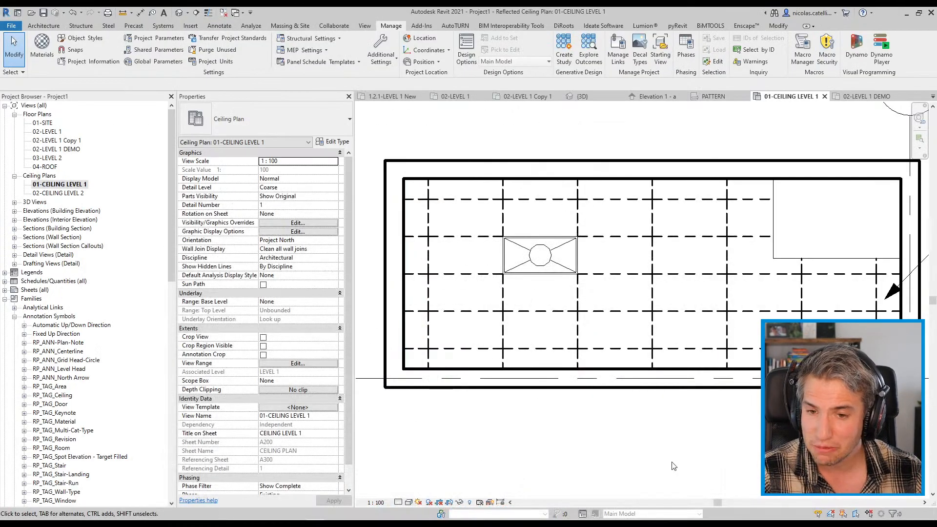
- In the 02-LEVEL 1 floor plan, draw a small rectangular enclosure of RP_Ext Generic 300mm walls above the straight wall segments
{"action": "scroll", "coordinate": [672, 466], "scroll_direction": "down", "scroll_amount": 5}
{"action": "double_click", "coordinate": [46, 131]}
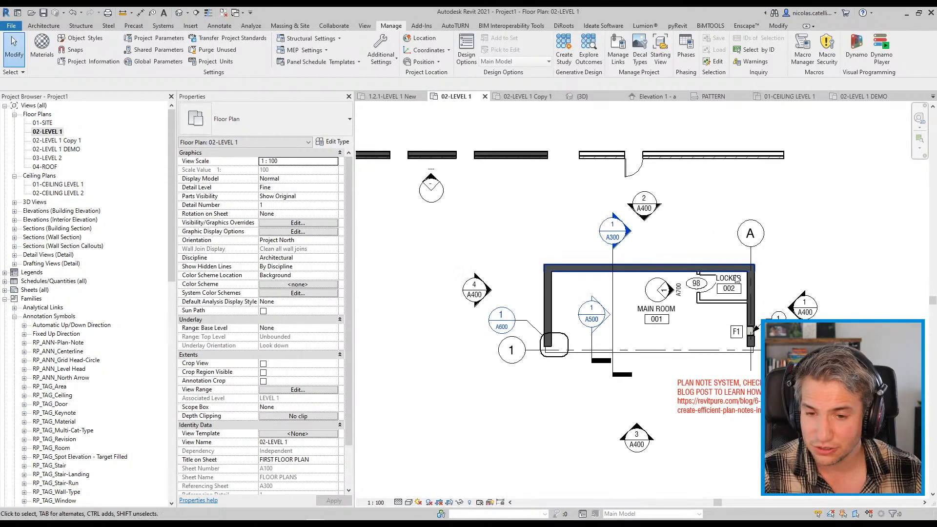
{"action": "scroll", "coordinate": [738, 278], "scroll_direction": "down", "scroll_amount": 3}
{"action": "left_click", "coordinate": [620, 245]}
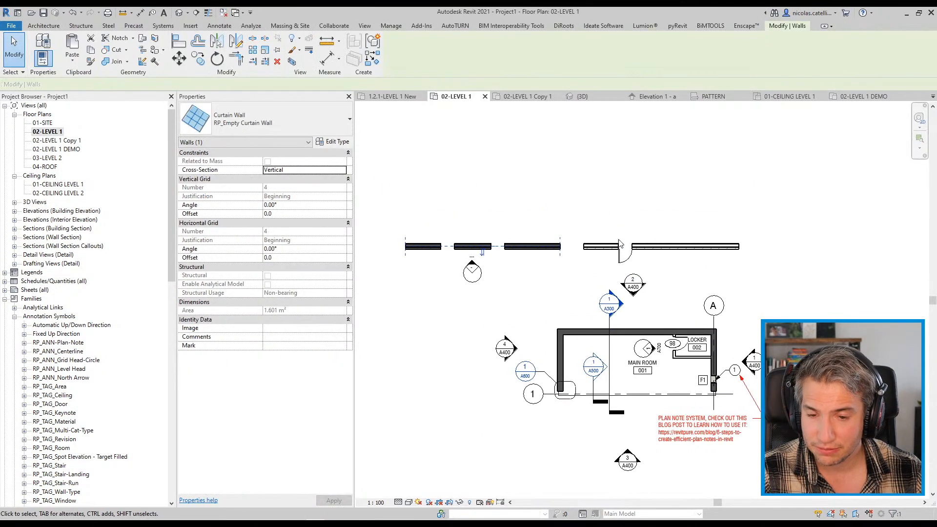
{"action": "key", "text": "w"}
{"action": "key", "text": "a"}
{"action": "left_click", "coordinate": [404, 41]}
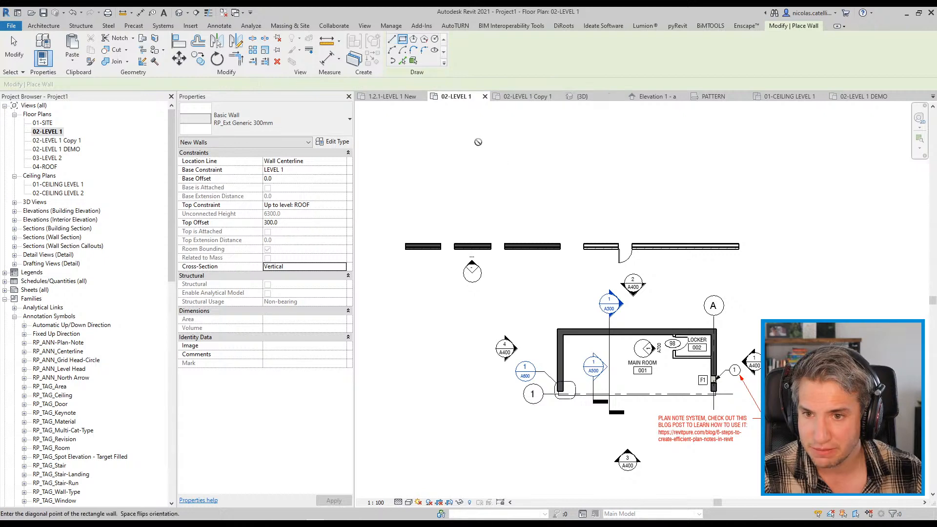
{"action": "left_click", "coordinate": [476, 140]}
{"action": "left_click", "coordinate": [520, 183]}
{"action": "key", "text": "Escape"}
- Place a door midway along the upper wall of the small rectangular enclosure
{"action": "key", "text": "d"}
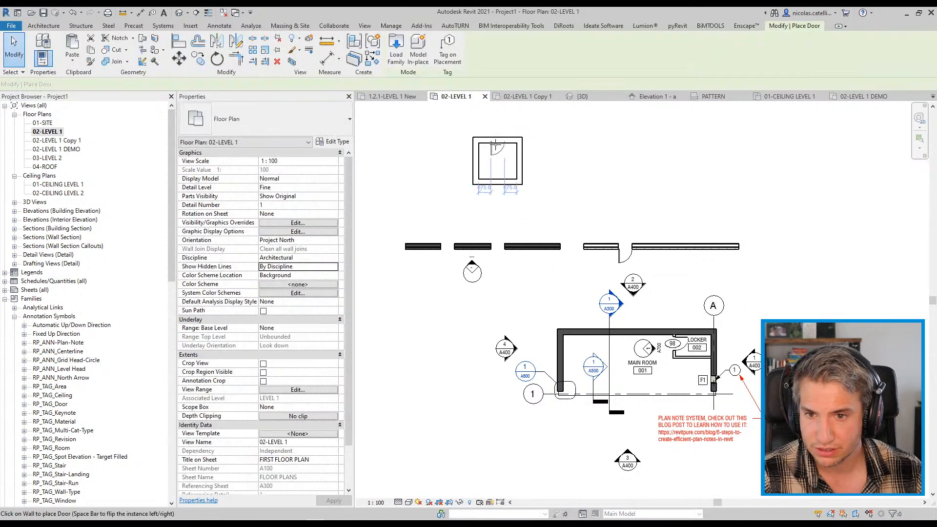
{"action": "key", "text": "r"}
{"action": "left_click", "coordinate": [498, 142]}
{"action": "key", "text": "Escape"}
- Set Phase Created to Existing for the enclosure's four walls and door
{"action": "left_click_drag", "start_coordinate": [454, 126], "coordinate": [559, 209]}
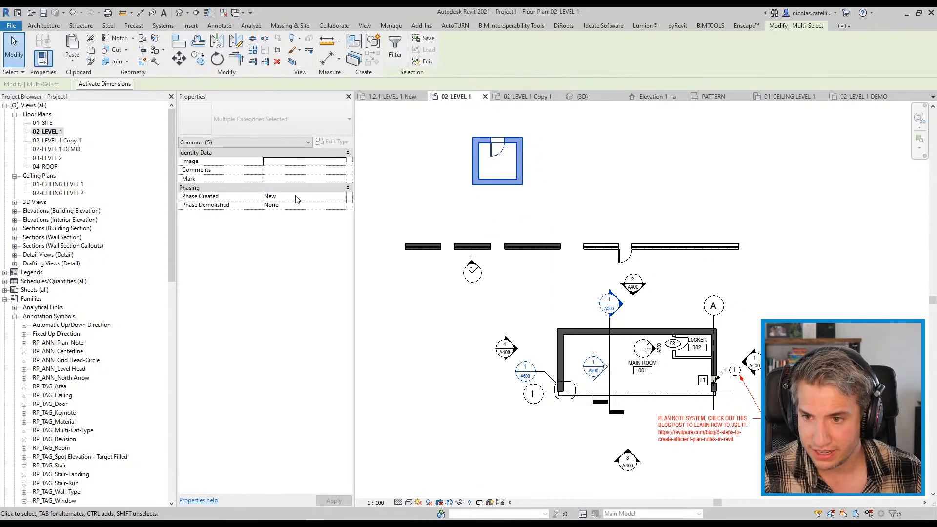
{"action": "left_click", "coordinate": [345, 198]}
{"action": "left_click", "coordinate": [288, 210]}
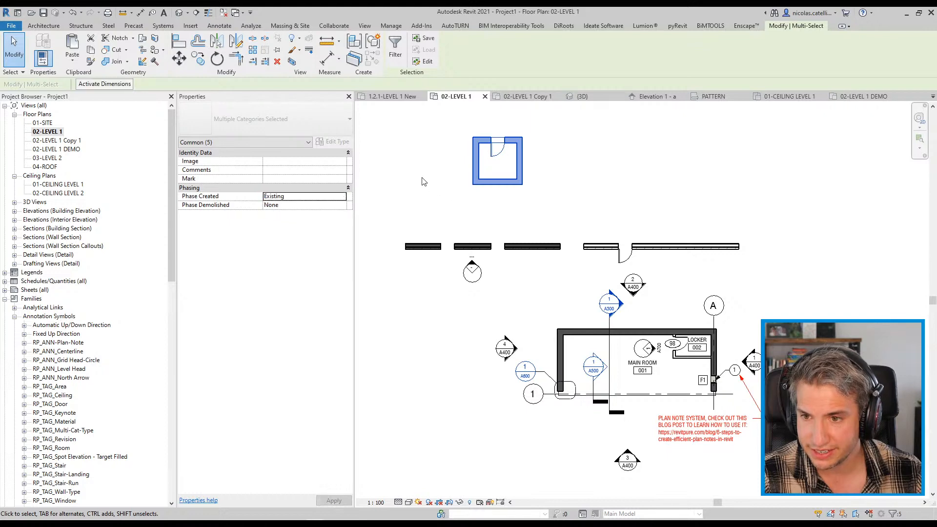
{"action": "left_click", "coordinate": [430, 169]}
- Combine the enclosure's walls and door into a model group named RP LIVE
{"action": "middle_click_drag", "start_coordinate": [431, 169], "coordinate": [473, 264]}
{"action": "scroll", "coordinate": [518, 274], "scroll_direction": "up", "scroll_amount": 2}
{"action": "left_click_drag", "start_coordinate": [433, 174], "coordinate": [632, 311]}
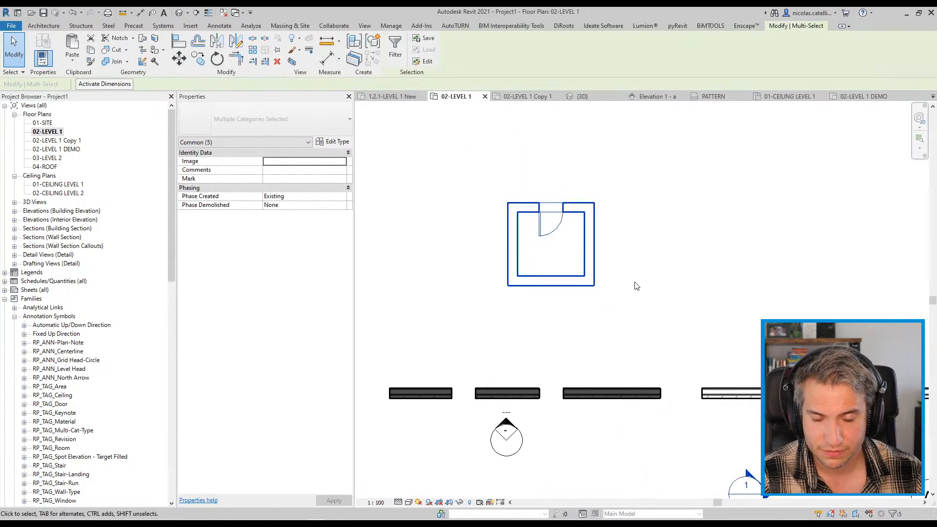
{"action": "left_click", "coordinate": [374, 45]}
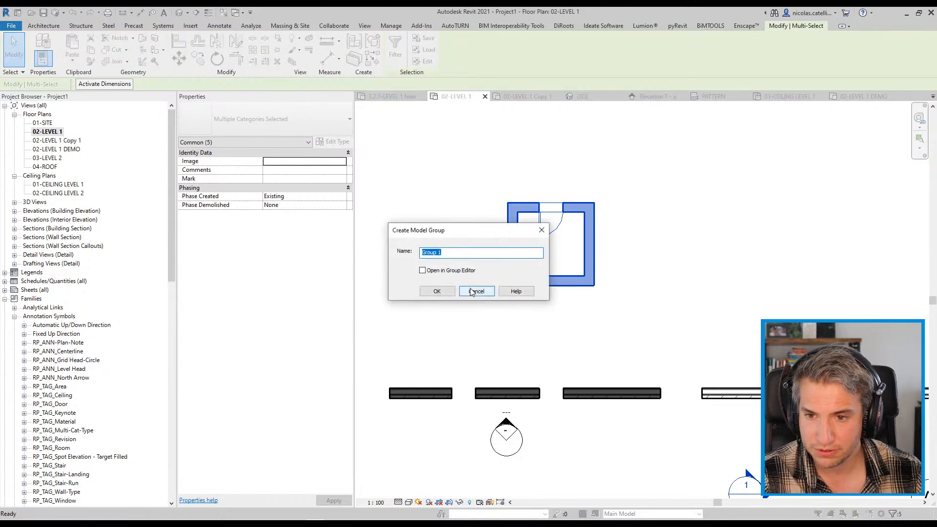
{"action": "type", "text": "RP LIVE"}
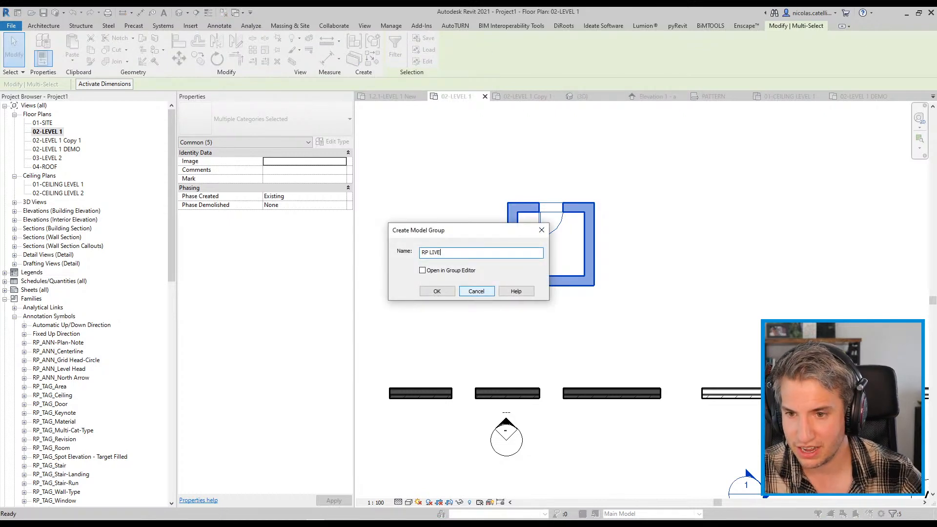
{"action": "key", "text": "Return"}
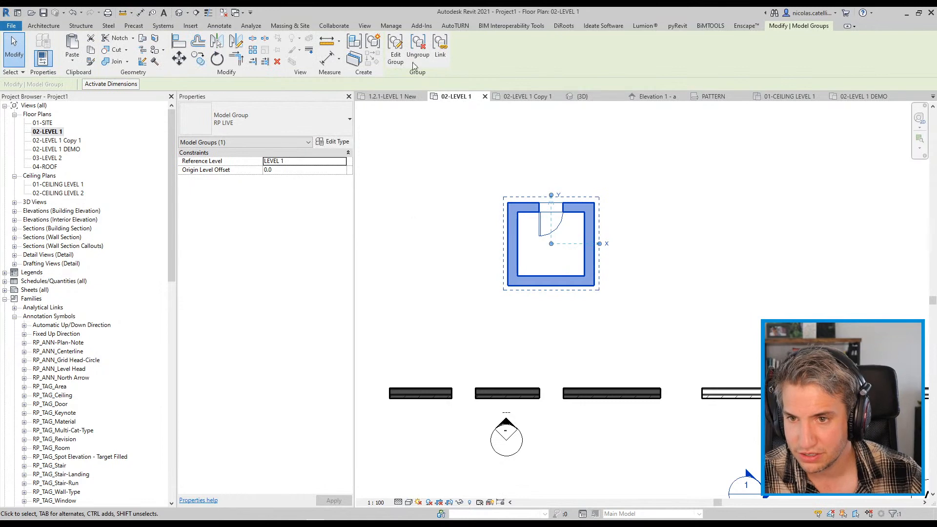
- Inside the RP LIVE group, set the lower wall's Phase Demolished to New and finish editing the group
{"action": "double_click", "coordinate": [508, 243]}
{"action": "left_click", "coordinate": [508, 242]}
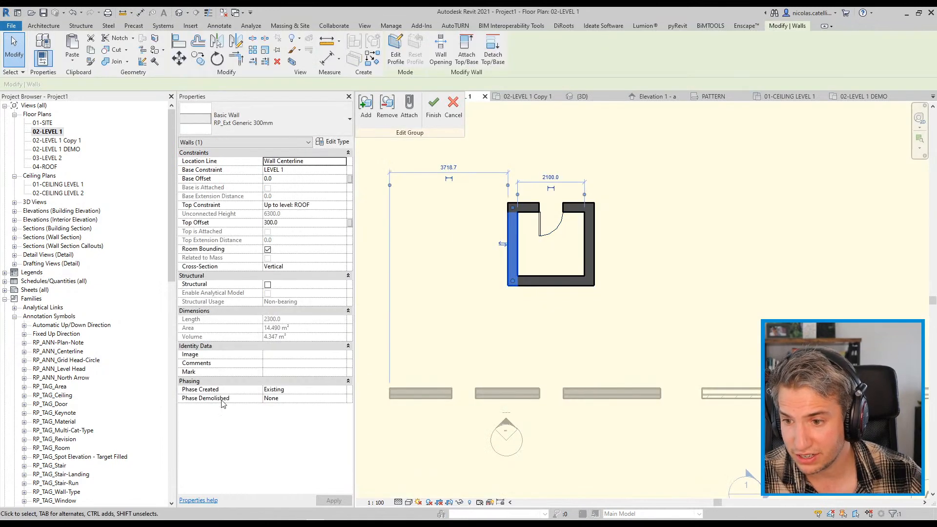
{"action": "left_click", "coordinate": [511, 283]}
{"action": "left_click", "coordinate": [342, 398]}
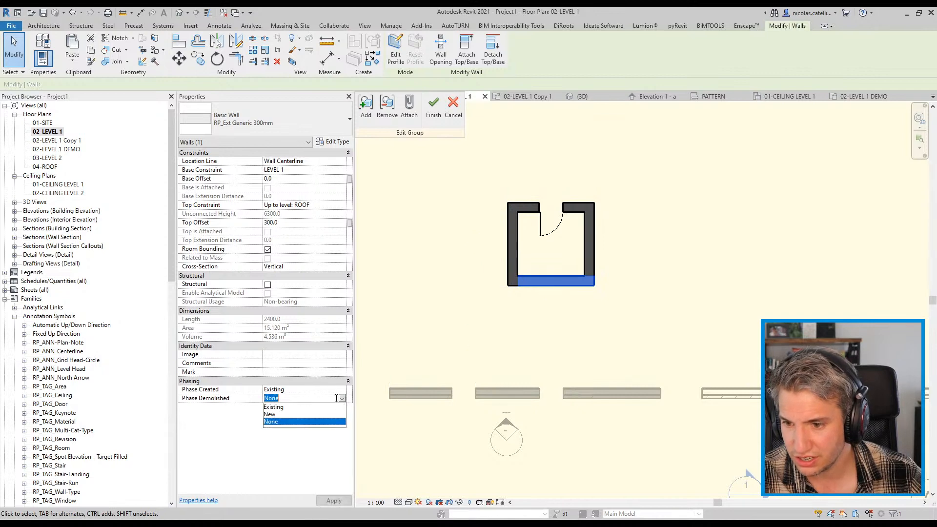
{"action": "left_click", "coordinate": [293, 421]}
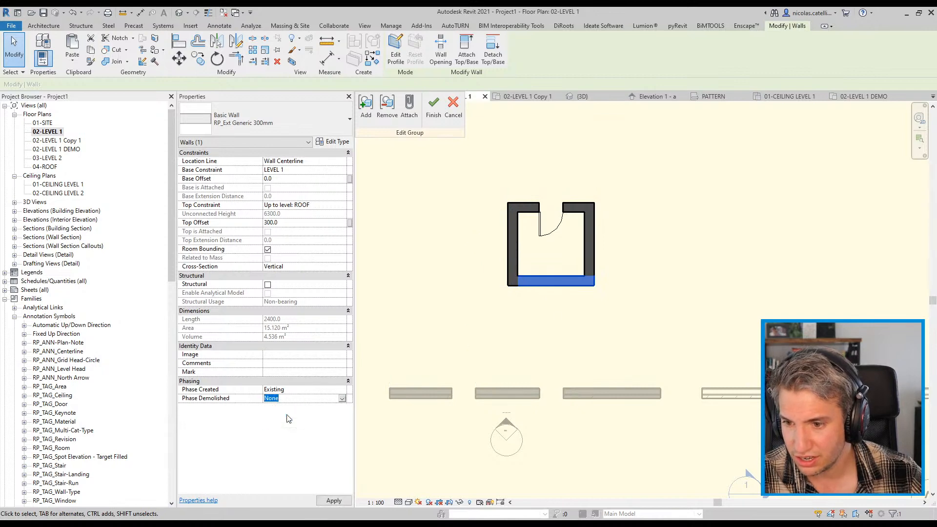
{"action": "left_click", "coordinate": [434, 104]}
{"action": "scroll", "coordinate": [464, 315], "scroll_direction": "down", "scroll_amount": 2}
{"action": "left_click", "coordinate": [486, 345]}
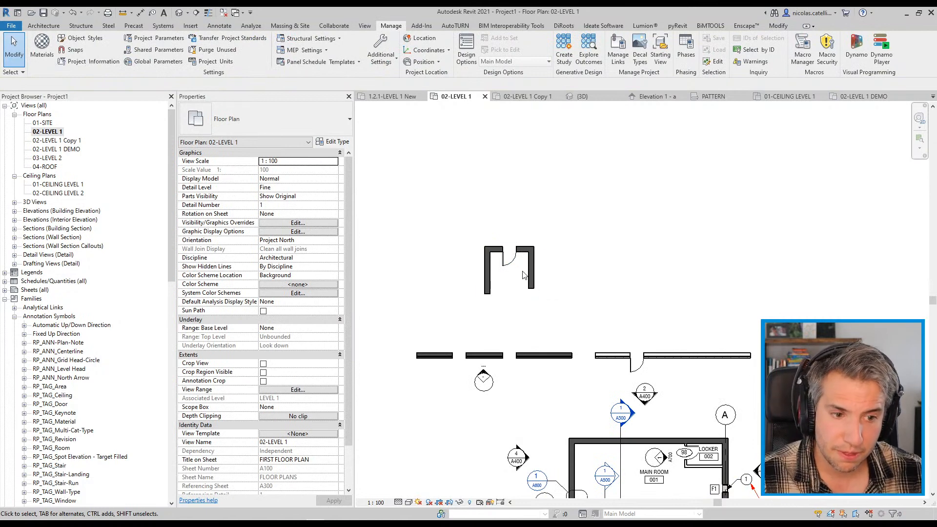
- Copy the RP LIVE group and paste the copy to its right, leaving a gap of about 2500 mm
{"action": "left_click", "coordinate": [488, 266]}
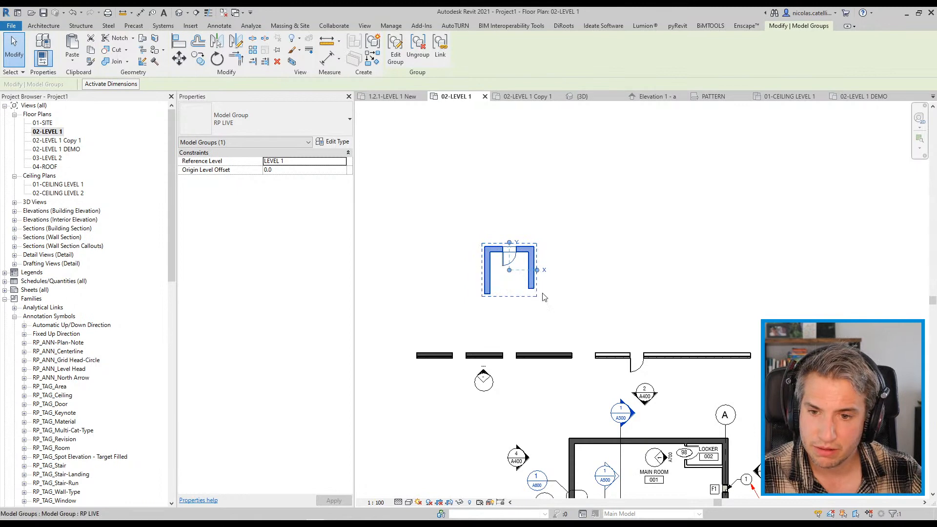
{"action": "key", "text": "ctrl+c"}
{"action": "key", "text": "ctrl+v"}
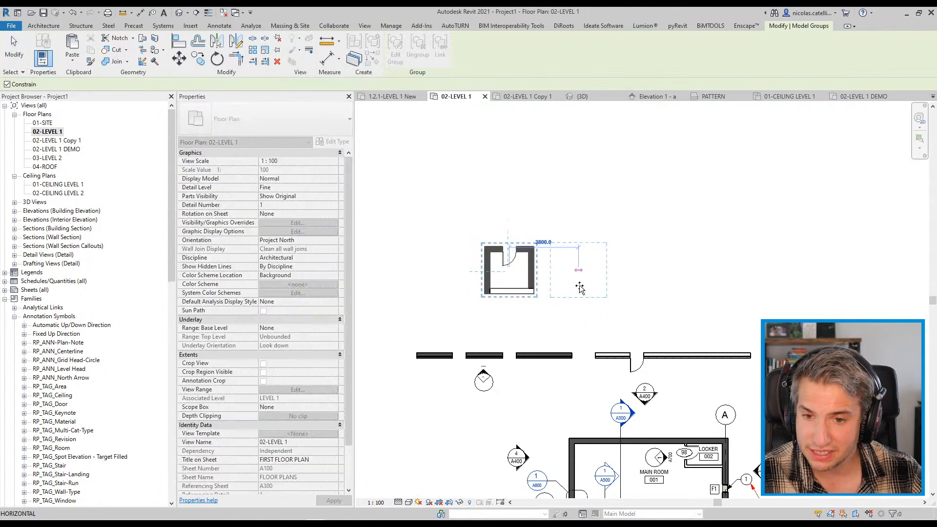
{"action": "left_click", "coordinate": [650, 299]}
{"action": "left_click", "coordinate": [713, 311]}
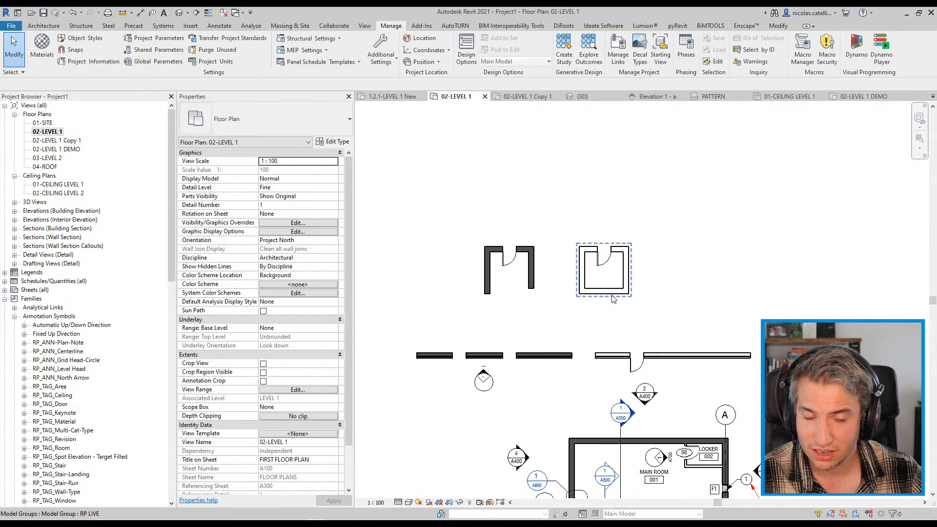
- Open the pasted RP LIVE copy for group editing, pick its left wall, and finish without changes
{"action": "left_click", "coordinate": [610, 294]}
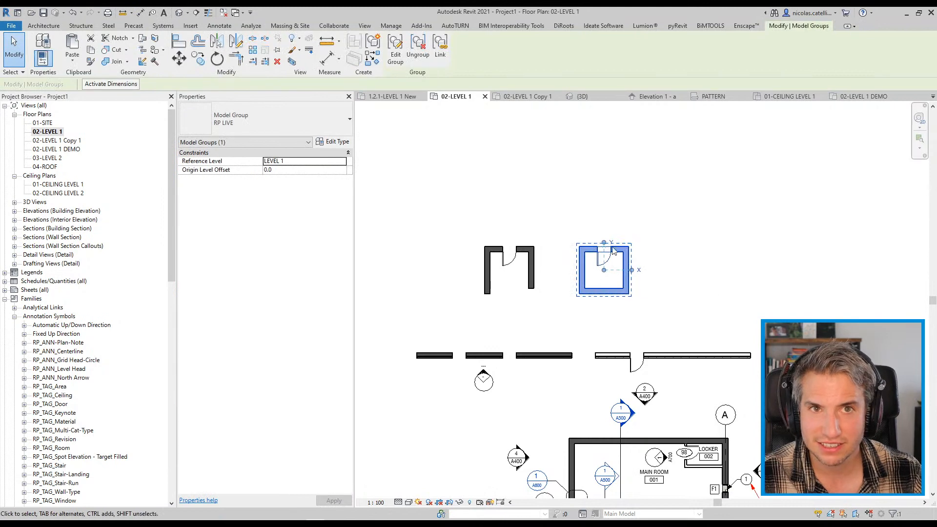
{"action": "scroll", "coordinate": [596, 279], "scroll_direction": "up", "scroll_amount": 4}
{"action": "scroll", "coordinate": [599, 300], "scroll_direction": "up", "scroll_amount": 1}
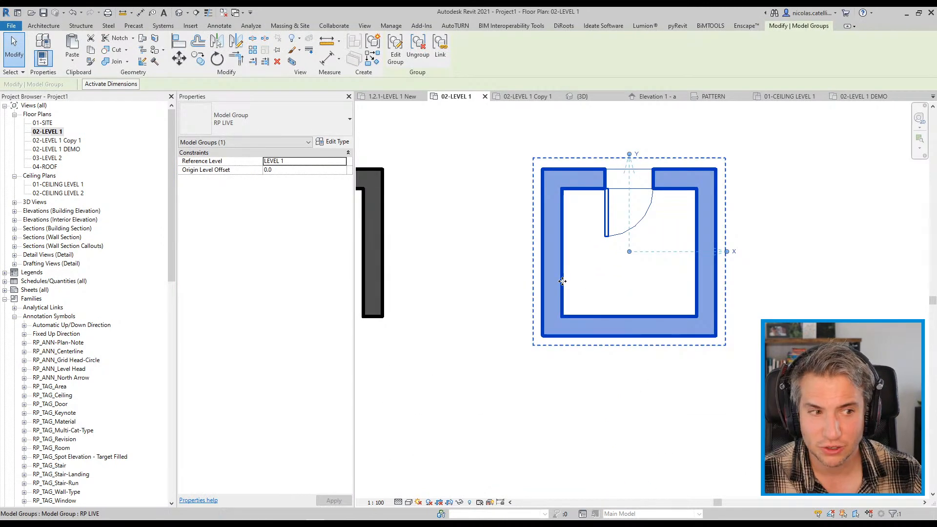
{"action": "double_click", "coordinate": [562, 281]}
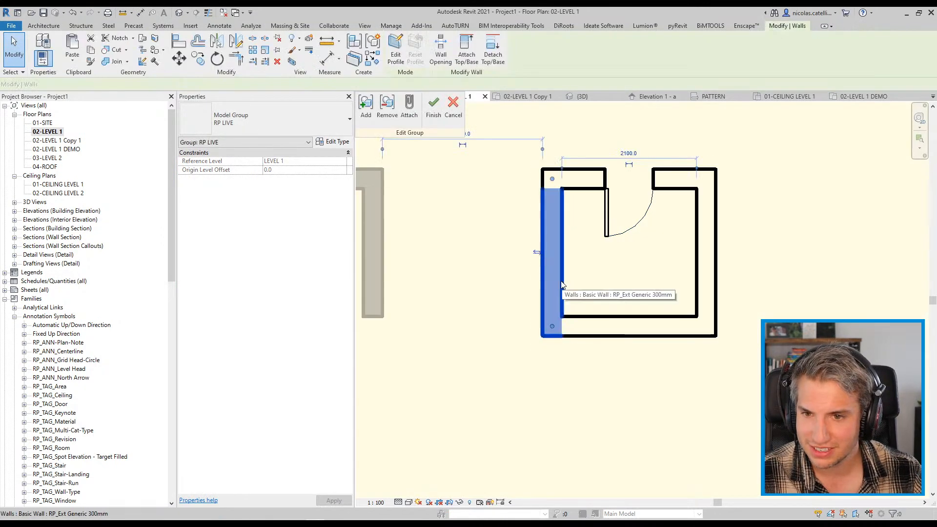
{"action": "left_click", "coordinate": [556, 282]}
{"action": "scroll", "coordinate": [664, 286], "scroll_direction": "down", "scroll_amount": 2}
{"action": "left_click", "coordinate": [435, 108]}
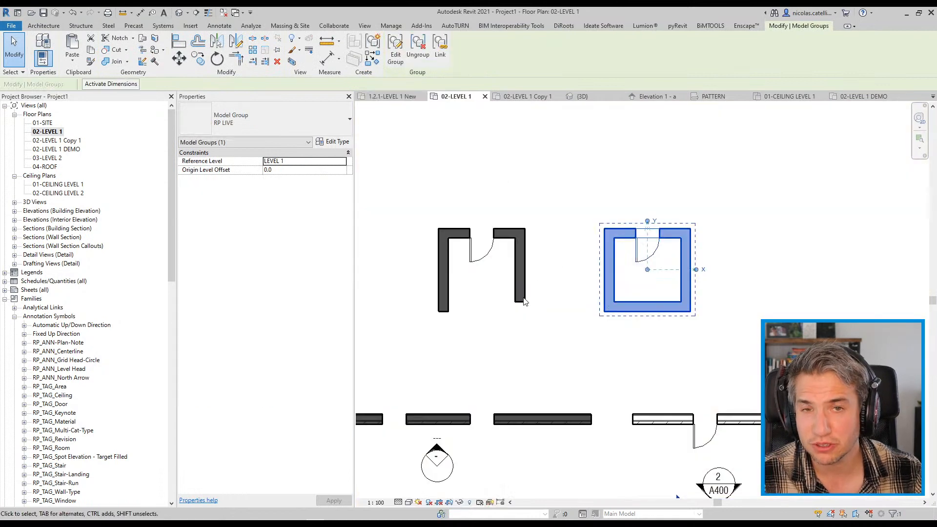
- Check the phasing properties of the right wall inside the original RP LIVE group, then finish group editing
{"action": "double_click", "coordinate": [517, 275]}
{"action": "left_click", "coordinate": [518, 256]}
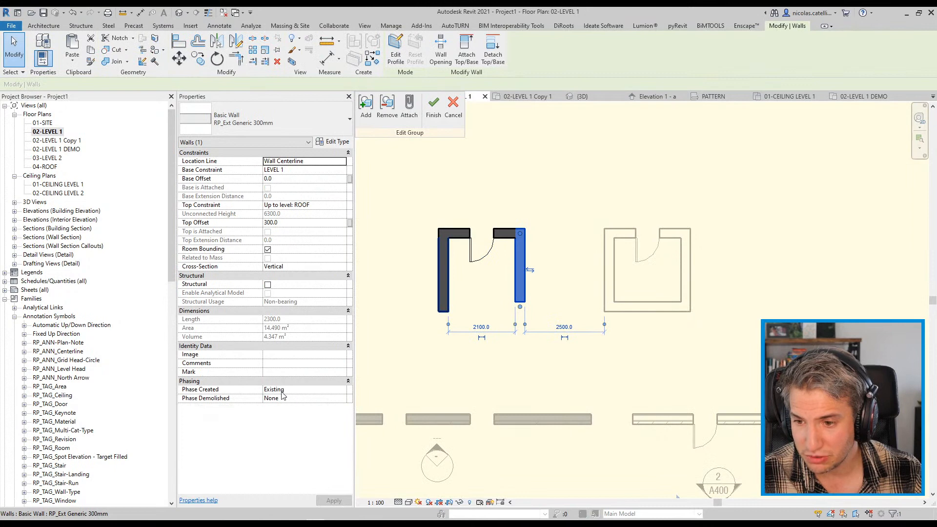
{"action": "left_click", "coordinate": [575, 197]}
{"action": "left_click", "coordinate": [434, 108]}
{"action": "left_click", "coordinate": [630, 285]}
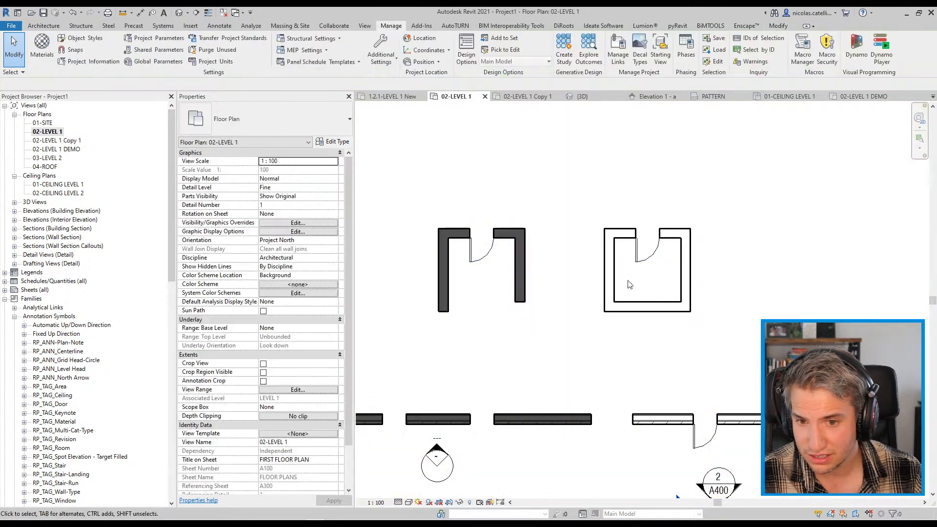
- Check the phasing properties of the left wall inside the copied group, then finish group editing
{"action": "double_click", "coordinate": [616, 274]}
{"action": "left_click", "coordinate": [616, 274]}
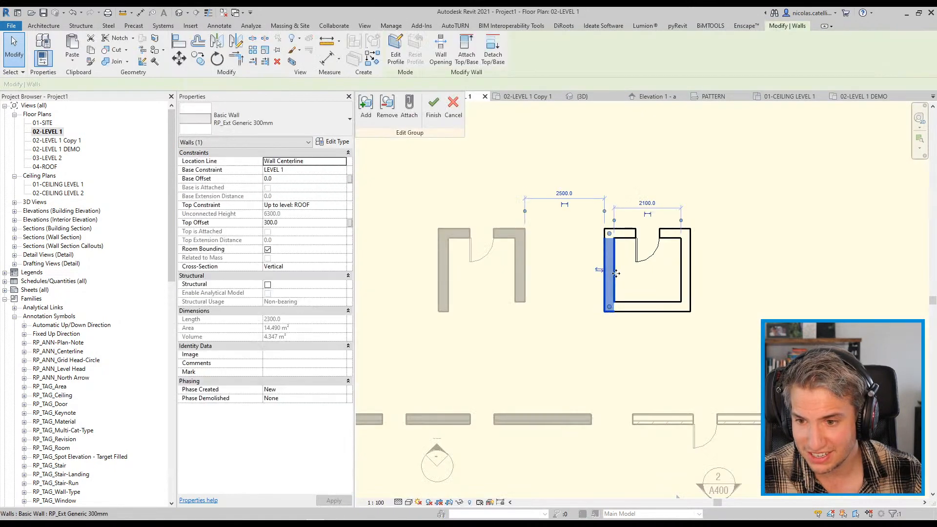
{"action": "left_click", "coordinate": [433, 105]}
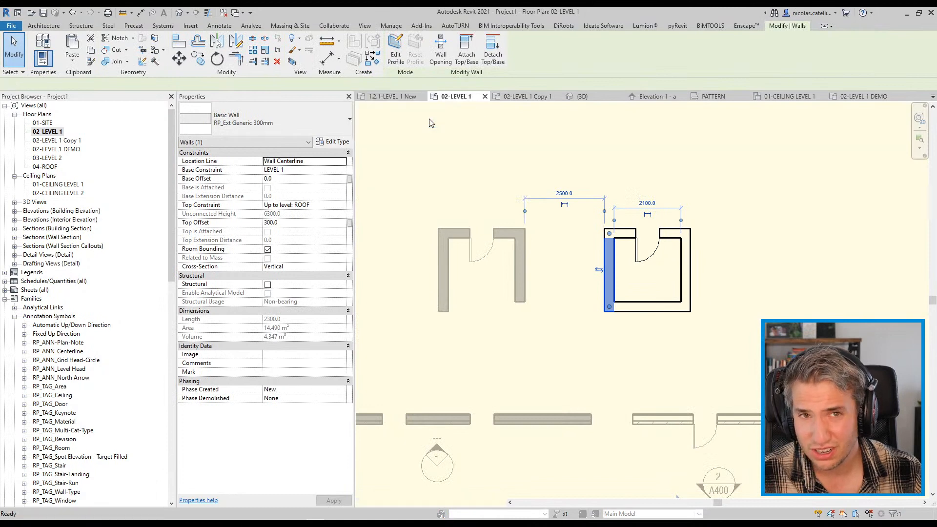
{"action": "left_click", "coordinate": [637, 232]}
{"action": "left_click", "coordinate": [607, 146]}
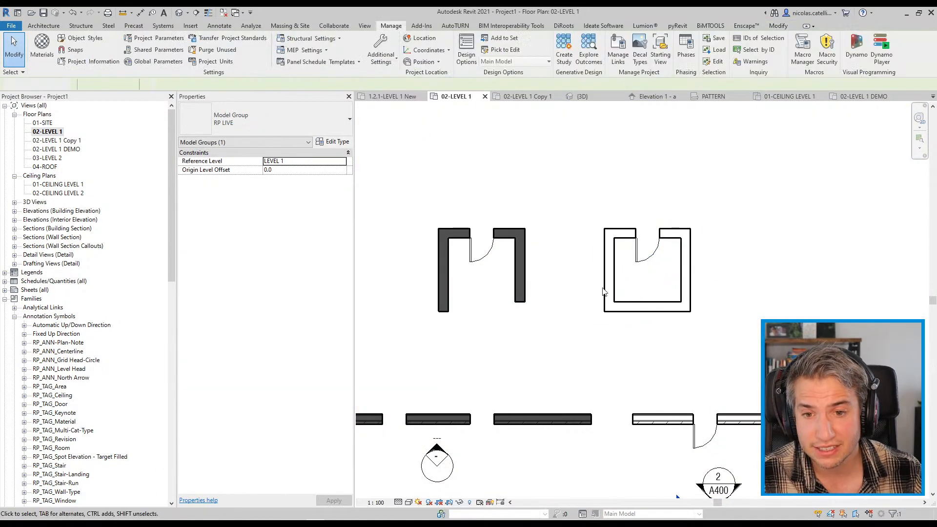
- Set the Phase of the 02-LEVEL 1 floor plan view to Existing
{"action": "scroll", "coordinate": [302, 413], "scroll_direction": "down", "scroll_amount": 3}
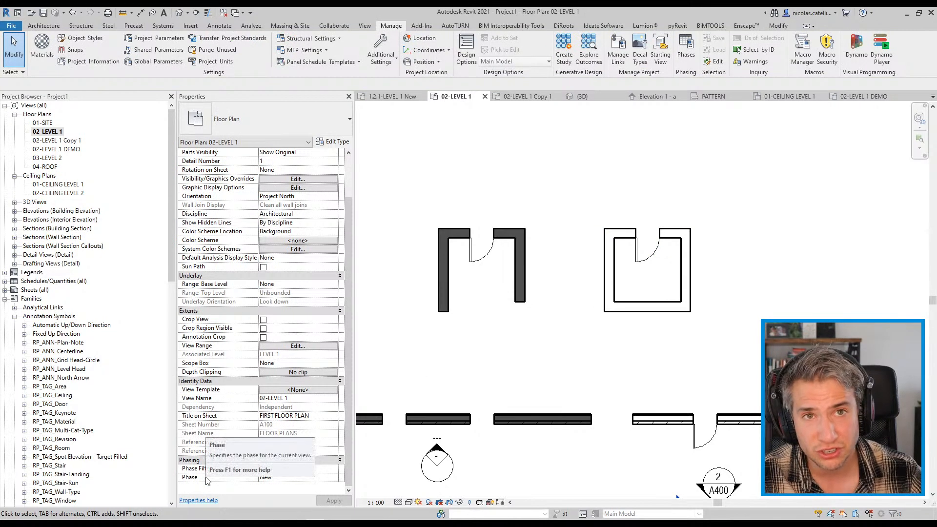
{"action": "left_click", "coordinate": [334, 477]}
{"action": "left_click", "coordinate": [333, 478]}
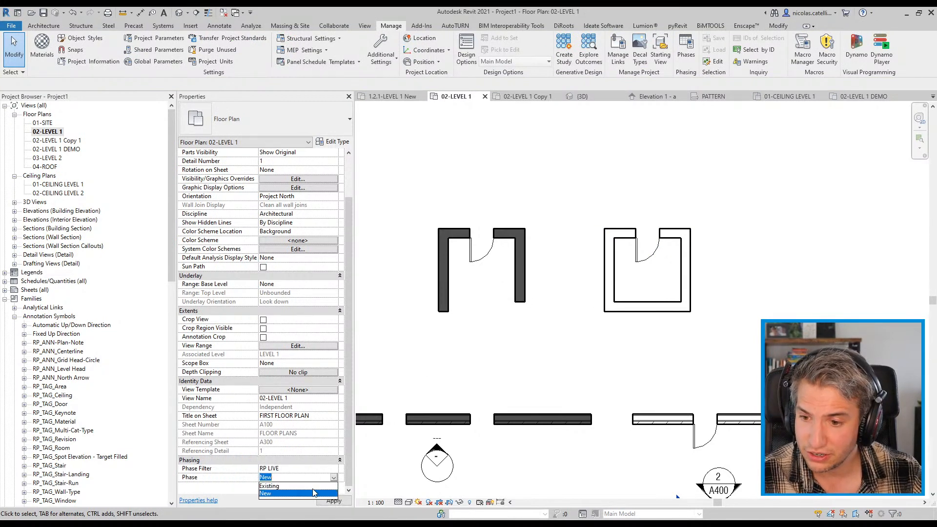
{"action": "left_click", "coordinate": [312, 487]}
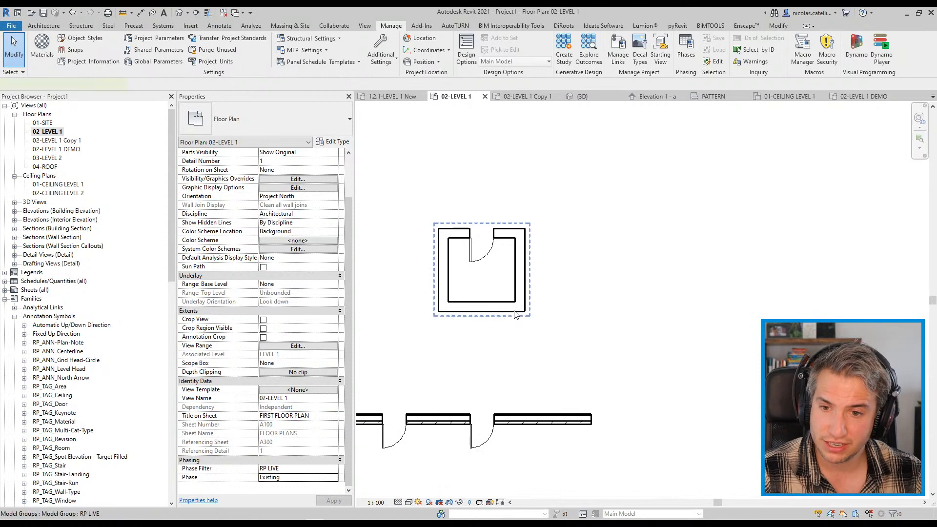
- In the Existing-phase view, copy the original RP LIVE group and paste the copy well to its right
{"action": "left_click", "coordinate": [516, 313]}
{"action": "scroll", "coordinate": [507, 323], "scroll_direction": "down", "scroll_amount": 2}
{"action": "key", "text": "ctrl+c"}
{"action": "key", "text": "ctrl+v"}
{"action": "left_click", "coordinate": [739, 320]}
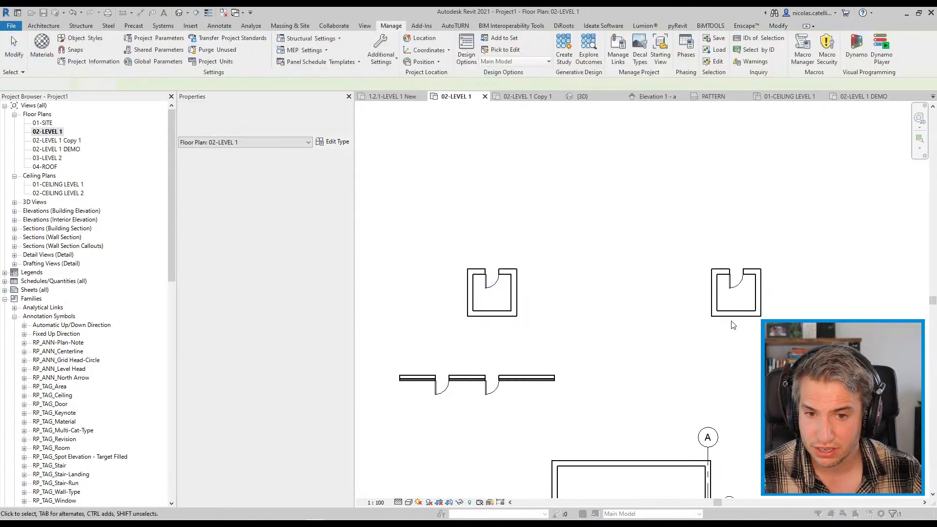
- Examine the phase settings of the lower wall in the new group copy, then cancel group editing
{"action": "double_click", "coordinate": [732, 315]}
{"action": "left_click", "coordinate": [732, 314]}
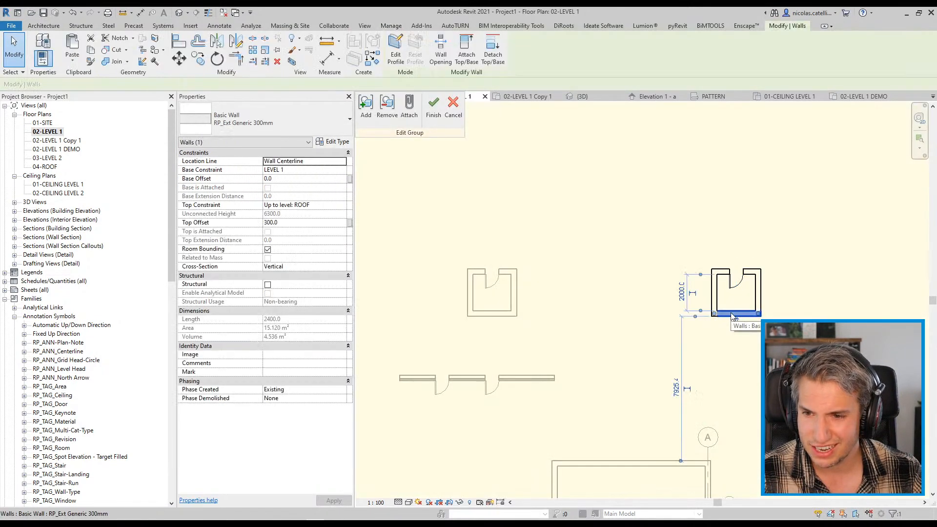
{"action": "left_click", "coordinate": [527, 320]}
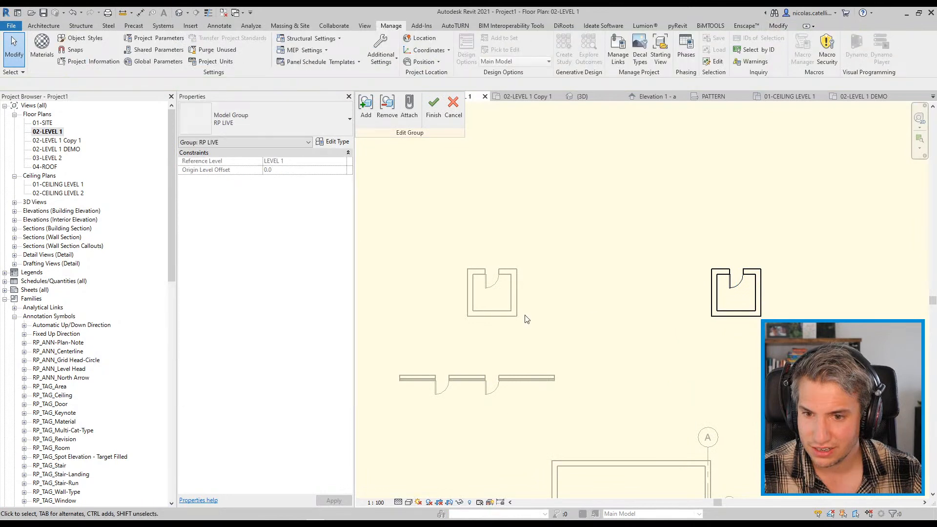
{"action": "left_click", "coordinate": [454, 103]}
- Compare with the lower wall's phase settings in the original RP LIVE group, then finish group editing
{"action": "double_click", "coordinate": [494, 313]}
{"action": "left_click", "coordinate": [495, 313]}
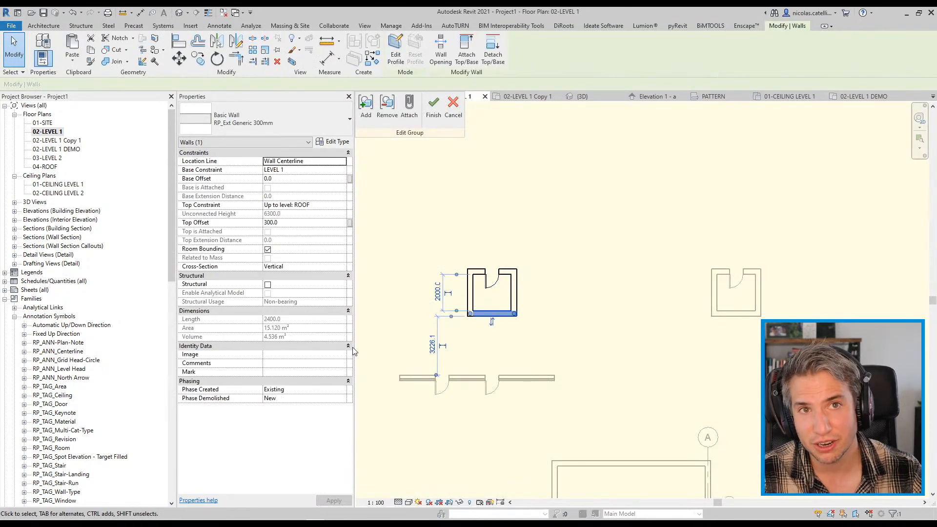
{"action": "left_click", "coordinate": [433, 108]}
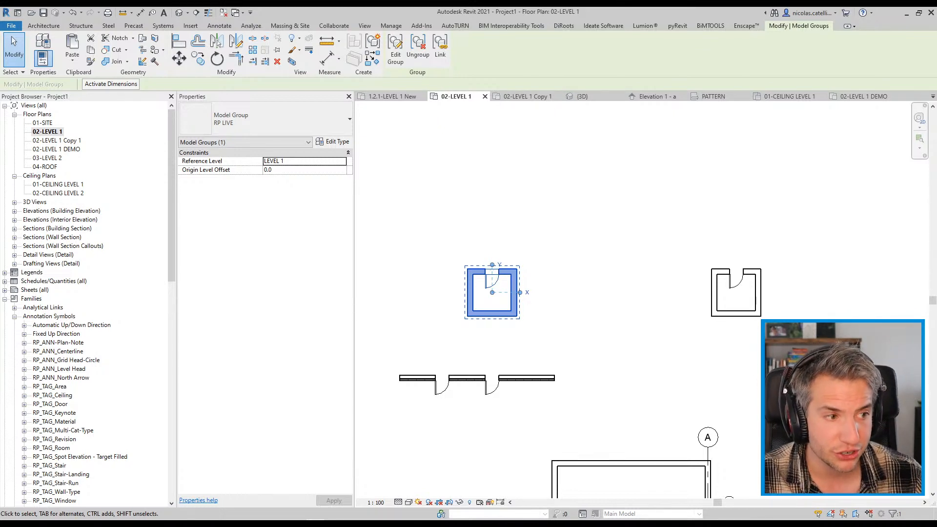
- Switch to the PDF presentation, read the page on phase mapping with Revit links, and return to the Revit model
{"action": "key", "text": "alt+Tab"}
{"action": "scroll", "coordinate": [529, 267], "scroll_direction": "down", "scroll_amount": 15}
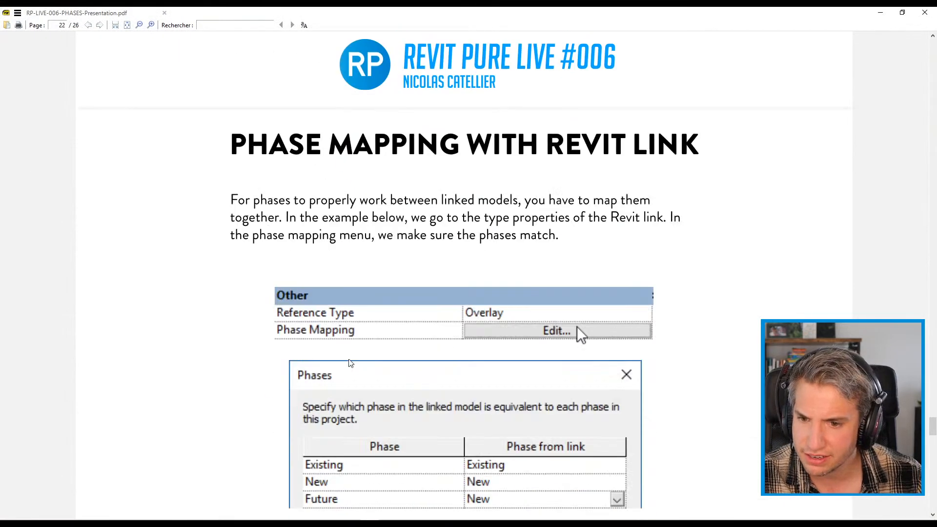
{"action": "scroll", "coordinate": [340, 317], "scroll_direction": "up", "scroll_amount": 1}
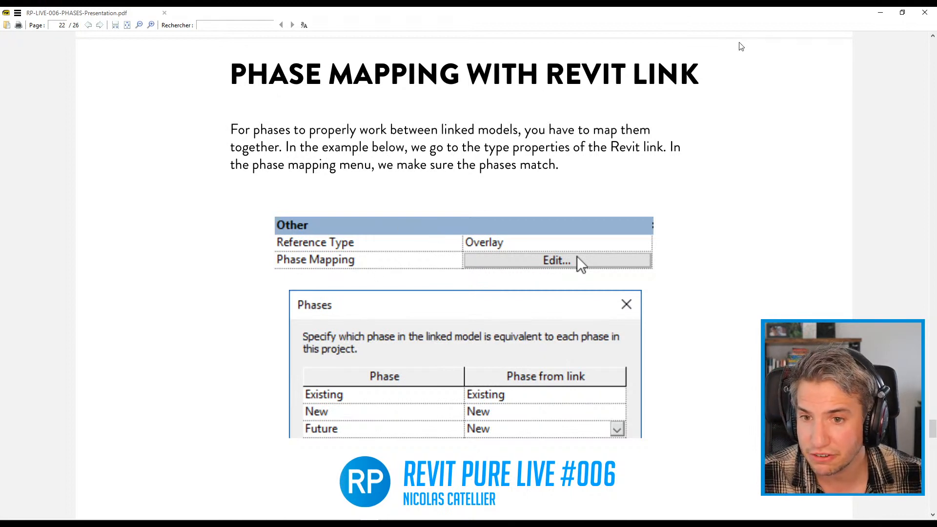
{"action": "left_click", "coordinate": [879, 15]}
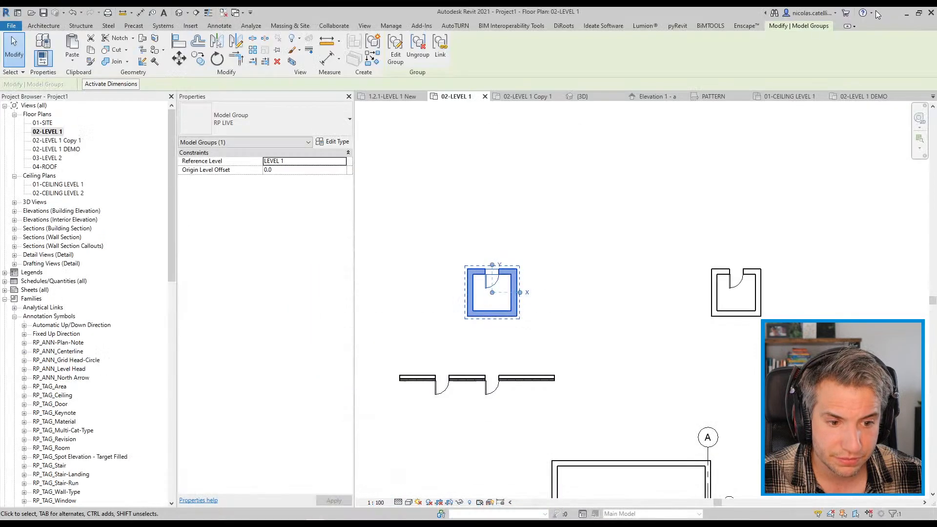
- Link the Revit model RP_New-File-2021-Imp.rvt with Auto - Internal Origin to Internal Origin positioning
{"action": "left_click", "coordinate": [553, 202]}
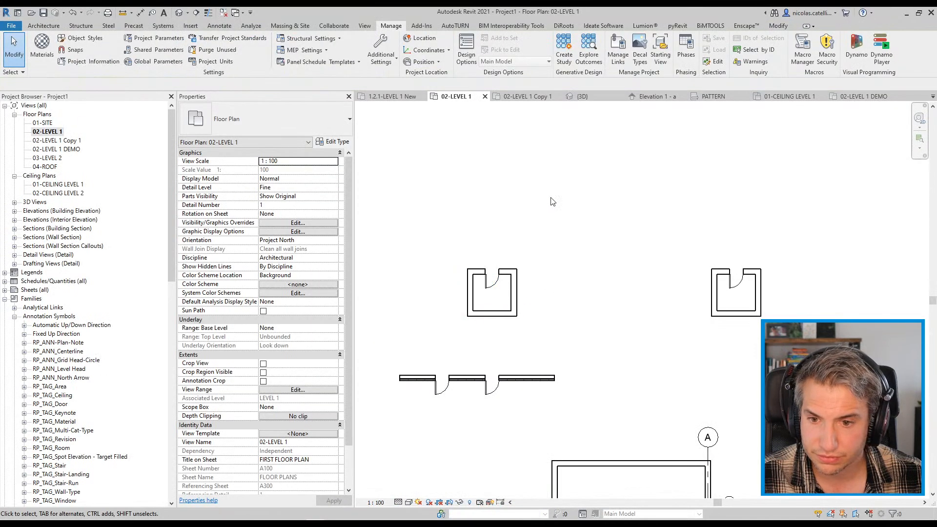
{"action": "left_click", "coordinate": [190, 26]}
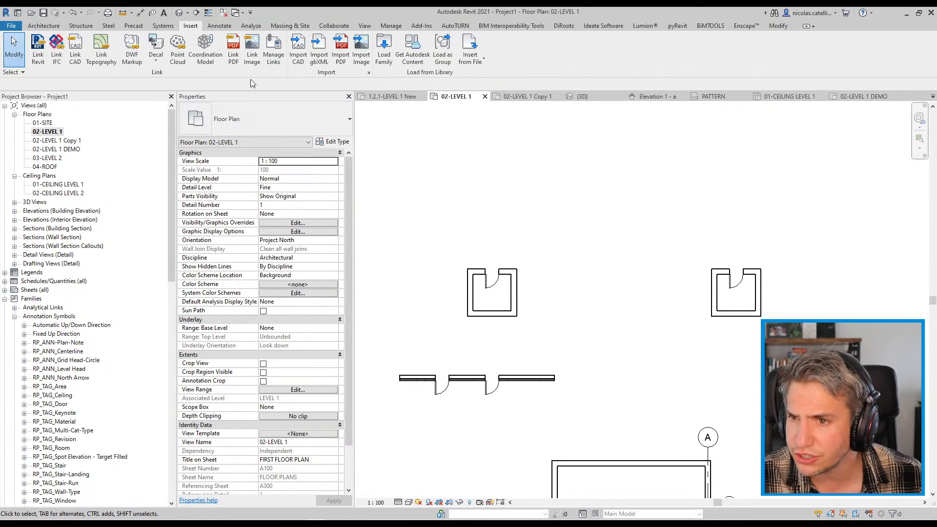
{"action": "left_click", "coordinate": [38, 49]}
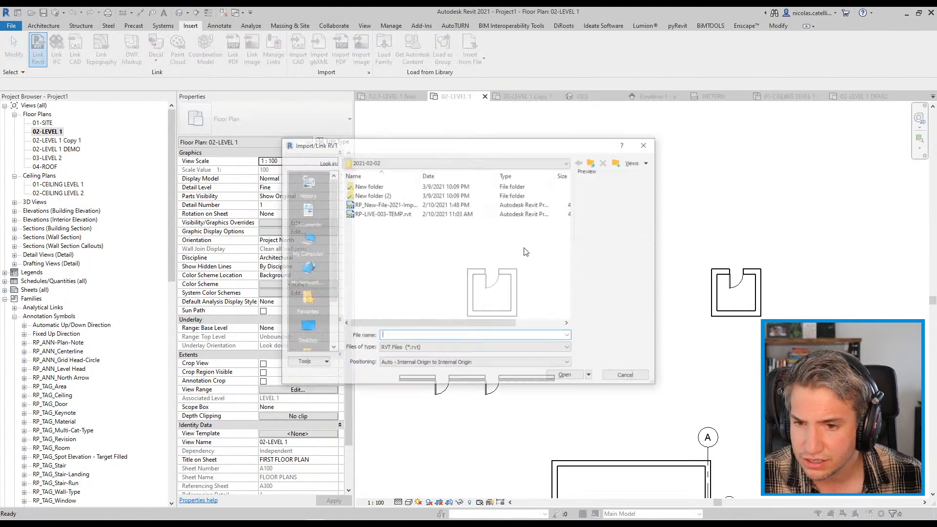
{"action": "left_click", "coordinate": [381, 206]}
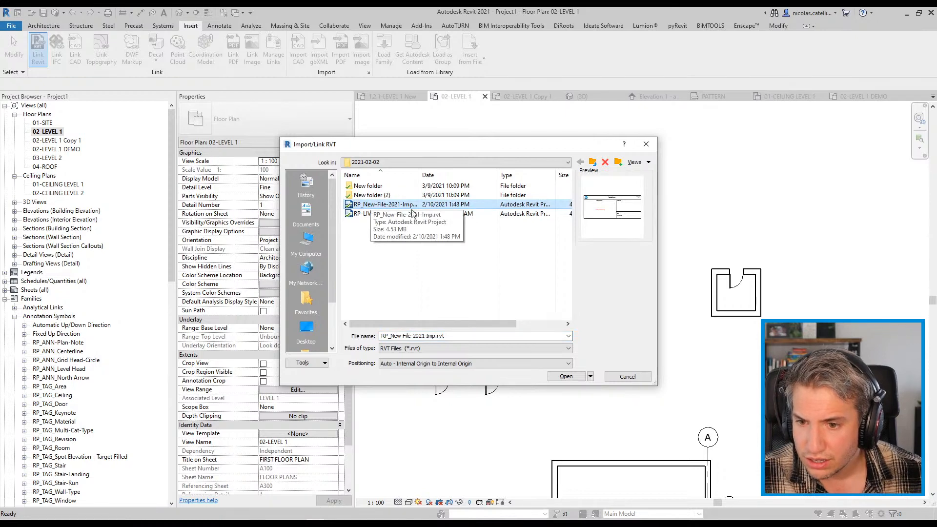
{"action": "left_click", "coordinate": [566, 377]}
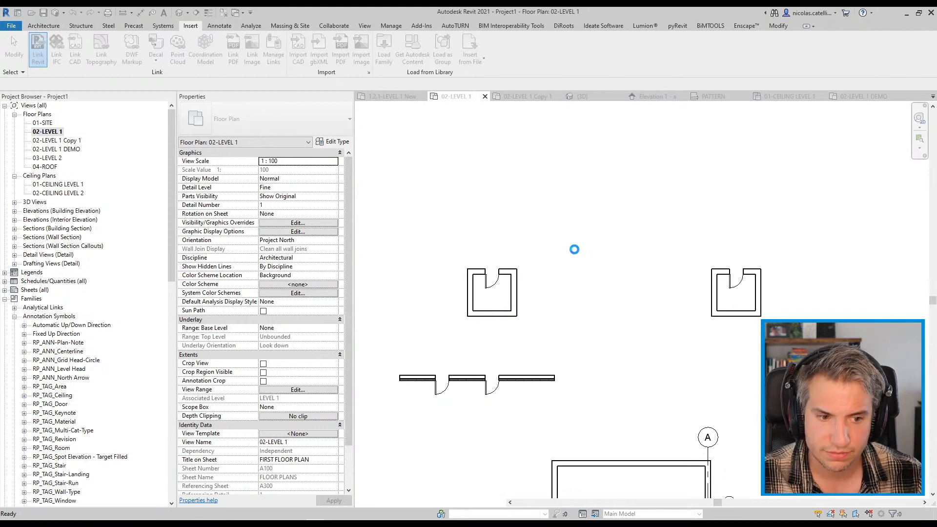
{"action": "scroll", "coordinate": [575, 253], "scroll_direction": "down", "scroll_amount": 3}
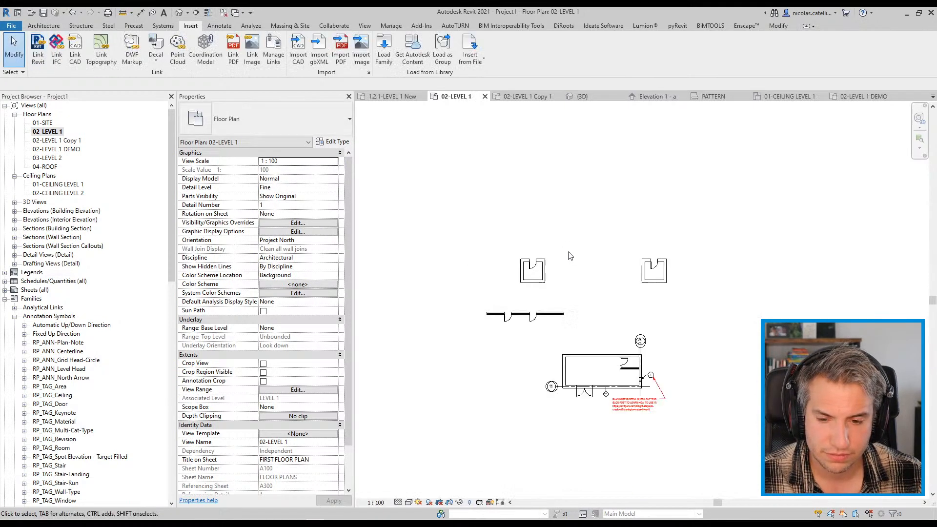
- Review the phase mapping in the type properties of the linked RP_New-File-2021-Imp.rvt model, leaving the settings as they are
{"action": "scroll", "coordinate": [588, 350], "scroll_direction": "up", "scroll_amount": 3}
{"action": "left_click", "coordinate": [691, 366]}
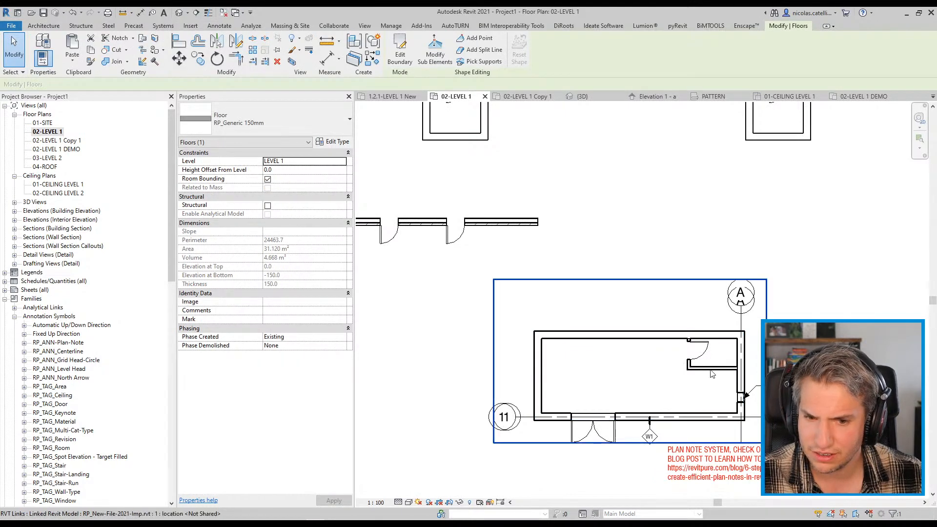
{"action": "left_click", "coordinate": [712, 374]}
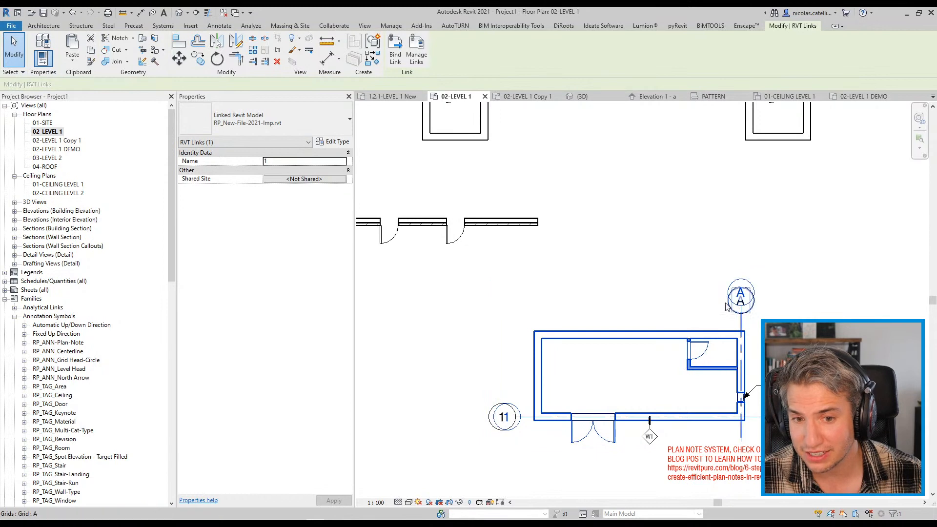
{"action": "scroll", "coordinate": [740, 293], "scroll_direction": "up", "scroll_amount": 5}
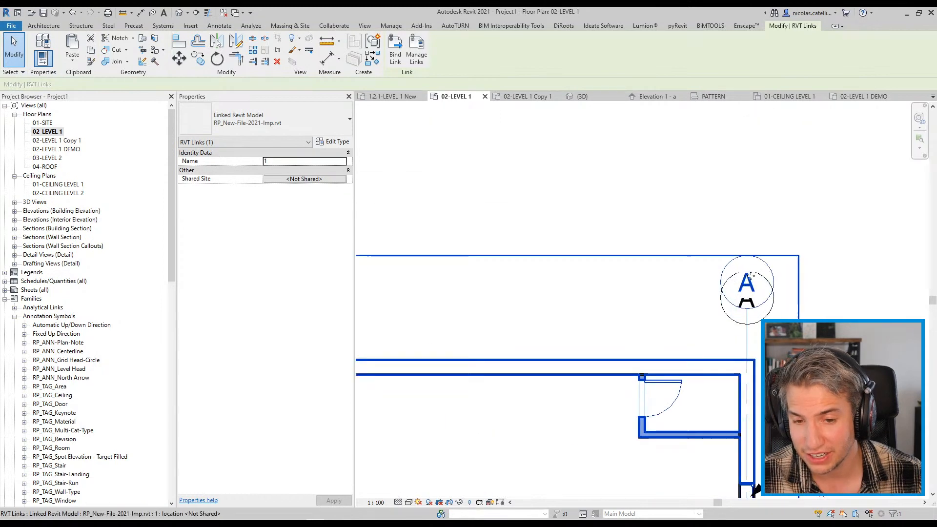
{"action": "left_click", "coordinate": [334, 142]}
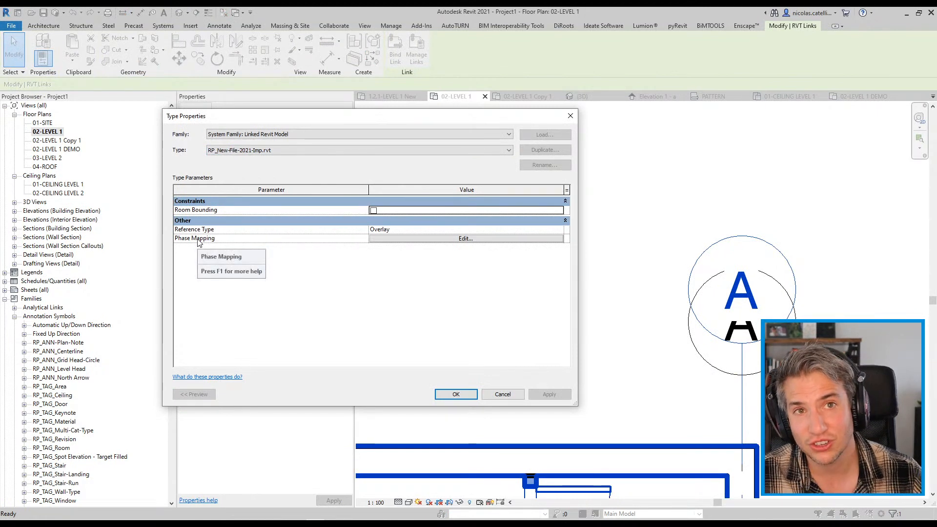
{"action": "left_click", "coordinate": [405, 241]}
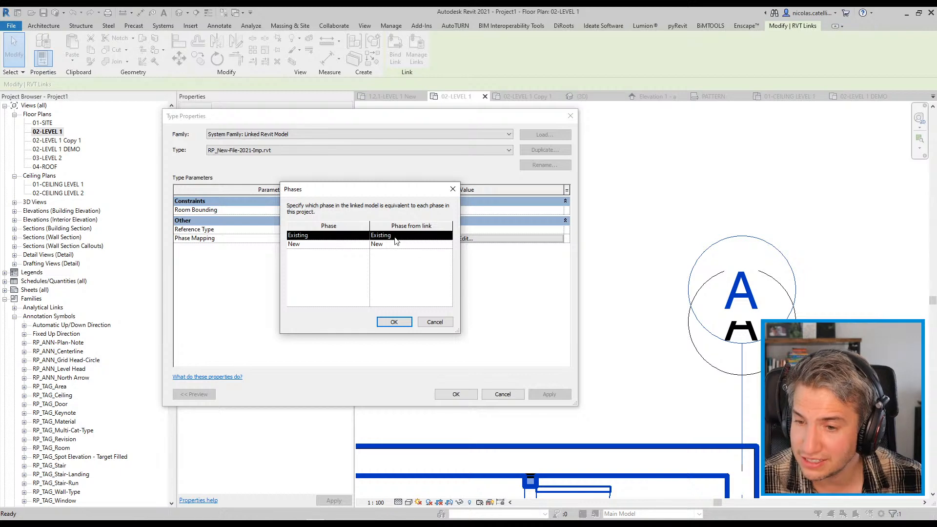
{"action": "left_click", "coordinate": [437, 236]}
{"action": "left_click", "coordinate": [448, 238]}
{"action": "left_click", "coordinate": [448, 238]}
{"action": "left_click", "coordinate": [454, 189]}
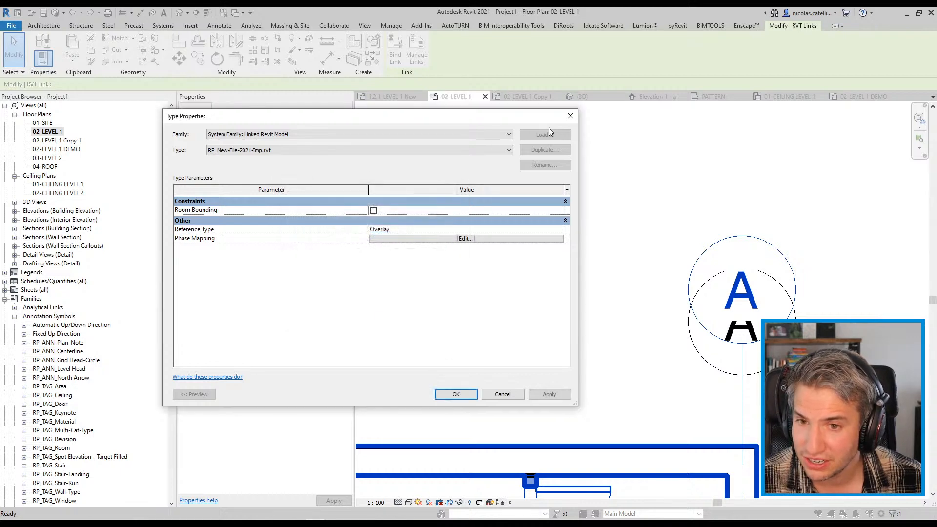
{"action": "left_click", "coordinate": [570, 116]}
{"action": "left_click", "coordinate": [609, 185]}
{"action": "scroll", "coordinate": [656, 259], "scroll_direction": "down", "scroll_amount": 5}
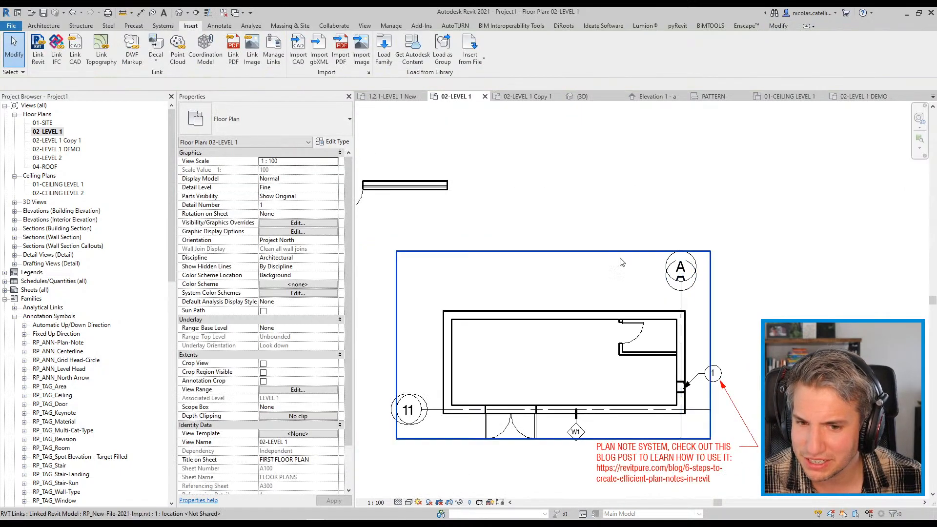
- Create a new Revit project from a construction template
{"action": "left_click", "coordinate": [11, 25]}
{"action": "mouse_move", "coordinate": [30, 53]}
{"action": "left_click", "coordinate": [83, 81]}
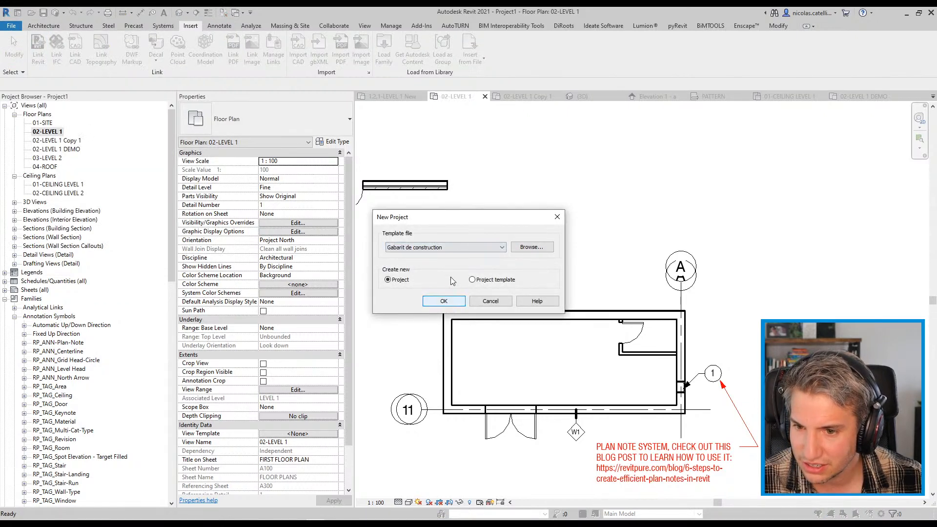
{"action": "left_click", "coordinate": [444, 248]}
{"action": "left_click", "coordinate": [443, 251]}
{"action": "left_click", "coordinate": [444, 302]}
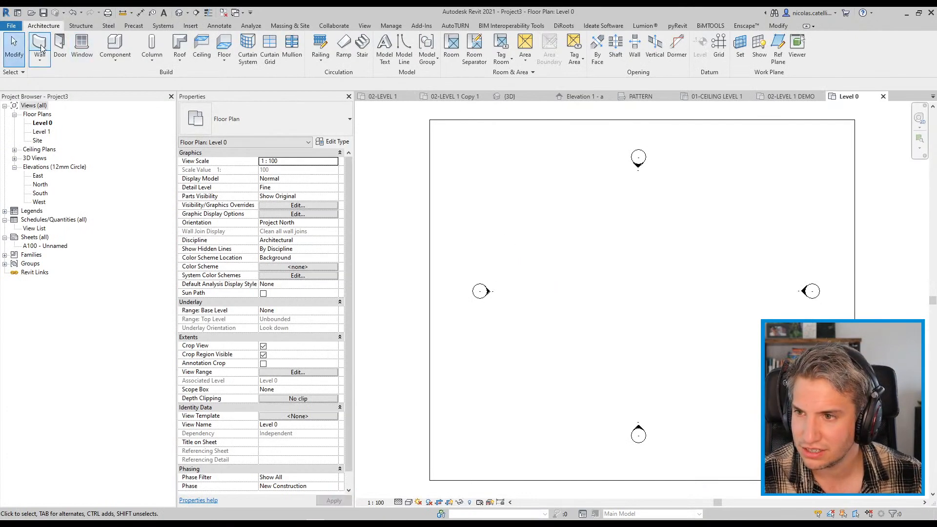
- Insert three phases after Existing in the project phases and rename Existing to Existing Construction
{"action": "left_click", "coordinate": [390, 27]}
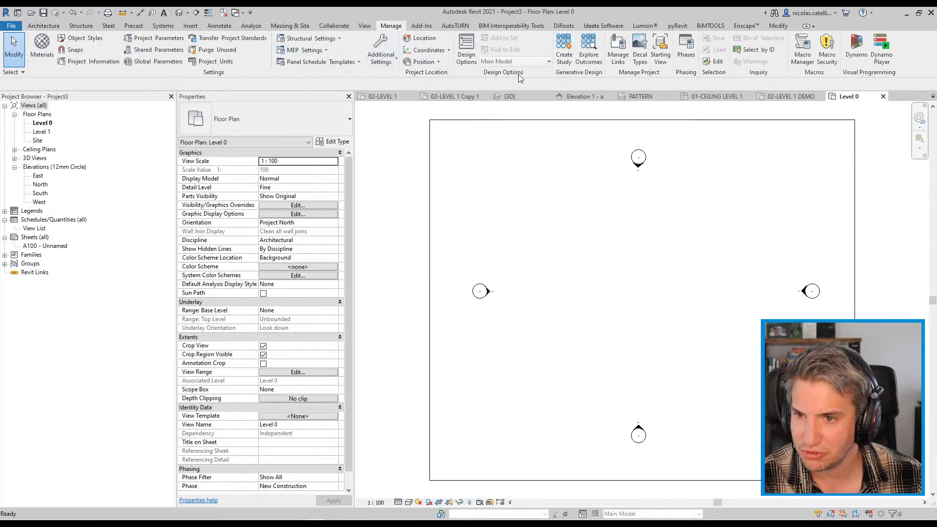
{"action": "left_click", "coordinate": [686, 48]}
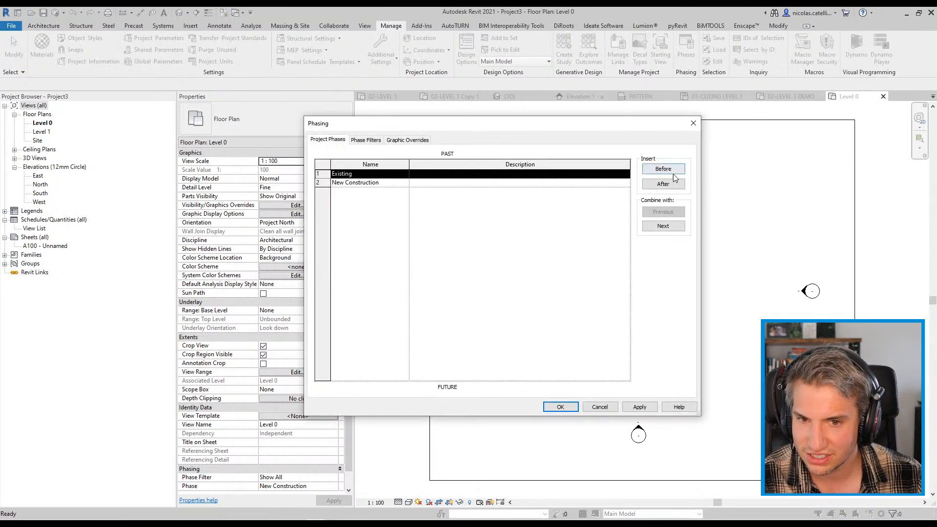
{"action": "left_click", "coordinate": [666, 184]}
{"action": "left_click", "coordinate": [667, 184]}
{"action": "left_click", "coordinate": [667, 184]}
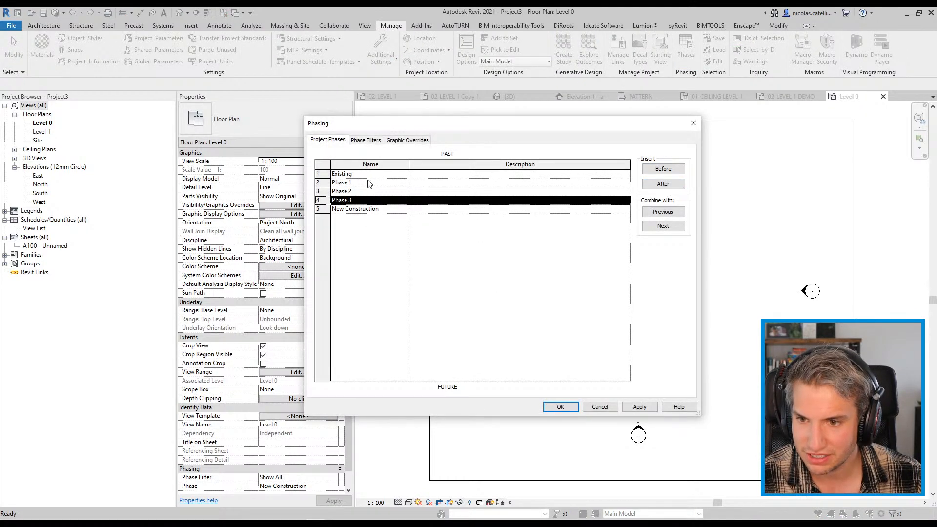
{"action": "left_click", "coordinate": [369, 174]}
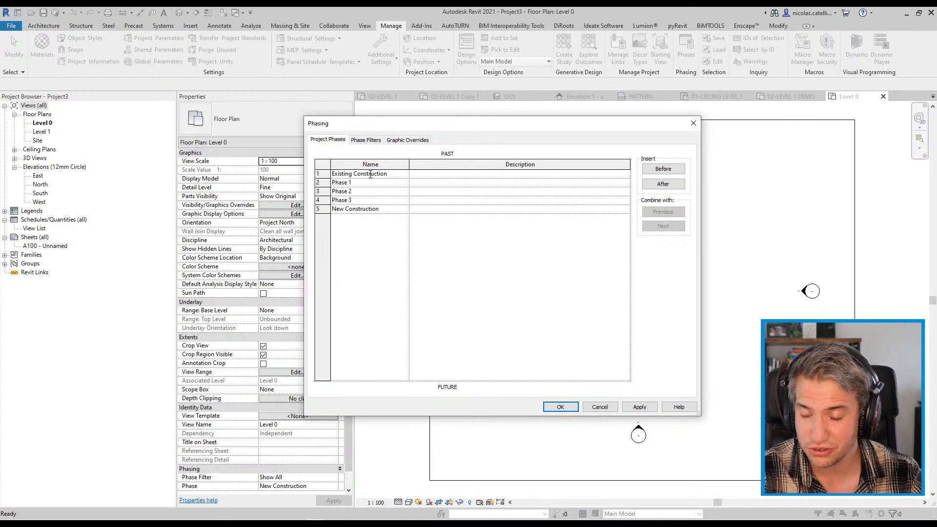
{"action": "left_click", "coordinate": [560, 408]}
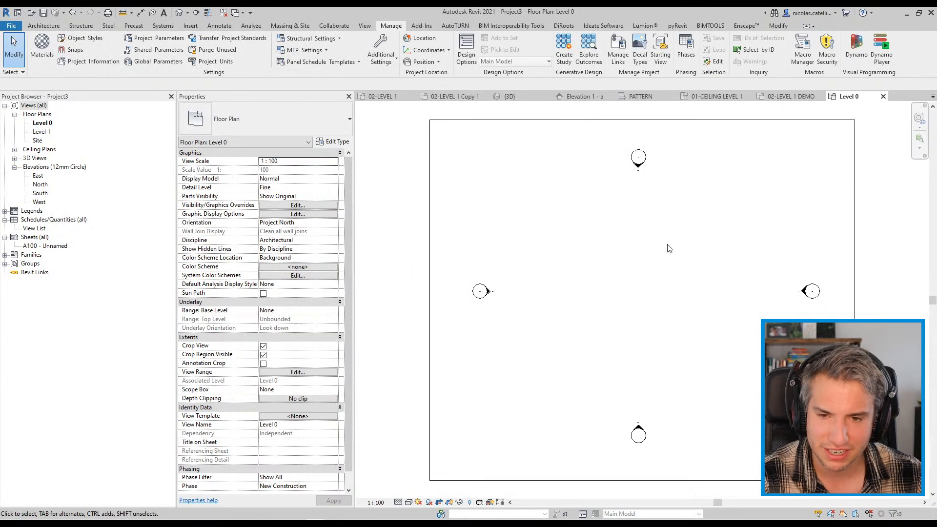
- Draw two separate rectangular wall enclosures with the Wall tool on Level 0, a small one and a larger one beside it
{"action": "key", "text": "w"}
{"action": "key", "text": "a"}
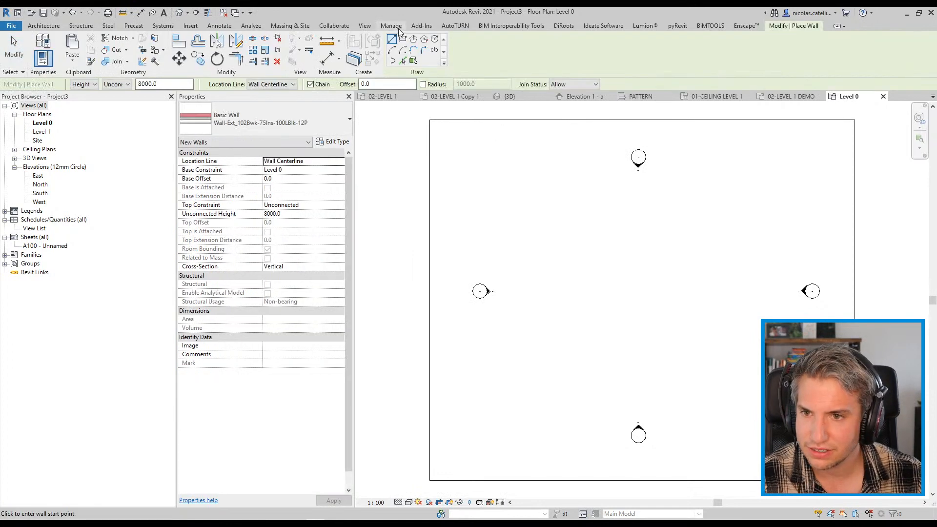
{"action": "left_click", "coordinate": [402, 38]}
{"action": "left_click", "coordinate": [548, 240]}
{"action": "left_click", "coordinate": [601, 324]}
{"action": "left_click", "coordinate": [662, 194]}
{"action": "left_click", "coordinate": [776, 324]}
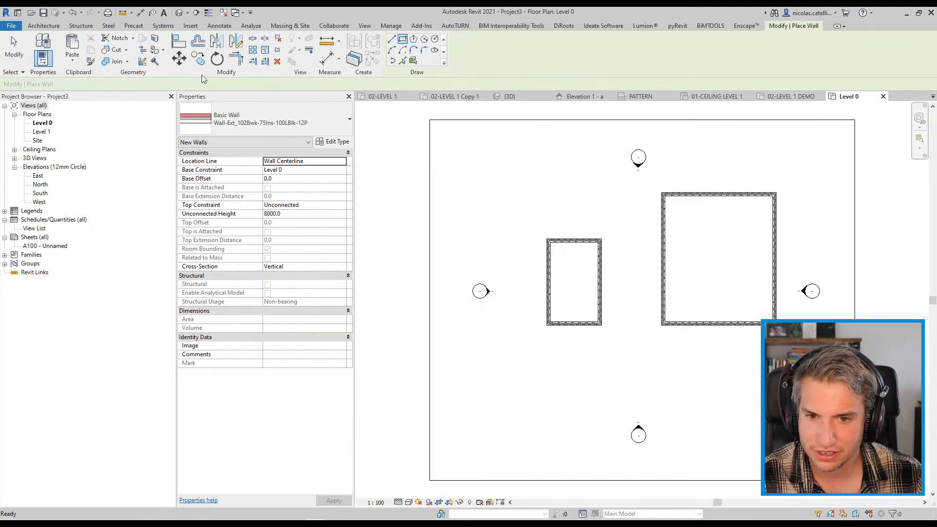
{"action": "key", "text": "Escape"}
{"action": "key", "text": "Escape"}
- Save the new project to the Desktop as Project3.rvt and close it
{"action": "left_click", "coordinate": [11, 25]}
{"action": "mouse_move", "coordinate": [54, 154]}
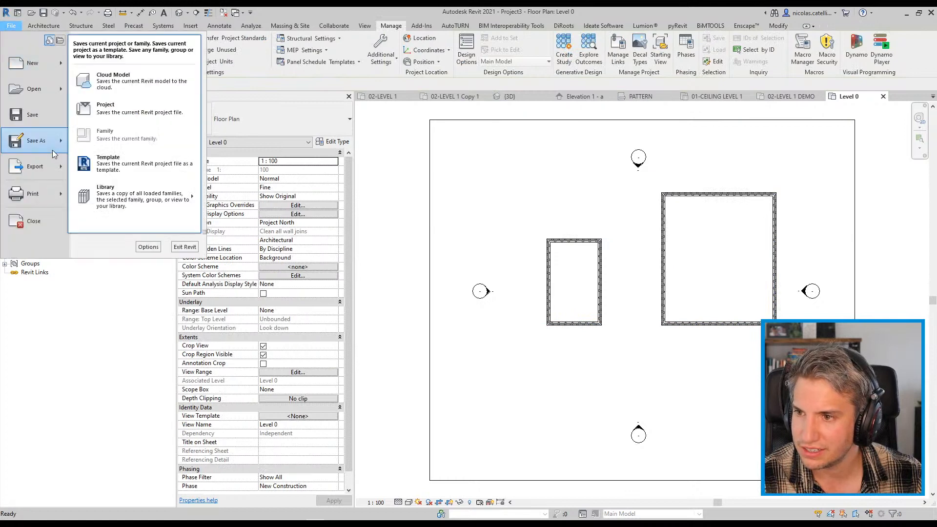
{"action": "left_click", "coordinate": [130, 109]}
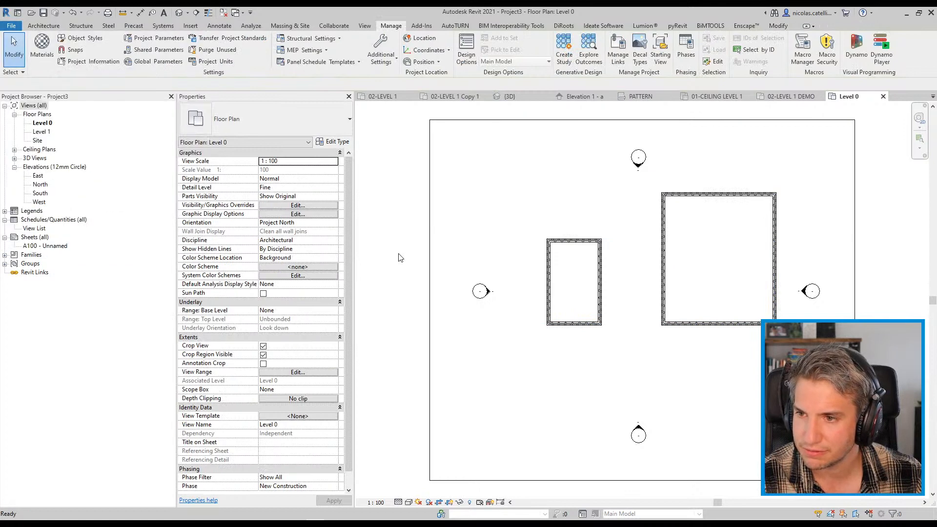
{"action": "left_click", "coordinate": [419, 305]}
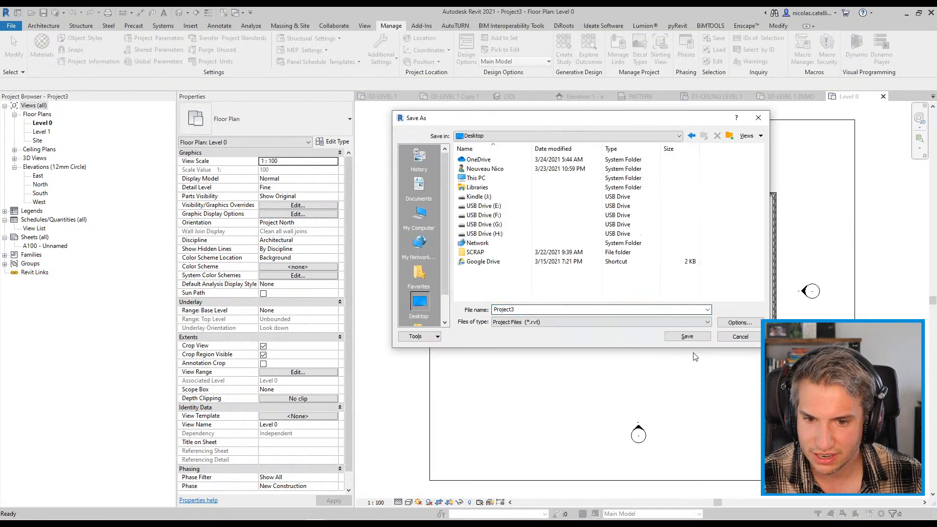
{"action": "left_click", "coordinate": [689, 338]}
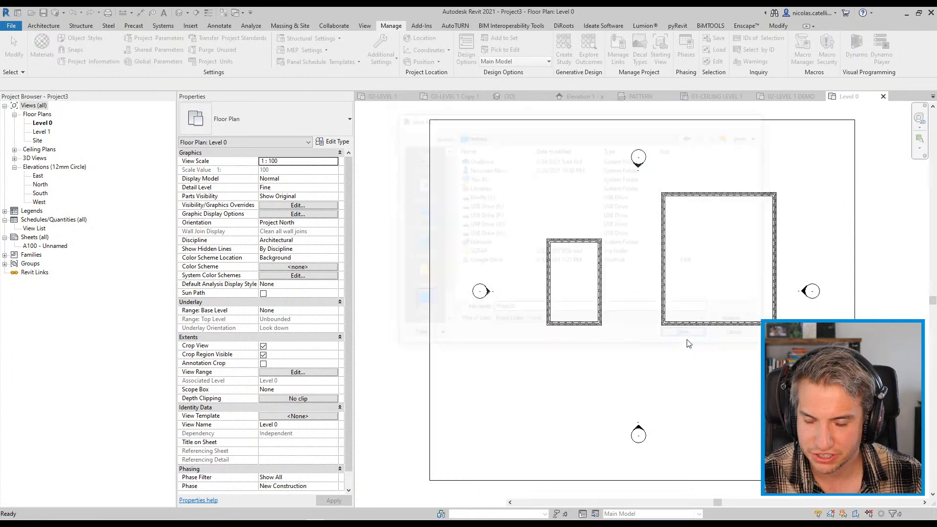
{"action": "left_click", "coordinate": [883, 97]}
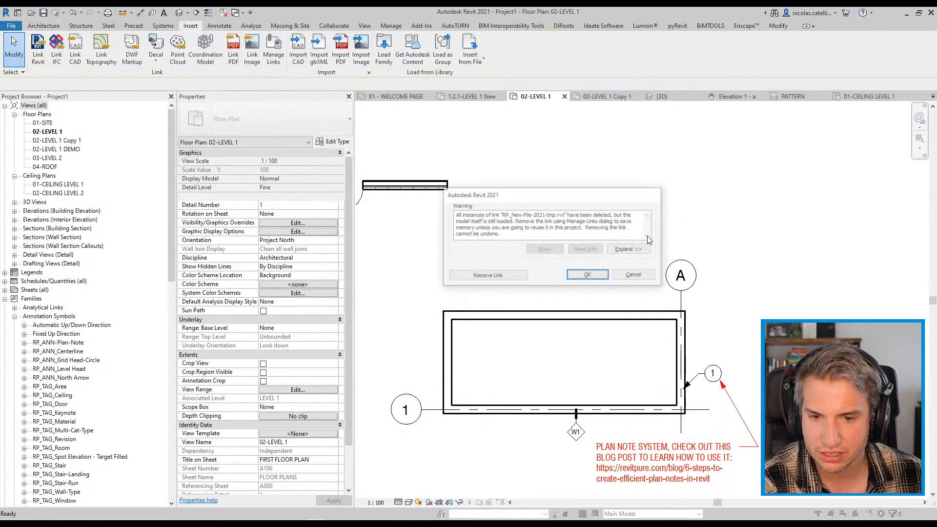
- Remove the RP_New-File-2021-Imp.rvt link and link Project3.rvt from the Desktop with Auto - Internal Origin to Internal Origin positioning
{"action": "left_click", "coordinate": [496, 275]}
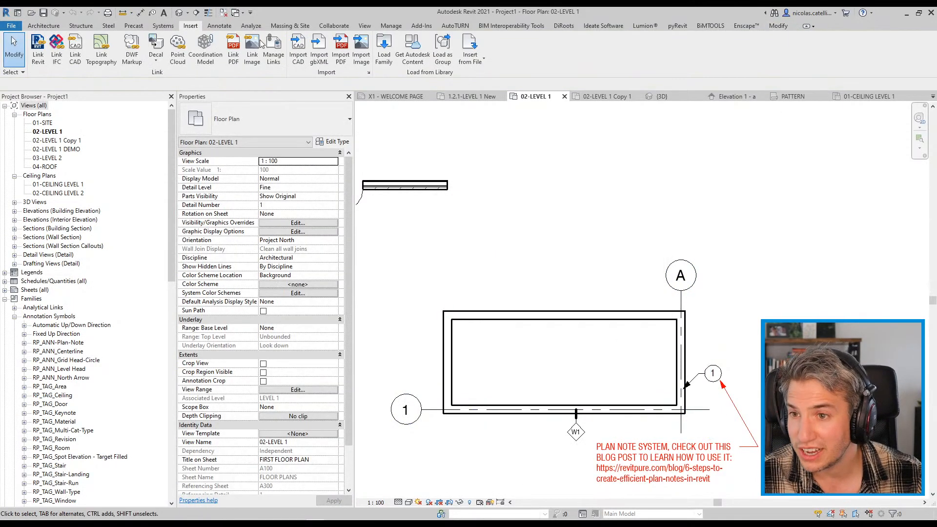
{"action": "left_click", "coordinate": [39, 60]}
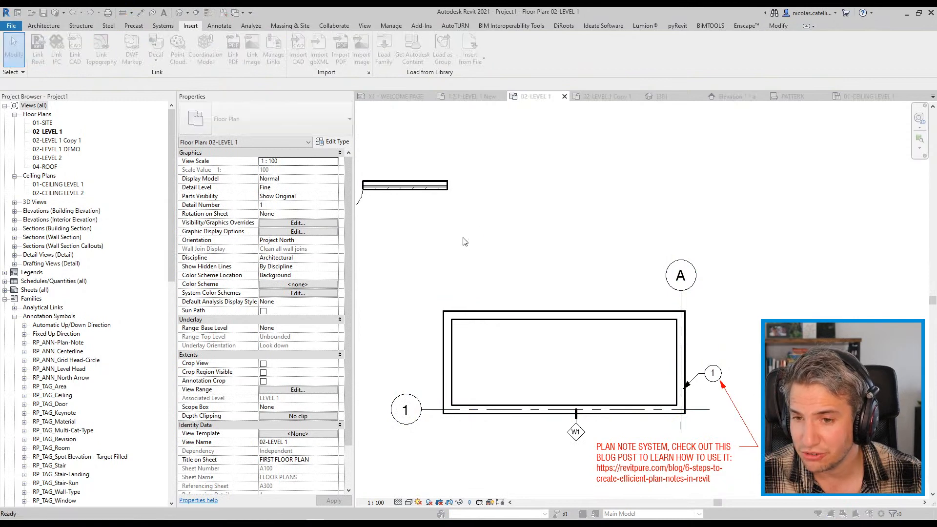
{"action": "left_click", "coordinate": [378, 298]}
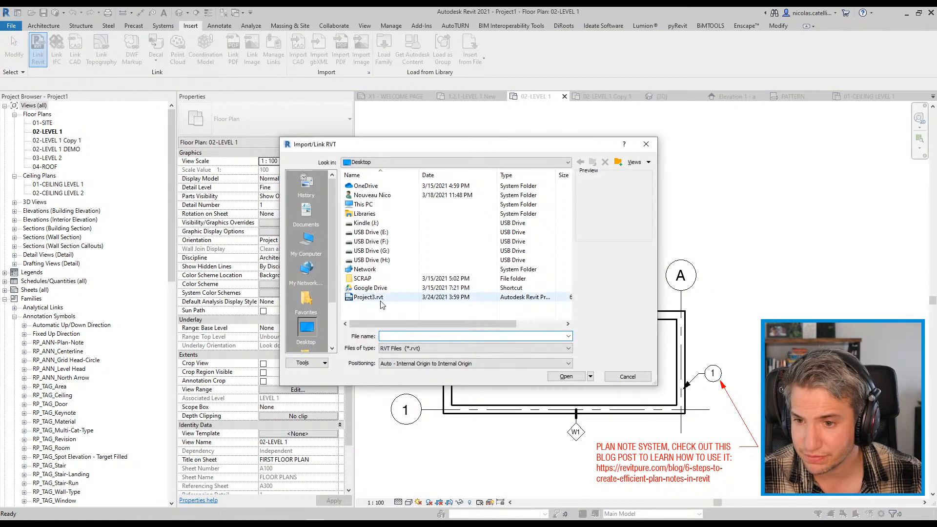
{"action": "left_click", "coordinate": [568, 379]}
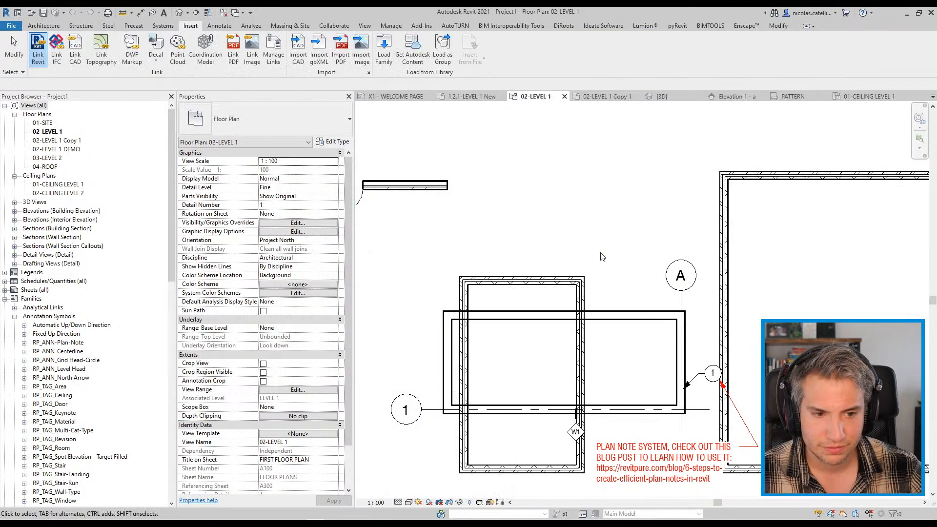
- Open the phase mapping of the Project3.rvt link type and map the host's Existing phase to Existing Construction
{"action": "scroll", "coordinate": [604, 264], "scroll_direction": "down", "scroll_amount": 5}
{"action": "left_click", "coordinate": [651, 262]}
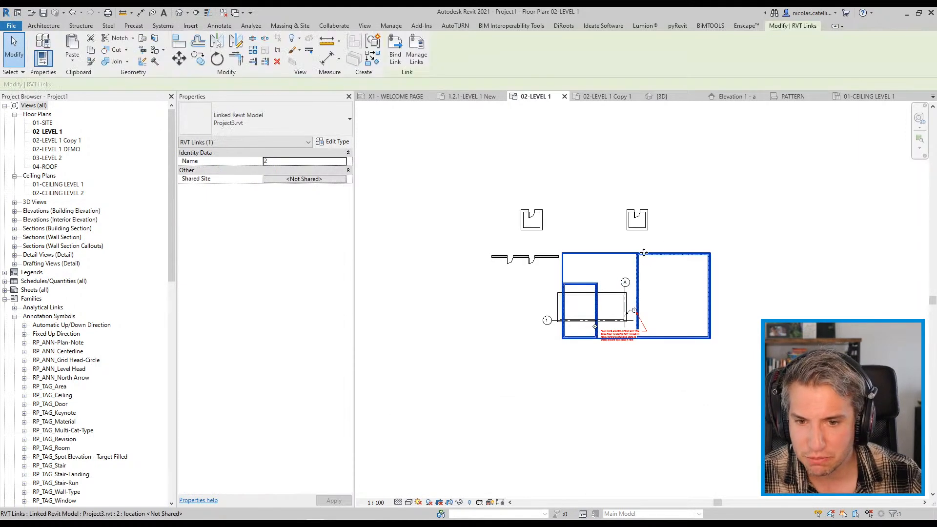
{"action": "scroll", "coordinate": [644, 253], "scroll_direction": "up", "scroll_amount": 2}
{"action": "left_click", "coordinate": [335, 142]}
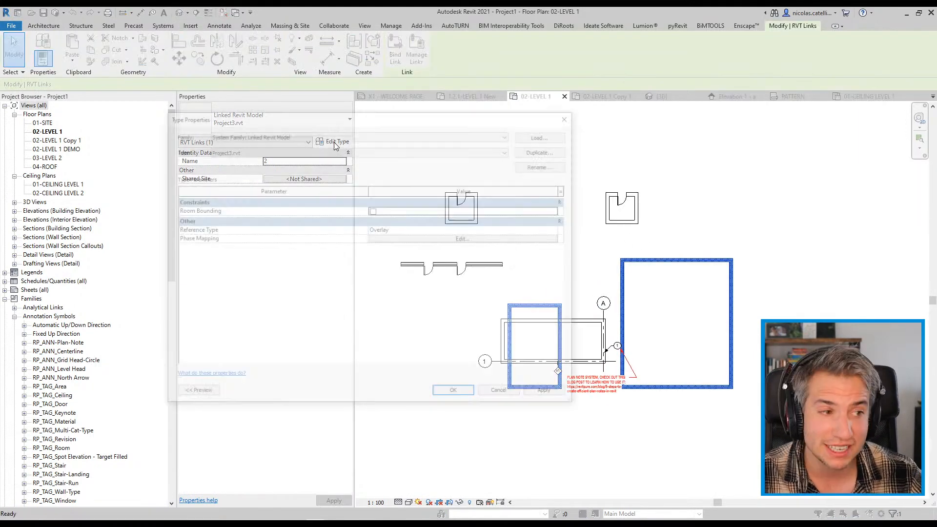
{"action": "left_click", "coordinate": [379, 239]}
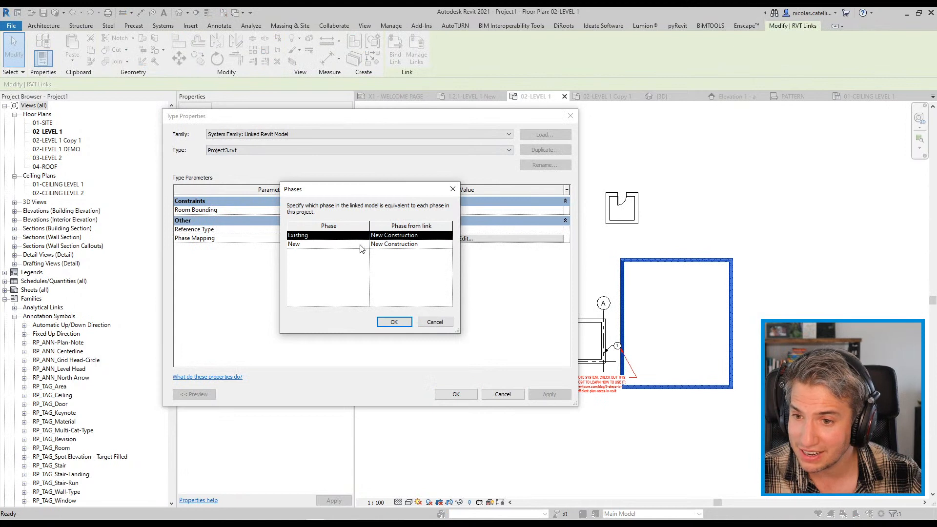
{"action": "left_click", "coordinate": [445, 238]}
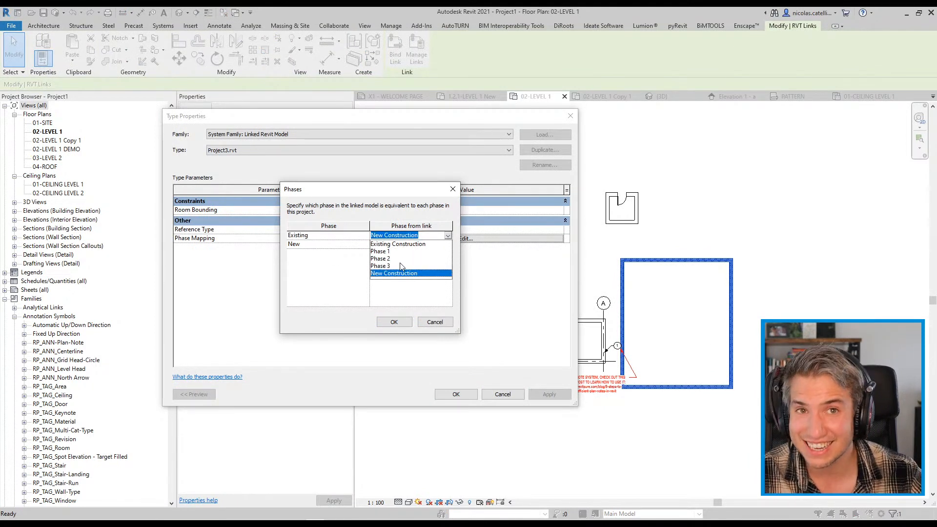
{"action": "left_click", "coordinate": [298, 238]}
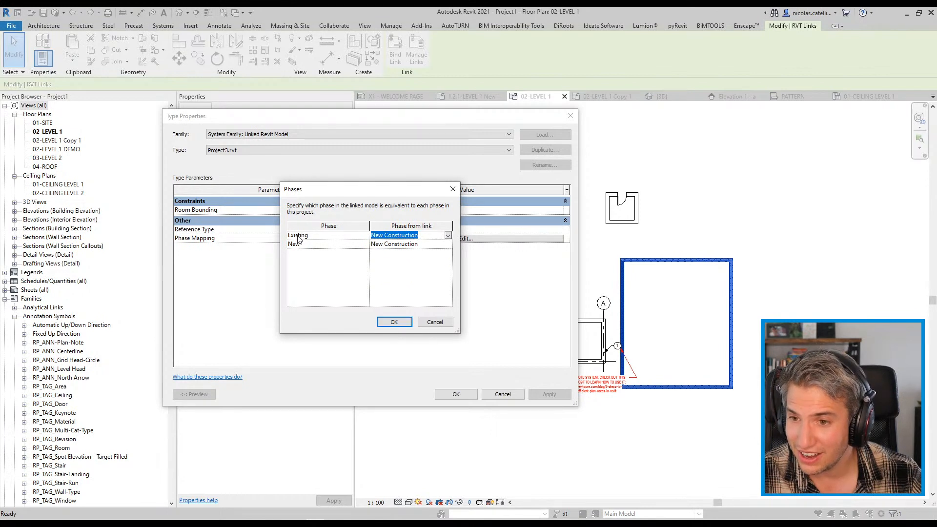
{"action": "left_click", "coordinate": [447, 236]}
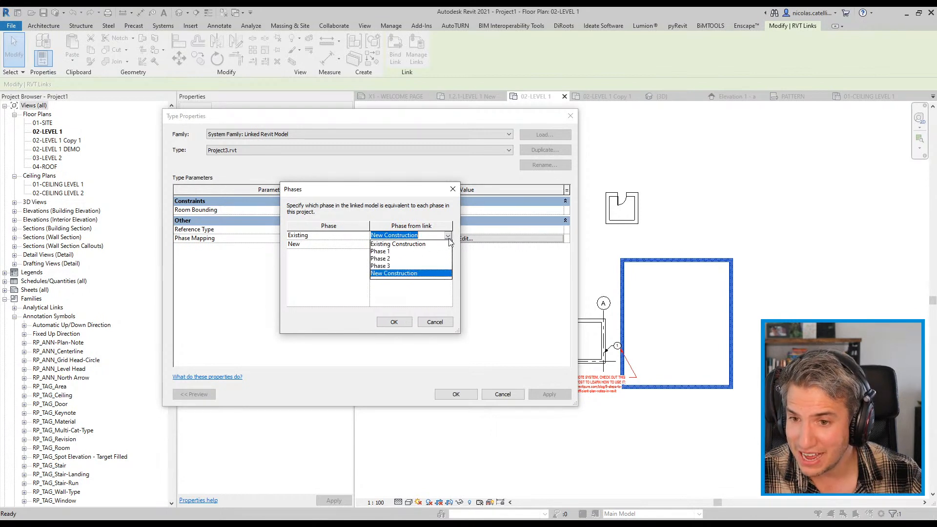
{"action": "left_click", "coordinate": [300, 245]}
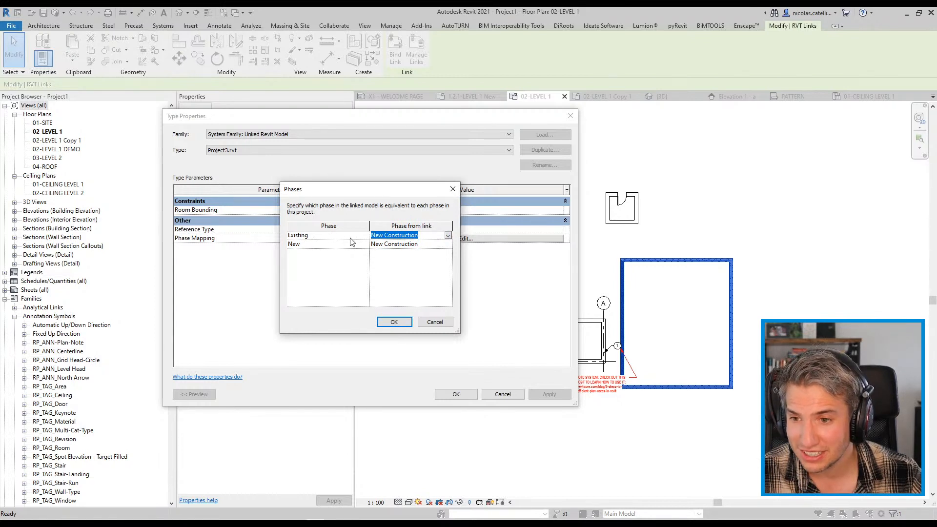
{"action": "left_click", "coordinate": [448, 236]}
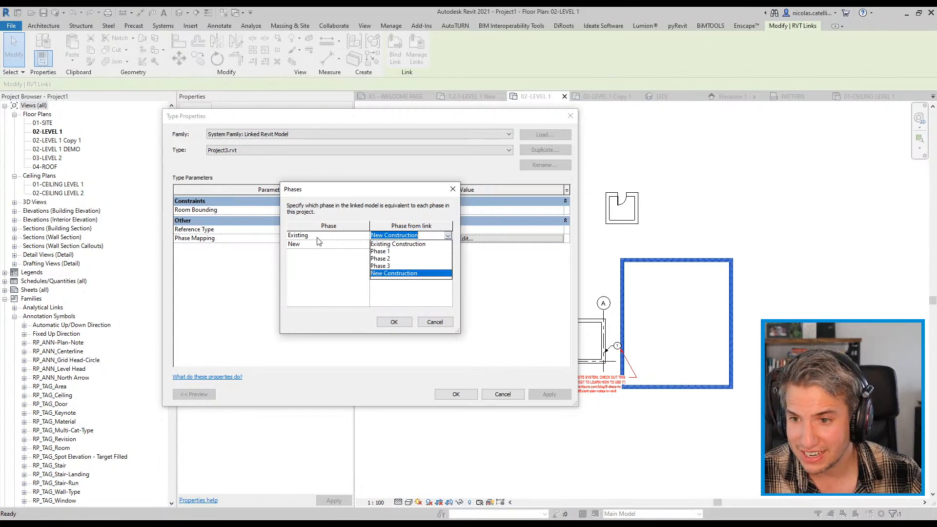
{"action": "left_click", "coordinate": [386, 244]}
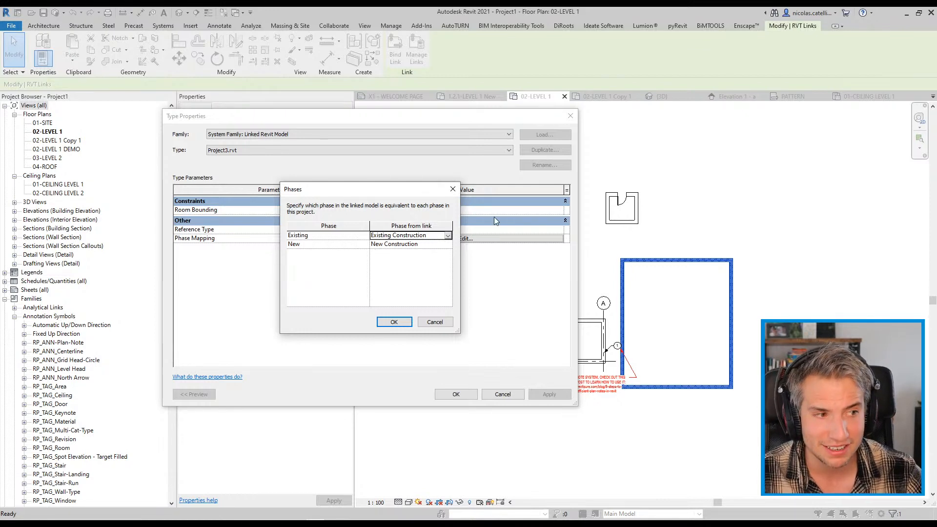
- Map the host's New phase to the link's Phase 1 and accept the link's type properties
{"action": "left_click", "coordinate": [448, 244]}
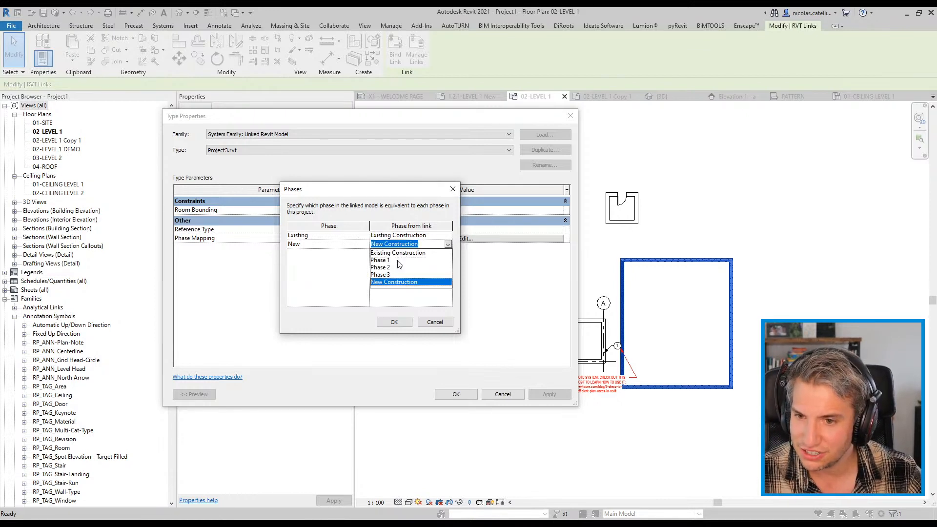
{"action": "left_click", "coordinate": [386, 260]}
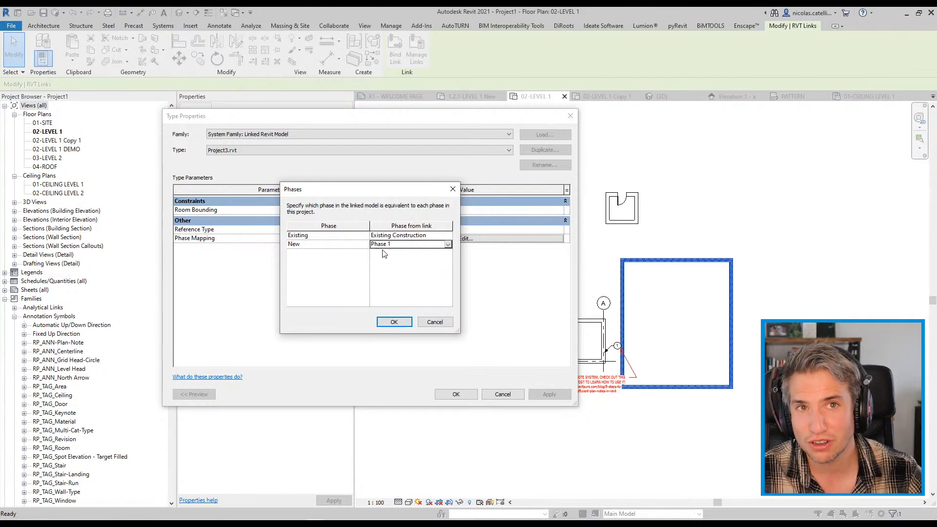
{"action": "left_click", "coordinate": [394, 324]}
{"action": "left_click", "coordinate": [455, 395]}
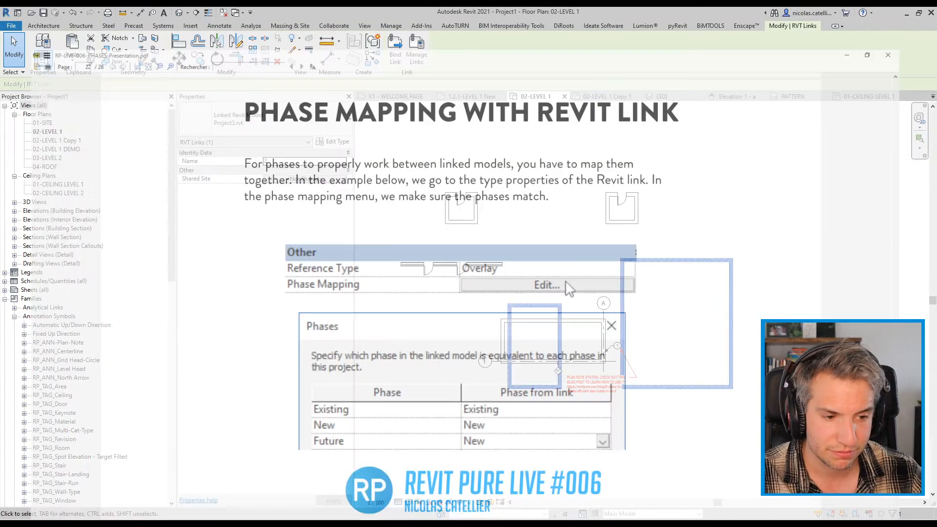
- View the "Parts in Revit: Avoid" slide in the presentation PDF, return to Revit and deselect the link
{"action": "scroll", "coordinate": [361, 310], "scroll_direction": "down", "scroll_amount": 10}
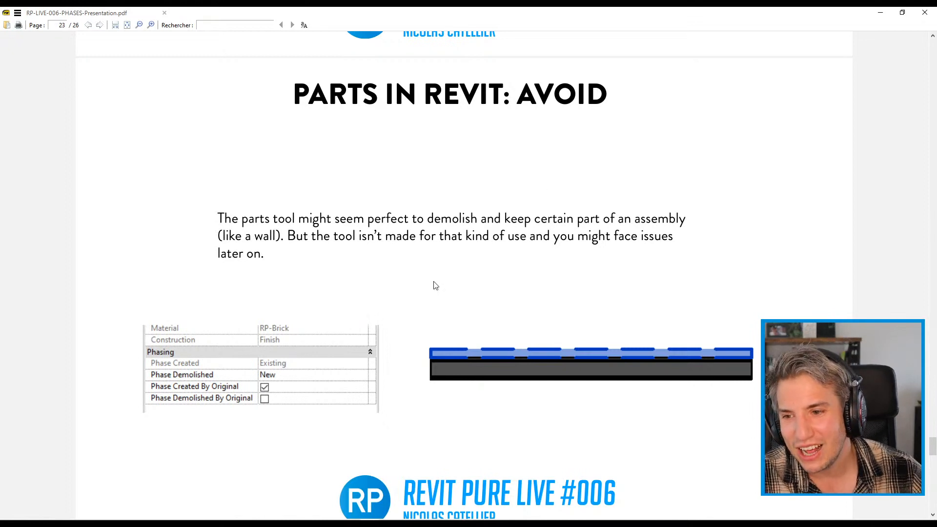
{"action": "left_click", "coordinate": [889, 13]}
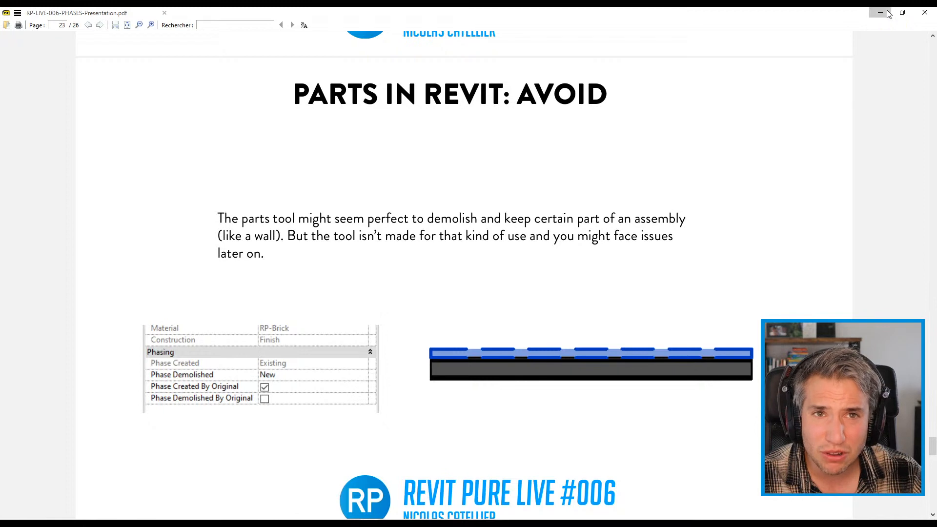
{"action": "left_click", "coordinate": [797, 200]}
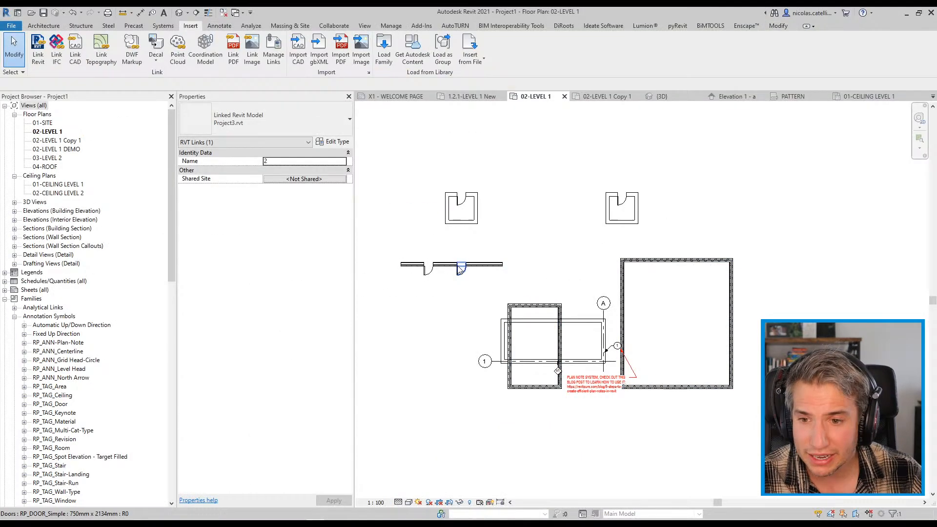
- Draw a separate horizontal RP_Ext Brick Wall 314mm, about 5800 mm long, in an empty area using Create Similar from the wall with doors
{"action": "left_click", "coordinate": [484, 264]}
{"action": "scroll", "coordinate": [541, 298], "scroll_direction": "up", "scroll_amount": 3}
{"action": "middle_click_drag", "start_coordinate": [414, 281], "coordinate": [713, 501]}
{"action": "scroll", "coordinate": [541, 298], "scroll_direction": "up", "scroll_amount": 2}
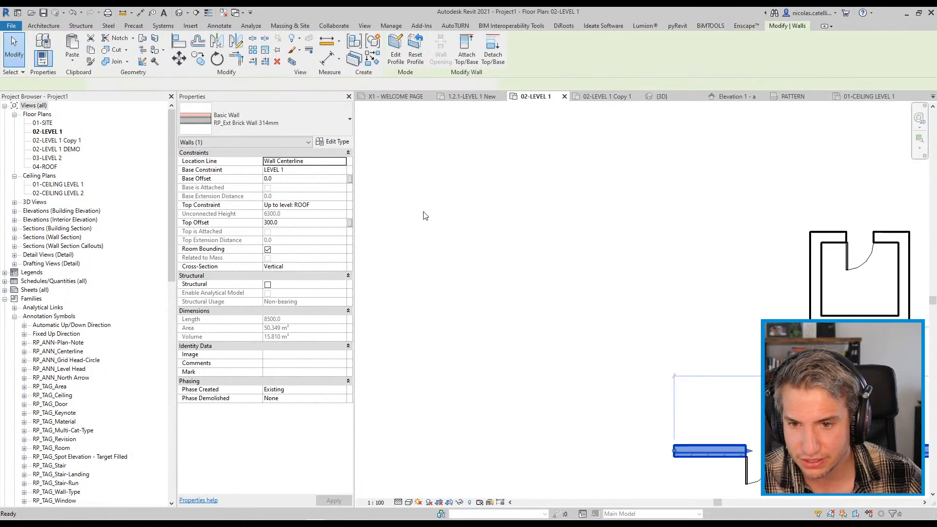
{"action": "key", "text": "c"}
{"action": "key", "text": "s"}
{"action": "left_click", "coordinate": [424, 212]}
{"action": "left_click", "coordinate": [636, 212]}
{"action": "scroll", "coordinate": [425, 217], "scroll_direction": "up", "scroll_amount": 4}
{"action": "key", "text": "Escape"}
{"action": "key", "text": "Escape"}
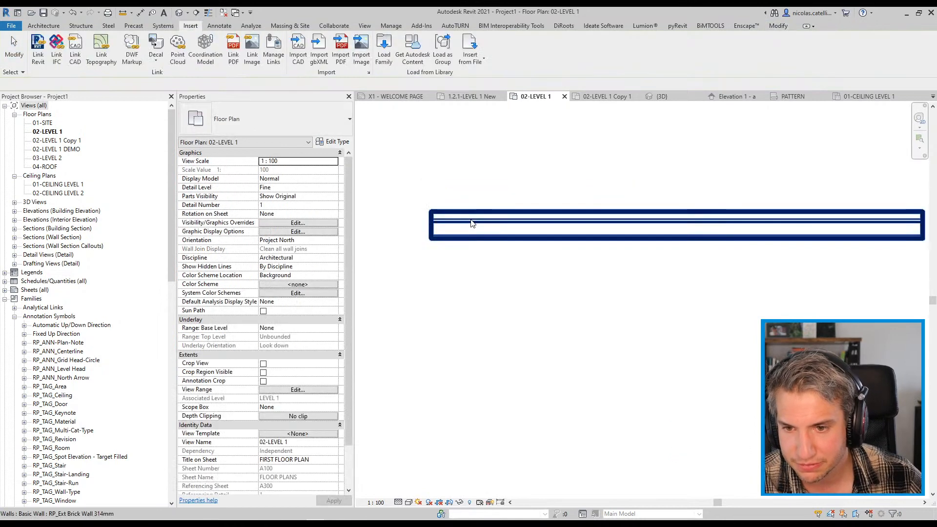
- Set the 02-LEVEL 1 view's phase to New and check the new brick wall's Phase Demolished setting
{"action": "left_click", "coordinate": [454, 222]}
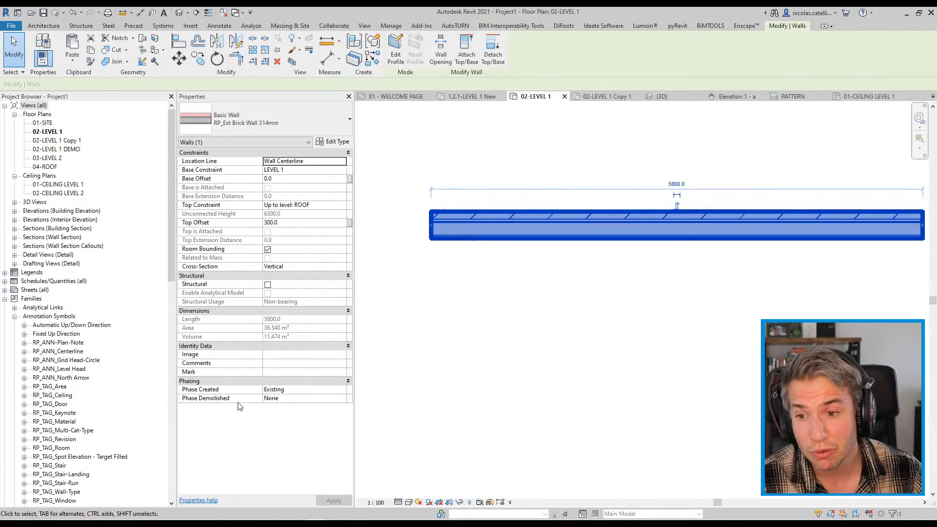
{"action": "left_click", "coordinate": [541, 321]}
{"action": "scroll", "coordinate": [316, 446], "scroll_direction": "down", "scroll_amount": 3}
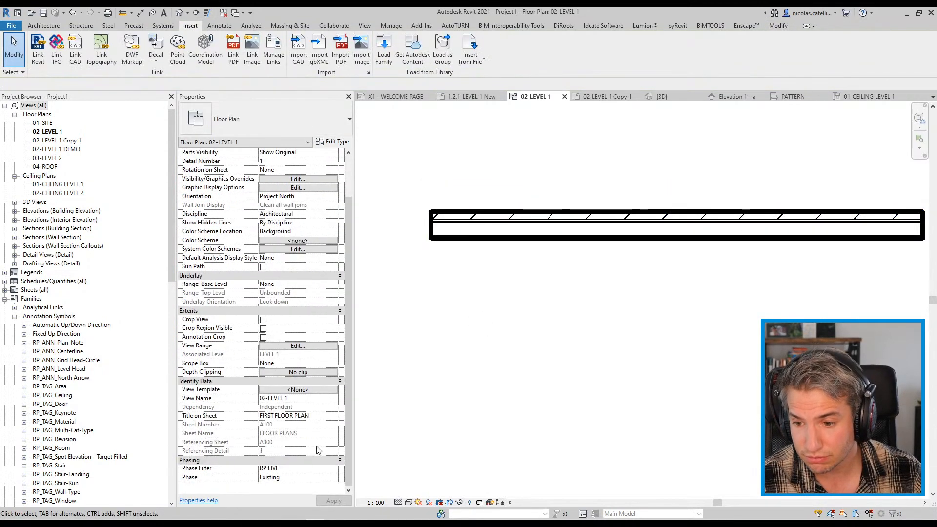
{"action": "left_click", "coordinate": [334, 478]}
{"action": "left_click", "coordinate": [285, 494]}
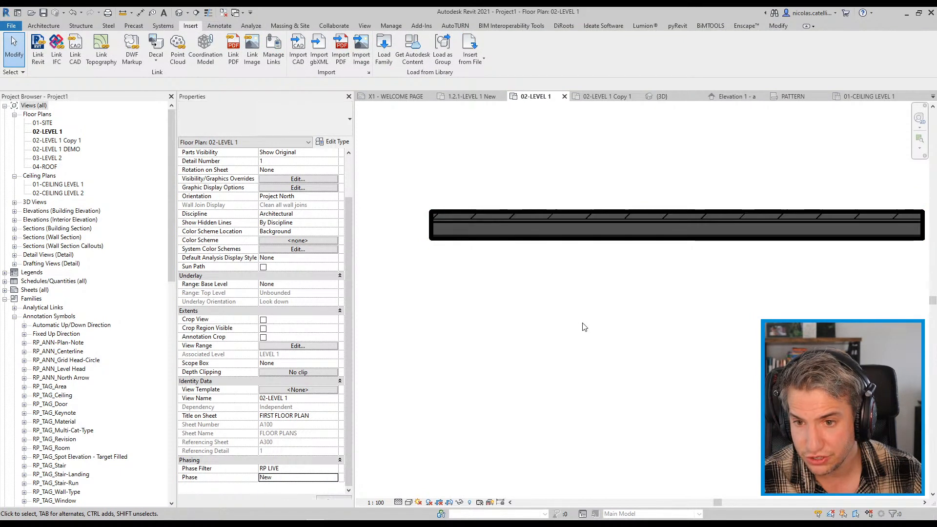
{"action": "left_click", "coordinate": [520, 223]}
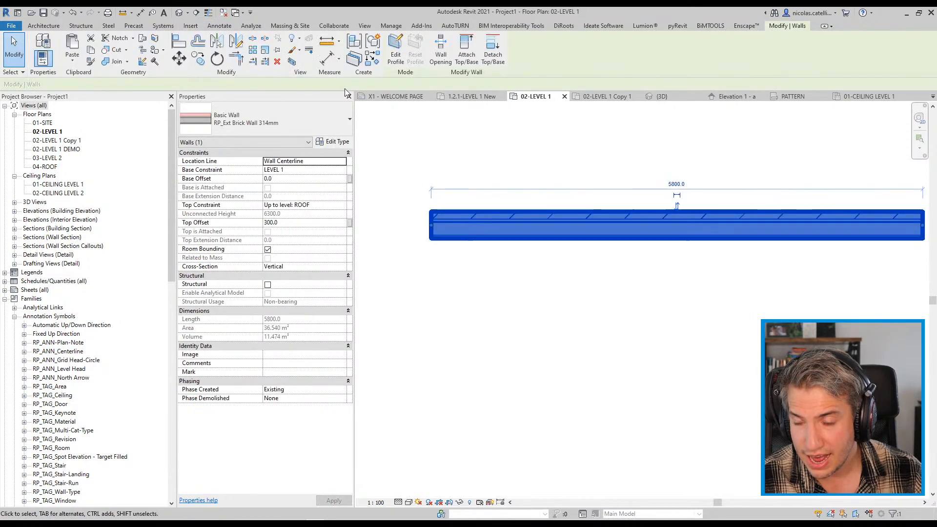
{"action": "left_click", "coordinate": [344, 399]}
{"action": "left_click", "coordinate": [344, 400]}
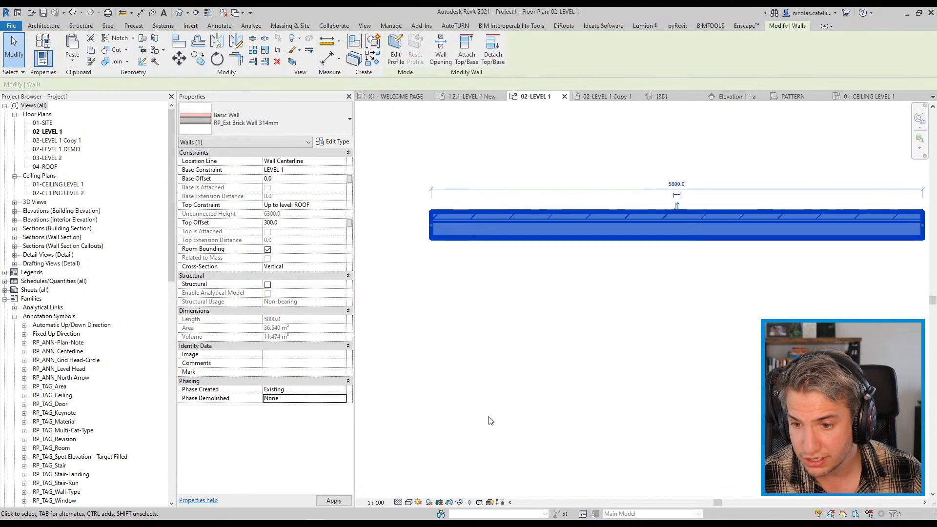
- Deselect the brick wall and return the 02-LEVEL 1 view's phase to Existing
{"action": "left_click", "coordinate": [489, 420]}
{"action": "scroll", "coordinate": [305, 452], "scroll_direction": "down", "scroll_amount": 3}
{"action": "left_click", "coordinate": [330, 479]}
{"action": "left_click", "coordinate": [334, 477]}
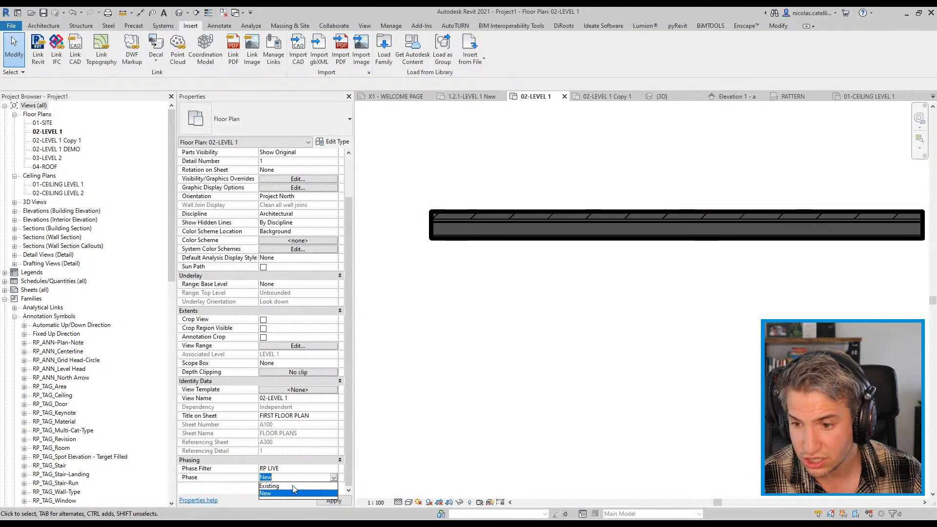
{"action": "left_click", "coordinate": [292, 486]}
- Create parts from the new brick wall and select its individual layer parts to inspect their properties
{"action": "left_click", "coordinate": [513, 243]}
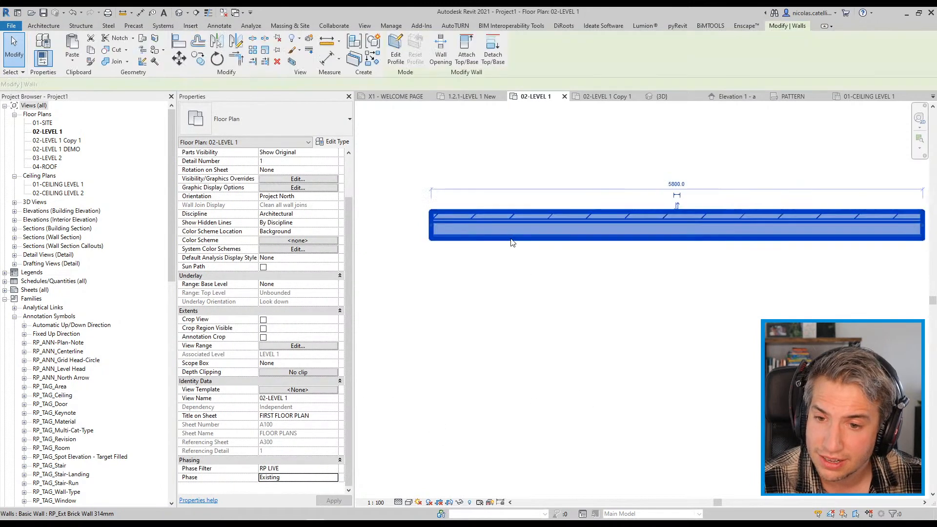
{"action": "left_click", "coordinate": [358, 61]}
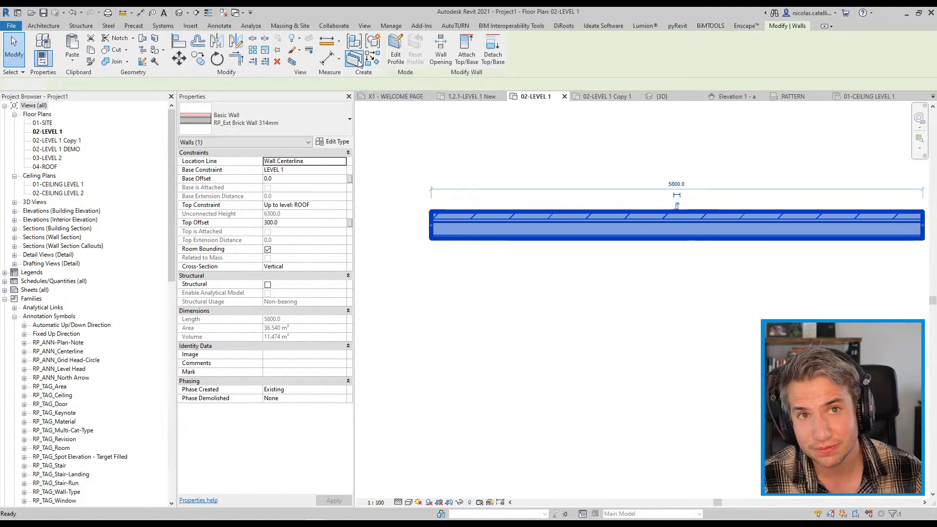
{"action": "left_click", "coordinate": [430, 297]}
{"action": "left_click", "coordinate": [481, 229]}
{"action": "scroll", "coordinate": [415, 216], "scroll_direction": "up", "scroll_amount": 4}
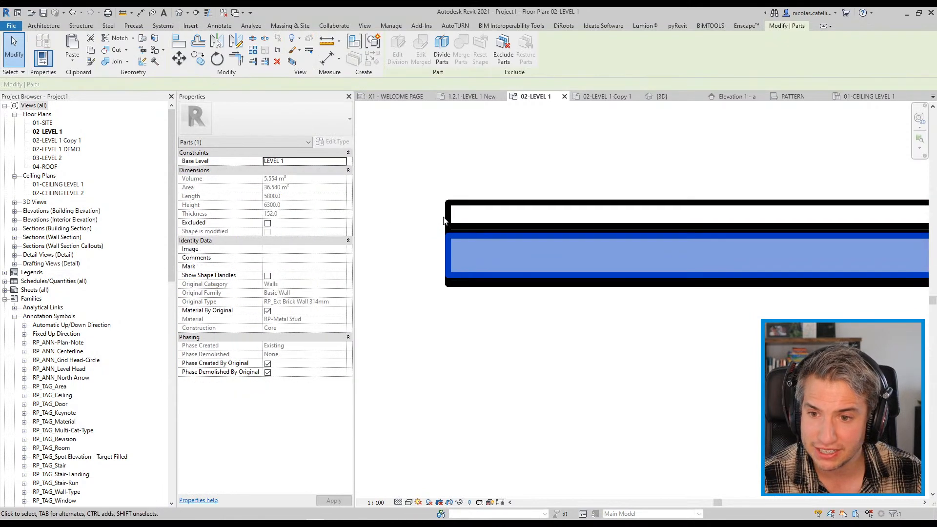
{"action": "left_click", "coordinate": [454, 217]}
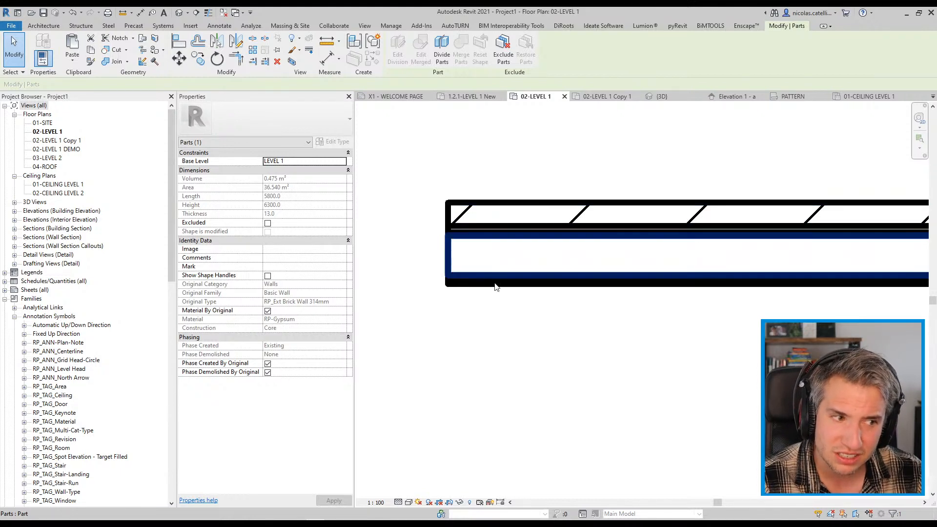
{"action": "left_click", "coordinate": [473, 231]}
- For the wall's brick finish part, disable Phase Demolished By Original and set Phase Demolished to New
{"action": "left_click", "coordinate": [474, 215]}
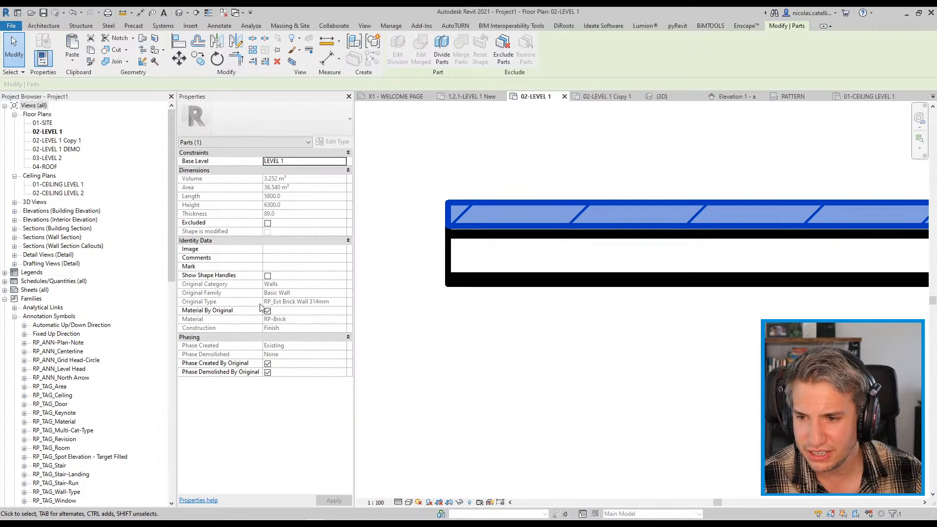
{"action": "left_click", "coordinate": [272, 374]}
{"action": "left_click", "coordinate": [269, 373]}
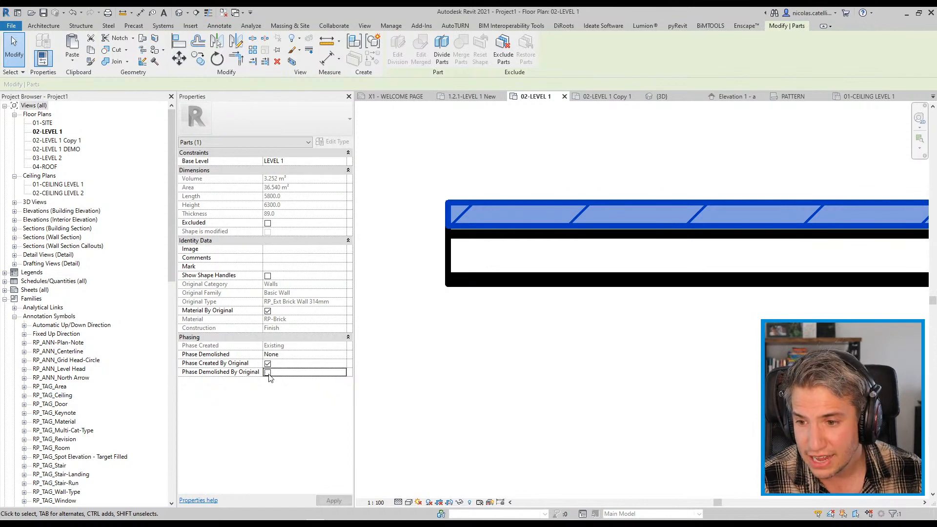
{"action": "left_click", "coordinate": [339, 356]}
{"action": "left_click", "coordinate": [342, 355]}
{"action": "left_click", "coordinate": [286, 375]}
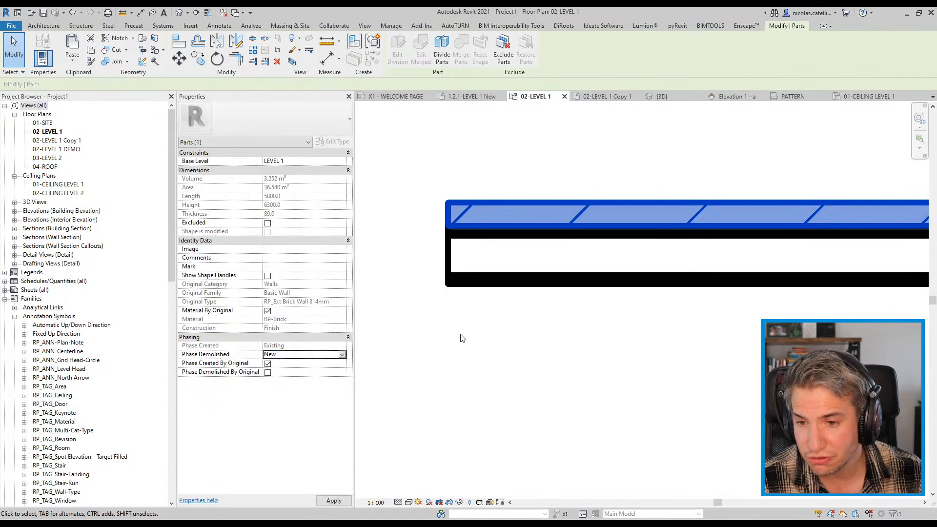
{"action": "left_click", "coordinate": [450, 308]}
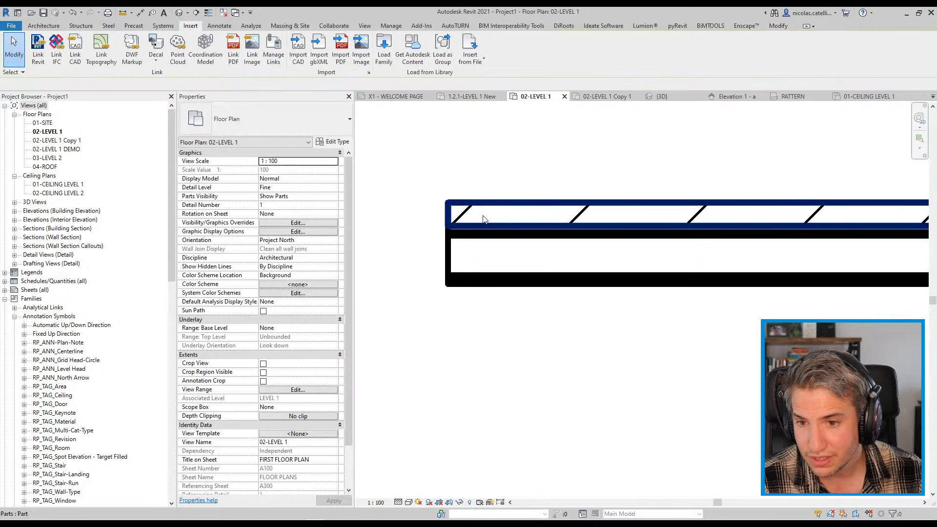
- Set the 02-LEVEL 1 view's phase to New
{"action": "scroll", "coordinate": [342, 457], "scroll_direction": "down", "scroll_amount": 3}
{"action": "left_click", "coordinate": [297, 478]}
{"action": "left_click", "coordinate": [334, 477]}
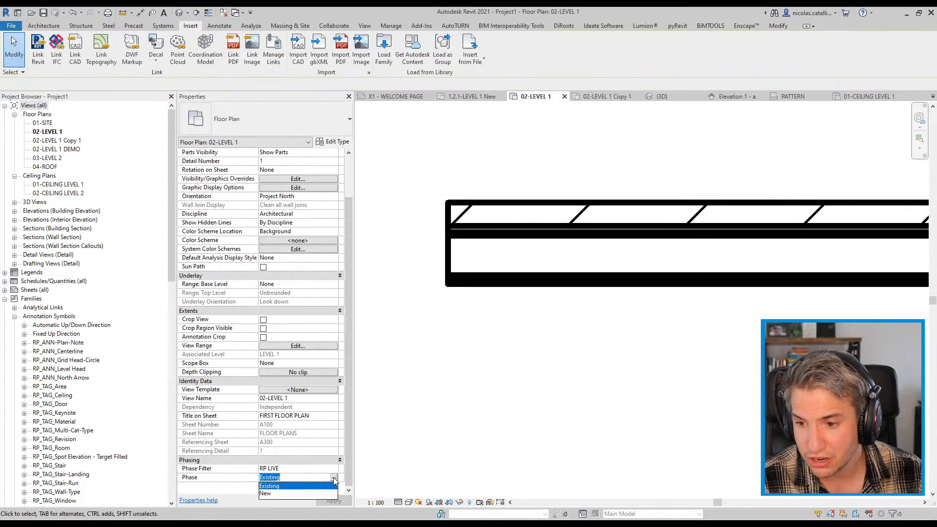
{"action": "left_click", "coordinate": [273, 494]}
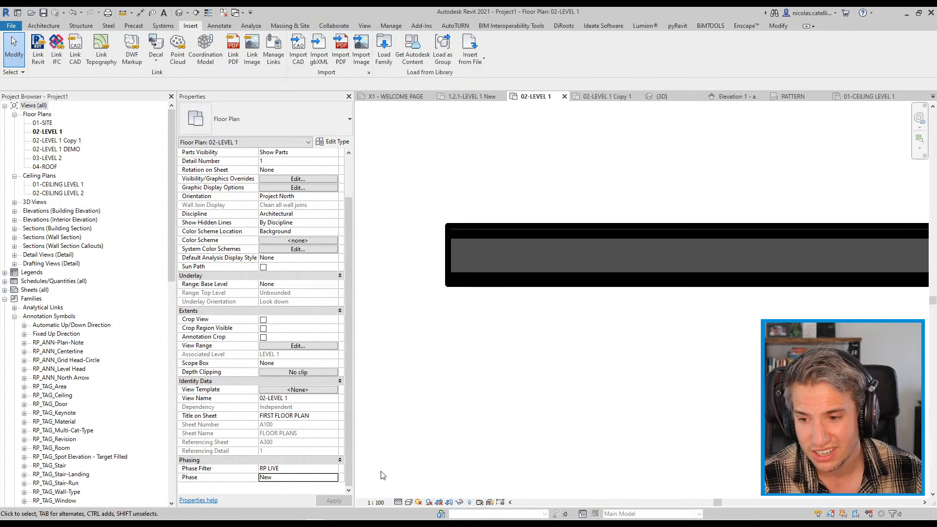
- Set the 02-LEVEL 1 view's Parts Visibility to Show Original
{"action": "left_click", "coordinate": [459, 242]}
{"action": "left_click", "coordinate": [456, 184]}
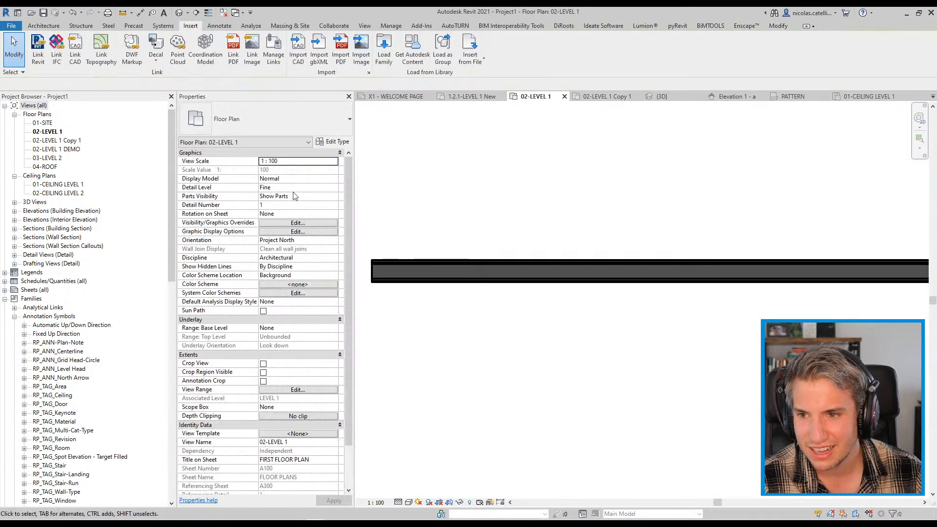
{"action": "left_click", "coordinate": [334, 196]}
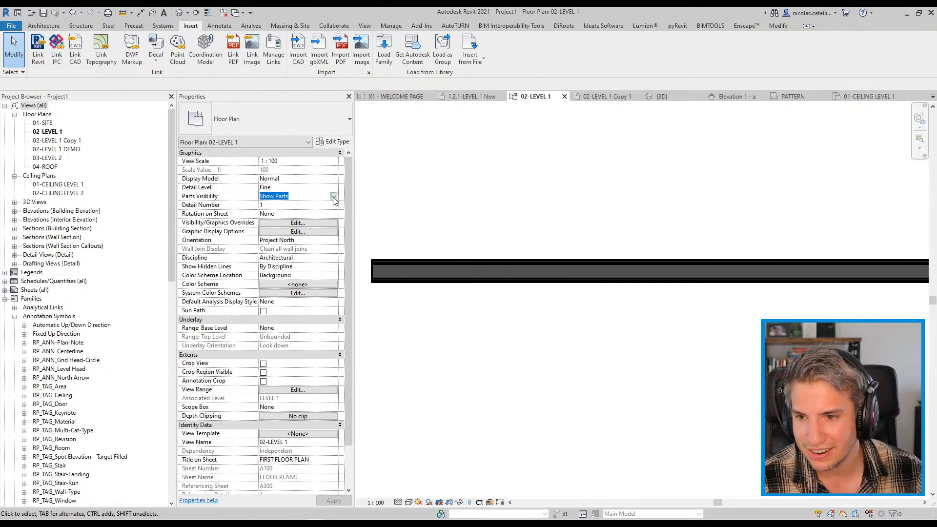
{"action": "left_click", "coordinate": [334, 197]}
{"action": "left_click", "coordinate": [196, 200]}
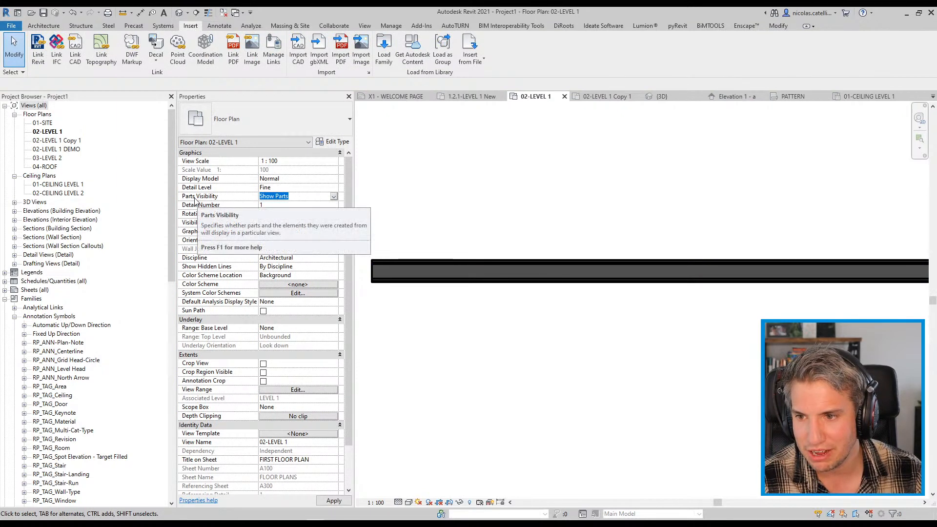
{"action": "left_click", "coordinate": [334, 197]}
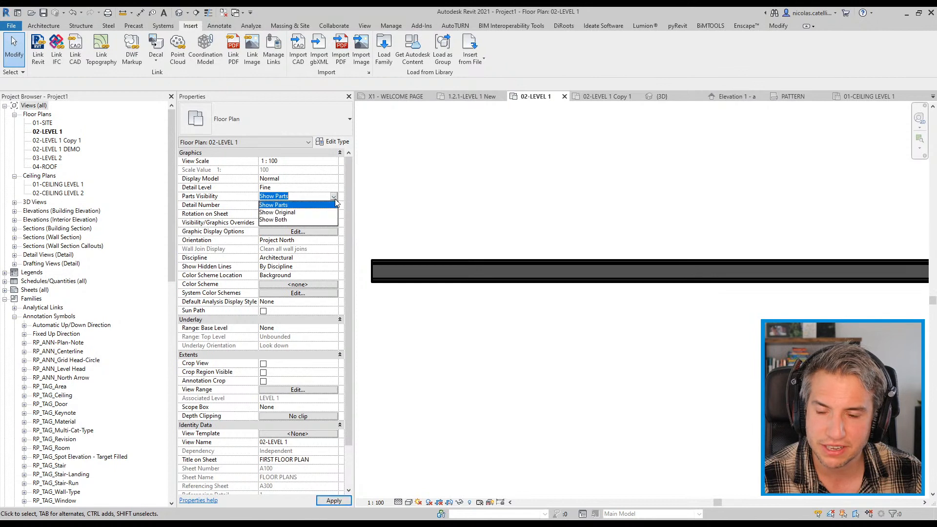
{"action": "left_click", "coordinate": [297, 214]}
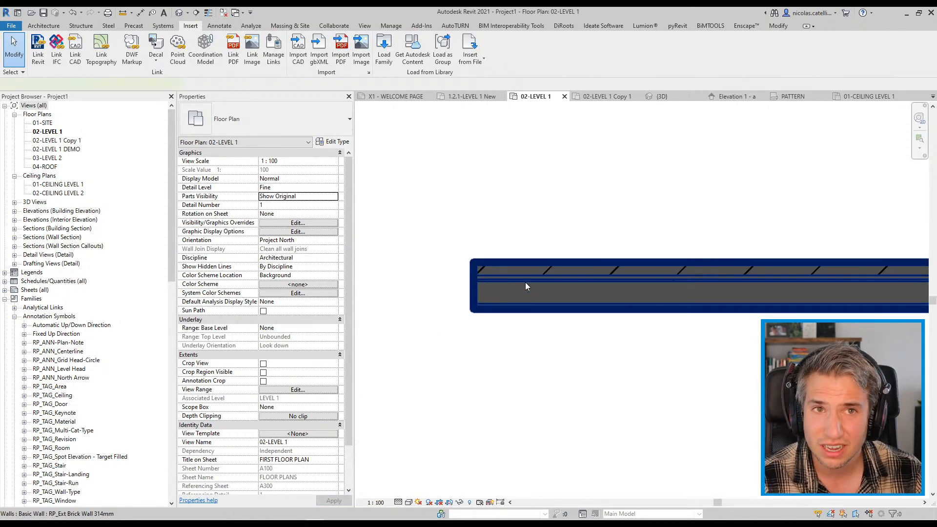
- Select the original brick wall and inspect its layers and phasing properties, leaving it deselected
{"action": "left_click", "coordinate": [525, 282]}
{"action": "scroll", "coordinate": [542, 278], "scroll_direction": "up", "scroll_amount": 2}
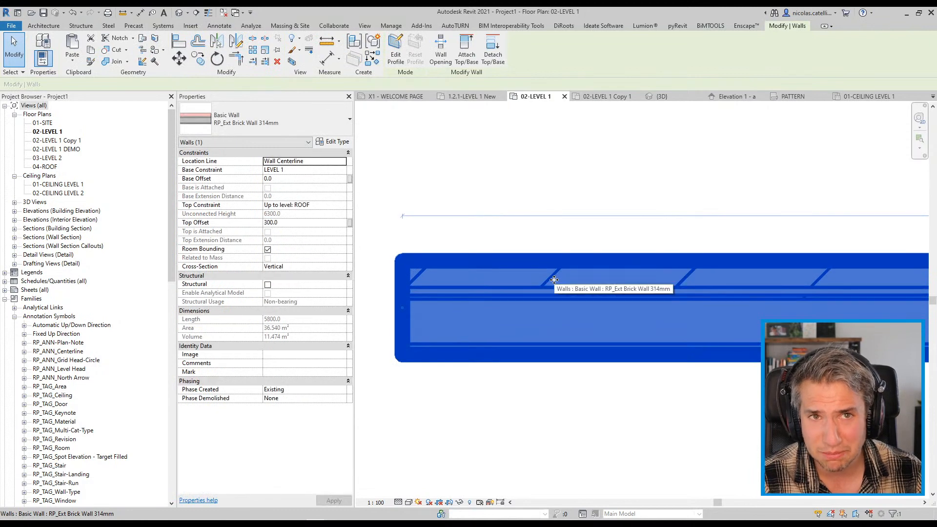
{"action": "middle_click_drag", "start_coordinate": [556, 274], "coordinate": [506, 274]}
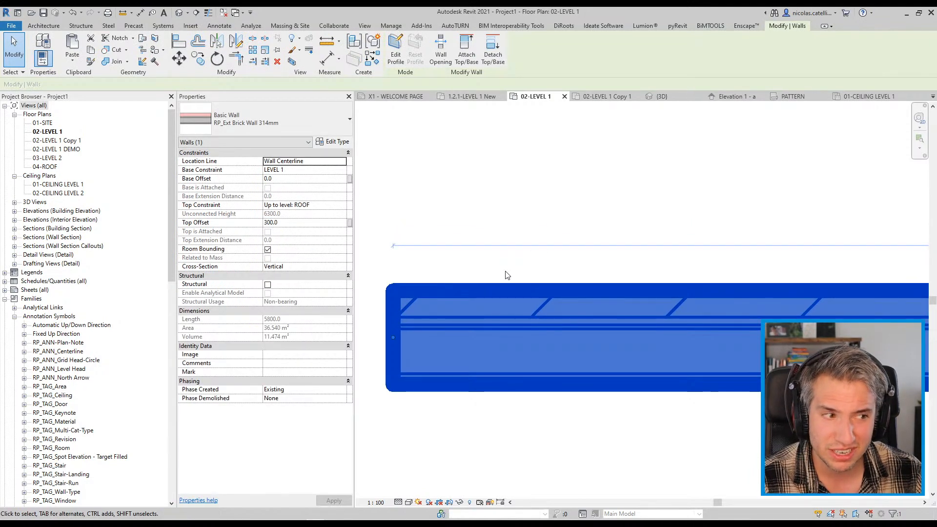
{"action": "scroll", "coordinate": [506, 275], "scroll_direction": "down", "scroll_amount": 2}
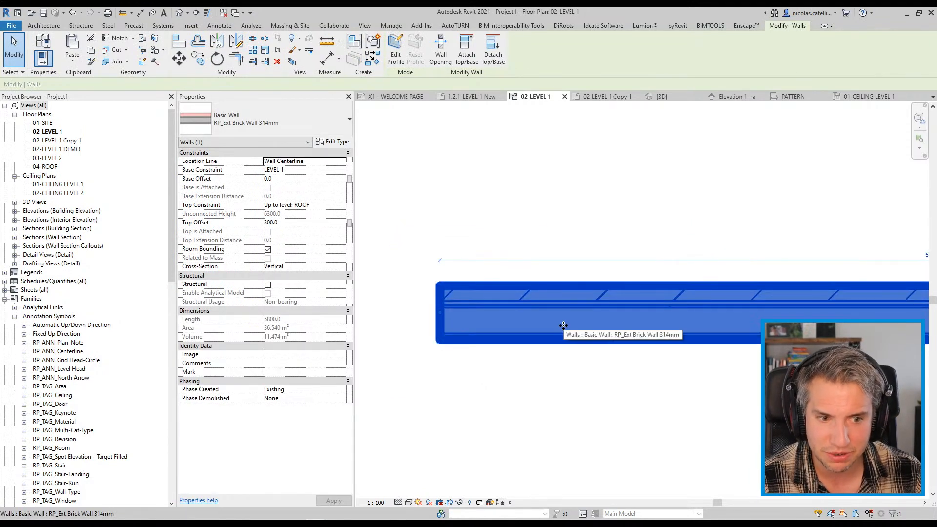
{"action": "left_click", "coordinate": [449, 455]}
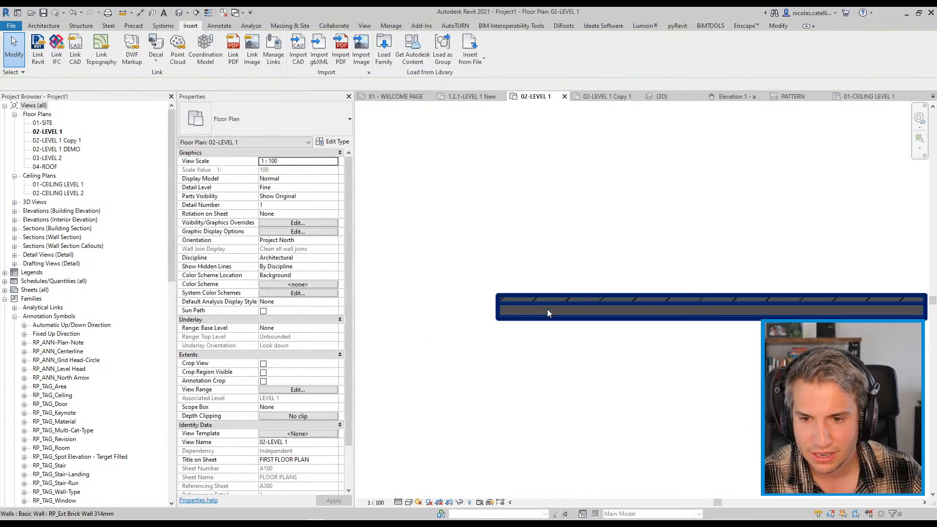
- Draw a horizontal RP_Ext Brick Wall 314mm wall, 5400 mm long, above the existing brick wall
{"action": "scroll", "coordinate": [508, 330], "scroll_direction": "down", "scroll_amount": 5}
{"action": "scroll", "coordinate": [541, 309], "scroll_direction": "up", "scroll_amount": 2}
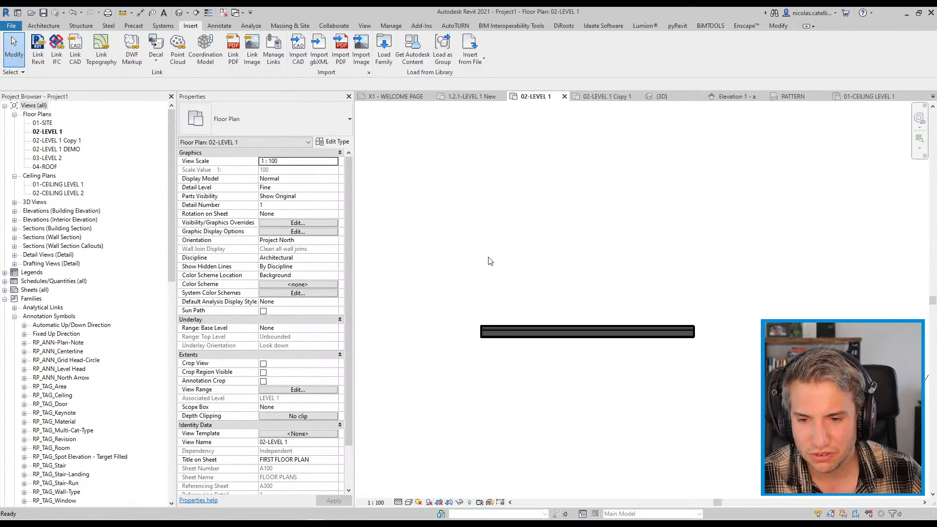
{"action": "key", "text": "w"}
{"action": "key", "text": "a"}
{"action": "left_click", "coordinate": [491, 268]}
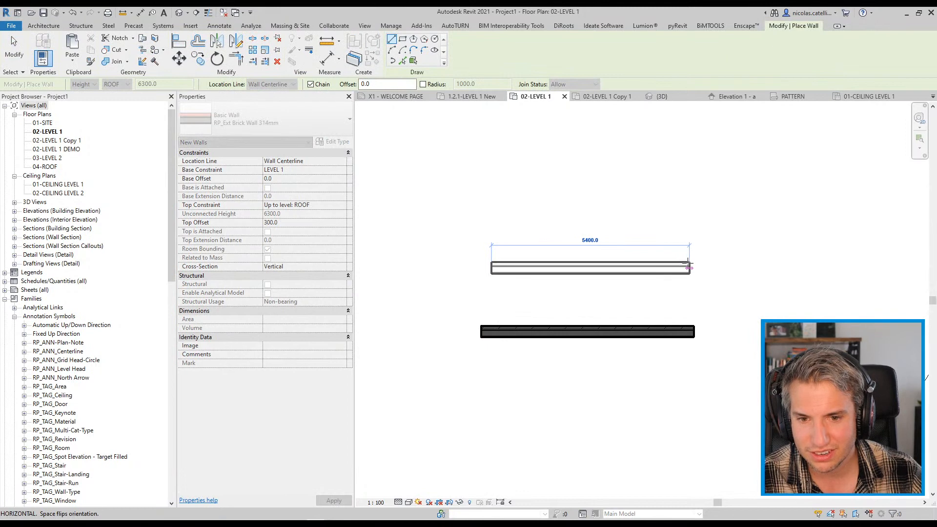
{"action": "left_click", "coordinate": [690, 265]}
{"action": "key", "text": "Escape"}
{"action": "key", "text": "Escape"}
- Examine the layer assembly of the newly drawn wall's type, leaving it without changes
{"action": "scroll", "coordinate": [492, 253], "scroll_direction": "up", "scroll_amount": 2}
{"action": "left_click", "coordinate": [525, 295]}
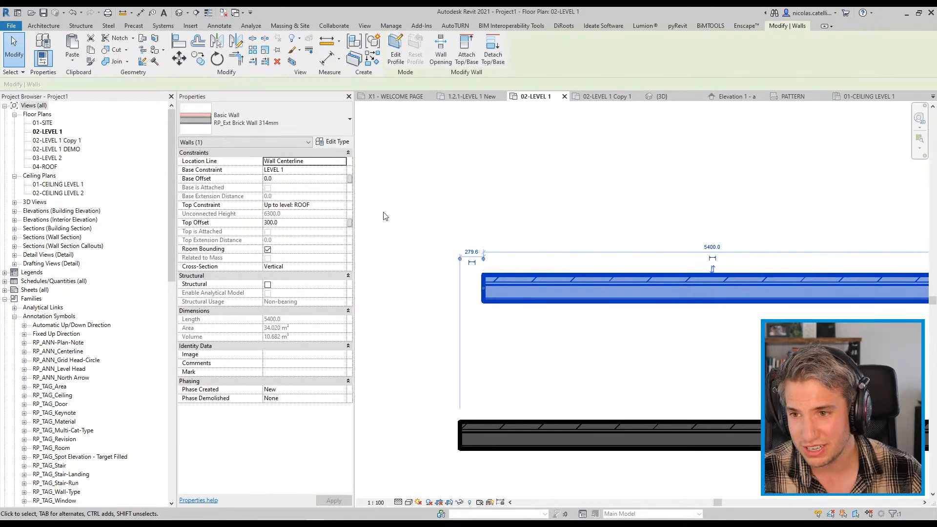
{"action": "left_click", "coordinate": [332, 142]}
{"action": "left_click", "coordinate": [428, 210]}
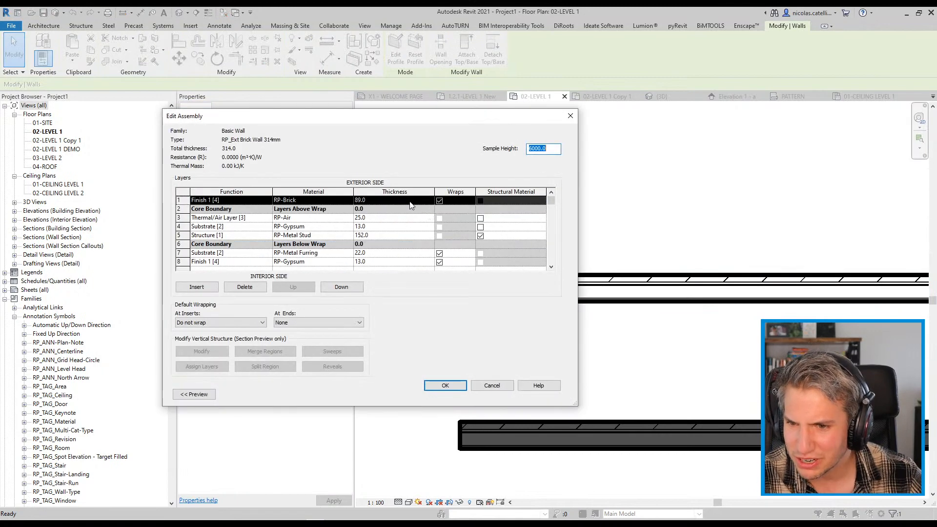
{"action": "key", "text": "Escape"}
{"action": "key", "text": "Escape"}
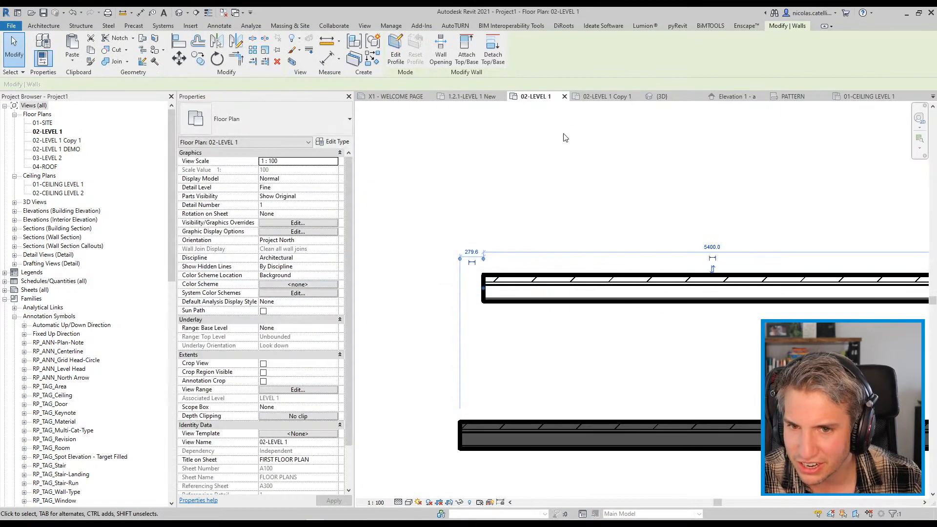
- Duplicate the new wall's type under the name RP_Ext Brick Wall (Without Brick)
{"action": "left_click", "coordinate": [519, 175]}
{"action": "left_click", "coordinate": [535, 305]}
{"action": "left_click", "coordinate": [333, 142]}
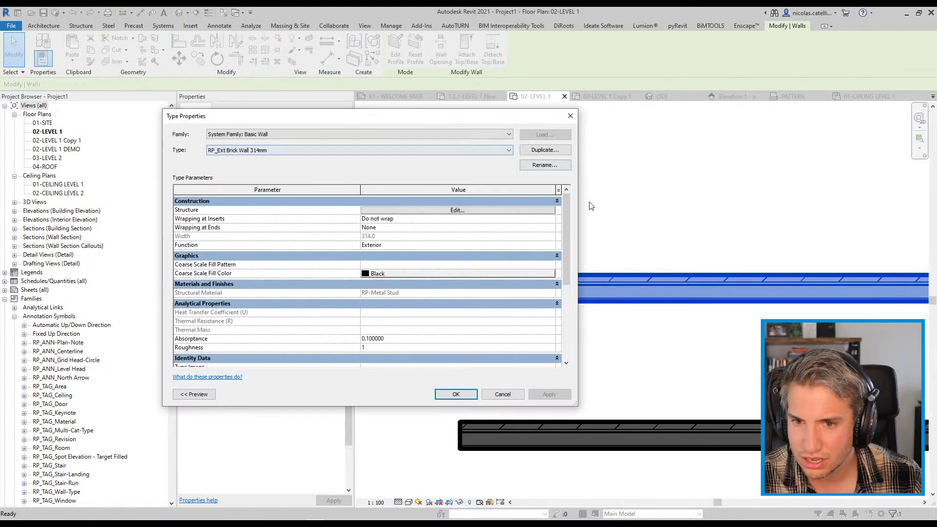
{"action": "left_click", "coordinate": [542, 151]}
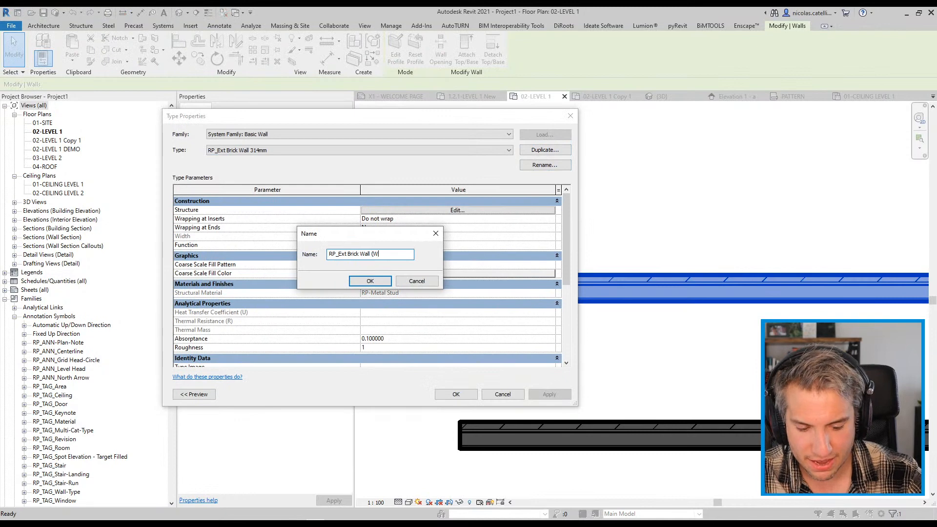
{"action": "type", "text": ")"}
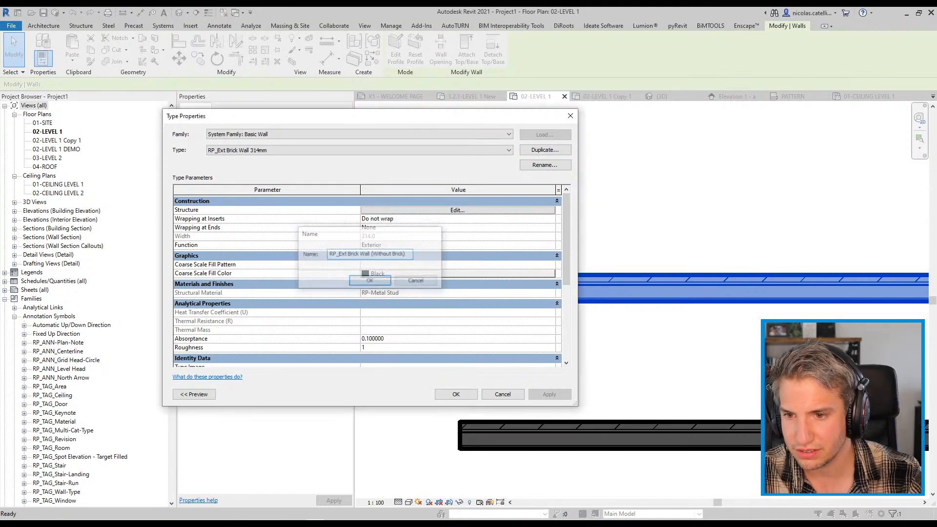
{"action": "left_click", "coordinate": [370, 281]}
- Delete the exterior RP-Brick finish layer from the duplicated wall type's structure and apply the type to the new wall
{"action": "left_click", "coordinate": [407, 211]}
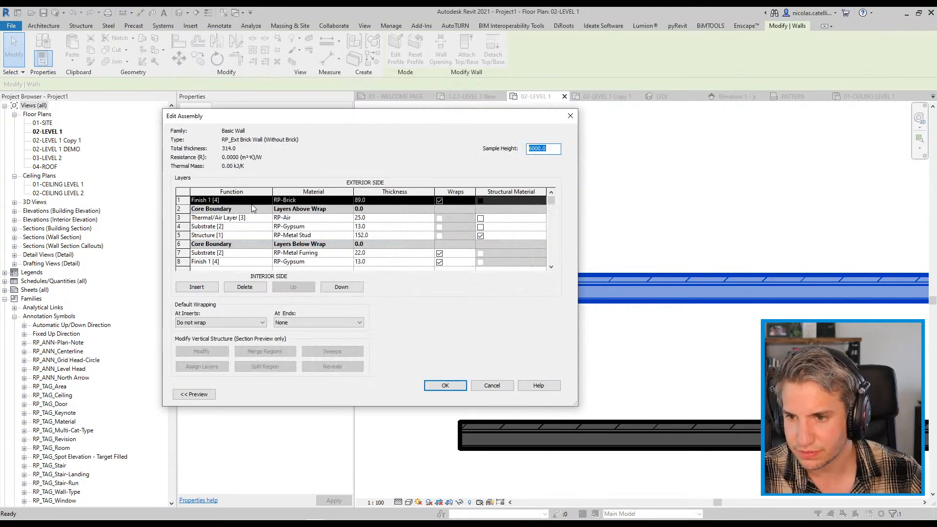
{"action": "left_click", "coordinate": [249, 290]}
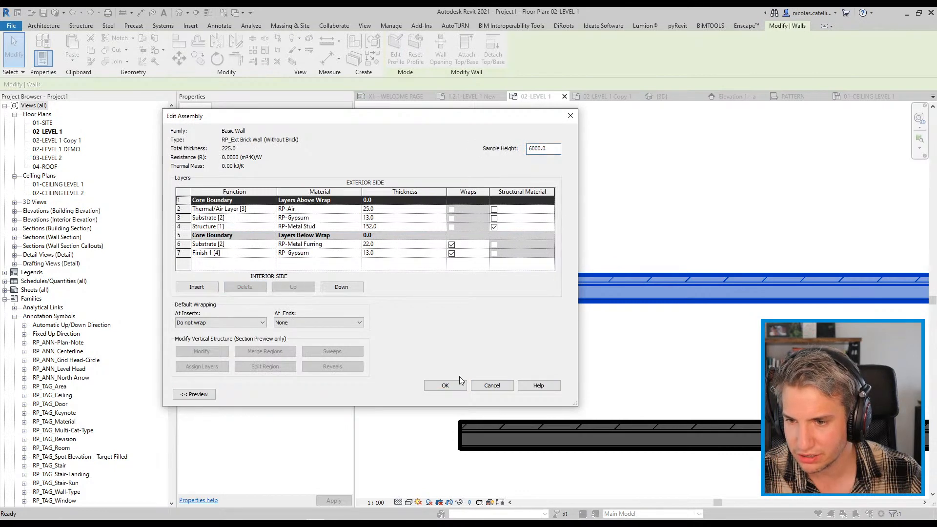
{"action": "left_click", "coordinate": [447, 386]}
{"action": "left_click", "coordinate": [458, 394]}
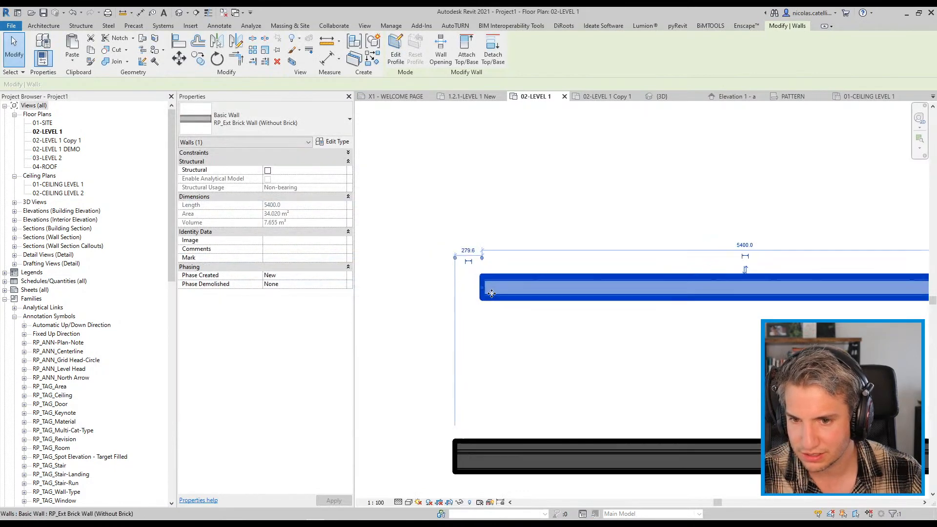
{"action": "scroll", "coordinate": [491, 294], "scroll_direction": "up", "scroll_amount": 1}
{"action": "key", "text": "ctrl+c"}
{"action": "key", "text": "ctrl+v"}
{"action": "left_click", "coordinate": [481, 255]}
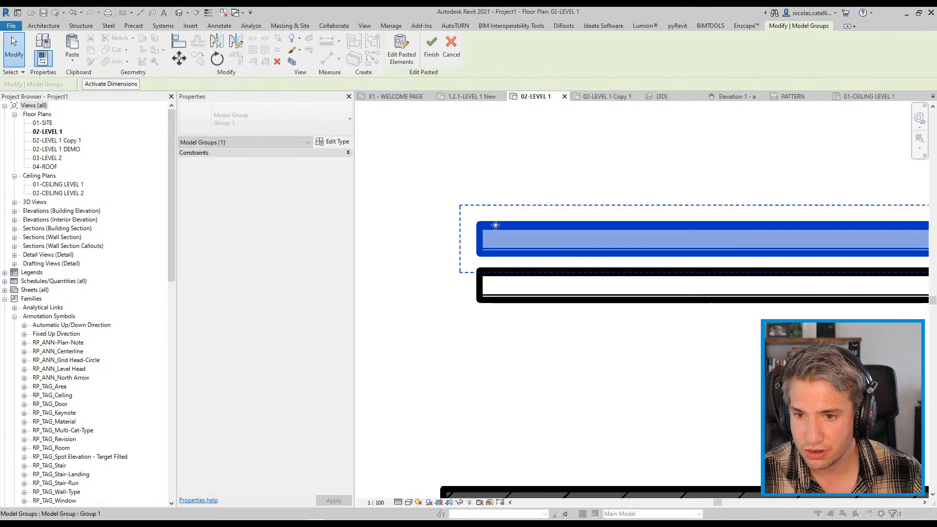
{"action": "left_click", "coordinate": [424, 188]}
{"action": "left_click", "coordinate": [504, 241]}
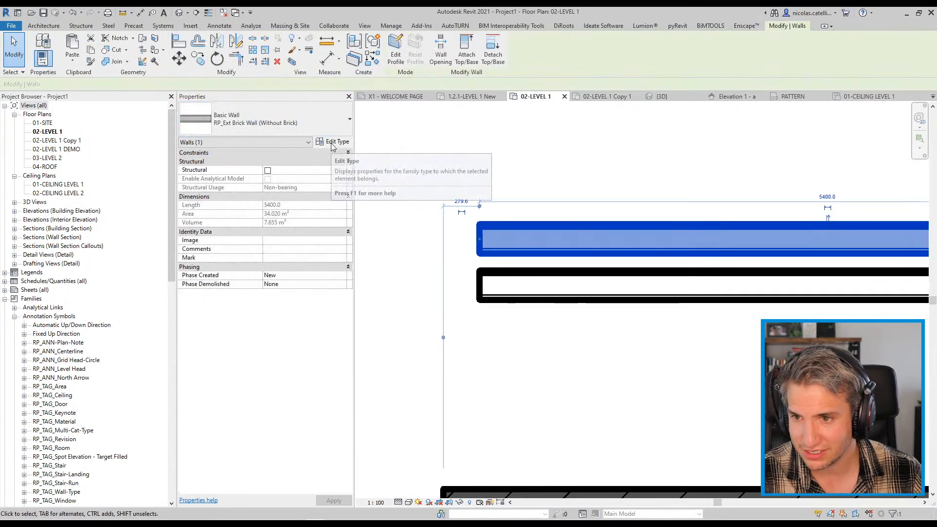
{"action": "scroll", "coordinate": [550, 222], "scroll_direction": "down", "scroll_amount": 2}
{"action": "key", "text": "Delete"}
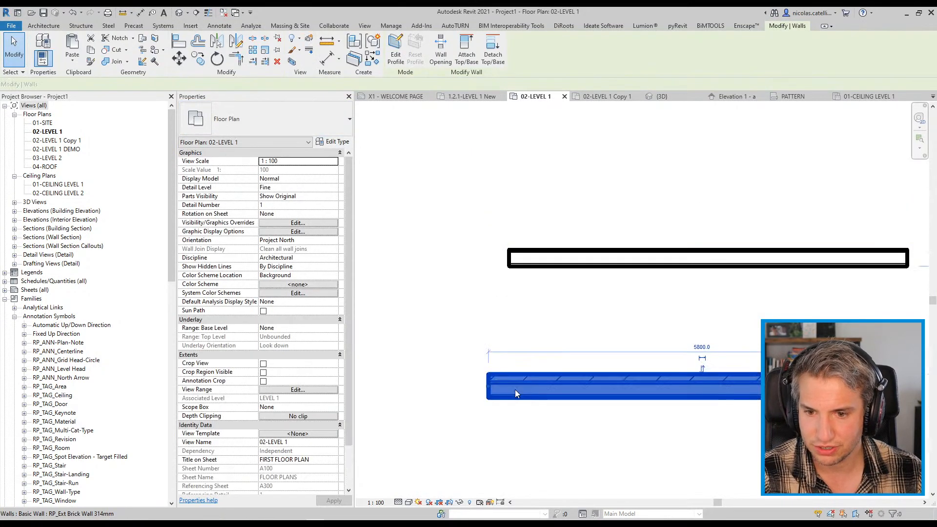
- Copy the existing brick wall straight upward to a position above the wall without brick
{"action": "key", "text": "c"}
{"action": "key", "text": "o"}
{"action": "left_click", "coordinate": [488, 399]}
{"action": "left_click", "coordinate": [498, 226]}
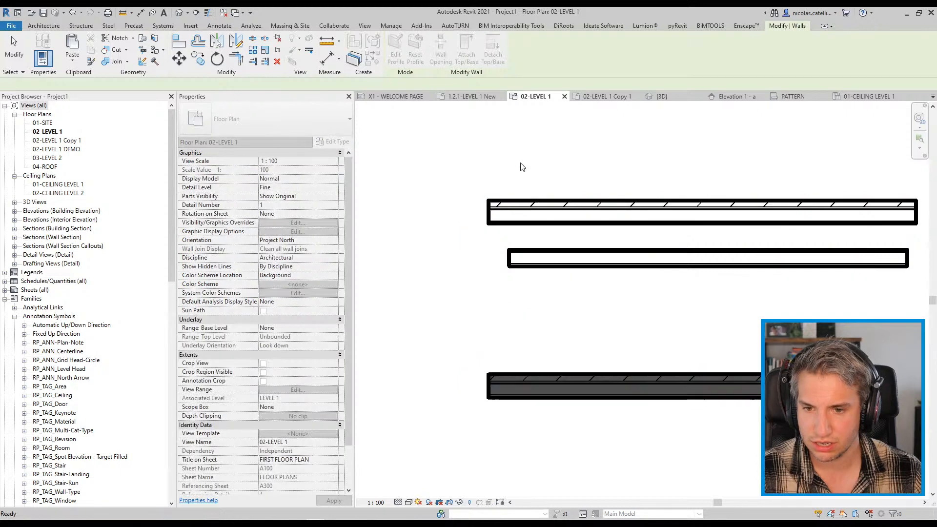
{"action": "left_click", "coordinate": [536, 206]}
{"action": "key", "text": "u"}
{"action": "key", "text": "g"}
- Duplicate the copied wall's type under the name Brick
{"action": "left_click", "coordinate": [528, 209]}
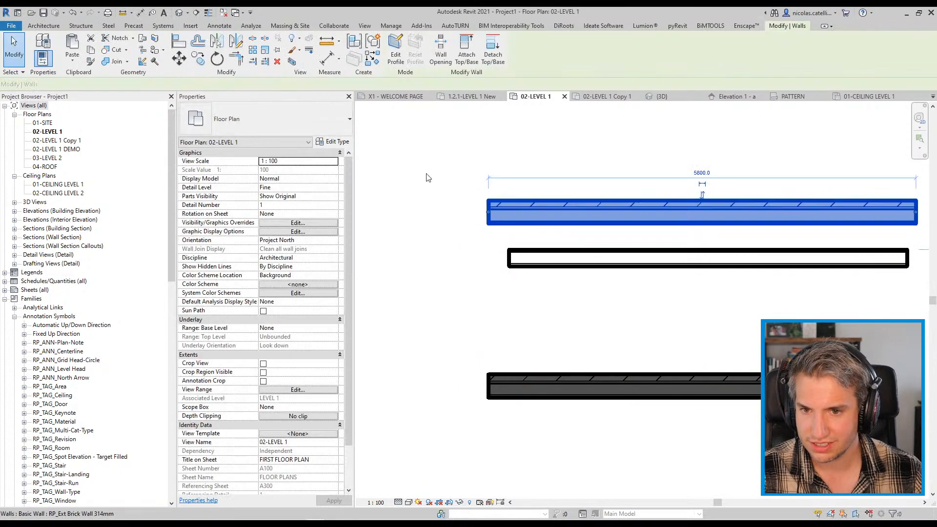
{"action": "left_click", "coordinate": [326, 142]}
{"action": "left_click", "coordinate": [545, 150]}
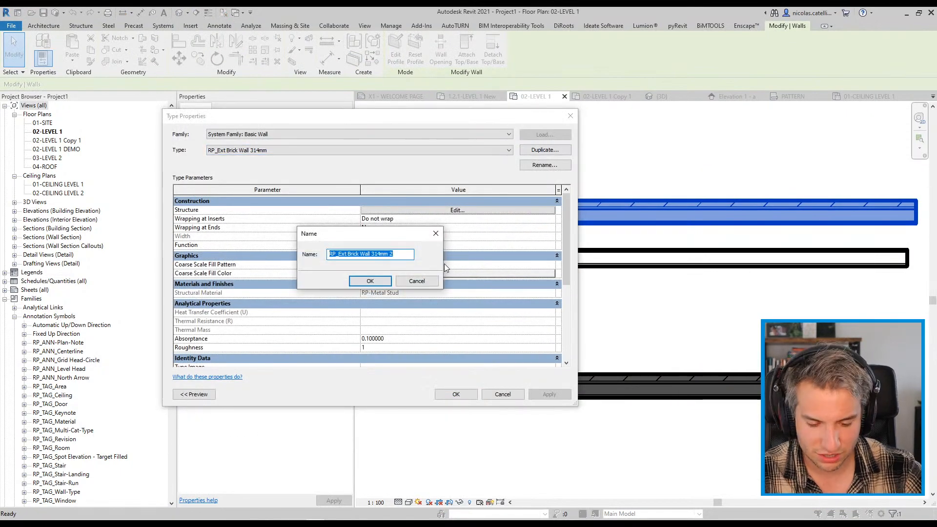
{"action": "type", "text": "Brick"}
{"action": "key", "text": "Return"}
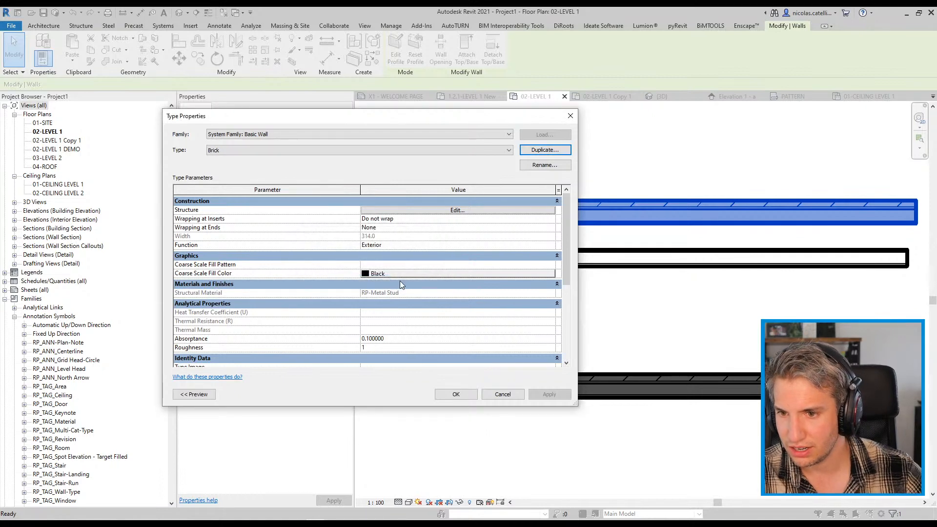
- Move the RP-Brick layer inside the Brick type's core boundary, delete all other material layers, and apply the type
{"action": "left_click", "coordinate": [482, 211]}
{"action": "left_click", "coordinate": [226, 218]}
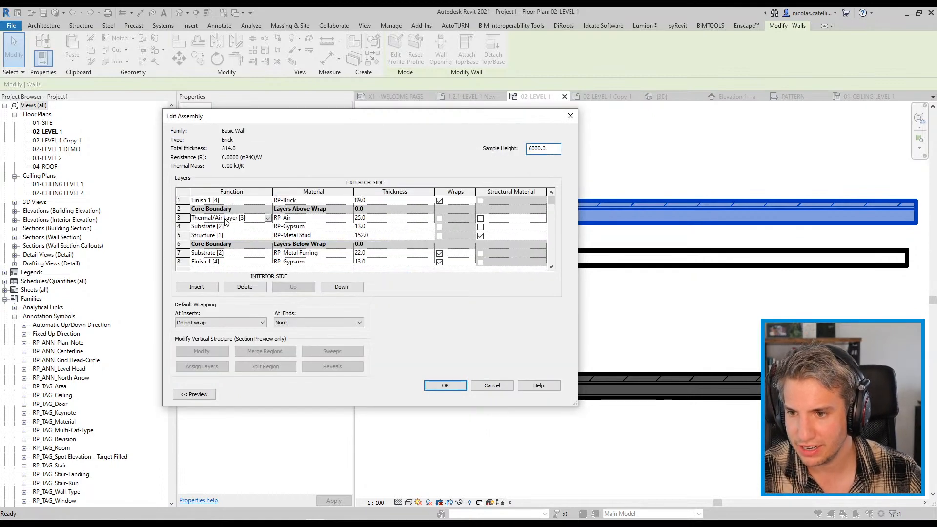
{"action": "left_click", "coordinate": [344, 288]}
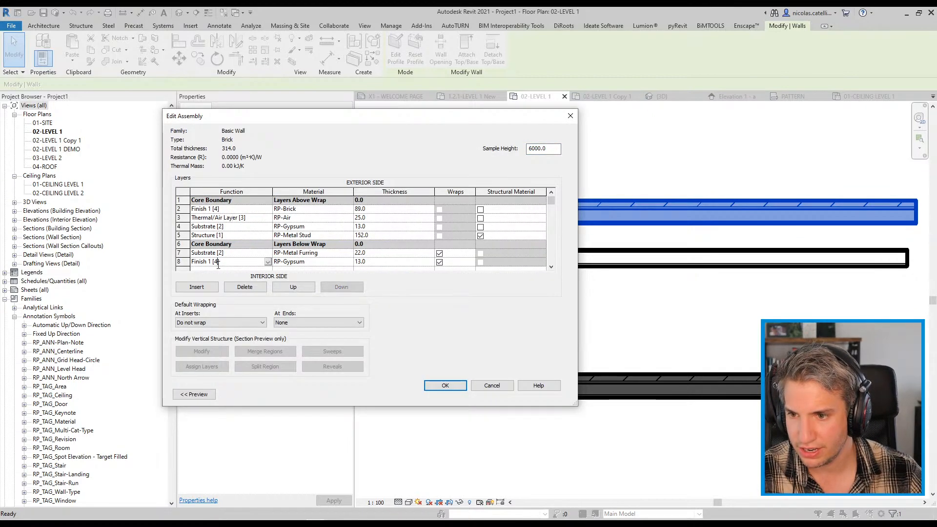
{"action": "left_click", "coordinate": [252, 287]}
{"action": "left_click", "coordinate": [249, 286]}
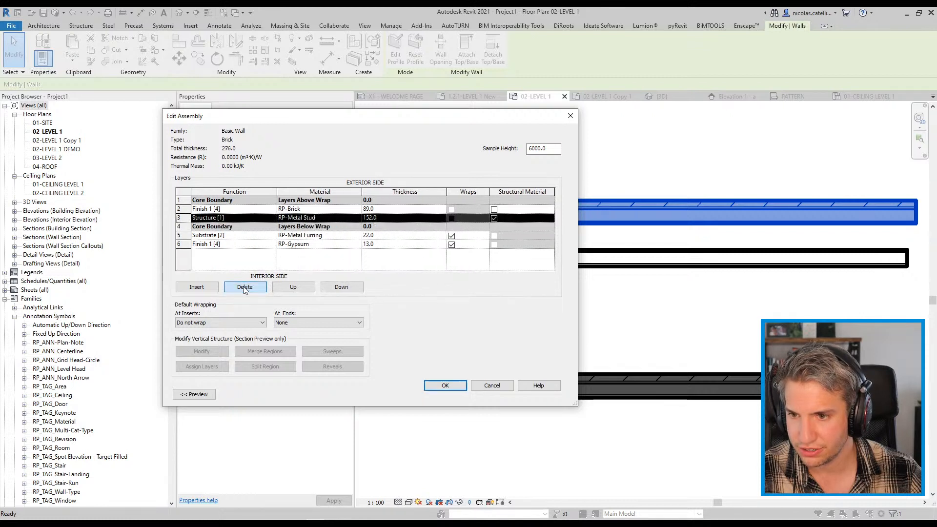
{"action": "left_click", "coordinate": [245, 287]}
{"action": "left_click", "coordinate": [234, 227]}
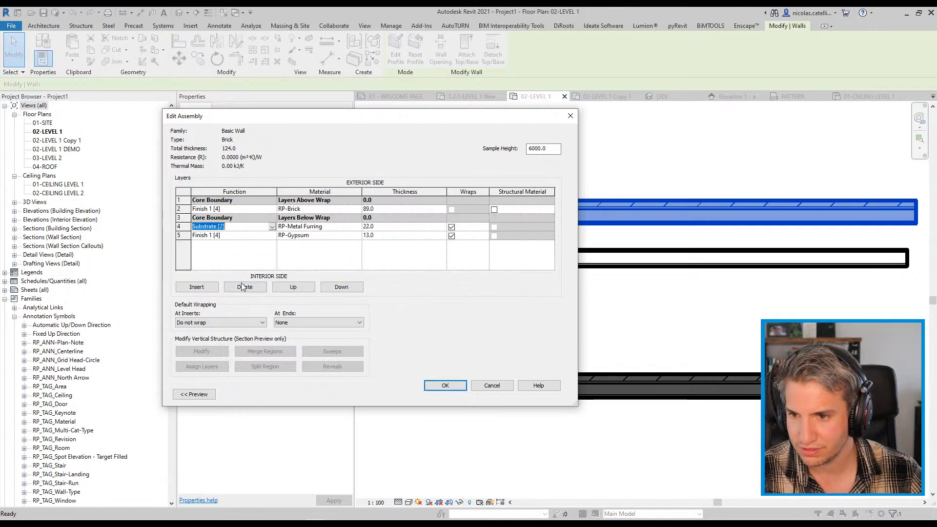
{"action": "left_click", "coordinate": [245, 287]}
{"action": "left_click", "coordinate": [245, 287]}
{"action": "left_click", "coordinate": [445, 386]}
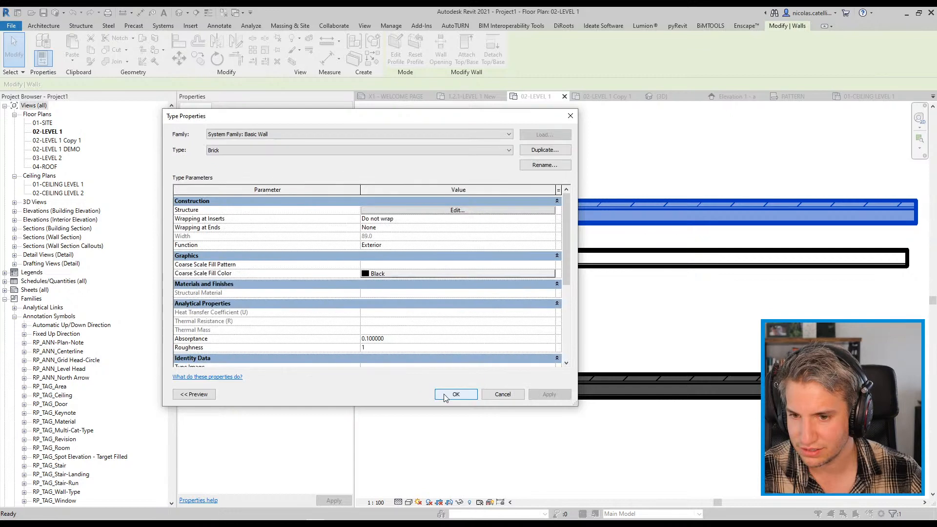
{"action": "left_click", "coordinate": [456, 392]}
- Align both ends of the brick-only wall with the ends of the wall without brick
{"action": "middle_click_drag", "start_coordinate": [574, 273], "coordinate": [507, 268]}
{"action": "key", "text": "a"}
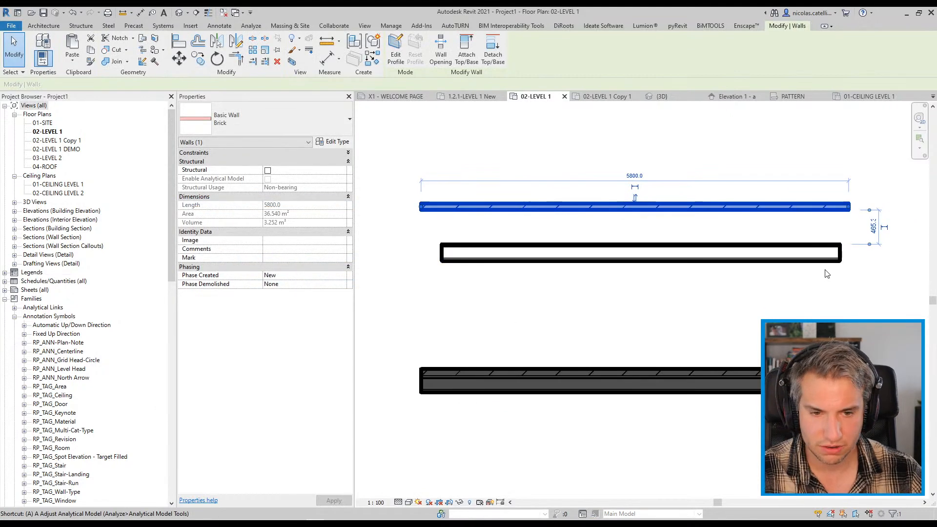
{"action": "key", "text": "l"}
{"action": "left_click", "coordinate": [840, 254]}
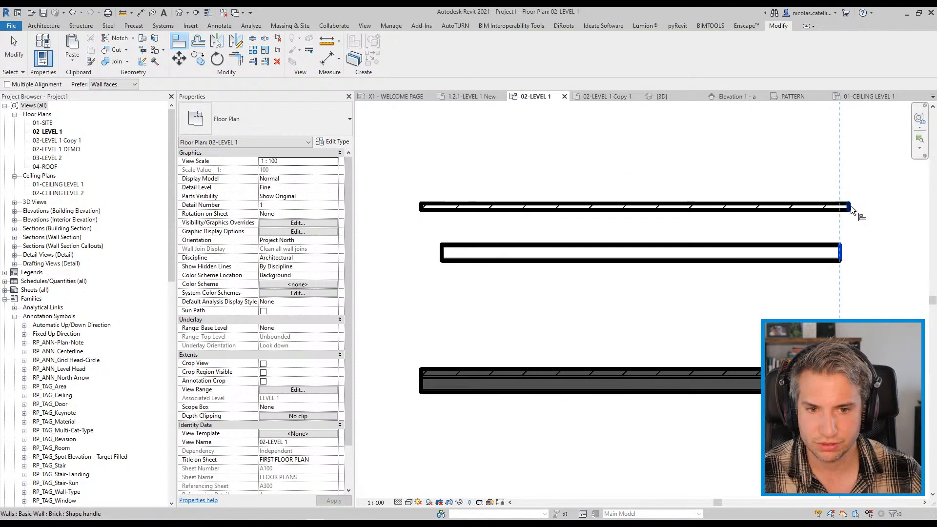
{"action": "left_click", "coordinate": [851, 206]}
{"action": "left_click", "coordinate": [443, 256]}
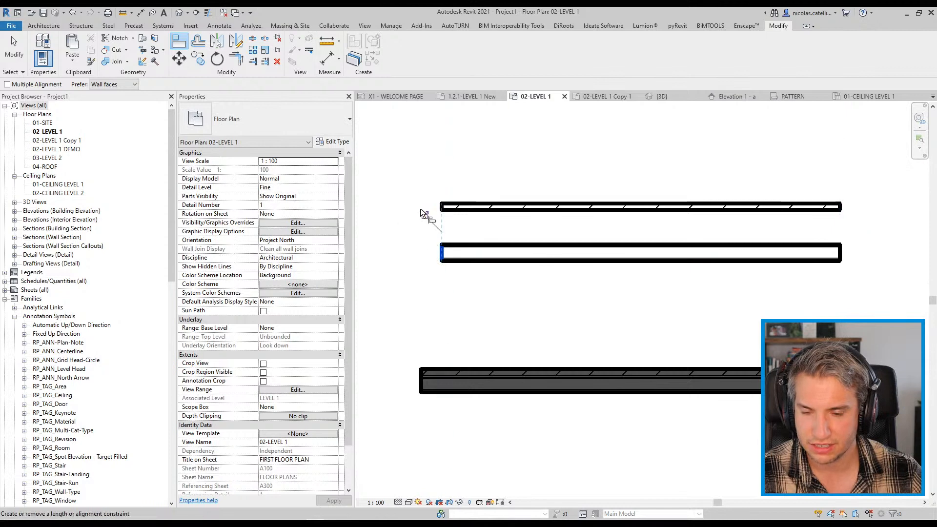
- Move the brick-only wall down until it sits flush against the outer face of the wall without brick
{"action": "key", "text": "Escape"}
{"action": "key", "text": "Escape"}
{"action": "scroll", "coordinate": [447, 210], "scroll_direction": "up", "scroll_amount": 4}
{"action": "left_click", "coordinate": [449, 211]}
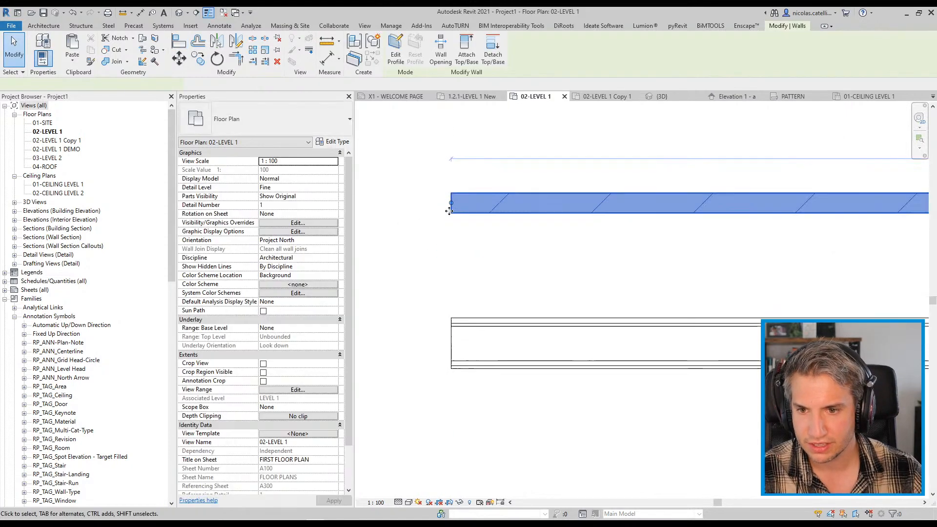
{"action": "left_click_drag", "start_coordinate": [449, 211], "coordinate": [453, 316]}
{"action": "left_click", "coordinate": [454, 219]}
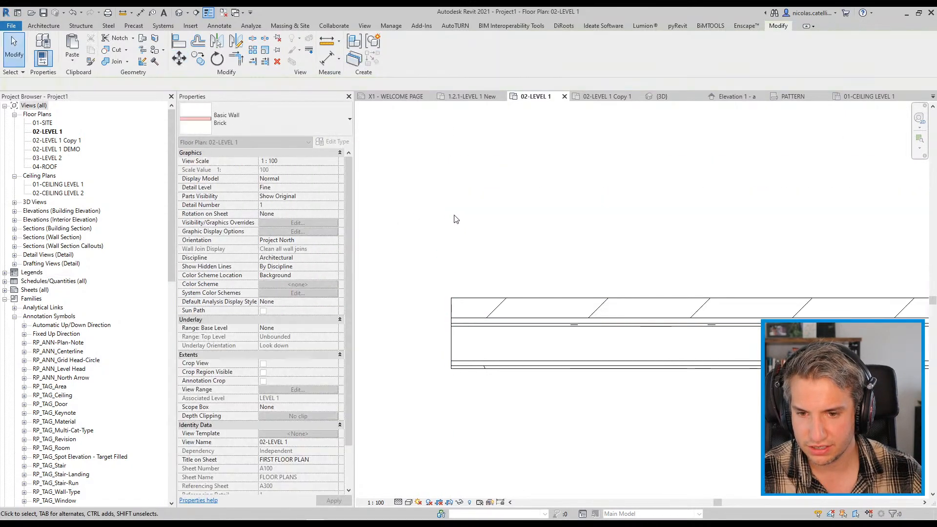
{"action": "scroll", "coordinate": [419, 349], "scroll_direction": "down", "scroll_amount": 2}
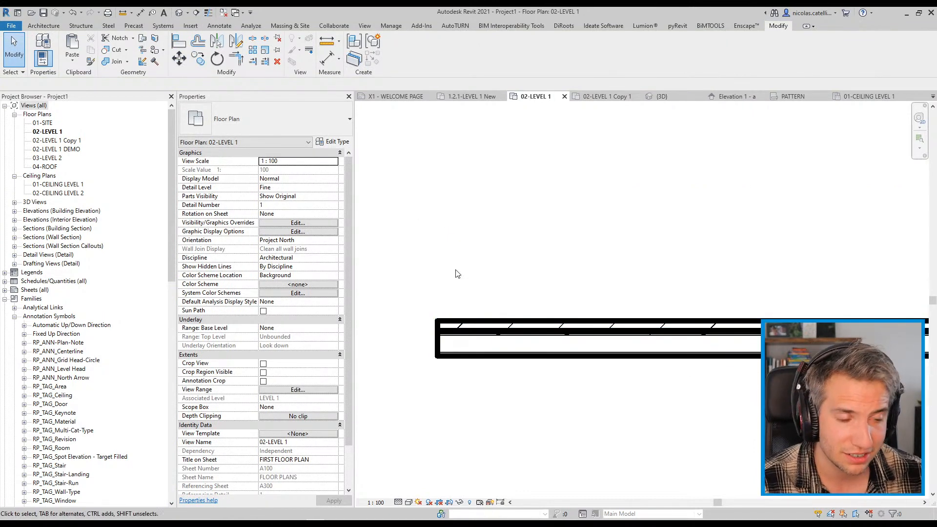
- Join the geometry of the brick-only wall with the wall without brick
{"action": "left_click", "coordinate": [113, 62]}
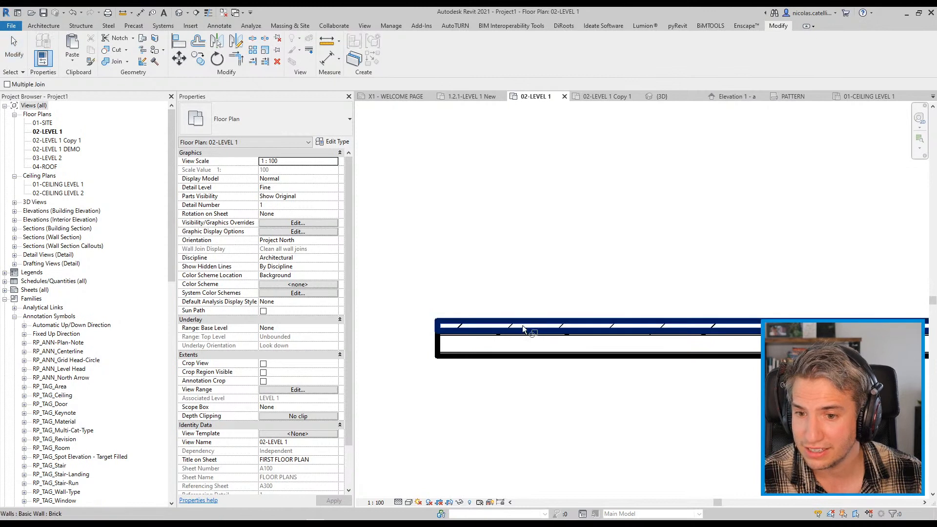
{"action": "left_click", "coordinate": [465, 328]}
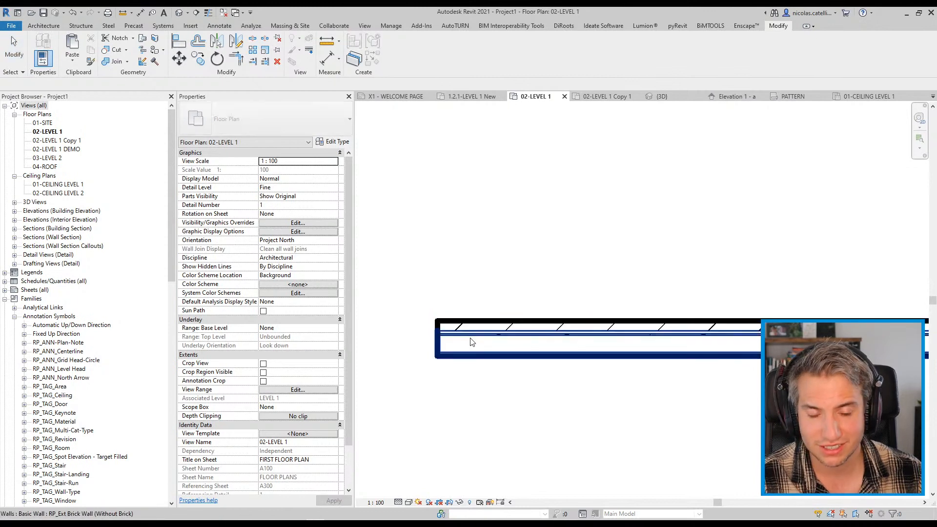
{"action": "left_click", "coordinate": [471, 338]}
{"action": "scroll", "coordinate": [474, 340], "scroll_direction": "up", "scroll_amount": 1}
{"action": "key", "text": "Escape"}
- Set the brick-only wall's Phase Demolished to New
{"action": "left_click", "coordinate": [470, 324]}
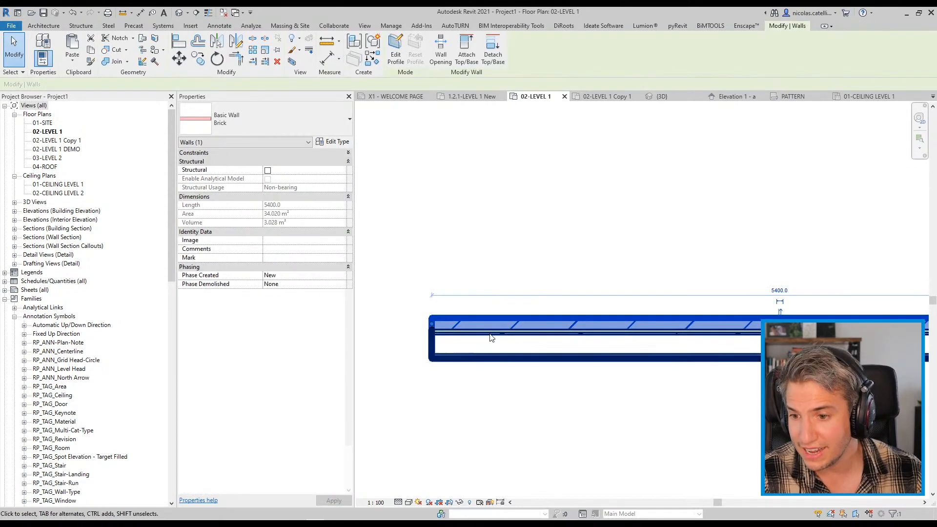
{"action": "scroll", "coordinate": [478, 338], "scroll_direction": "up", "scroll_amount": 2}
{"action": "left_click", "coordinate": [336, 283]}
{"action": "left_click", "coordinate": [342, 284]}
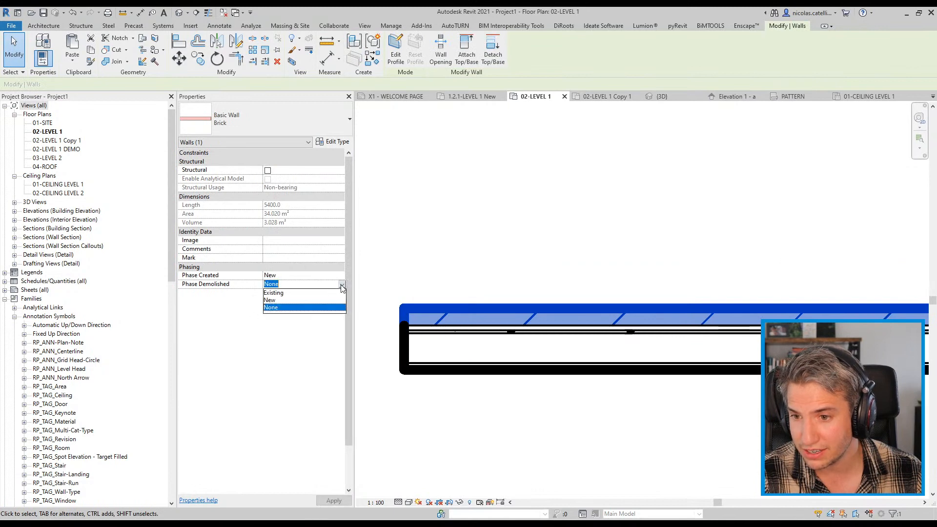
{"action": "left_click", "coordinate": [289, 308]}
{"action": "left_click", "coordinate": [569, 253]}
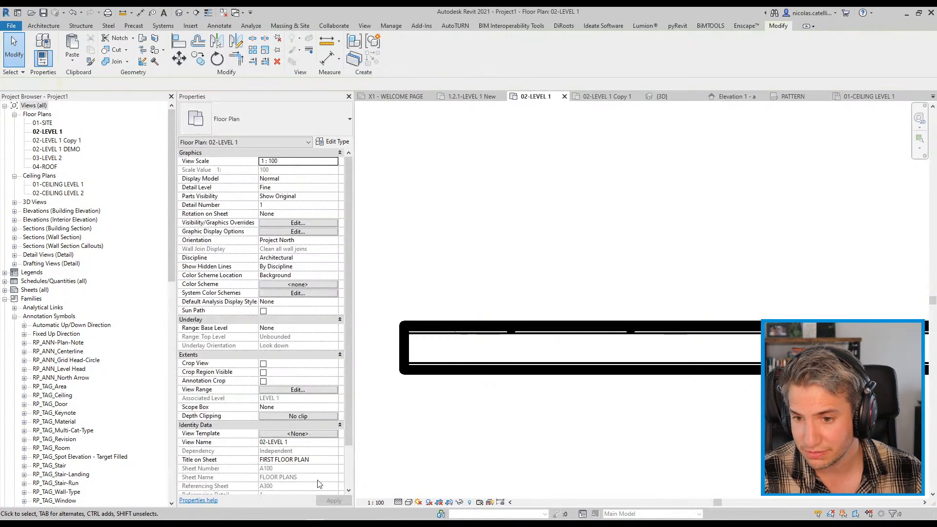
- Try the Show Previous + Demo and Show Complete phase filters on the 02-LEVEL 1 plan view
{"action": "scroll", "coordinate": [310, 471], "scroll_direction": "down", "scroll_amount": 2}
{"action": "left_click", "coordinate": [336, 479]}
{"action": "left_click", "coordinate": [335, 470]}
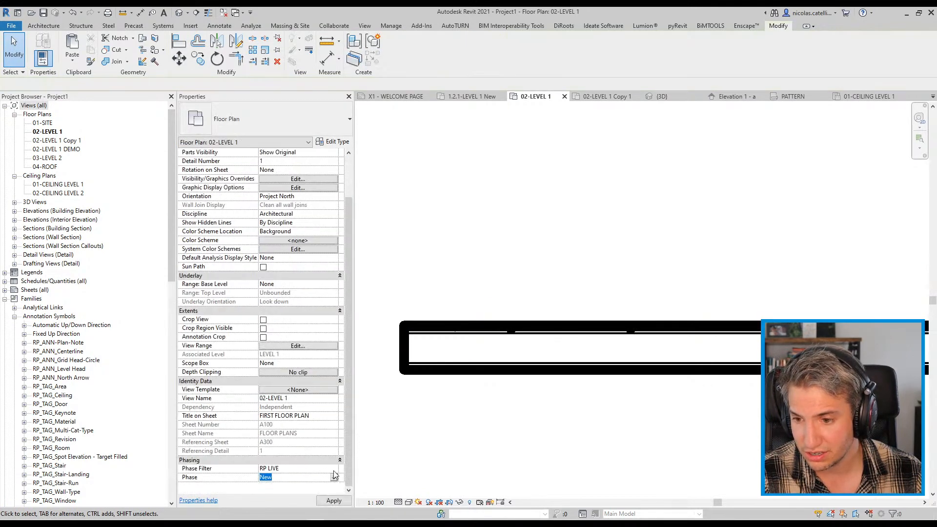
{"action": "left_click", "coordinate": [335, 469]}
{"action": "scroll", "coordinate": [301, 454], "scroll_direction": "down", "scroll_amount": 1}
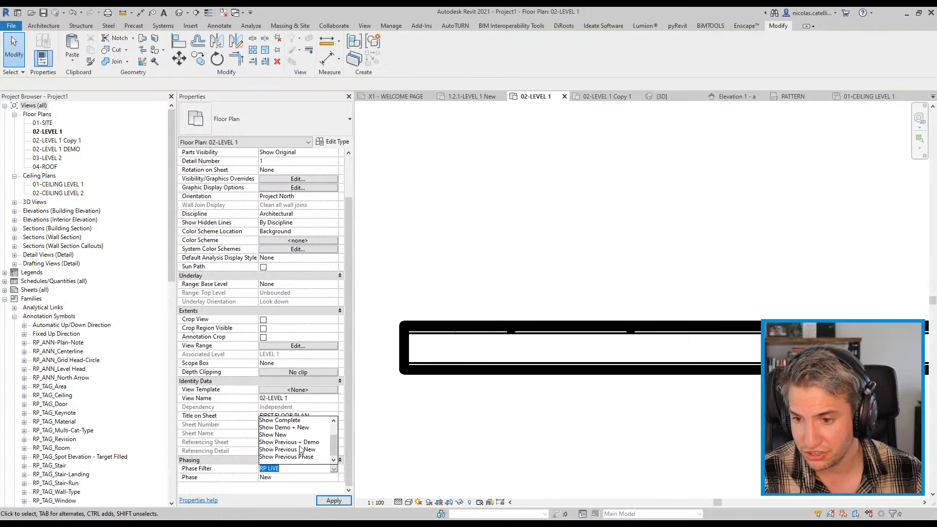
{"action": "left_click", "coordinate": [299, 442]}
{"action": "left_click", "coordinate": [333, 479]}
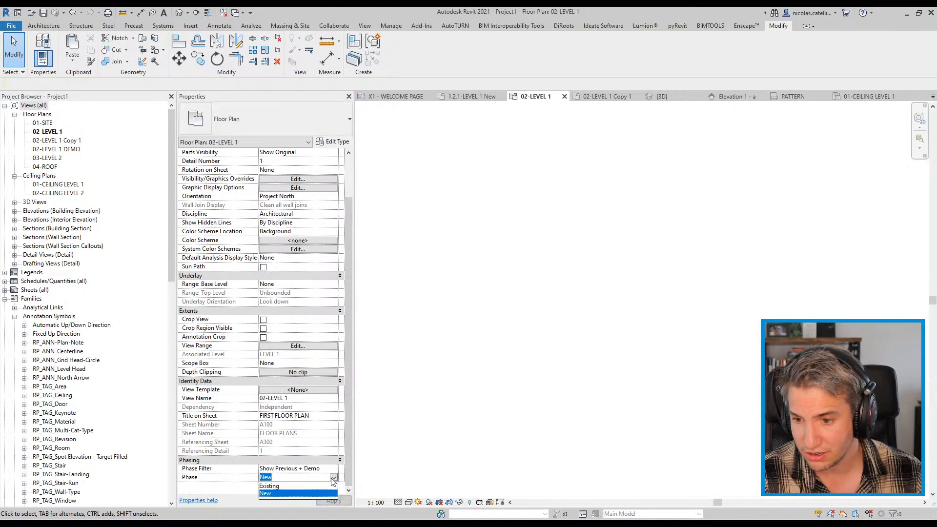
{"action": "left_click", "coordinate": [293, 469]}
{"action": "left_click", "coordinate": [333, 469]}
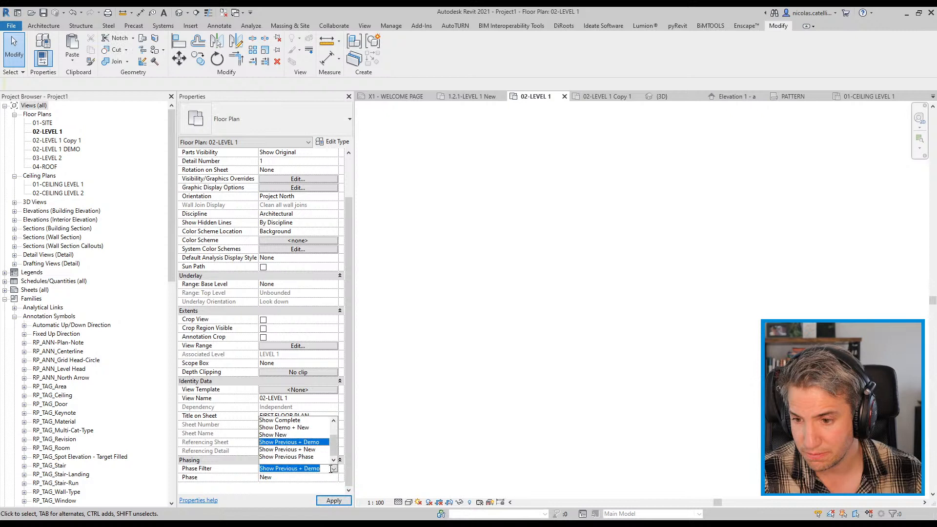
{"action": "left_click", "coordinate": [287, 442]}
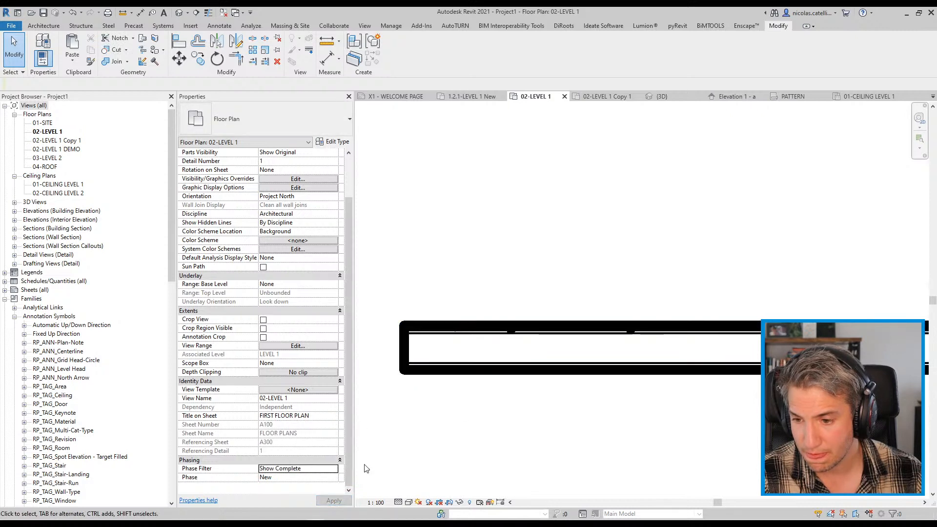
- Switch the plan view's phase to Existing and return it to New
{"action": "left_click", "coordinate": [335, 479]}
{"action": "left_click", "coordinate": [335, 487]}
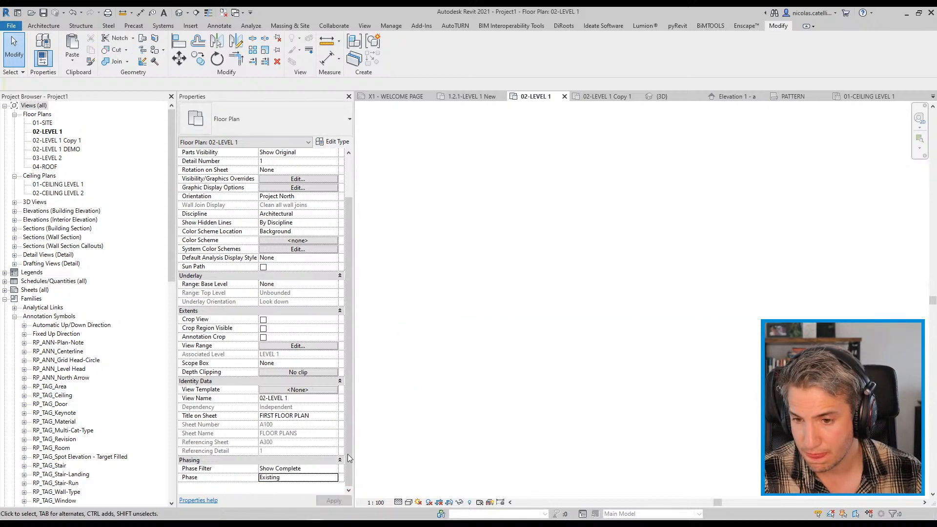
{"action": "left_click", "coordinate": [335, 478]}
{"action": "left_click", "coordinate": [332, 494]}
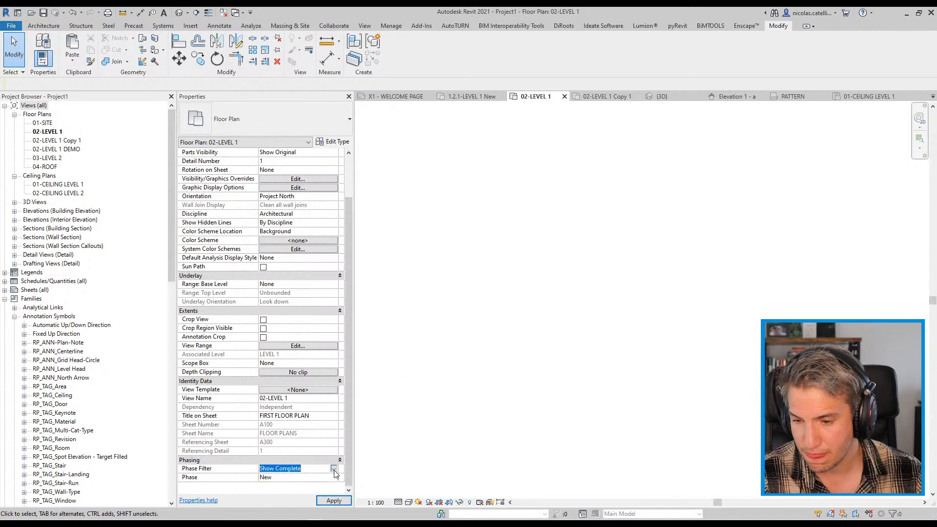
- Display all phases in the plan with the Show All filter, and set both joined walls' Phase Created to Existing
{"action": "left_click", "coordinate": [334, 470]}
{"action": "left_click", "coordinate": [272, 420]}
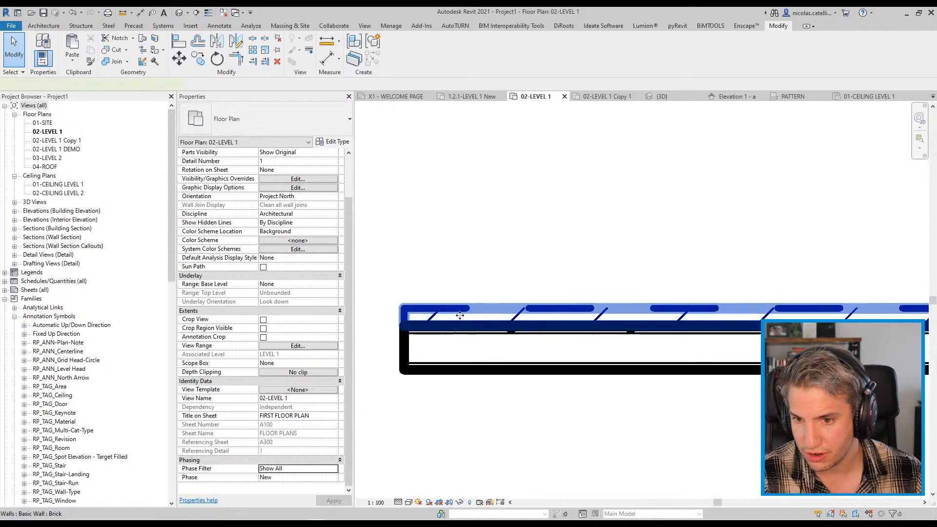
{"action": "left_click", "coordinate": [459, 315]}
{"action": "left_click", "coordinate": [434, 332], "text": "ctrl"}
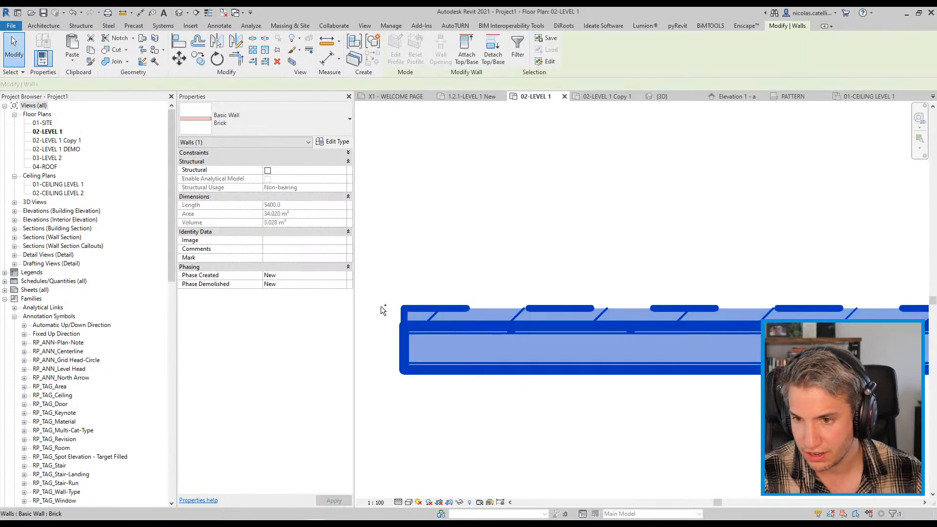
{"action": "left_click", "coordinate": [345, 277]}
{"action": "left_click", "coordinate": [277, 285]}
{"action": "left_click", "coordinate": [392, 411]}
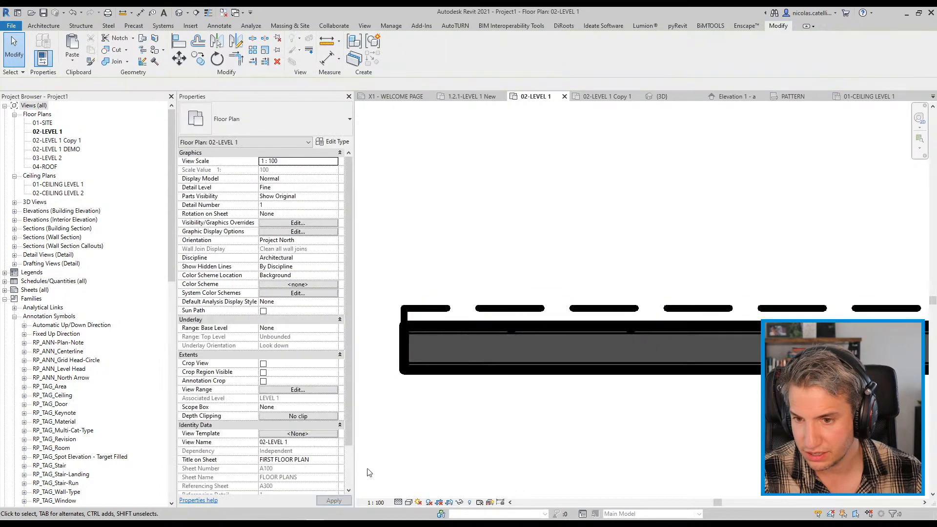
- Set the plan view's phase filter to Show Previous + Demo and check the phasing of the wall without brick
{"action": "scroll", "coordinate": [301, 415], "scroll_direction": "down", "scroll_amount": 2}
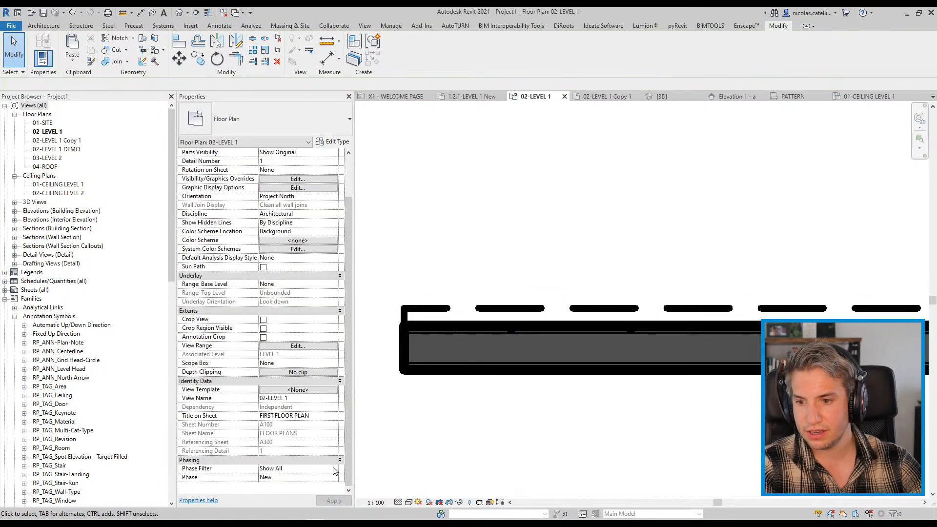
{"action": "left_click", "coordinate": [334, 470]}
{"action": "left_click", "coordinate": [306, 457]}
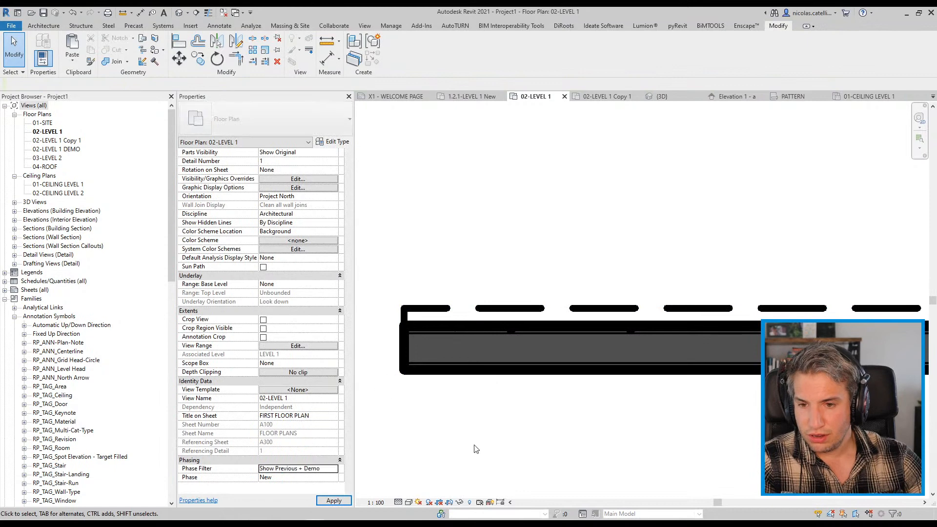
{"action": "scroll", "coordinate": [441, 341], "scroll_direction": "down", "scroll_amount": 3}
{"action": "scroll", "coordinate": [523, 351], "scroll_direction": "up", "scroll_amount": 4}
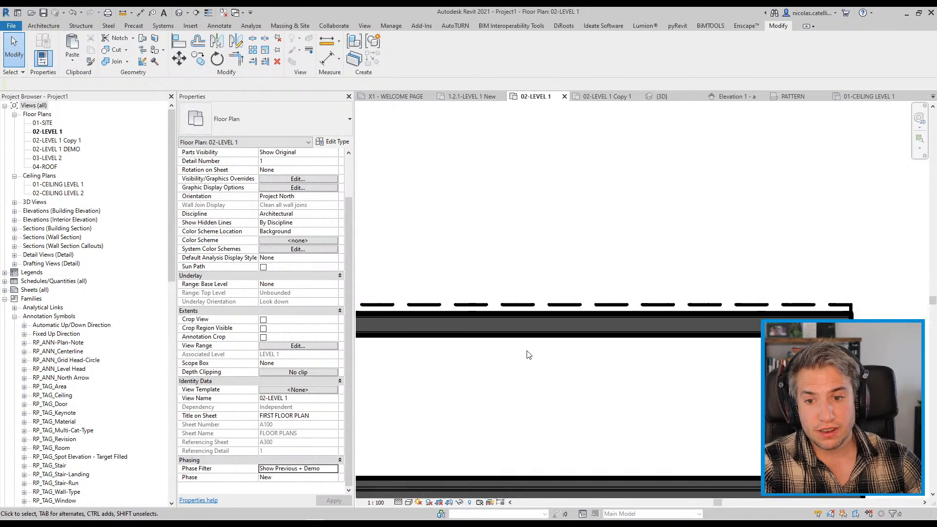
{"action": "left_click", "coordinate": [519, 330]}
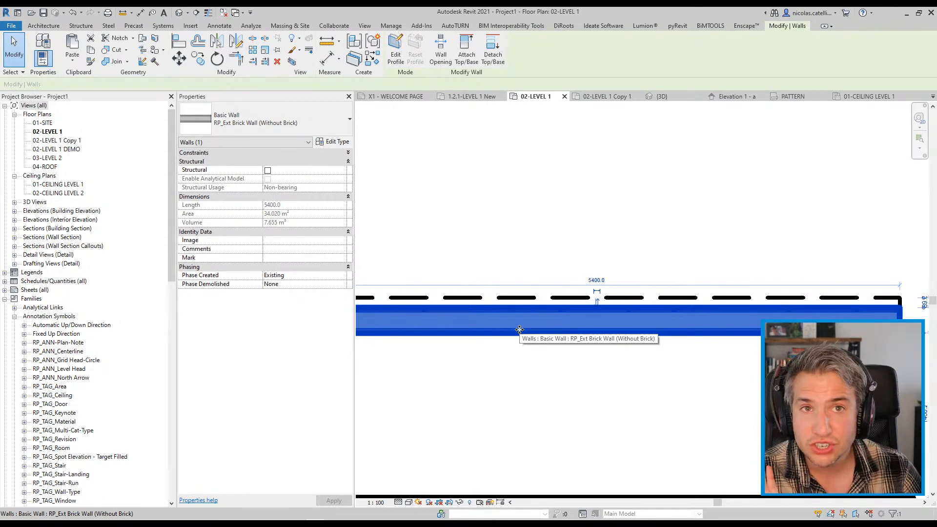
{"action": "left_click", "coordinate": [552, 186]}
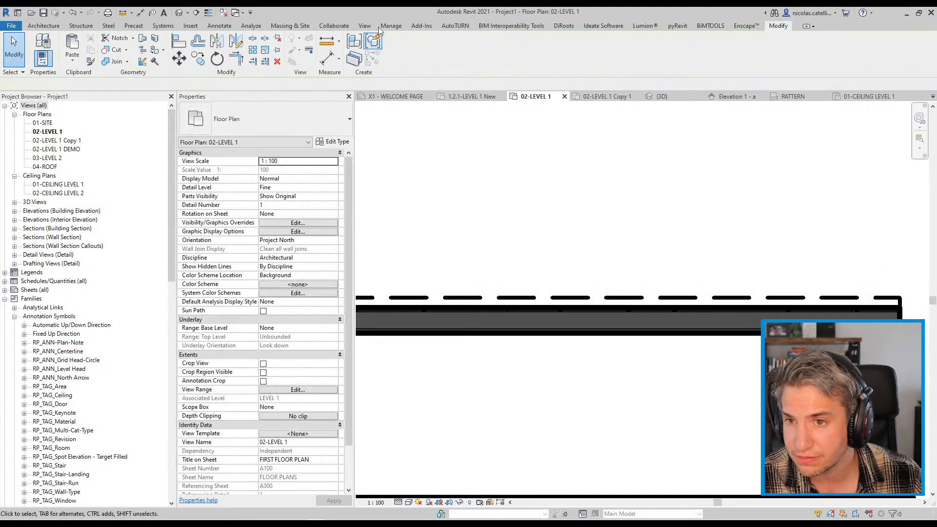
- Open the default 3D view and set its phase filter to Show Previous + Demo
{"action": "left_click", "coordinate": [364, 25]}
{"action": "left_click", "coordinate": [305, 46]}
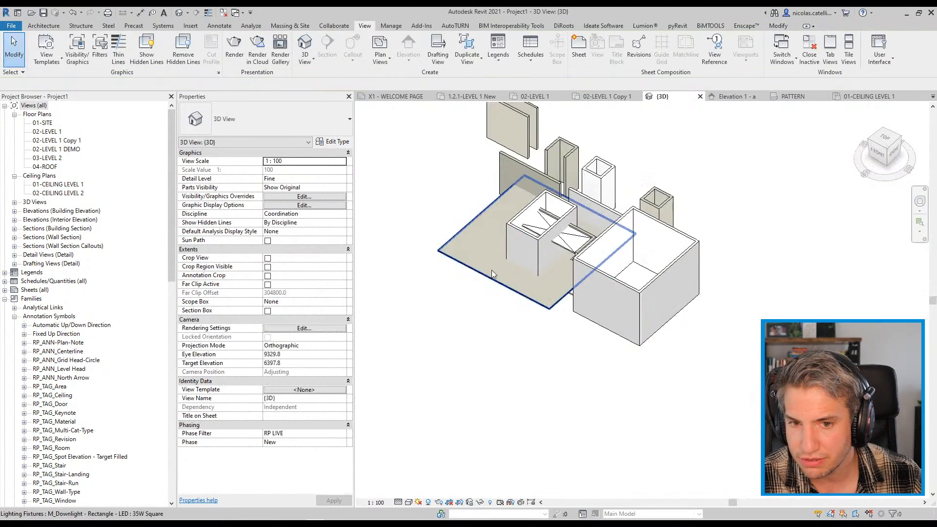
{"action": "scroll", "coordinate": [491, 271], "scroll_direction": "down", "scroll_amount": 2}
{"action": "middle_click_drag", "start_coordinate": [475, 349], "coordinate": [502, 356], "text": "shift"}
{"action": "left_click", "coordinate": [344, 434]}
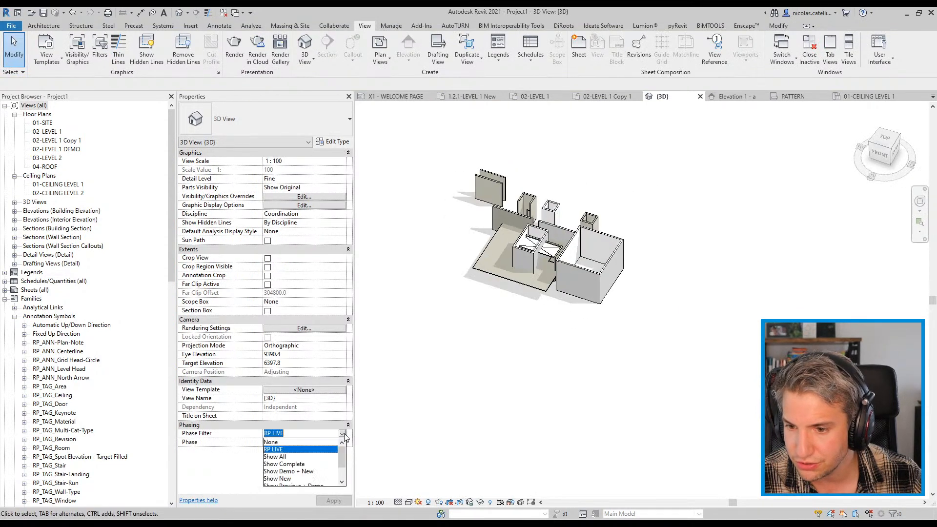
{"action": "scroll", "coordinate": [314, 473], "scroll_direction": "down", "scroll_amount": 1}
{"action": "left_click", "coordinate": [314, 464]}
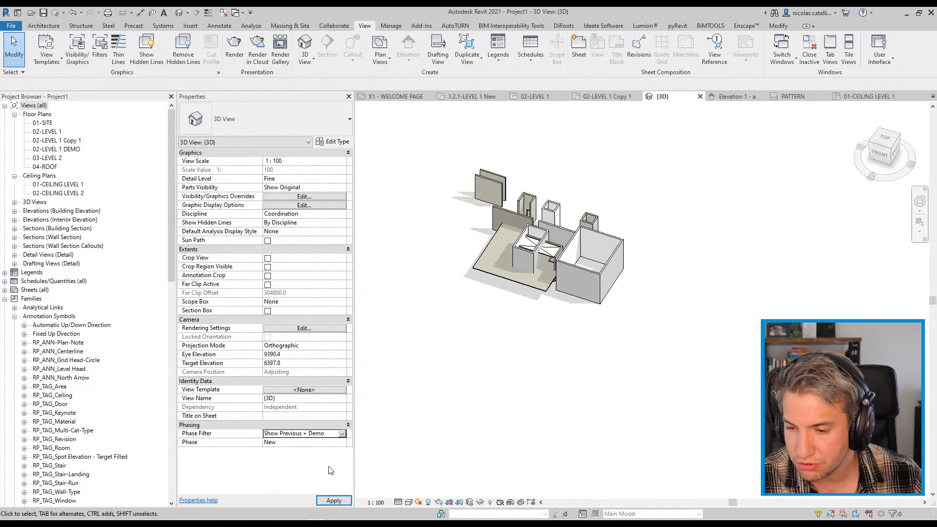
- Examine in 3D how the demolished brick wall is displayed against the retained wall without brick
{"action": "middle_click_drag", "start_coordinate": [583, 354], "coordinate": [532, 190], "text": "shift"}
{"action": "scroll", "coordinate": [533, 190], "scroll_direction": "up", "scroll_amount": 5}
{"action": "scroll", "coordinate": [532, 191], "scroll_direction": "down", "scroll_amount": 5}
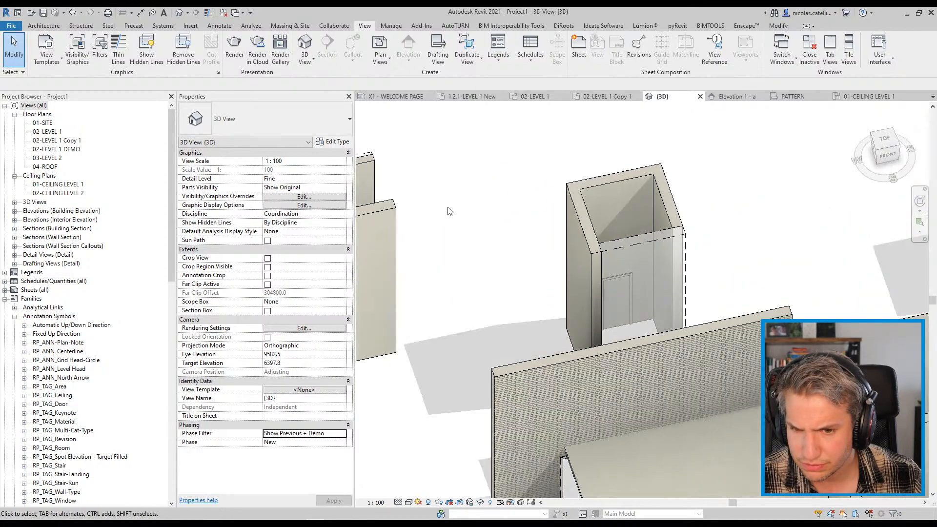
{"action": "middle_click_drag", "start_coordinate": [466, 307], "coordinate": [693, 309], "text": "shift"}
{"action": "scroll", "coordinate": [706, 239], "scroll_direction": "up", "scroll_amount": 5}
{"action": "middle_click_drag", "start_coordinate": [726, 207], "coordinate": [671, 227], "text": "shift"}
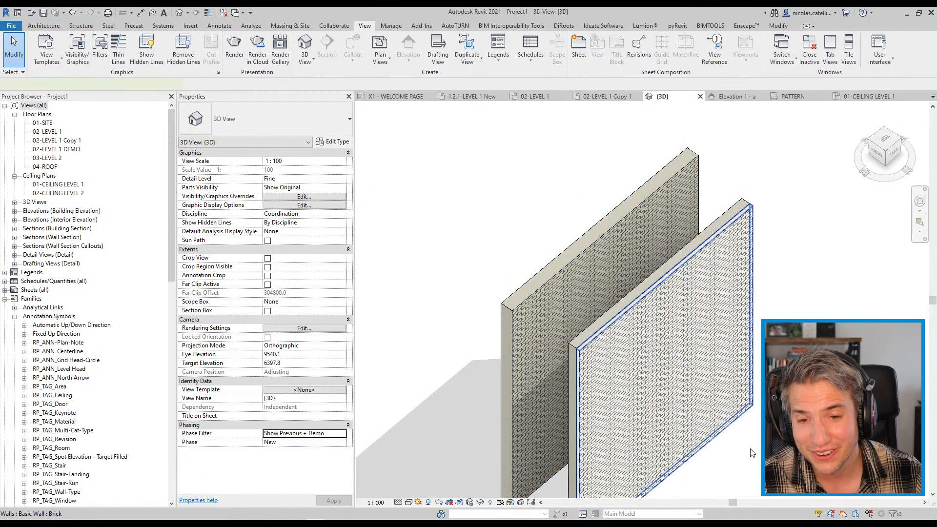
{"action": "left_click", "coordinate": [711, 264]}
{"action": "middle_click_drag", "start_coordinate": [763, 458], "coordinate": [661, 383]}
{"action": "left_click", "coordinate": [726, 419]}
{"action": "middle_click_drag", "start_coordinate": [726, 419], "coordinate": [696, 439], "text": "shift"}
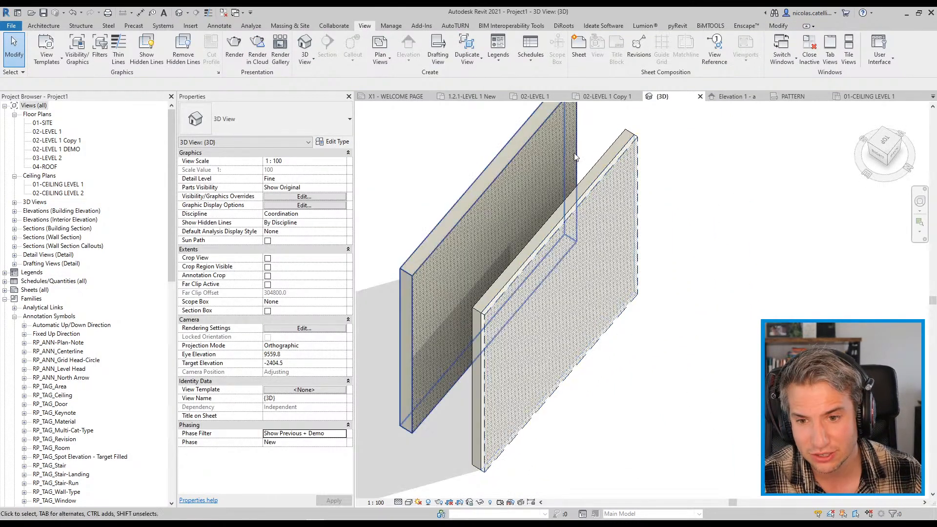
{"action": "scroll", "coordinate": [616, 247], "scroll_direction": "up", "scroll_amount": 3}
{"action": "mouse_move", "coordinate": [729, 287]}
{"action": "middle_mouse_down", "text": "shift"}
{"action": "mouse_move", "coordinate": [756, 295]}
{"action": "mouse_move", "coordinate": [725, 289]}
{"action": "middle_mouse_up", "text": "shift"}
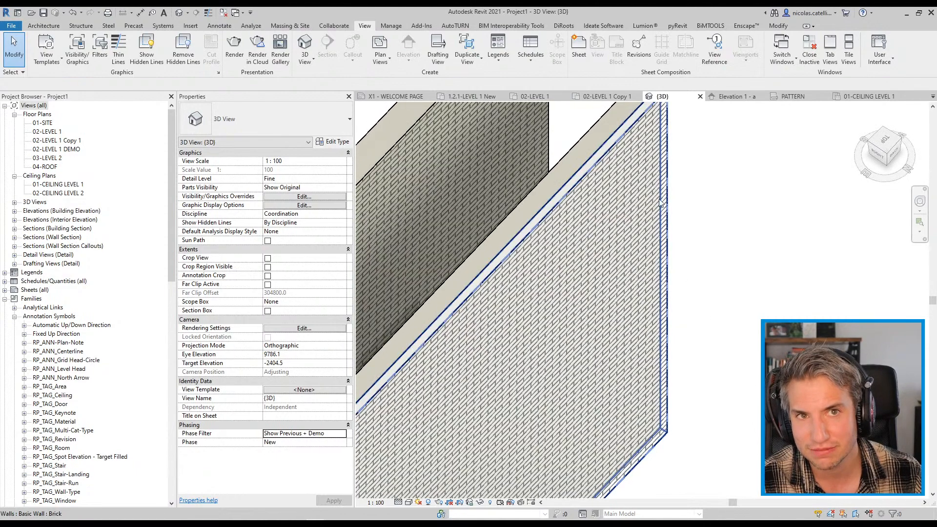
{"action": "scroll", "coordinate": [745, 338], "scroll_direction": "down", "scroll_amount": 5}
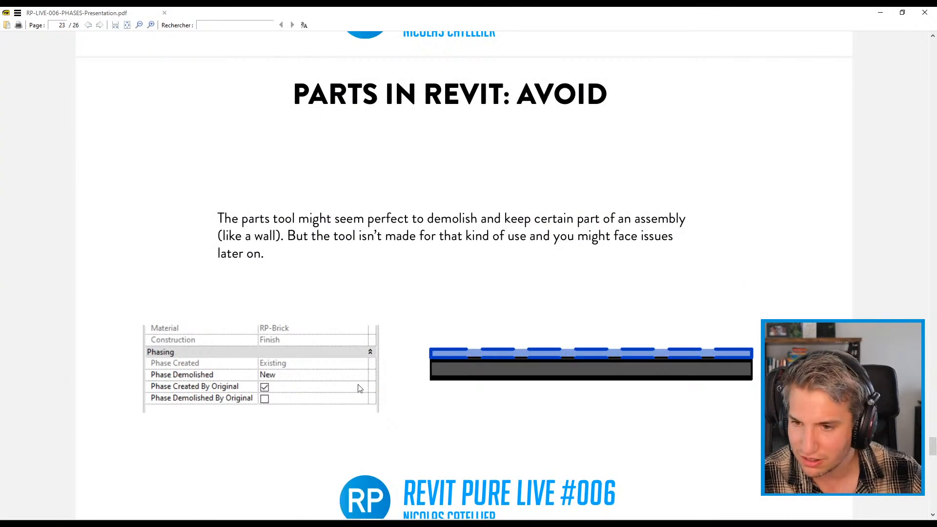
{"action": "scroll", "coordinate": [340, 371], "scroll_direction": "down", "scroll_amount": 10}
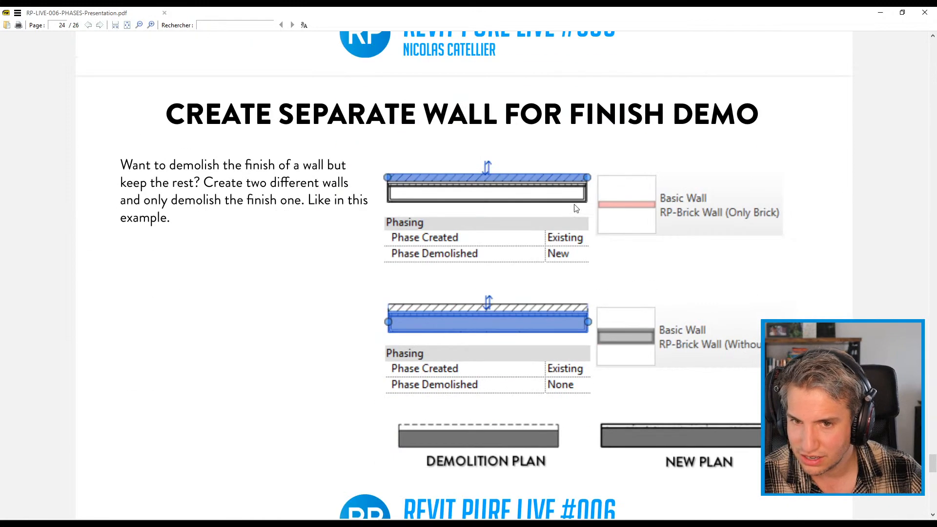
{"action": "scroll", "coordinate": [560, 172], "scroll_direction": "down", "scroll_amount": 18}
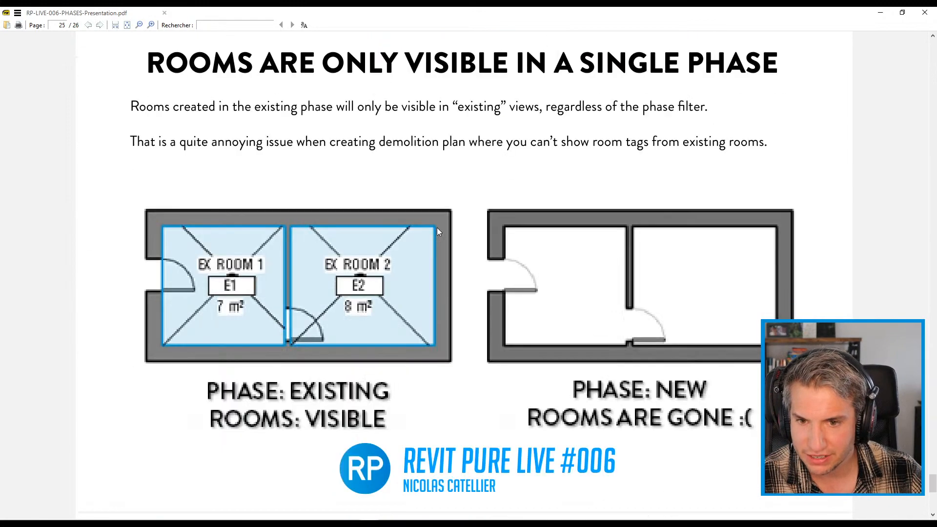
{"action": "scroll", "coordinate": [412, 259], "scroll_direction": "up", "scroll_amount": 10}
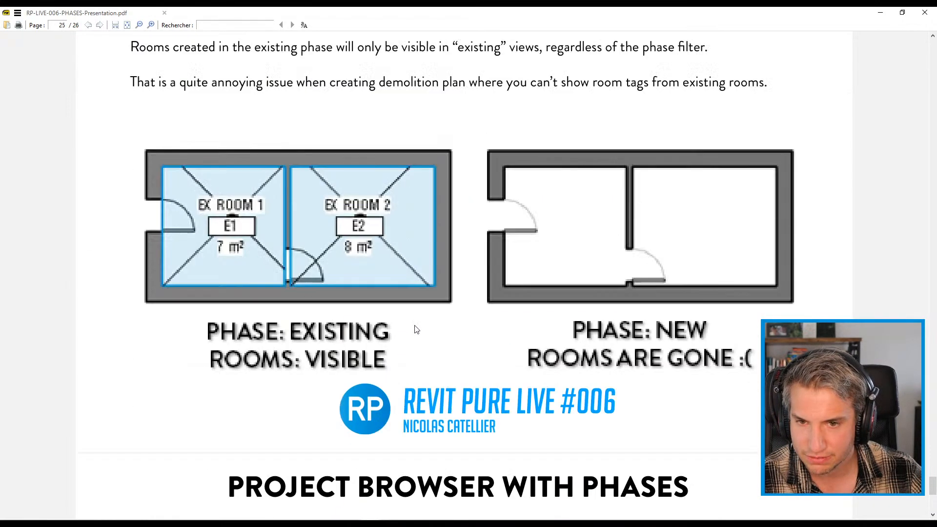
{"action": "scroll", "coordinate": [440, 328], "scroll_direction": "down", "scroll_amount": 3}
{"action": "scroll", "coordinate": [460, 329], "scroll_direction": "up", "scroll_amount": 1}
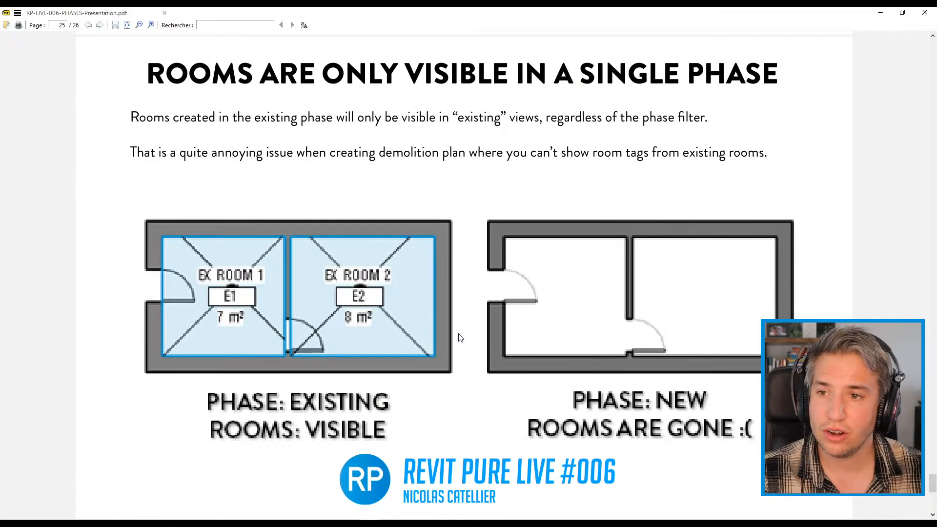
- Leave the PDF presentation and open the 02-LEVEL 1 floor plan in Revit
{"action": "left_click", "coordinate": [881, 15]}
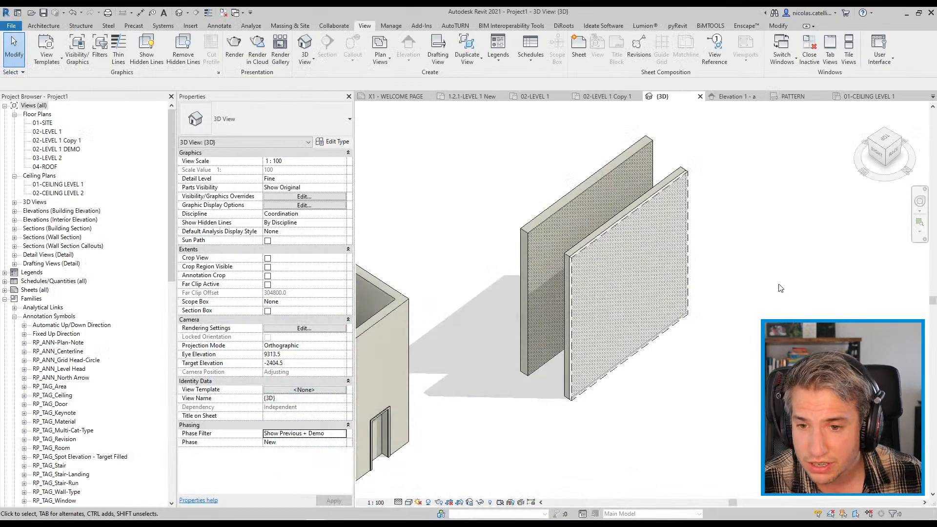
{"action": "double_click", "coordinate": [48, 133]}
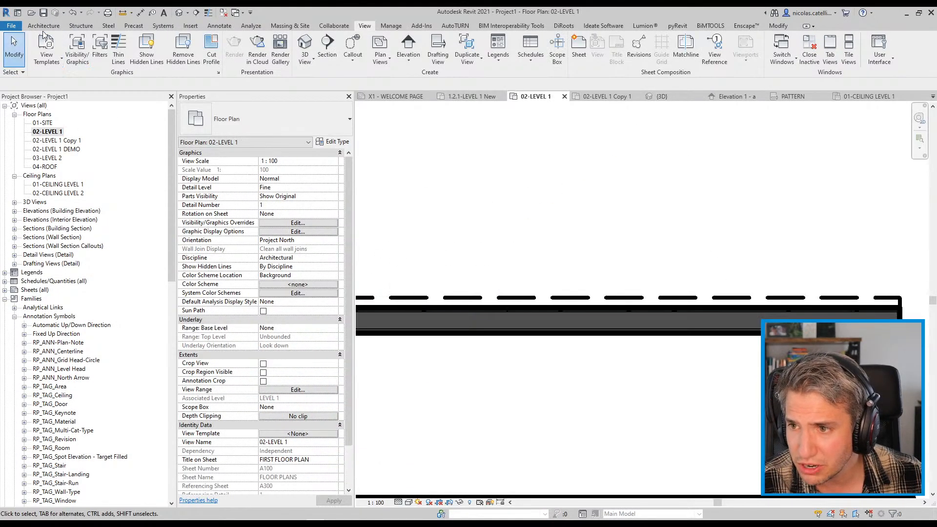
{"action": "left_click", "coordinate": [43, 28]}
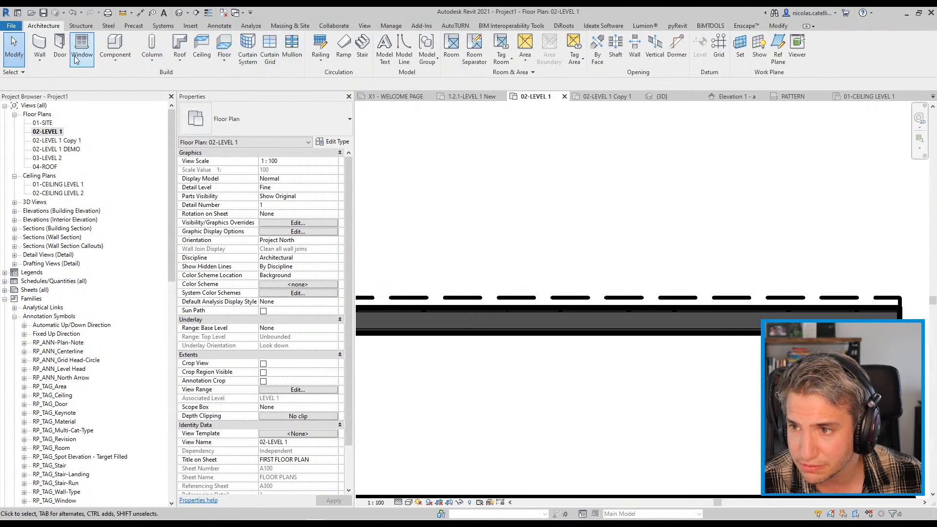
{"action": "left_click", "coordinate": [45, 45]}
{"action": "left_click", "coordinate": [403, 39]}
{"action": "scroll", "coordinate": [616, 331], "scroll_direction": "down", "scroll_amount": 3}
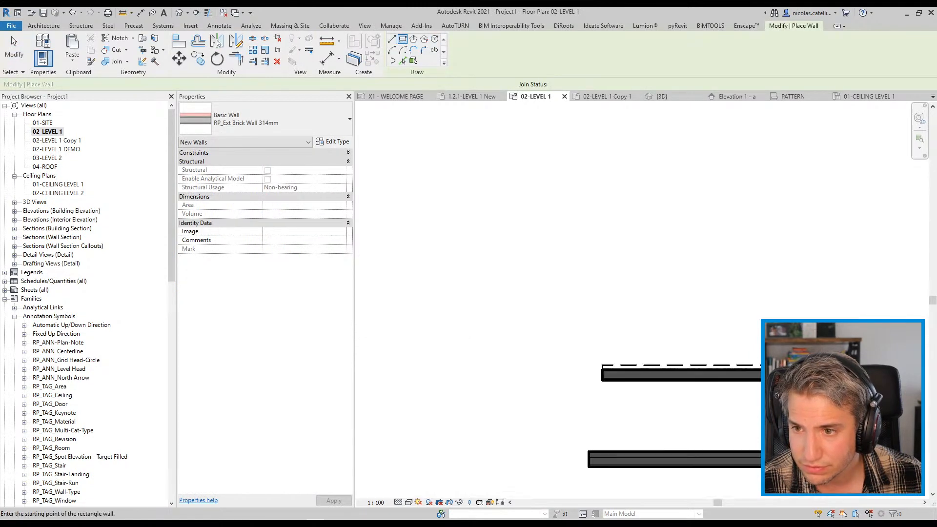
{"action": "left_click", "coordinate": [551, 193]}
{"action": "key", "text": "Escape"}
{"action": "scroll", "coordinate": [531, 265], "scroll_direction": "down", "scroll_amount": 2}
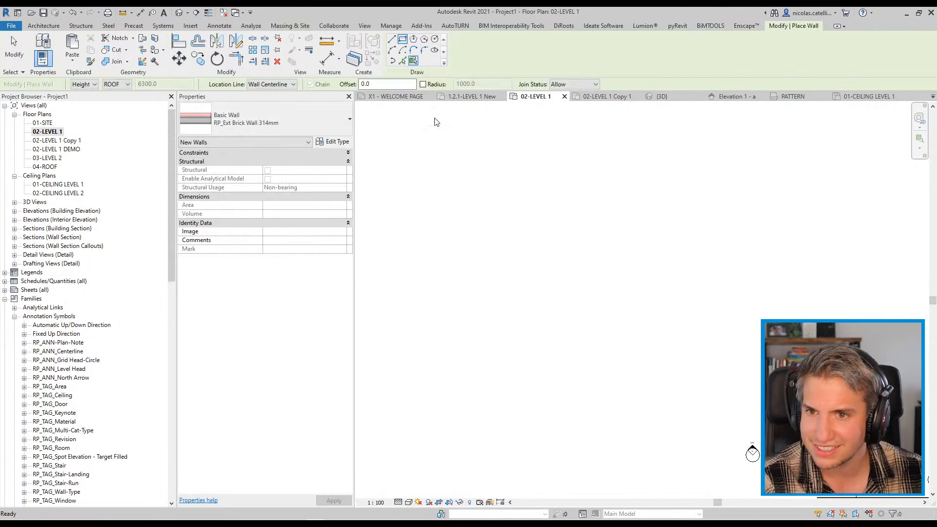
{"action": "key", "text": "Escape"}
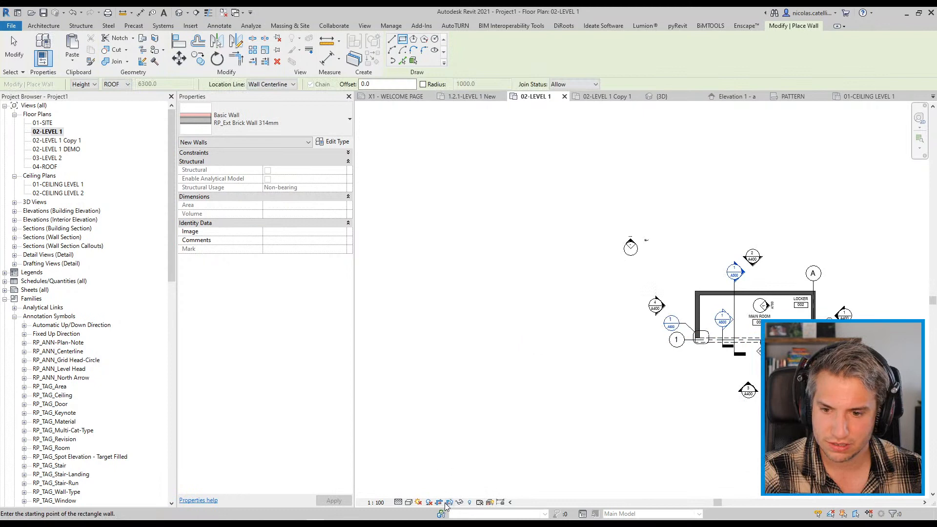
{"action": "scroll", "coordinate": [505, 418], "scroll_direction": "down", "scroll_amount": 3}
{"action": "left_click", "coordinate": [441, 336]}
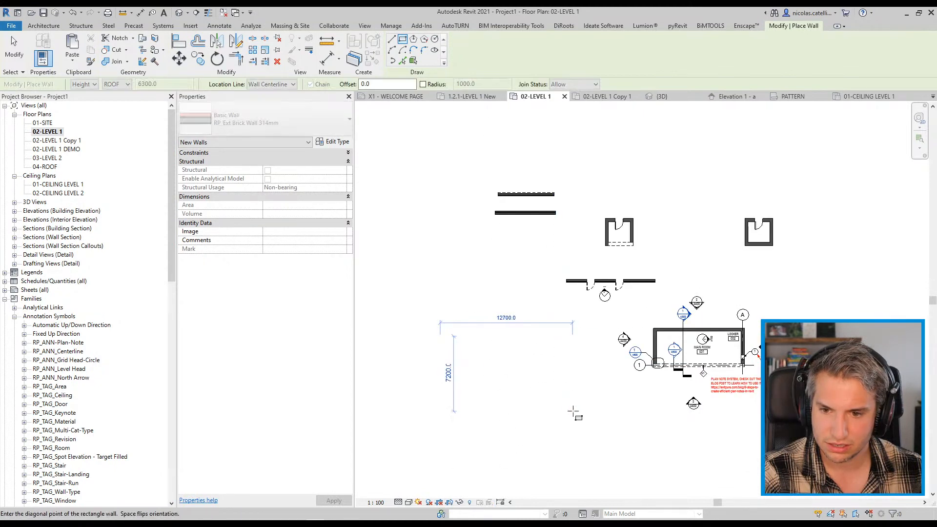
{"action": "key", "text": "Escape"}
{"action": "key", "text": "Escape"}
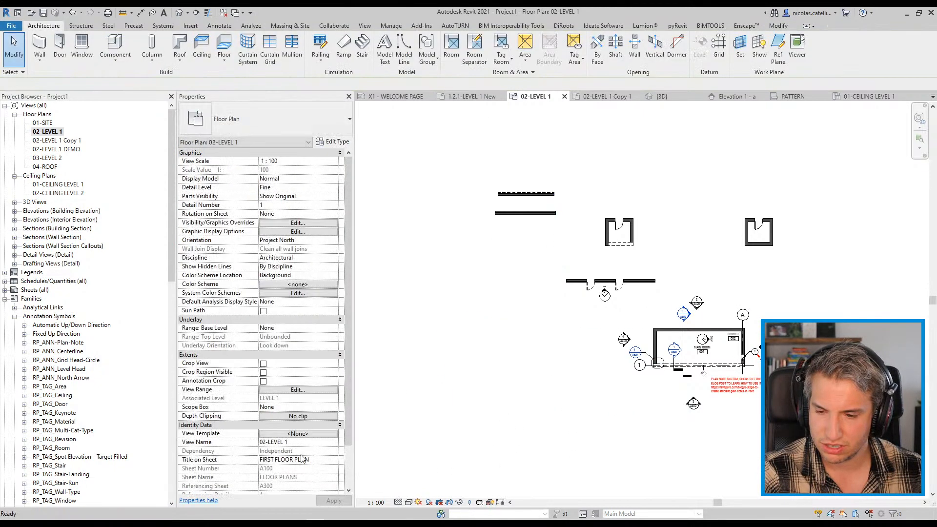
- Set the 02-LEVEL 1 plan's phase filter to Show Complete and its phase to Existing
{"action": "scroll", "coordinate": [302, 460], "scroll_direction": "down", "scroll_amount": 2}
{"action": "left_click", "coordinate": [335, 469]}
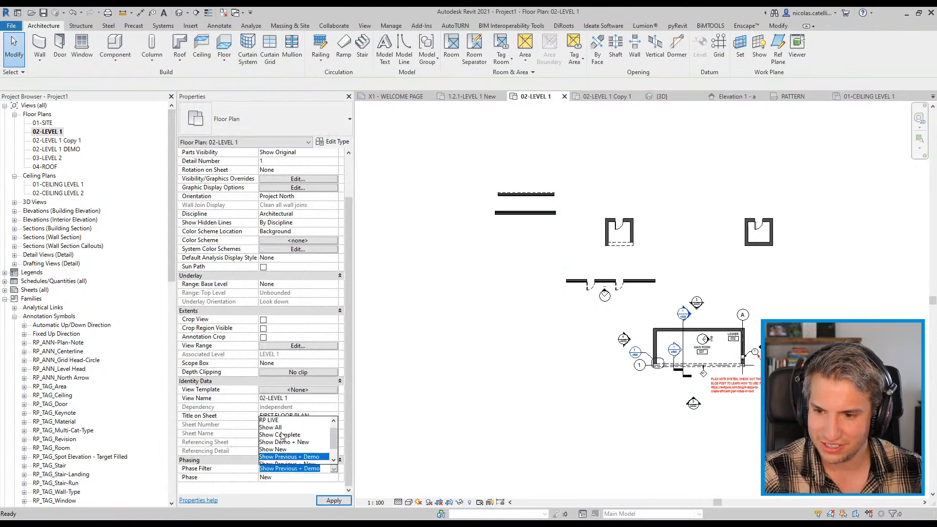
{"action": "left_click", "coordinate": [280, 434]}
{"action": "left_click", "coordinate": [335, 478]}
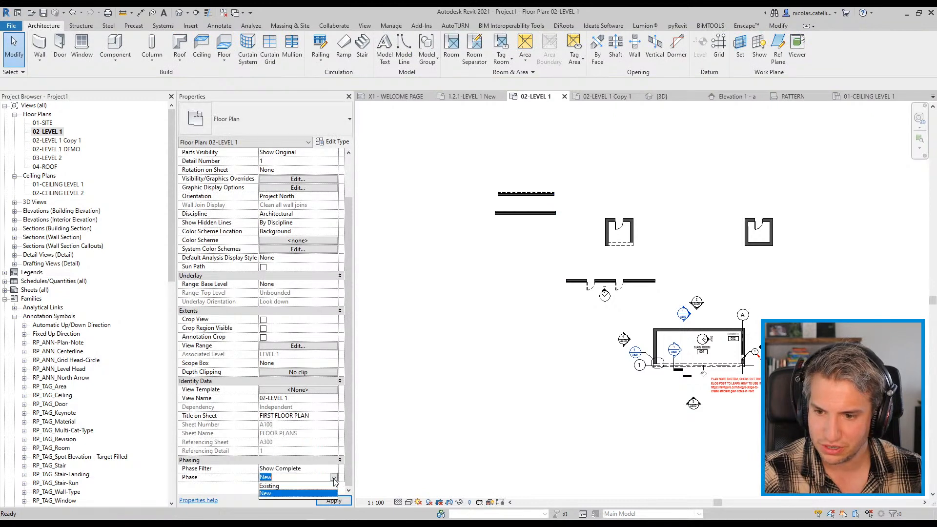
{"action": "left_click", "coordinate": [283, 486]}
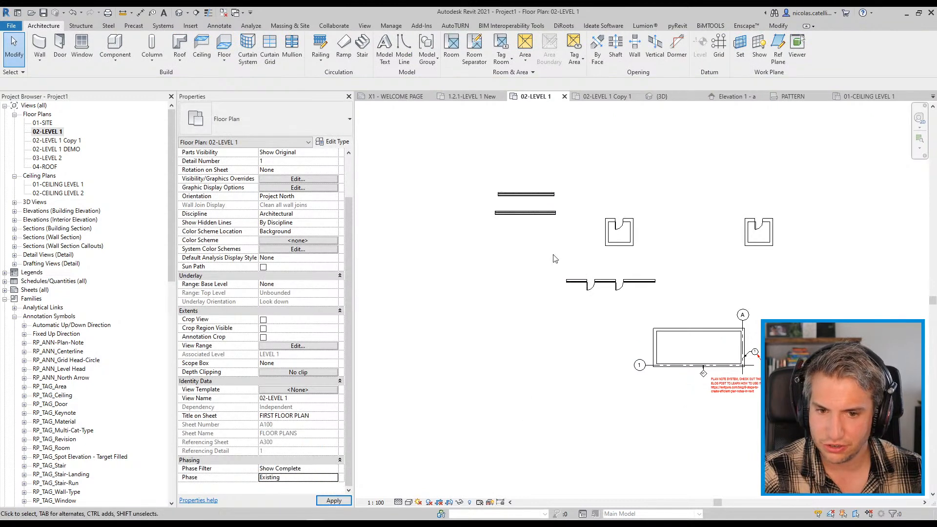
- Draw a rectangular enclosure of RP_Ext Brick Wall 314mm walls in the empty area, divided in half by a vertical wall
{"action": "left_click", "coordinate": [41, 42]}
{"action": "left_click", "coordinate": [402, 39]}
{"action": "left_click", "coordinate": [397, 330]}
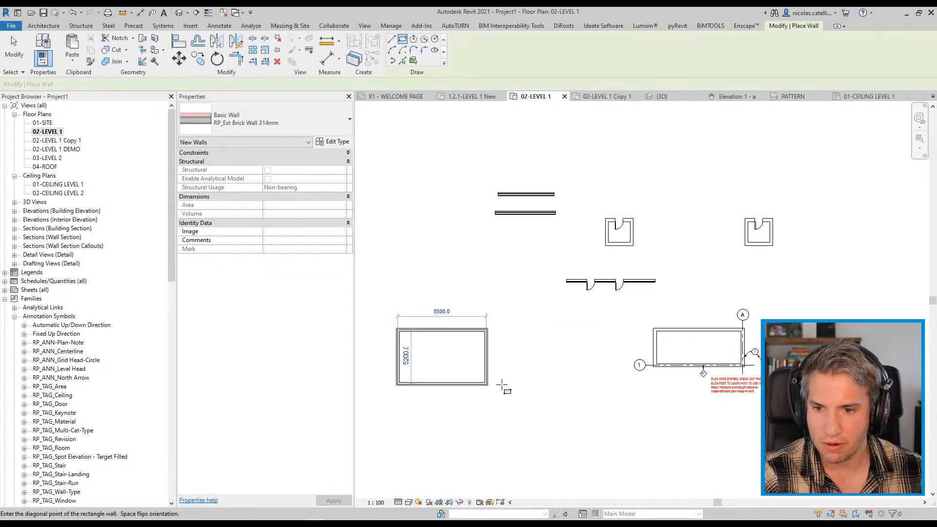
{"action": "left_click", "coordinate": [507, 387]}
{"action": "left_click", "coordinate": [392, 41]}
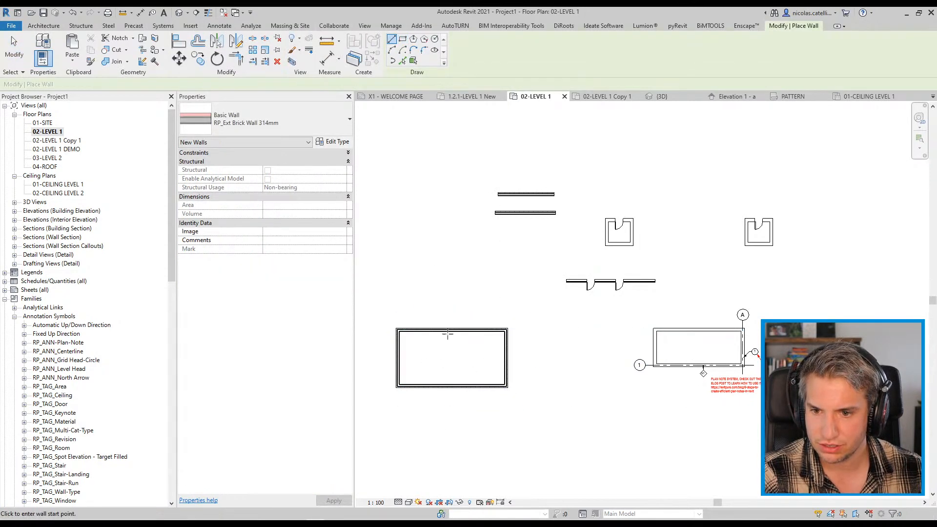
{"action": "left_click", "coordinate": [451, 330]}
{"action": "left_click", "coordinate": [451, 386]}
{"action": "key", "text": "Escape"}
{"action": "key", "text": "Escape"}
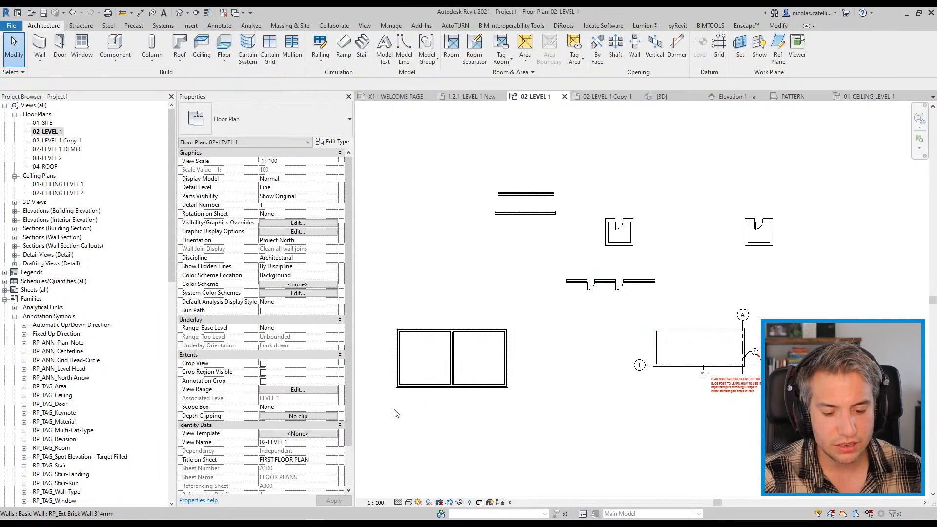
- Place a tagged room in each half of the new enclosure while the plan's phase is Existing
{"action": "scroll", "coordinate": [295, 459], "scroll_direction": "down", "scroll_amount": 3}
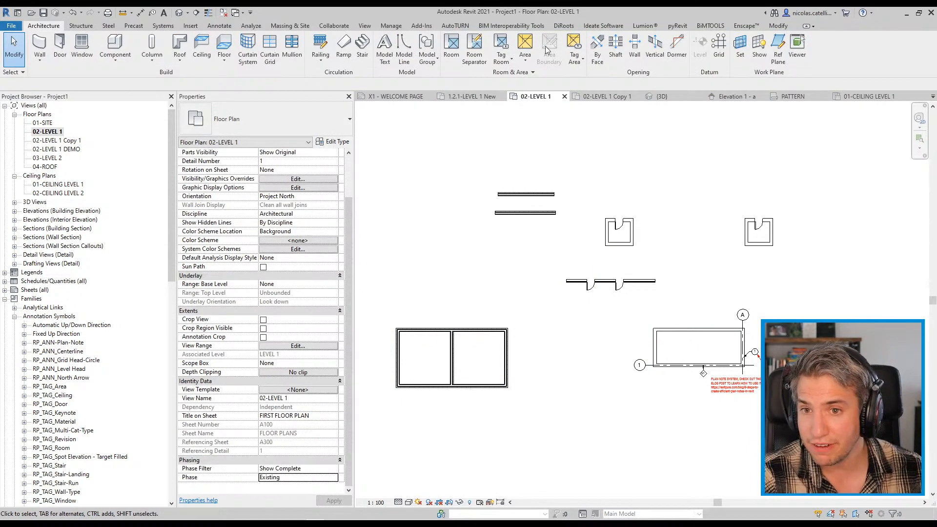
{"action": "left_click", "coordinate": [452, 44]}
{"action": "scroll", "coordinate": [413, 356], "scroll_direction": "up", "scroll_amount": 2}
{"action": "left_click", "coordinate": [437, 361]}
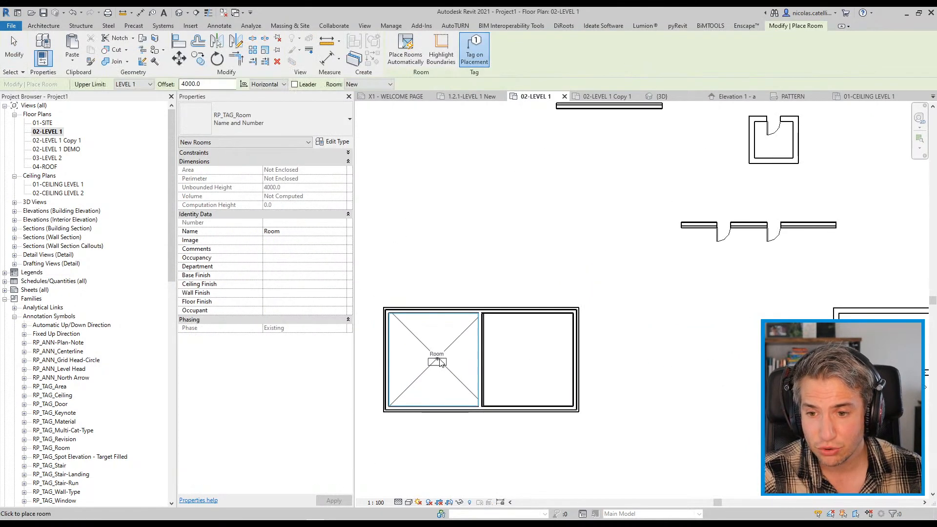
{"action": "left_click", "coordinate": [536, 352]}
{"action": "key", "text": "Escape"}
{"action": "key", "text": "Escape"}
- Check the phase property of rooms 1 and 2
{"action": "left_click", "coordinate": [538, 350]}
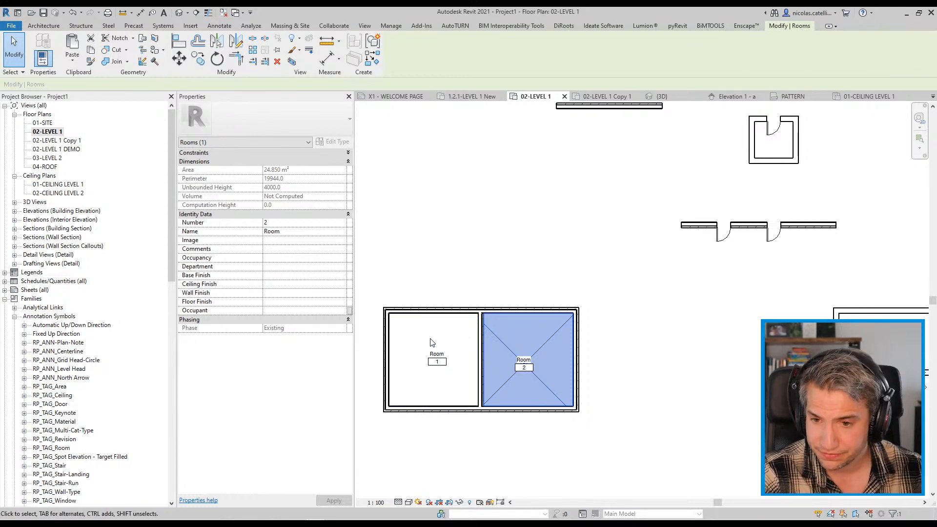
{"action": "left_click", "coordinate": [457, 345]}
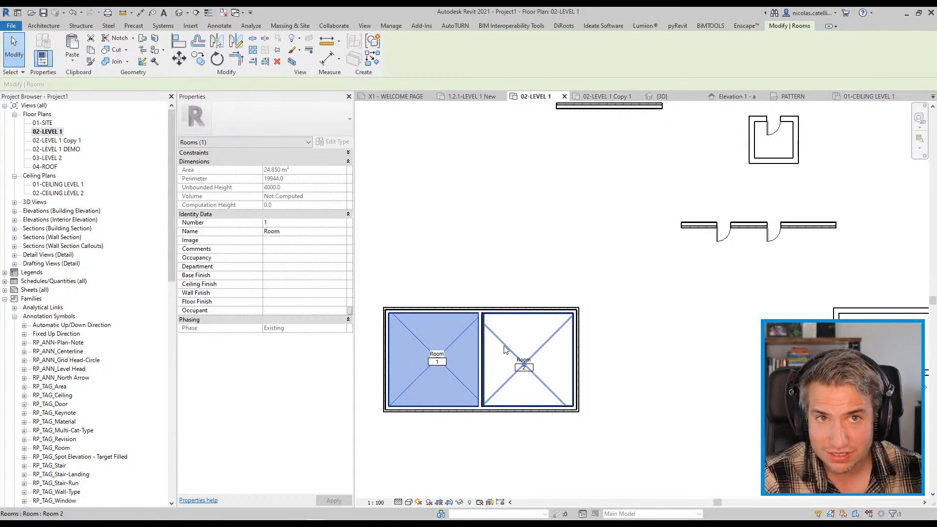
{"action": "left_click", "coordinate": [392, 483]}
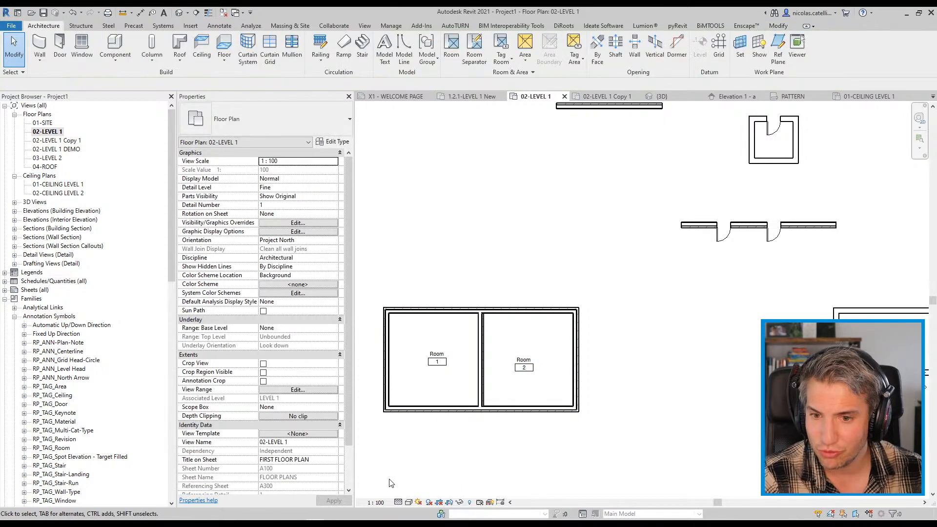
- Set the plan's phase to New and check the phasing of the enclosure's walls
{"action": "middle_click_drag", "start_coordinate": [391, 483], "coordinate": [401, 455]}
{"action": "scroll", "coordinate": [215, 490], "scroll_direction": "down", "scroll_amount": 4}
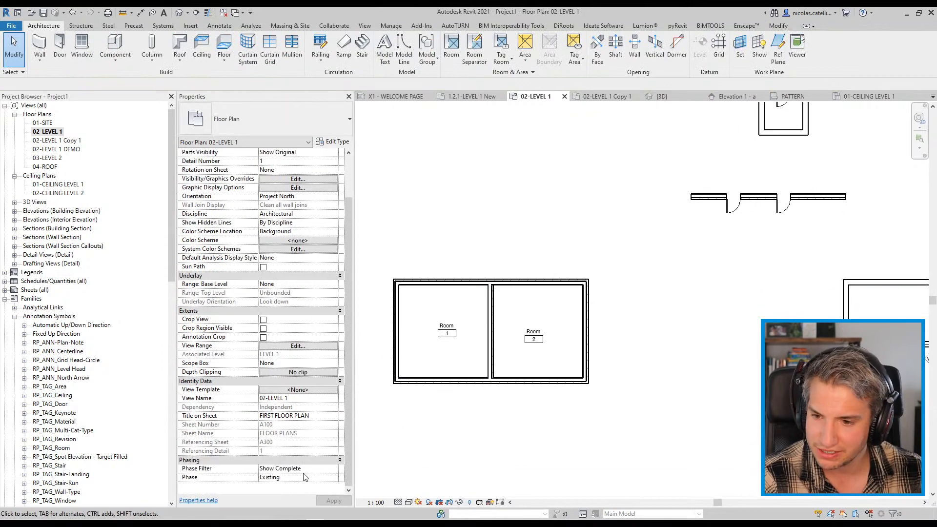
{"action": "left_click", "coordinate": [304, 477]}
{"action": "left_click", "coordinate": [334, 477]}
{"action": "left_click", "coordinate": [283, 494]}
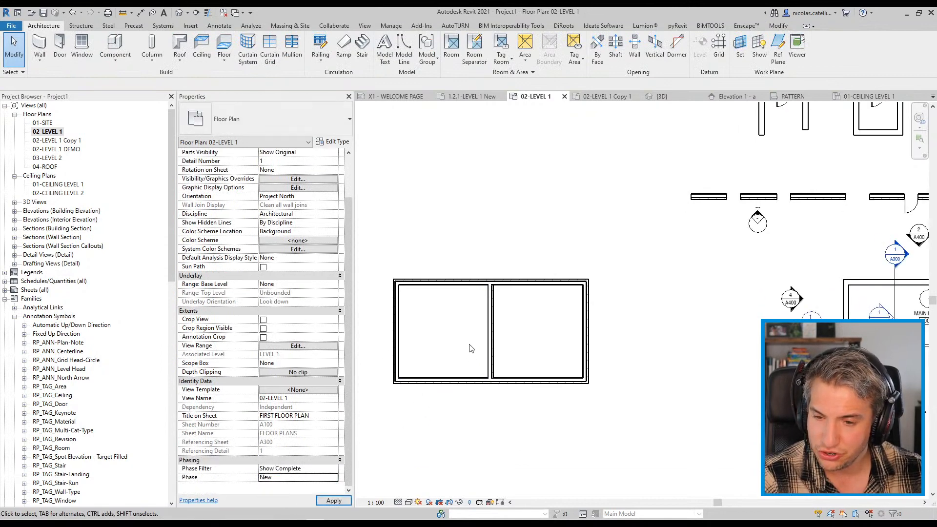
{"action": "left_click_drag", "start_coordinate": [388, 245], "coordinate": [653, 430]}
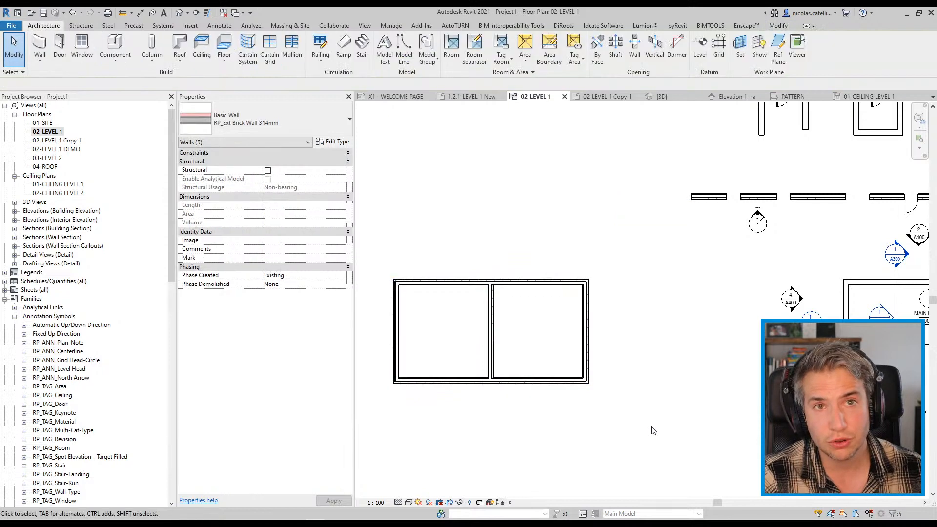
{"action": "key", "text": "Escape"}
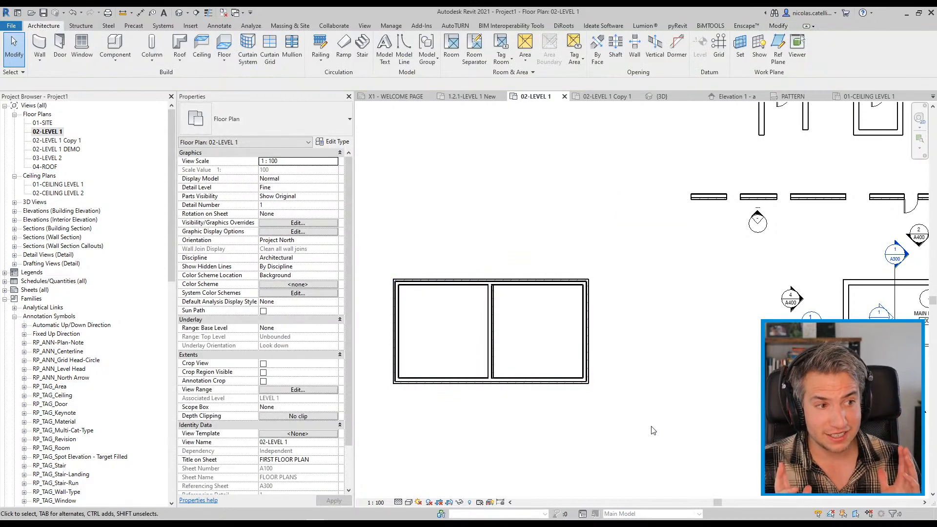
- Place a tagged room in each half of the enclosure while the plan's phase is New
{"action": "key", "text": "r"}
{"action": "key", "text": "m"}
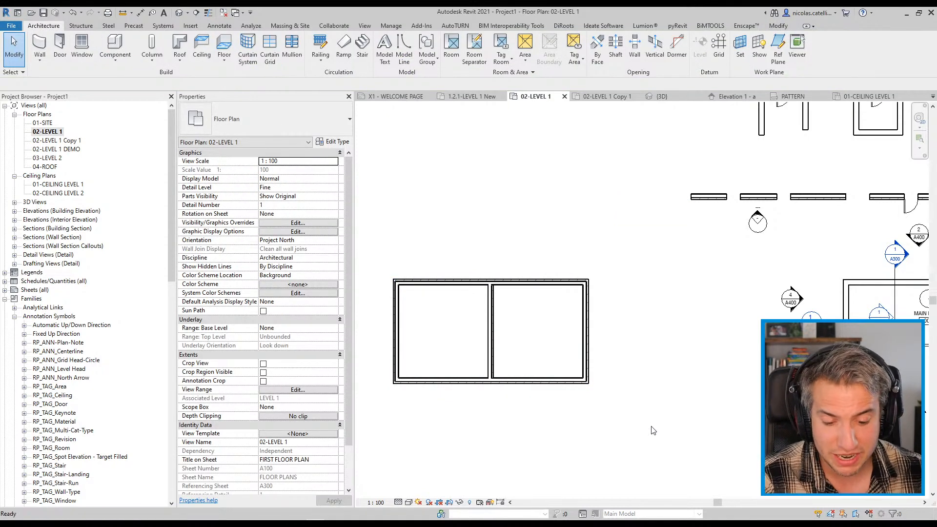
{"action": "scroll", "coordinate": [413, 332], "scroll_direction": "up", "scroll_amount": 2}
{"action": "left_click", "coordinate": [451, 334]}
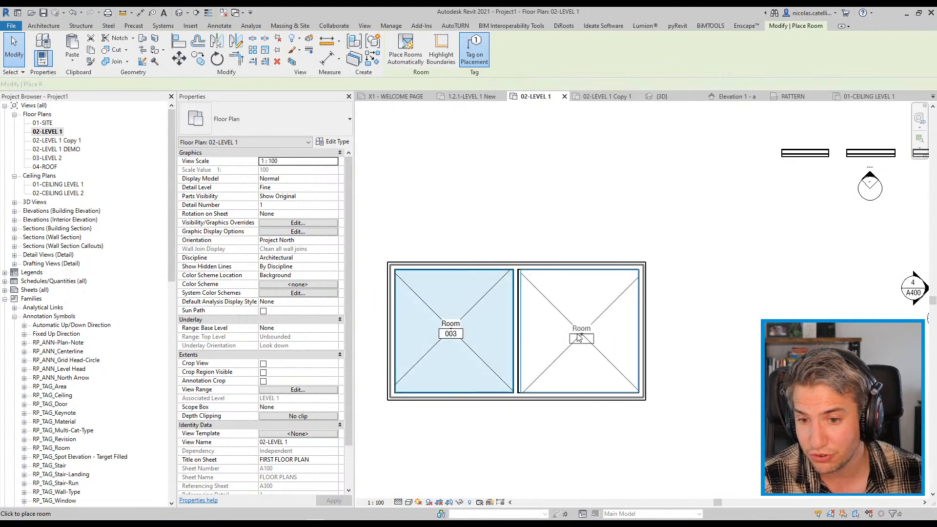
{"action": "left_click", "coordinate": [578, 334]}
{"action": "key", "text": "Escape"}
{"action": "key", "text": "Escape"}
- Set the 02-LEVEL 1 plan's phase filter to RP LIVE
{"action": "scroll", "coordinate": [369, 401], "scroll_direction": "down", "scroll_amount": 1}
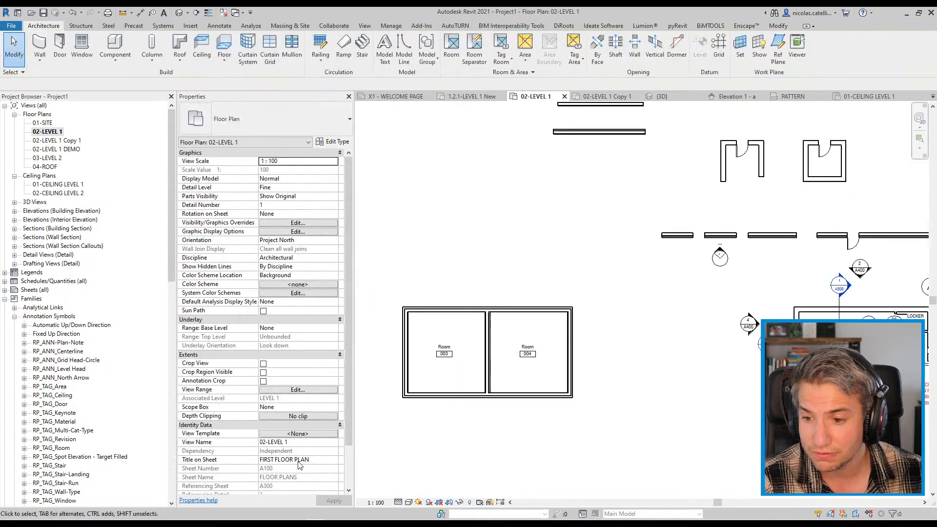
{"action": "left_click", "coordinate": [407, 343]}
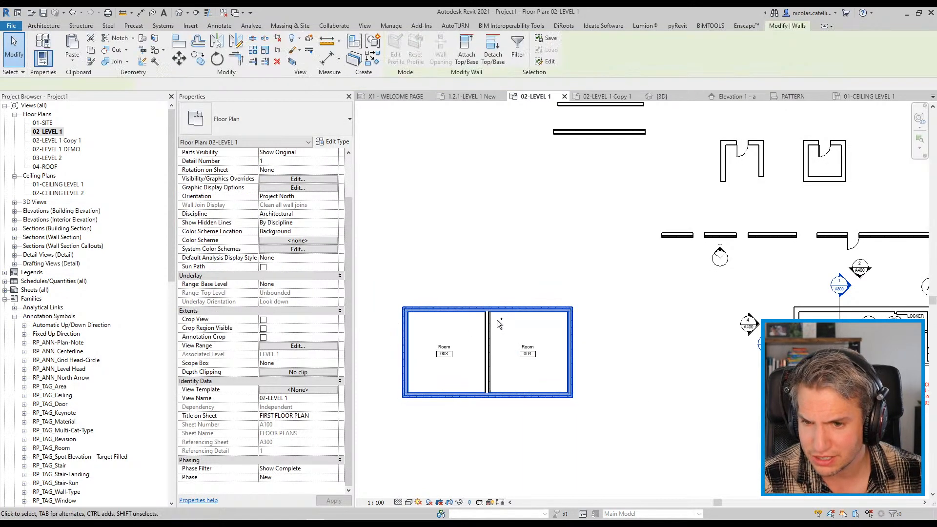
{"action": "scroll", "coordinate": [389, 429], "scroll_direction": "up", "scroll_amount": 1}
{"action": "left_click", "coordinate": [389, 429]}
{"action": "scroll", "coordinate": [389, 430], "scroll_direction": "up", "scroll_amount": 1}
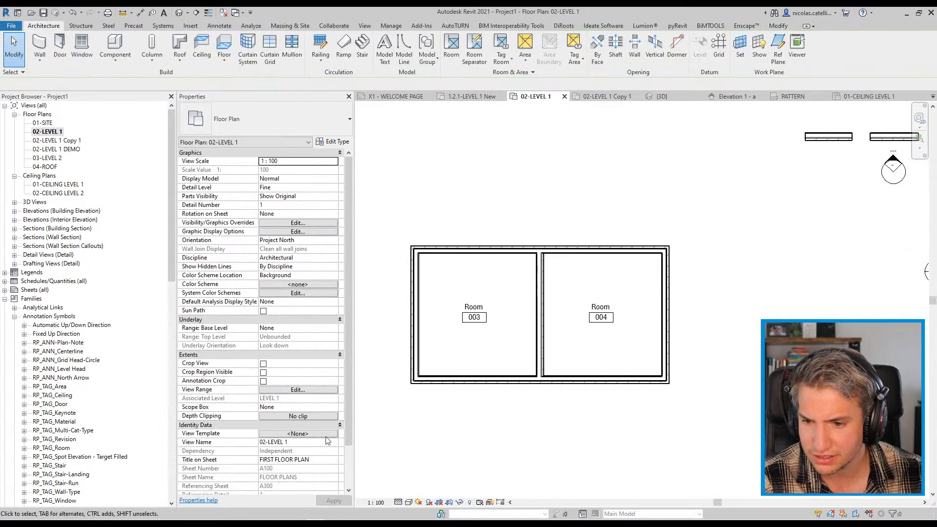
{"action": "scroll", "coordinate": [329, 458], "scroll_direction": "down", "scroll_amount": 2}
{"action": "left_click", "coordinate": [334, 469]}
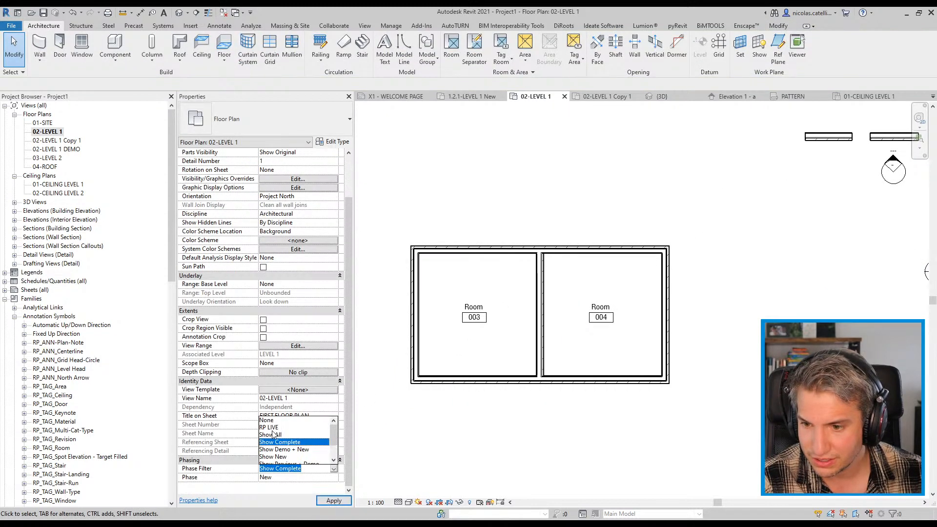
{"action": "left_click", "coordinate": [293, 450]}
- Check the phase of room 003 and set the plan's phase to Existing
{"action": "scroll", "coordinate": [483, 307], "scroll_direction": "up", "scroll_amount": 1}
{"action": "middle_click_drag", "start_coordinate": [496, 405], "coordinate": [459, 366]}
{"action": "left_click", "coordinate": [511, 267]}
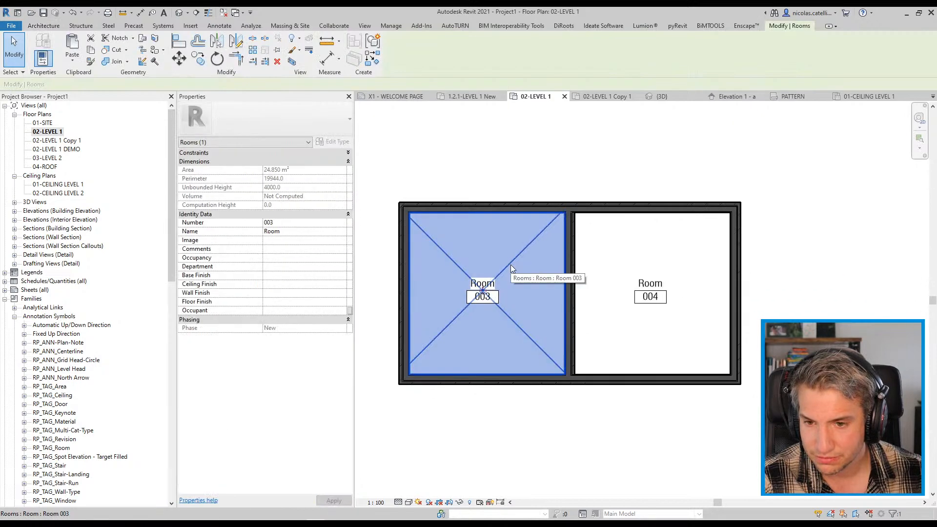
{"action": "left_click", "coordinate": [572, 285]}
{"action": "left_click", "coordinate": [440, 461]}
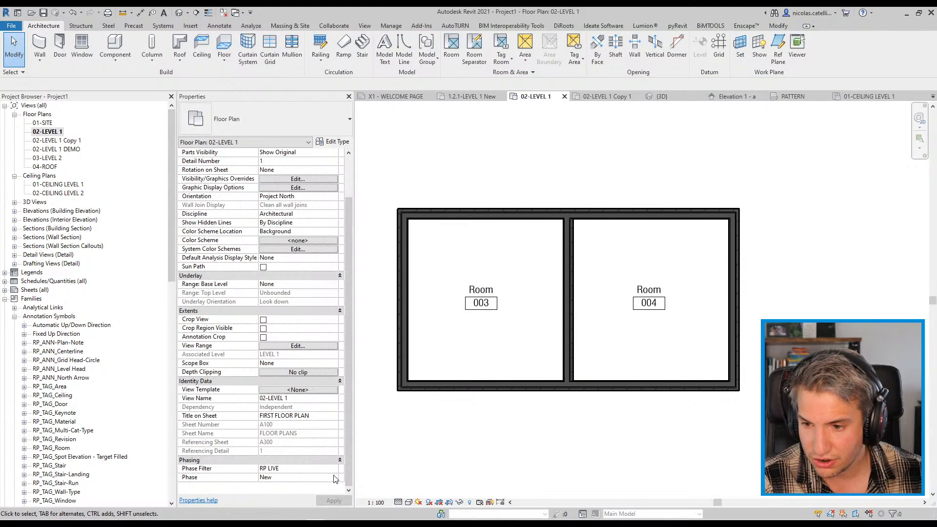
{"action": "left_click", "coordinate": [336, 479]}
{"action": "left_click", "coordinate": [293, 486]}
- Rename the existing-phase rooms: room 1 as SALOON and room 2 as KITCHEN
{"action": "left_click", "coordinate": [494, 290]}
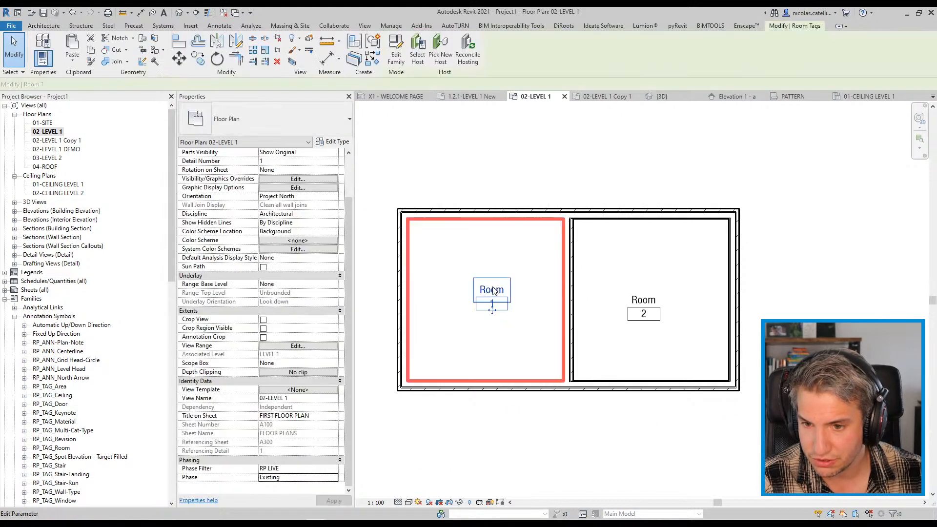
{"action": "left_click", "coordinate": [493, 289]}
{"action": "type", "text": "SLA"}
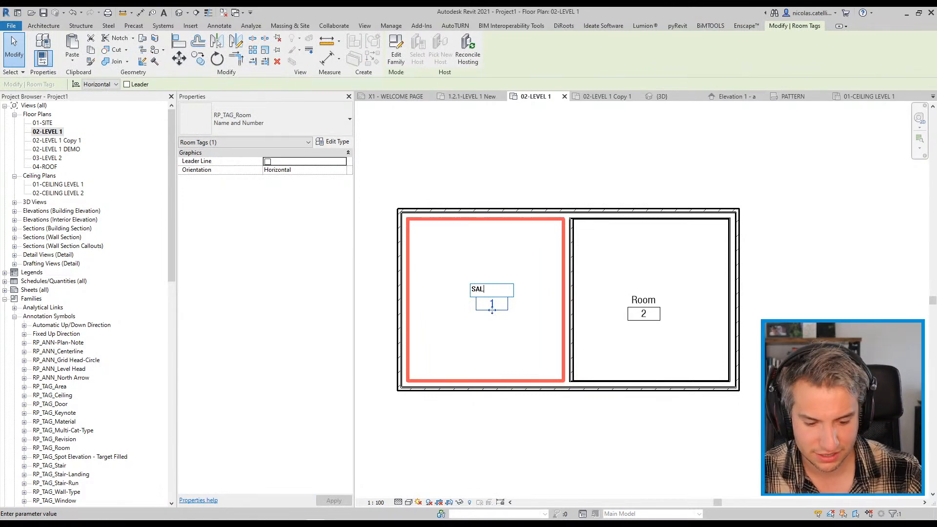
{"action": "type", "text": "OON"}
{"action": "left_click", "coordinate": [630, 315]}
{"action": "left_click", "coordinate": [645, 298]}
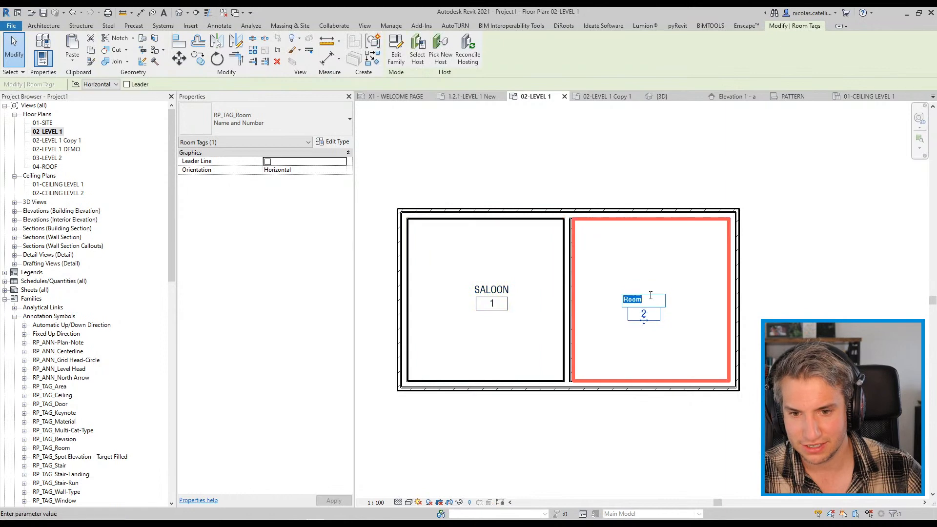
{"action": "type", "text": "KITCHEN"}
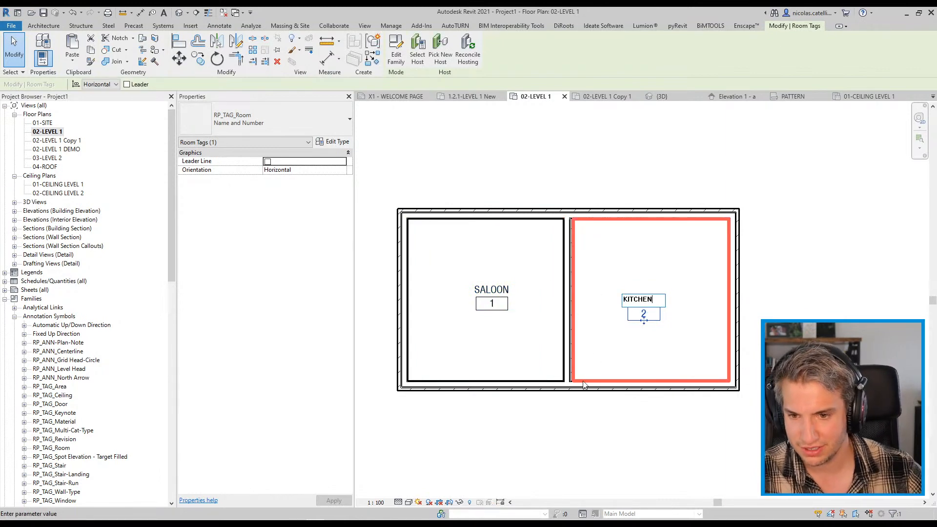
{"action": "left_click", "coordinate": [577, 443]}
{"action": "left_click", "coordinate": [576, 445]}
- Set the 02-LEVEL 1 plan's phase to New
{"action": "scroll", "coordinate": [293, 430], "scroll_direction": "down", "scroll_amount": 2}
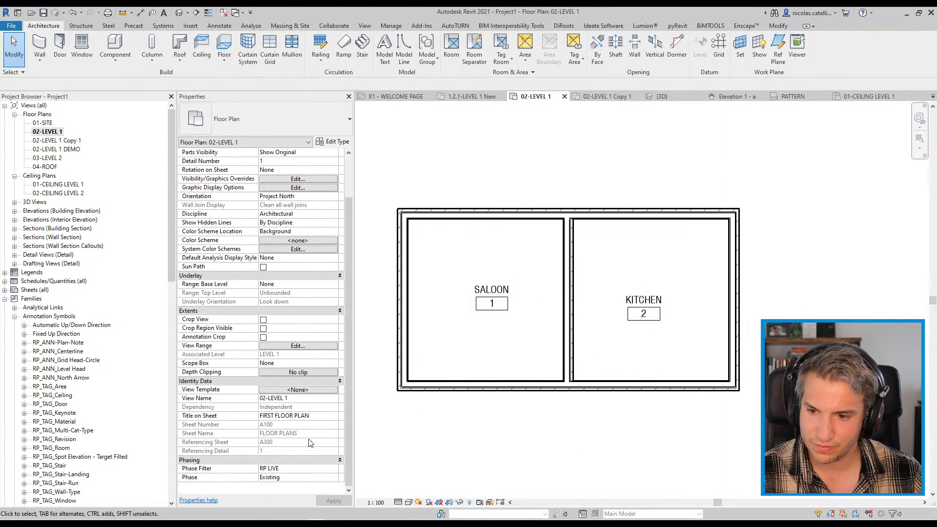
{"action": "left_click", "coordinate": [334, 477]}
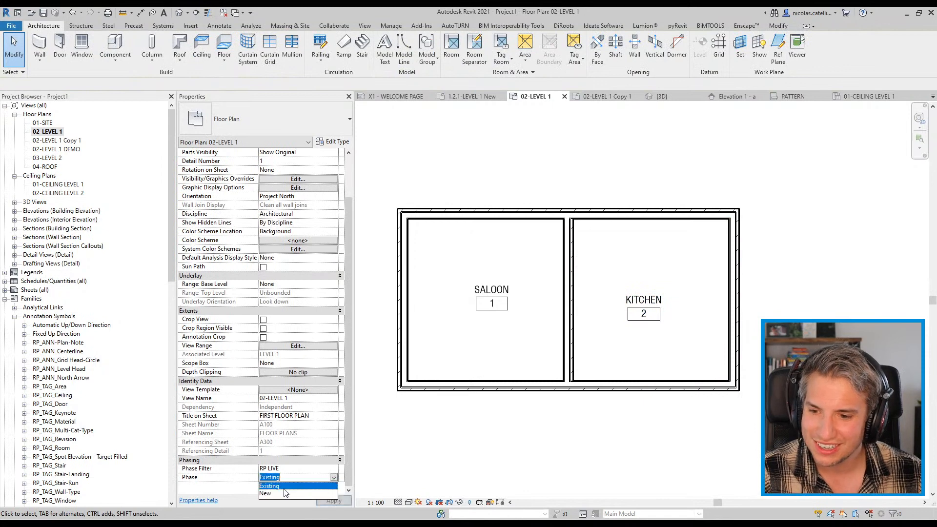
{"action": "left_click", "coordinate": [286, 493]}
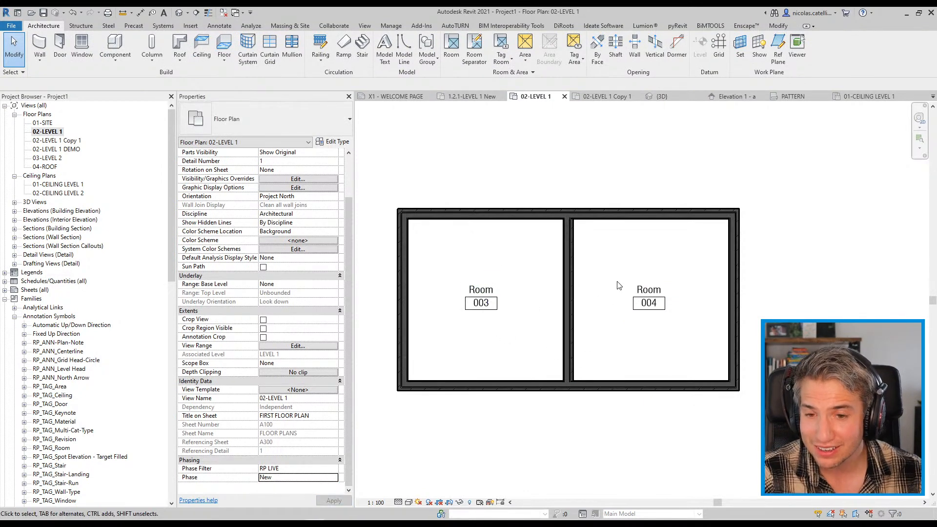
- Set the dividing wall's Phase Demolished to New and check the resulting extent of room 003
{"action": "left_click", "coordinate": [573, 280]}
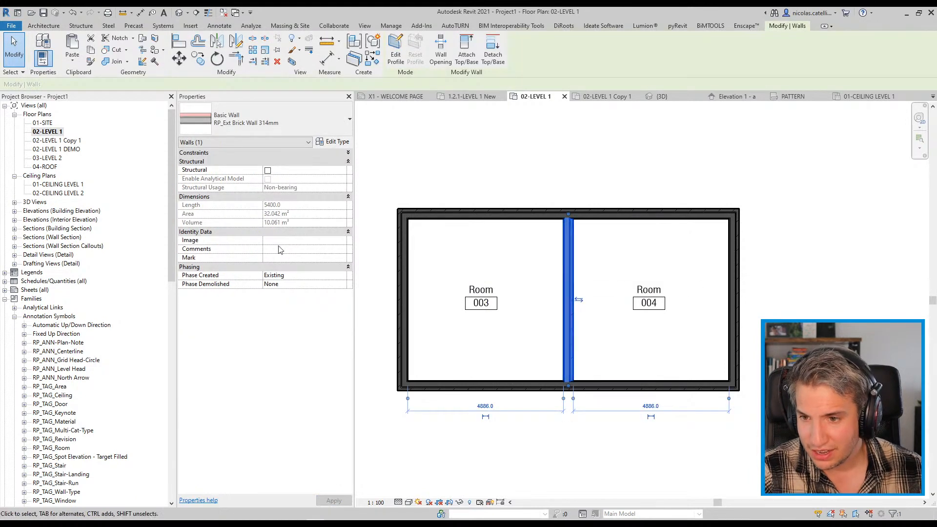
{"action": "left_click", "coordinate": [341, 287]}
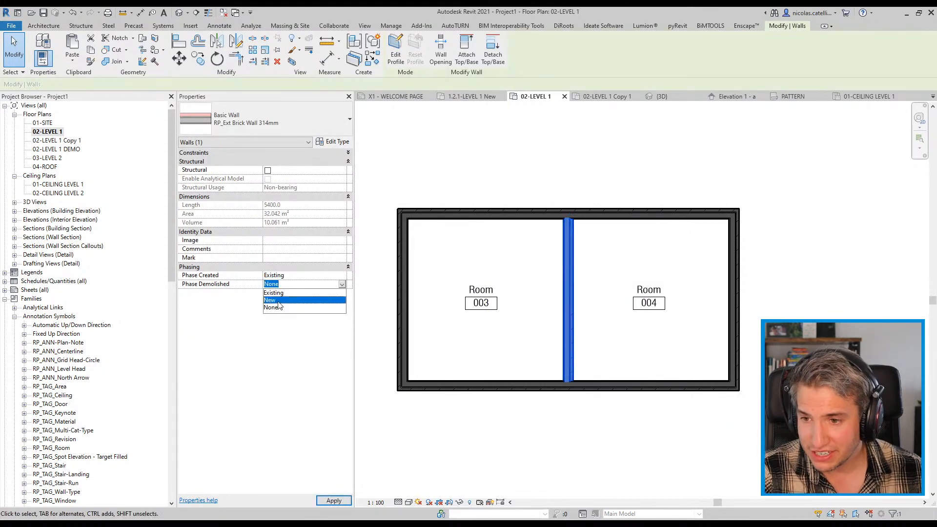
{"action": "left_click", "coordinate": [283, 310]}
{"action": "left_click", "coordinate": [493, 303]}
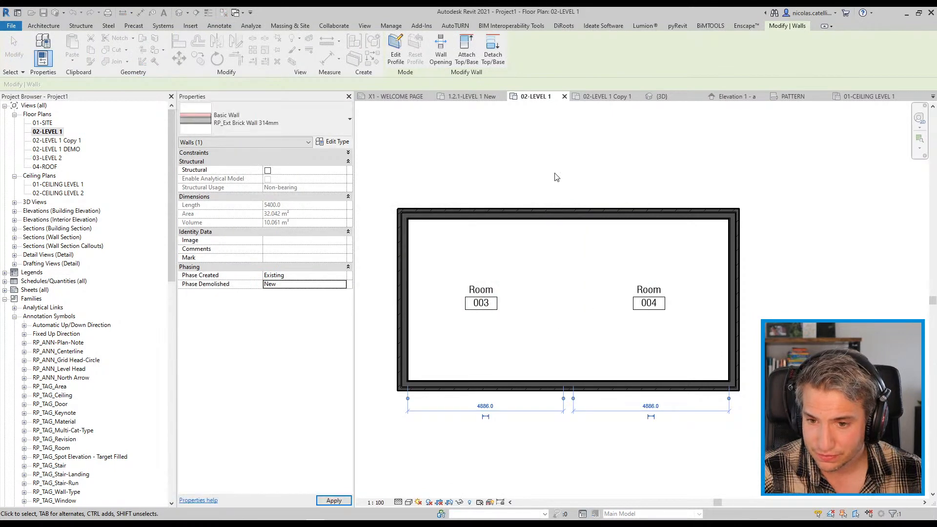
{"action": "left_click", "coordinate": [555, 174]}
{"action": "left_click", "coordinate": [519, 261]}
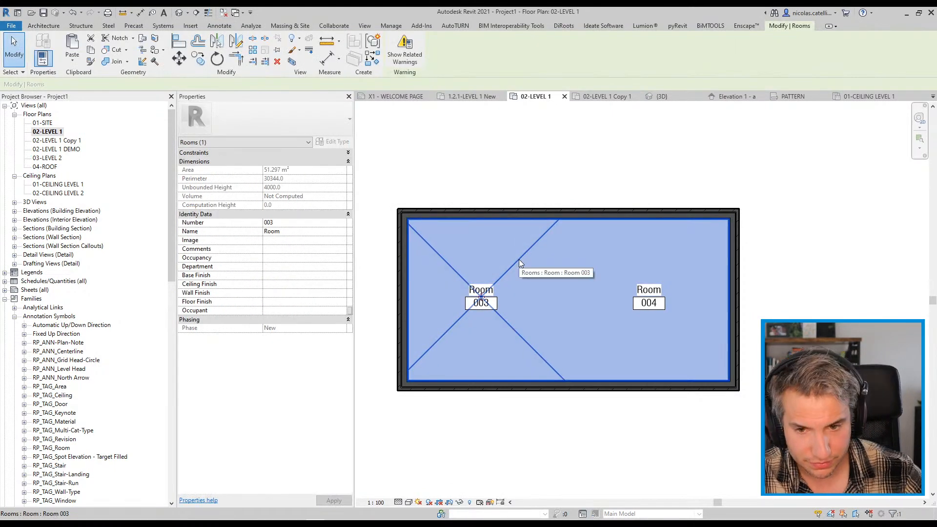
{"action": "left_click", "coordinate": [643, 142]}
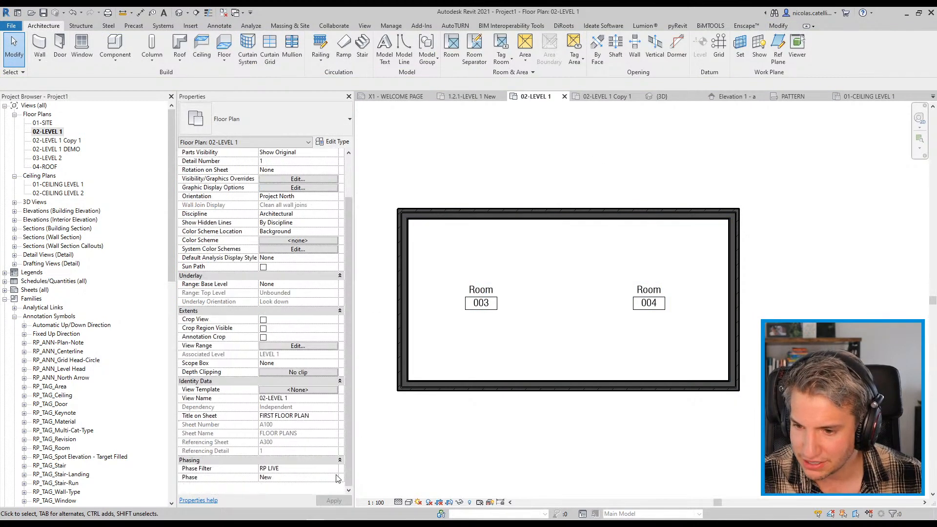
- Set the plan's phase filter to Show Previous + Demo and select room 003
{"action": "scroll", "coordinate": [337, 480], "scroll_direction": "down", "scroll_amount": 3}
{"action": "left_click", "coordinate": [335, 469]}
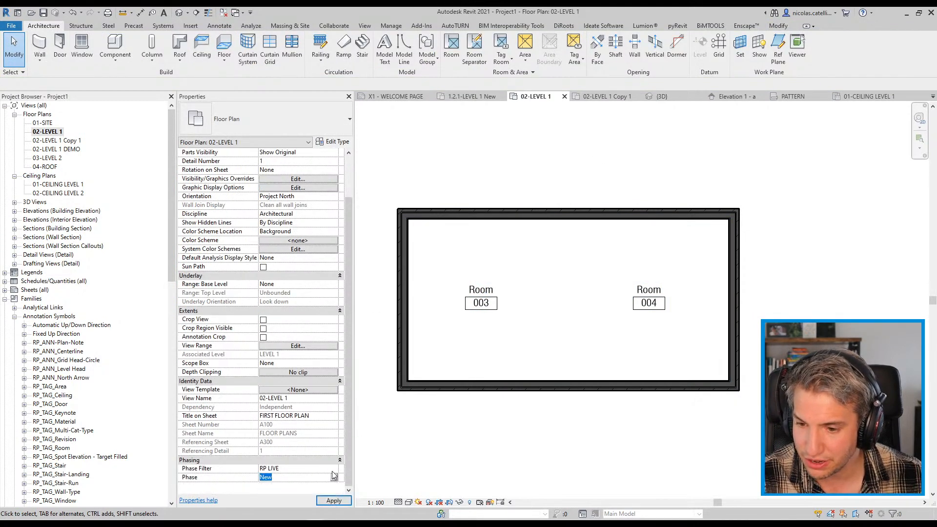
{"action": "left_click", "coordinate": [333, 469]}
{"action": "scroll", "coordinate": [303, 455], "scroll_direction": "down", "scroll_amount": 1}
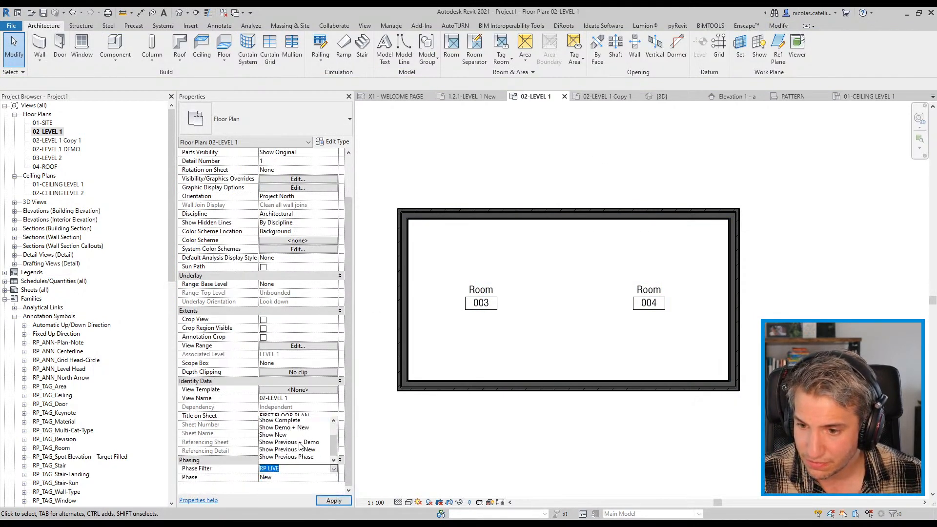
{"action": "left_click", "coordinate": [303, 457]}
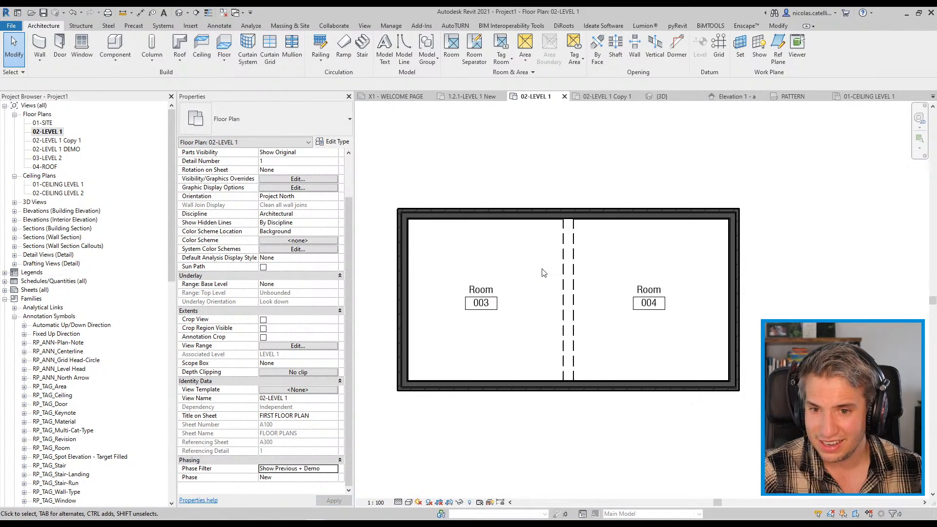
{"action": "left_click", "coordinate": [519, 259]}
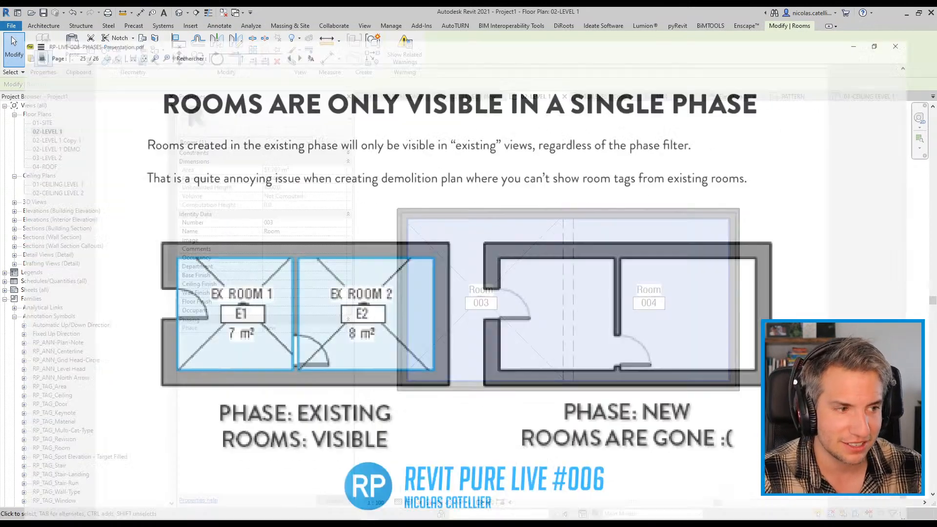
- Advance the phases presentation to the Project Browser with Phases page and switch back to Revit
{"action": "scroll", "coordinate": [306, 362], "scroll_direction": "down", "scroll_amount": 10}
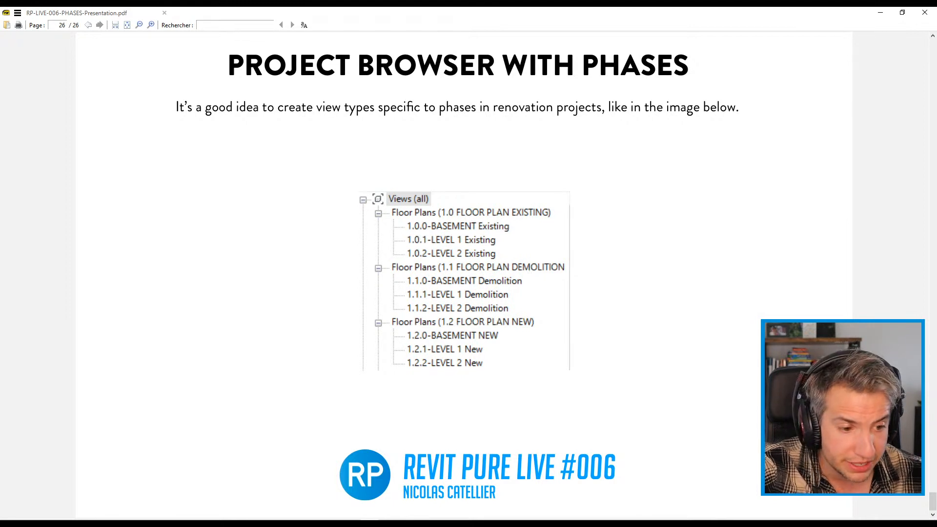
{"action": "key", "text": "alt+Tab"}
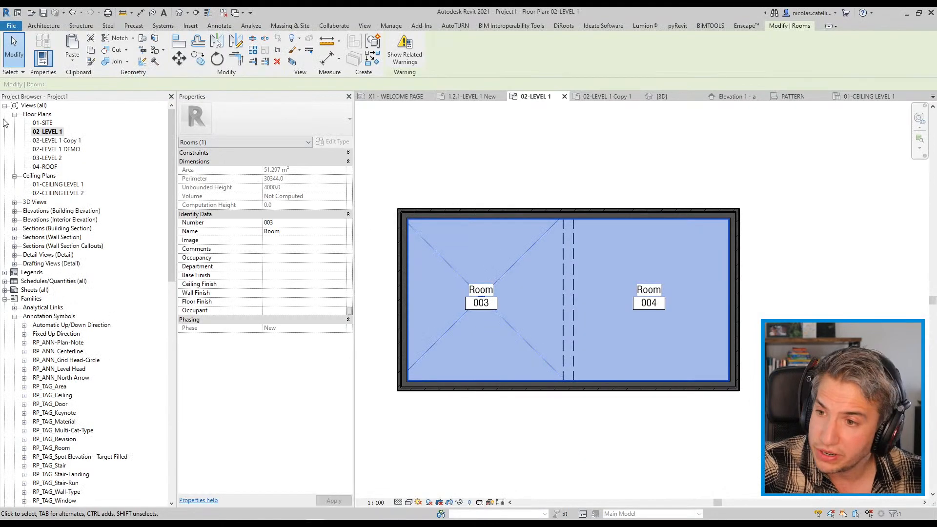
- Close the inactive views and bring up the 1.2.1-LEVEL 1 New plan of Project2, cancelling the save reminder
{"action": "left_click", "coordinate": [365, 26]}
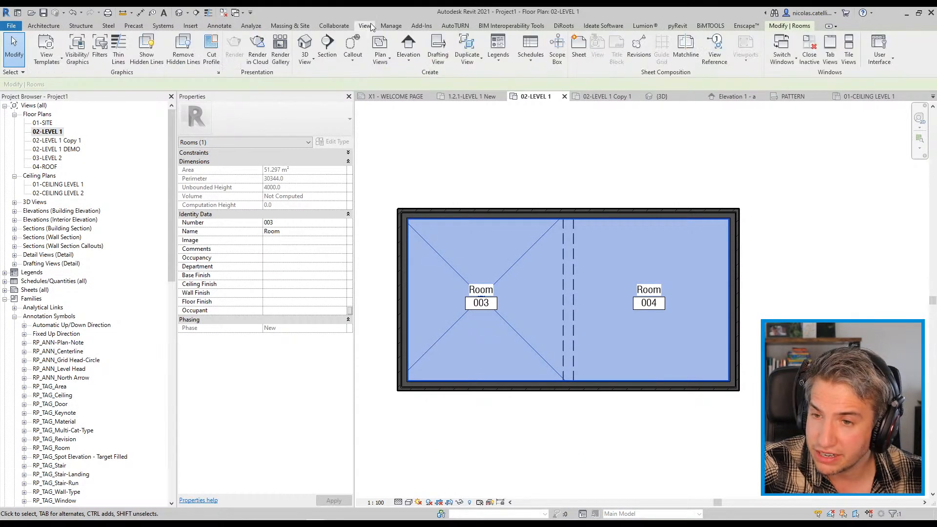
{"action": "left_click", "coordinate": [810, 49]}
{"action": "left_click", "coordinate": [393, 96]}
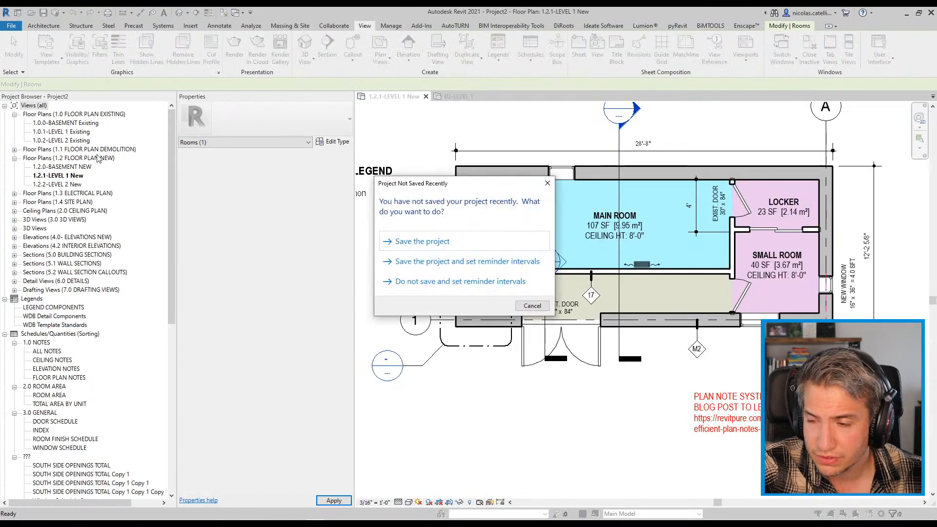
{"action": "left_click", "coordinate": [532, 306]}
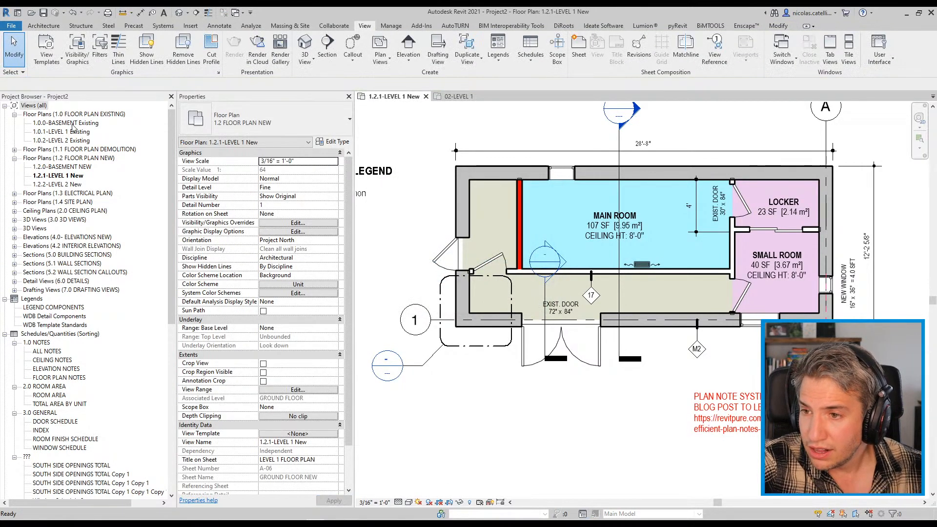
- Expand the 1.1 FLOOR PLAN DEMOLITION group and examine the existing, demolition and new floor plan types
{"action": "left_click", "coordinate": [14, 149]}
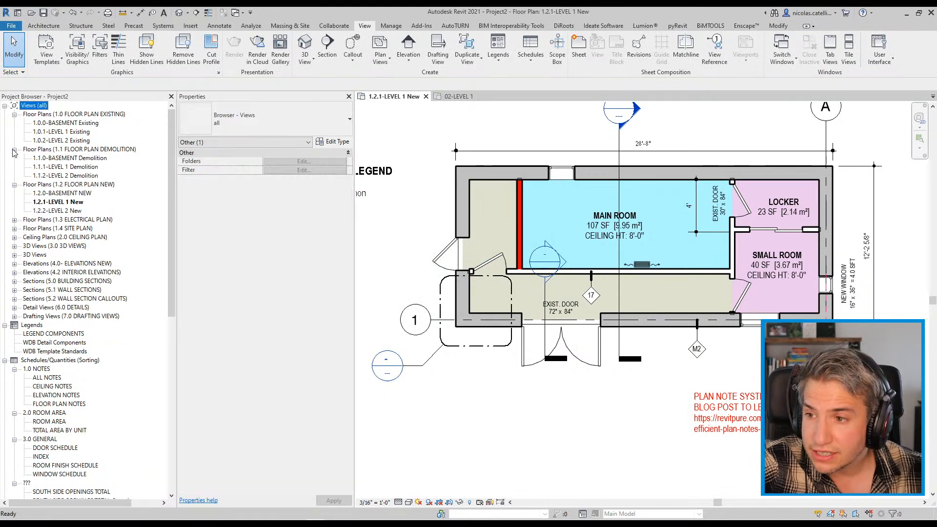
{"action": "left_click", "coordinate": [93, 116]}
{"action": "left_click", "coordinate": [112, 150]}
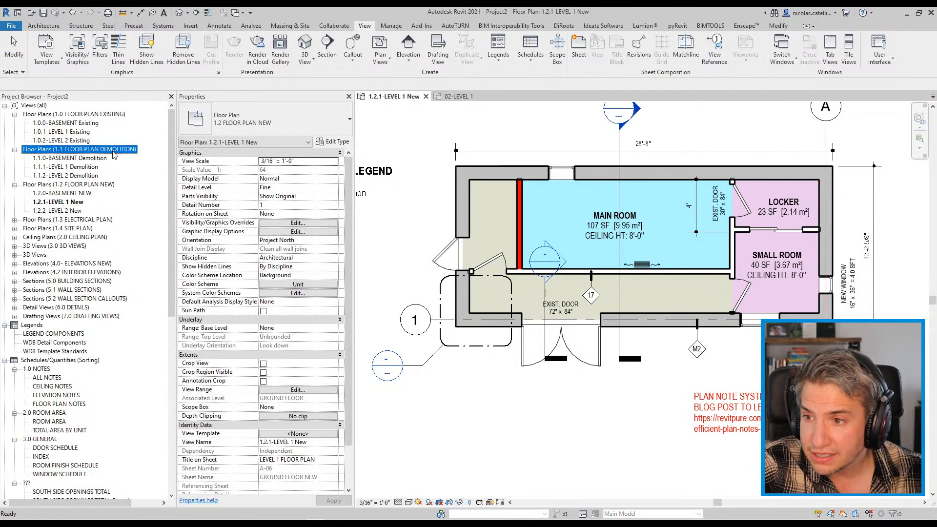
{"action": "left_click", "coordinate": [102, 186]}
- Open the 1.1.1-LEVEL 1 Demolition plan and check the phase filter in its view template without changing it
{"action": "double_click", "coordinate": [78, 167]}
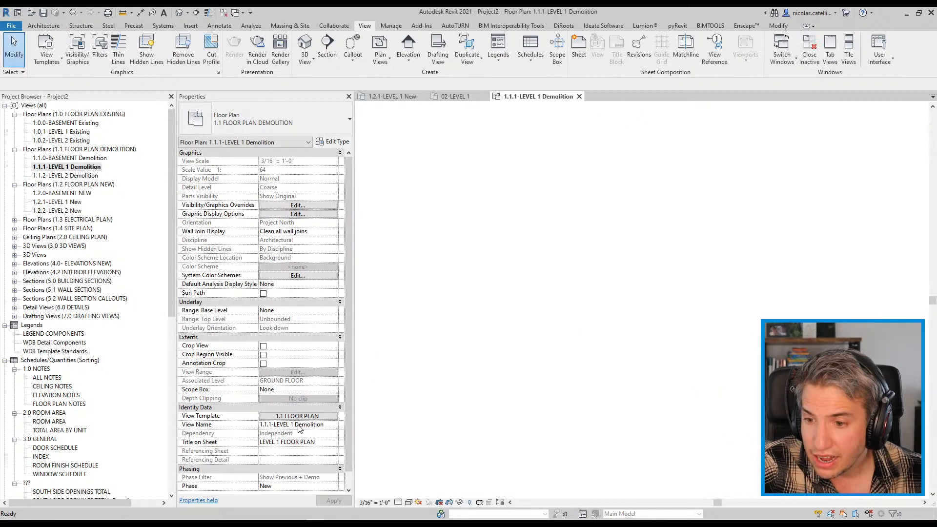
{"action": "left_click", "coordinate": [292, 416]}
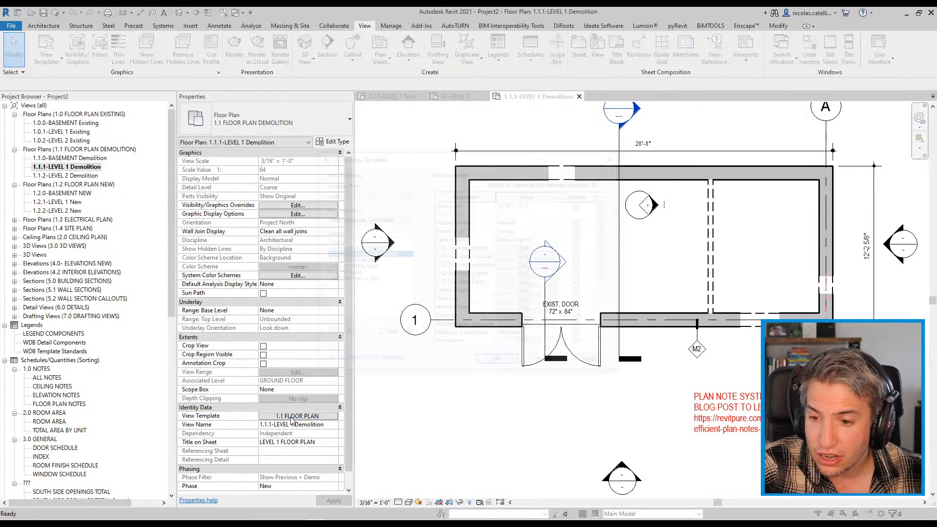
{"action": "scroll", "coordinate": [526, 309], "scroll_direction": "down", "scroll_amount": 3}
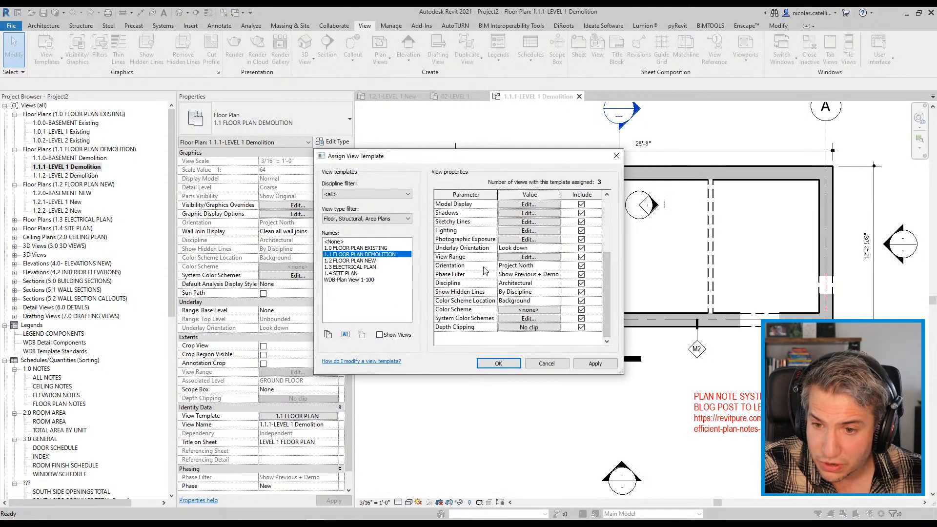
{"action": "left_click", "coordinate": [523, 275]}
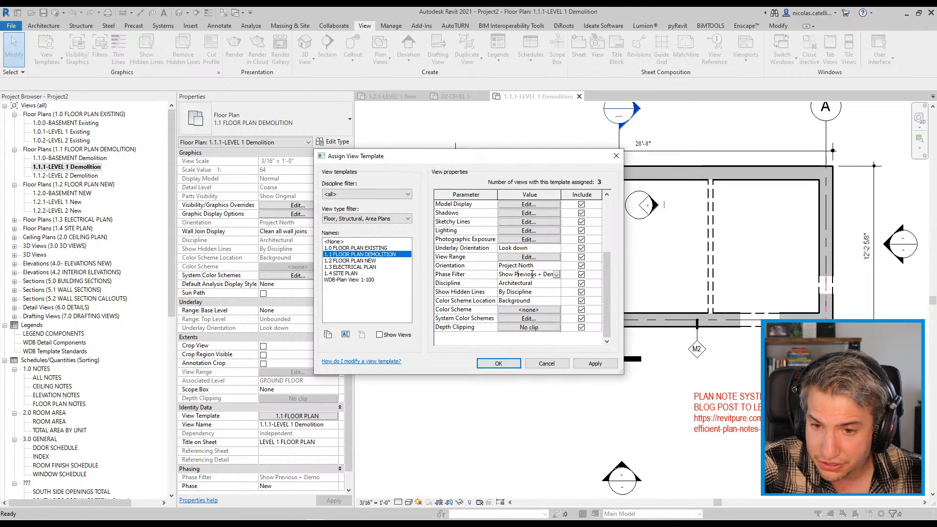
{"action": "double_click", "coordinate": [556, 275]}
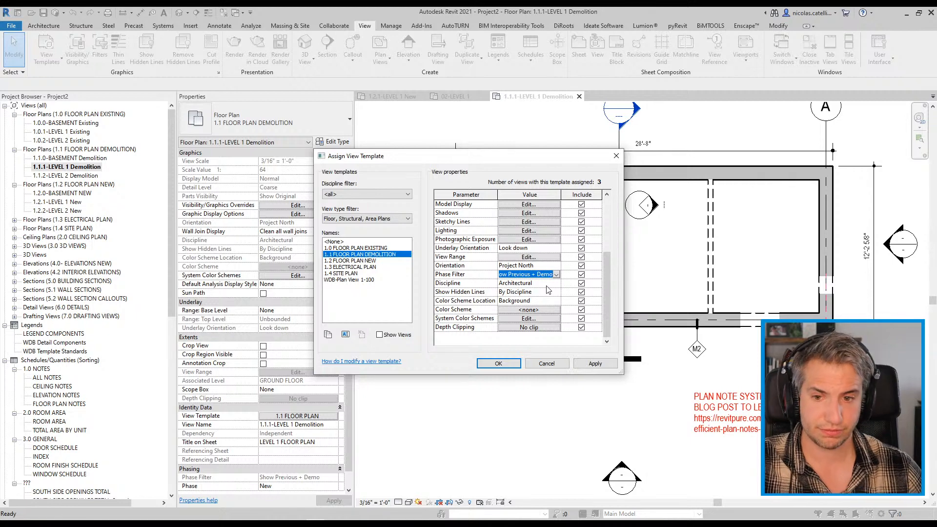
{"action": "left_click", "coordinate": [617, 157]}
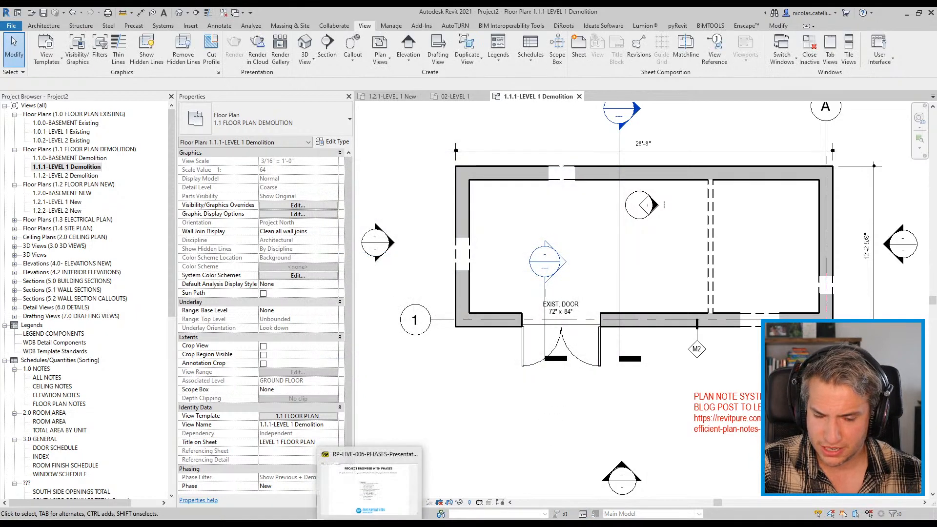
- Switch to the presentation PDF to view the Project Browser with Phases page
{"action": "left_click", "coordinate": [369, 525]}
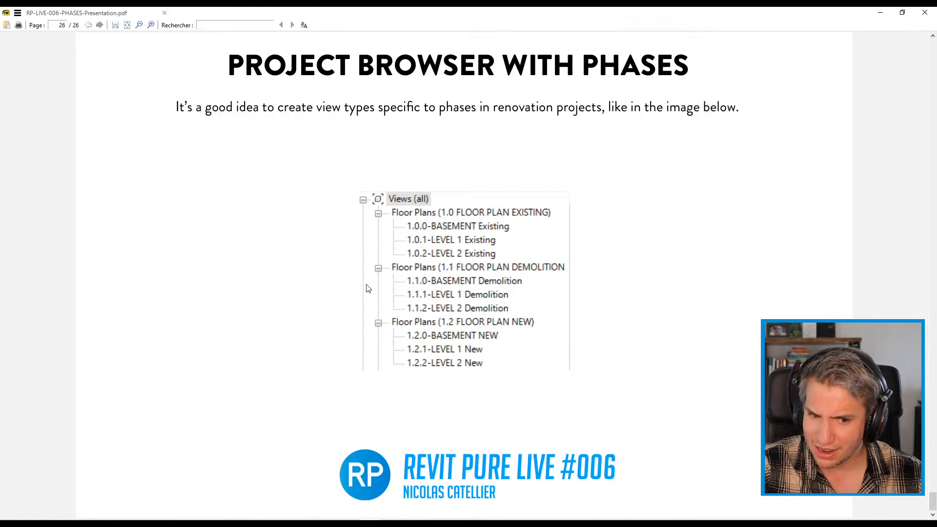
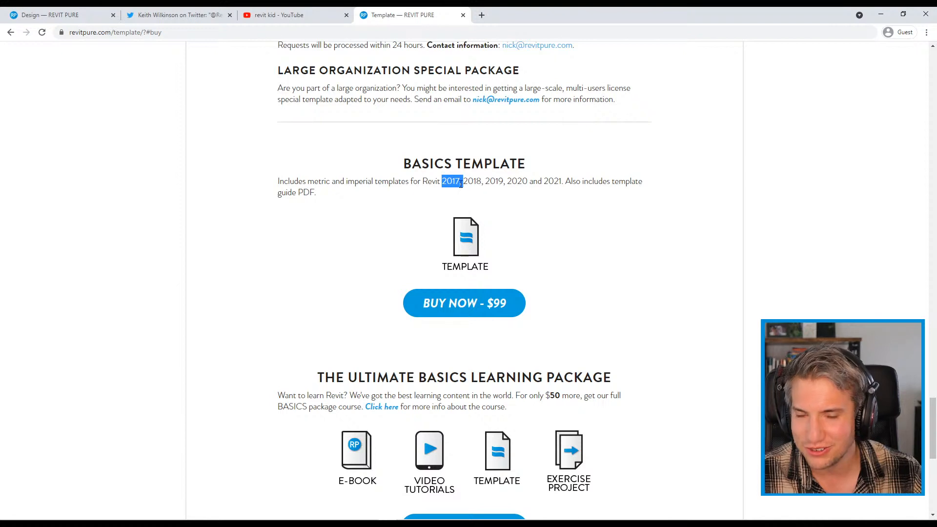
{"action": "left_click", "coordinate": [460, 184]}
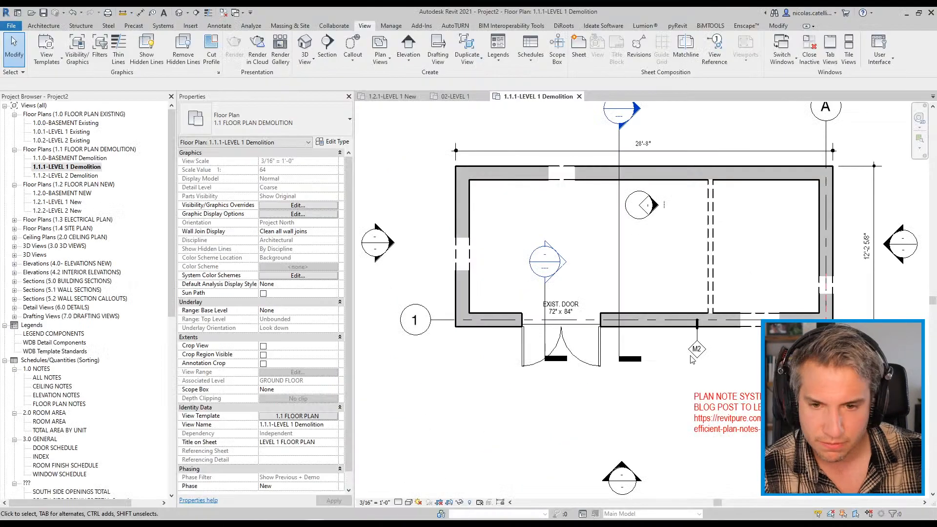
- Return to the 02-LEVEL 1 plan of Project1, deselect the room and review the plan's phasing settings
{"action": "left_click", "coordinate": [431, 98]}
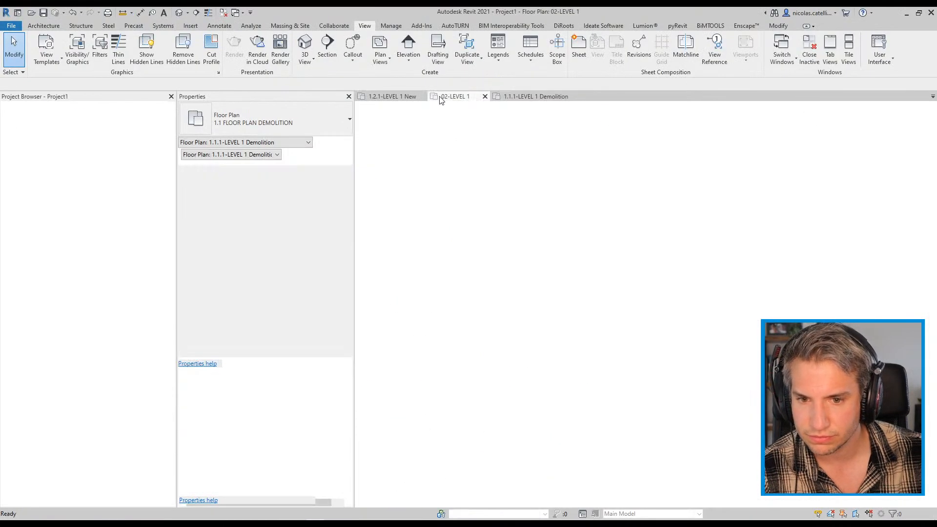
{"action": "left_click", "coordinate": [548, 184]}
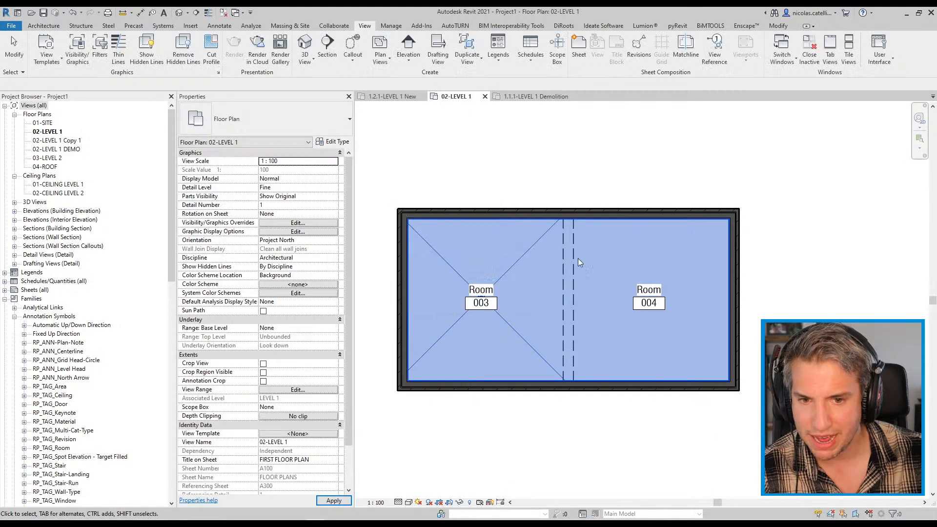
{"action": "scroll", "coordinate": [578, 259], "scroll_direction": "down", "scroll_amount": 3}
{"action": "scroll", "coordinate": [306, 467], "scroll_direction": "down", "scroll_amount": 2}
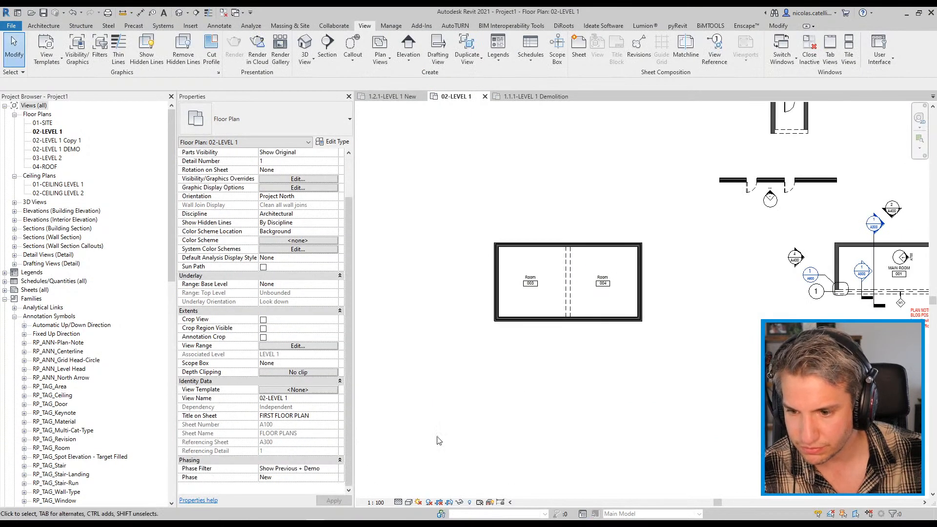
{"action": "middle_click_drag", "start_coordinate": [735, 217], "coordinate": [615, 329]}
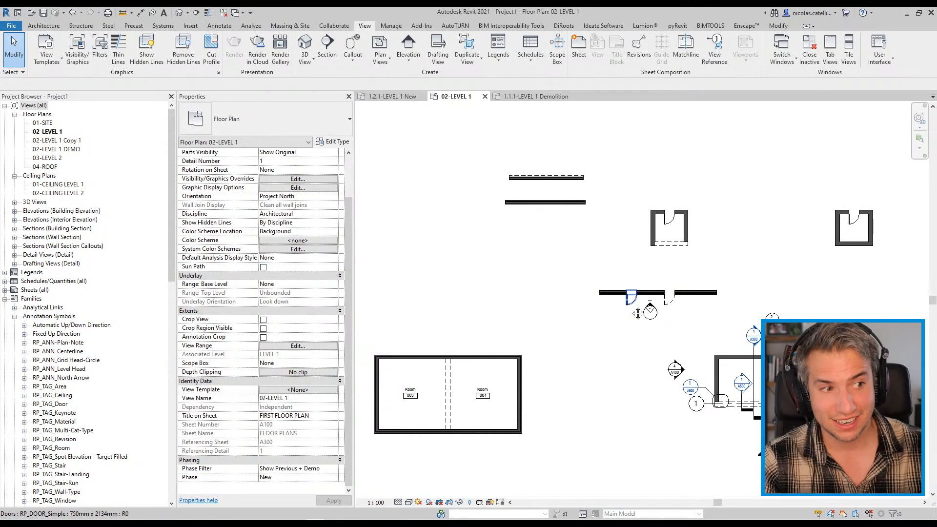
{"action": "scroll", "coordinate": [675, 372], "scroll_direction": "up", "scroll_amount": 3}
{"action": "scroll", "coordinate": [605, 213], "scroll_direction": "up", "scroll_amount": 2}
{"action": "middle_click_drag", "start_coordinate": [585, 198], "coordinate": [616, 298]}
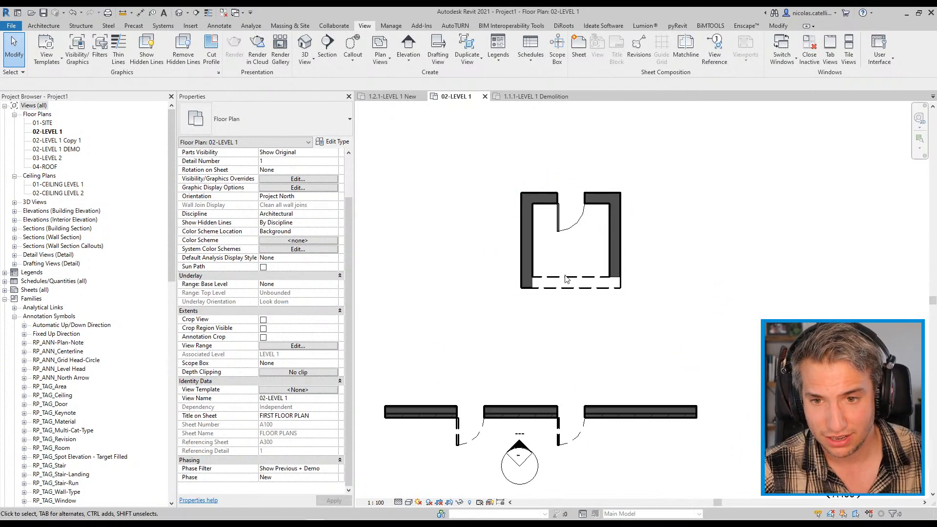
{"action": "key", "text": "w"}
{"action": "key", "text": "a"}
{"action": "left_click", "coordinate": [506, 144]}
{"action": "key", "text": "Escape"}
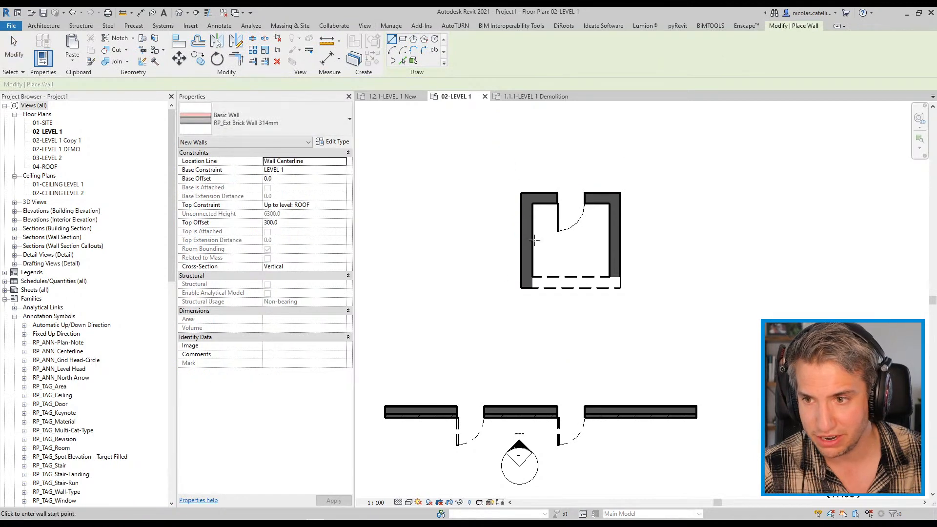
{"action": "scroll", "coordinate": [542, 184], "scroll_direction": "down", "scroll_amount": 2}
{"action": "key", "text": "Escape"}
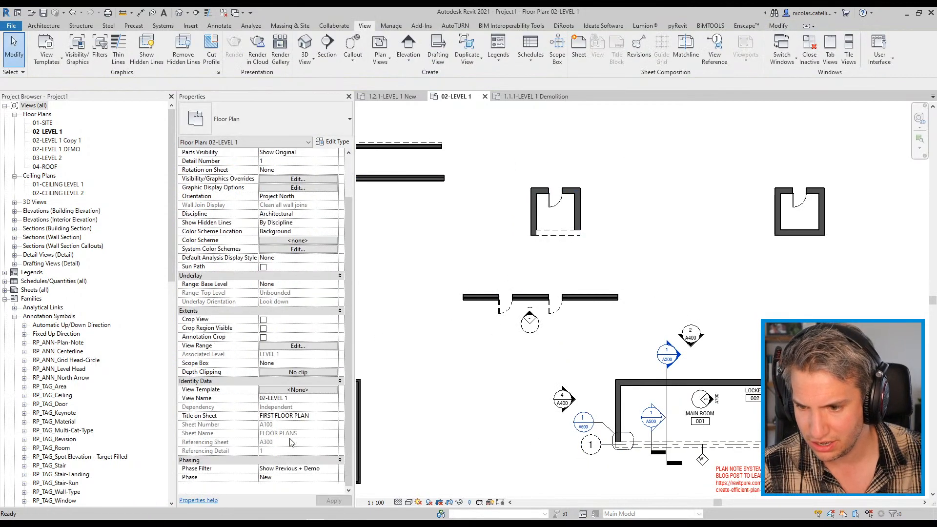
- Set the 02-LEVEL 1 plan's phase filter to RP LIVE
{"action": "left_click", "coordinate": [337, 470]}
{"action": "scroll", "coordinate": [277, 422], "scroll_direction": "up", "scroll_amount": 1}
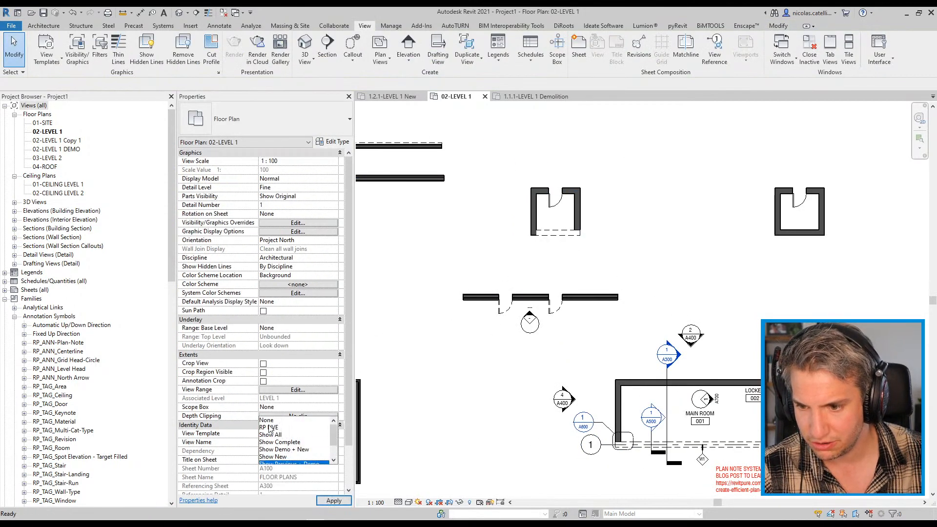
{"action": "left_click", "coordinate": [269, 426]}
{"action": "scroll", "coordinate": [609, 311], "scroll_direction": "up", "scroll_amount": 4}
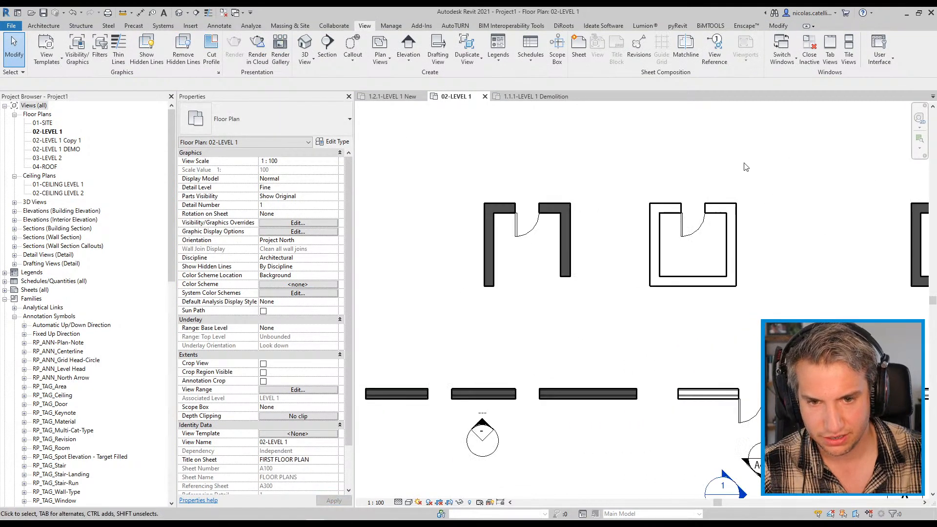
- Select the lower wall of the white-filled enclosure, check its phase properties and deselect it
{"action": "key", "text": "Tab"}
{"action": "left_click", "coordinate": [609, 311]}
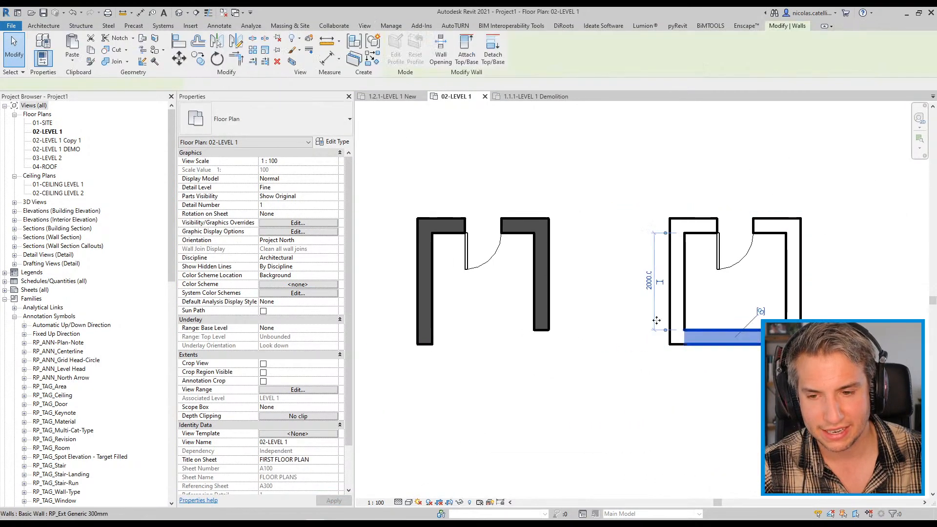
{"action": "middle_click_drag", "start_coordinate": [500, 218], "coordinate": [683, 235]}
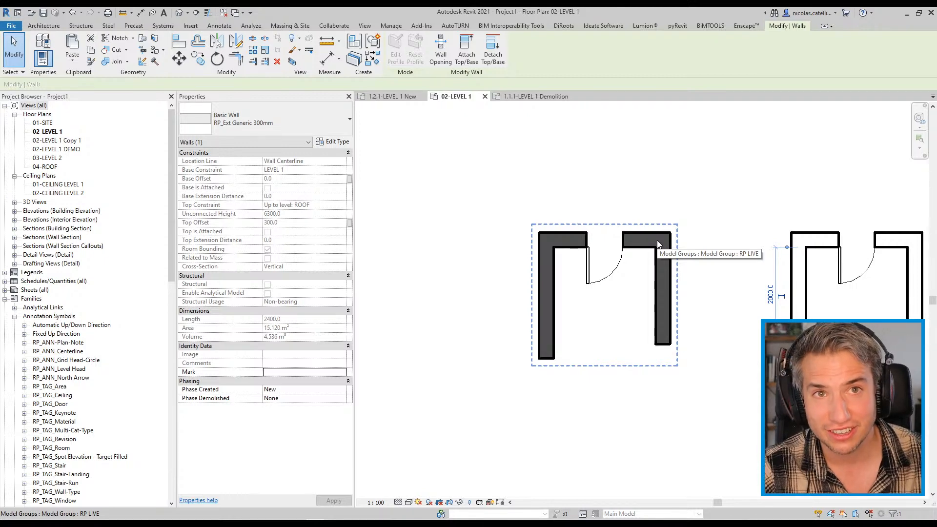
{"action": "left_click", "coordinate": [686, 332]}
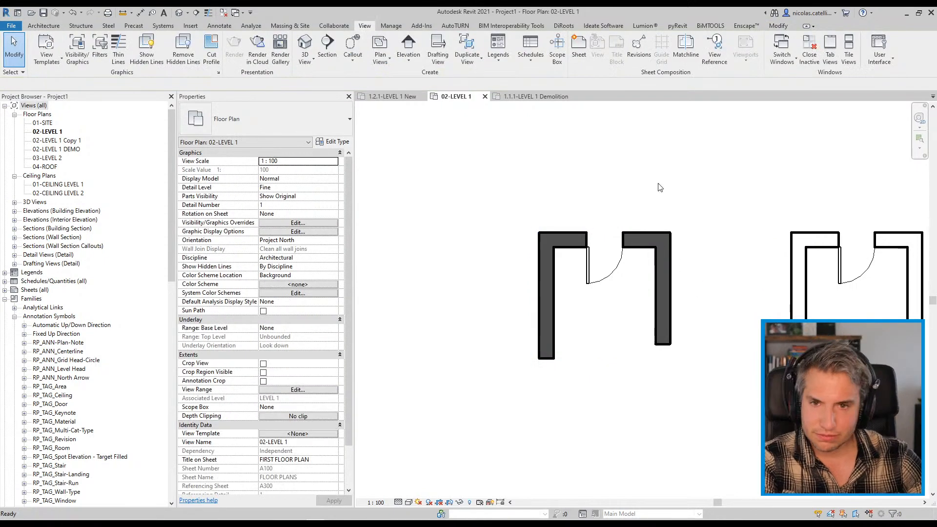
- Add a phase filter in the project's phasing settings and name it with the person's full name
{"action": "left_click", "coordinate": [389, 25]}
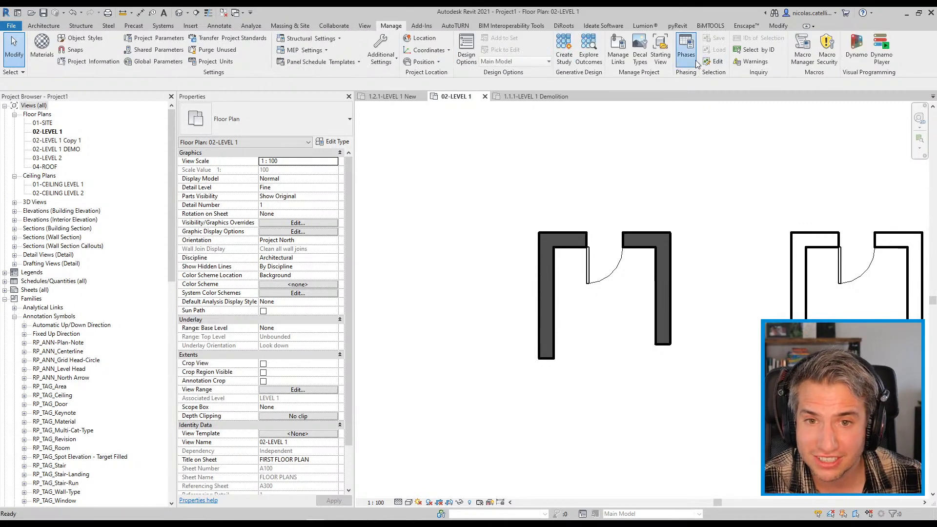
{"action": "left_click", "coordinate": [686, 49]}
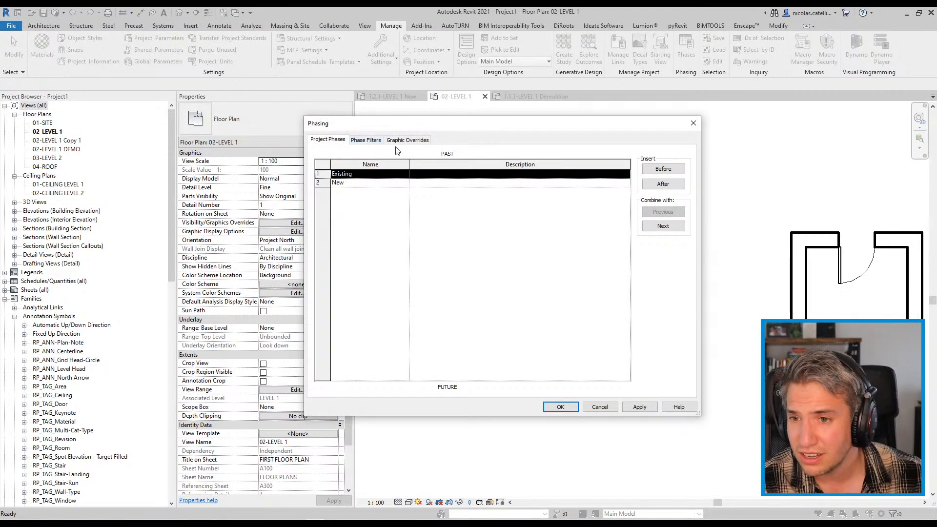
{"action": "left_click", "coordinate": [407, 140]}
{"action": "left_click", "coordinate": [367, 141]}
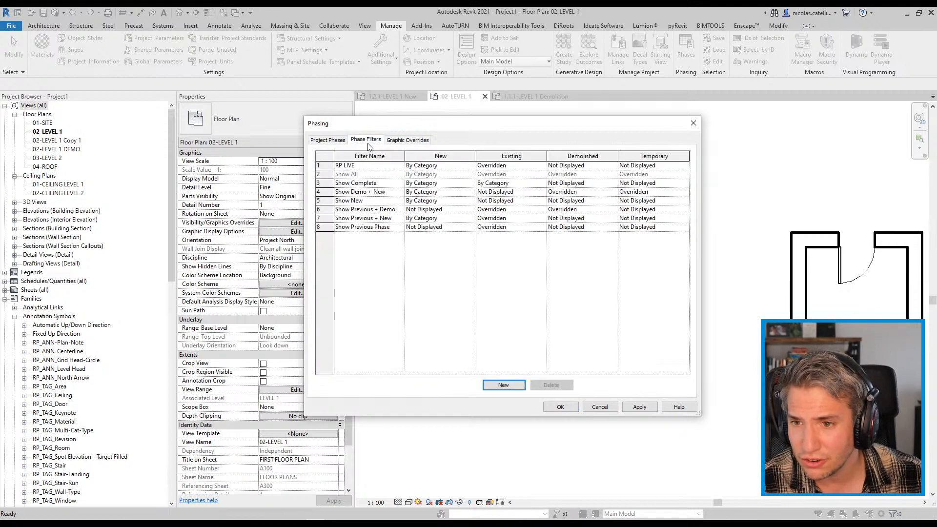
{"action": "left_click", "coordinate": [497, 391]}
{"action": "left_click", "coordinate": [363, 239]}
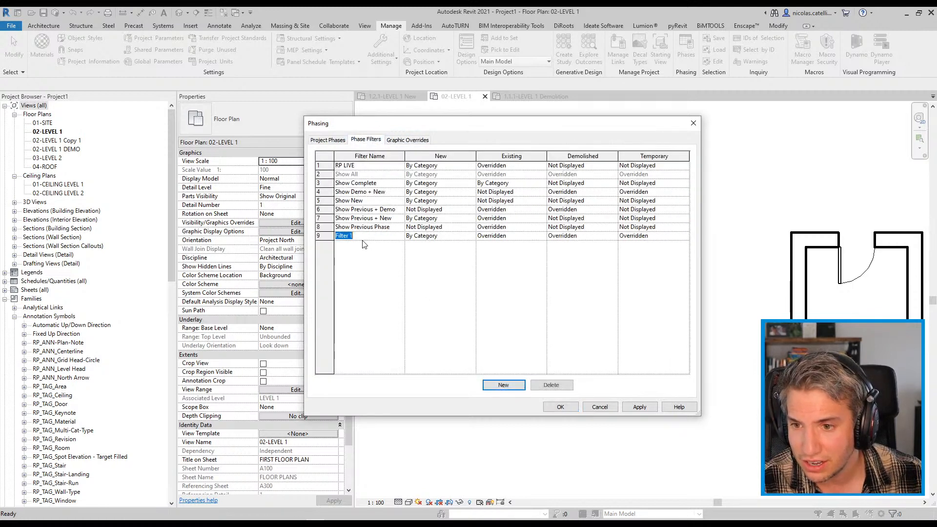
{"action": "type", "text": "Catherine"}
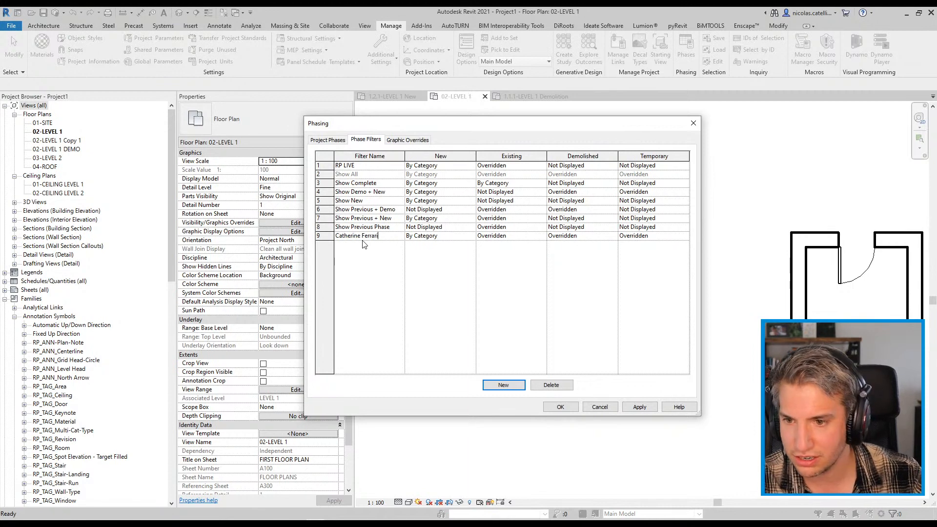
{"action": "left_click", "coordinate": [393, 264]}
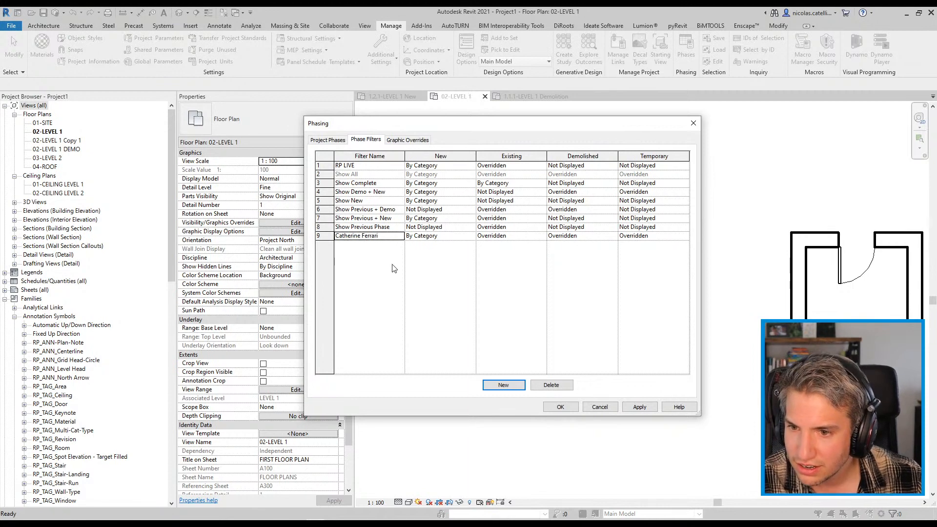
- Set the added phase filter to Overridden for New, By Category for Existing, and Not Displayed for Demolished and Temporary
{"action": "left_click", "coordinate": [469, 236]}
{"action": "left_click", "coordinate": [471, 236]}
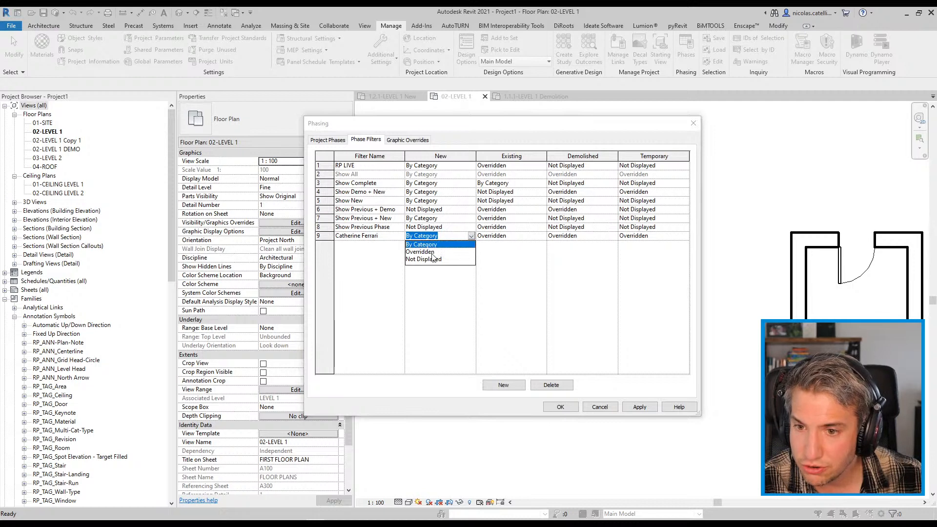
{"action": "left_click", "coordinate": [433, 253]}
{"action": "left_click", "coordinate": [543, 237]}
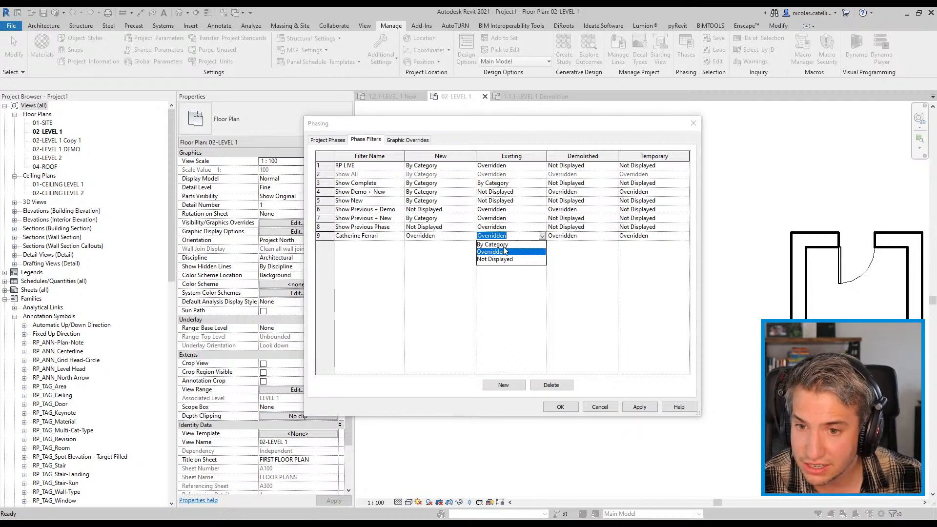
{"action": "left_click", "coordinate": [502, 244]}
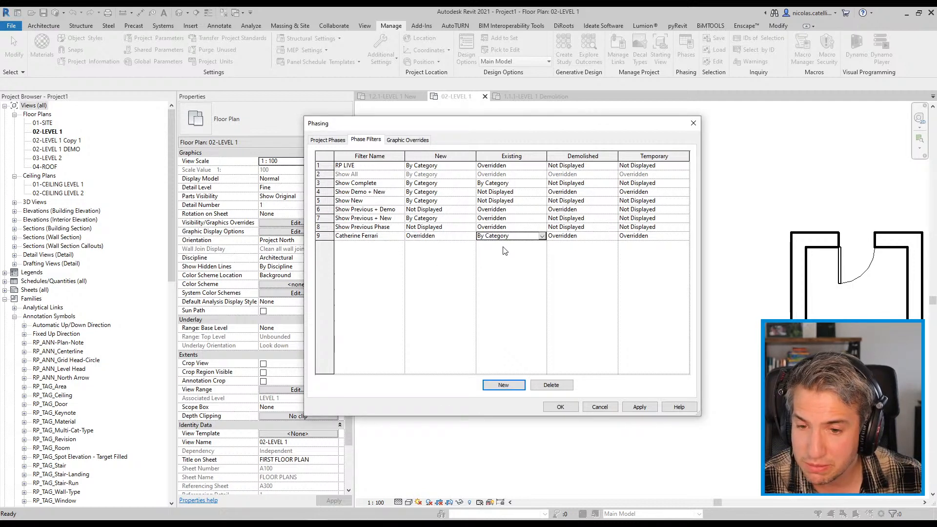
{"action": "left_click", "coordinate": [613, 238]}
{"action": "left_click", "coordinate": [575, 259]}
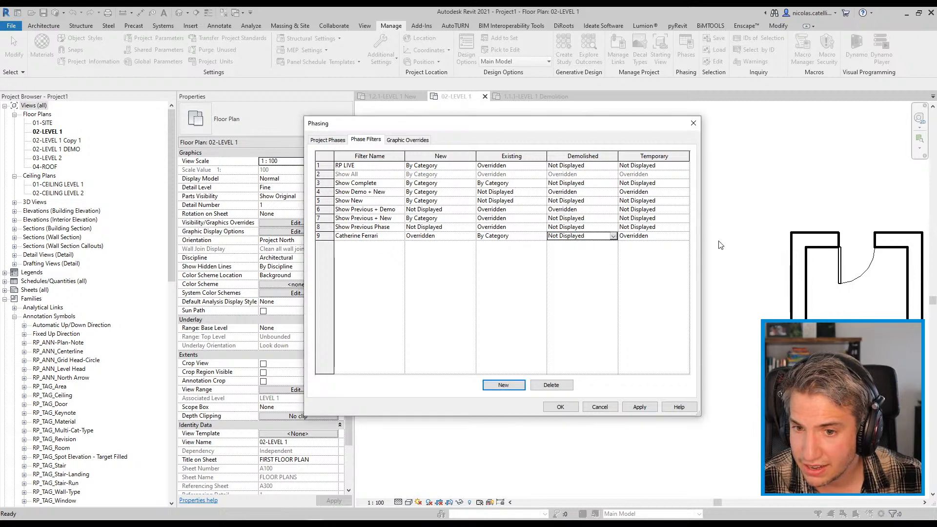
{"action": "left_click", "coordinate": [684, 236]}
{"action": "left_click", "coordinate": [644, 259]}
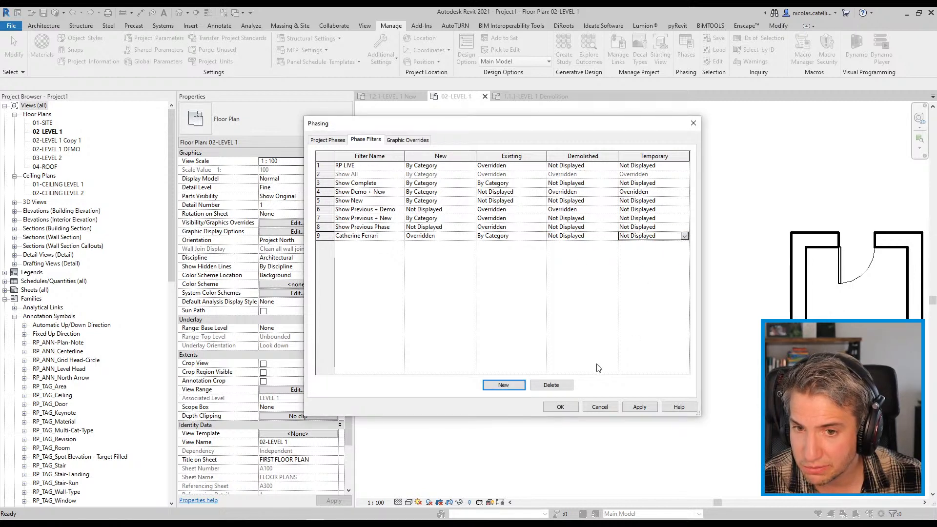
- Clear the cut pattern overrides of the New phase status in the phasing graphic overrides
{"action": "left_click", "coordinate": [414, 140]}
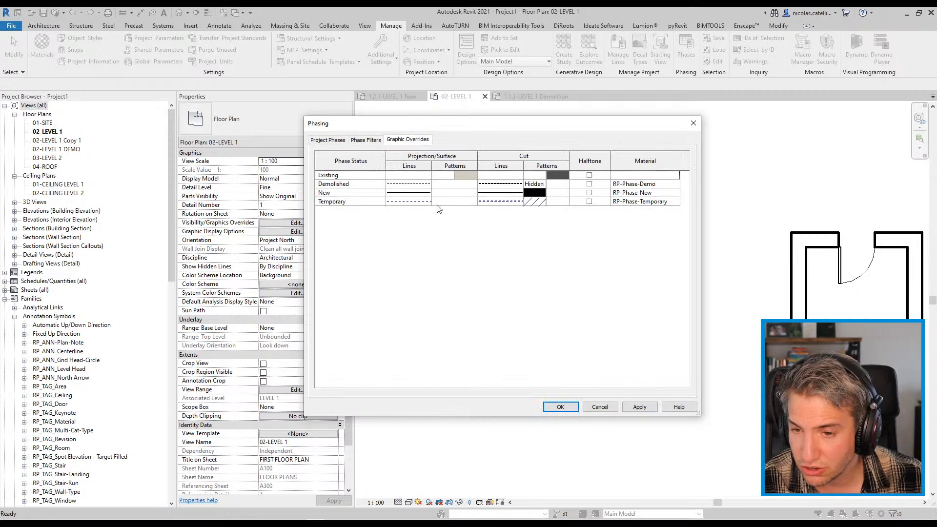
{"action": "left_click", "coordinate": [540, 198]}
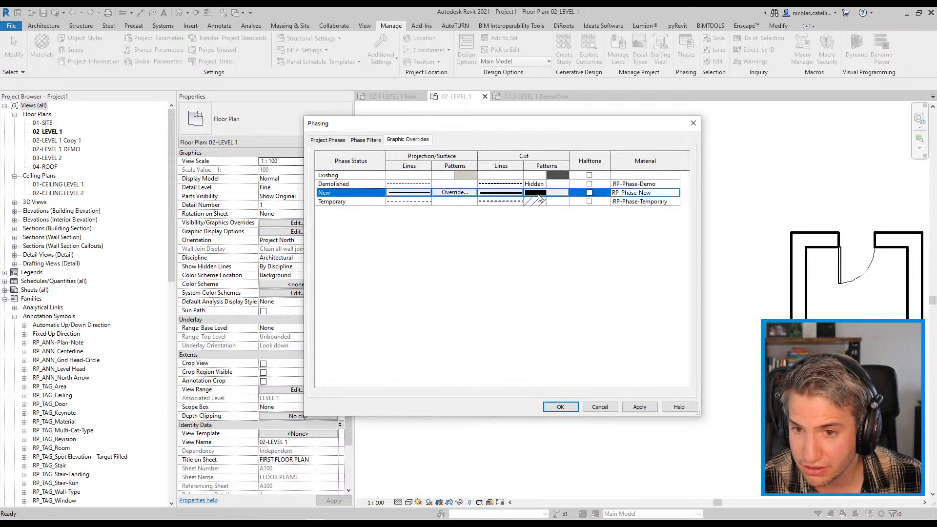
{"action": "left_click", "coordinate": [539, 195]}
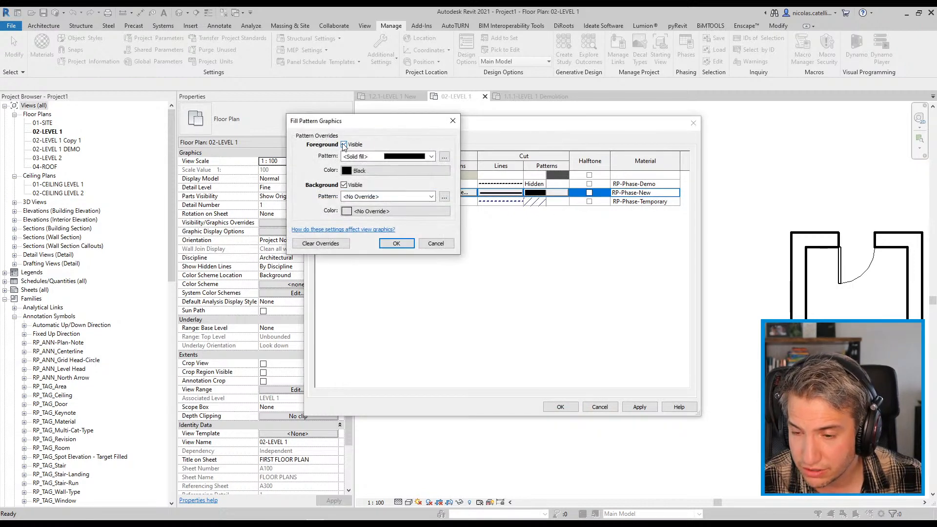
{"action": "left_click", "coordinate": [396, 157]}
{"action": "left_click", "coordinate": [317, 244]}
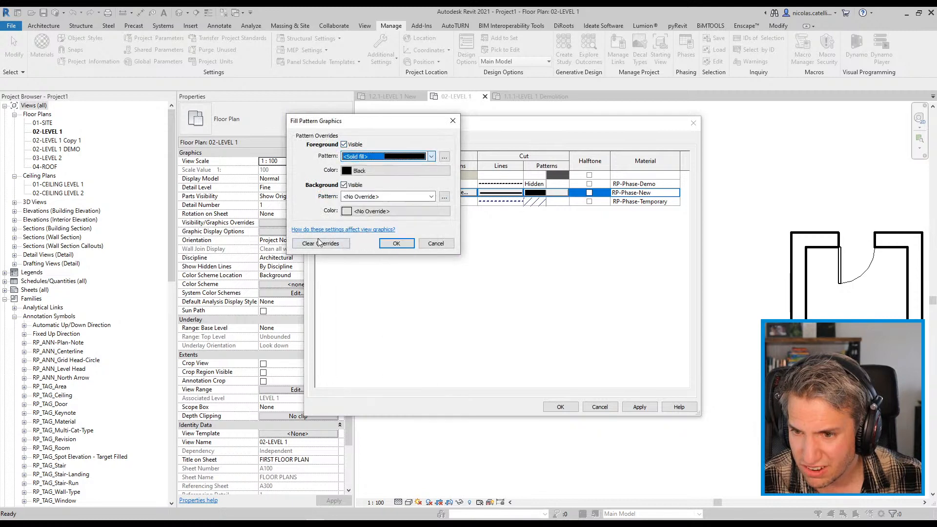
{"action": "left_click", "coordinate": [320, 243]}
{"action": "left_click", "coordinate": [397, 243]}
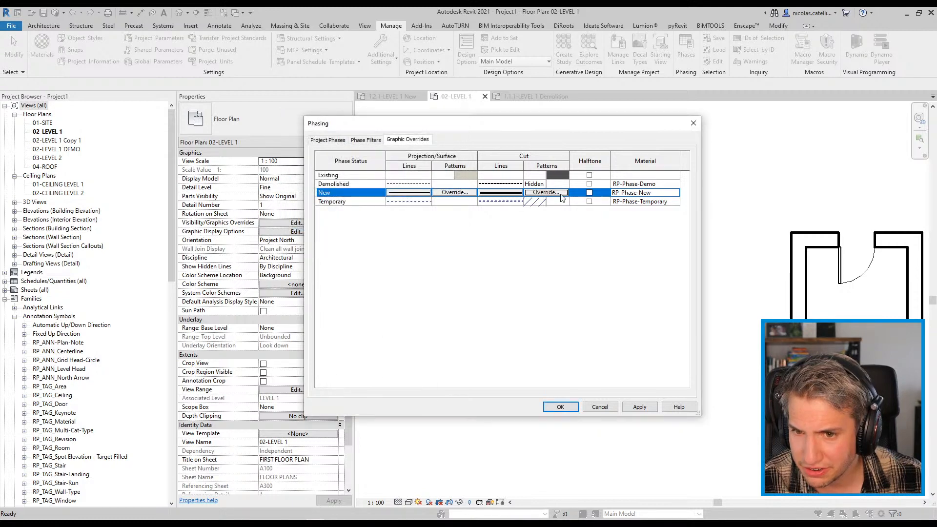
- Clear the cut line and projection line overrides of the New phase status
{"action": "left_click", "coordinate": [501, 192]}
{"action": "left_click", "coordinate": [501, 193]}
{"action": "left_click", "coordinate": [528, 307]}
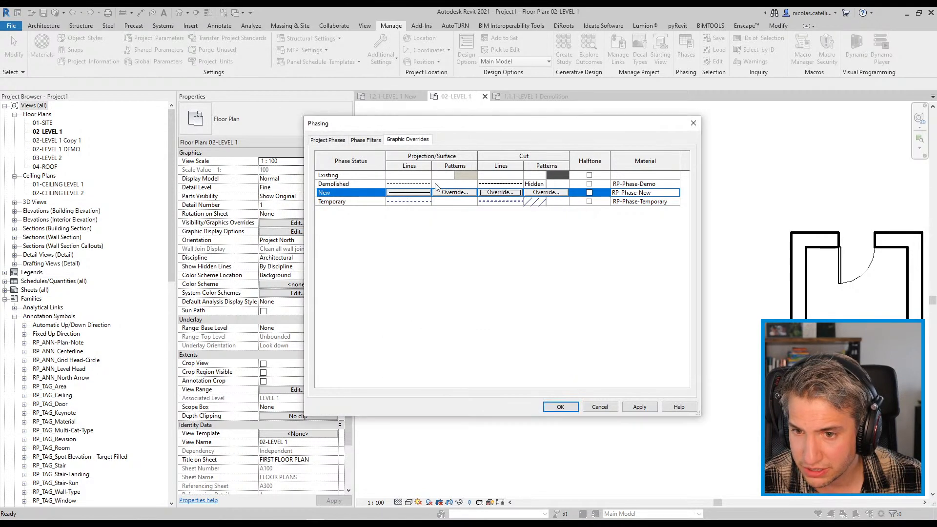
{"action": "left_click", "coordinate": [500, 193]}
{"action": "left_click", "coordinate": [445, 306]}
{"action": "left_click", "coordinate": [527, 306]}
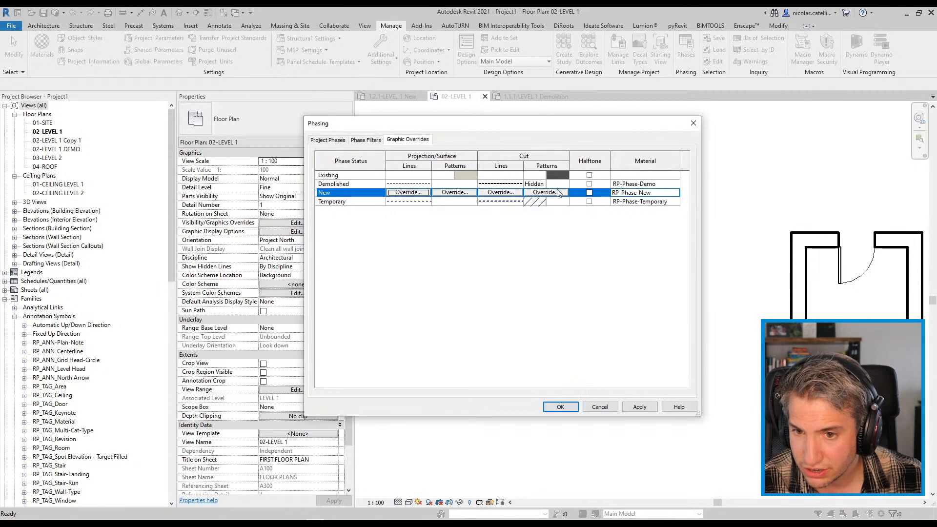
- Set the background cut pattern of the New phase status to Solid fill
{"action": "left_click", "coordinate": [546, 193]}
{"action": "left_click", "coordinate": [546, 192]}
{"action": "left_click", "coordinate": [397, 196]}
{"action": "scroll", "coordinate": [396, 205], "scroll_direction": "up", "scroll_amount": 2}
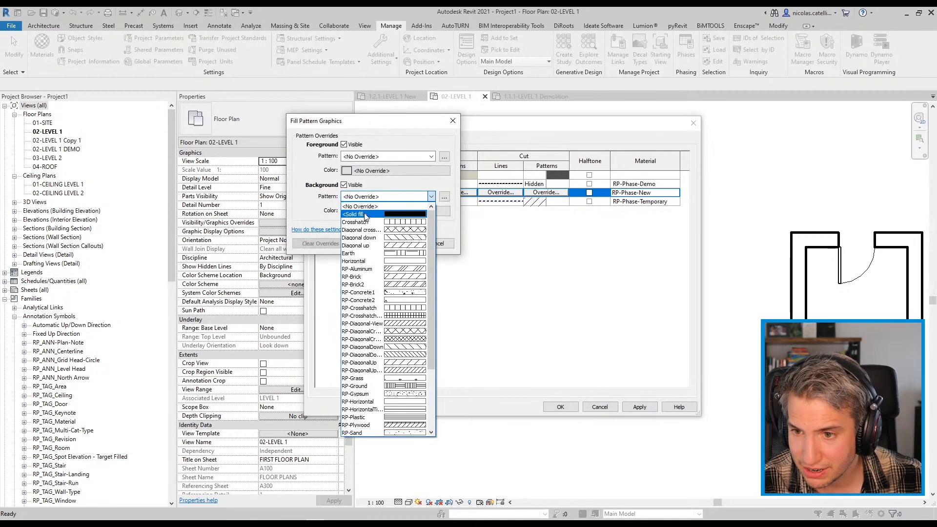
{"action": "left_click", "coordinate": [393, 211]}
- Color the New status's background cut fill dark red, RGB 164-000-000, and accept the phasing settings
{"action": "left_click", "coordinate": [394, 212]}
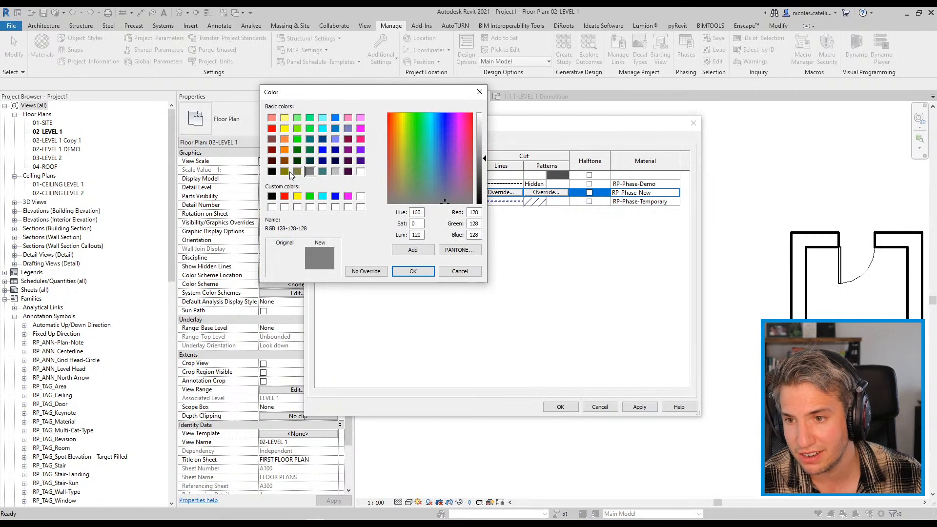
{"action": "left_click", "coordinate": [271, 196]}
{"action": "left_click", "coordinate": [298, 196]}
{"action": "left_click", "coordinate": [285, 196]}
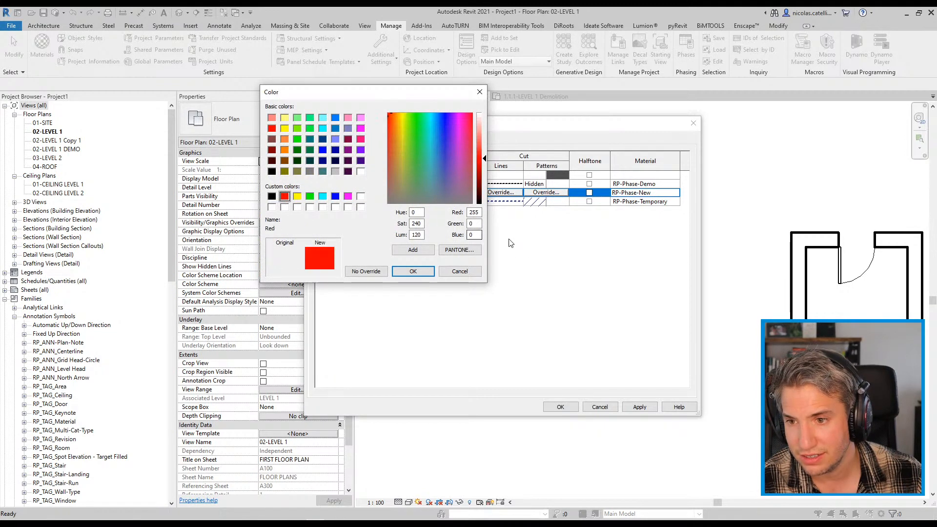
{"action": "left_click", "coordinate": [482, 172]}
{"action": "left_click_drag", "start_coordinate": [484, 171], "coordinate": [484, 176]}
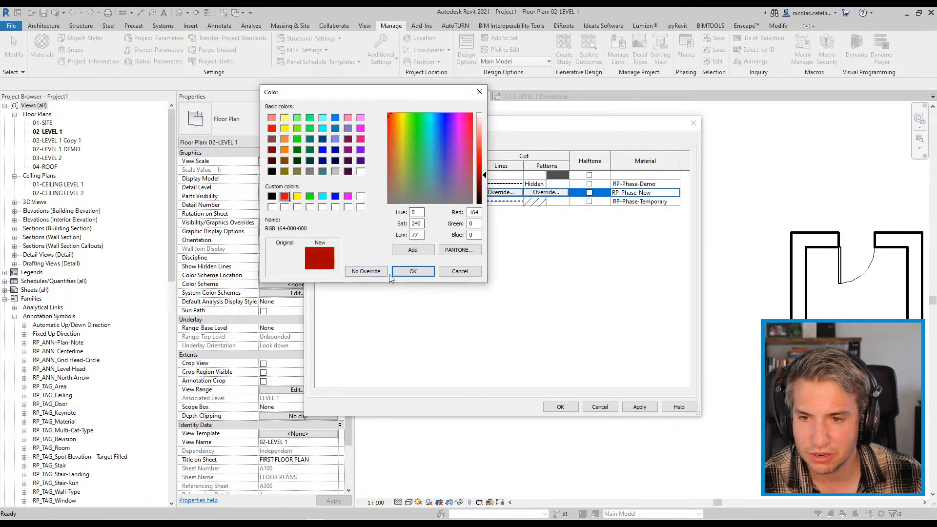
{"action": "left_click", "coordinate": [413, 271]}
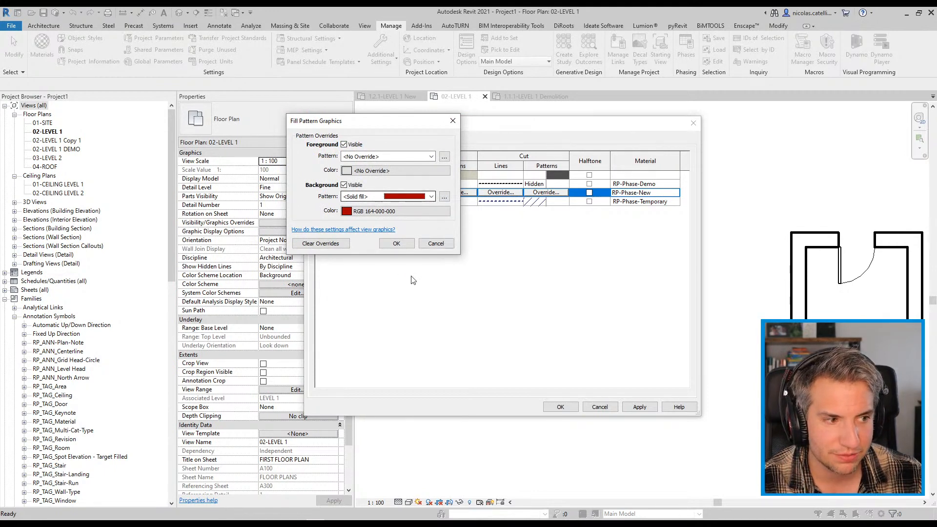
{"action": "left_click", "coordinate": [395, 245]}
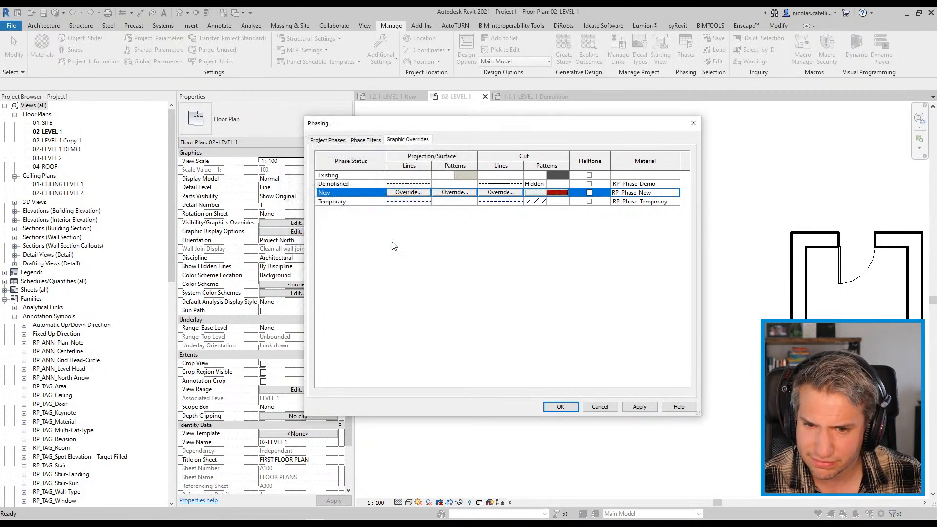
{"action": "left_click", "coordinate": [572, 408]}
- Set the phase filter of the 02-LEVEL 1 plan to the custom filter listed just above RP LIVE
{"action": "middle_click_drag", "start_coordinate": [706, 377], "coordinate": [580, 341]}
{"action": "scroll", "coordinate": [293, 391], "scroll_direction": "down", "scroll_amount": 2}
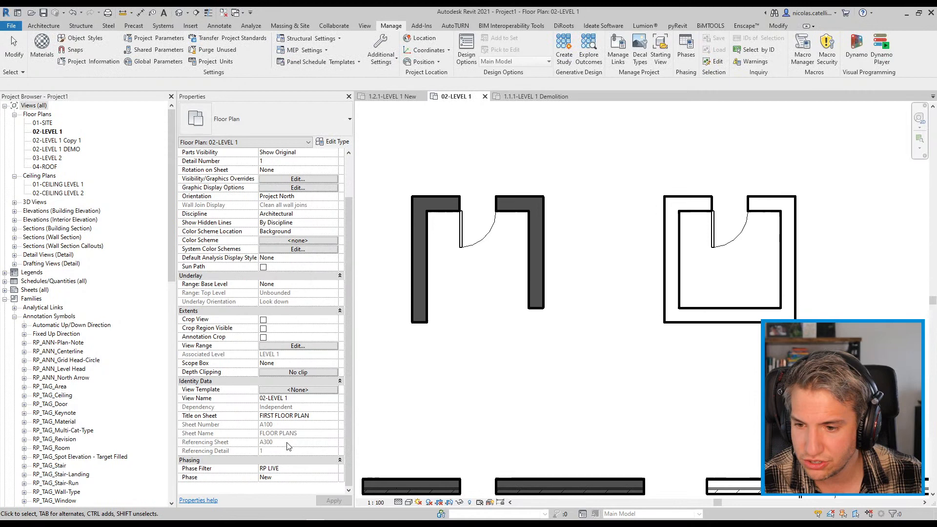
{"action": "left_click", "coordinate": [335, 470]}
{"action": "left_click", "coordinate": [334, 469]}
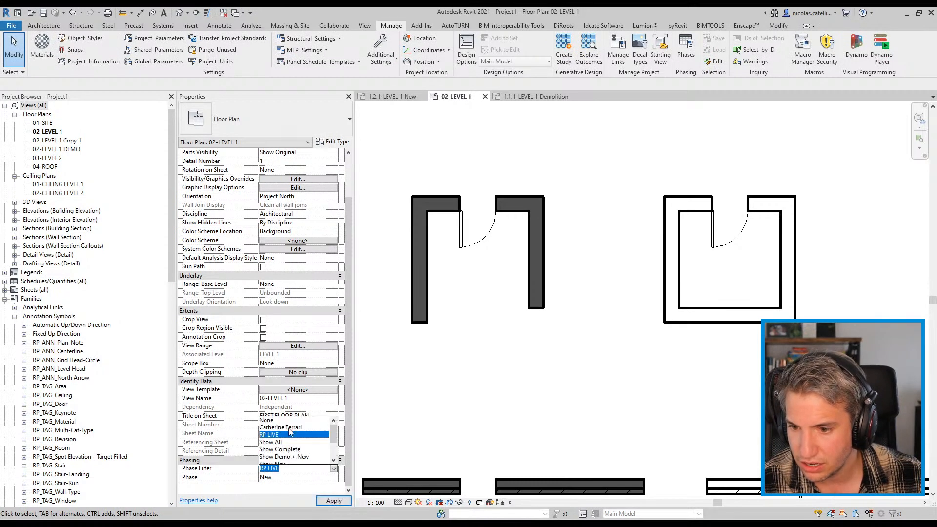
{"action": "left_click", "coordinate": [289, 428]}
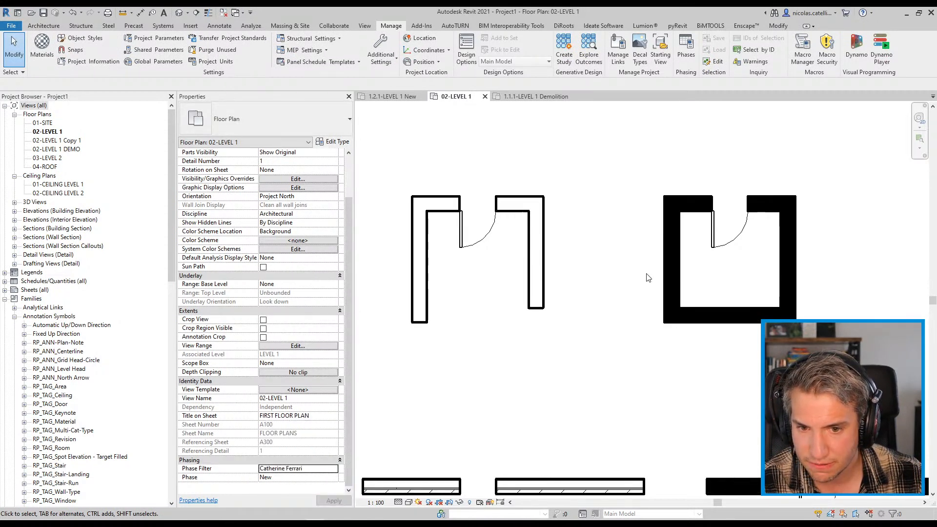
- Check the Phase Created property of the black-filled generic wall in the group and of the black-filled brick wall below it
{"action": "scroll", "coordinate": [629, 270], "scroll_direction": "down", "scroll_amount": 6}
{"action": "scroll", "coordinate": [663, 274], "scroll_direction": "up", "scroll_amount": 6}
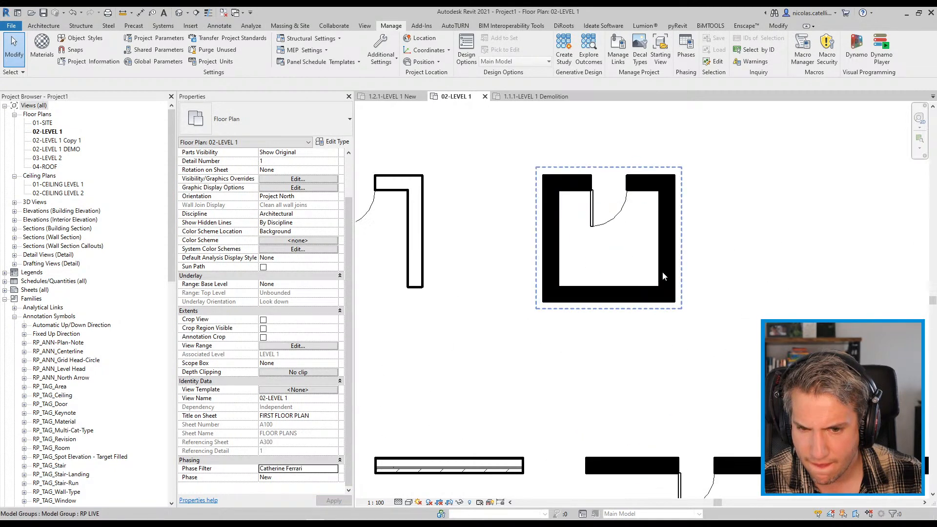
{"action": "key", "text": "Tab"}
{"action": "left_click", "coordinate": [663, 273]}
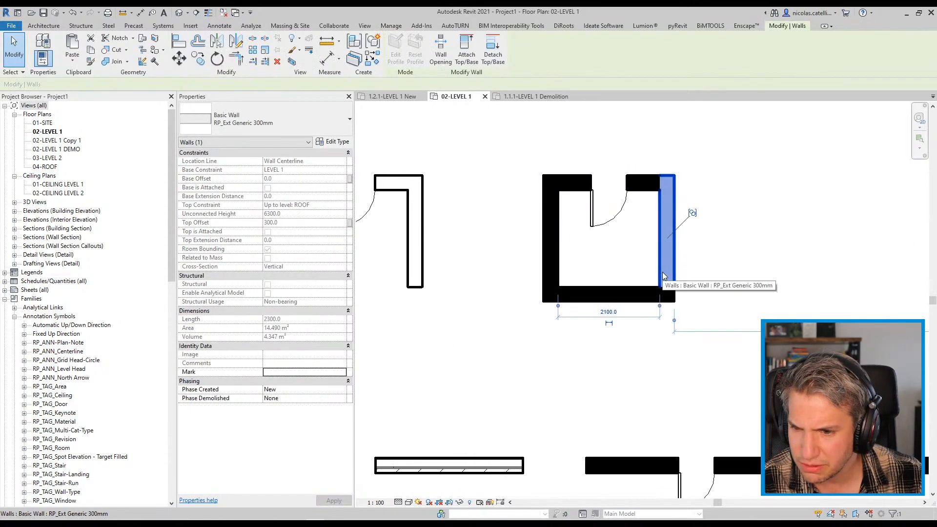
{"action": "middle_click_drag", "start_coordinate": [745, 457], "coordinate": [680, 300]}
{"action": "left_click", "coordinate": [698, 315]}
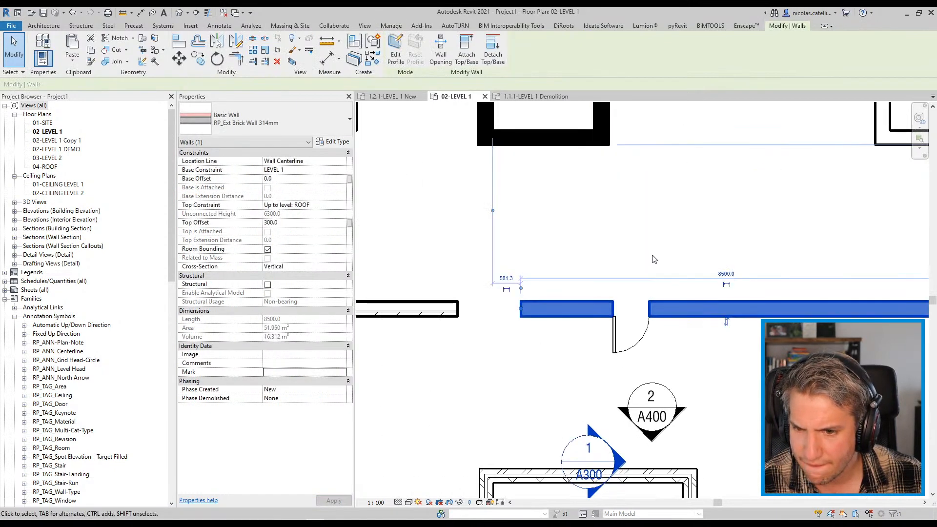
{"action": "middle_click_drag", "start_coordinate": [623, 252], "coordinate": [517, 273]}
{"action": "left_click", "coordinate": [629, 254]}
{"action": "middle_click_drag", "start_coordinate": [629, 292], "coordinate": [666, 307]}
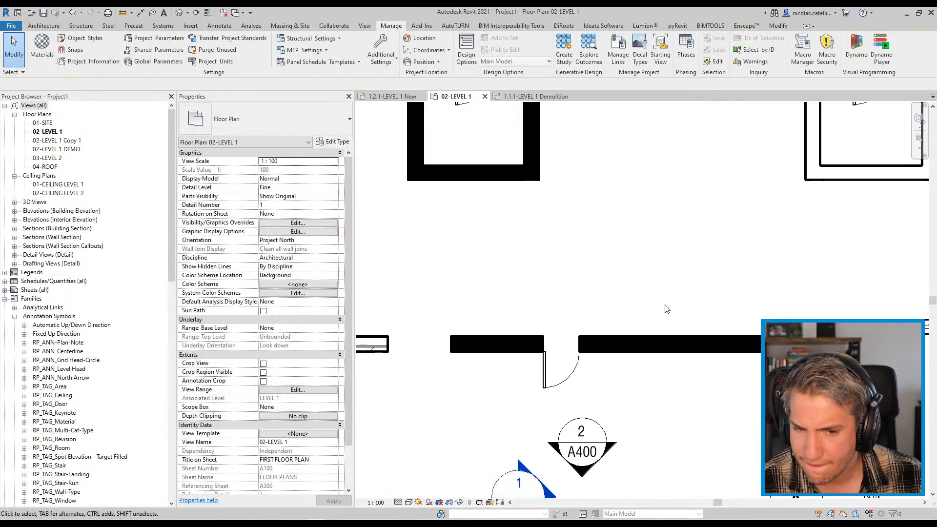
{"action": "scroll", "coordinate": [666, 309], "scroll_direction": "down", "scroll_amount": 3}
{"action": "scroll", "coordinate": [518, 272], "scroll_direction": "up", "scroll_amount": 2}
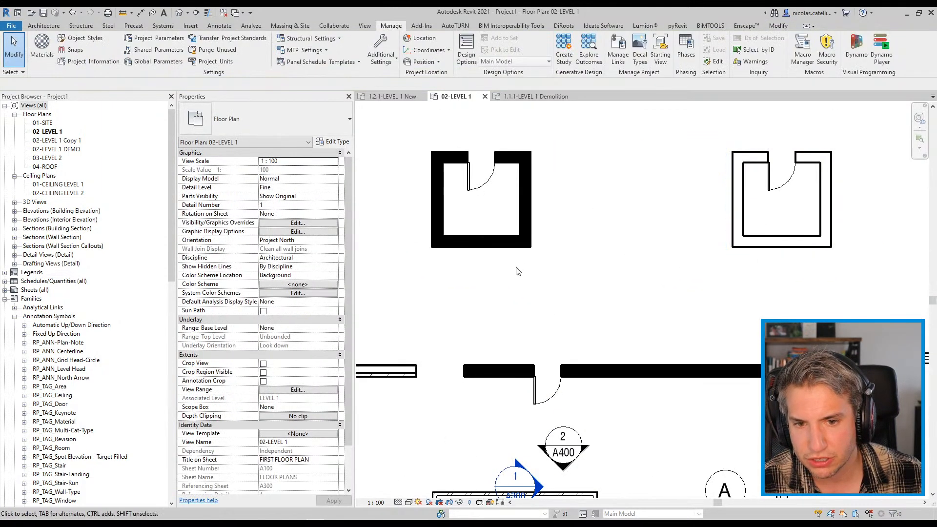
- Compare the phase properties of the unfilled generic and brick walls with those of the filled brick wall
{"action": "middle_click_drag", "start_coordinate": [518, 271], "coordinate": [764, 261]}
{"action": "left_click", "coordinate": [494, 220]}
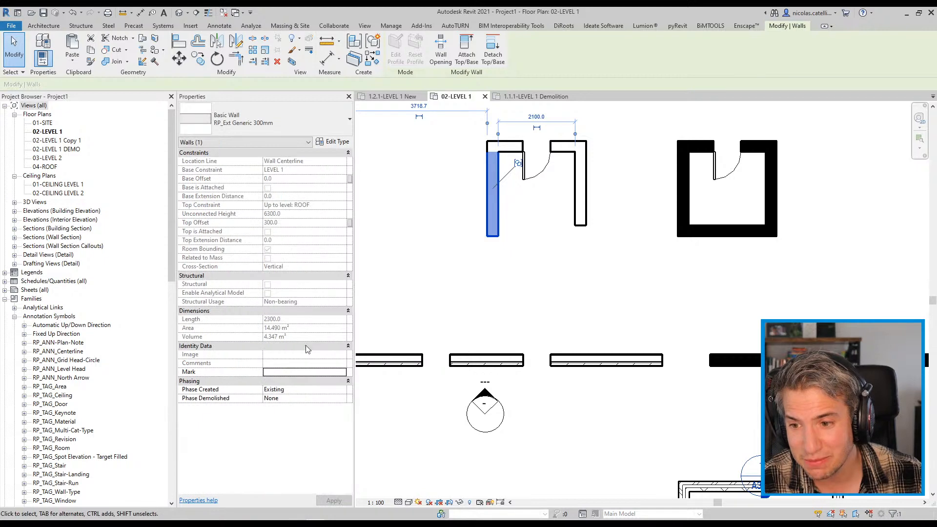
{"action": "left_click", "coordinate": [530, 284]}
{"action": "middle_click_drag", "start_coordinate": [620, 342], "coordinate": [640, 199]}
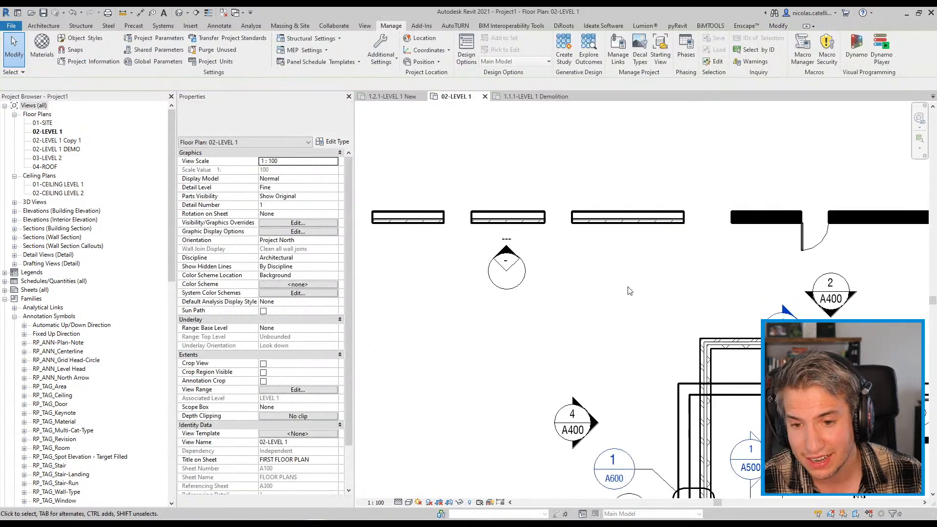
{"action": "scroll", "coordinate": [630, 291], "scroll_direction": "down", "scroll_amount": 3}
{"action": "scroll", "coordinate": [538, 249], "scroll_direction": "up", "scroll_amount": 3}
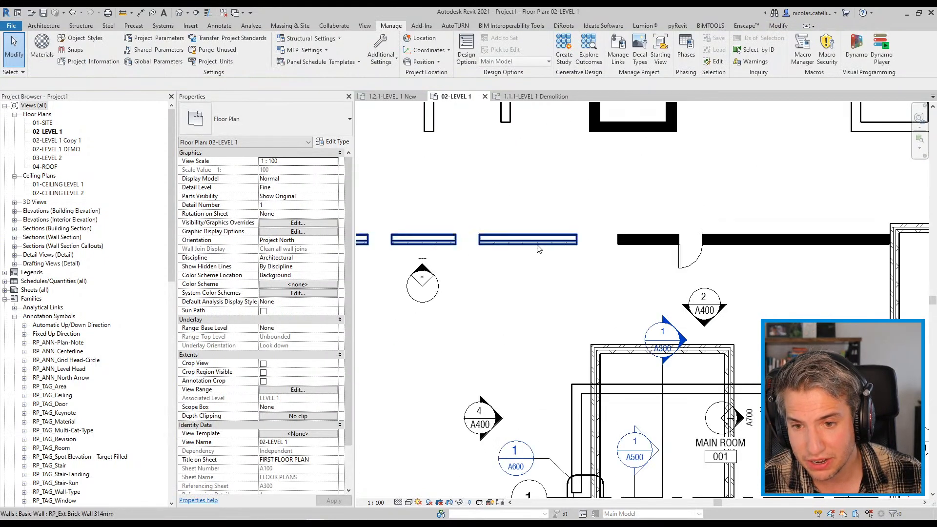
{"action": "left_click", "coordinate": [538, 249]}
{"action": "middle_click_drag", "start_coordinate": [539, 249], "coordinate": [478, 311]}
{"action": "left_click", "coordinate": [586, 289]}
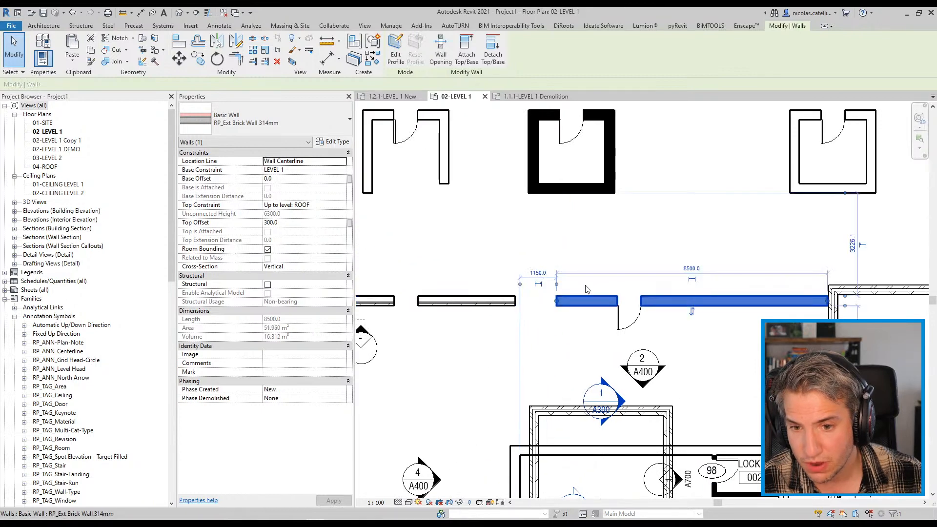
{"action": "key", "text": "Escape"}
- Examine the graphics of the RP-Phase-New material assigned to the New phase status in the phasing graphic overrides
{"action": "scroll", "coordinate": [684, 146], "scroll_direction": "up", "scroll_amount": 2}
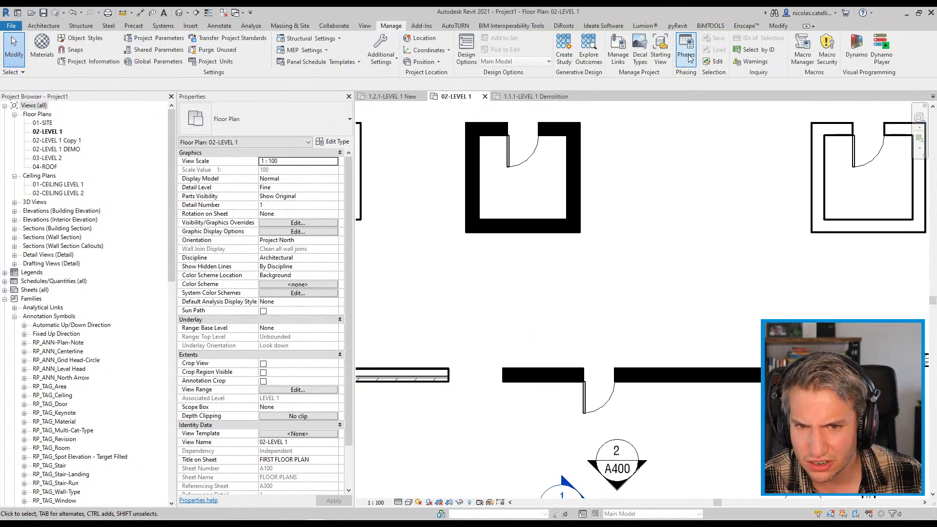
{"action": "left_click", "coordinate": [686, 54]}
{"action": "left_click", "coordinate": [407, 140]}
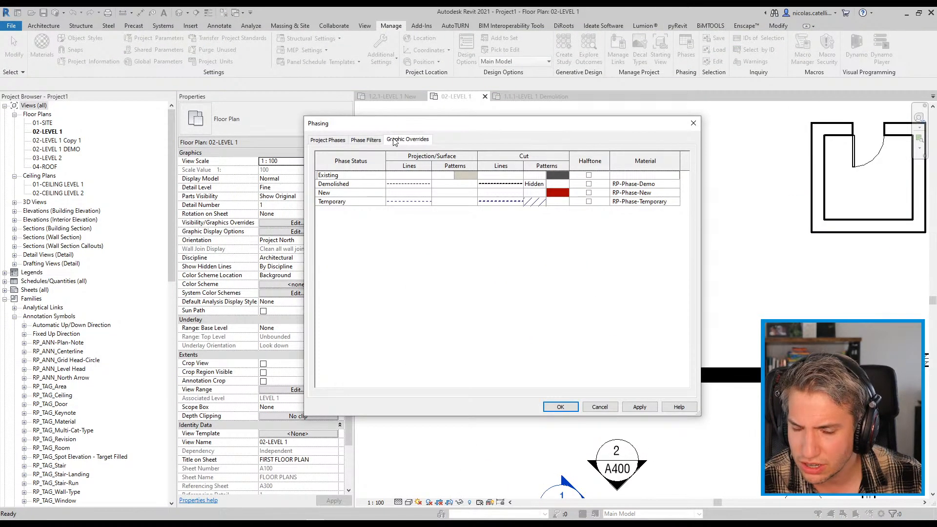
{"action": "left_click", "coordinate": [656, 194]}
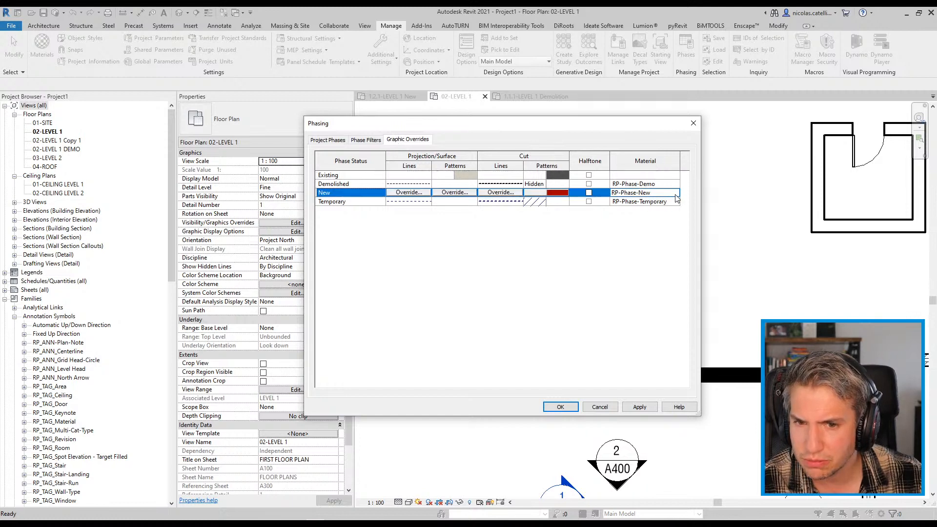
{"action": "left_click", "coordinate": [677, 195]}
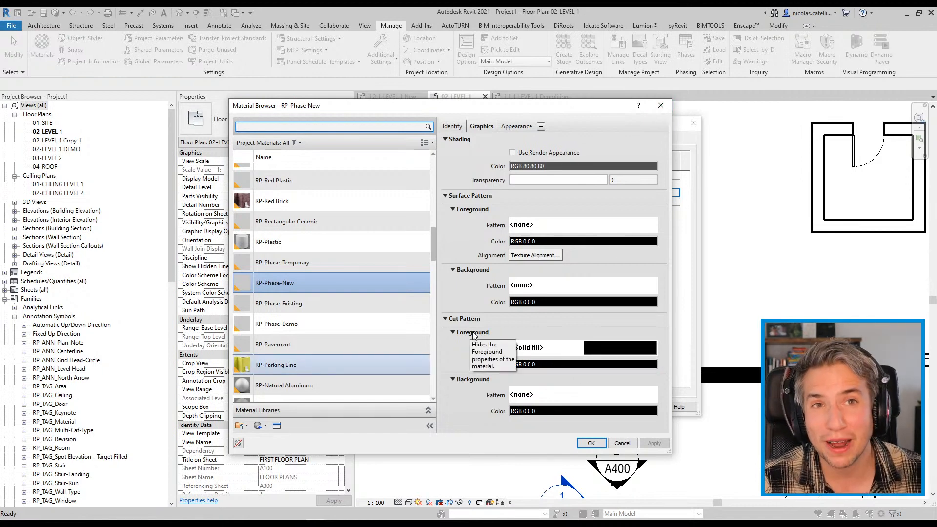
{"action": "left_click", "coordinate": [661, 106]}
- Remove the RP-Phase-New material from the New phase status and accept the phasing settings
{"action": "left_click", "coordinate": [676, 193]}
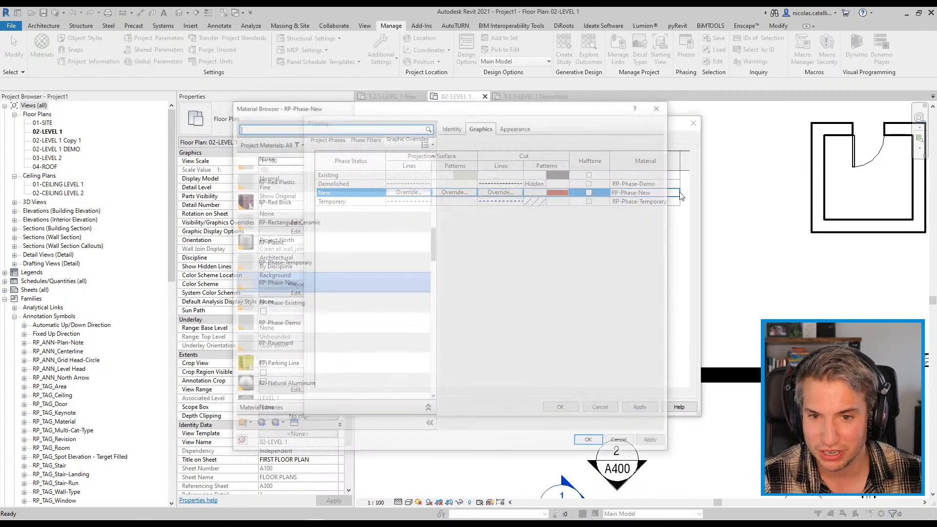
{"action": "key", "text": "Escape"}
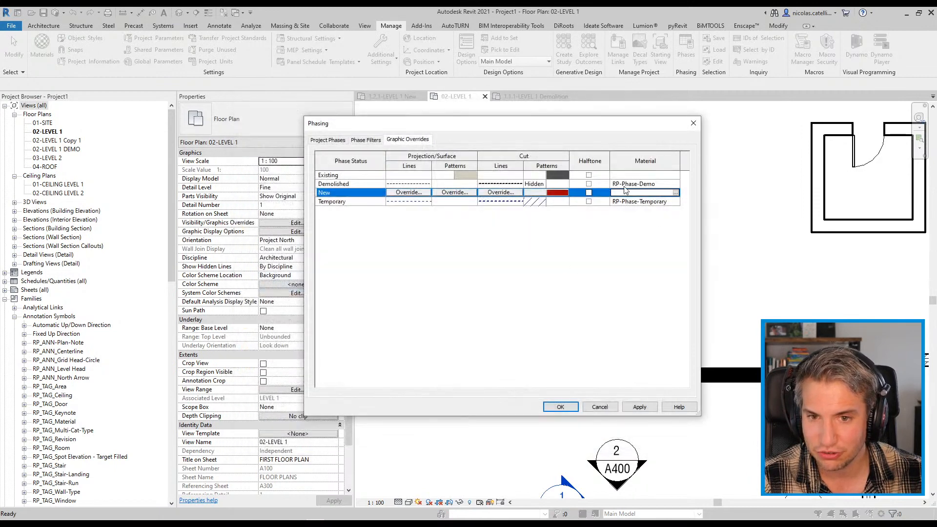
{"action": "left_click", "coordinate": [567, 408]}
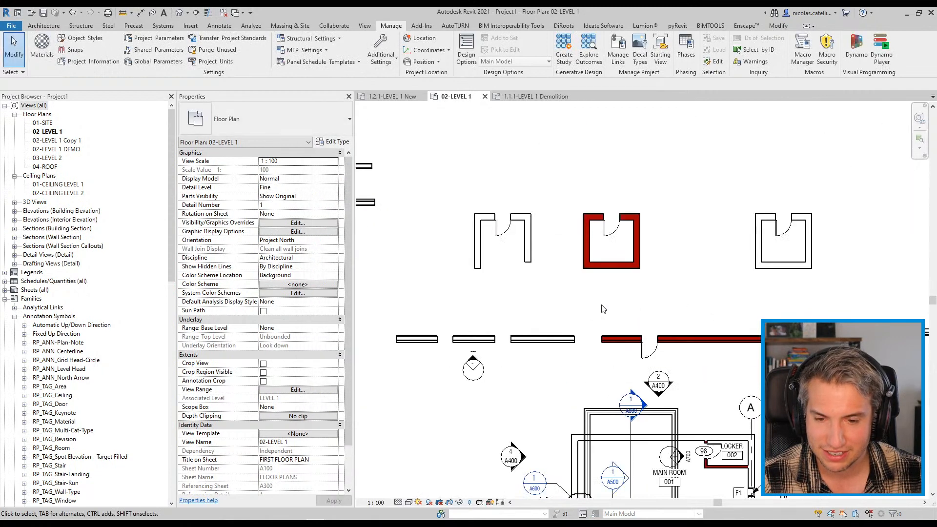
- Inspect the overridden new walls and the neighbouring unfilled brick wall in the floor plan
{"action": "scroll", "coordinate": [604, 309], "scroll_direction": "up", "scroll_amount": 2}
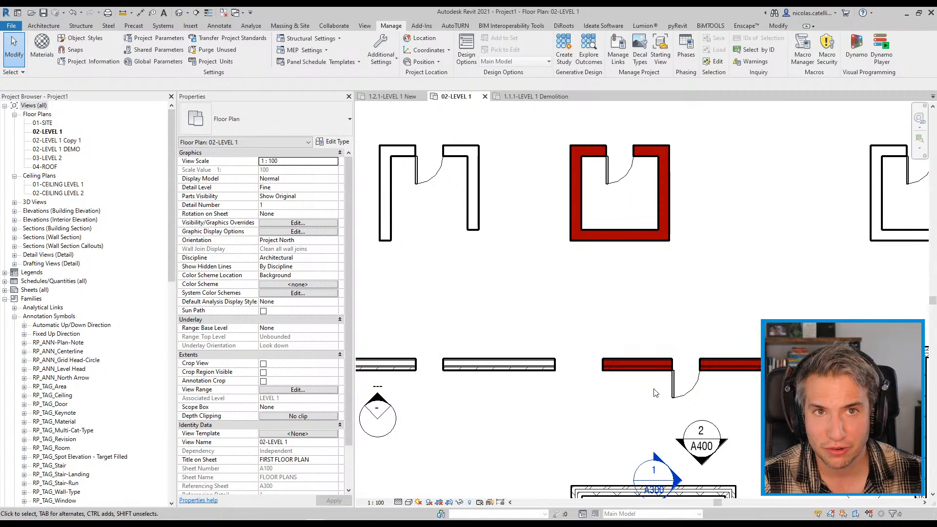
{"action": "scroll", "coordinate": [635, 362], "scroll_direction": "down", "scroll_amount": 2}
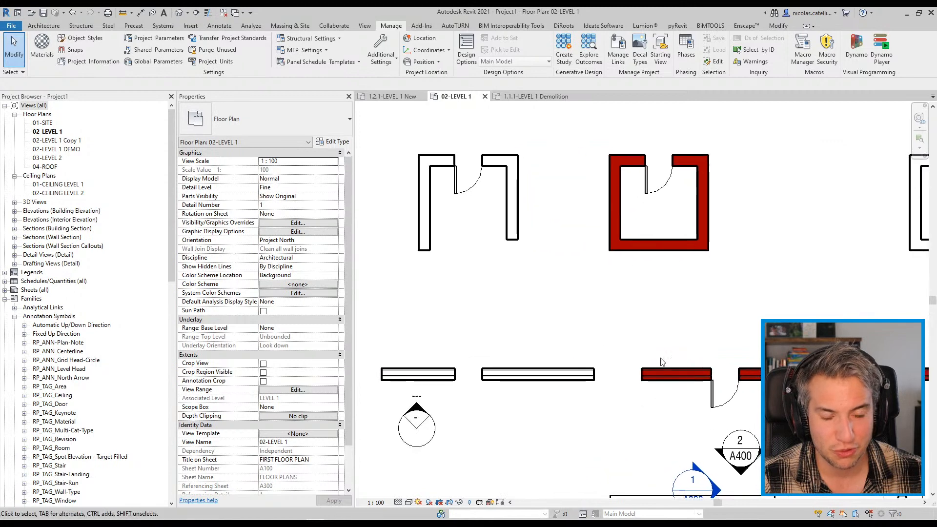
{"action": "scroll", "coordinate": [583, 376], "scroll_direction": "up", "scroll_amount": 2}
{"action": "left_click", "coordinate": [584, 376]}
{"action": "middle_click_drag", "start_coordinate": [586, 376], "coordinate": [508, 373]}
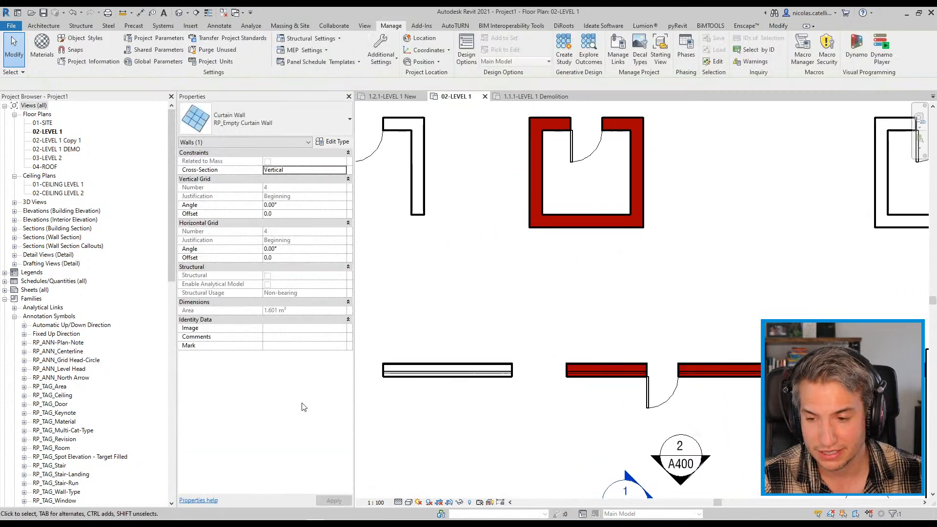
{"action": "key", "text": "Escape"}
- Switch the plan's phase filter to RP LIVE and back to the custom filter to compare how the walls display
{"action": "scroll", "coordinate": [315, 403], "scroll_direction": "down", "scroll_amount": 3}
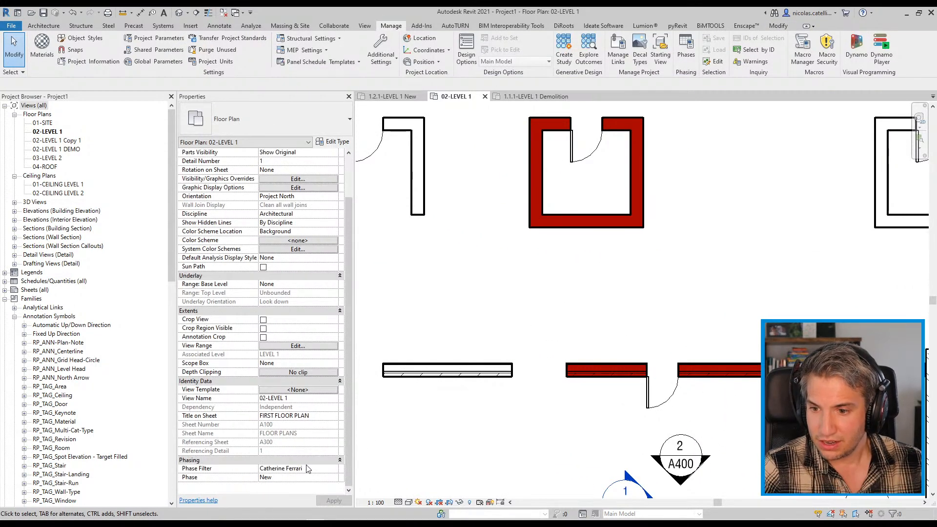
{"action": "left_click", "coordinate": [336, 468]}
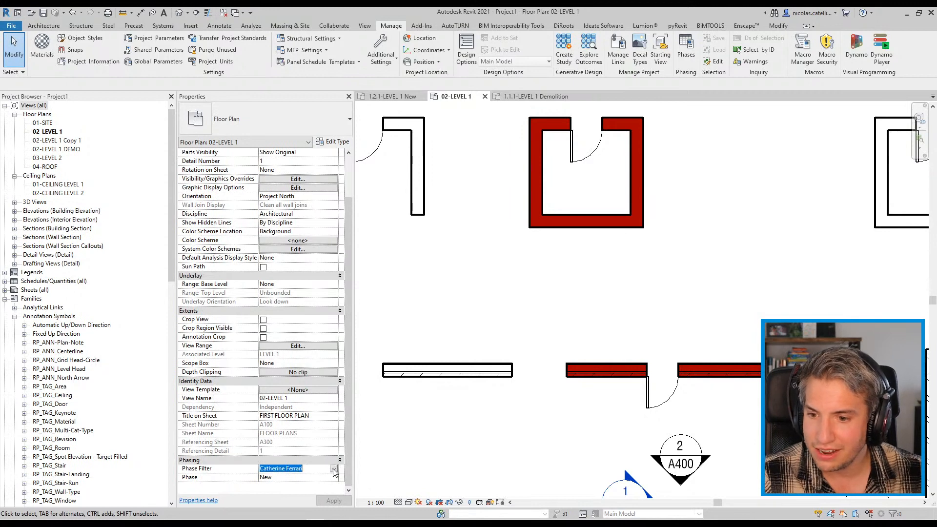
{"action": "left_click", "coordinate": [334, 469]}
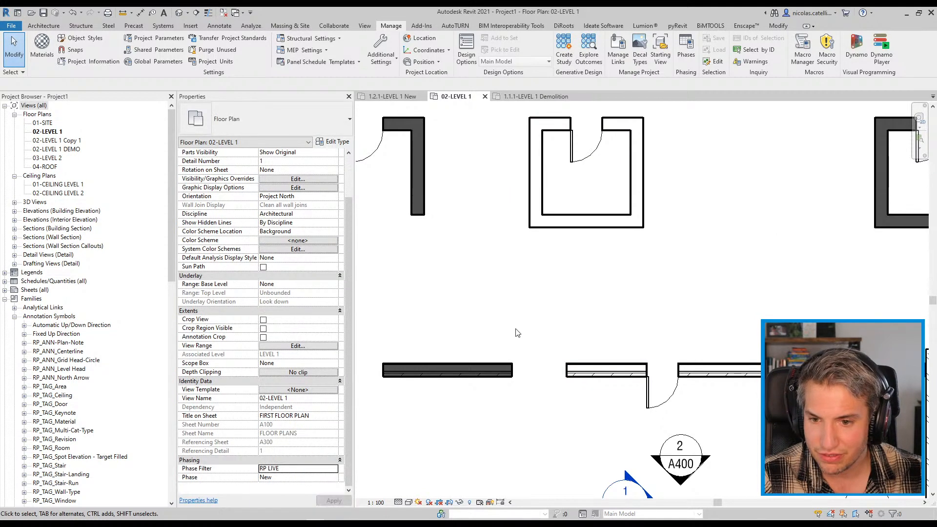
{"action": "left_click", "coordinate": [333, 468]}
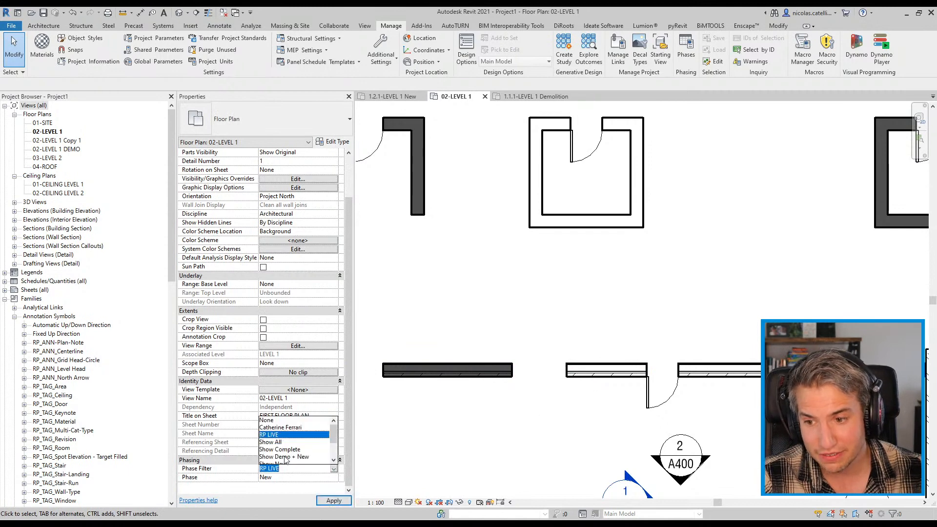
{"action": "left_click", "coordinate": [288, 428]}
{"action": "middle_click_drag", "start_coordinate": [707, 292], "coordinate": [646, 299]}
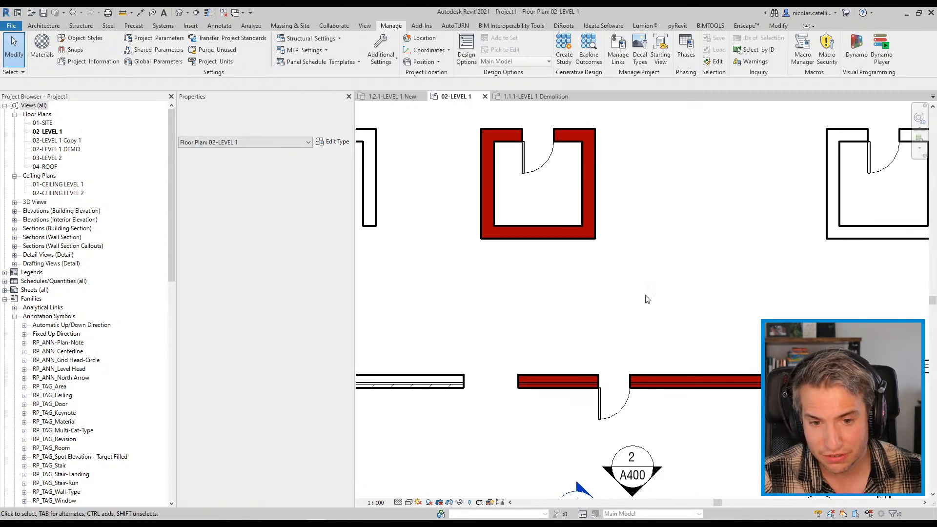
{"action": "middle_click_drag", "start_coordinate": [573, 347], "coordinate": [657, 351]}
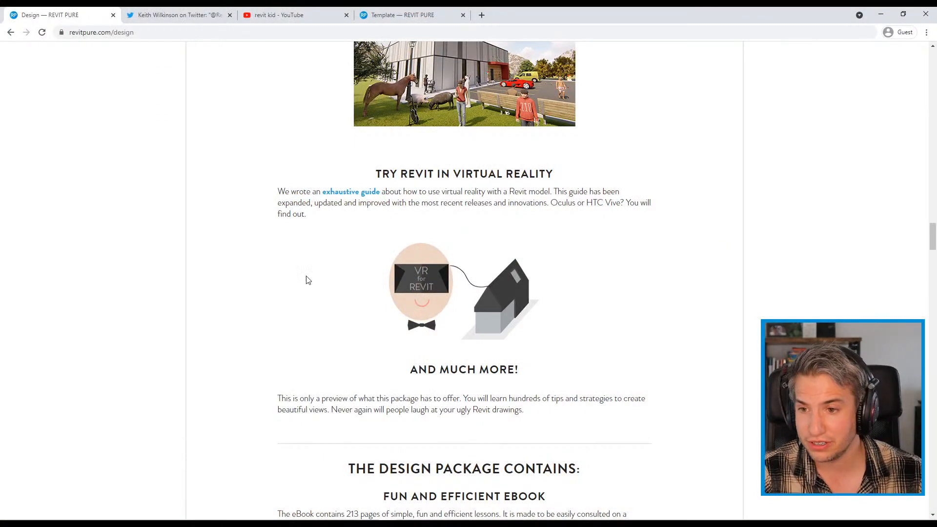
- Switch to the Revit Pure website in the browser and view the Basics, Template and Design package pages
{"action": "scroll", "coordinate": [308, 280], "scroll_direction": "up", "scroll_amount": 20}
{"action": "left_click", "coordinate": [391, 183]}
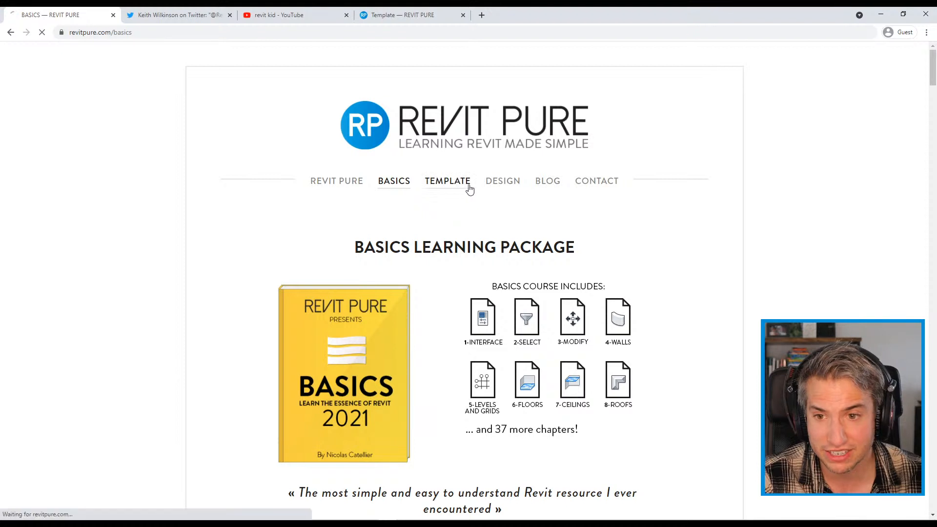
{"action": "left_click", "coordinate": [470, 189]}
{"action": "left_click", "coordinate": [504, 183]}
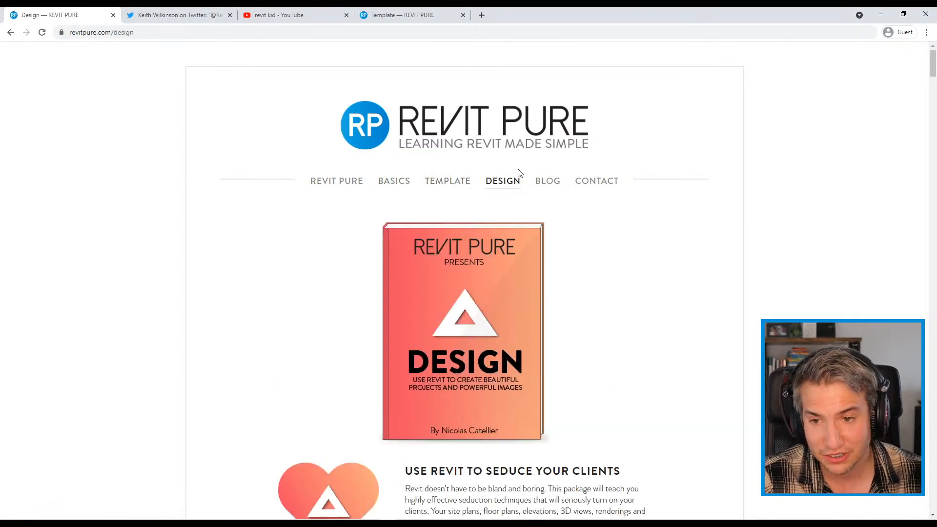